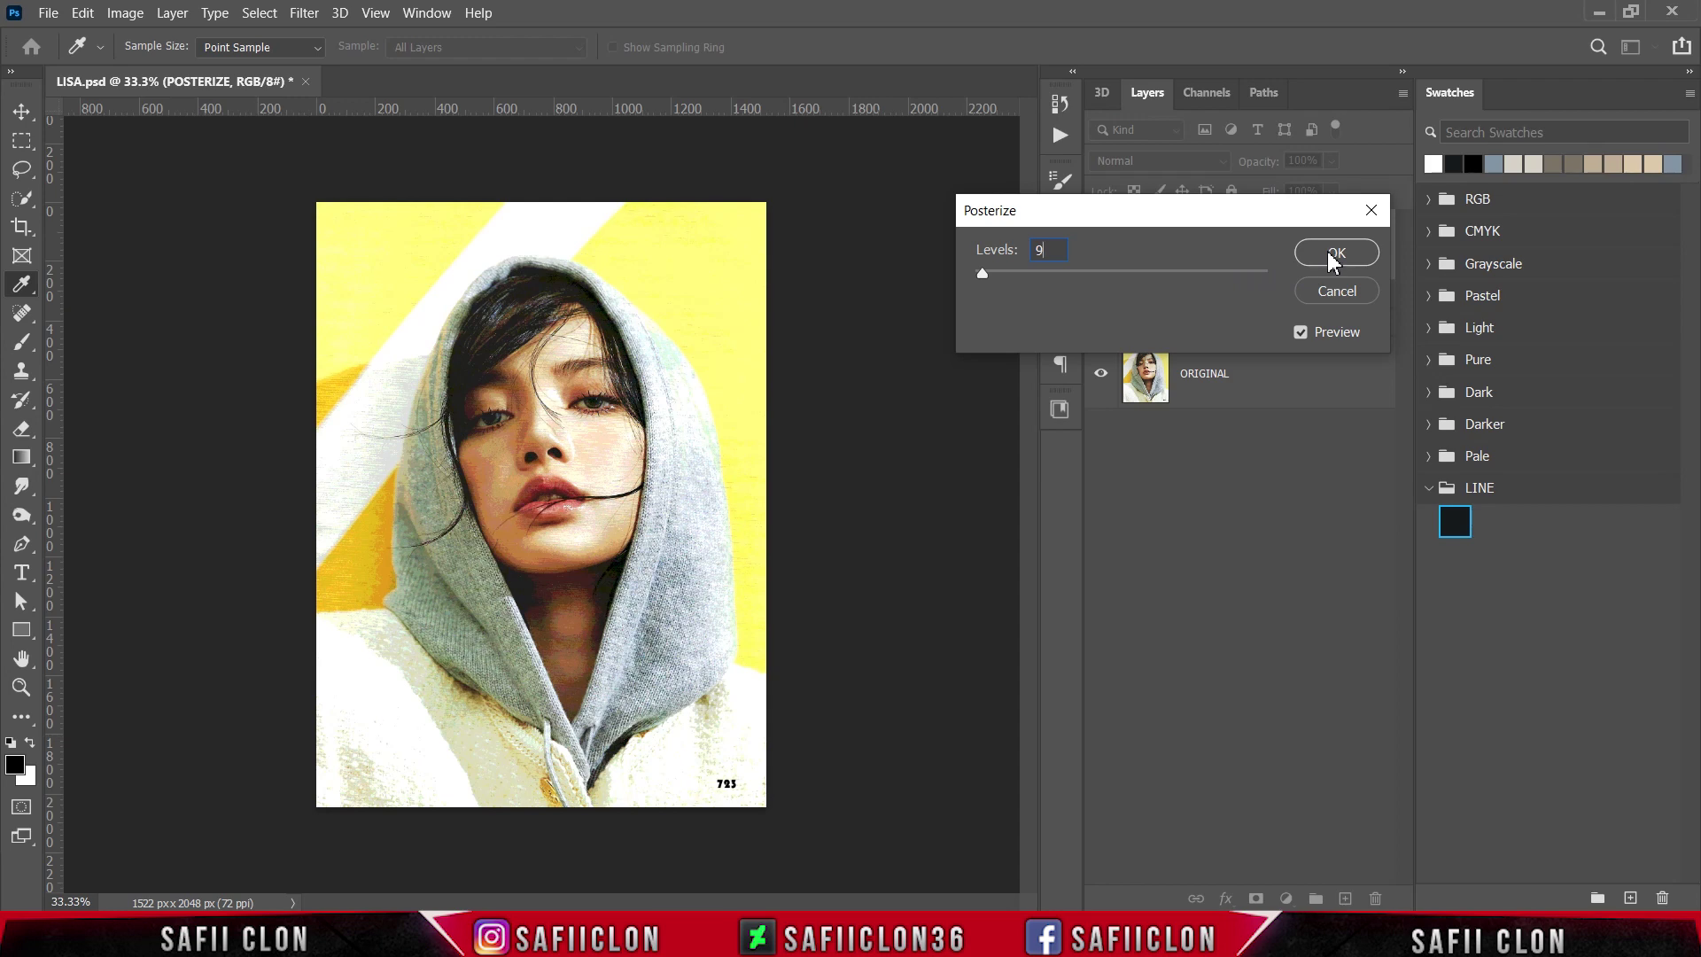
- Apply the Posterize adjustment with 9 levels to the POSTERIZE layer and compare the image with and without that layer
{"action": "left_click", "coordinate": [1334, 254]}
{"action": "key", "text": "p"}
{"action": "key", "text": "ctrl+plus"}
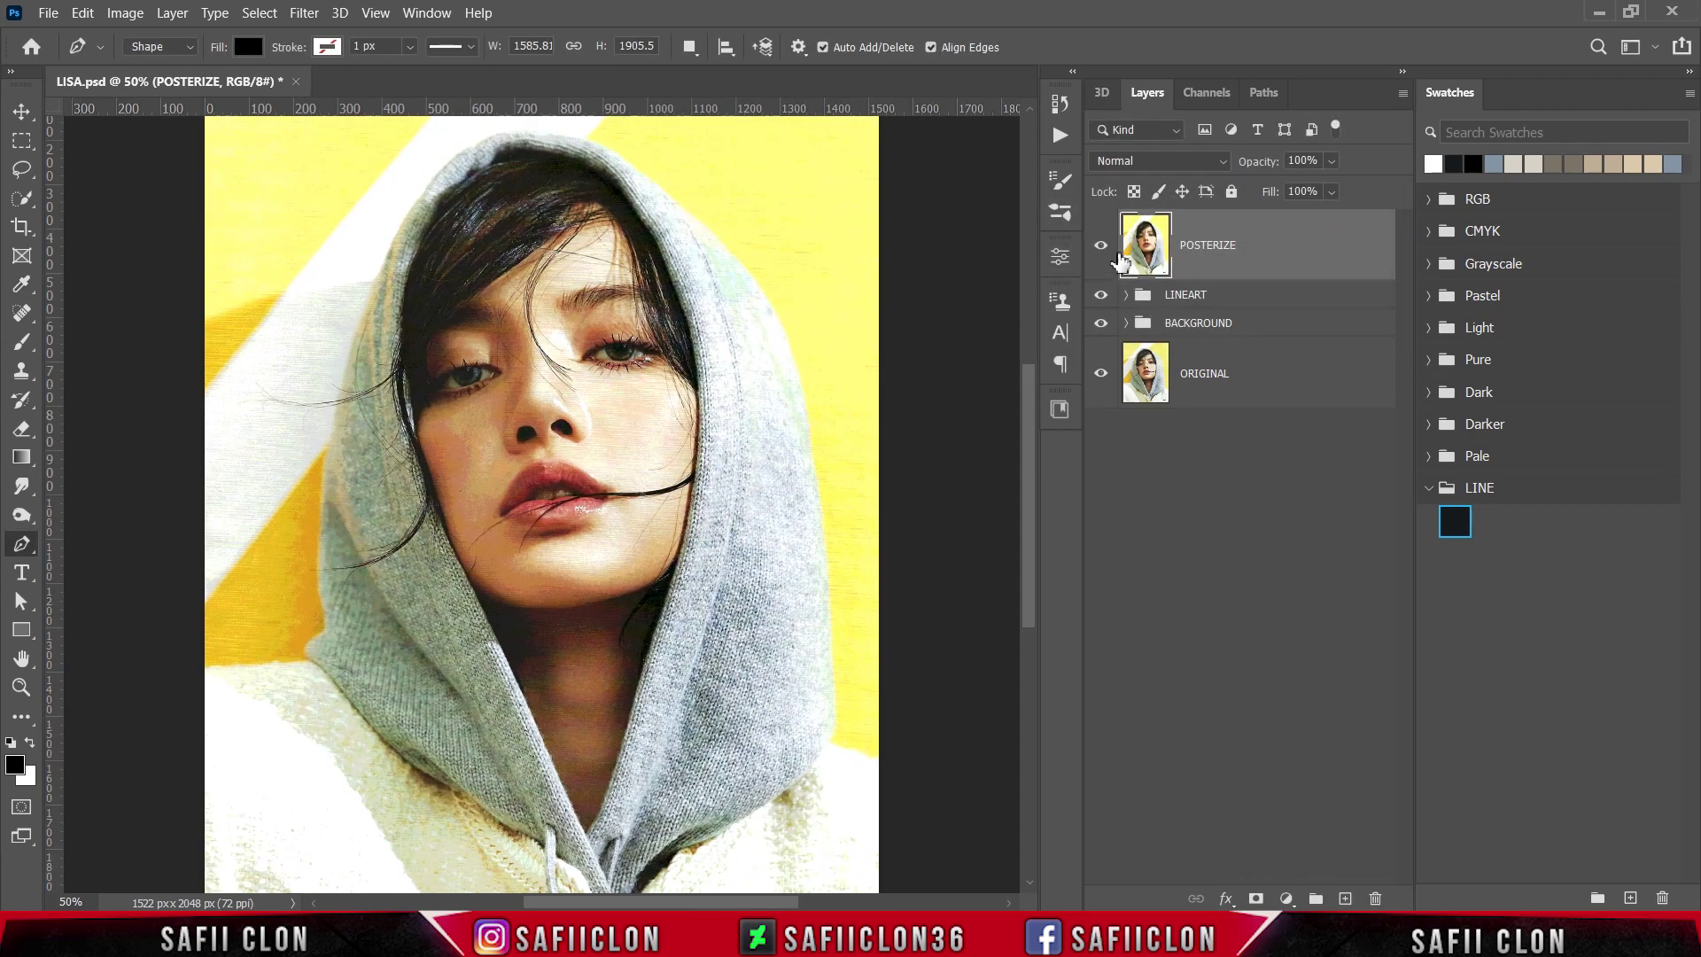
{"action": "left_click", "coordinate": [1103, 247]}
{"action": "left_click", "coordinate": [1102, 246]}
- Select the BACKGROUND group, activate the Pen tool for shapes and hide the POSTERIZE layer to expose the line art around the eyes
{"action": "left_click", "coordinate": [1261, 335]}
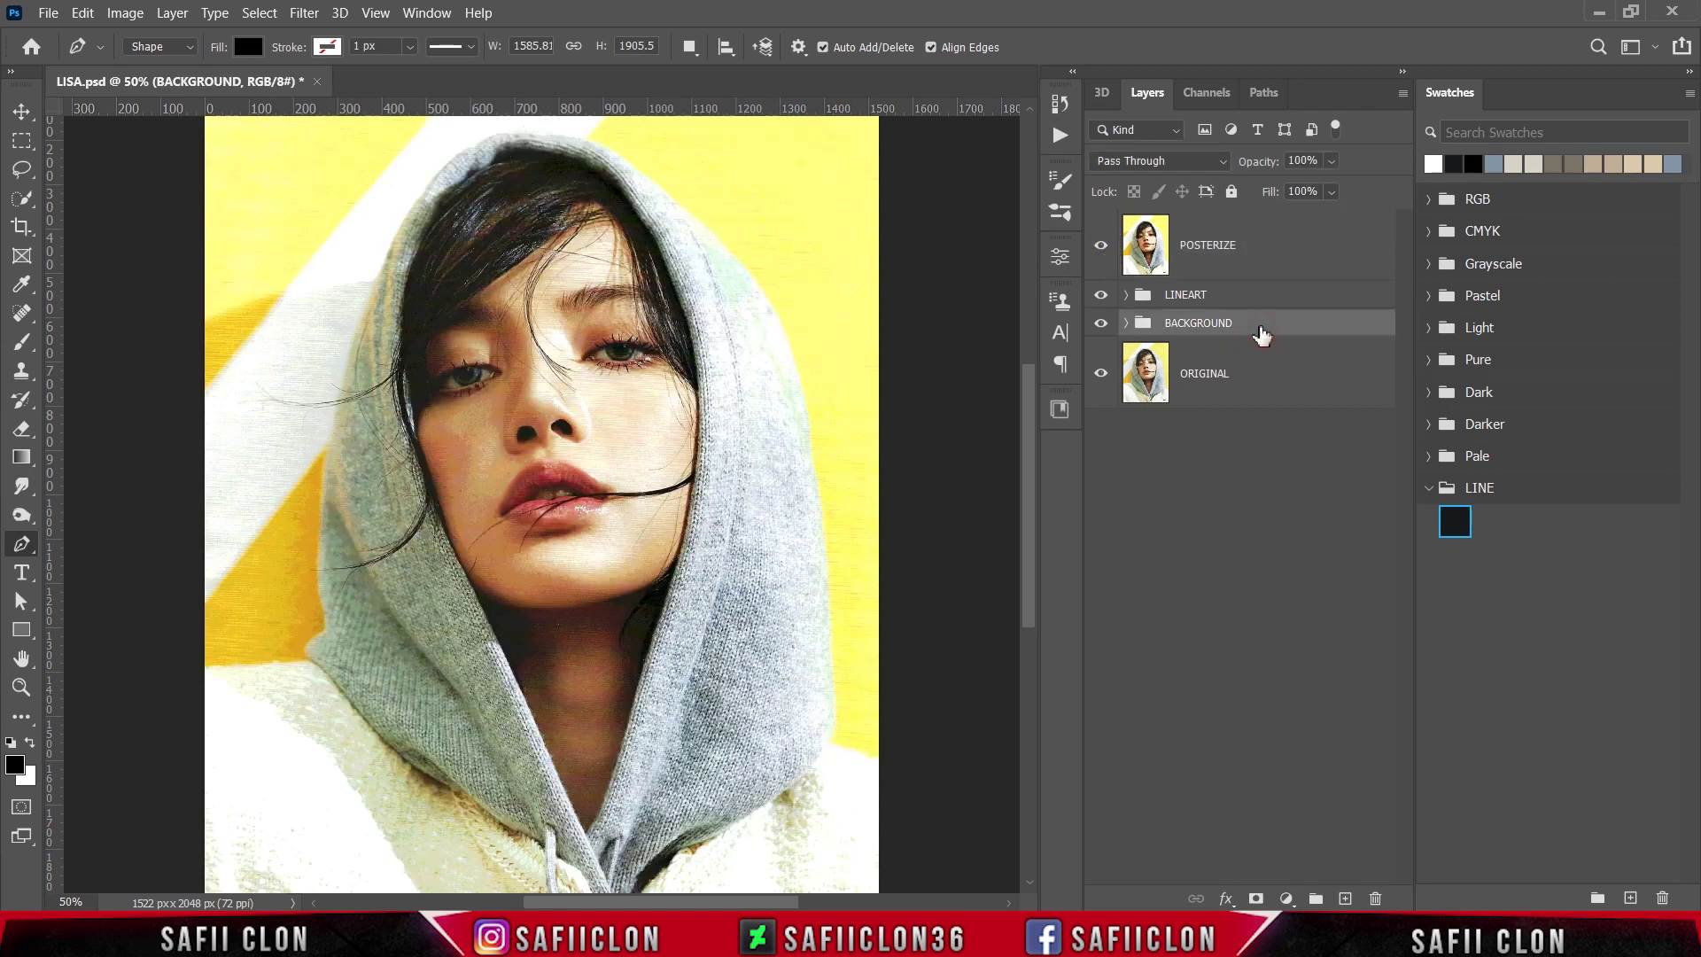
{"action": "right_click", "coordinate": [21, 544]}
{"action": "left_click", "coordinate": [63, 543]}
{"action": "key", "text": "ctrl+plus"}
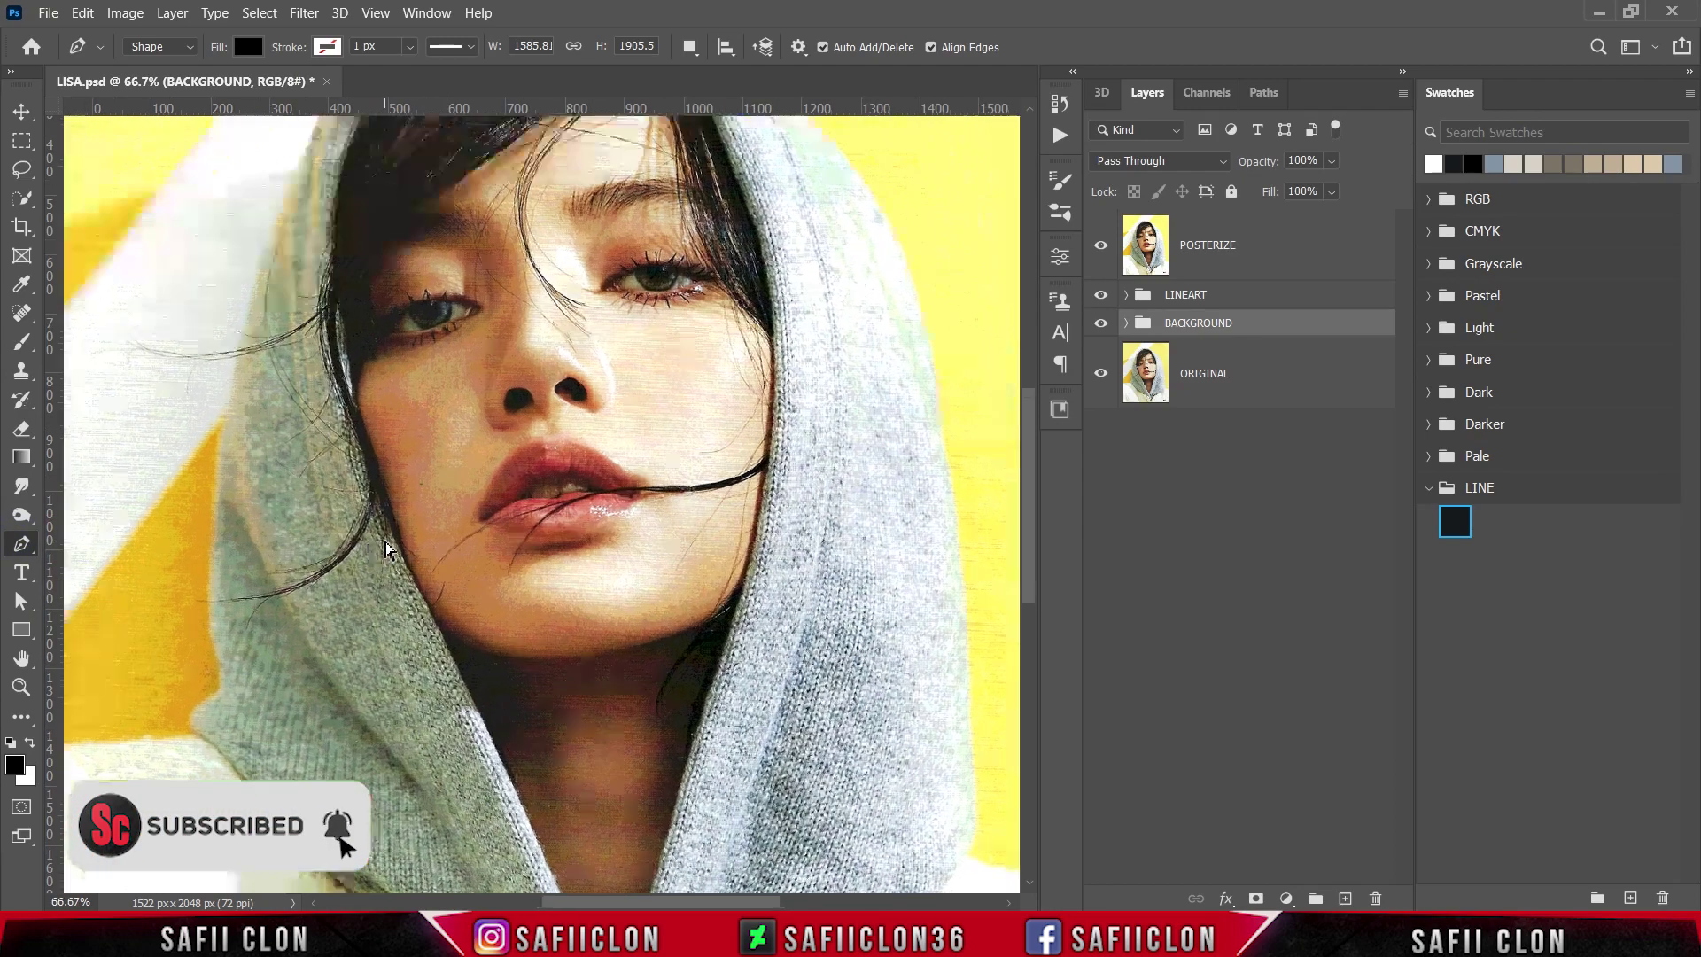
{"action": "scroll", "coordinate": [389, 554], "scroll_direction": "up", "scroll_amount": 4}
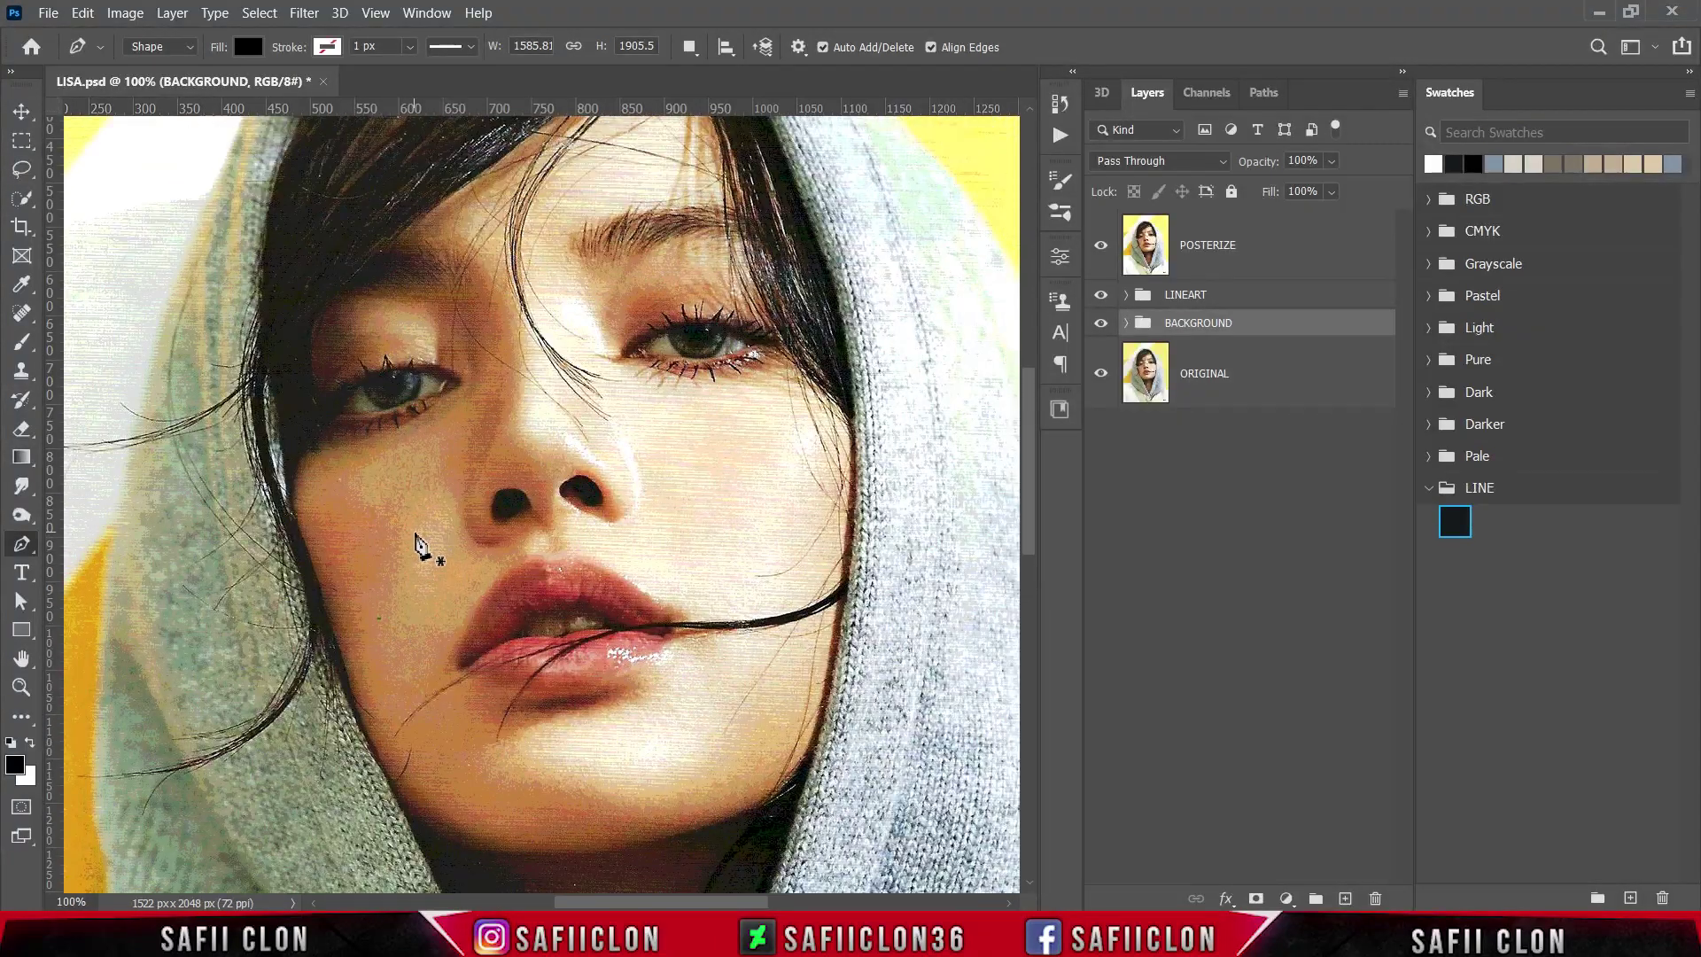
{"action": "key", "text": "ctrl+plus"}
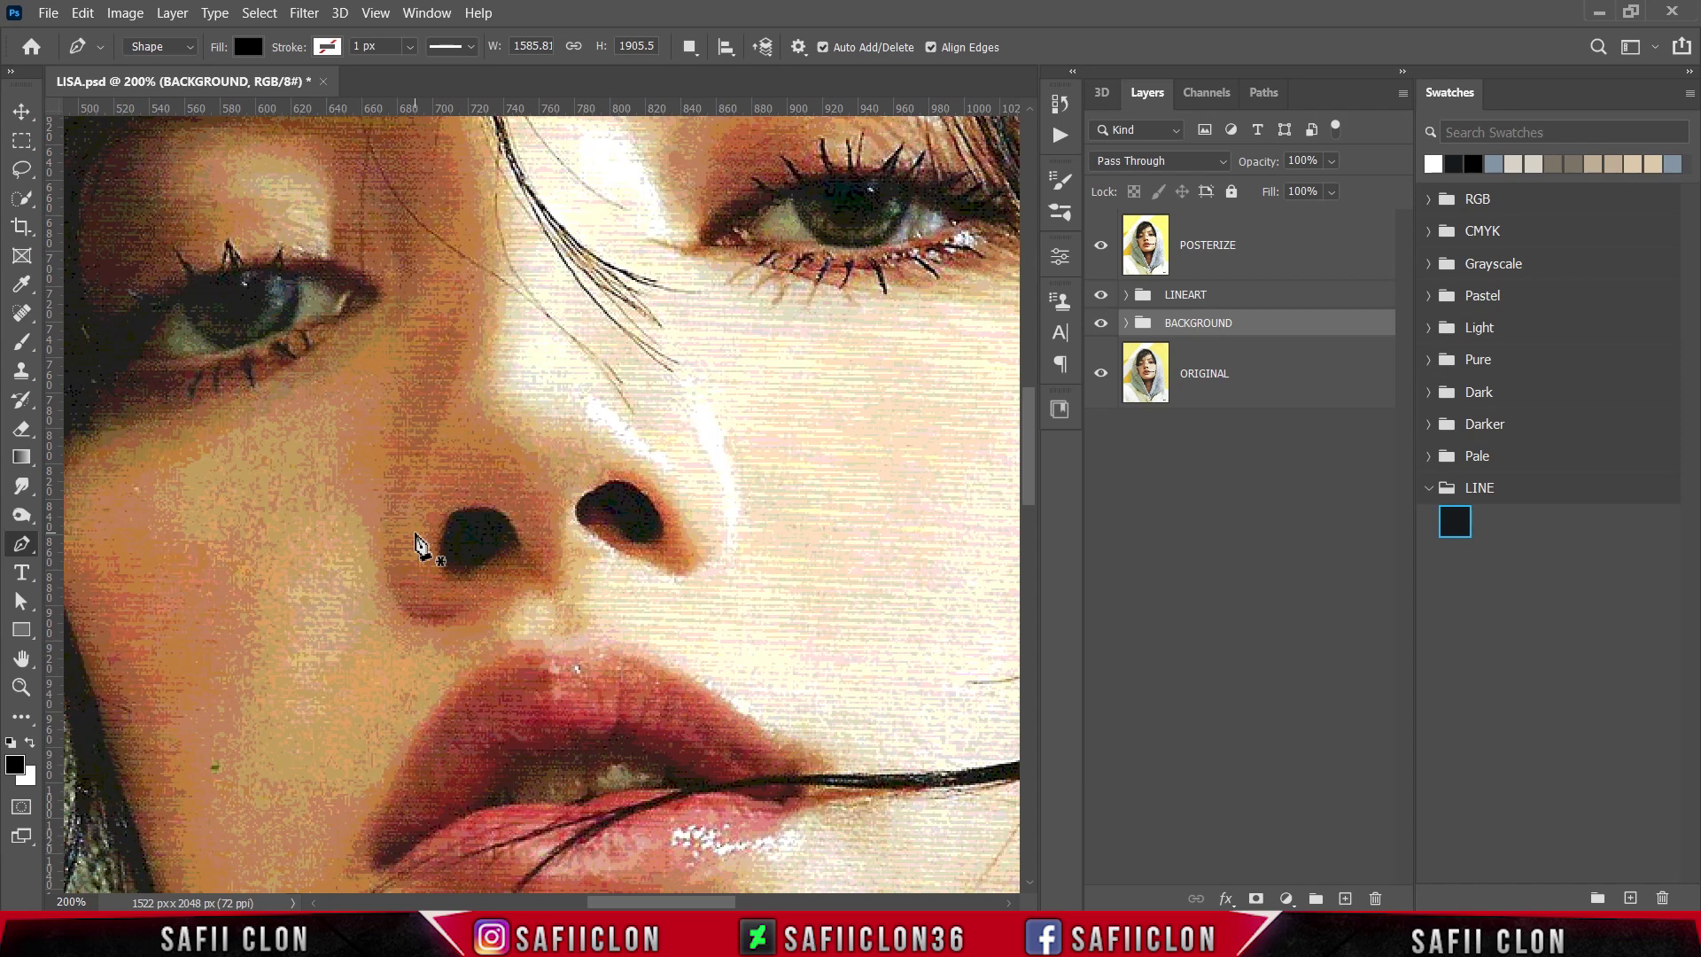
{"action": "scroll", "coordinate": [425, 543], "scroll_direction": "up", "scroll_amount": 3}
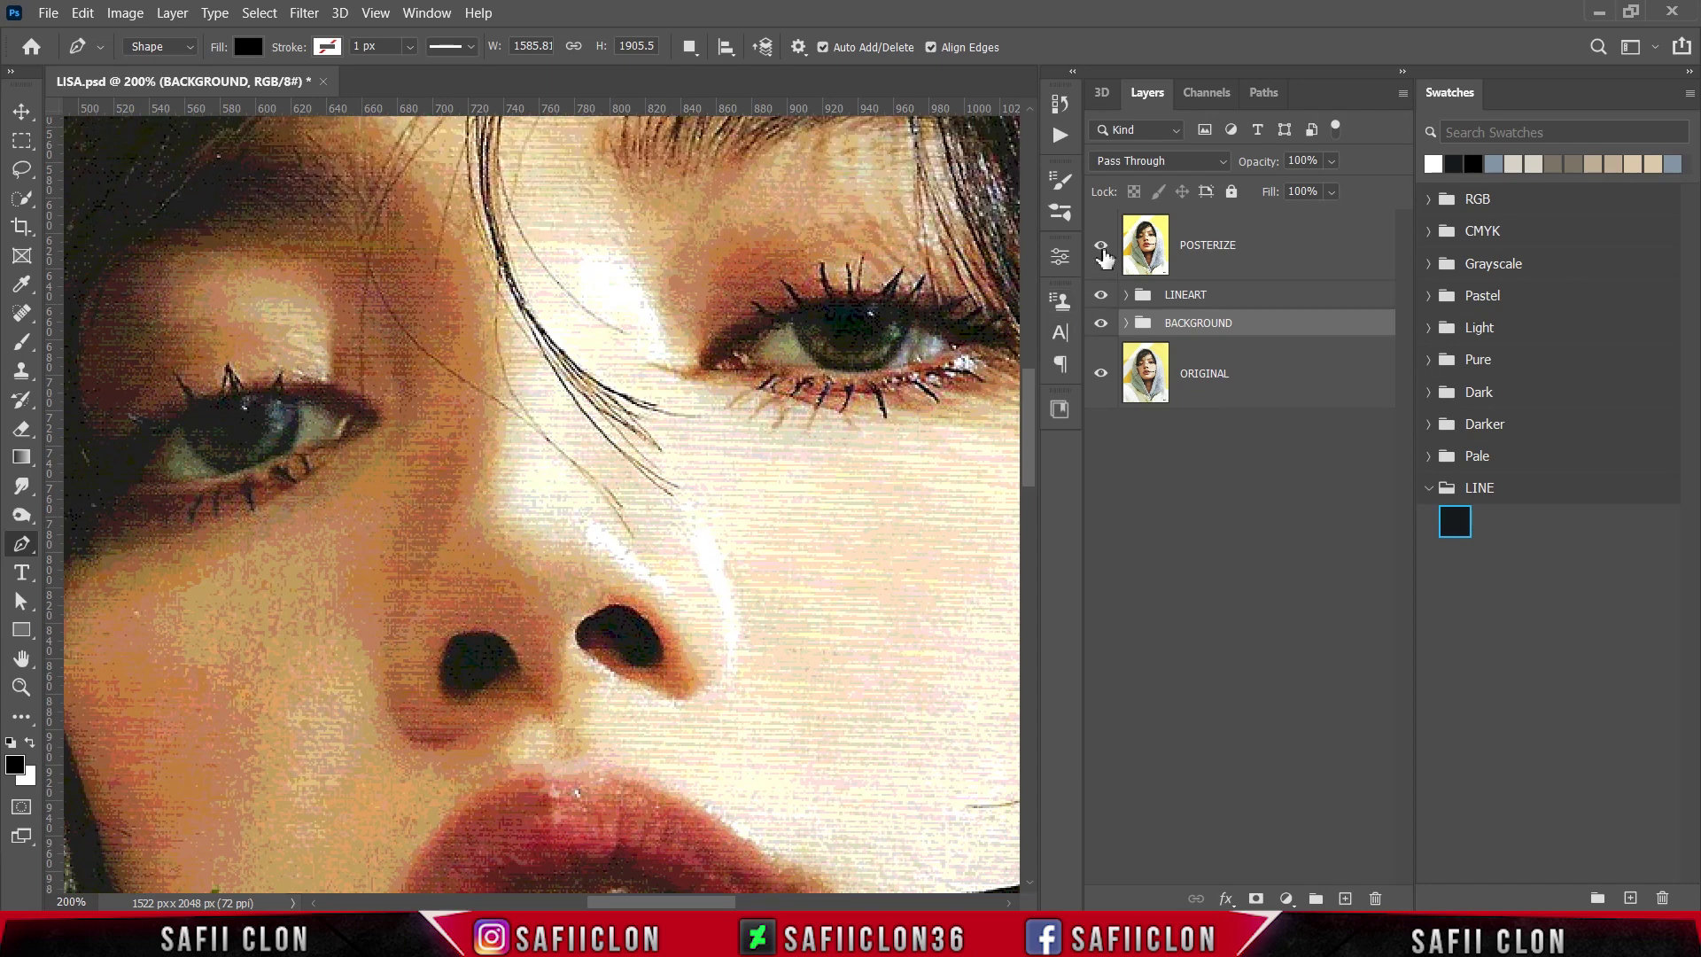
{"action": "left_click", "coordinate": [1102, 250]}
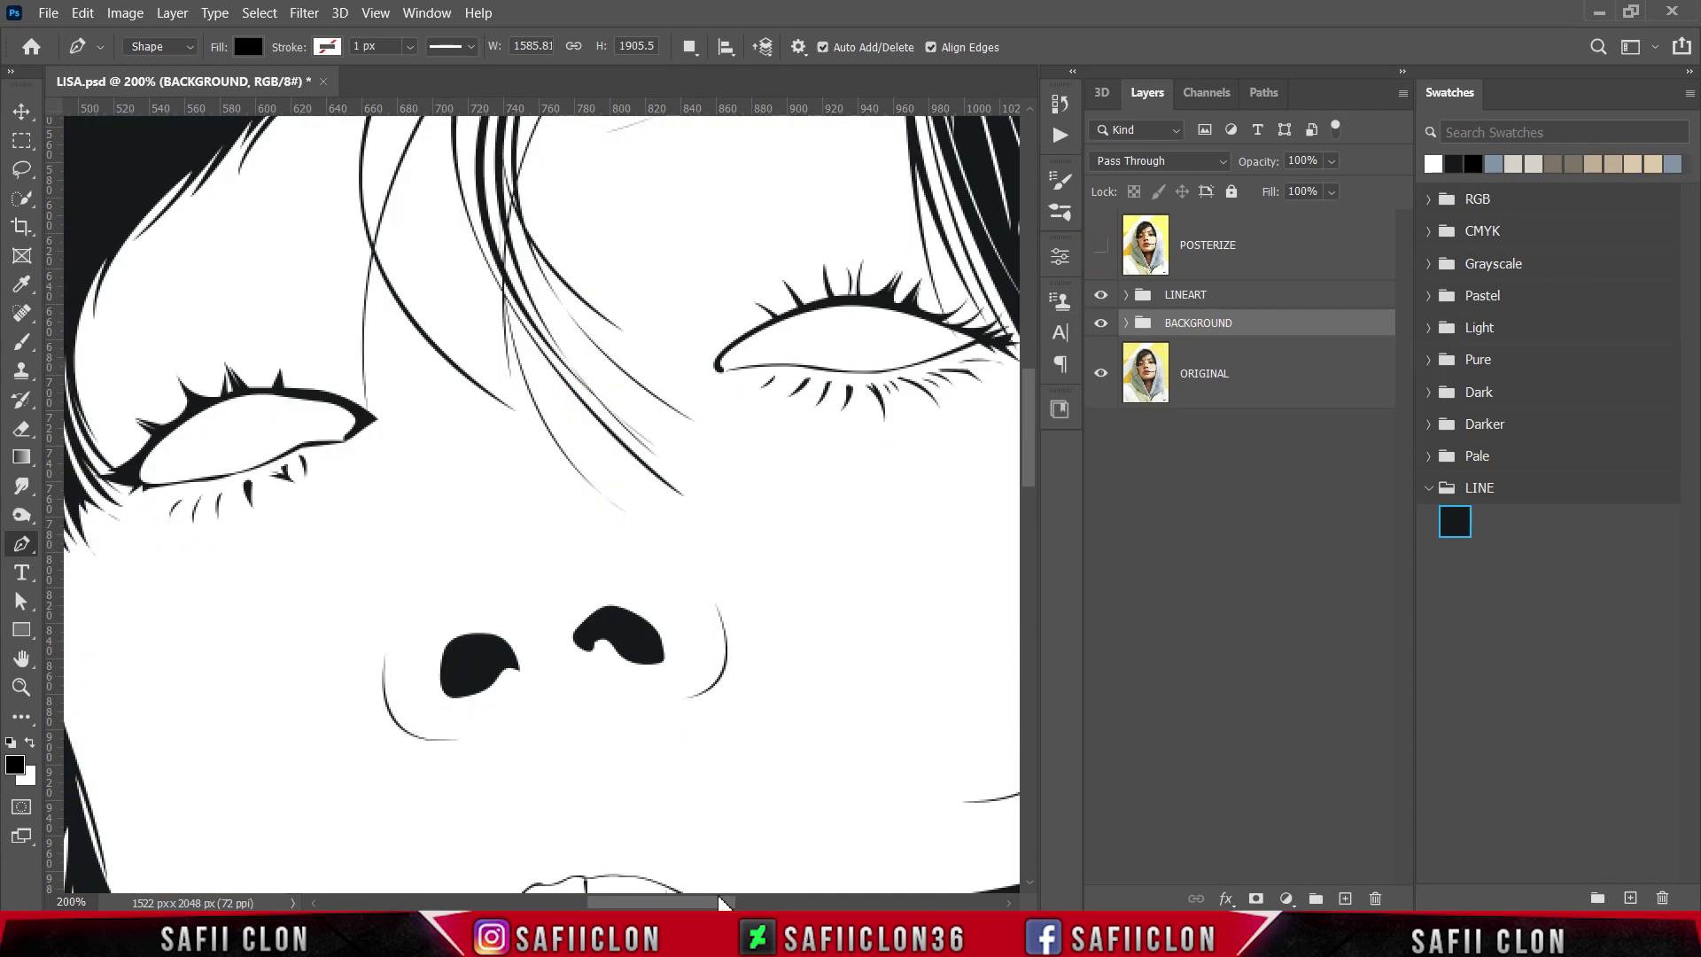
- Trace the opening of the eye on the picture's left as a closed pen shape about 129 × 53 px, above the BACKGROUND group
{"action": "left_click_drag", "start_coordinate": [722, 901], "coordinate": [710, 902]}
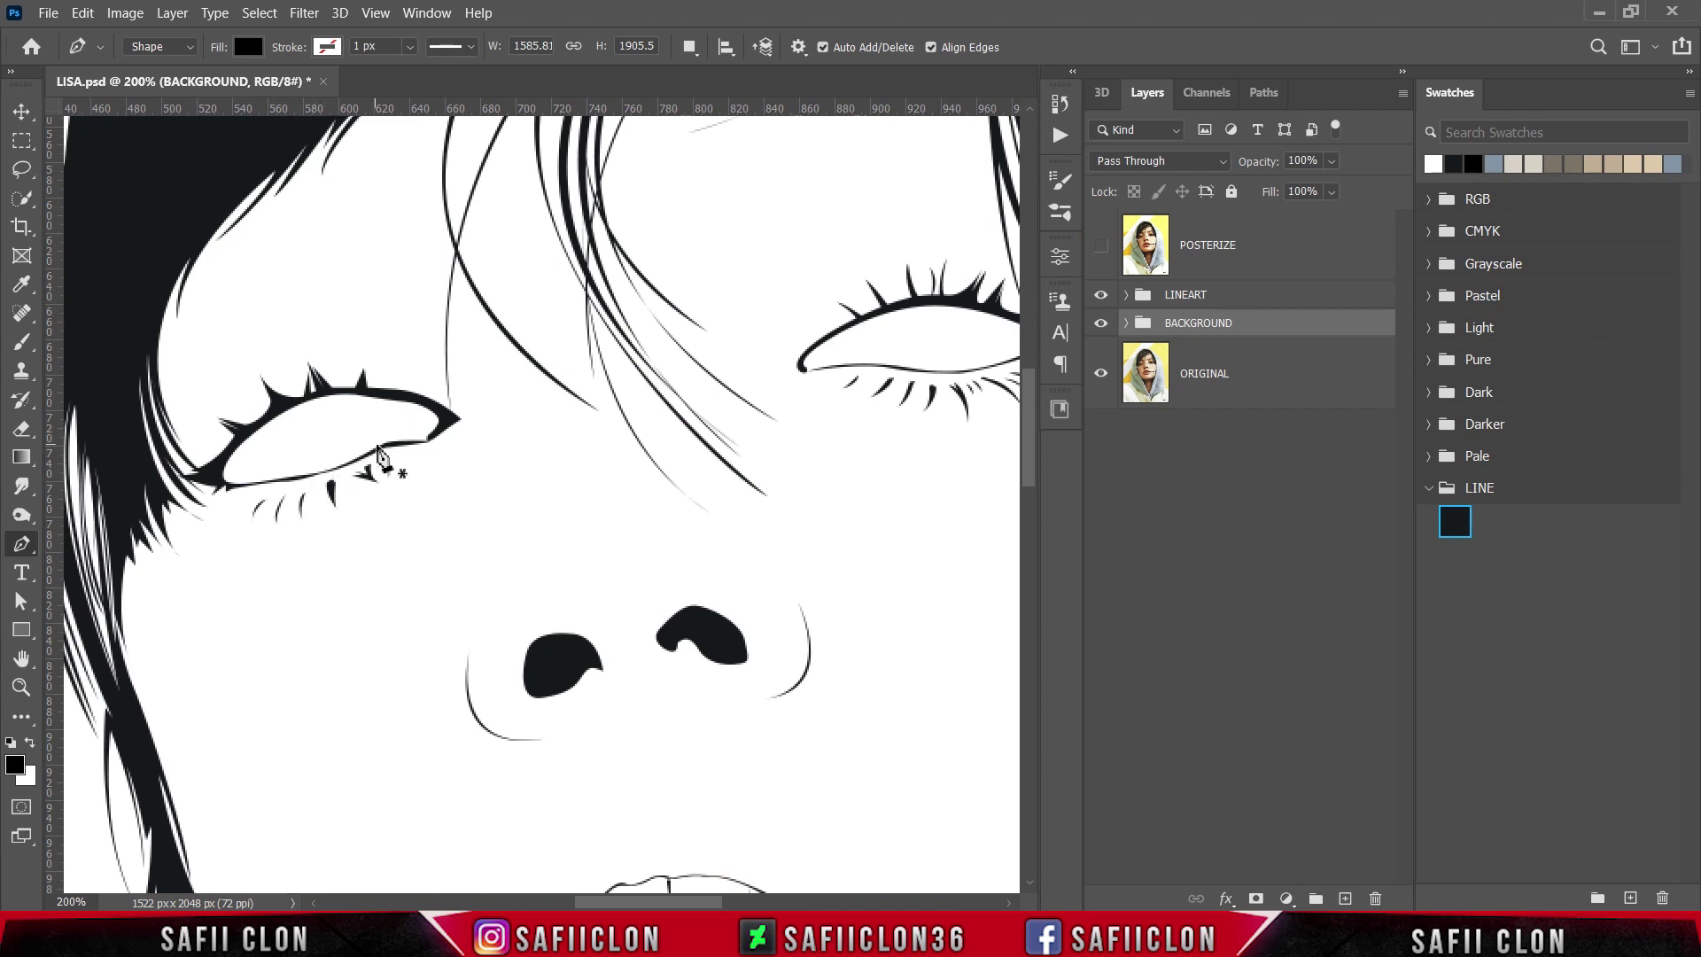
{"action": "left_click_drag", "start_coordinate": [429, 435], "coordinate": [441, 410]}
{"action": "left_click_drag", "start_coordinate": [335, 391], "coordinate": [305, 398]}
{"action": "left_click_drag", "start_coordinate": [223, 452], "coordinate": [280, 479]}
{"action": "left_click", "coordinate": [219, 482]}
{"action": "left_click_drag", "start_coordinate": [320, 473], "coordinate": [414, 443]}
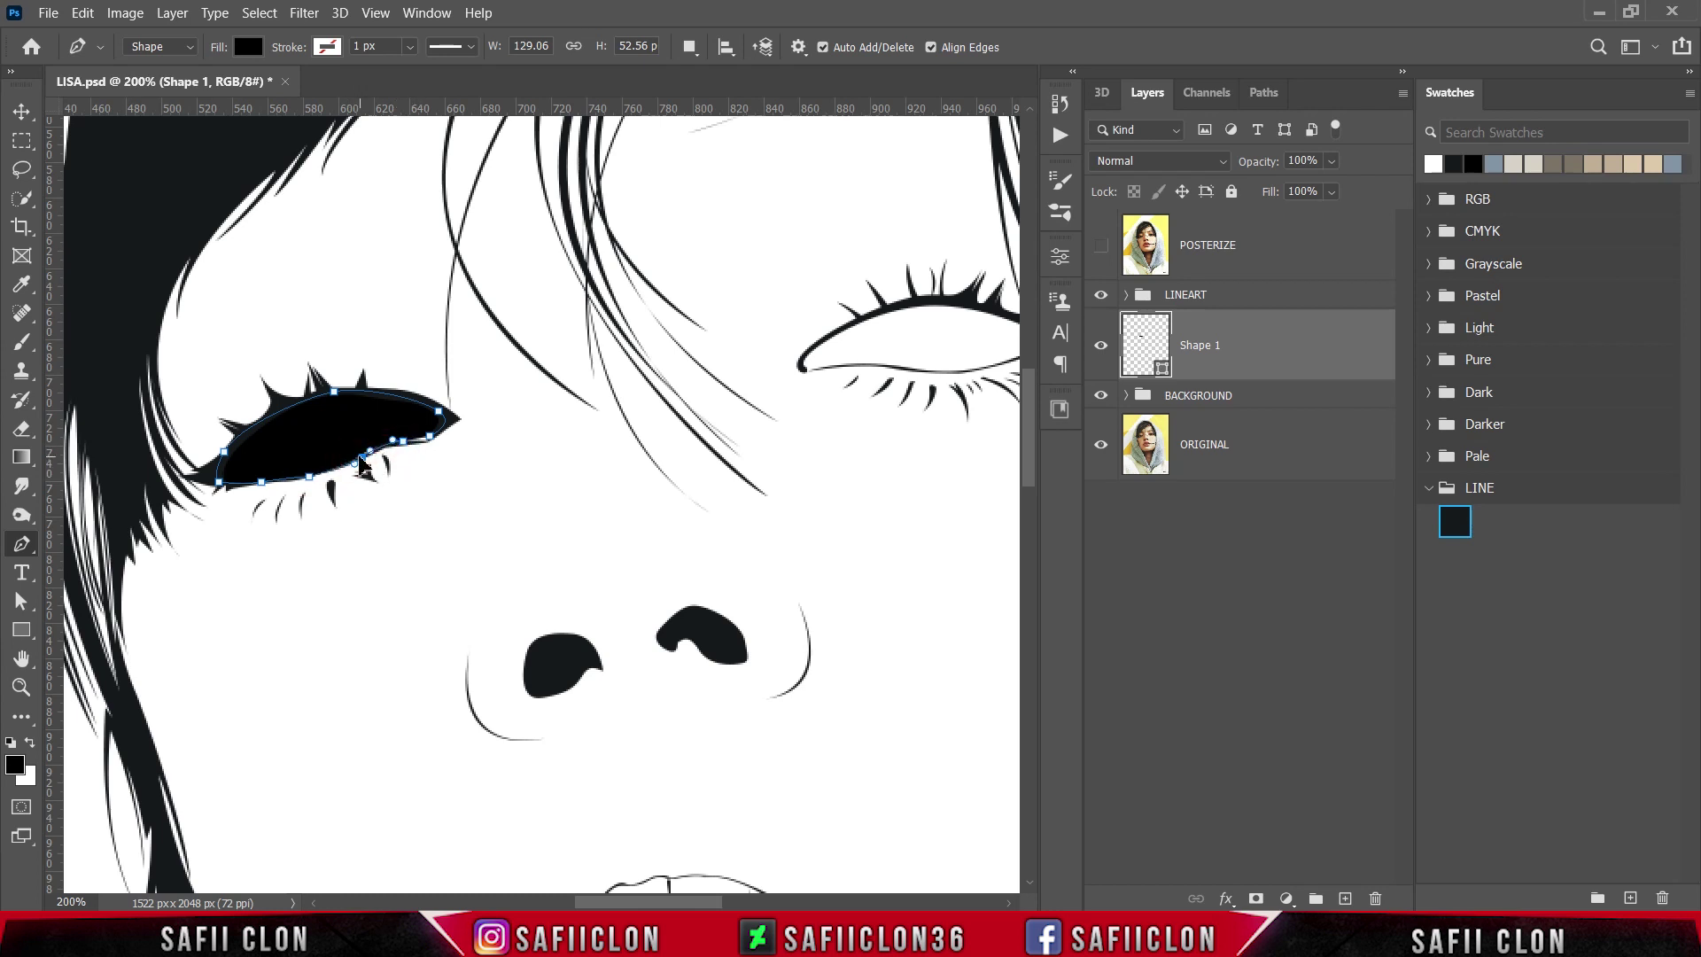
{"action": "left_click", "coordinate": [404, 441]}
{"action": "left_click_drag", "start_coordinate": [429, 436], "coordinate": [423, 428]}
- Import the swatch file Eyes.aco from the LISA VXL folder and expand the Eyes swatch group
{"action": "left_click", "coordinate": [1688, 93]}
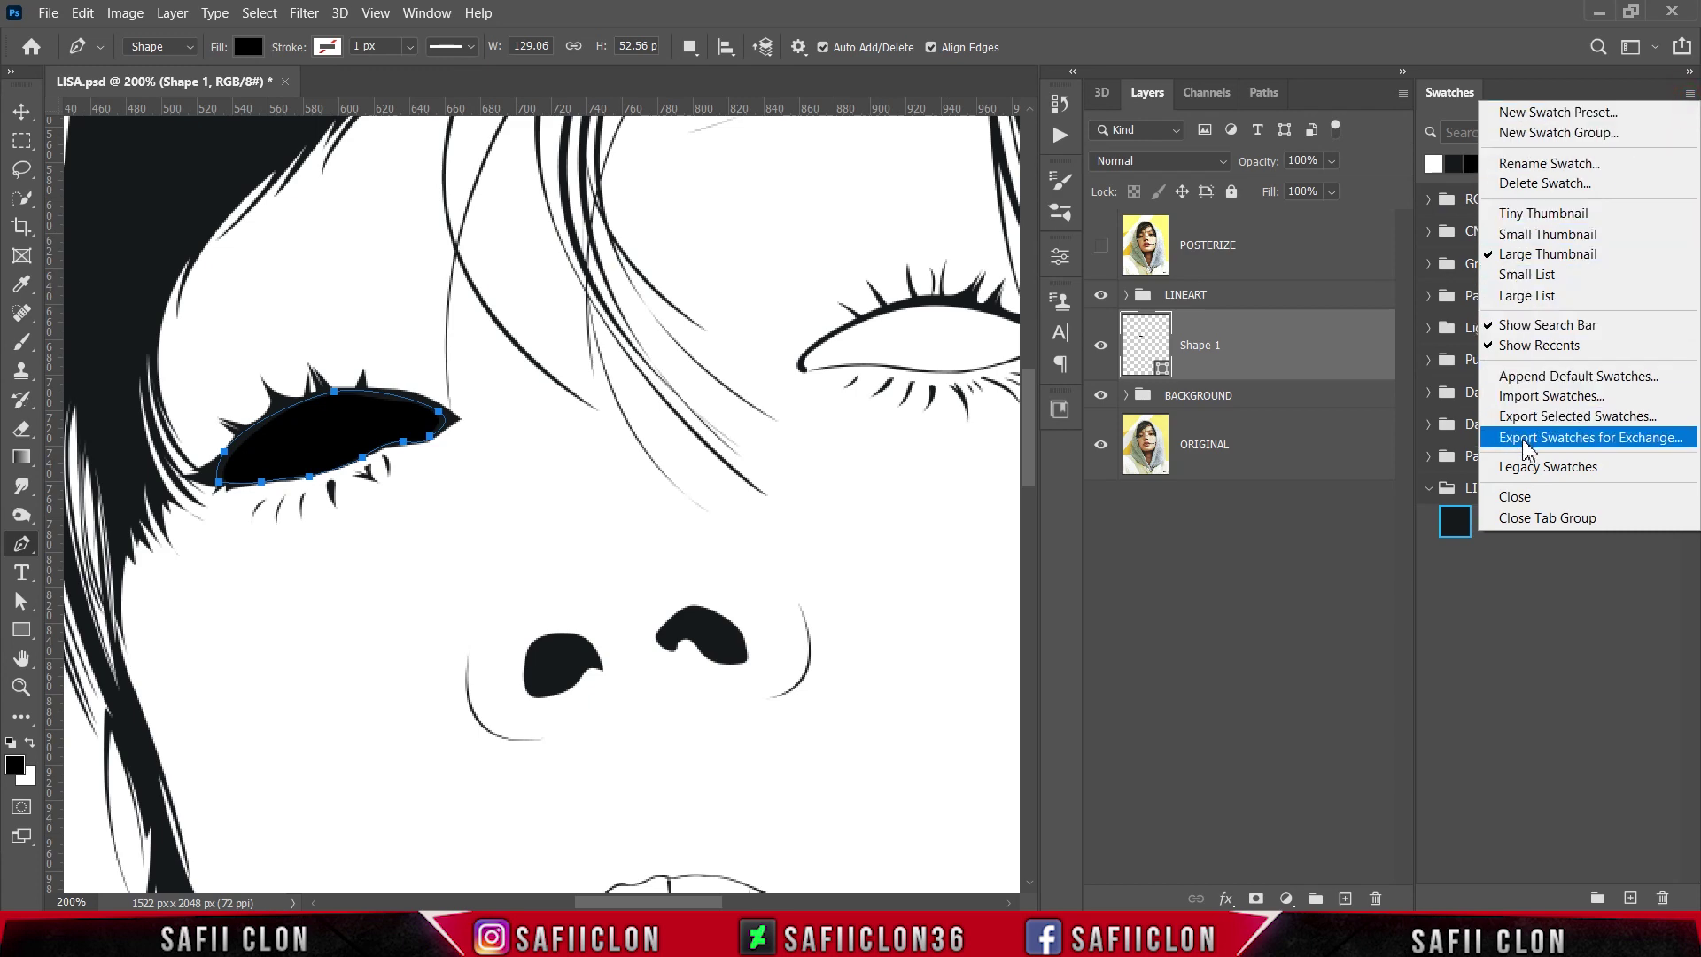
{"action": "left_click", "coordinate": [1548, 398]}
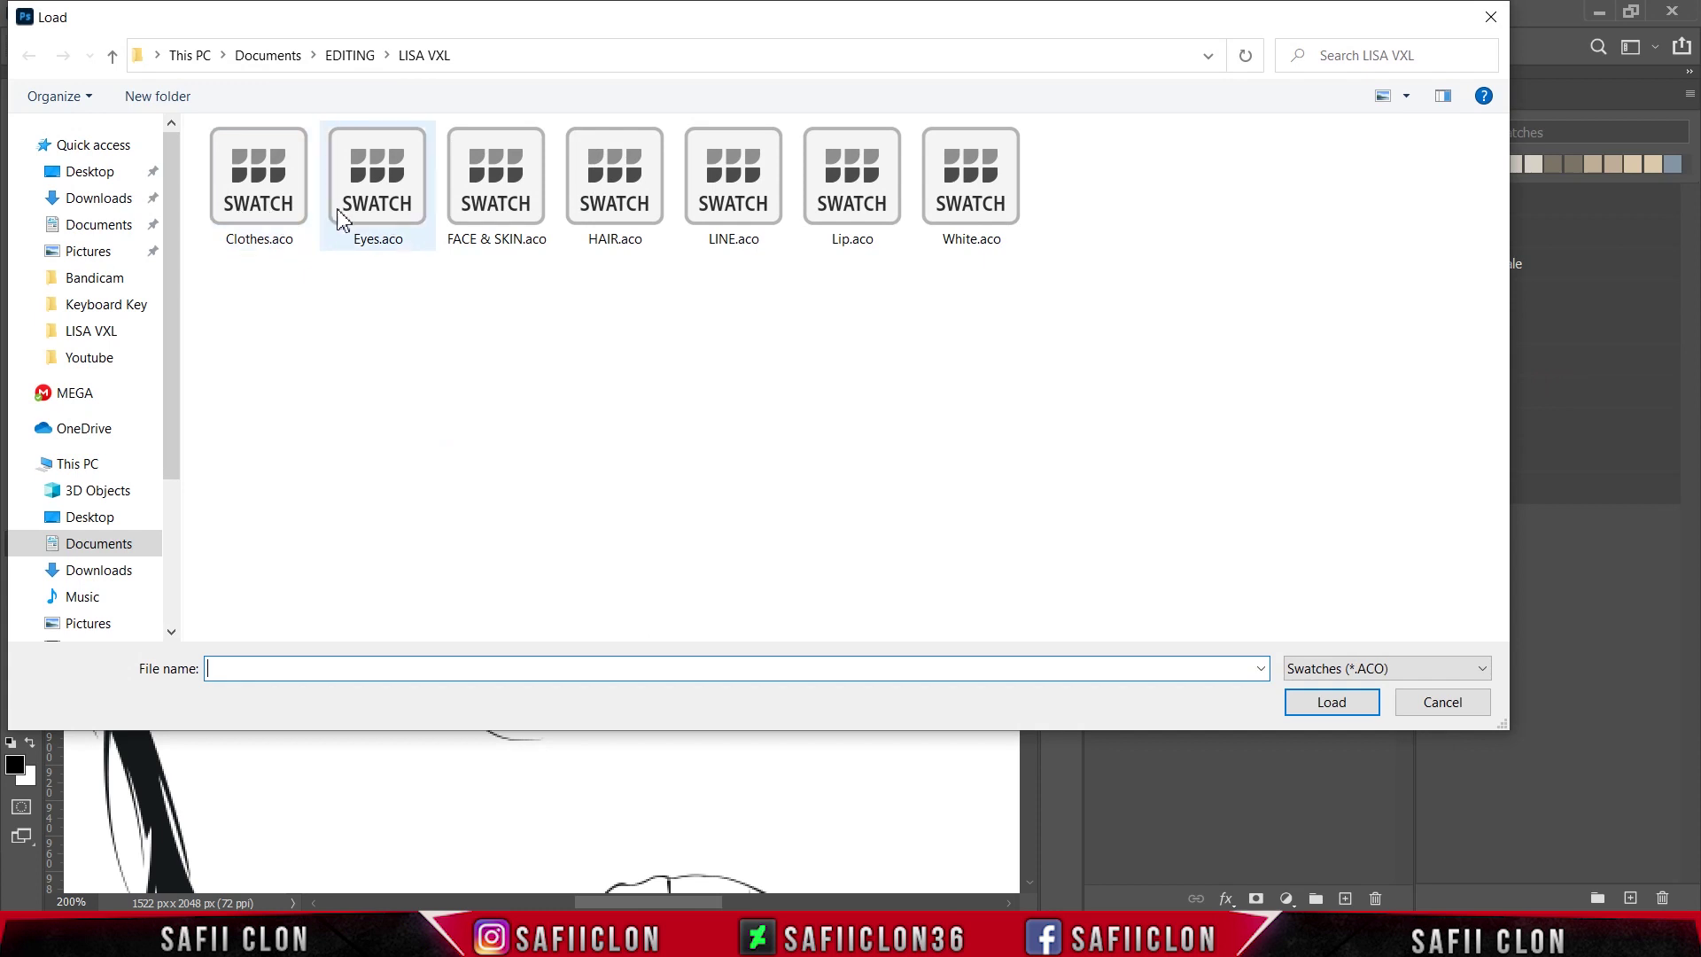
{"action": "left_click", "coordinate": [378, 217]}
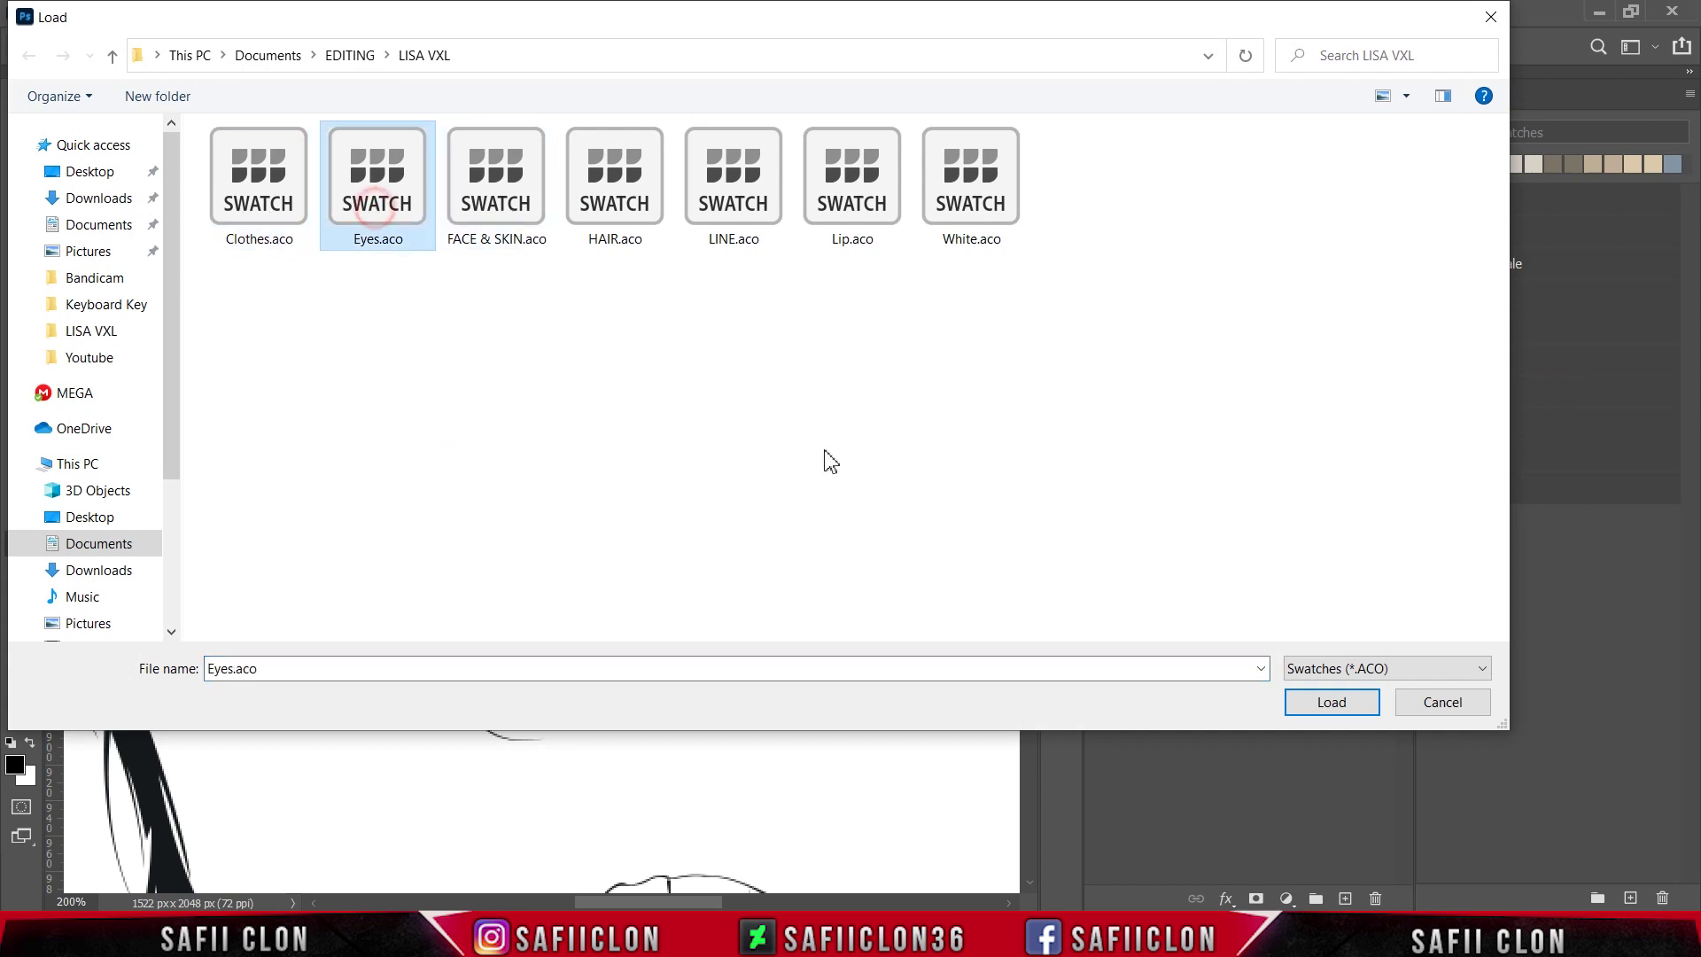
{"action": "left_click", "coordinate": [1348, 700]}
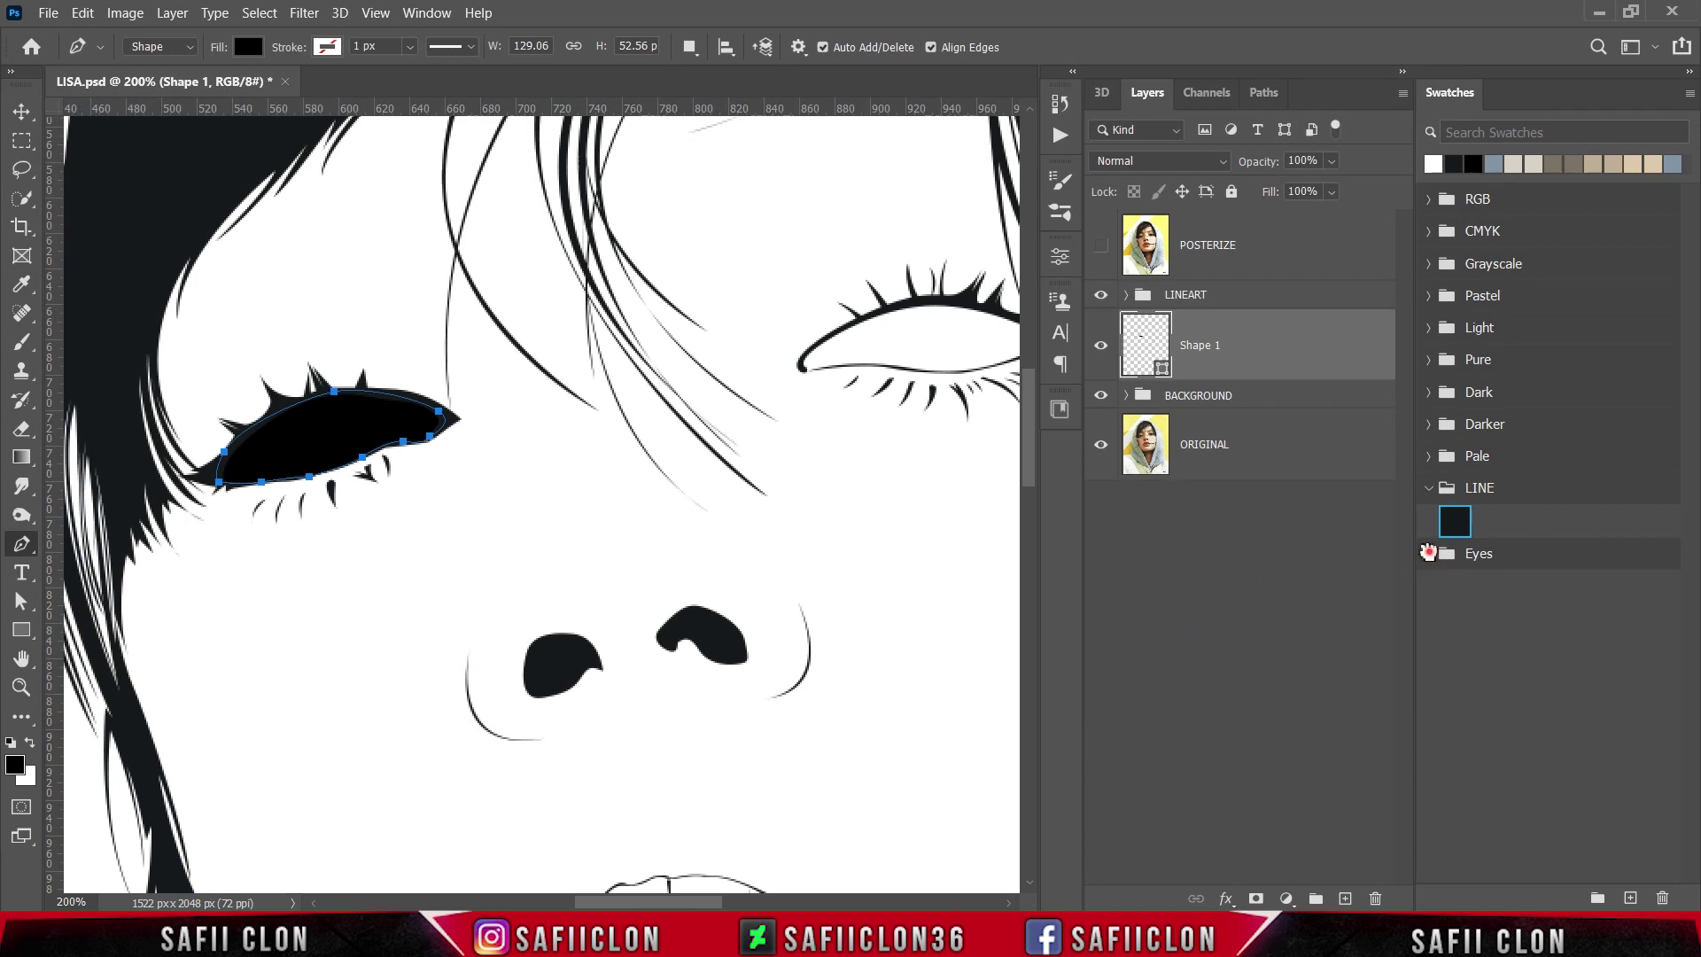
{"action": "left_click", "coordinate": [1428, 552]}
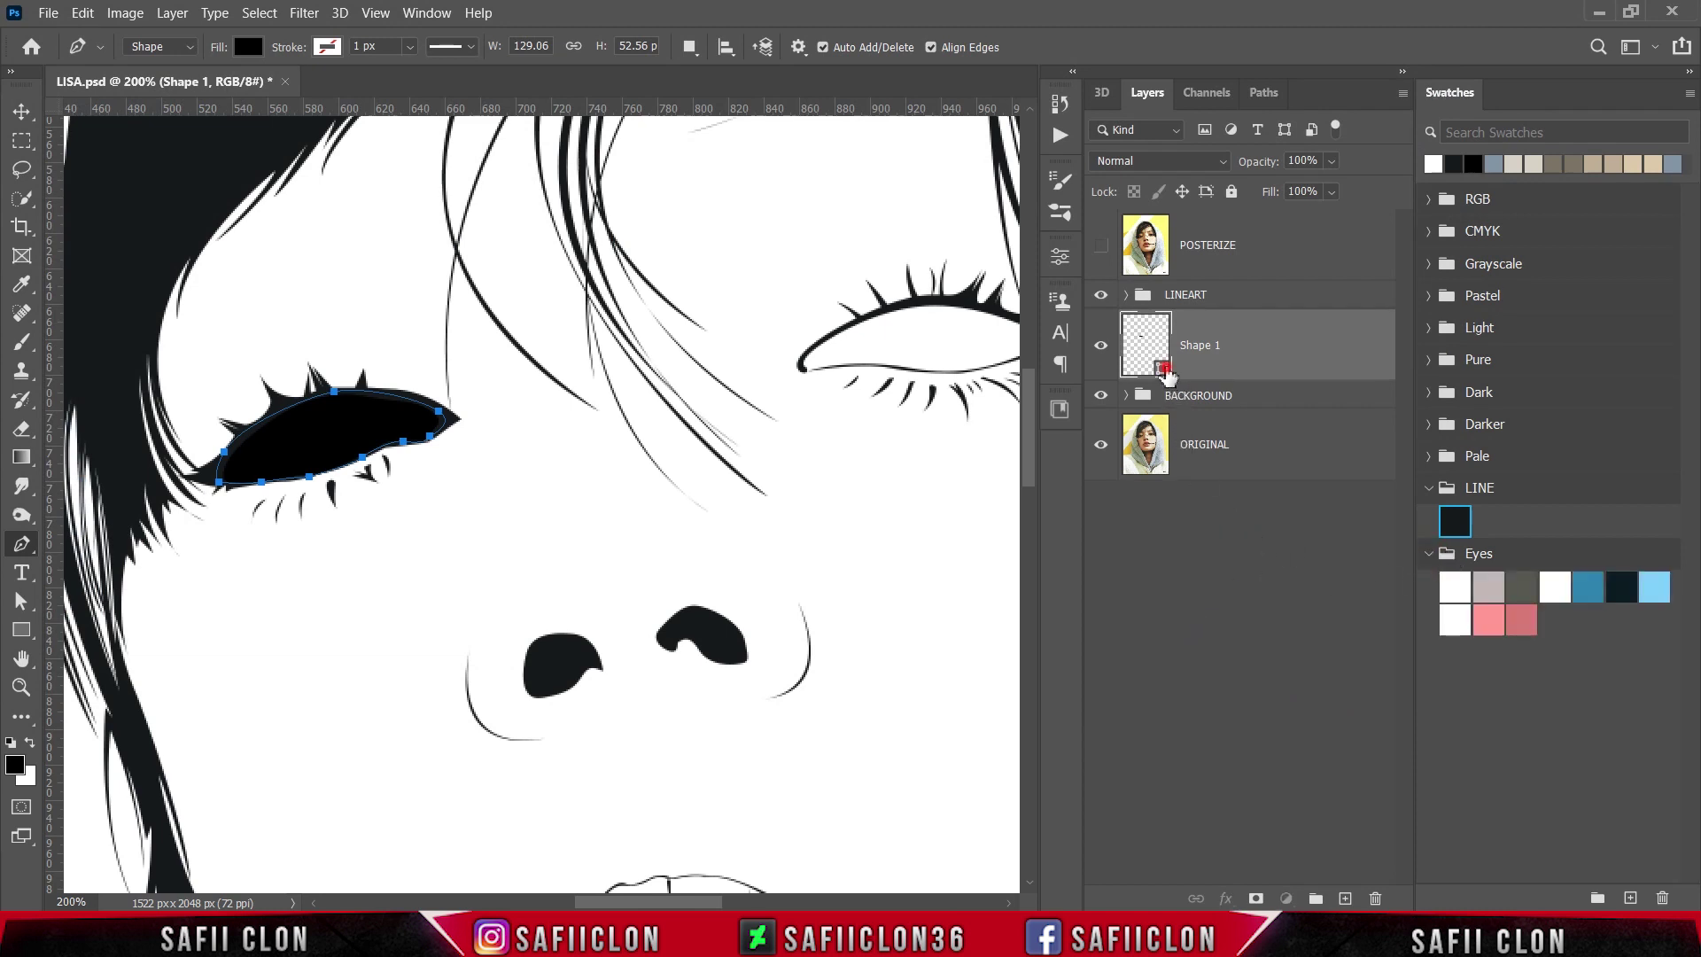
- Fill the eye shape on Shape 1 with the white ffffff swatch from the Eyes group
{"action": "double_click", "coordinate": [1164, 371]}
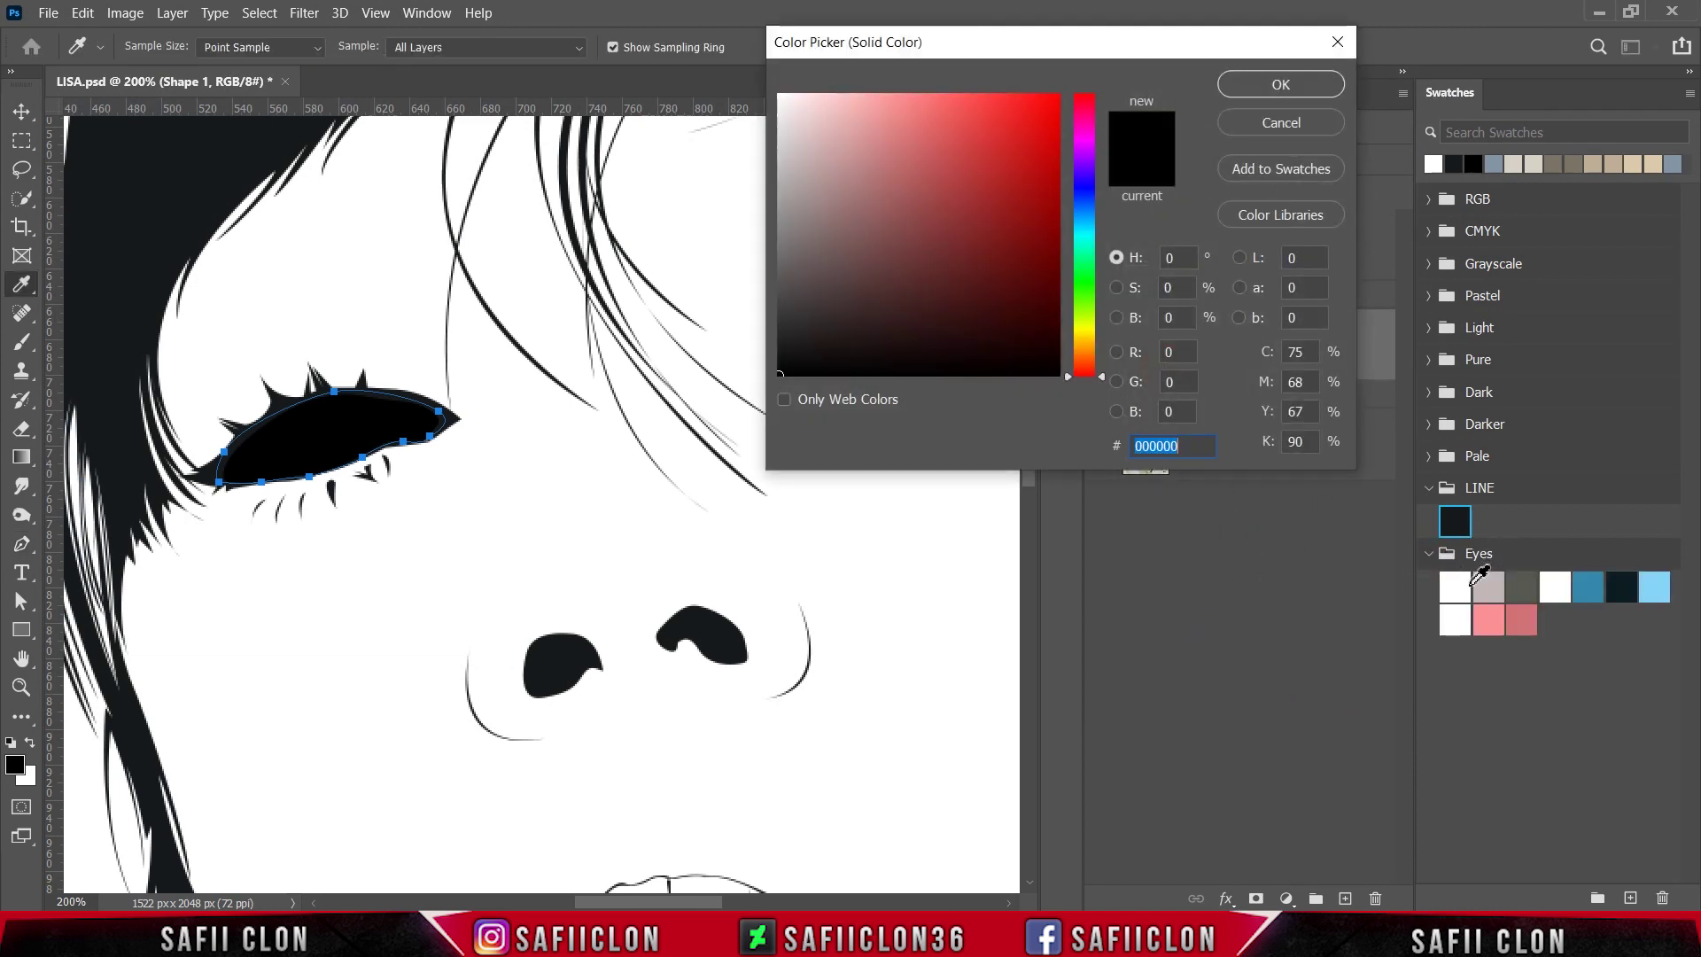
{"action": "left_click", "coordinate": [1457, 585]}
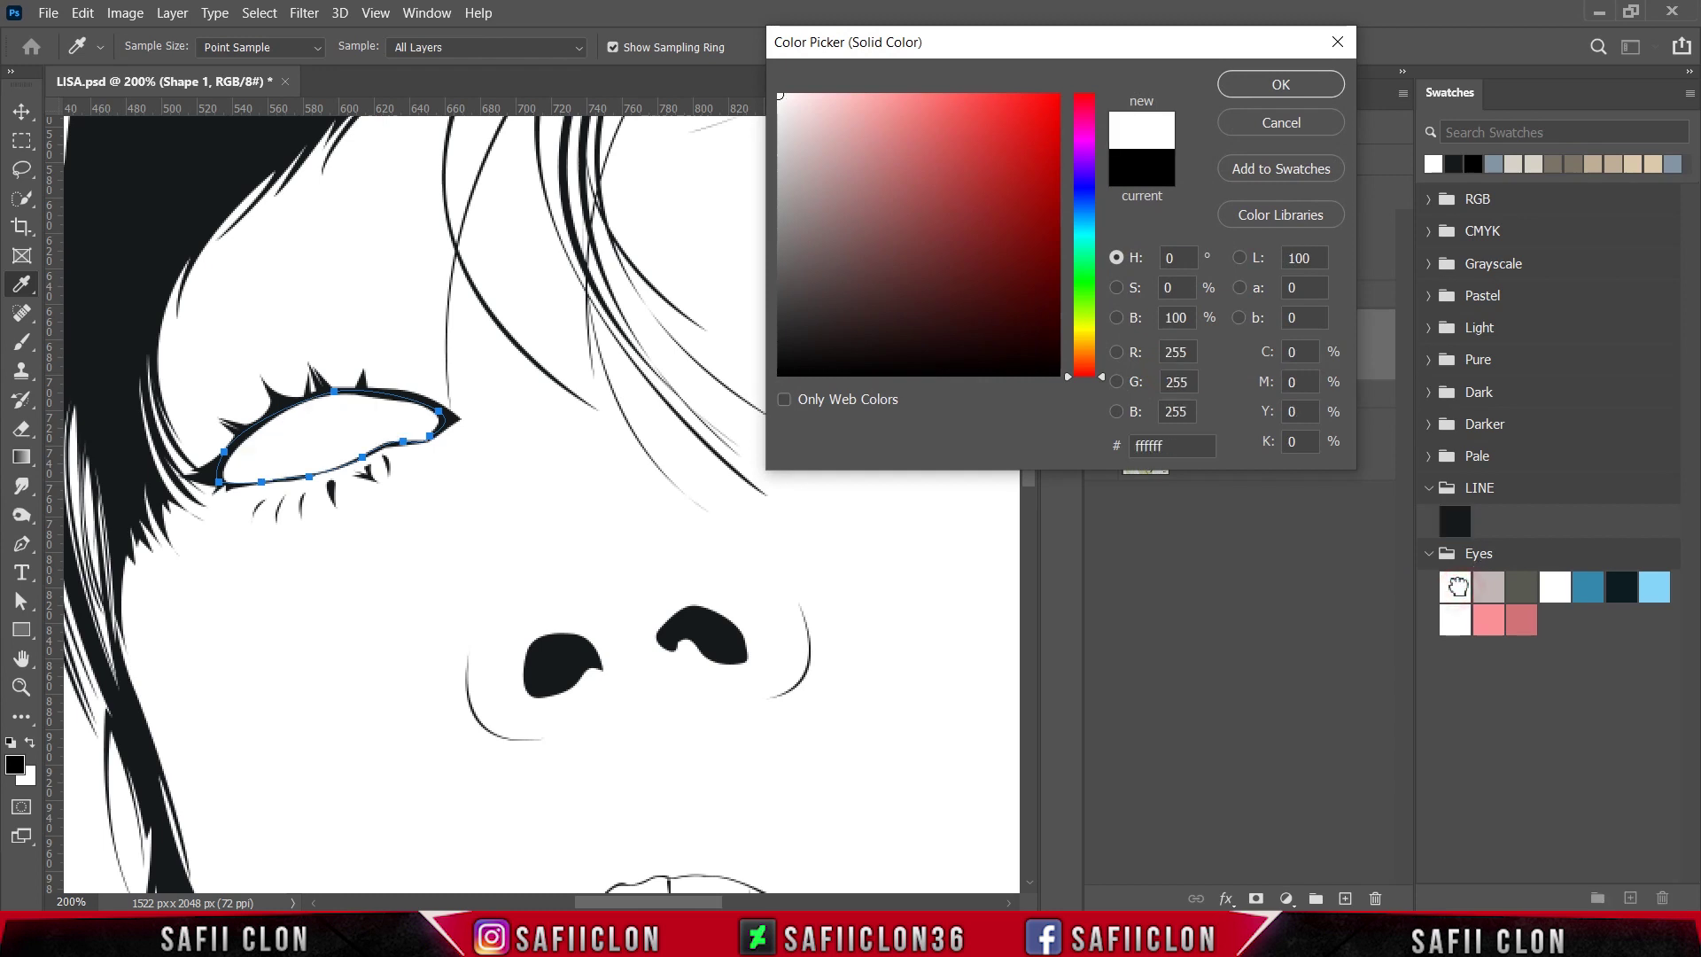
{"action": "left_click", "coordinate": [1275, 84]}
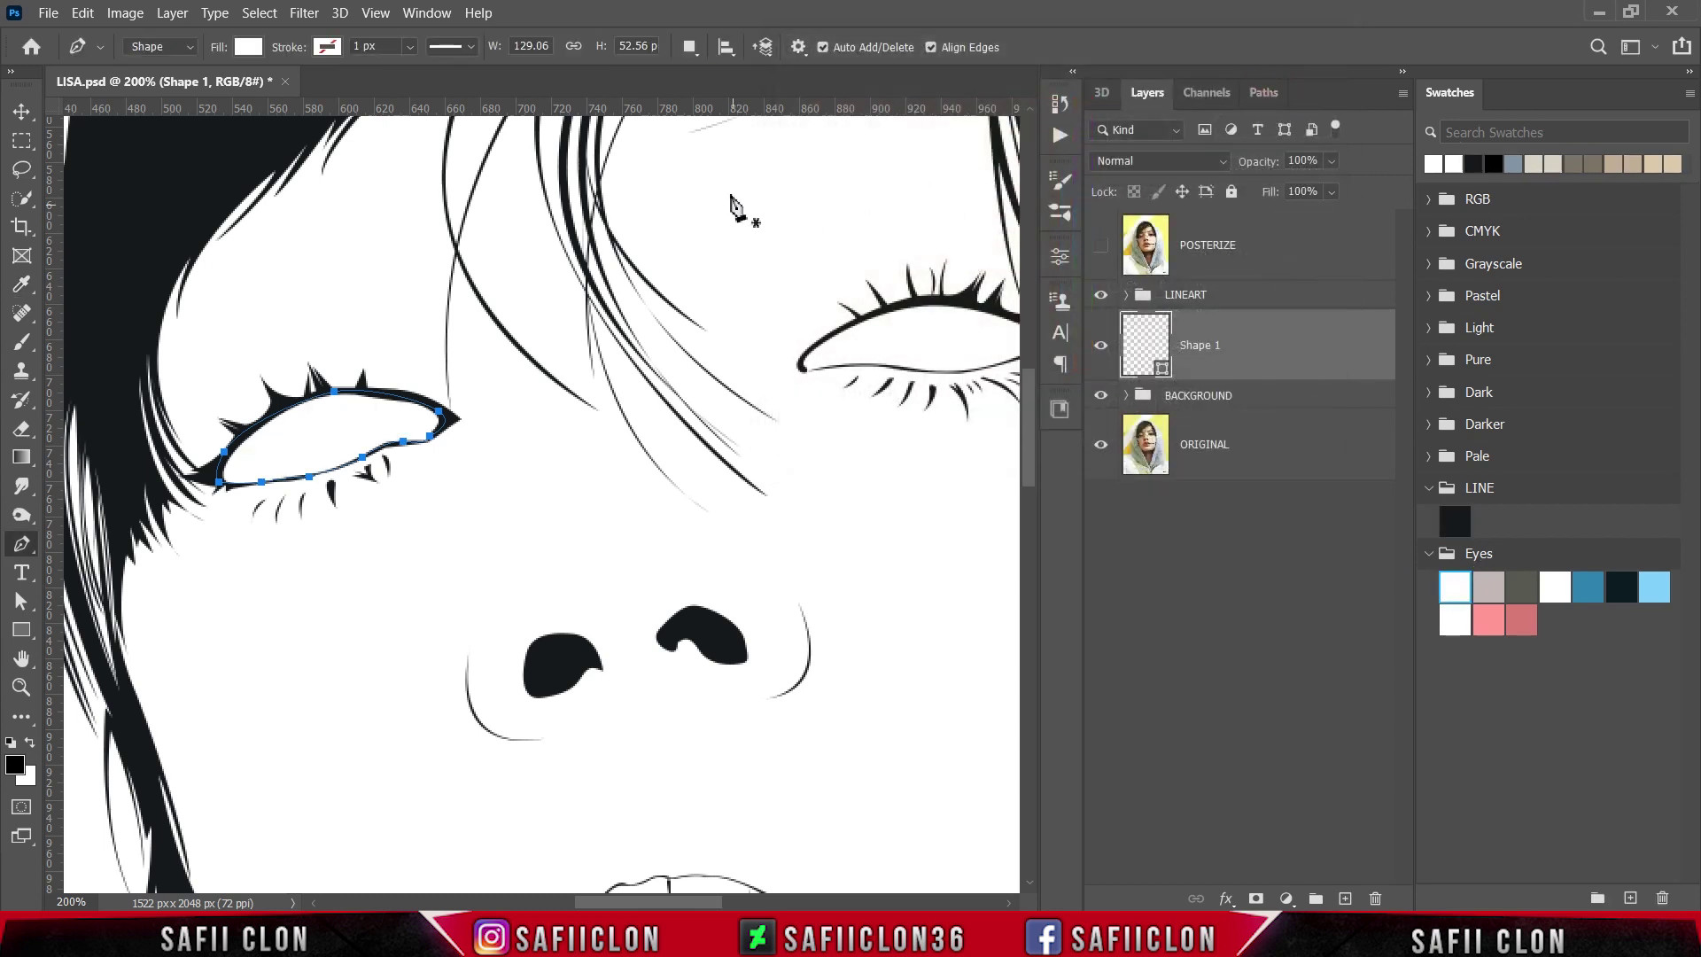
- Using Combine Shapes, trace the opening of the eye on the picture's right as a closed path within the Shape 1 layer
{"action": "left_click", "coordinate": [690, 48]}
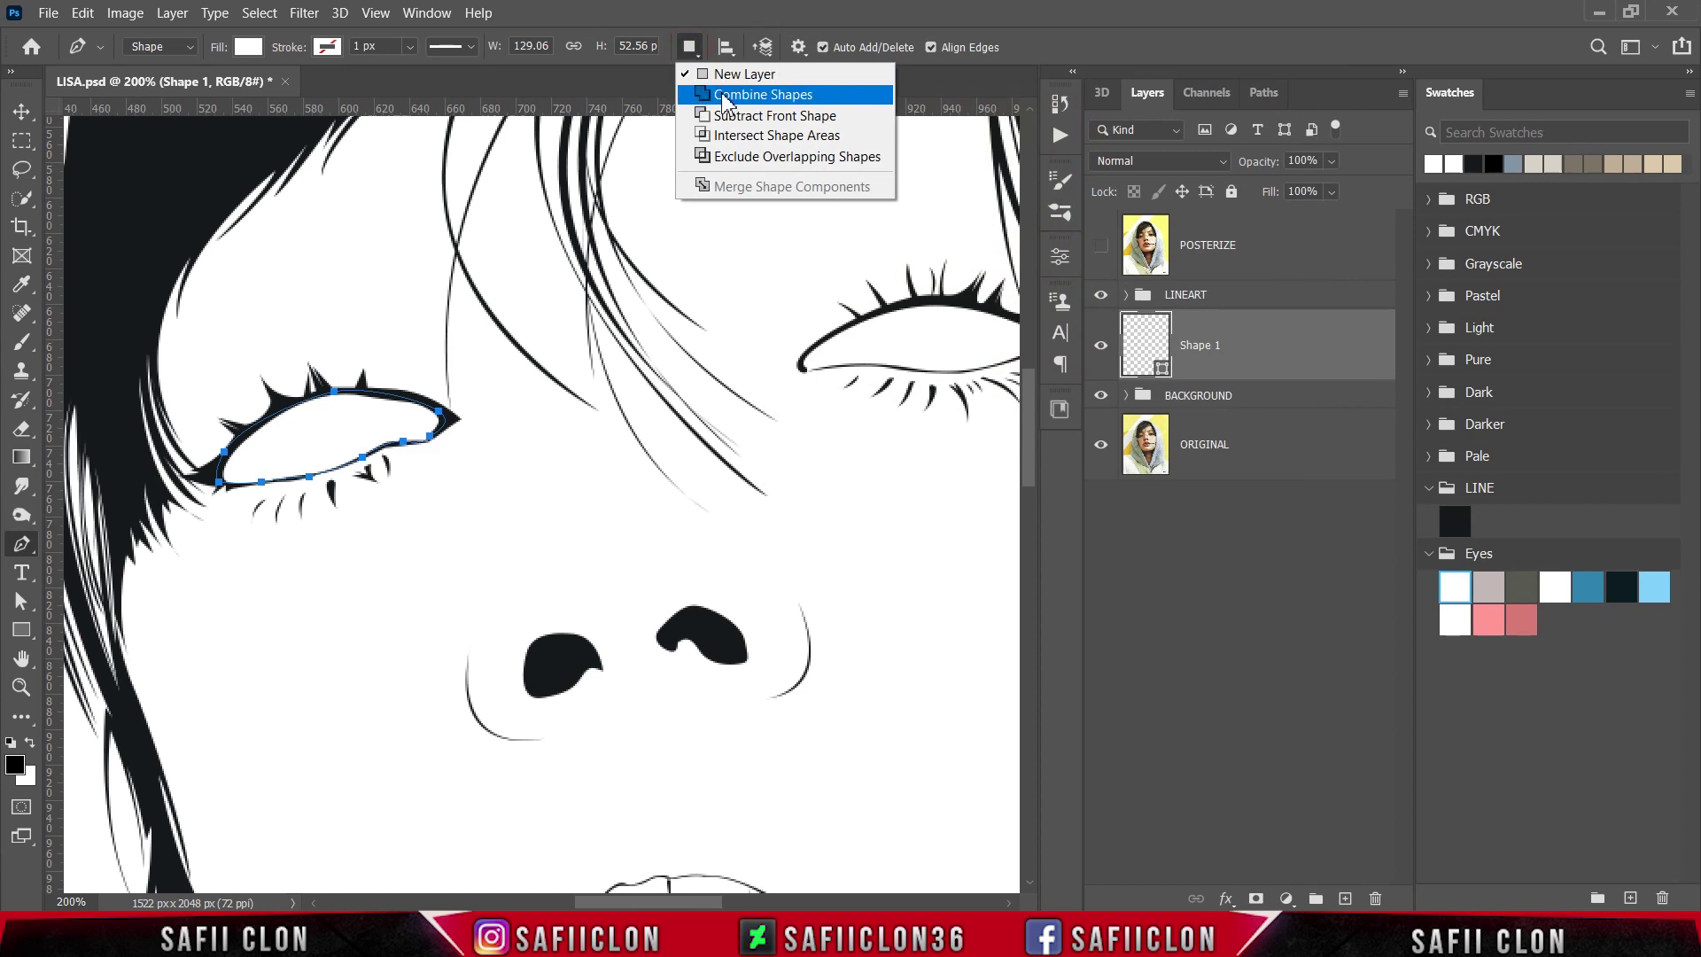
{"action": "left_click", "coordinate": [724, 96]}
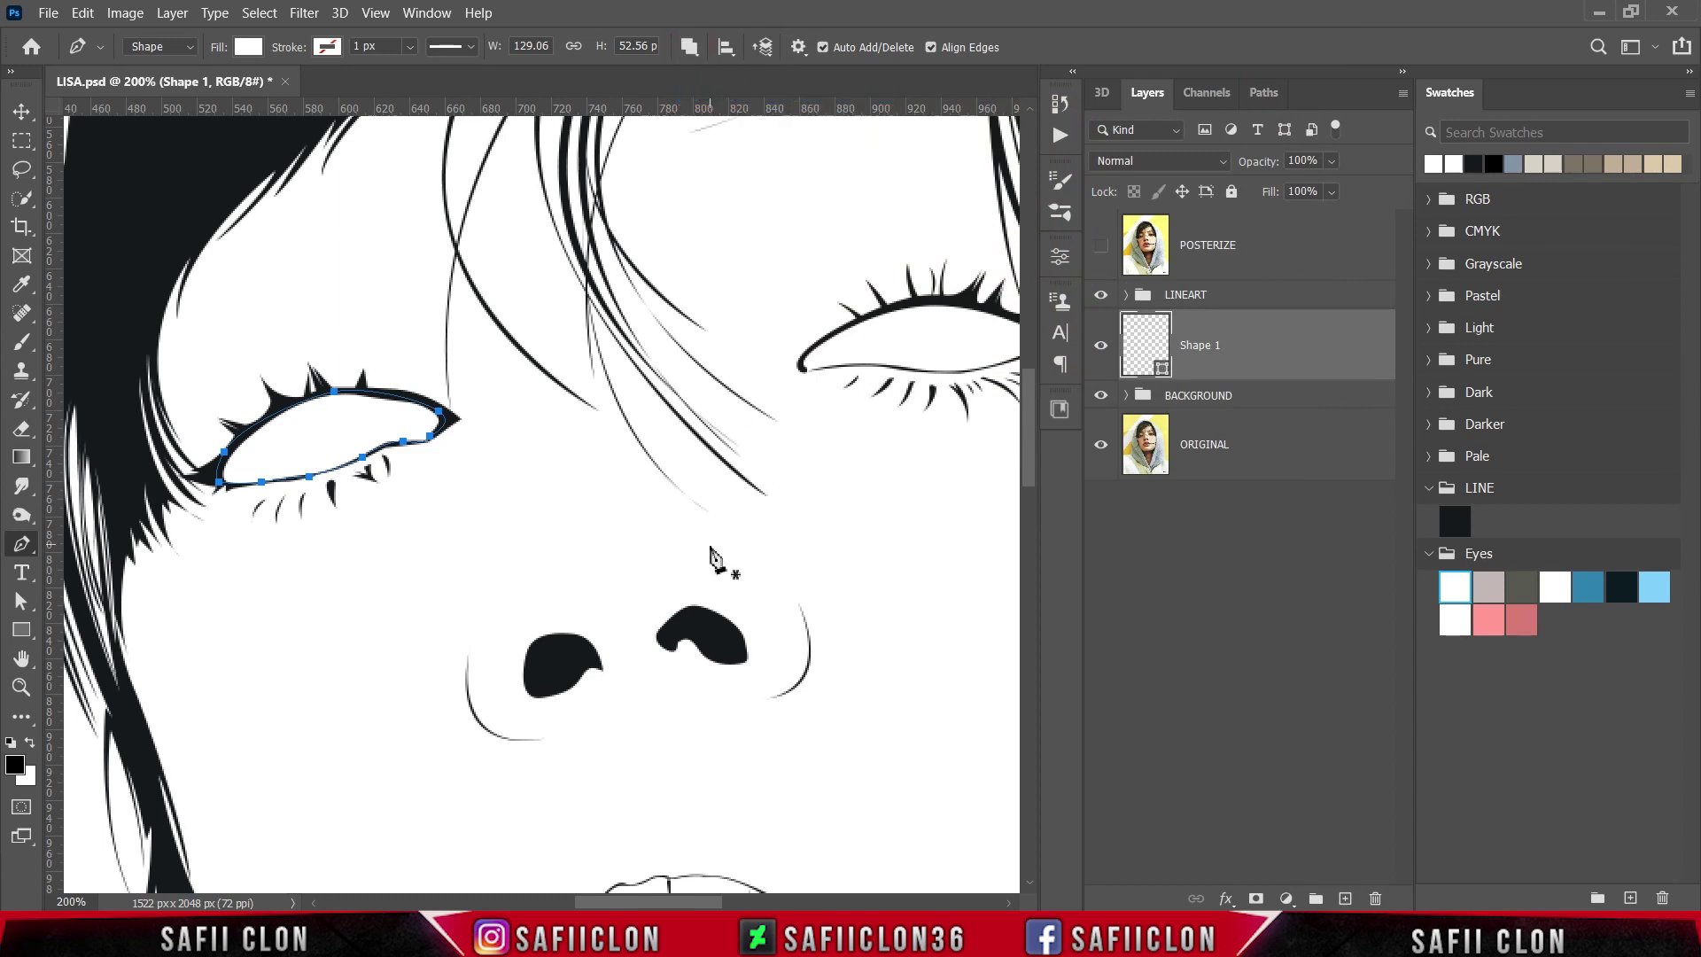
{"action": "left_click_drag", "start_coordinate": [704, 904], "coordinate": [749, 903]}
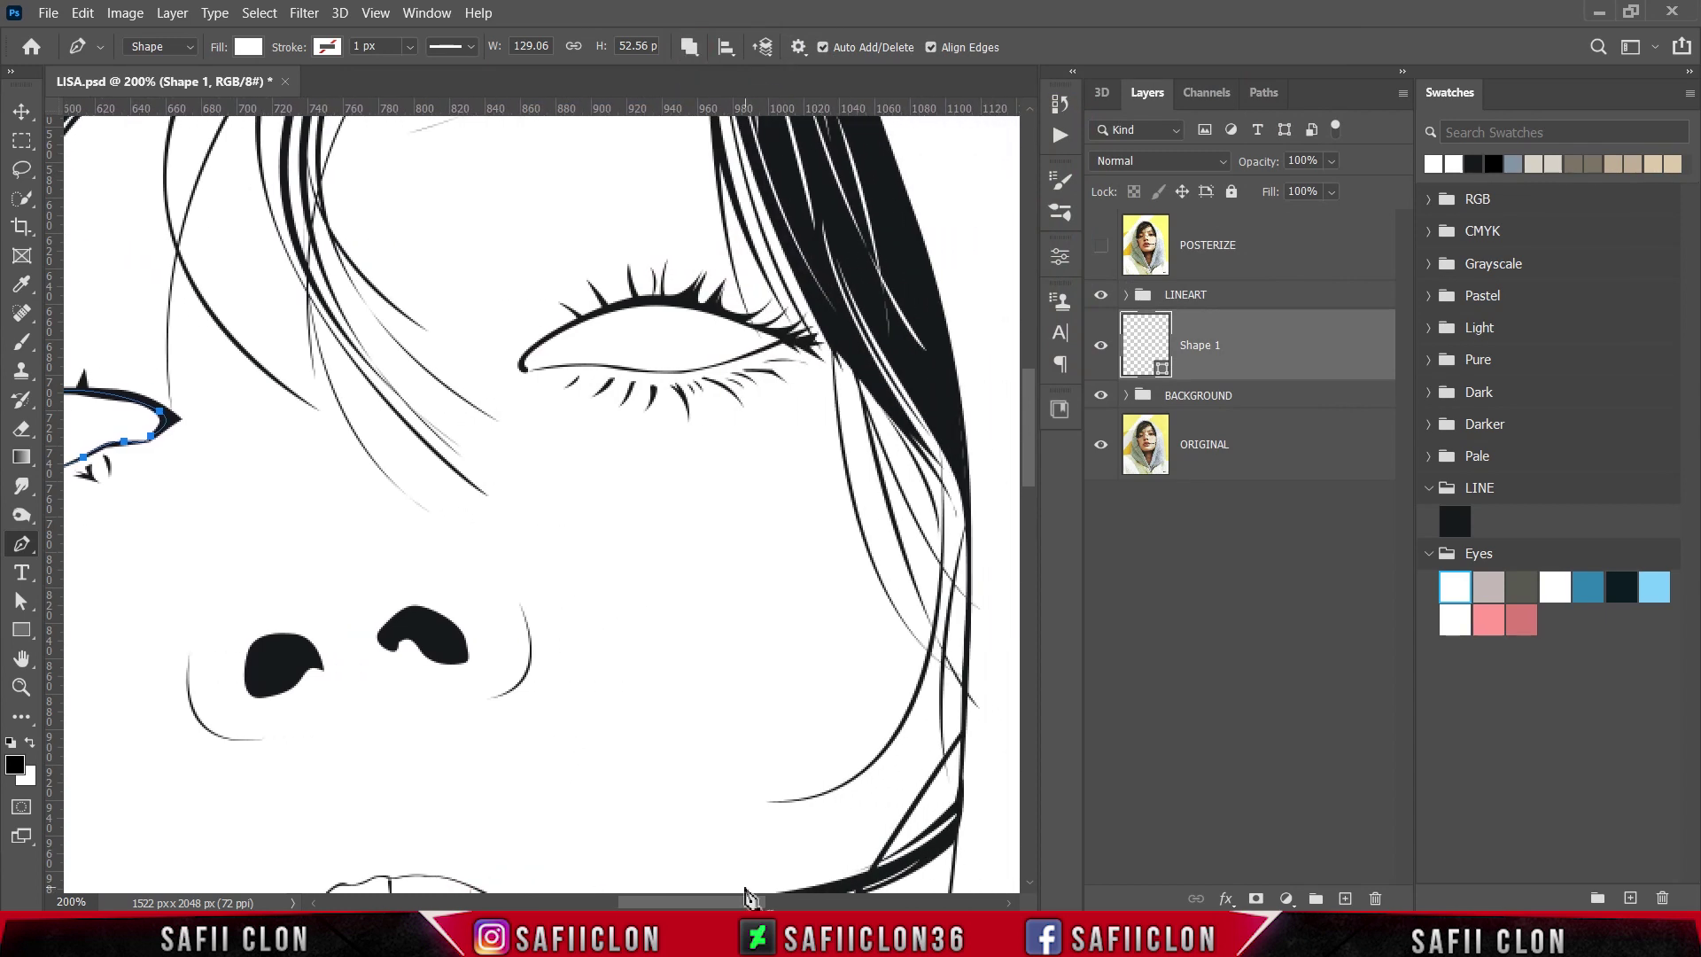
{"action": "left_click", "coordinate": [524, 368]}
{"action": "left_click", "coordinate": [532, 344]}
{"action": "left_click", "coordinate": [614, 306]}
{"action": "left_click", "coordinate": [727, 313]}
{"action": "left_click", "coordinate": [786, 340]}
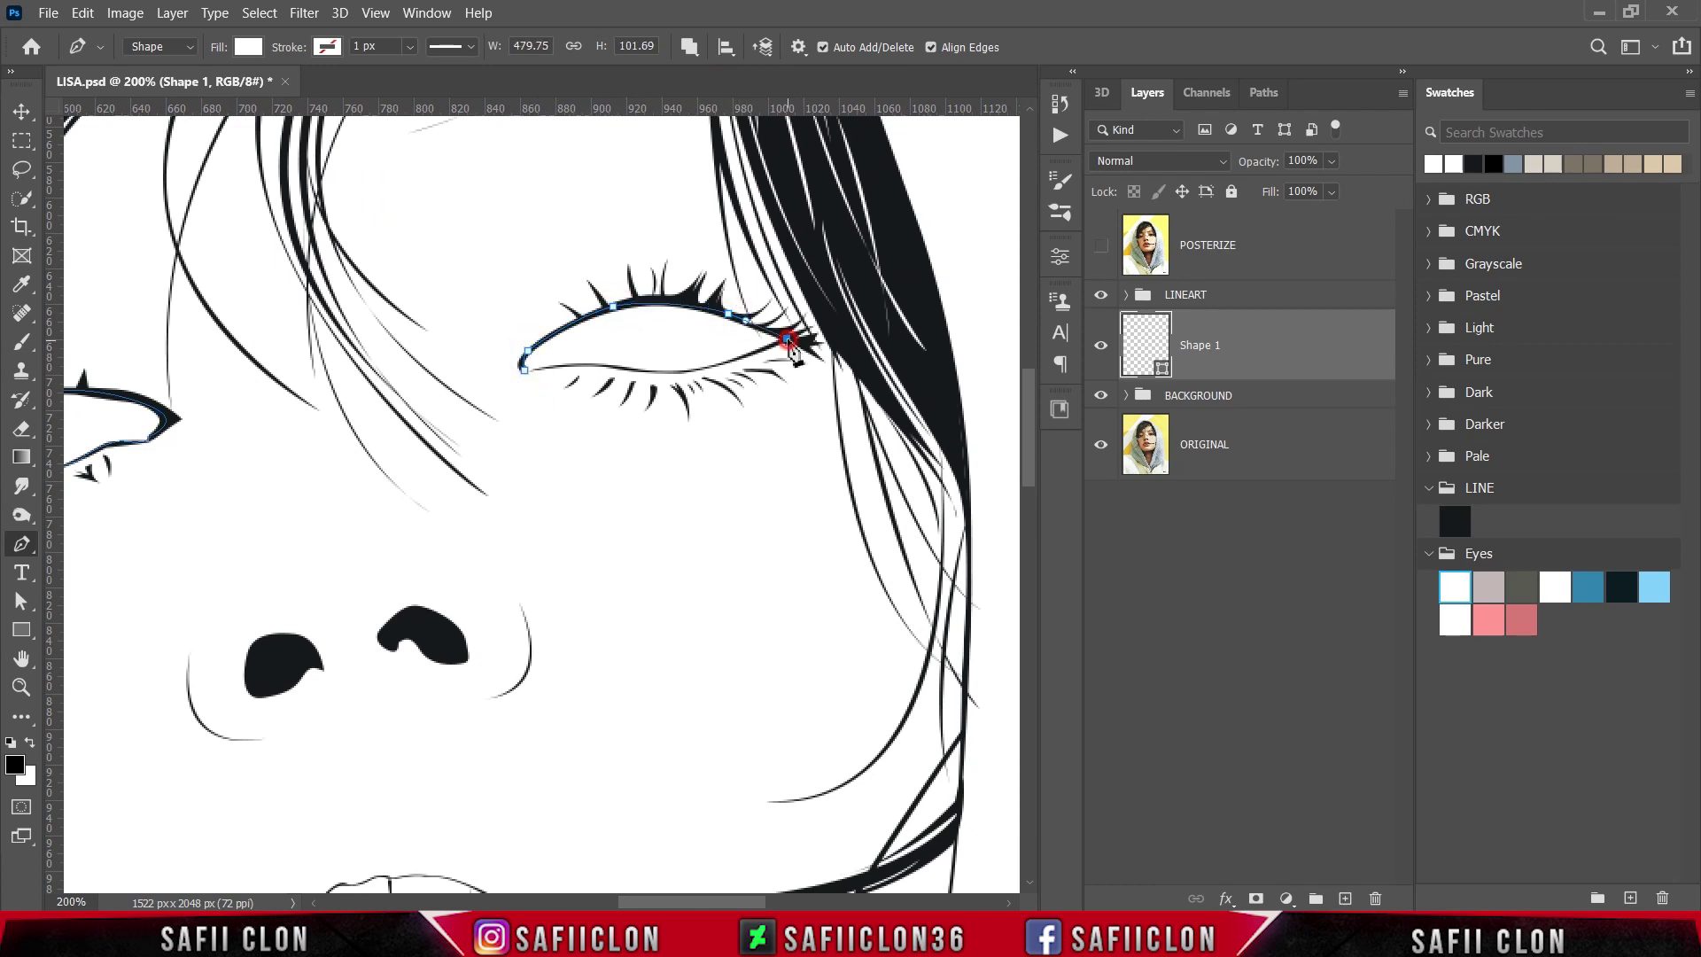
{"action": "left_click_drag", "start_coordinate": [718, 363], "coordinate": [691, 366]}
{"action": "left_click", "coordinate": [717, 363], "text": "alt"}
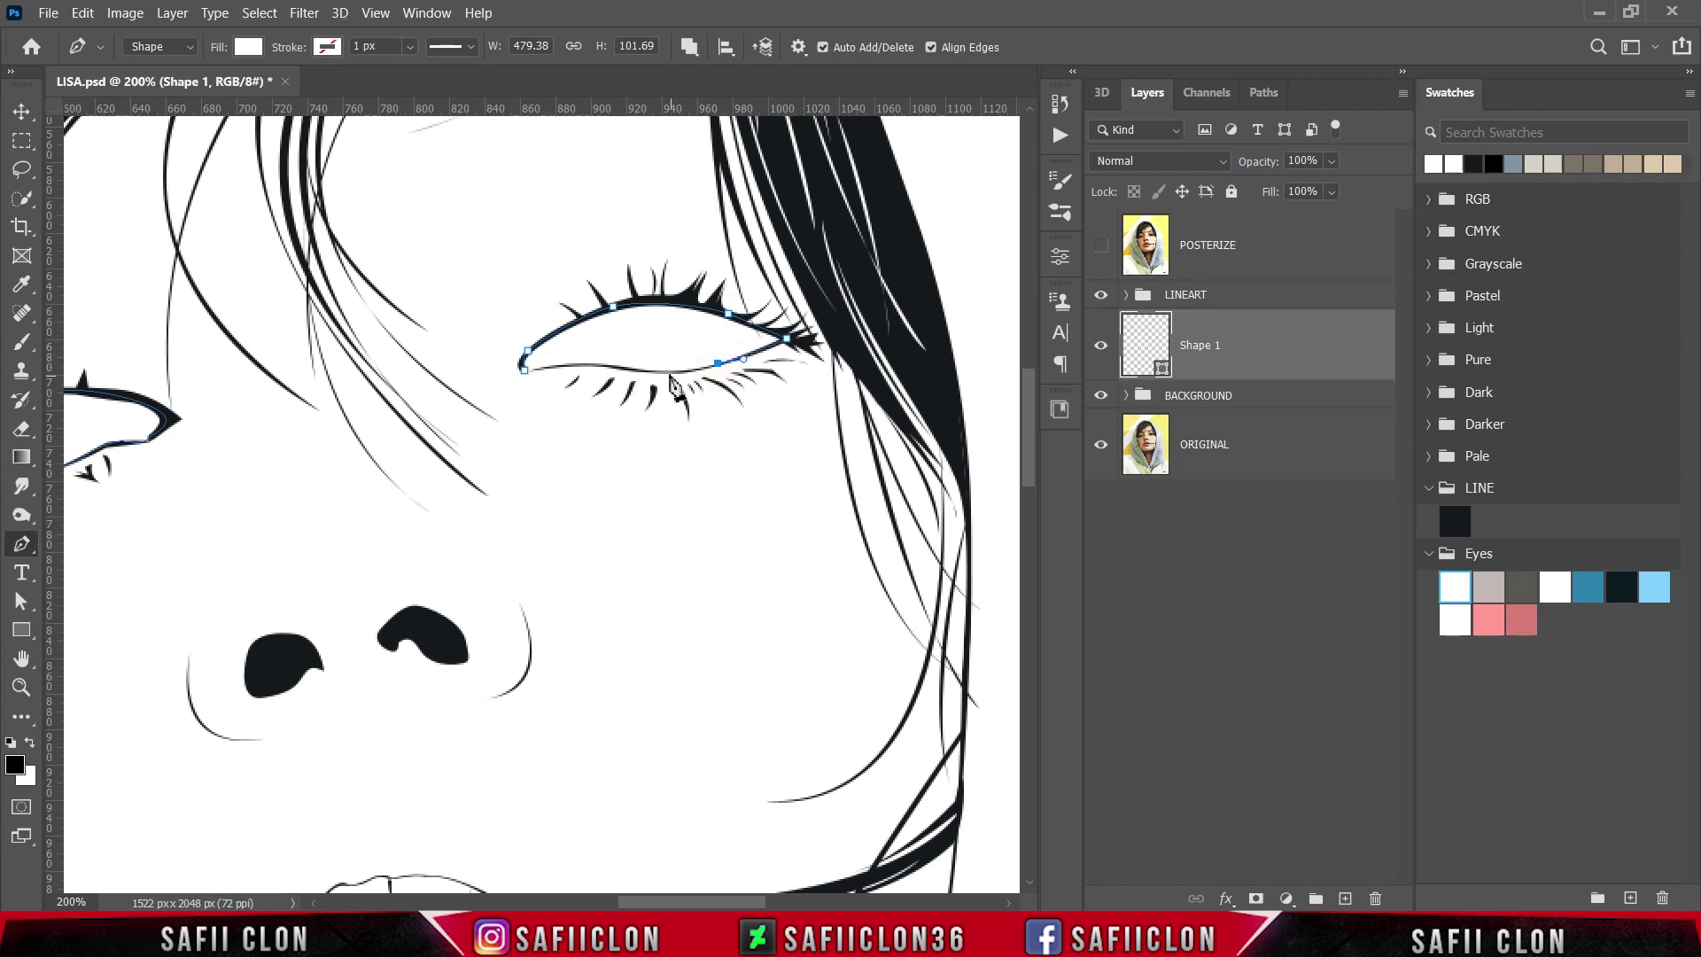
{"action": "left_click", "coordinate": [619, 366]}
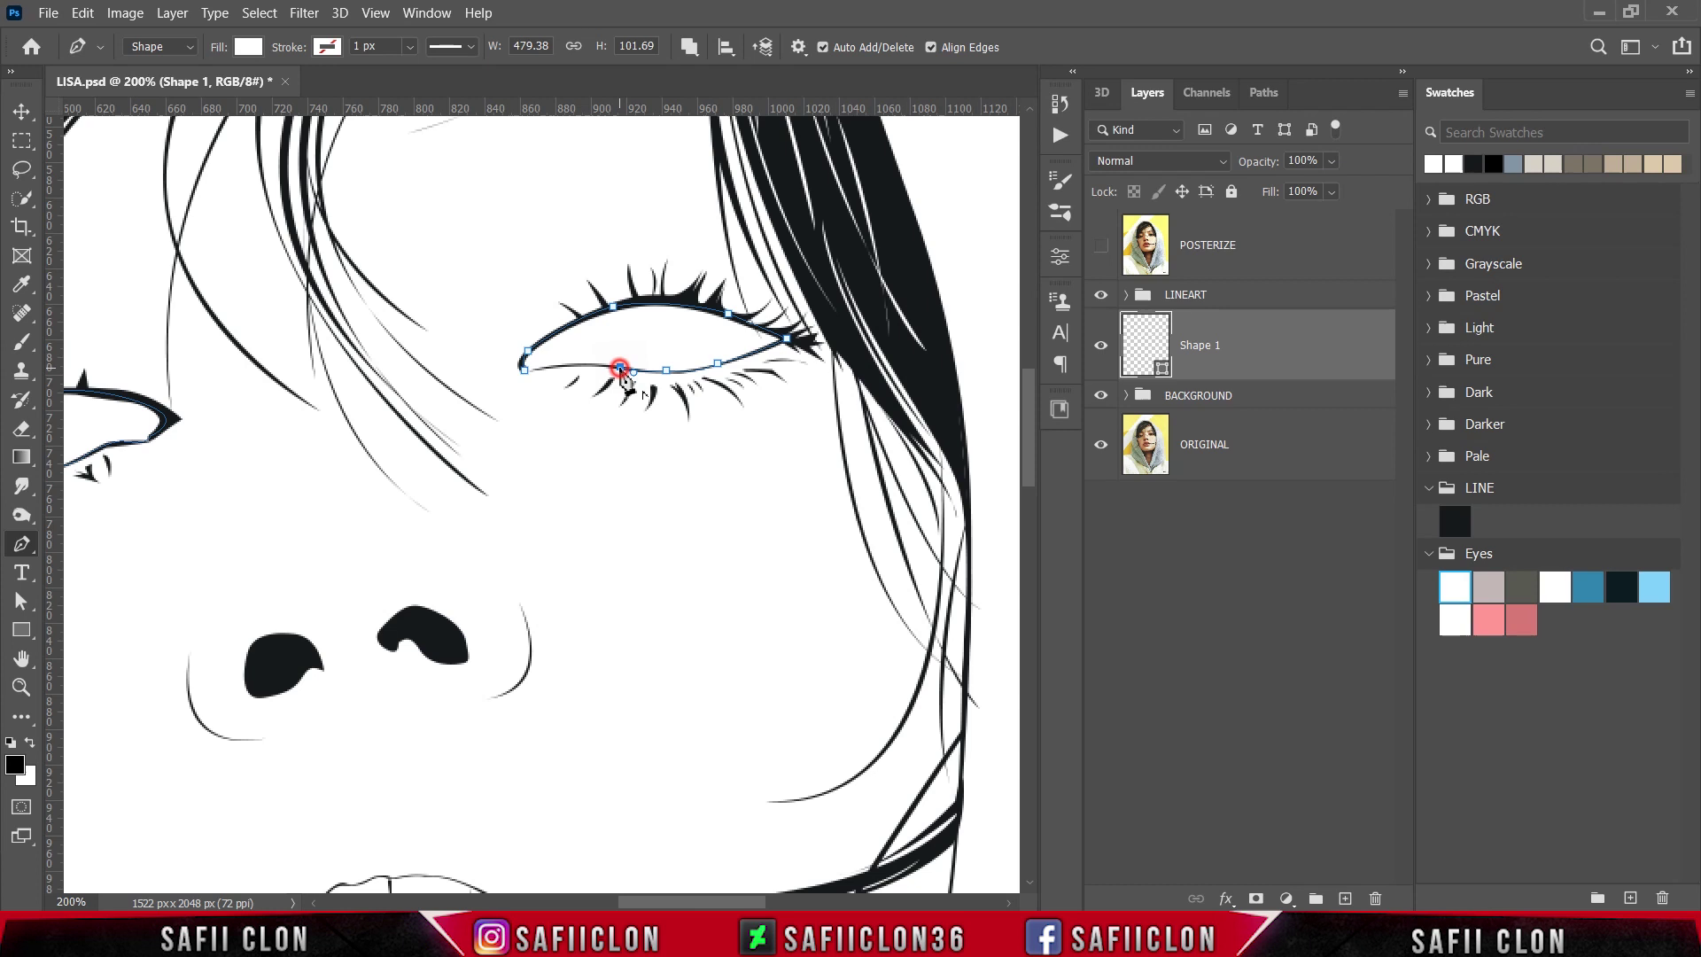
{"action": "left_click", "coordinate": [525, 369]}
{"action": "key", "text": "ctrl+minus"}
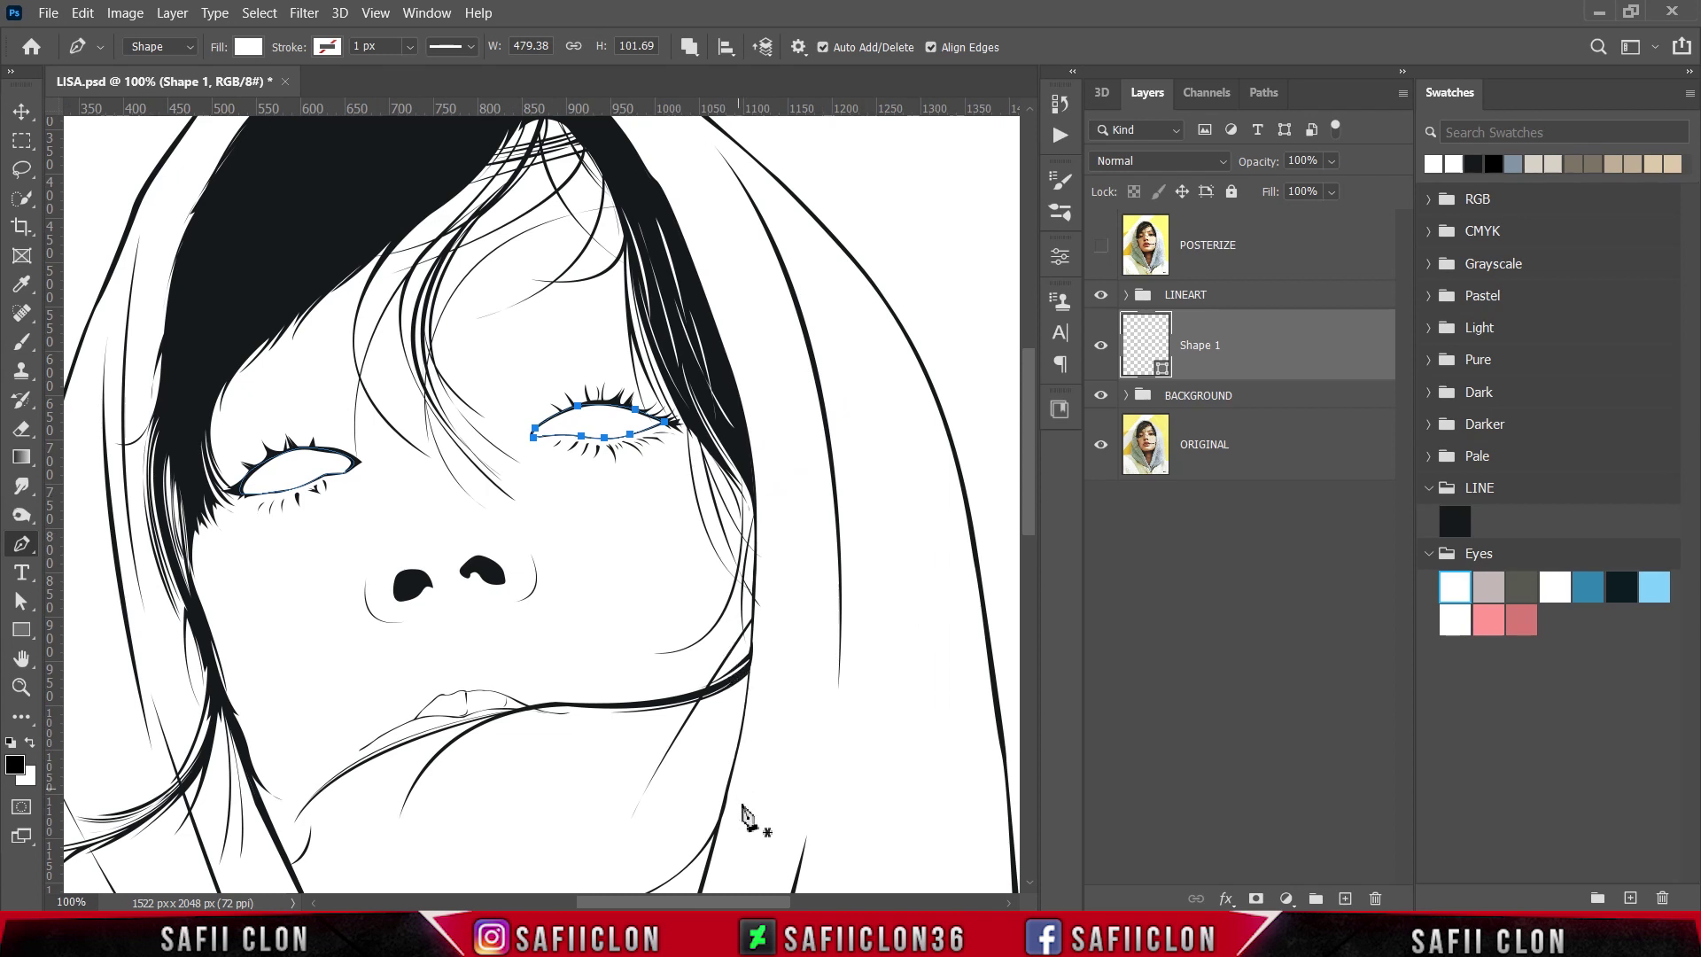
- Set the pen's path operation to New Layer and show the POSTERIZE layer as a tracing reference for the eyes
{"action": "left_click_drag", "start_coordinate": [769, 901], "coordinate": [749, 902]}
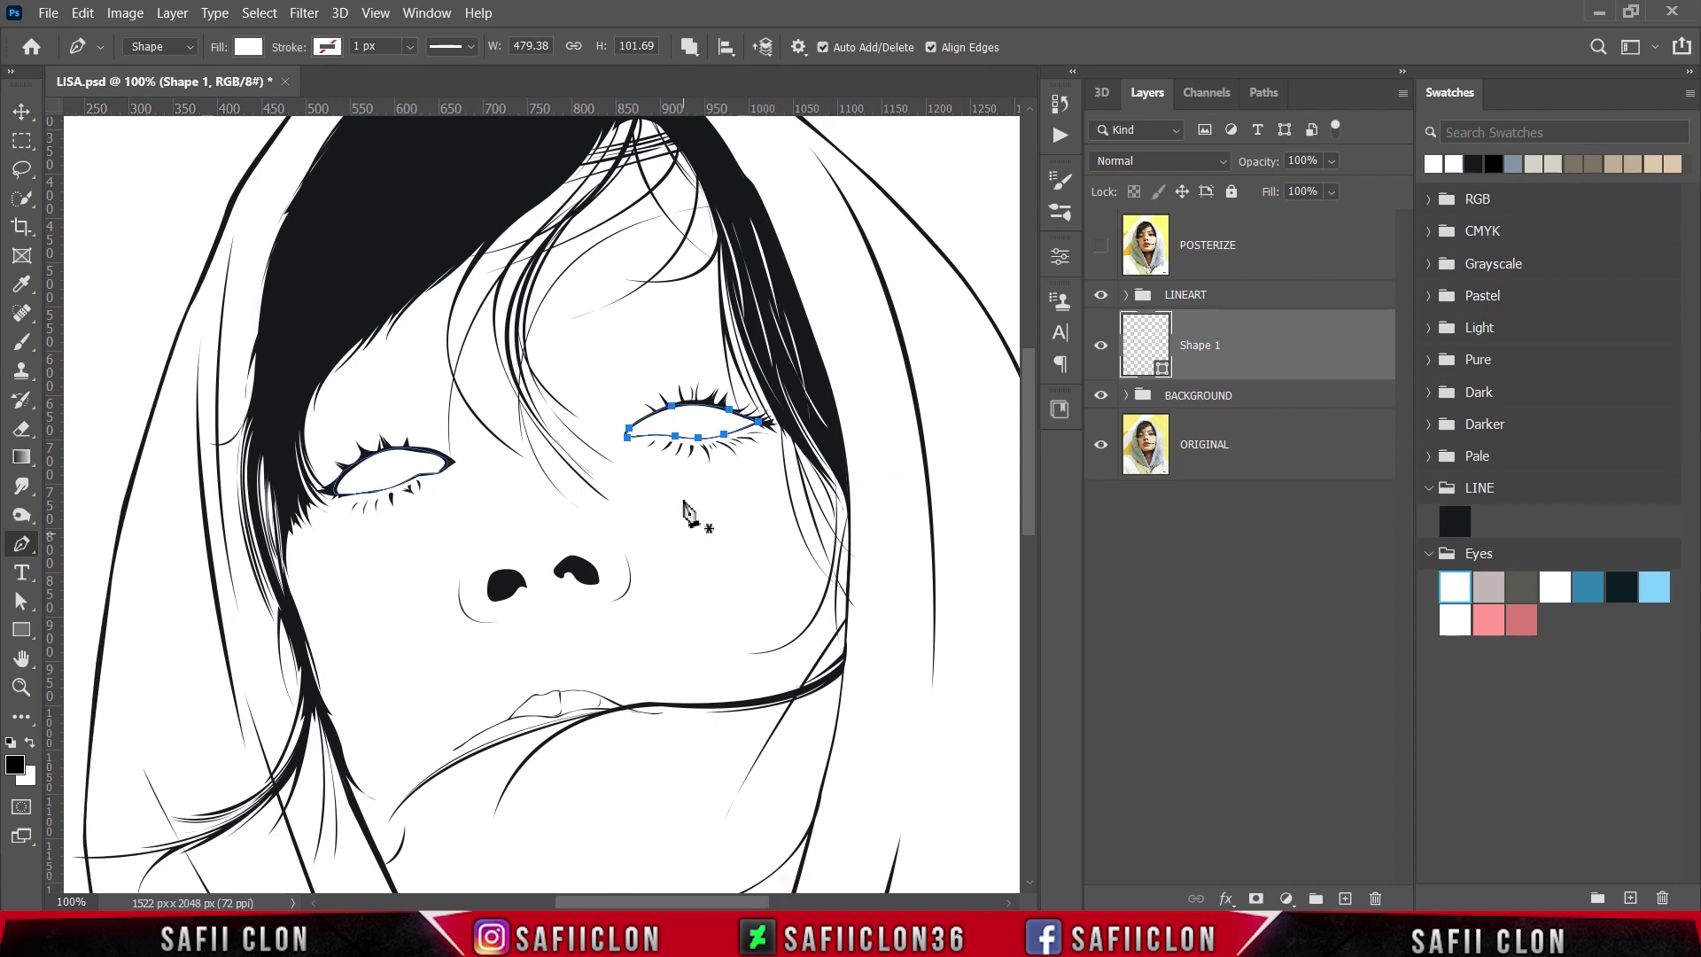
{"action": "left_click", "coordinate": [690, 47]}
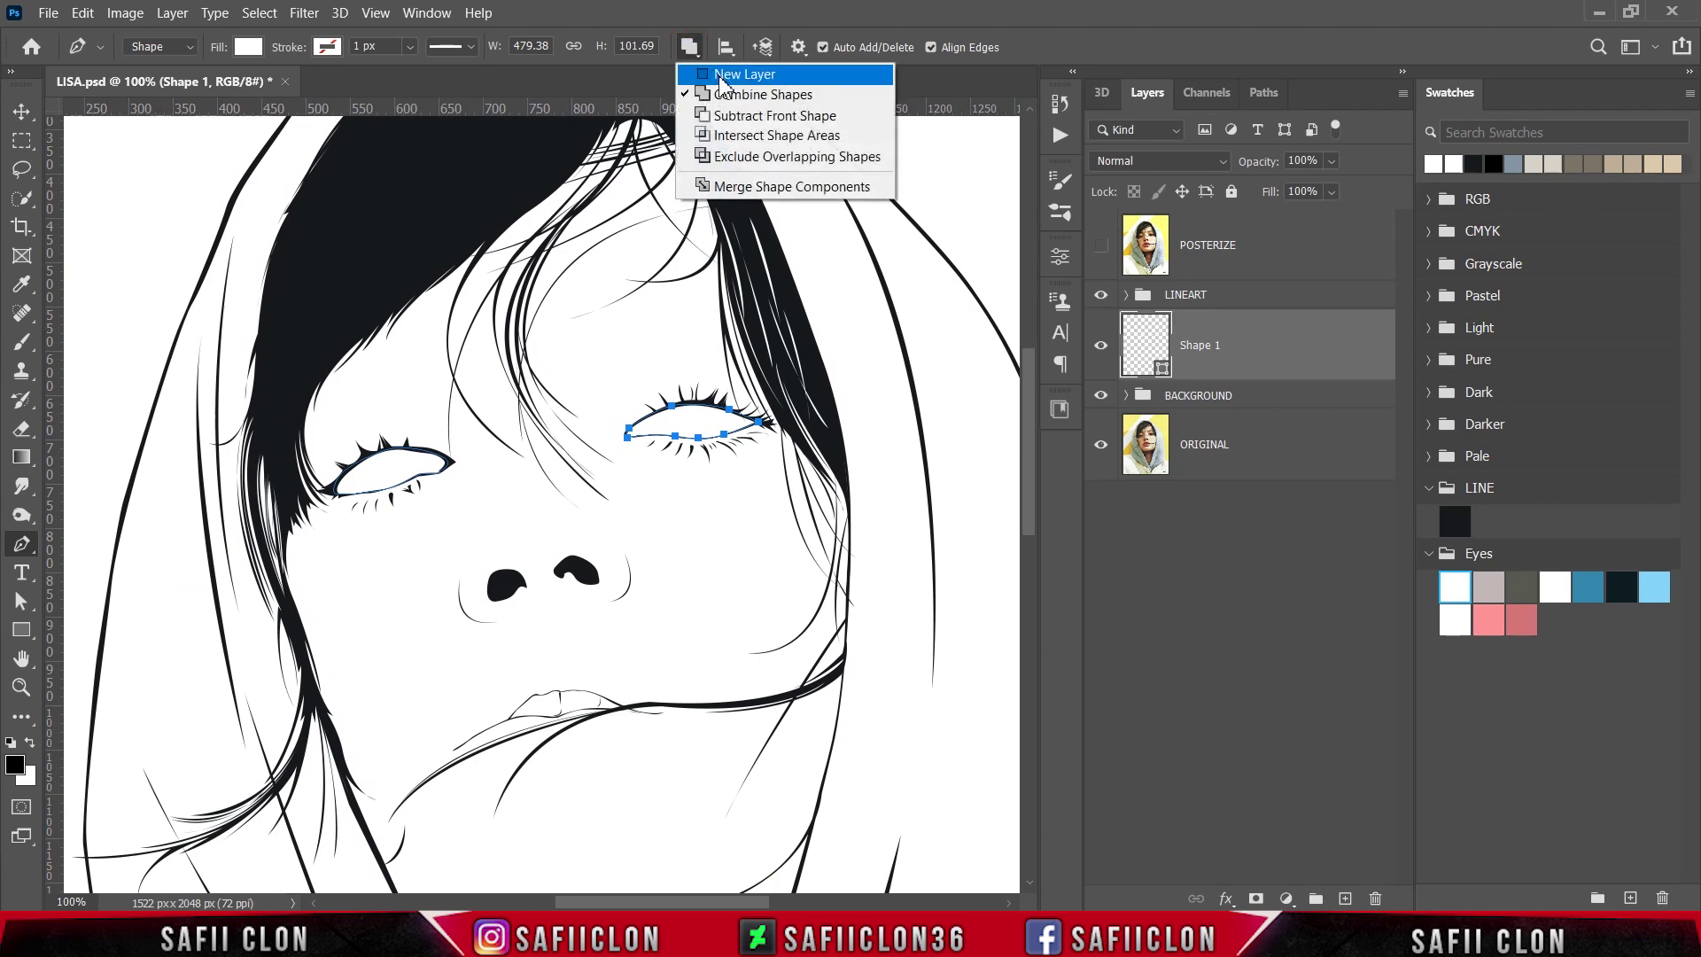
{"action": "left_click", "coordinate": [719, 74]}
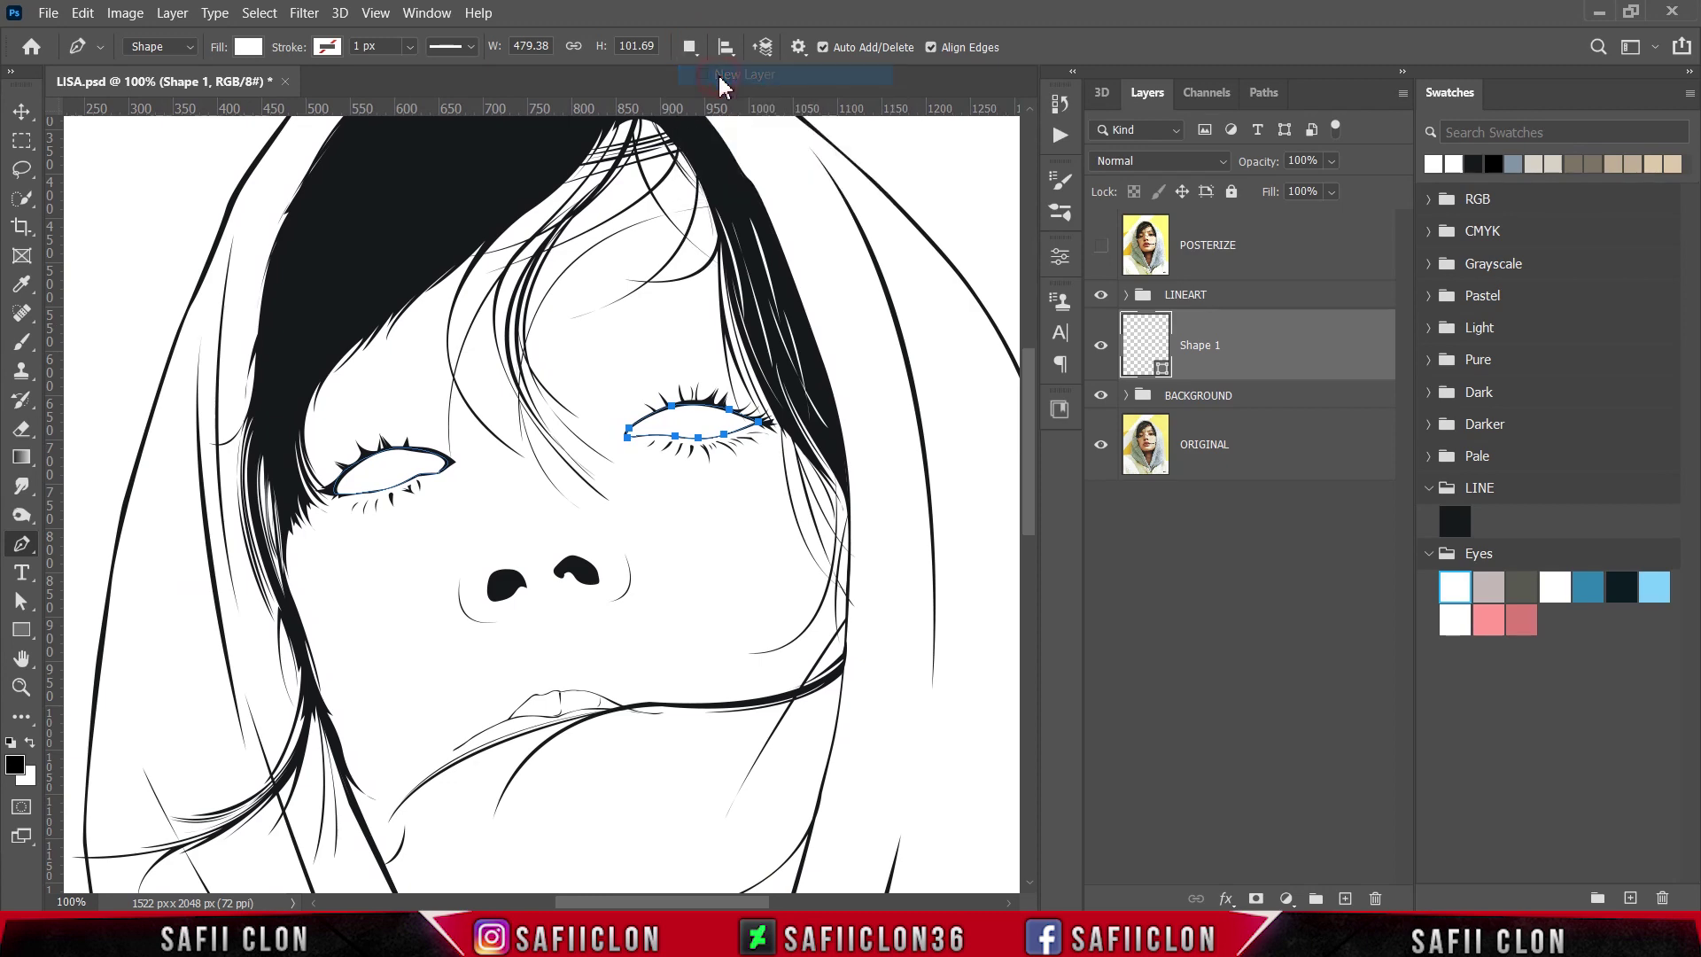
{"action": "left_click", "coordinate": [1101, 247]}
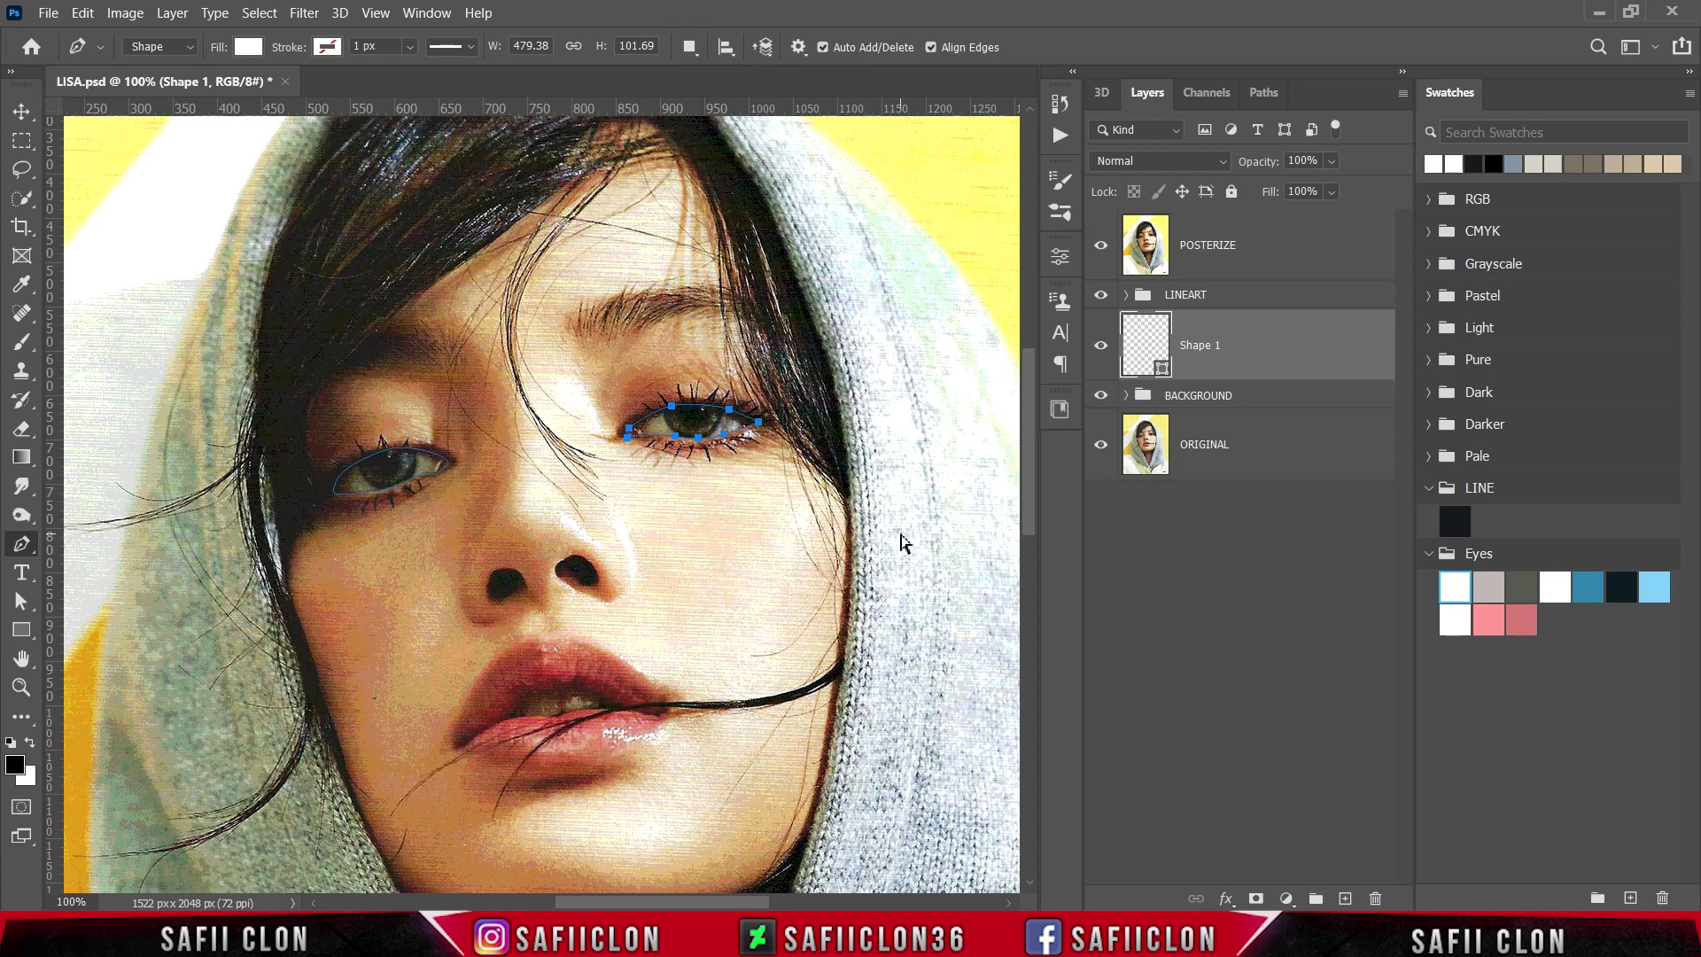
{"action": "key", "text": "ctrl+plus"}
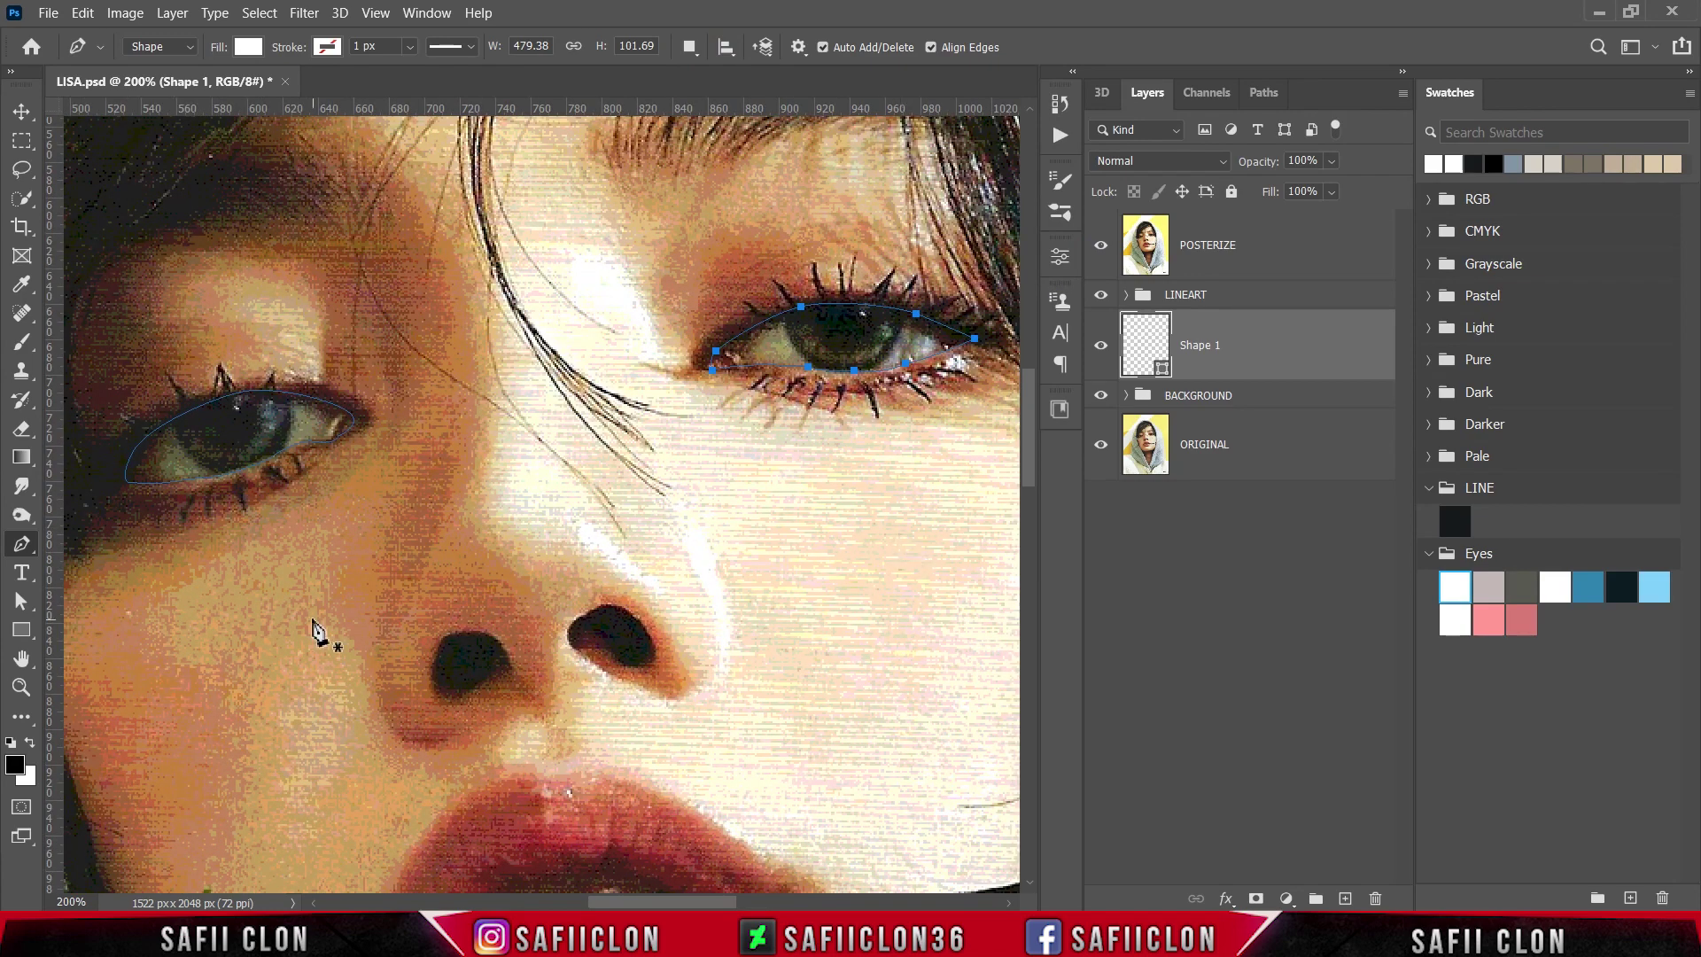
- Trace the shadow area of the eye on the picture's left as a closed pen shape about 173 × 113 px, extending beyond the eye outline
{"action": "left_click", "coordinate": [299, 452]}
{"action": "left_click", "coordinate": [317, 431]}
{"action": "left_click", "coordinate": [301, 418]}
{"action": "left_click", "coordinate": [294, 423]}
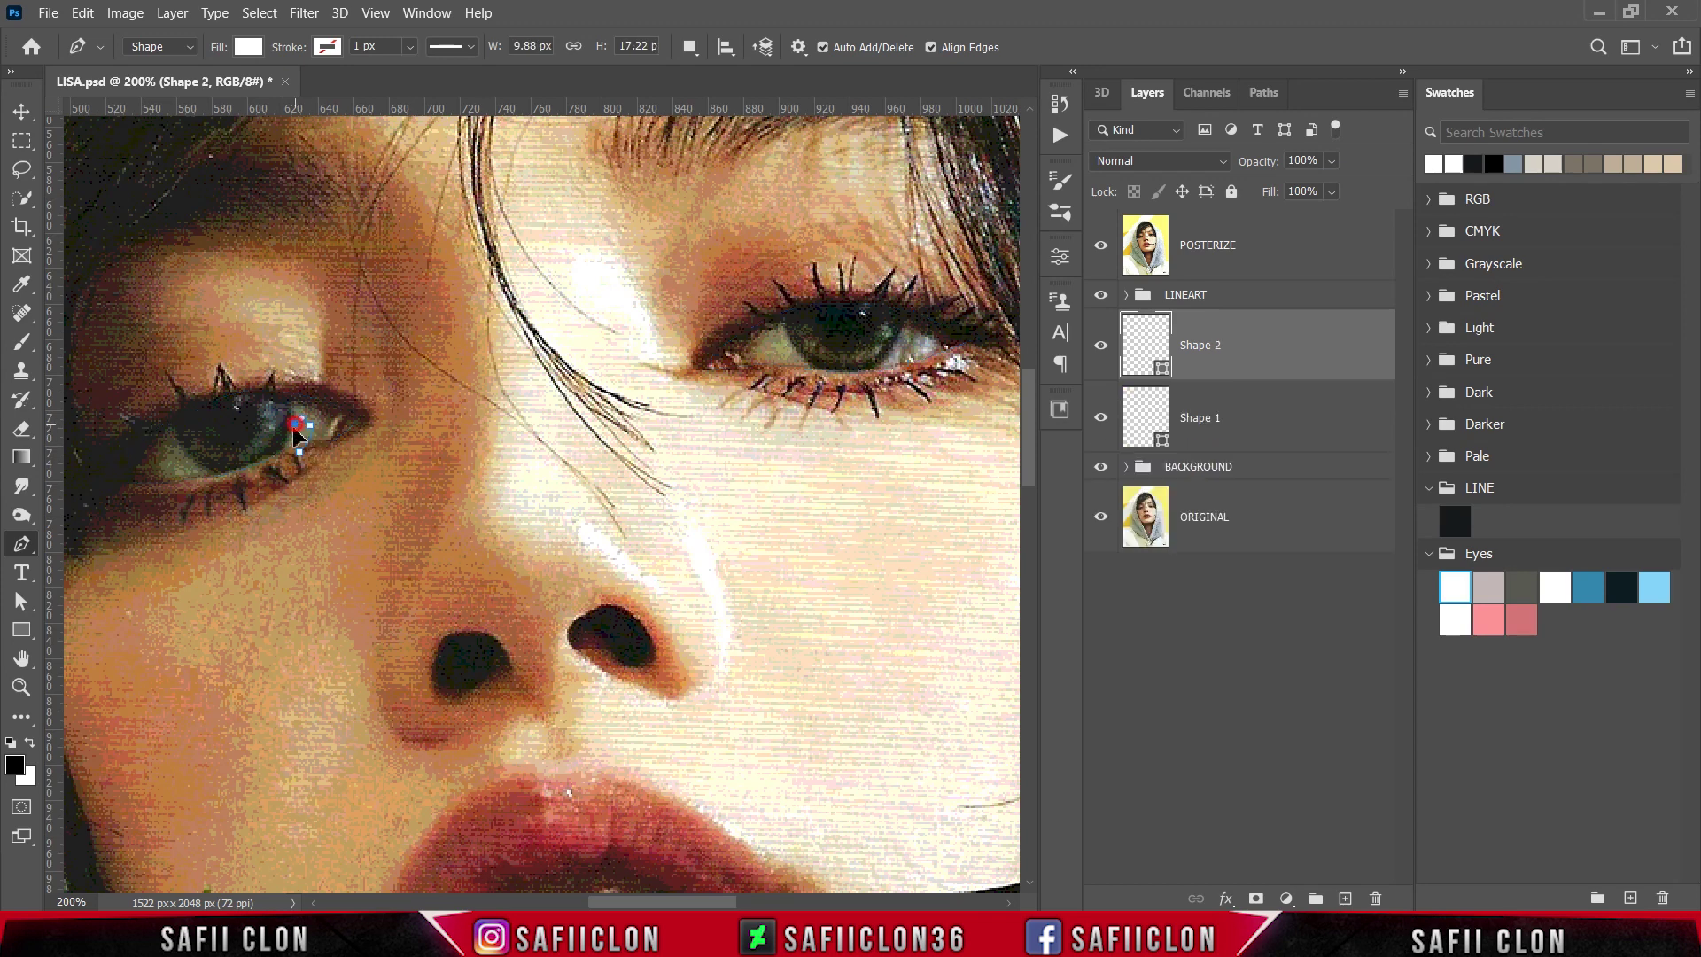
{"action": "left_click_drag", "start_coordinate": [291, 436], "coordinate": [176, 438]}
{"action": "left_click_drag", "start_coordinate": [158, 512], "coordinate": [114, 529]}
{"action": "left_click_drag", "start_coordinate": [96, 444], "coordinate": [123, 402]}
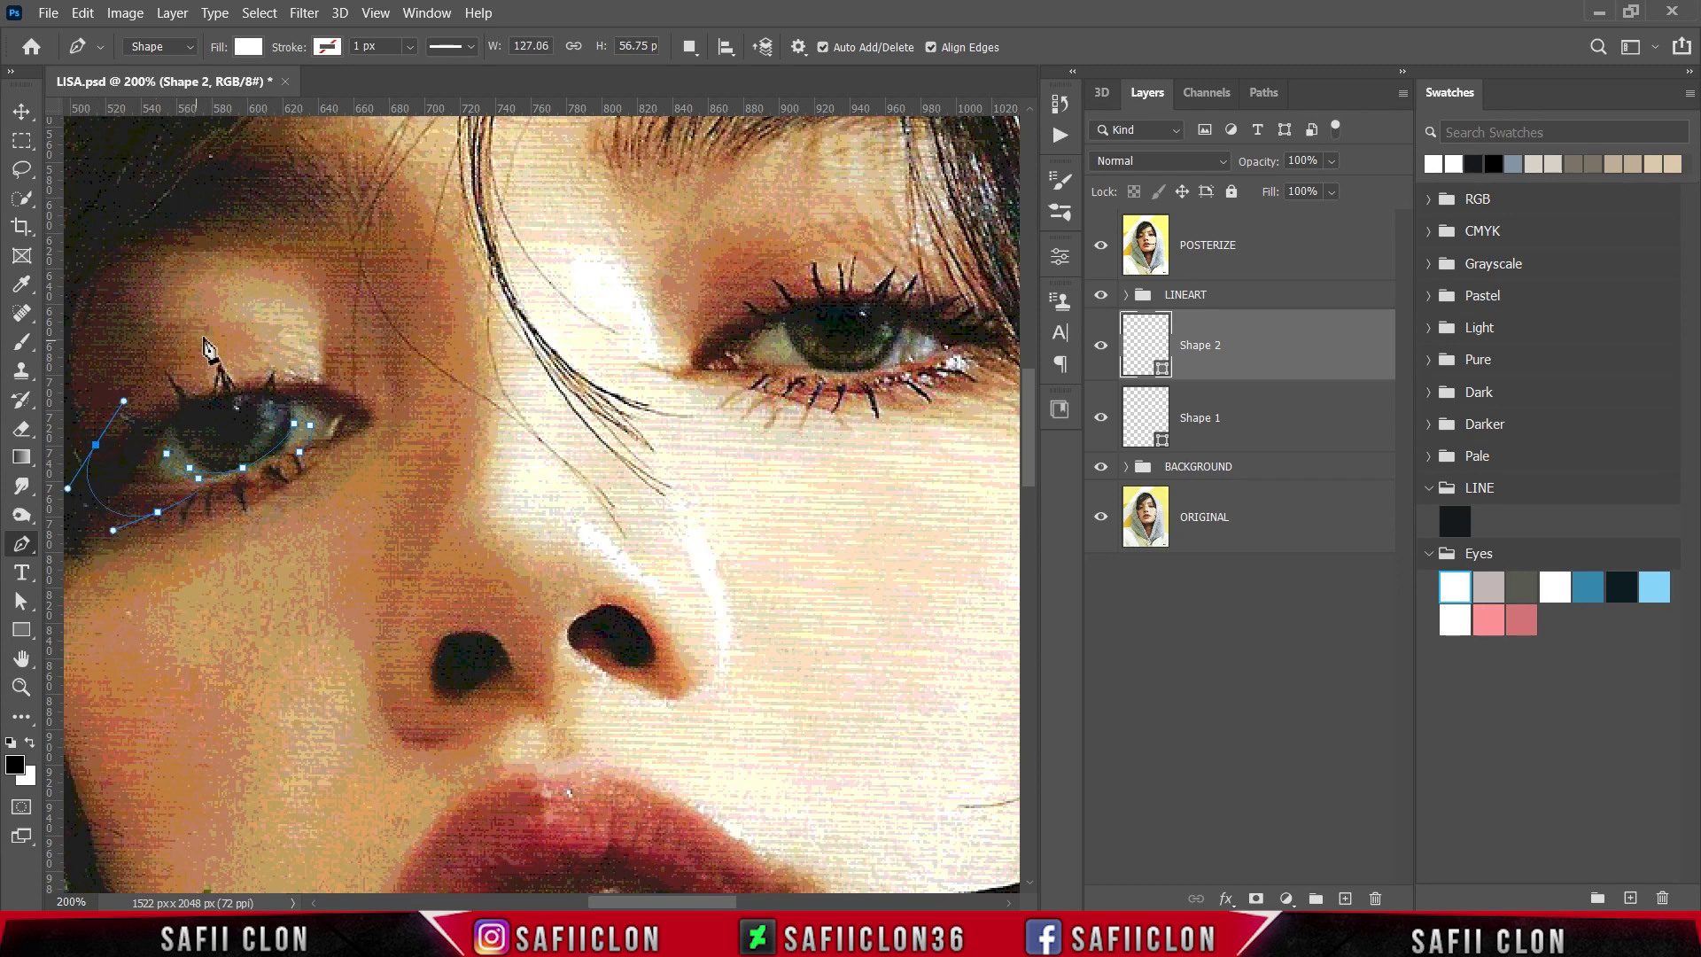
{"action": "left_click_drag", "start_coordinate": [228, 331], "coordinate": [276, 328]}
{"action": "left_click_drag", "start_coordinate": [326, 334], "coordinate": [350, 356]}
{"action": "left_click_drag", "start_coordinate": [380, 416], "coordinate": [343, 494]}
{"action": "left_click_drag", "start_coordinate": [291, 516], "coordinate": [278, 518]}
{"action": "left_click", "coordinate": [299, 452]}
- Hide the POSTERIZE layer and fill the Shape 2 eye shadow with the grey c1b7b5 swatch from the Eyes group
{"action": "left_click", "coordinate": [1100, 248]}
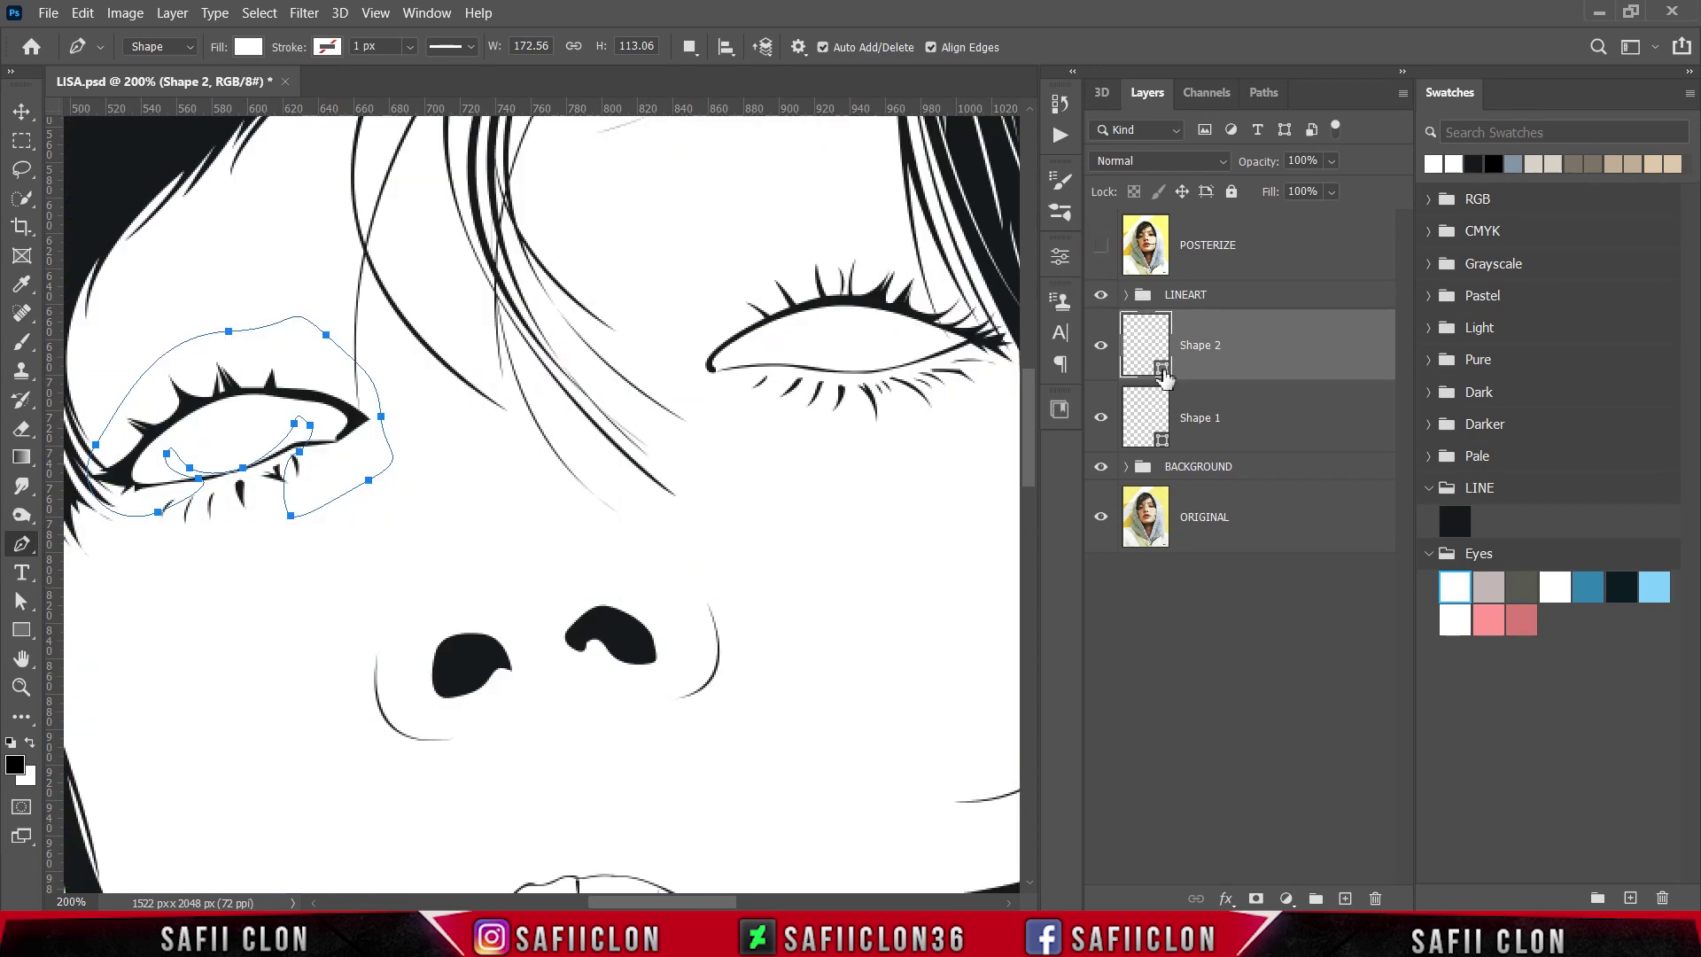
{"action": "double_click", "coordinate": [1163, 377]}
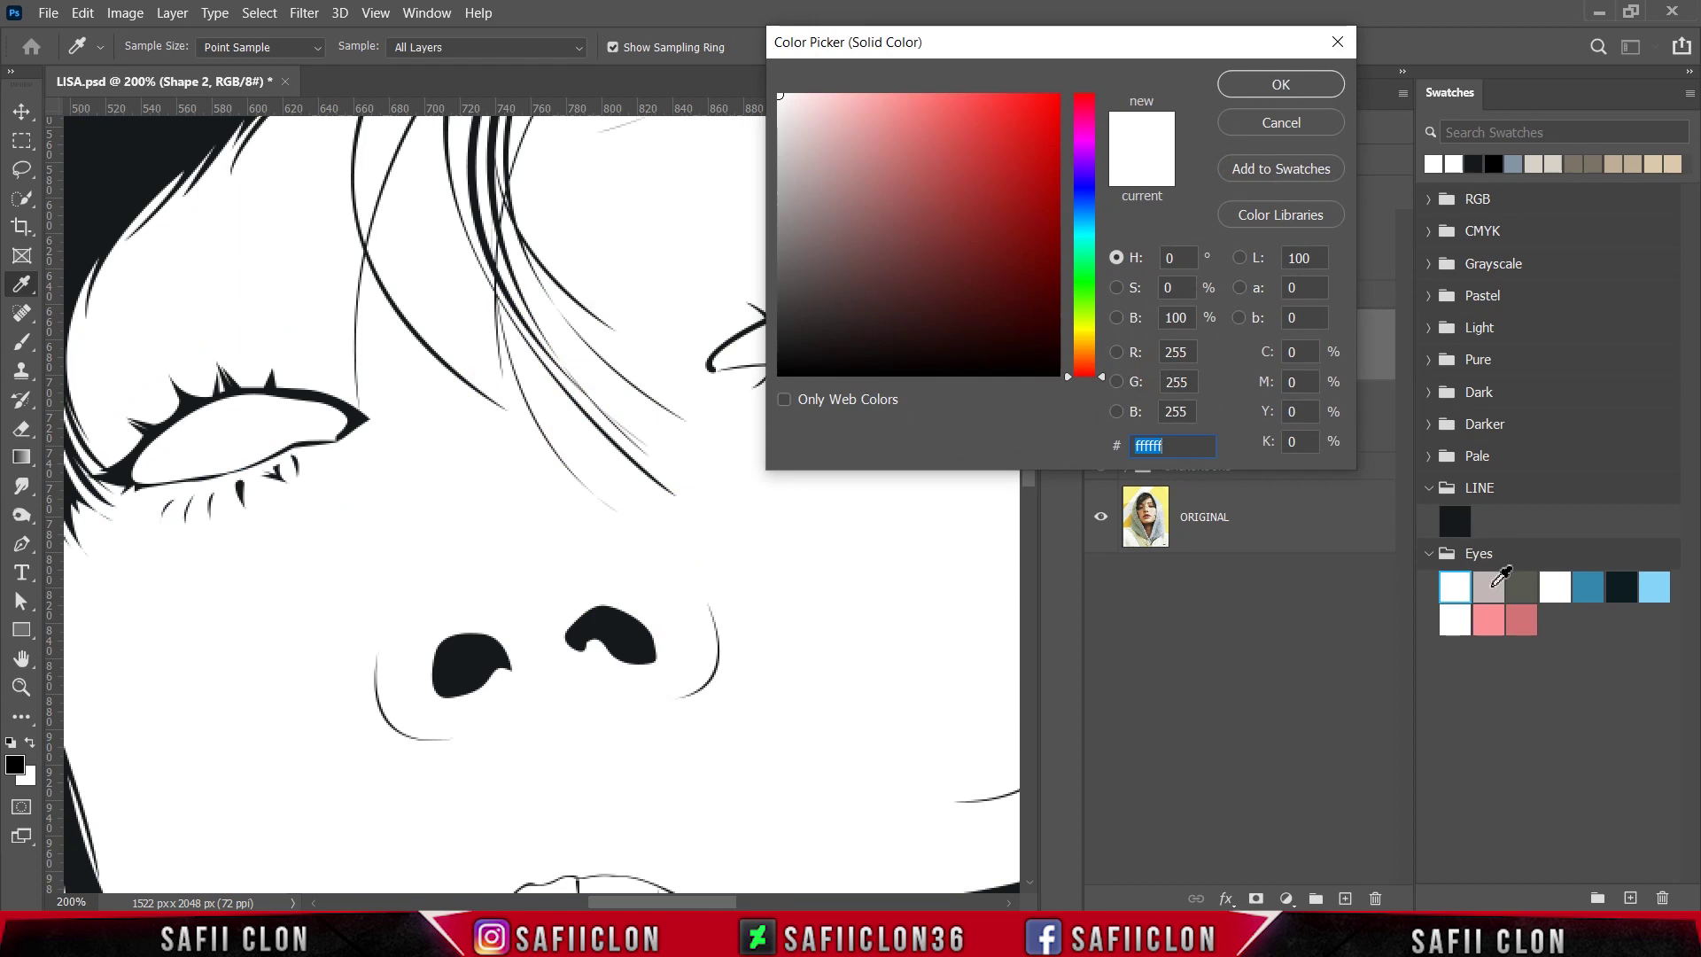
{"action": "left_click", "coordinate": [1491, 586]}
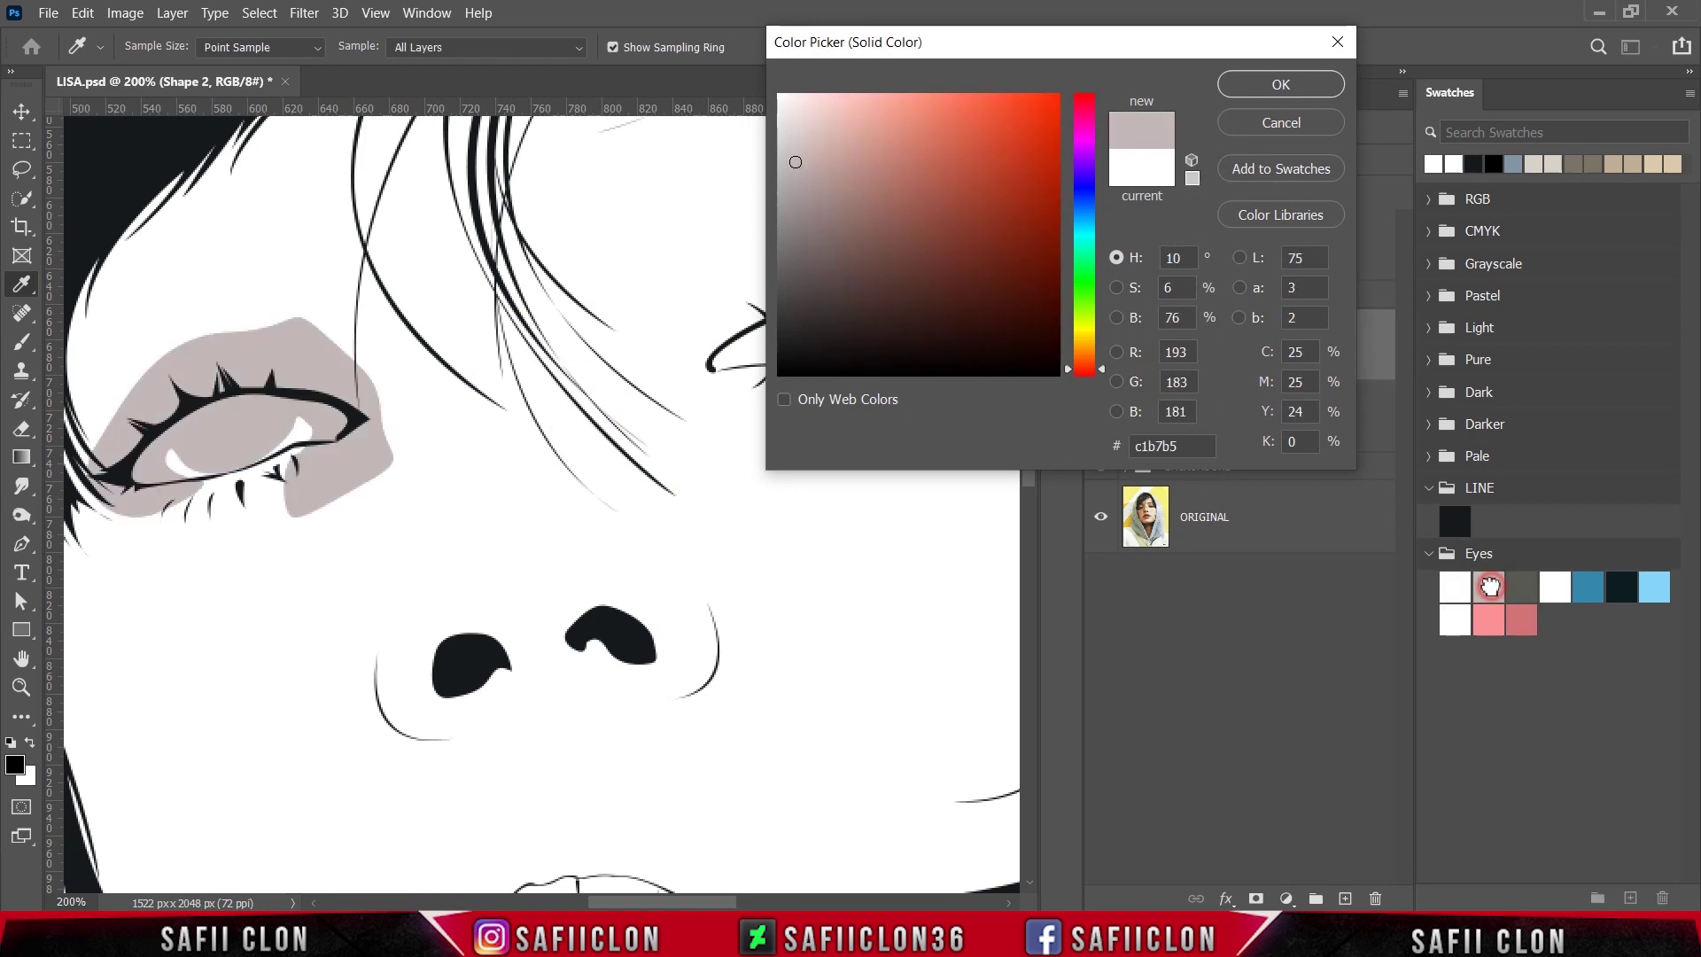
{"action": "left_click", "coordinate": [1267, 89]}
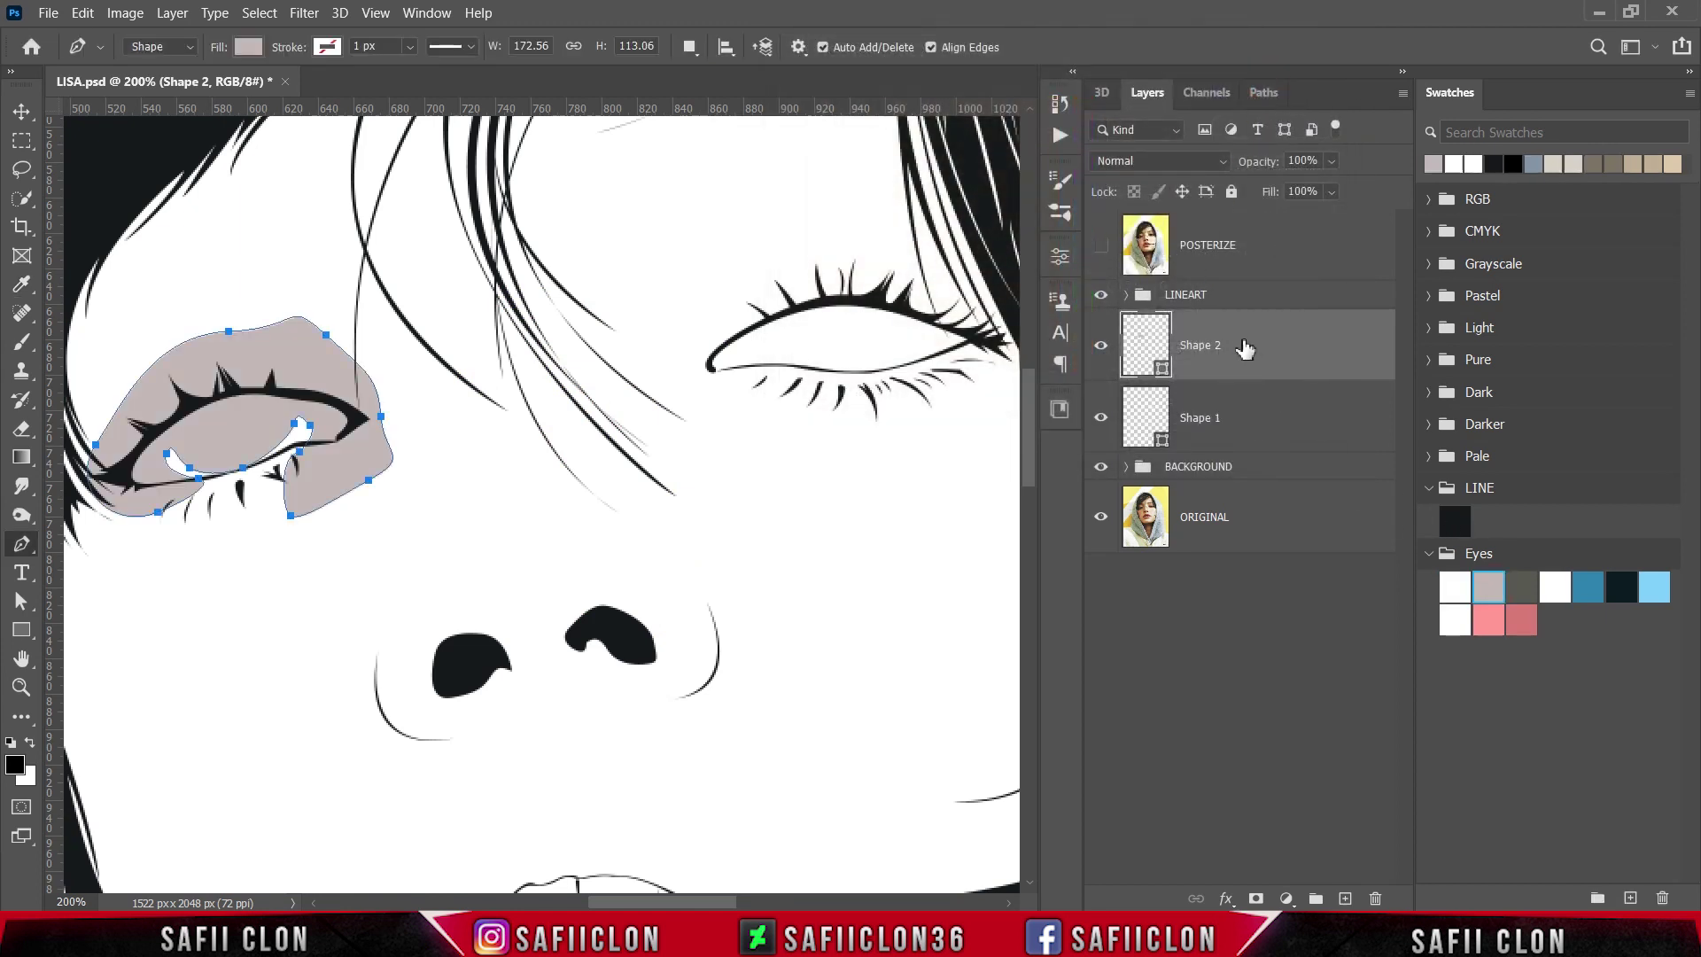
- Clip Shape 2 to the Shape 1 layer, then set the pen to Combine Shapes with the POSTERIZE layer shown as reference
{"action": "right_click", "coordinate": [1243, 346]}
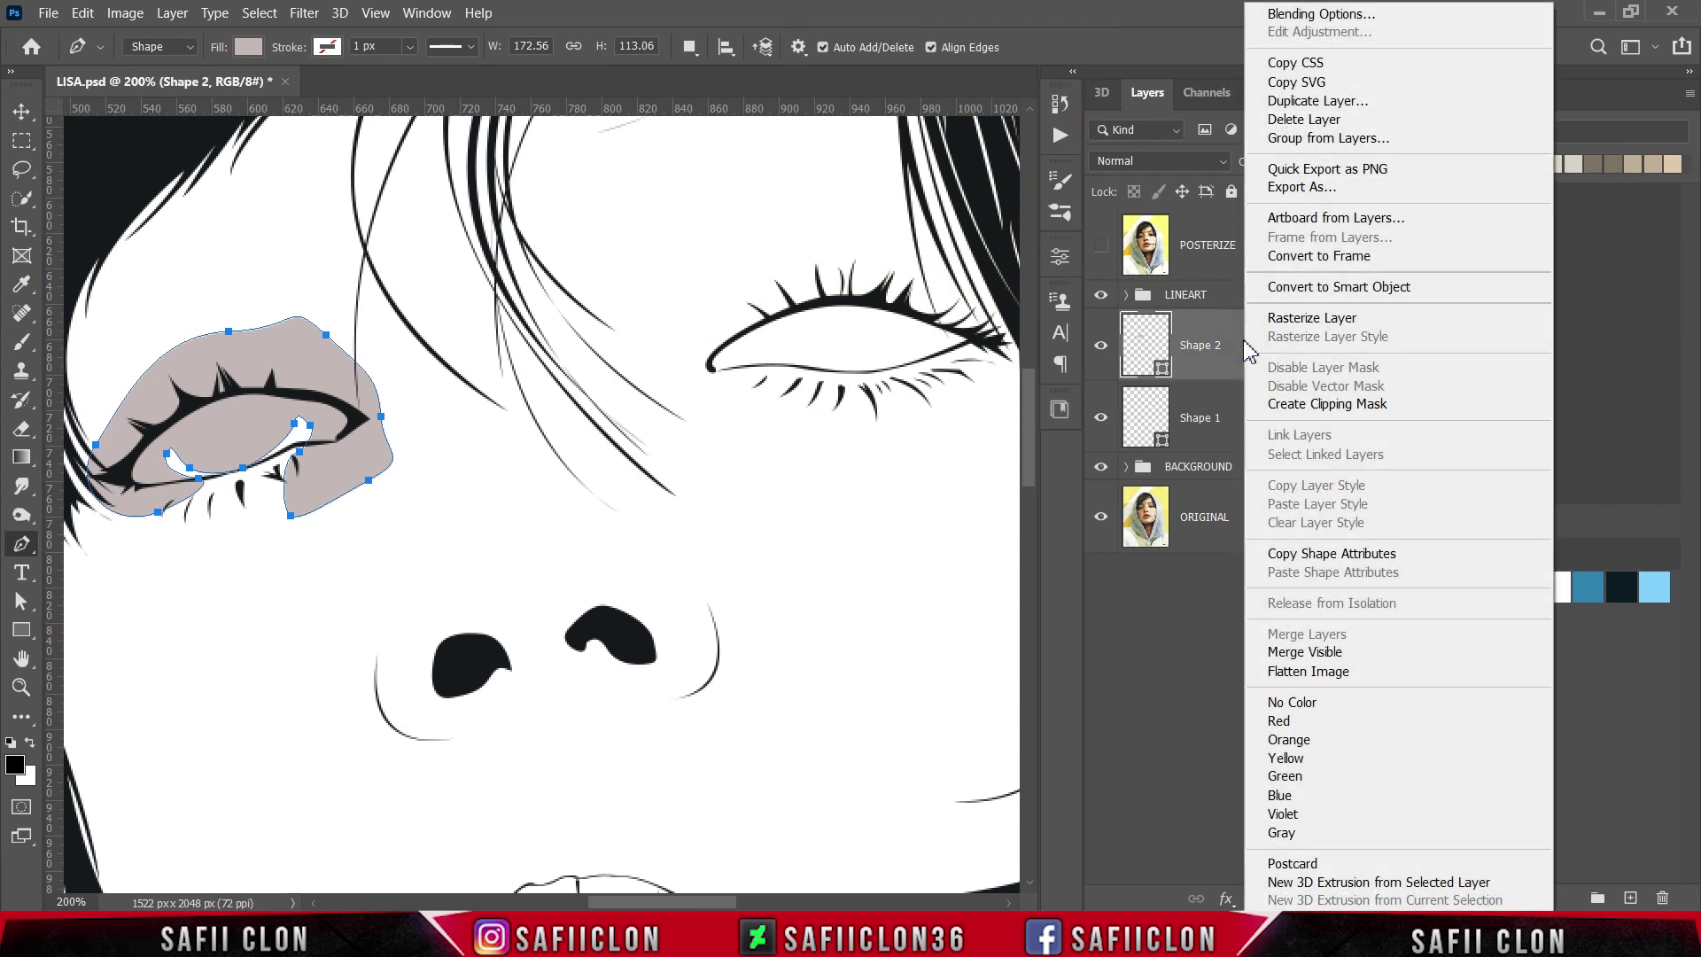
{"action": "left_click", "coordinate": [1320, 405]}
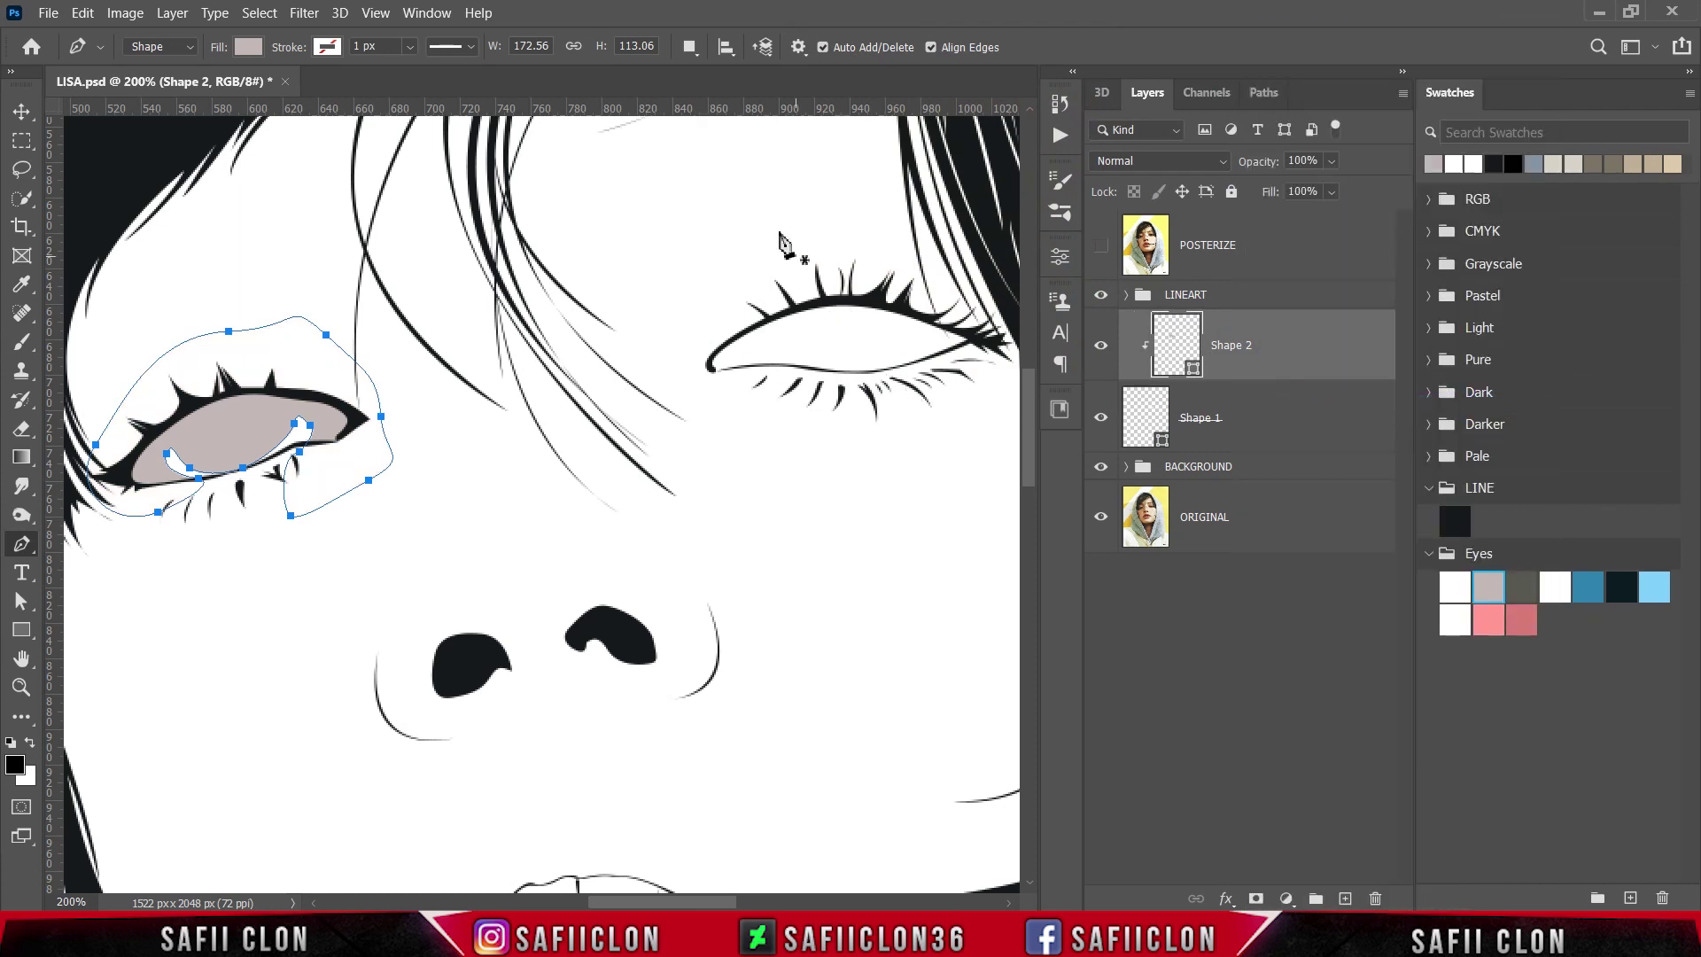
{"action": "left_click", "coordinate": [690, 47]}
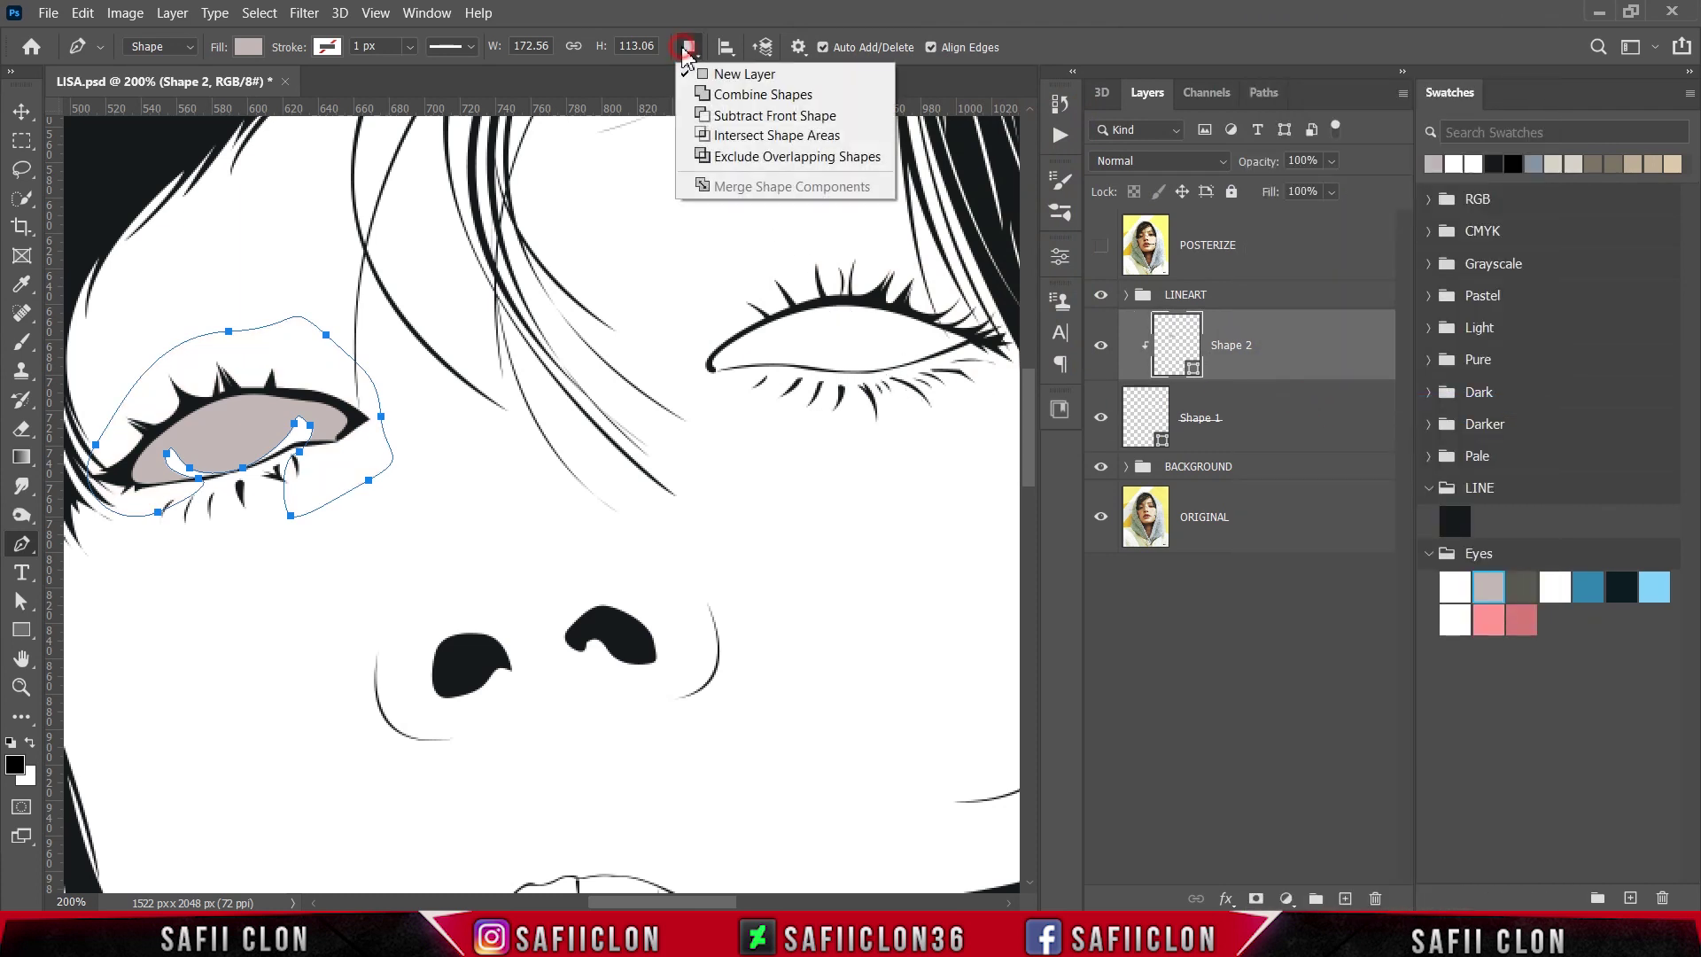
{"action": "left_click", "coordinate": [732, 94]}
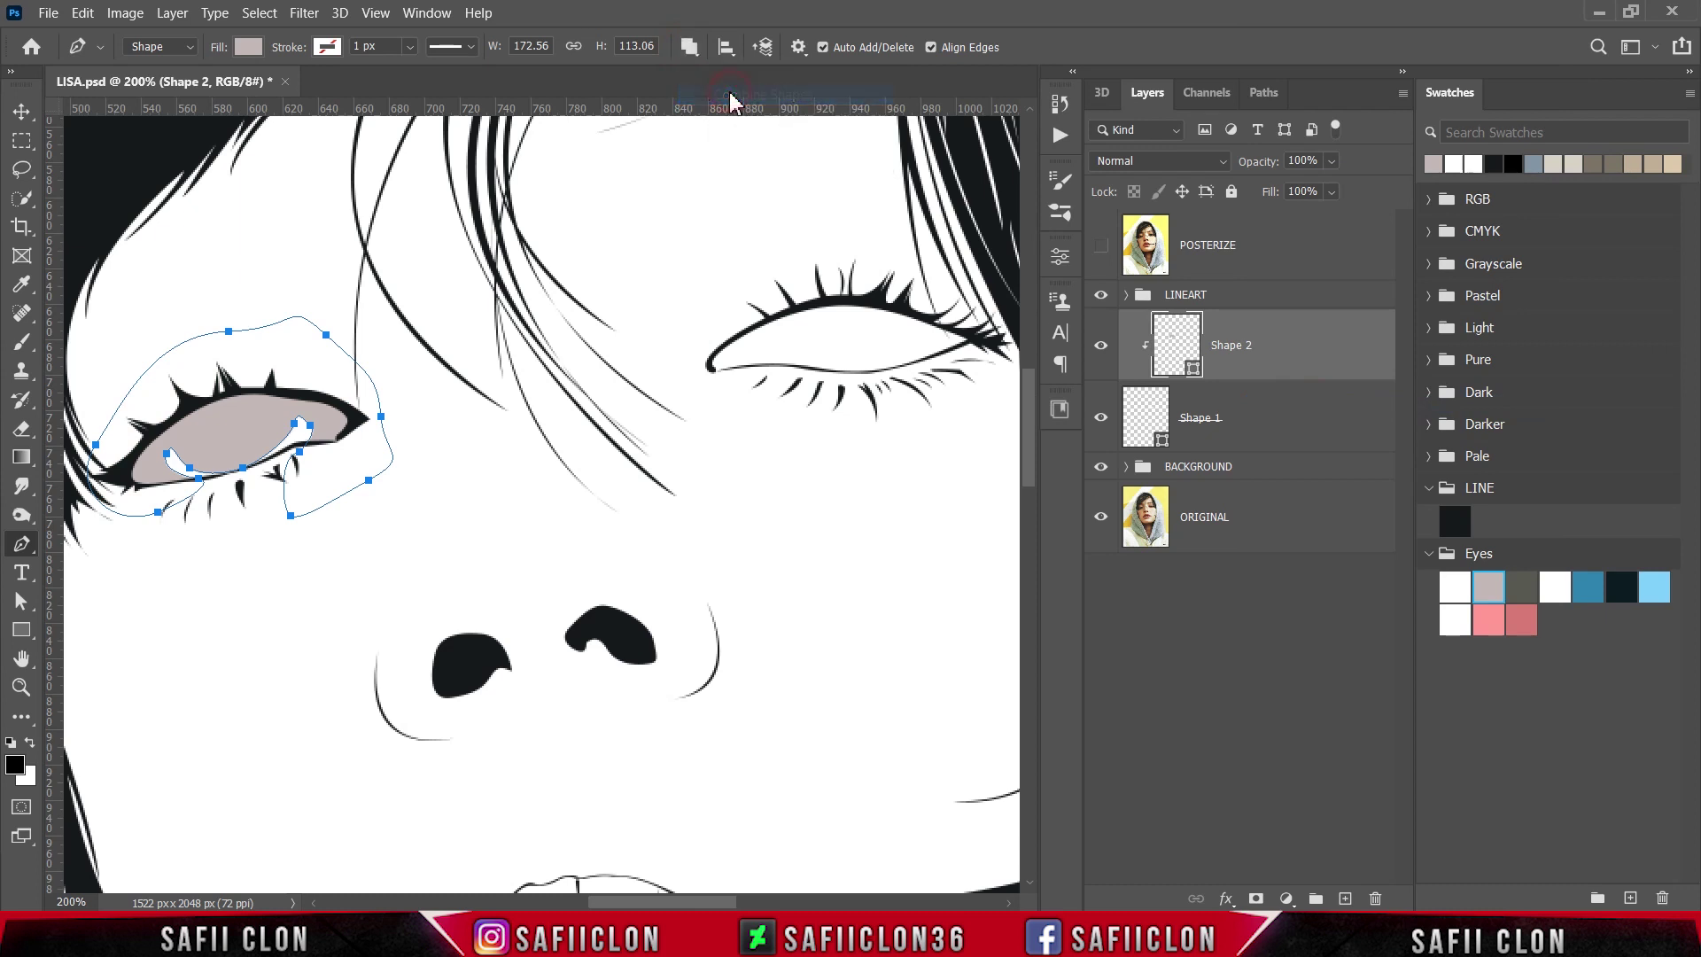
{"action": "left_click", "coordinate": [1101, 246]}
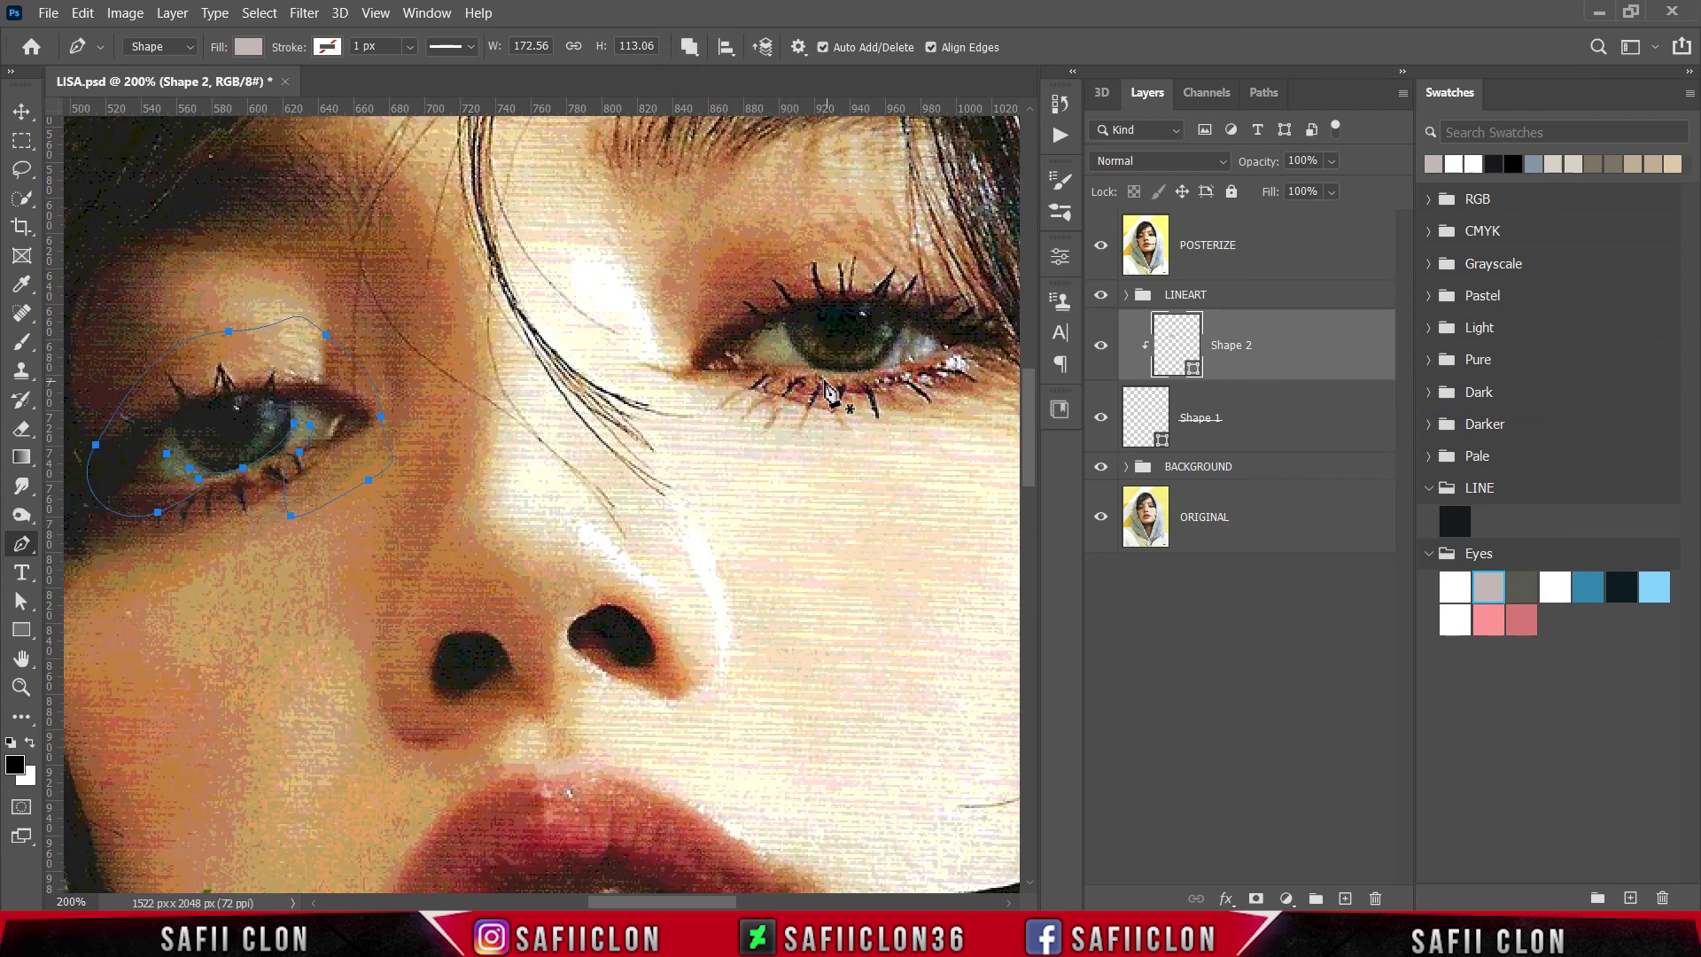
- Trace the grey shadow of the eye on the picture's right as a closed path within Shape 2, and hide the POSTERIZE layer
{"action": "left_click", "coordinate": [776, 336]}
{"action": "left_click", "coordinate": [765, 356]}
{"action": "left_click_drag", "start_coordinate": [730, 388], "coordinate": [702, 391]}
{"action": "left_click_drag", "start_coordinate": [681, 307], "coordinate": [691, 287]}
{"action": "left_click_drag", "start_coordinate": [776, 246], "coordinate": [810, 240]}
{"action": "left_click_drag", "start_coordinate": [904, 250], "coordinate": [948, 265]}
{"action": "left_click_drag", "start_coordinate": [971, 287], "coordinate": [1012, 362]}
{"action": "left_click_drag", "start_coordinate": [986, 406], "coordinate": [973, 417]}
{"action": "left_click_drag", "start_coordinate": [924, 421], "coordinate": [913, 416]}
{"action": "left_click", "coordinate": [910, 397]}
{"action": "left_click", "coordinate": [921, 358]}
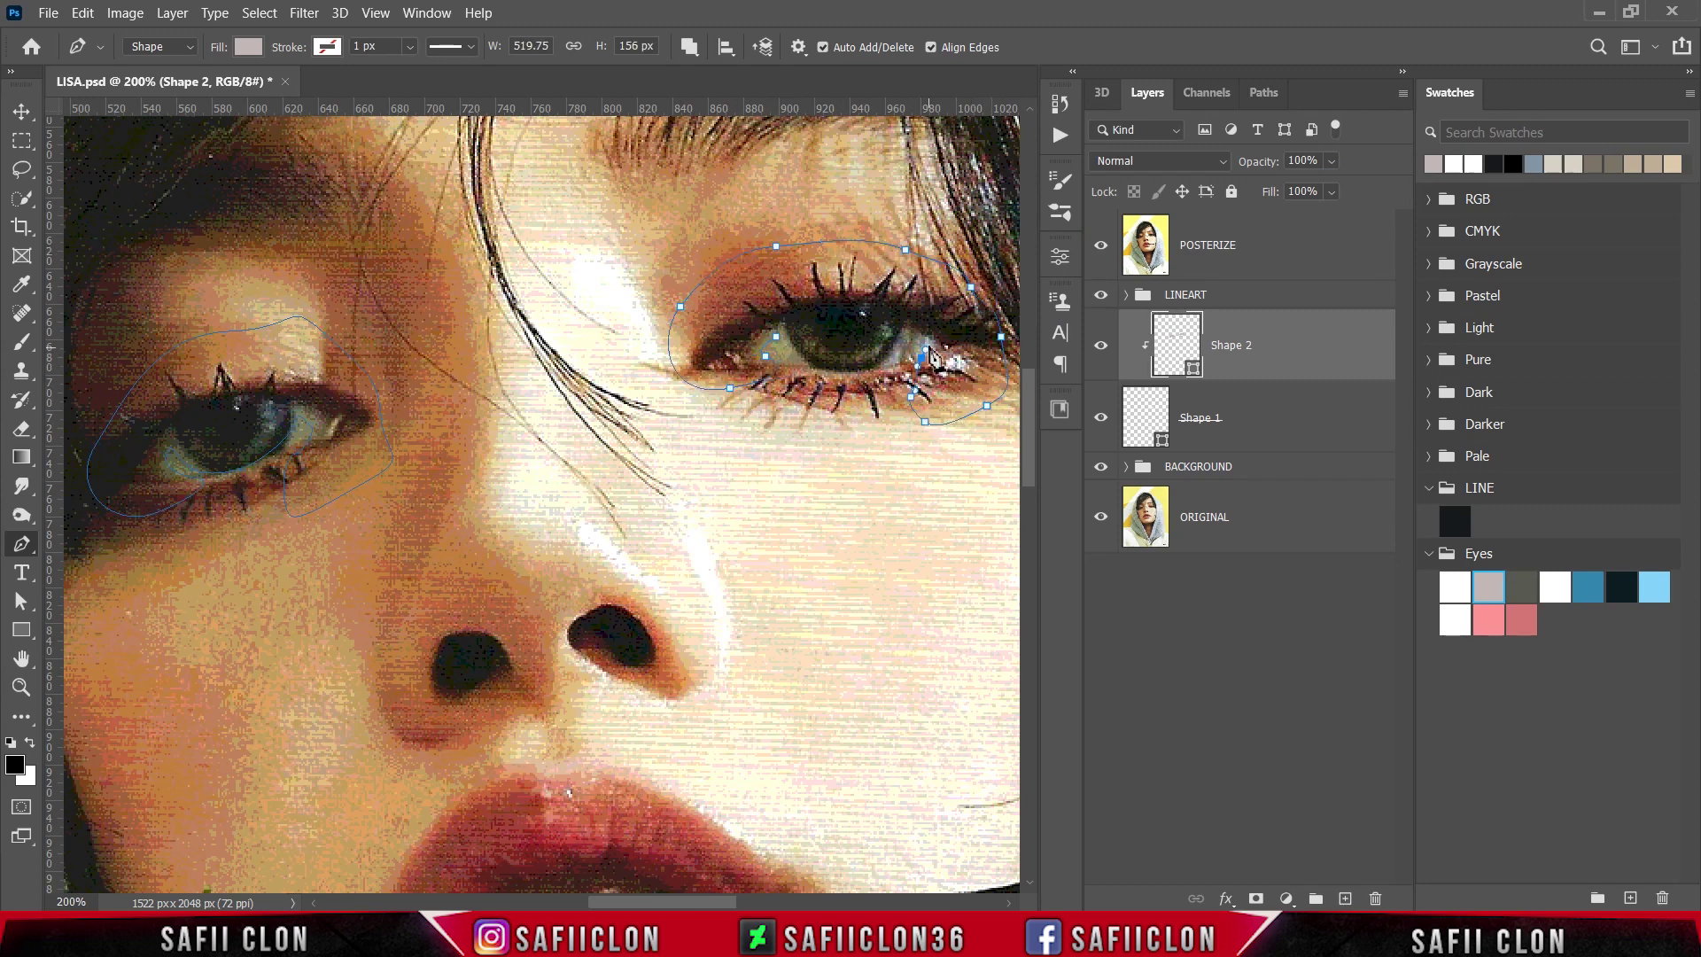
{"action": "left_click_drag", "start_coordinate": [921, 340], "coordinate": [864, 377]}
{"action": "left_click", "coordinate": [904, 338]}
{"action": "left_click", "coordinate": [815, 378]}
{"action": "left_click", "coordinate": [776, 336]}
{"action": "left_click", "coordinate": [1105, 248]}
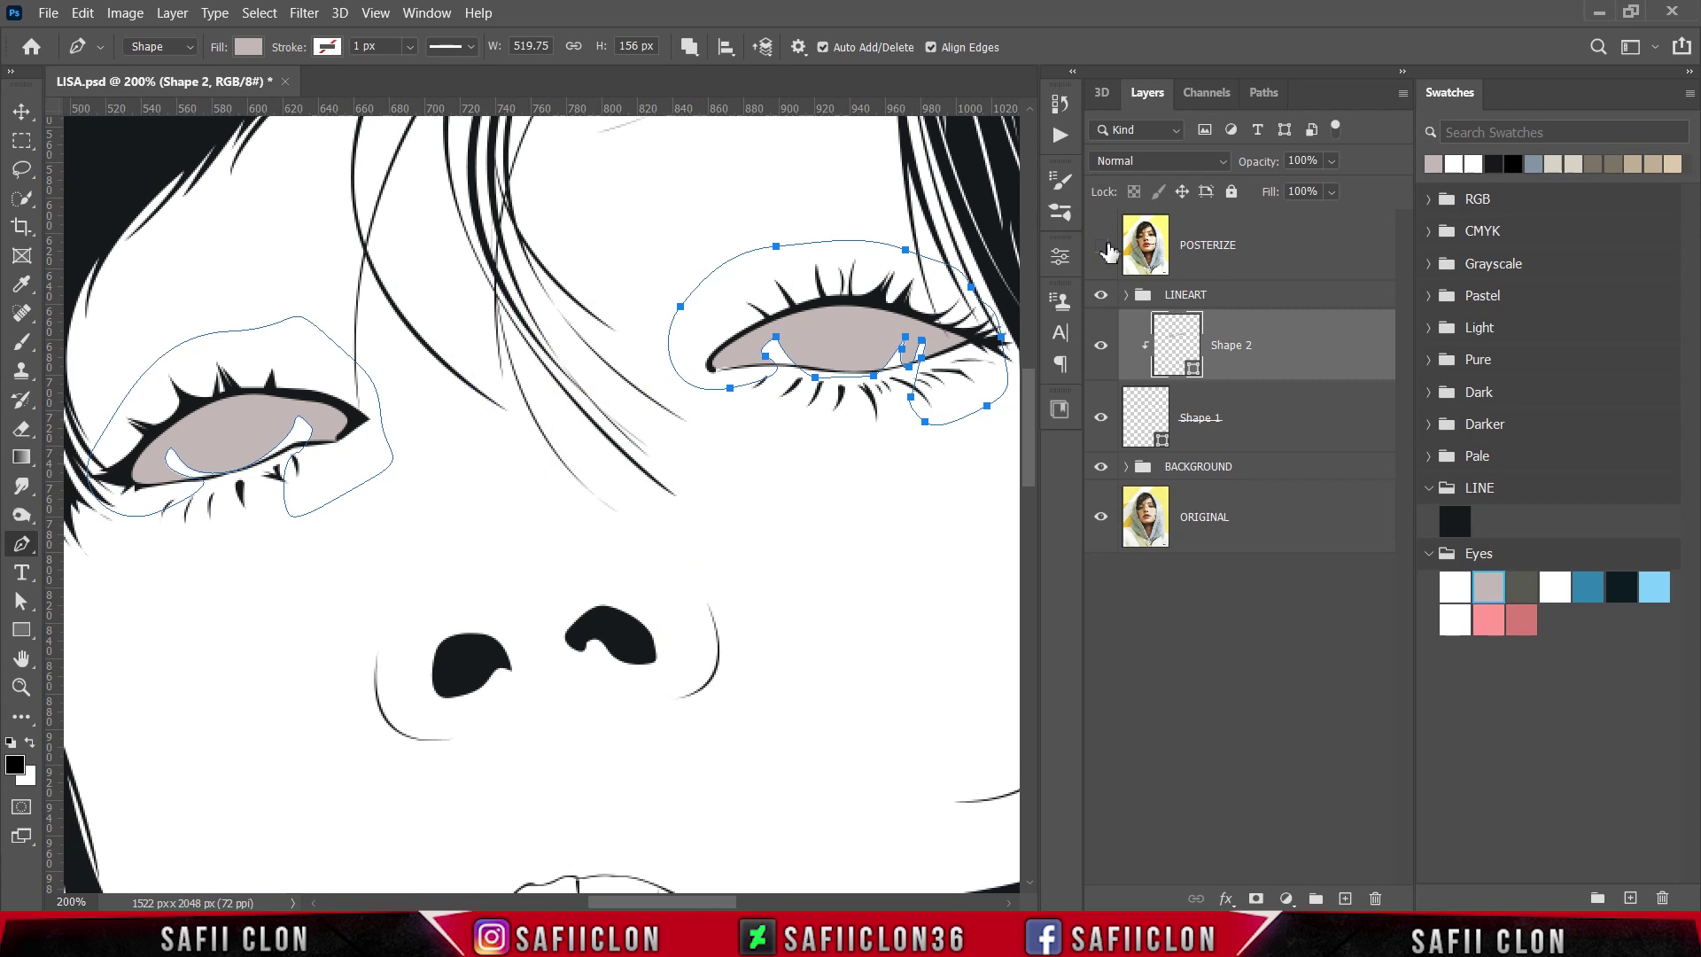
- Using New Layer, begin the darker shape on the eye on the picture's left, tracing its inner edge against the POSTERIZE reference
{"action": "left_click", "coordinate": [690, 53]}
{"action": "left_click", "coordinate": [719, 76]}
{"action": "left_click_drag", "start_coordinate": [719, 901], "coordinate": [705, 901]}
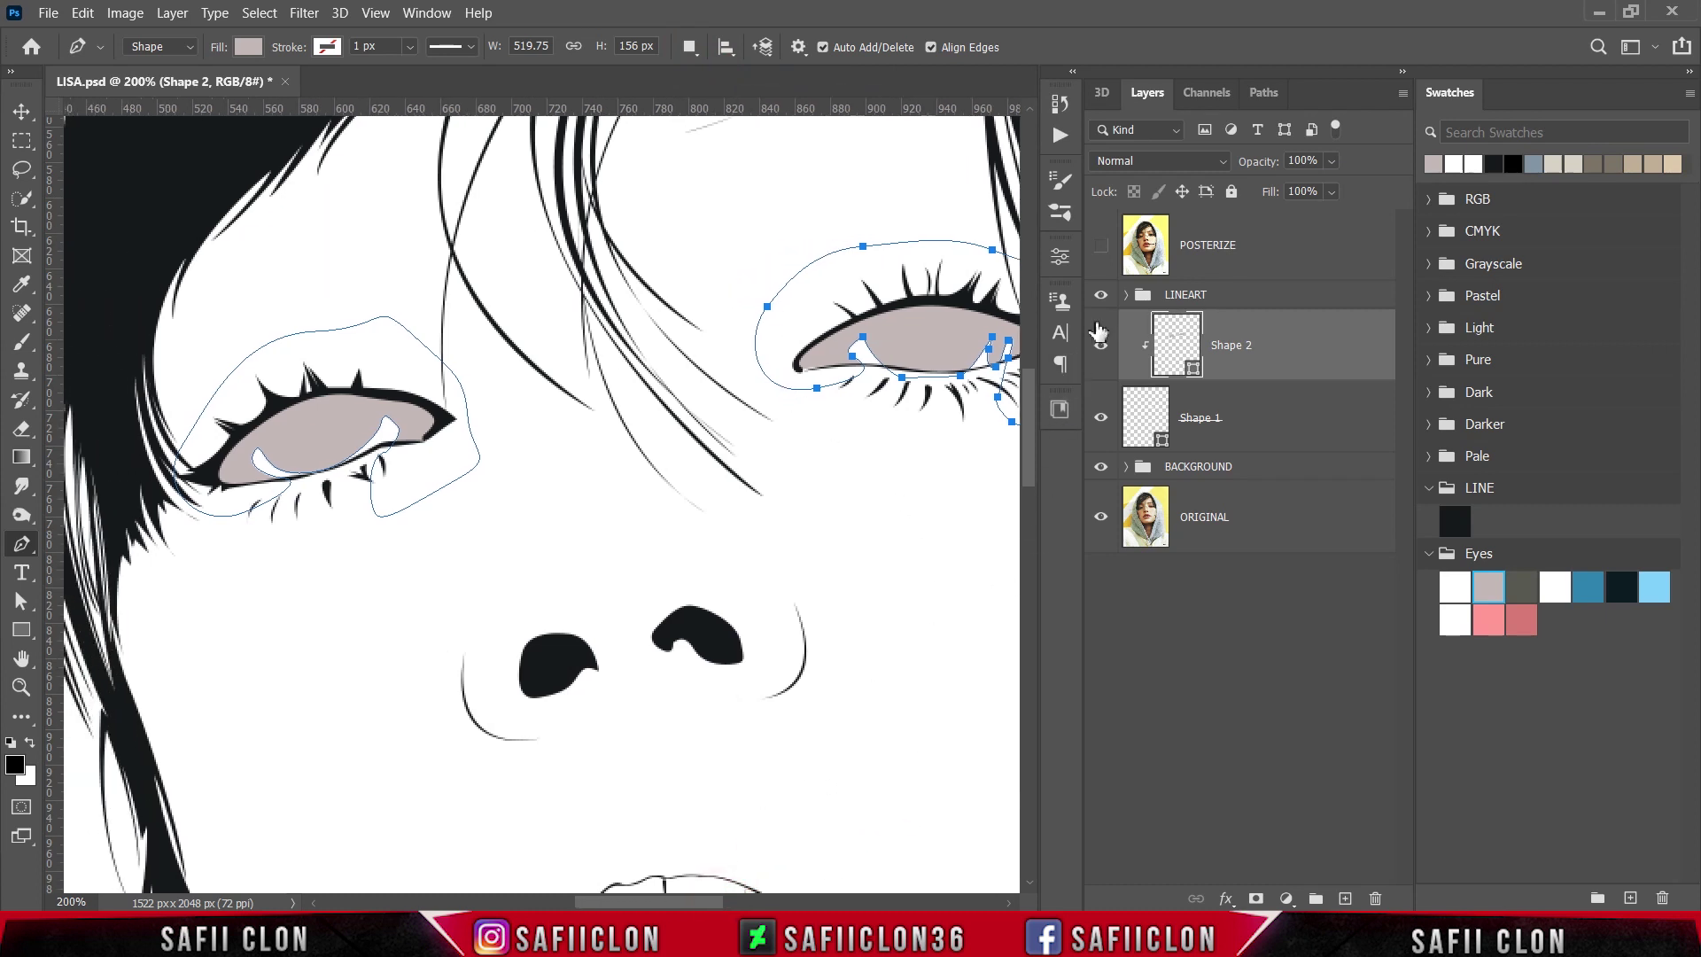
{"action": "left_click", "coordinate": [1100, 246]}
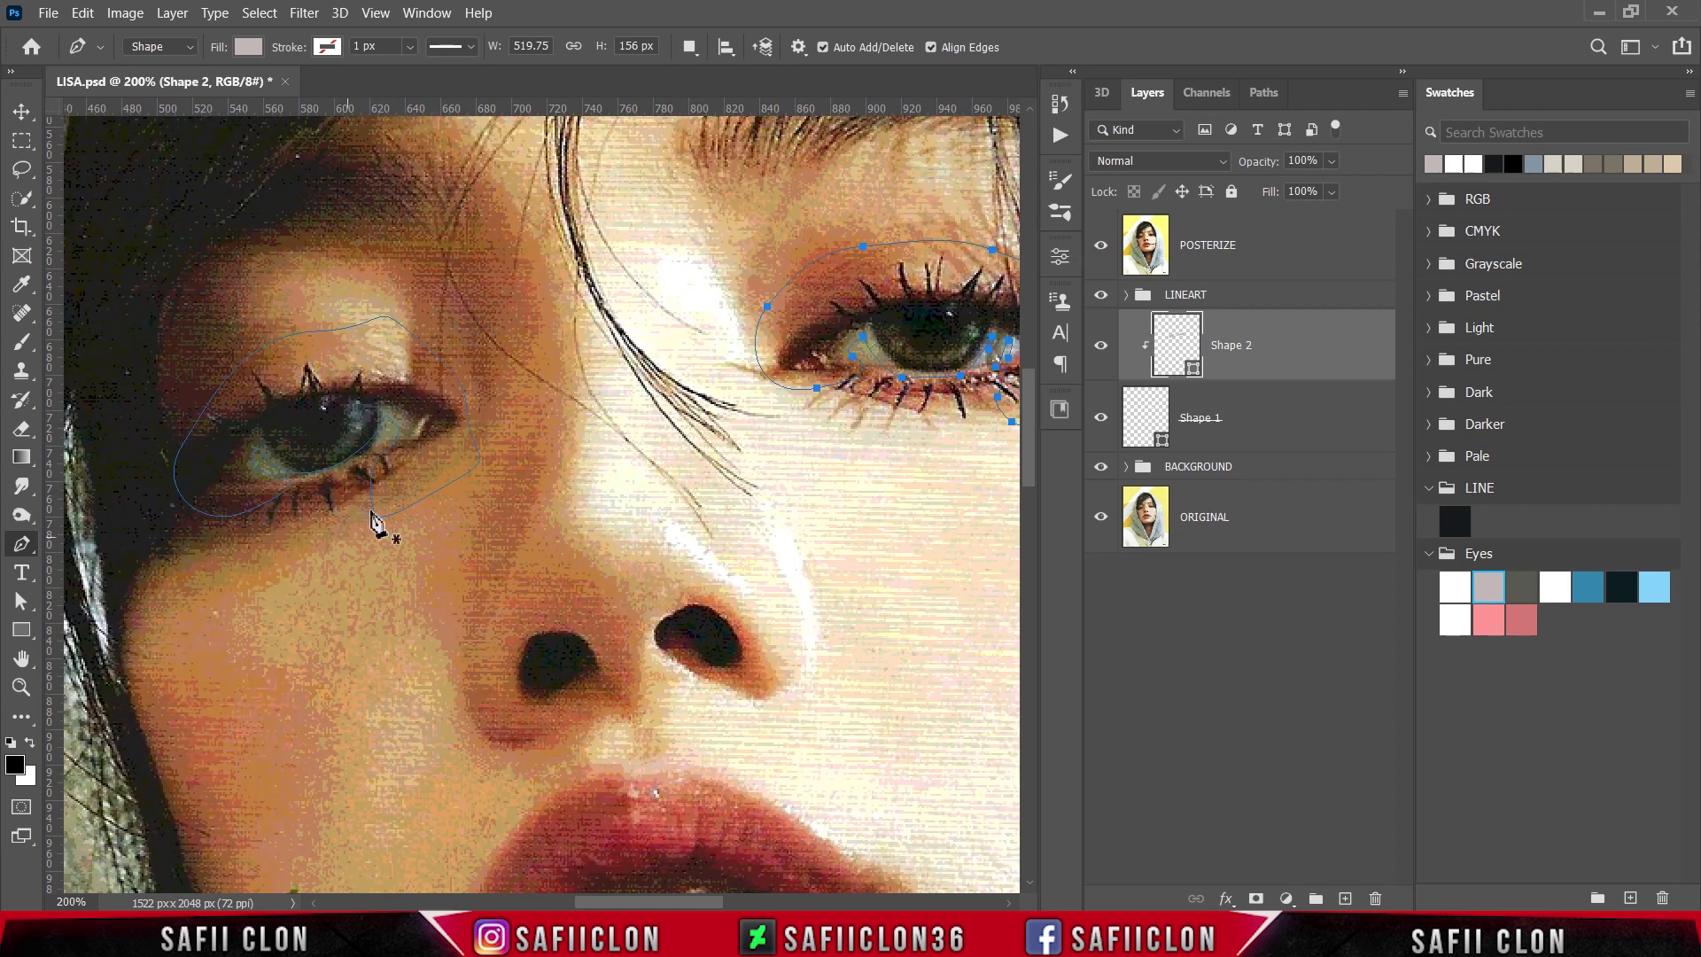
{"action": "left_click", "coordinate": [395, 449]}
{"action": "left_click", "coordinate": [407, 416]}
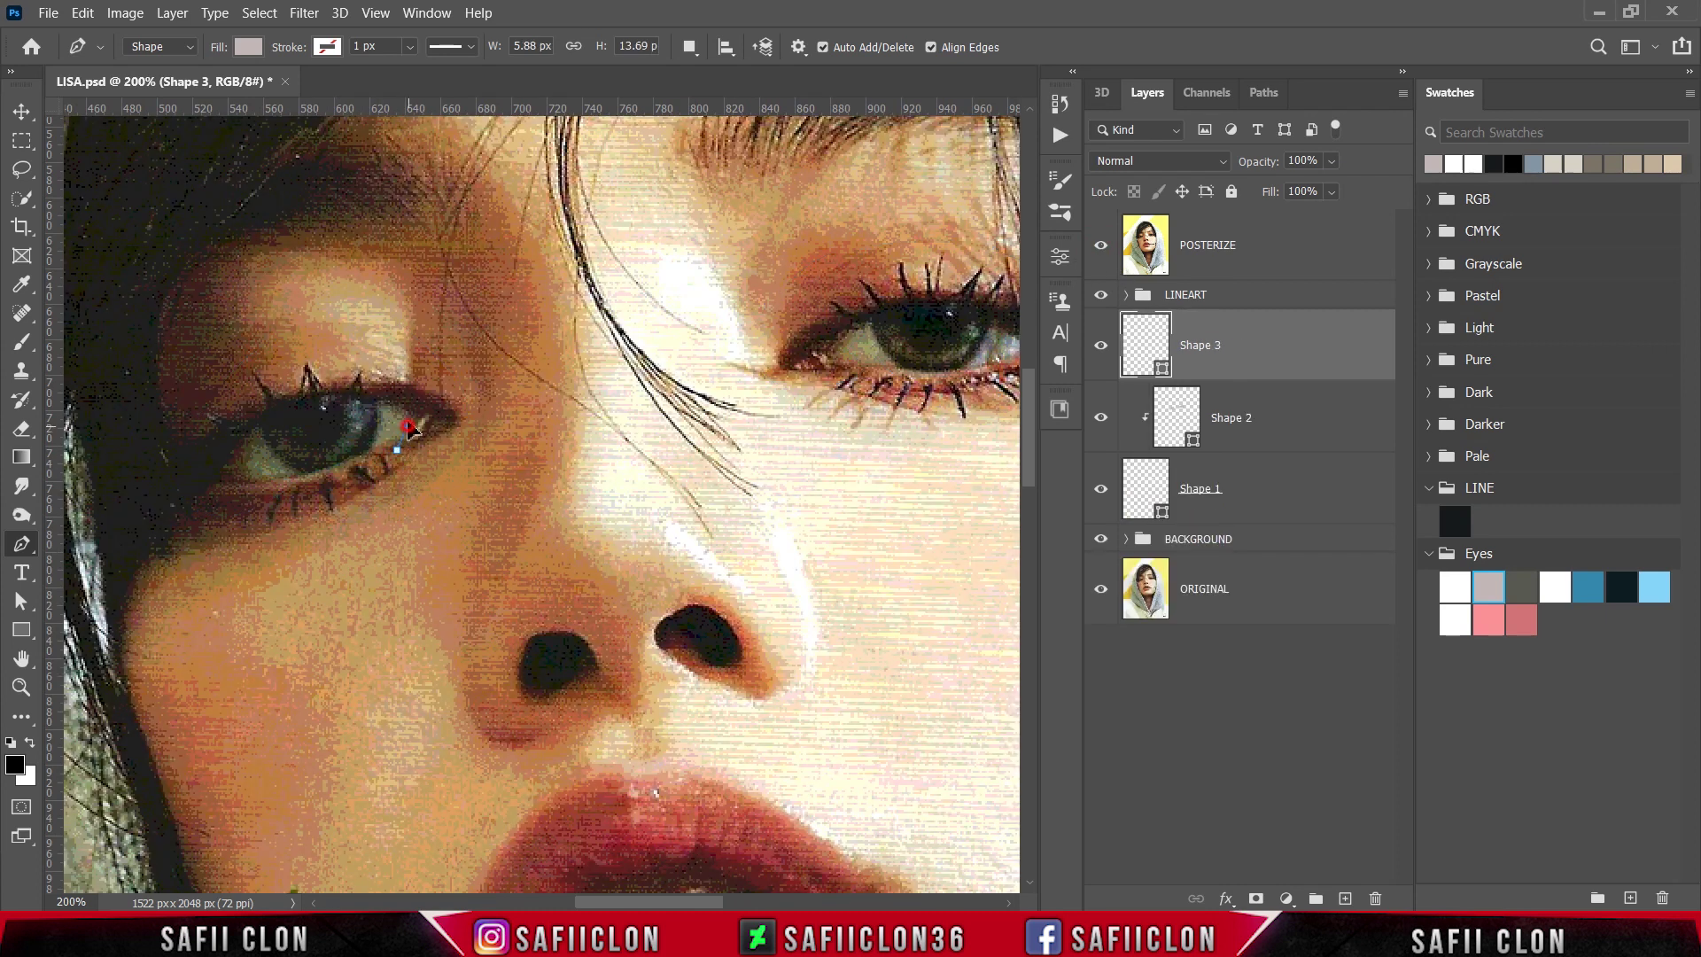
{"action": "left_click", "coordinate": [1101, 247]}
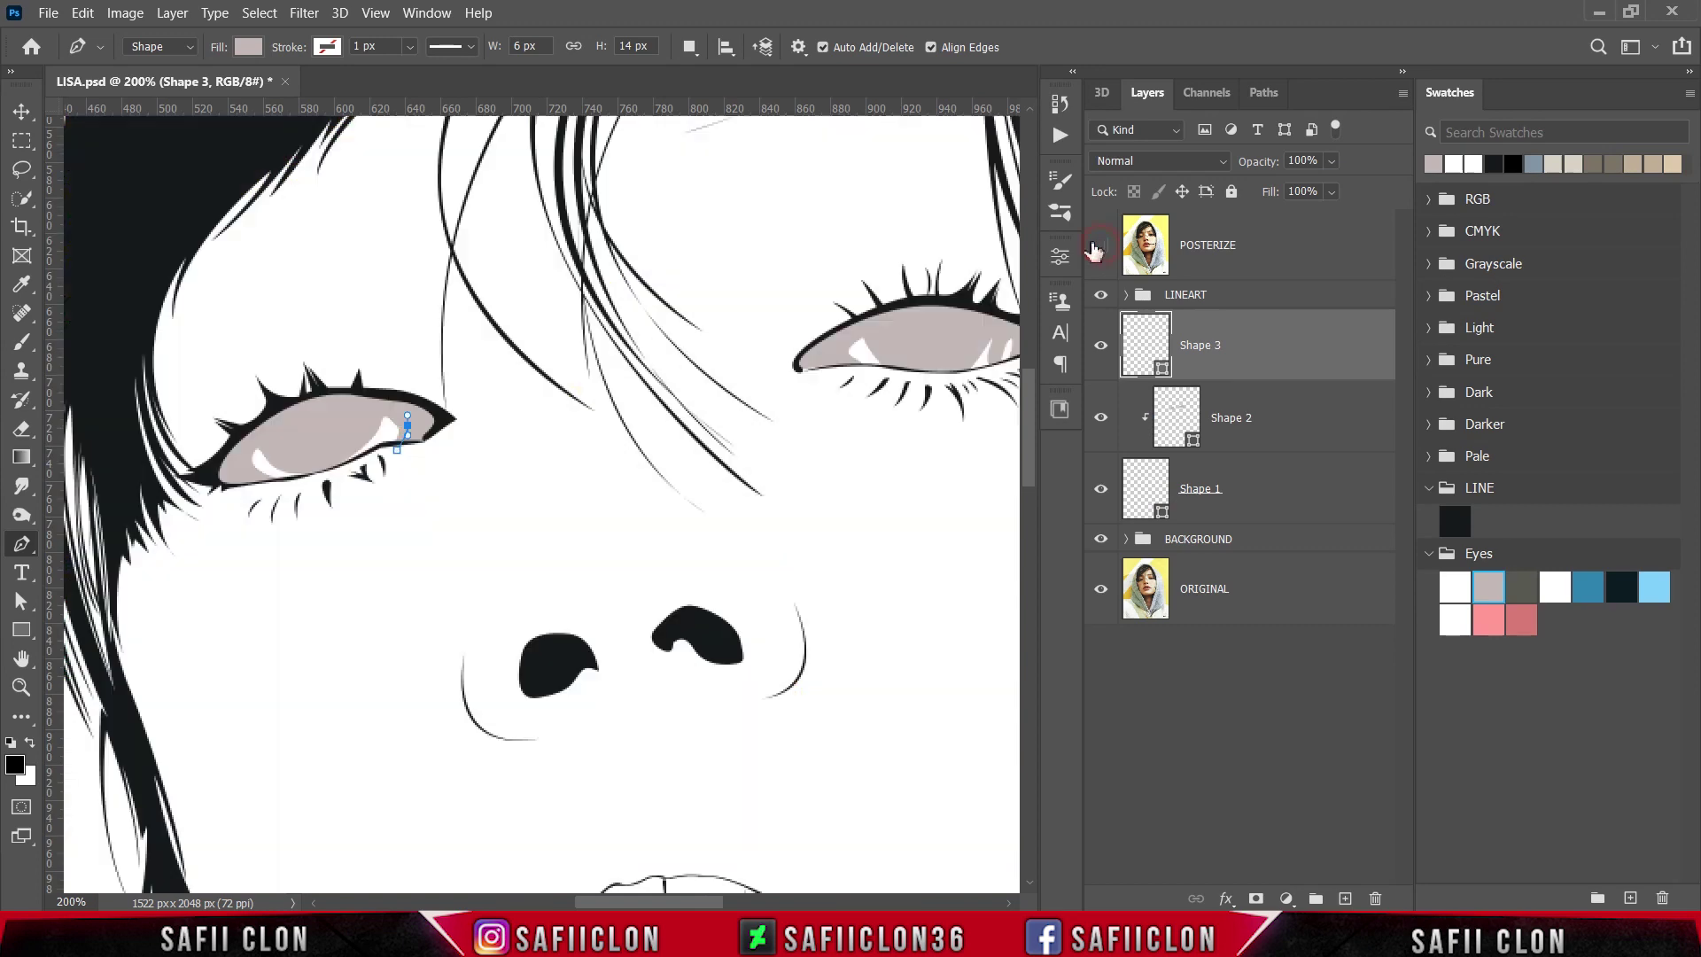
{"action": "left_click_drag", "start_coordinate": [381, 403], "coordinate": [200, 513]}
- Carry the darker shape's contour around the outside of the left-hand eye and close it at about 207 × 116 px
{"action": "left_click", "coordinate": [1101, 246]}
{"action": "left_click_drag", "start_coordinate": [167, 458], "coordinate": [161, 411]}
{"action": "left_click_drag", "start_coordinate": [205, 352], "coordinate": [241, 342]}
{"action": "left_click_drag", "start_coordinate": [406, 313], "coordinate": [449, 320]}
{"action": "left_click_drag", "start_coordinate": [489, 359], "coordinate": [493, 401]}
{"action": "left_click_drag", "start_coordinate": [471, 459], "coordinate": [452, 468]}
{"action": "left_click", "coordinate": [387, 494]}
{"action": "left_click", "coordinate": [372, 487]}
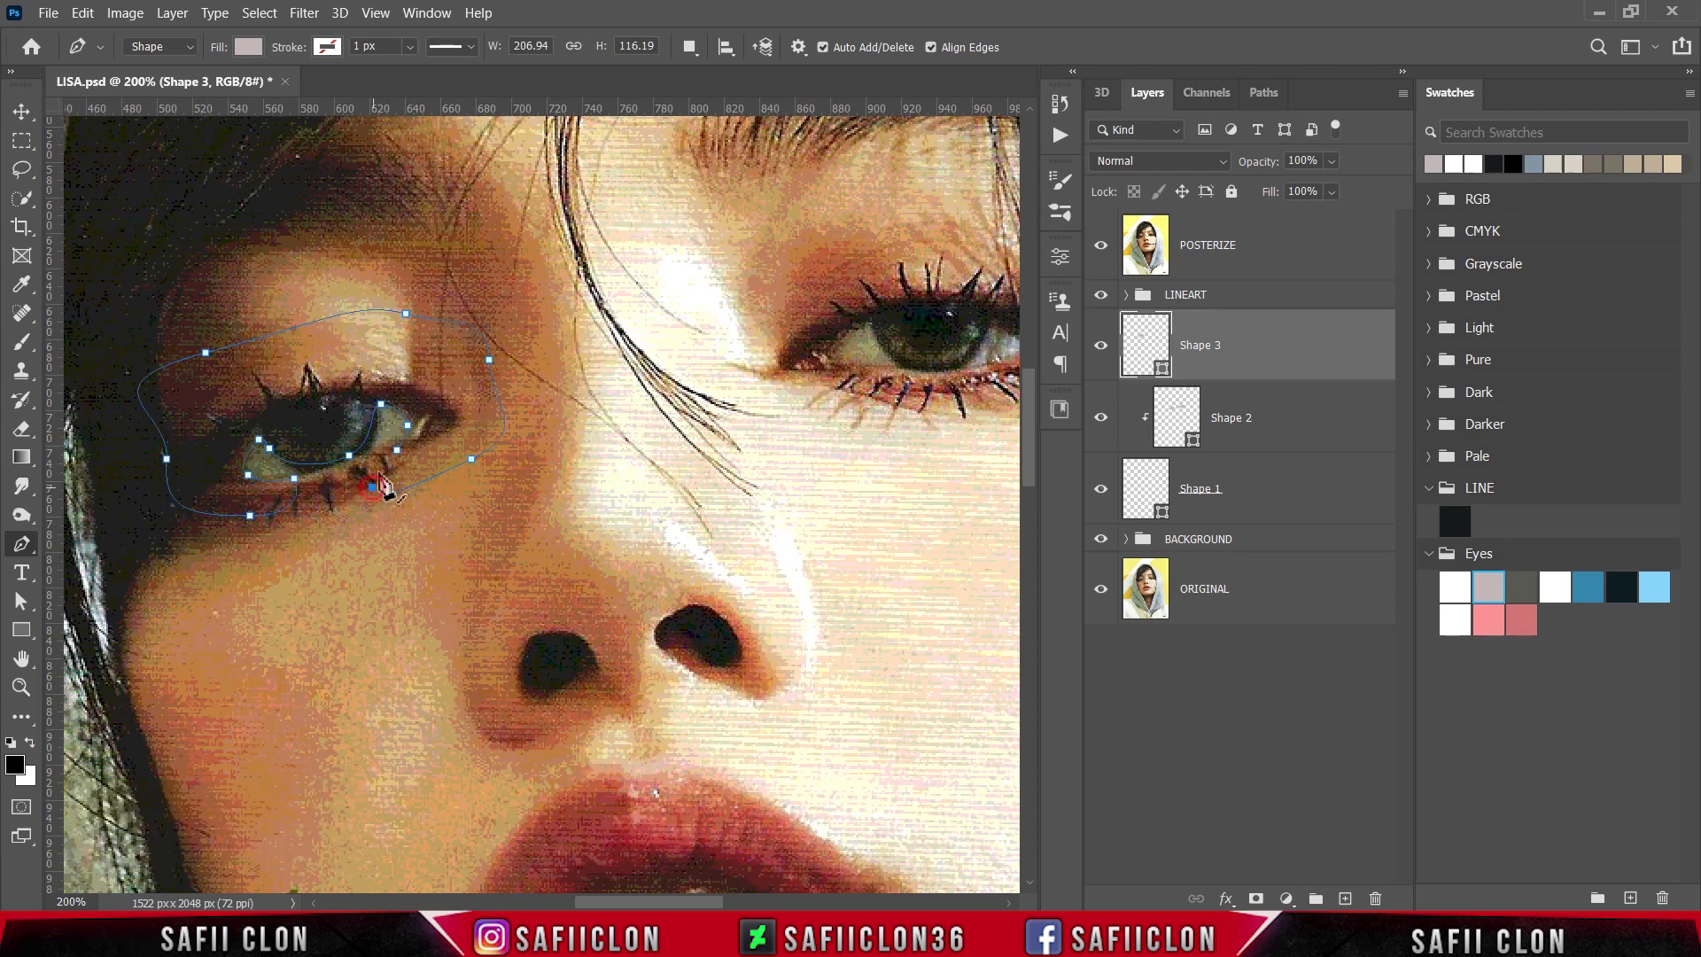
{"action": "left_click", "coordinate": [1100, 248]}
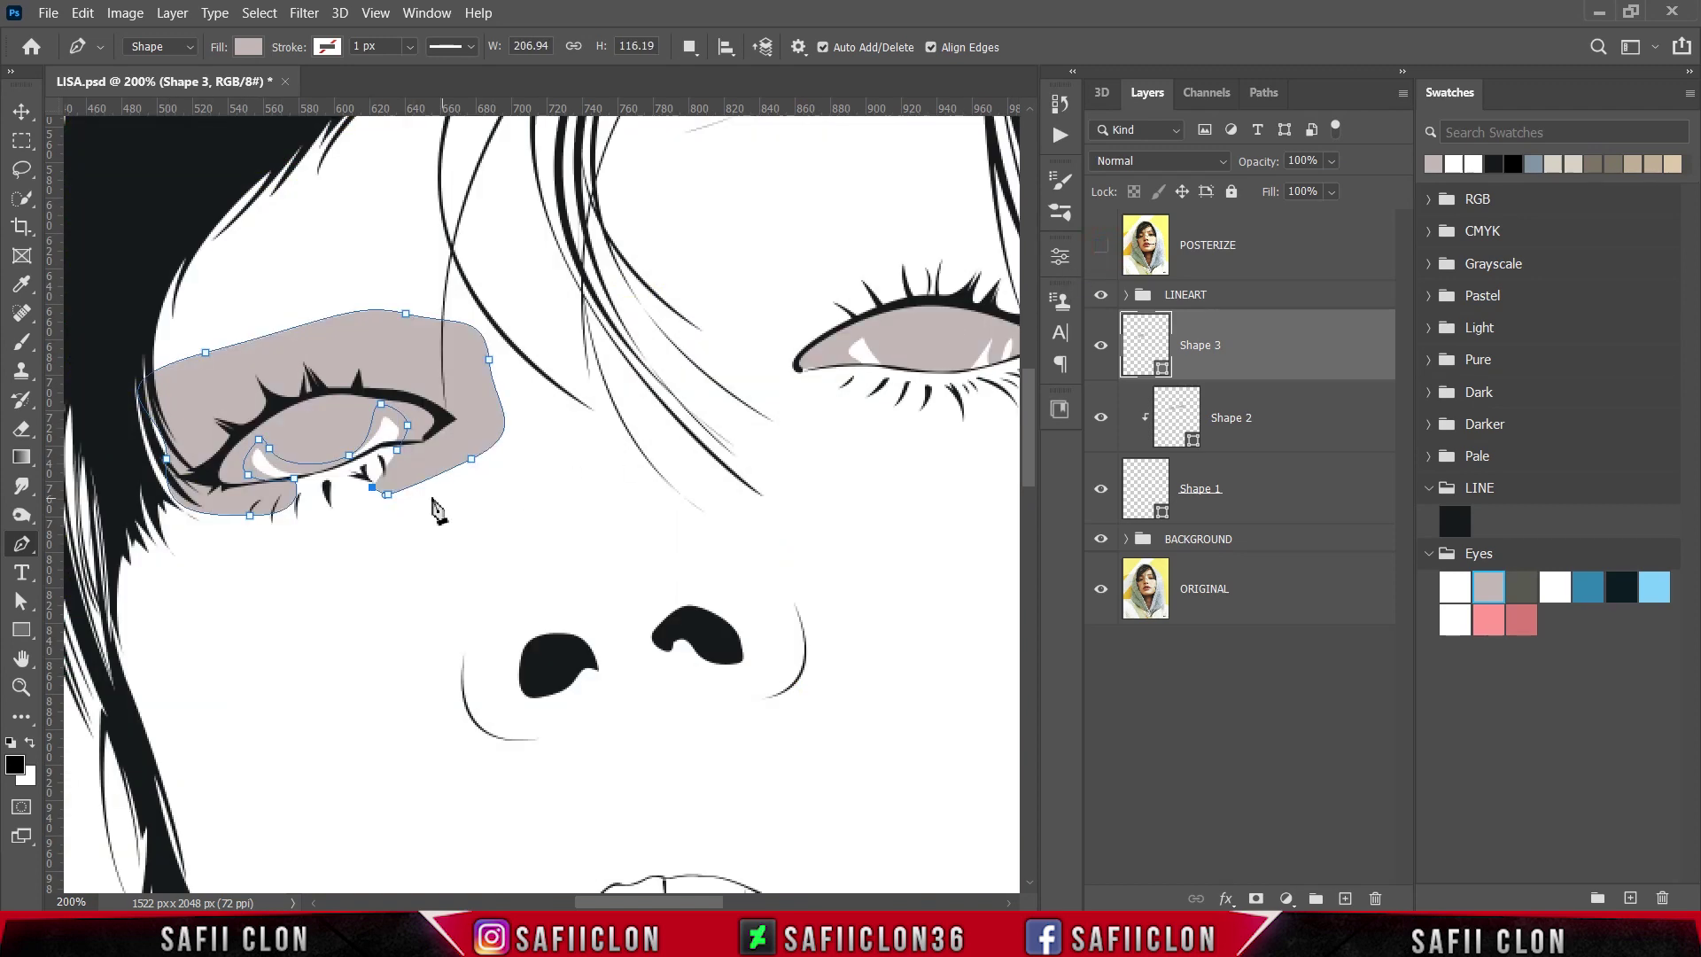
{"action": "left_click", "coordinate": [396, 450]}
- Fill Shape 3 with the dark grey 585951 swatch from the Eyes group
{"action": "double_click", "coordinate": [1163, 368]}
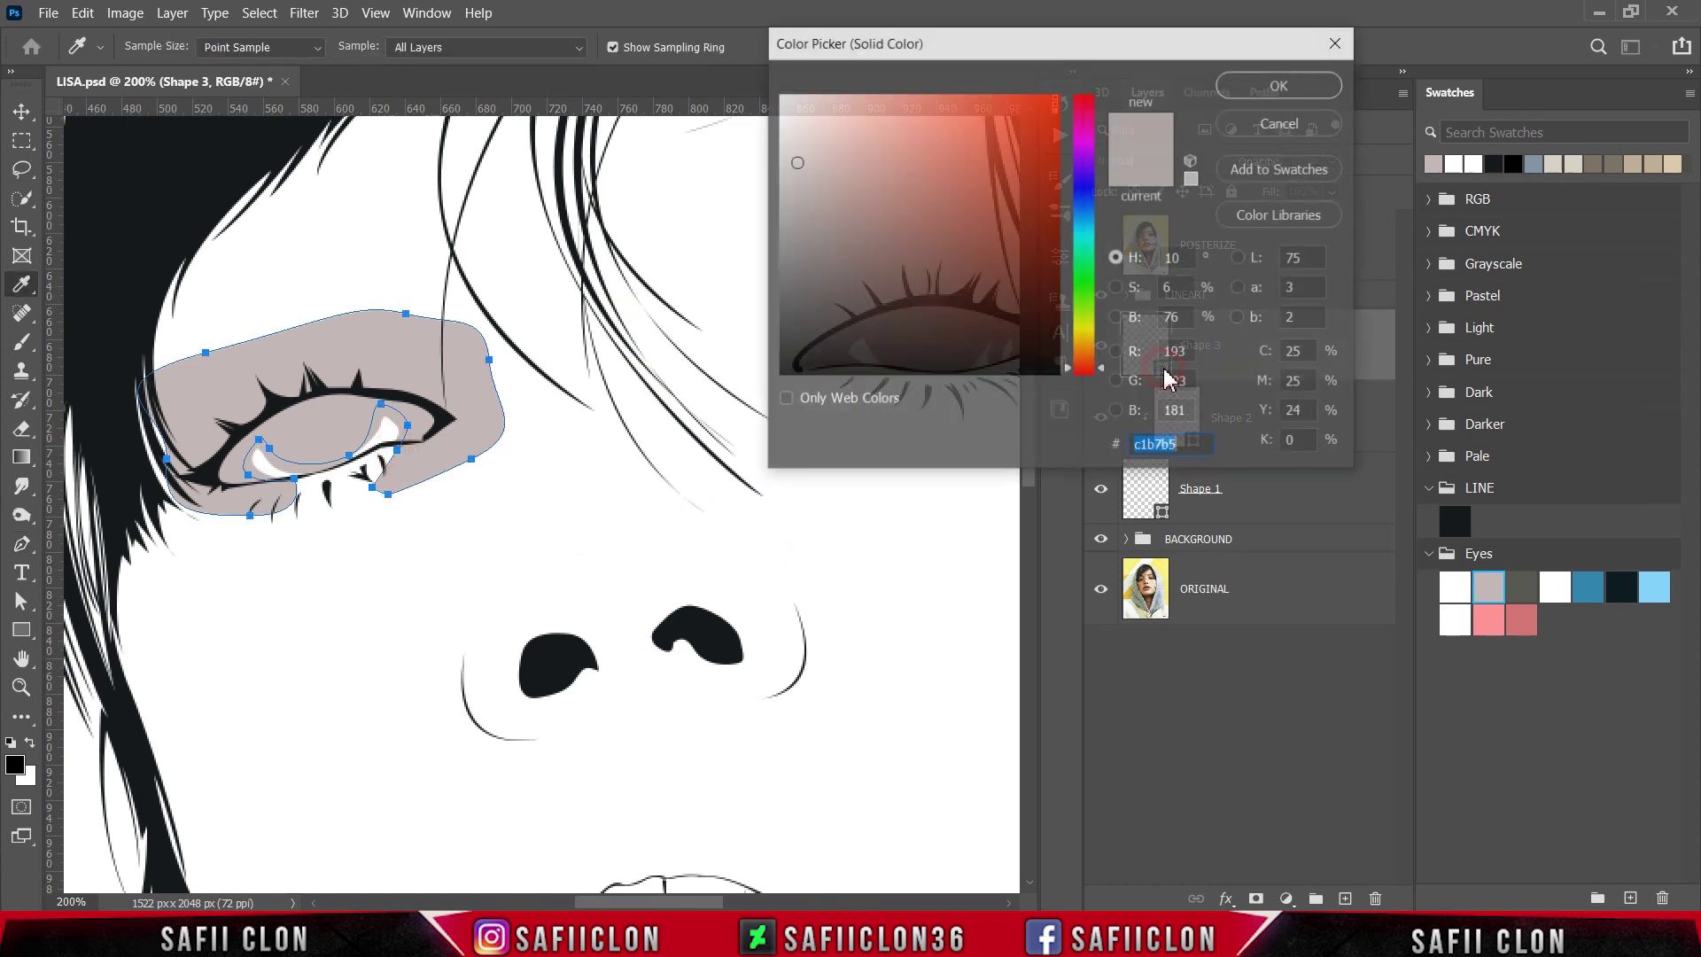
{"action": "left_click", "coordinate": [1526, 585]}
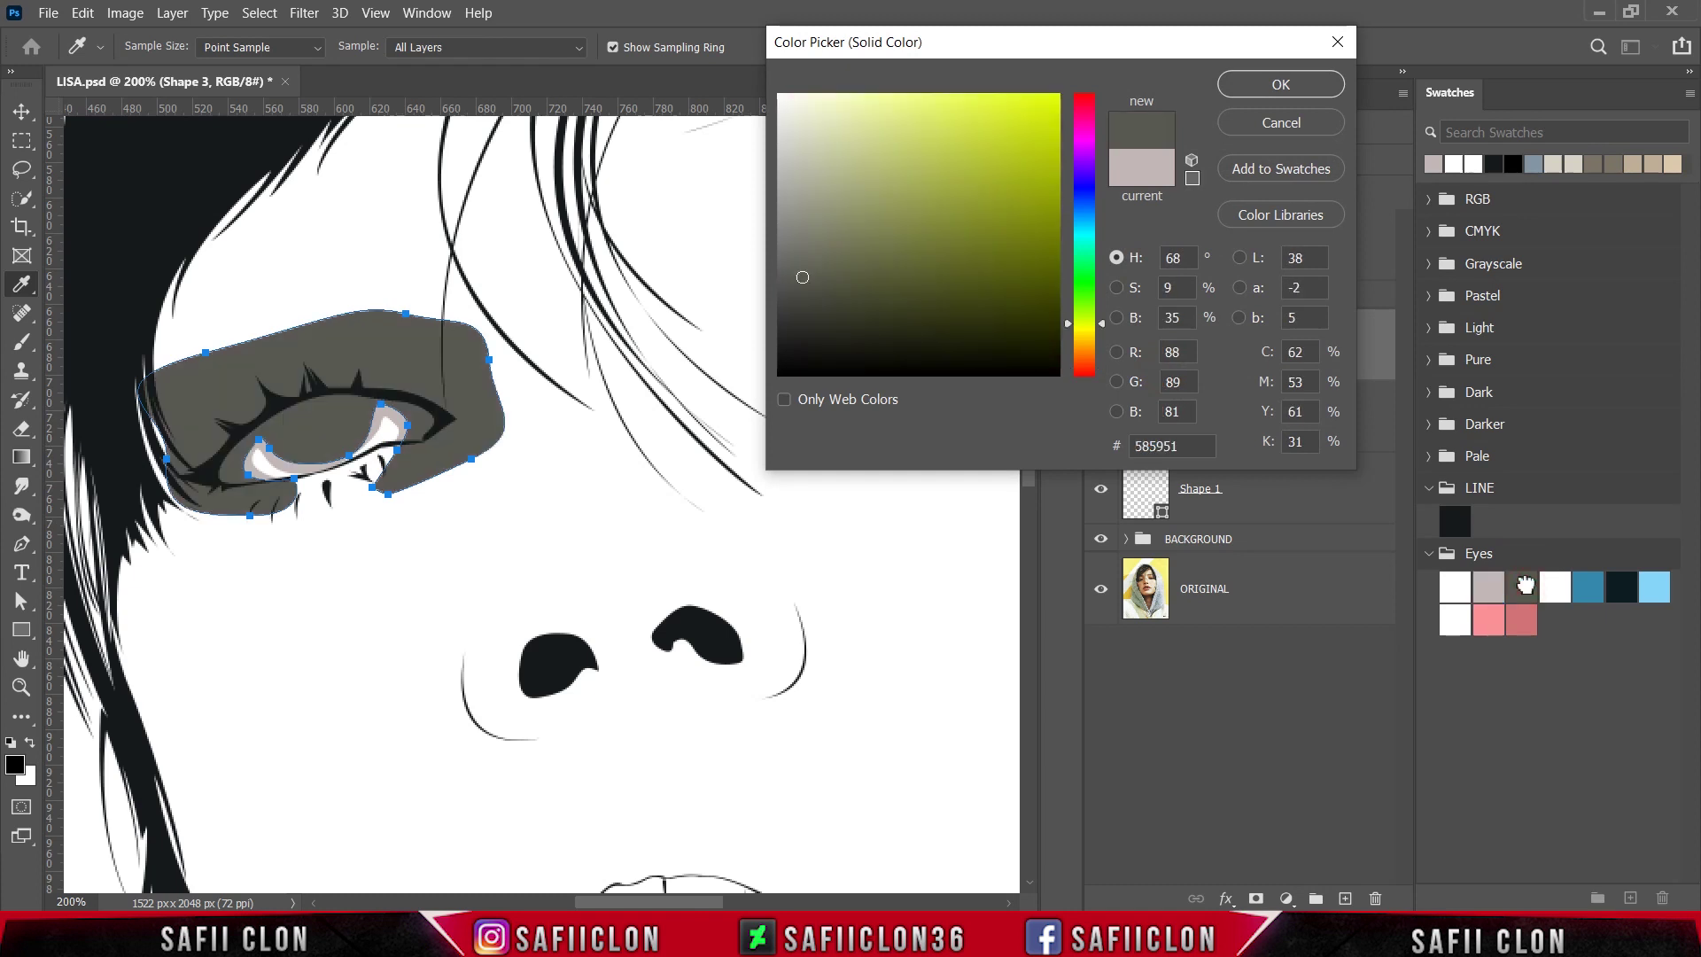
{"action": "left_click", "coordinate": [1259, 88]}
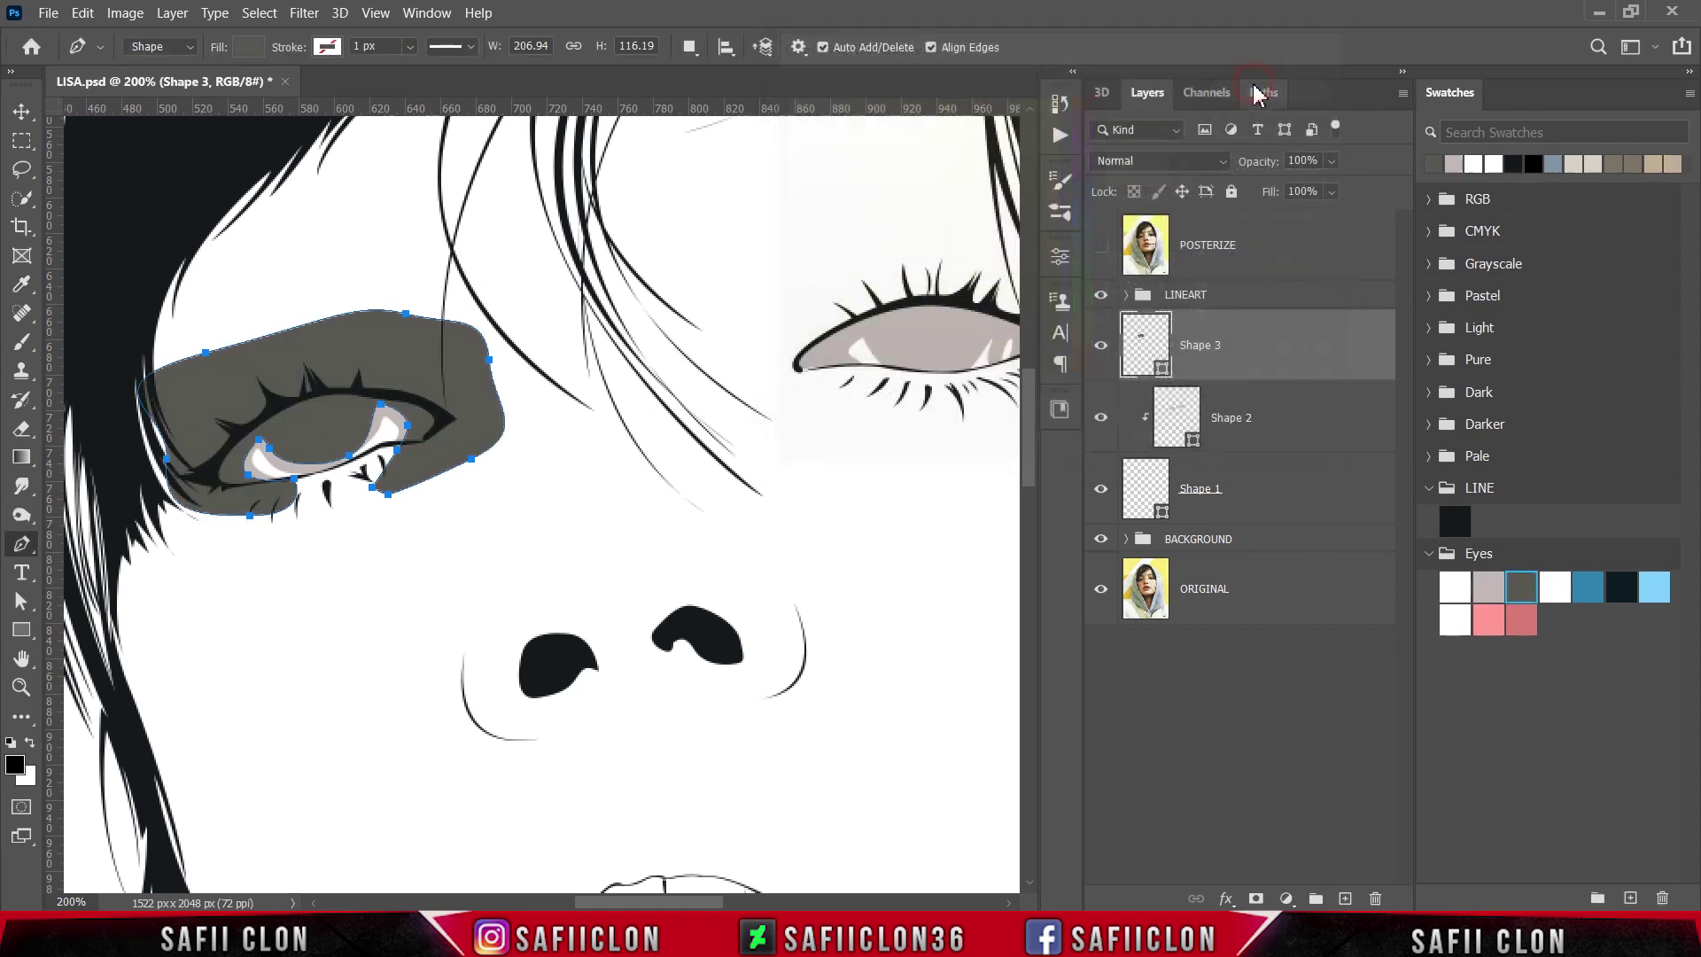
- Using Combine Shapes, trace the inner edge of the dark area in the eye on the picture's right within Shape 3
{"action": "left_click", "coordinate": [689, 46]}
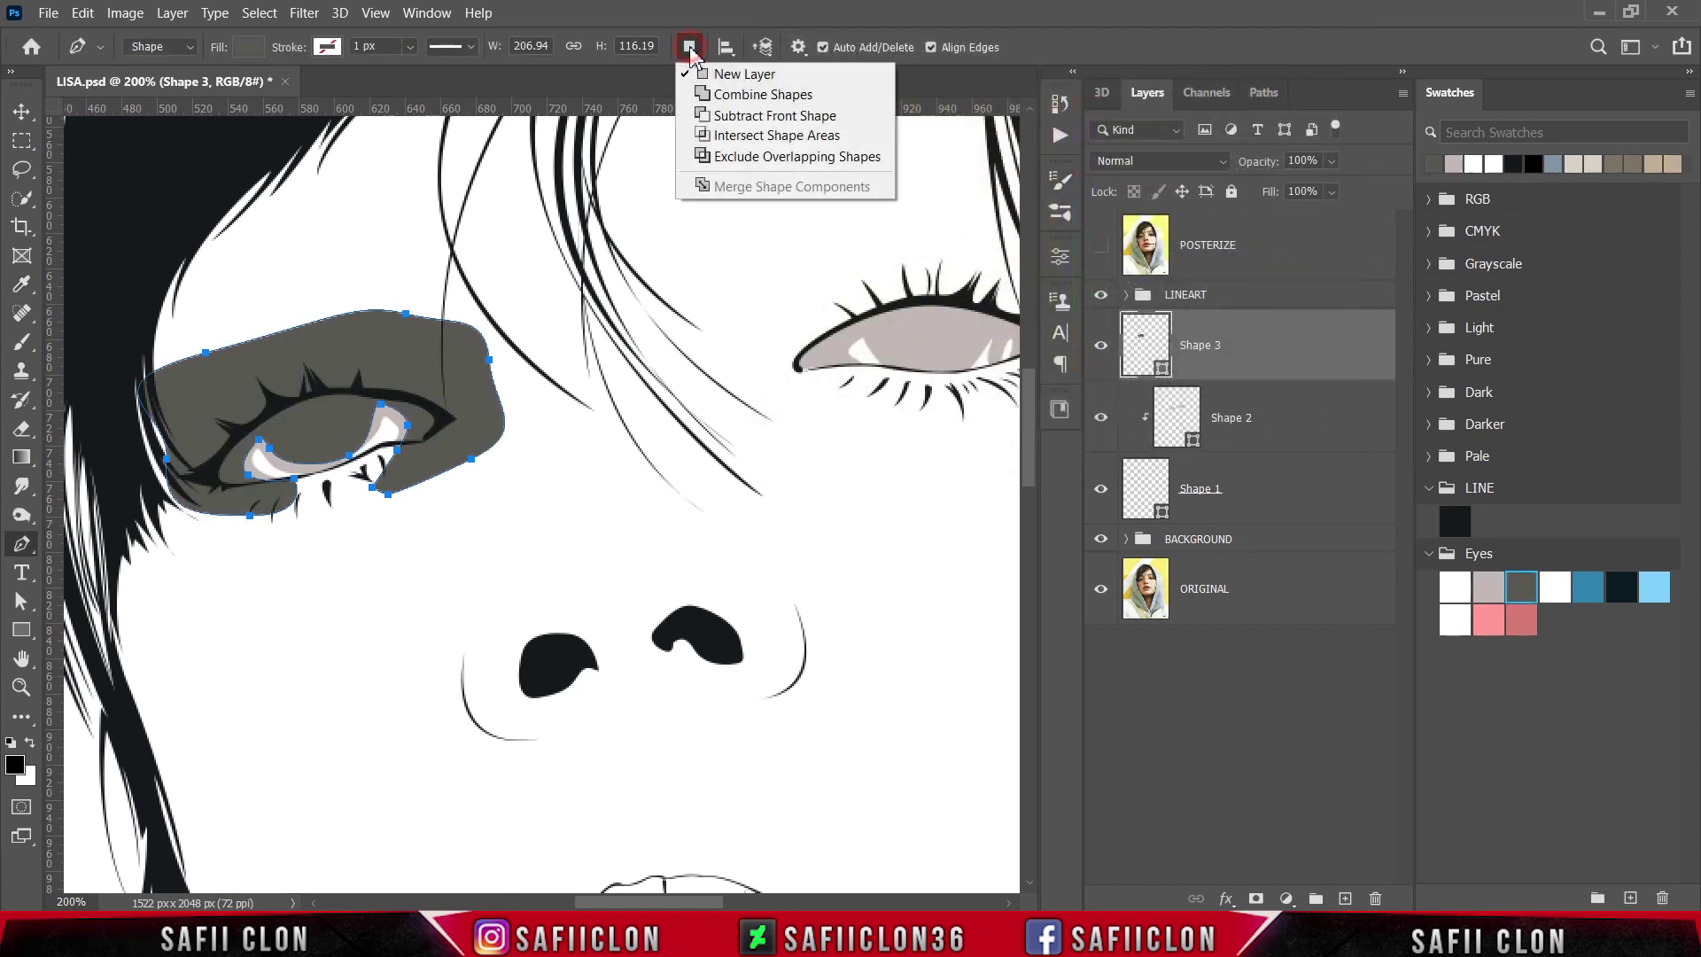
{"action": "left_click", "coordinate": [722, 95]}
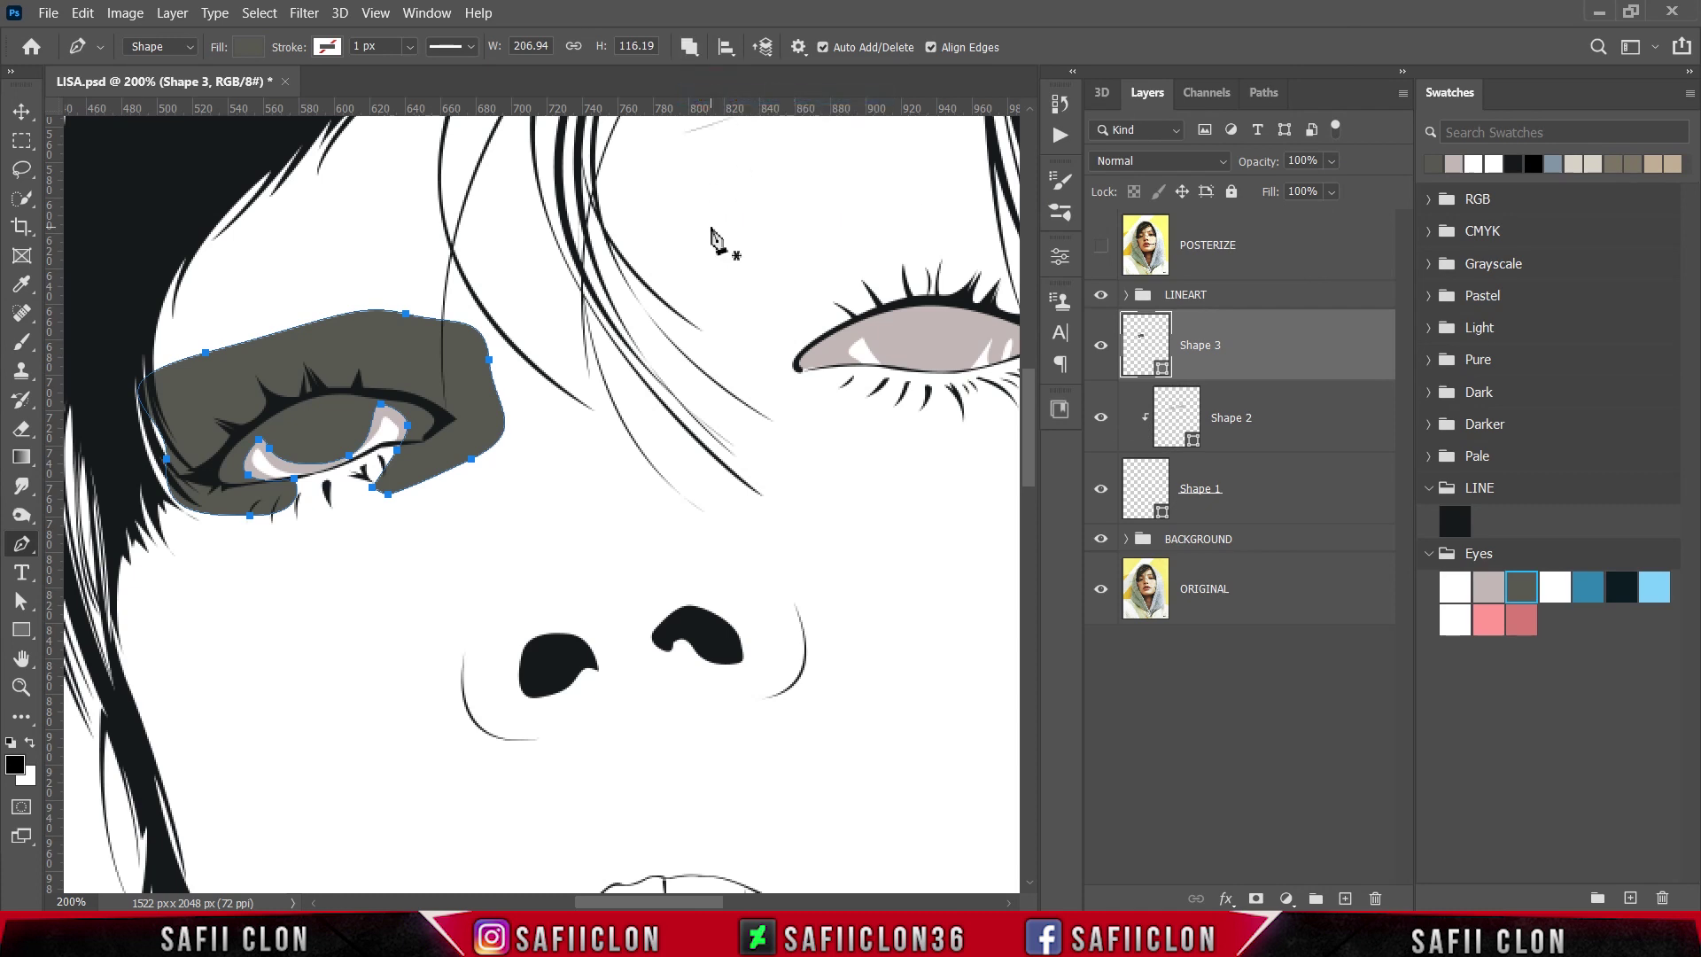
{"action": "left_click", "coordinate": [1099, 248]}
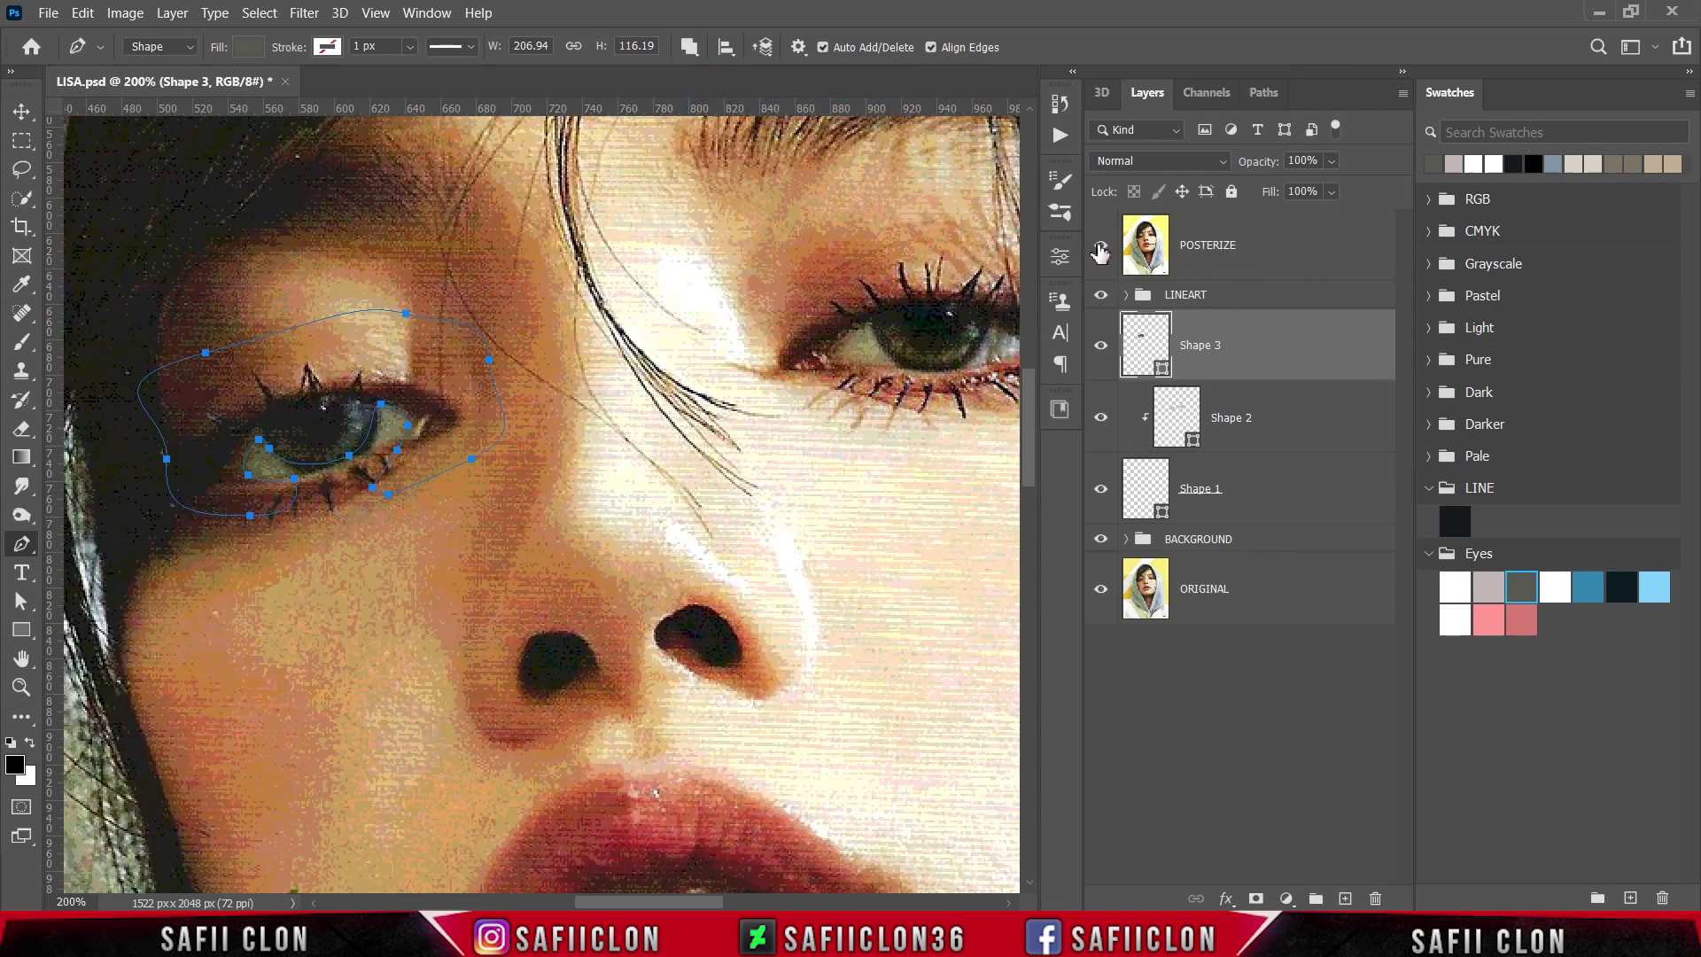
{"action": "left_click", "coordinate": [859, 366]}
{"action": "left_click", "coordinate": [842, 351]}
{"action": "left_click", "coordinate": [1102, 248]}
{"action": "left_click_drag", "start_coordinate": [866, 327], "coordinate": [990, 333]}
{"action": "left_click_drag", "start_coordinate": [715, 902], "coordinate": [746, 901]}
{"action": "left_click_drag", "start_coordinate": [803, 331], "coordinate": [804, 371]}
{"action": "left_click", "coordinate": [828, 358]}
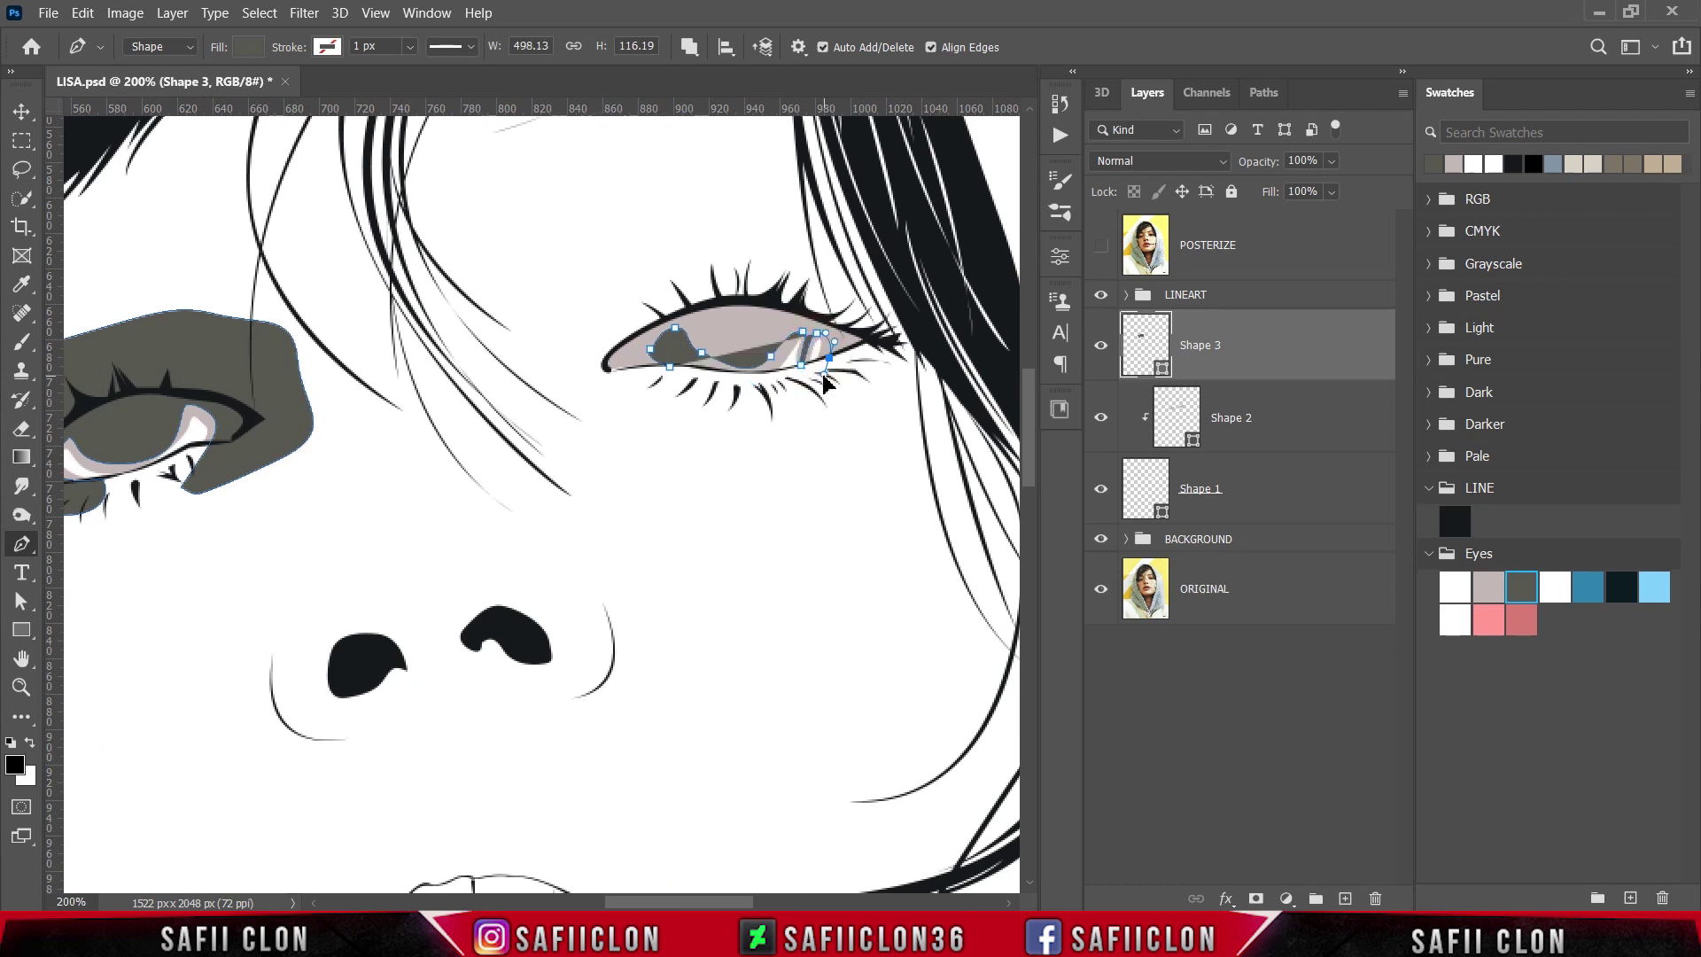
- Continue the Shape 3 path around the outside of the right-hand eye's upper lid and inner corner and close it
{"action": "left_click", "coordinate": [875, 338]}
{"action": "left_click", "coordinate": [783, 243]}
{"action": "left_click", "coordinate": [694, 257]}
{"action": "left_click", "coordinate": [601, 292]}
{"action": "left_click", "coordinate": [540, 379]}
{"action": "left_click", "coordinate": [627, 421]}
{"action": "left_click", "coordinate": [685, 401]}
{"action": "left_click", "coordinate": [669, 368]}
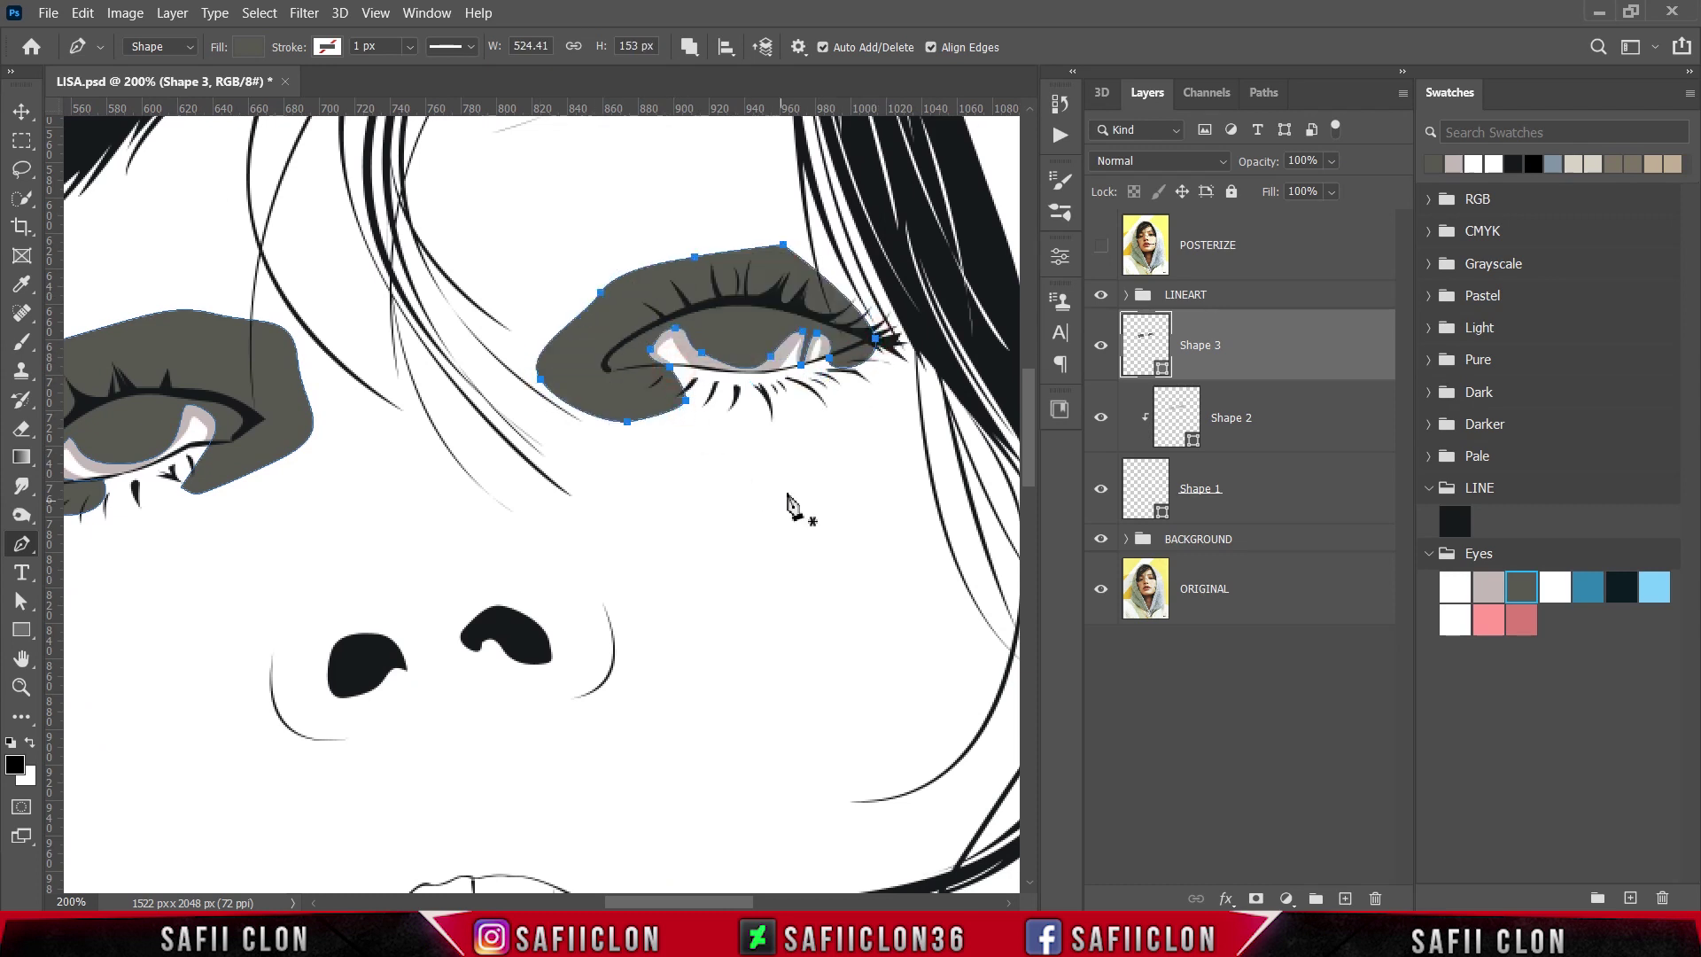
- Clip the dark grey Shape 3 layer to the Shape 1 eye openings
{"action": "right_click", "coordinate": [1269, 340]}
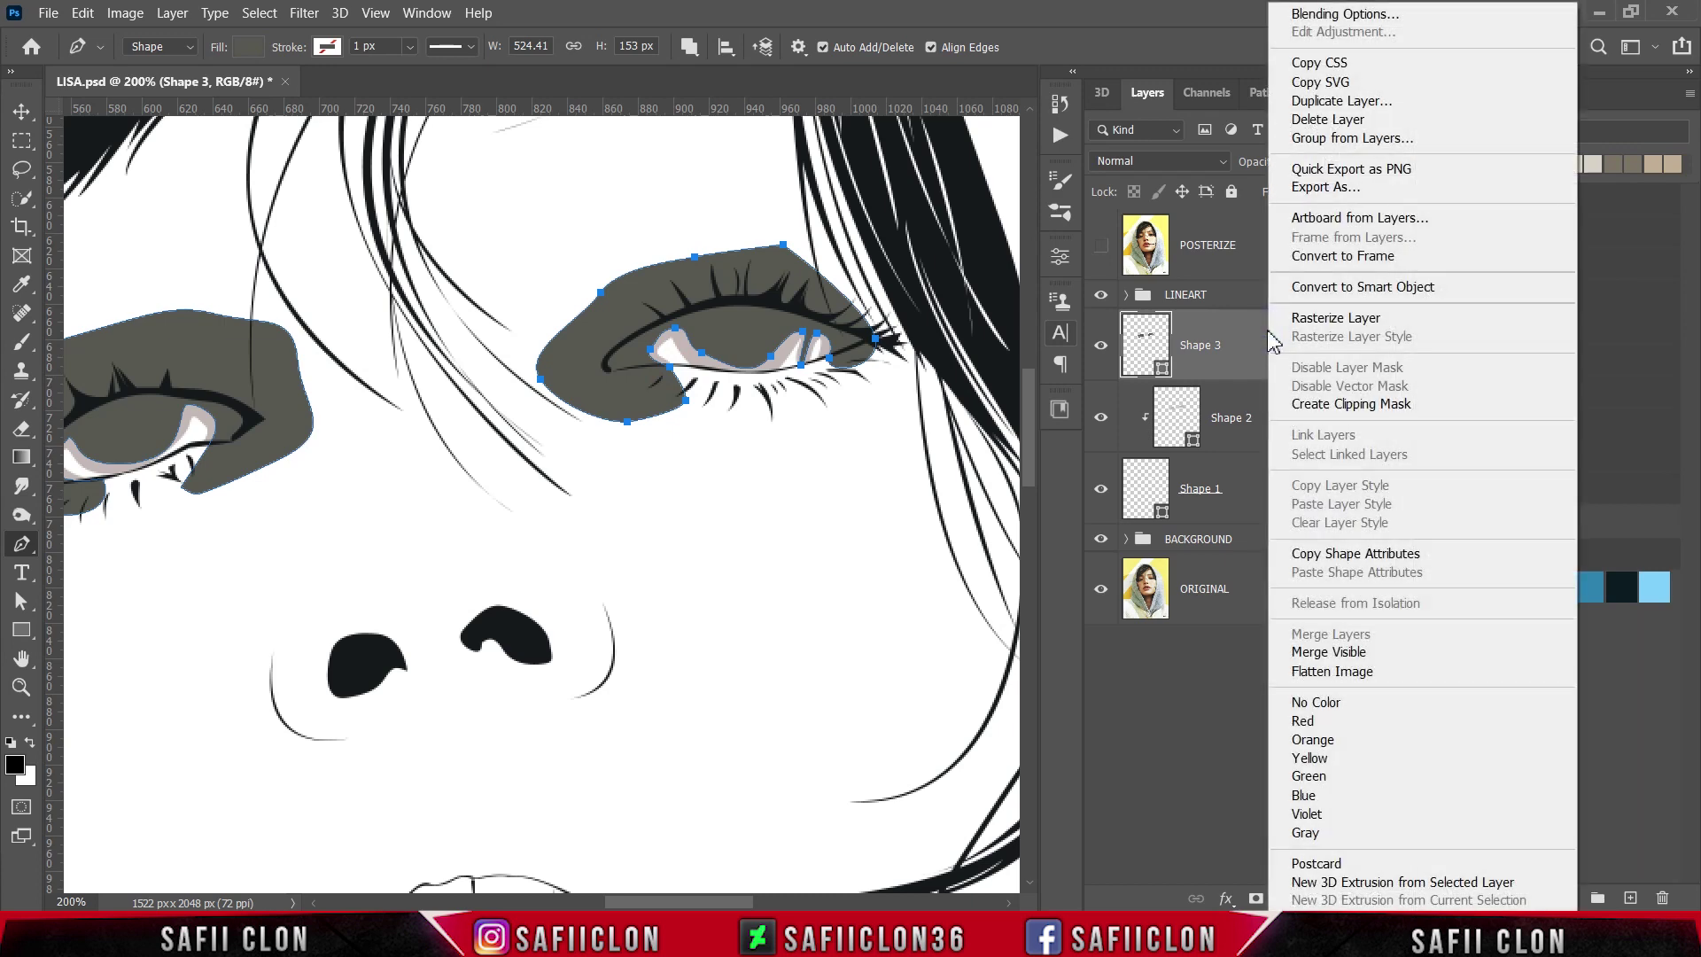
{"action": "left_click", "coordinate": [1322, 405]}
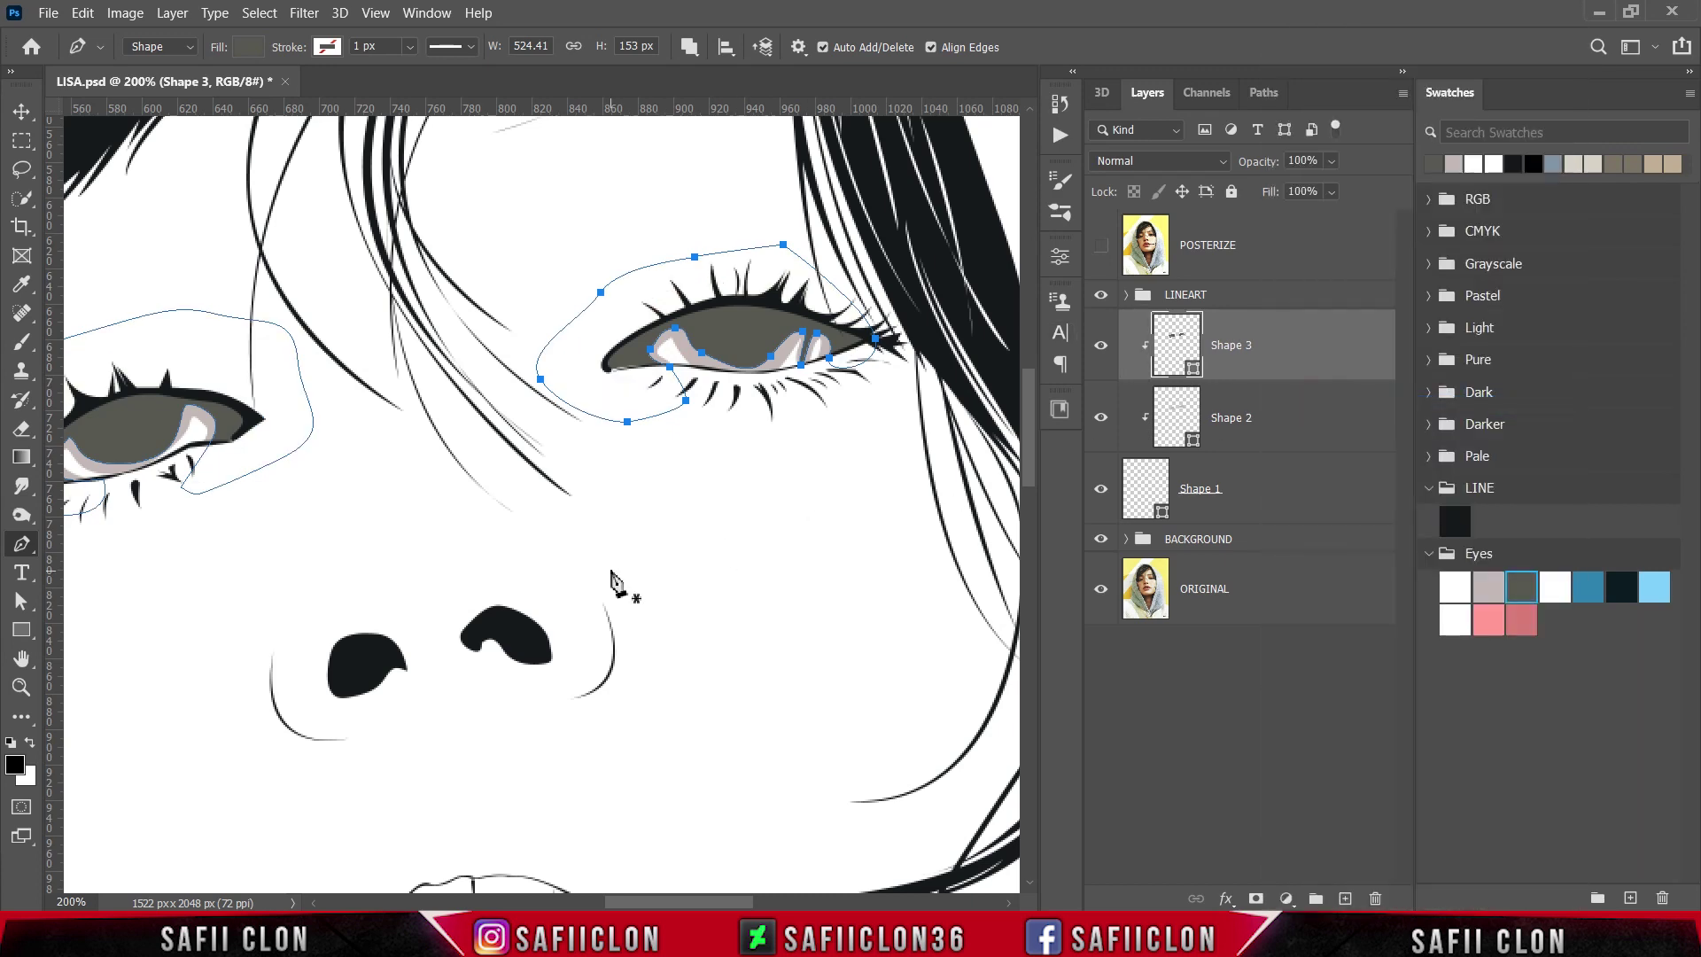
{"action": "key", "text": "ctrl+minus"}
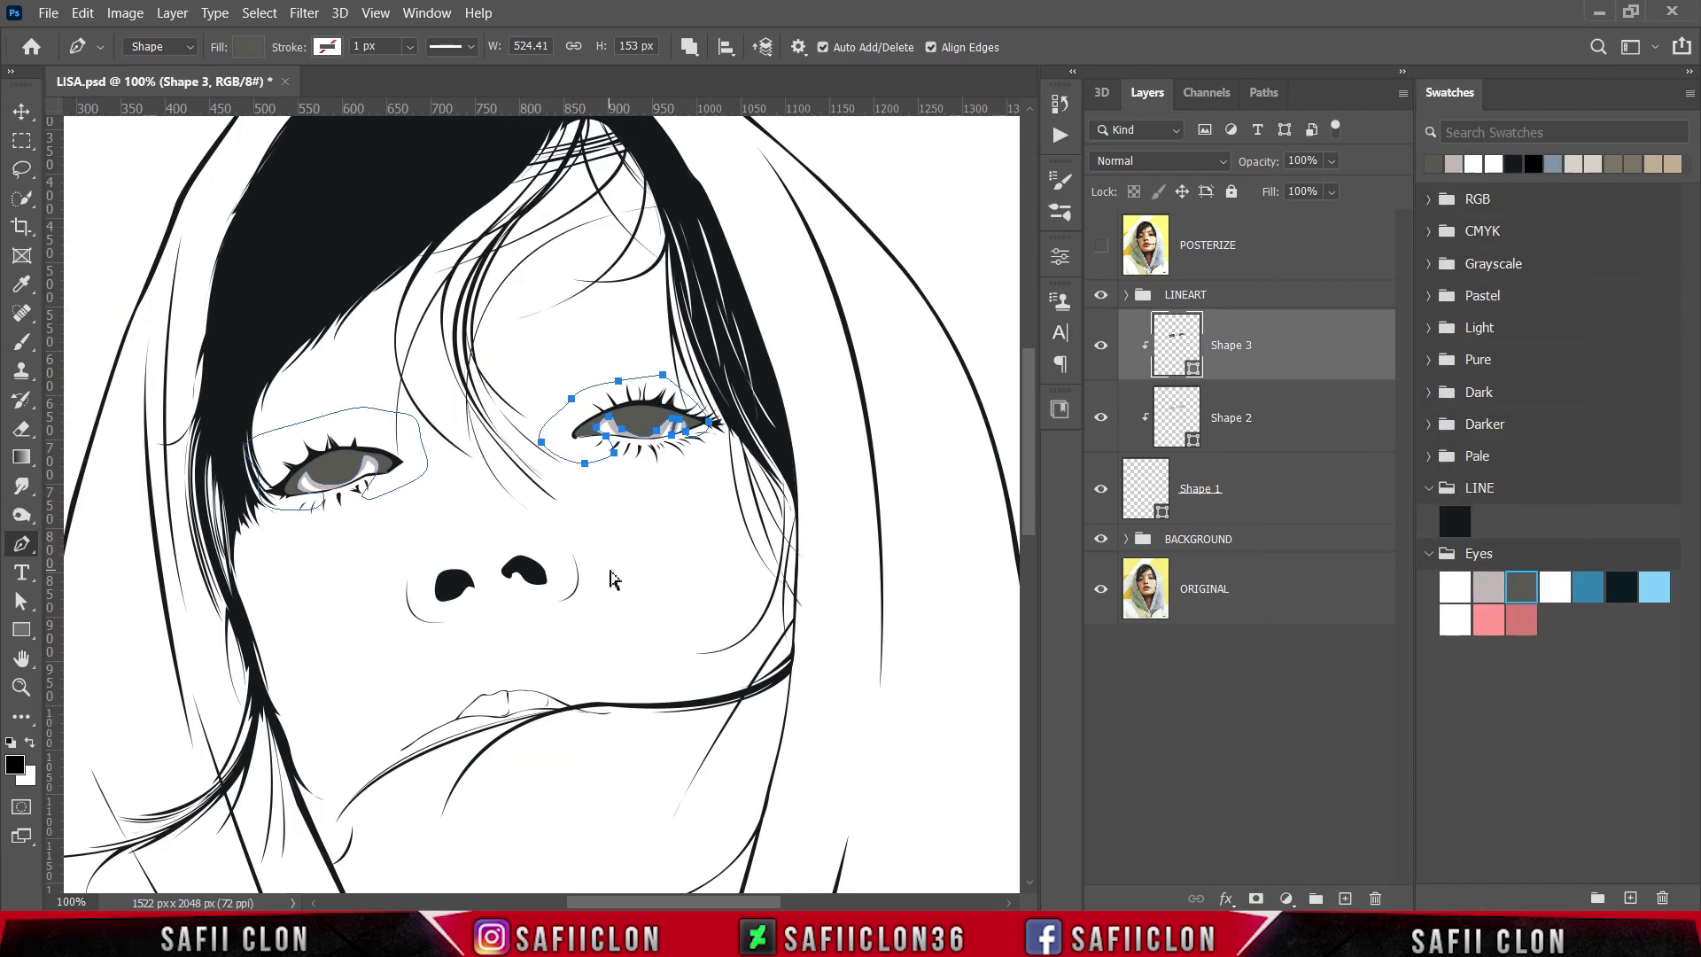
{"action": "key", "text": "ctrl+plus"}
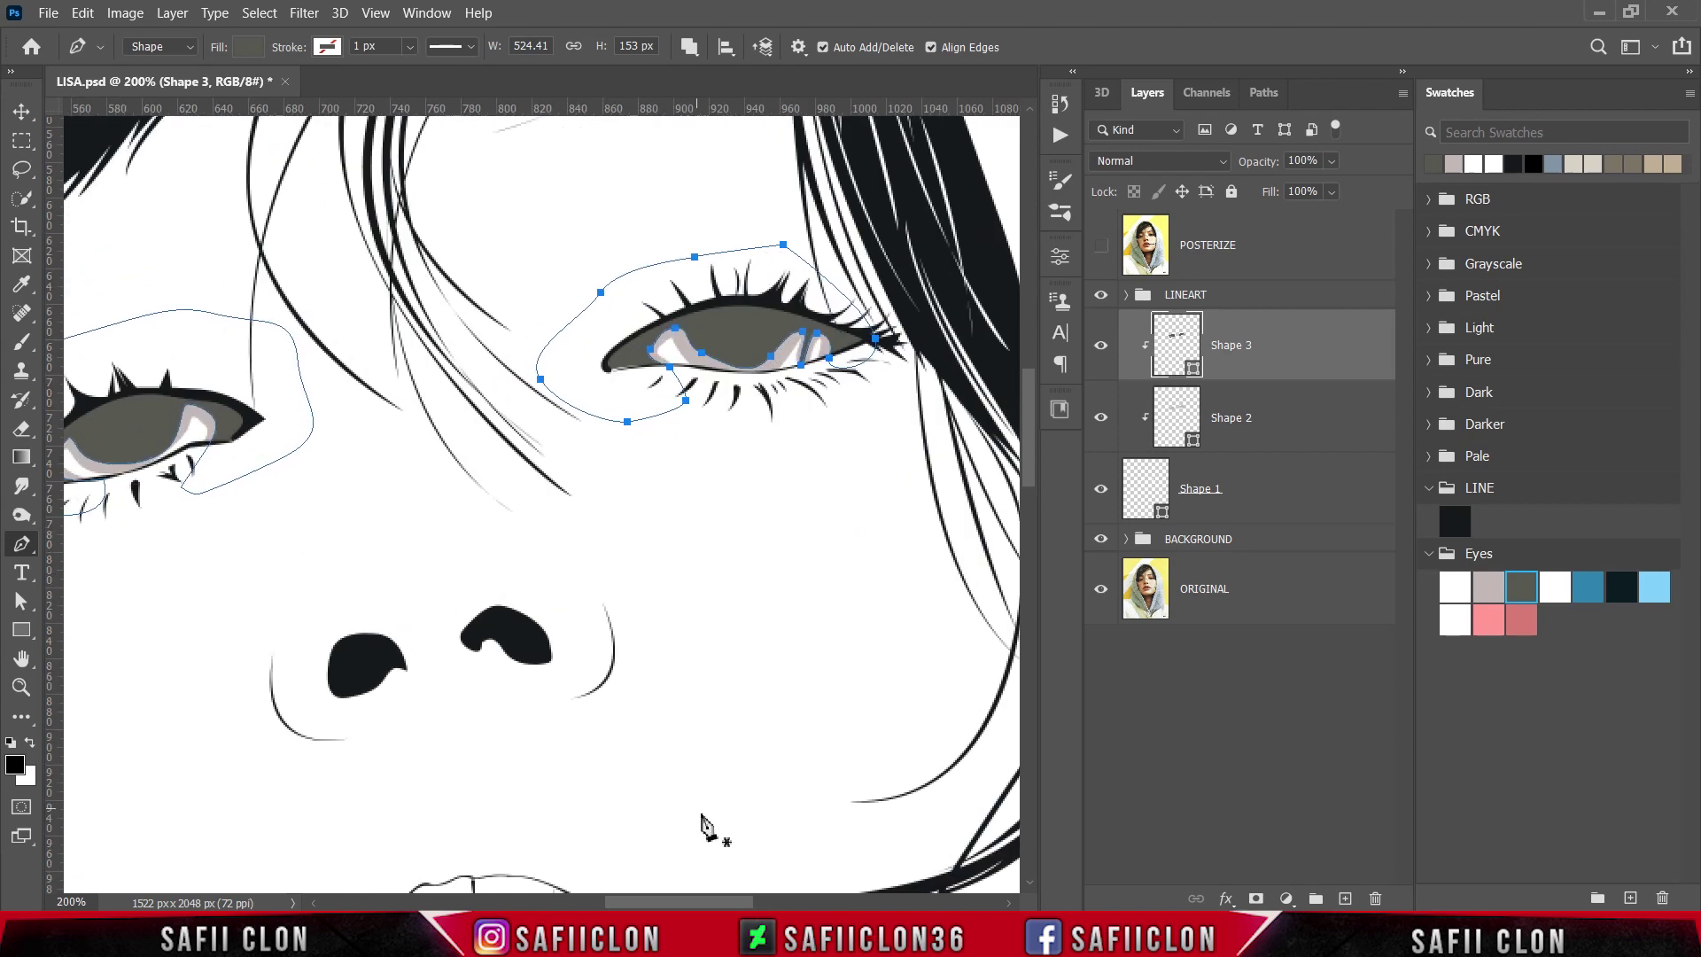
{"action": "left_click_drag", "start_coordinate": [719, 901], "coordinate": [693, 902]}
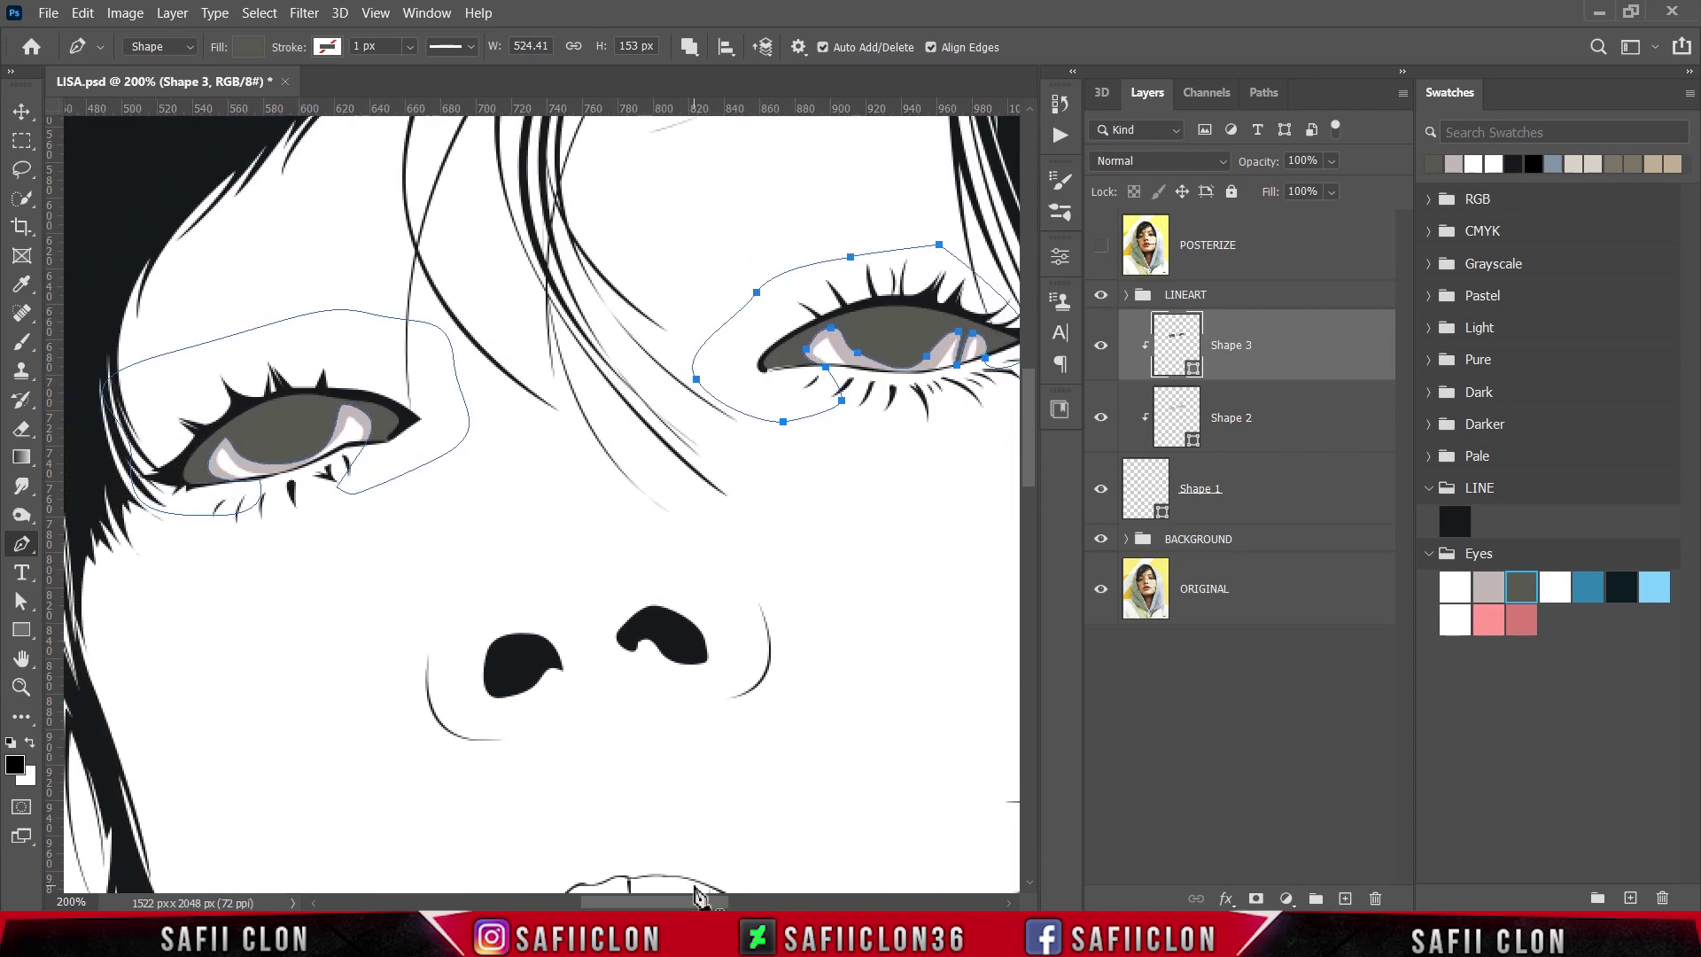
- Using New Layer, start a deeper shadow shape on the left-hand eye, tracing its inner edge under the upper lid to the inner corner
{"action": "left_click", "coordinate": [691, 51]}
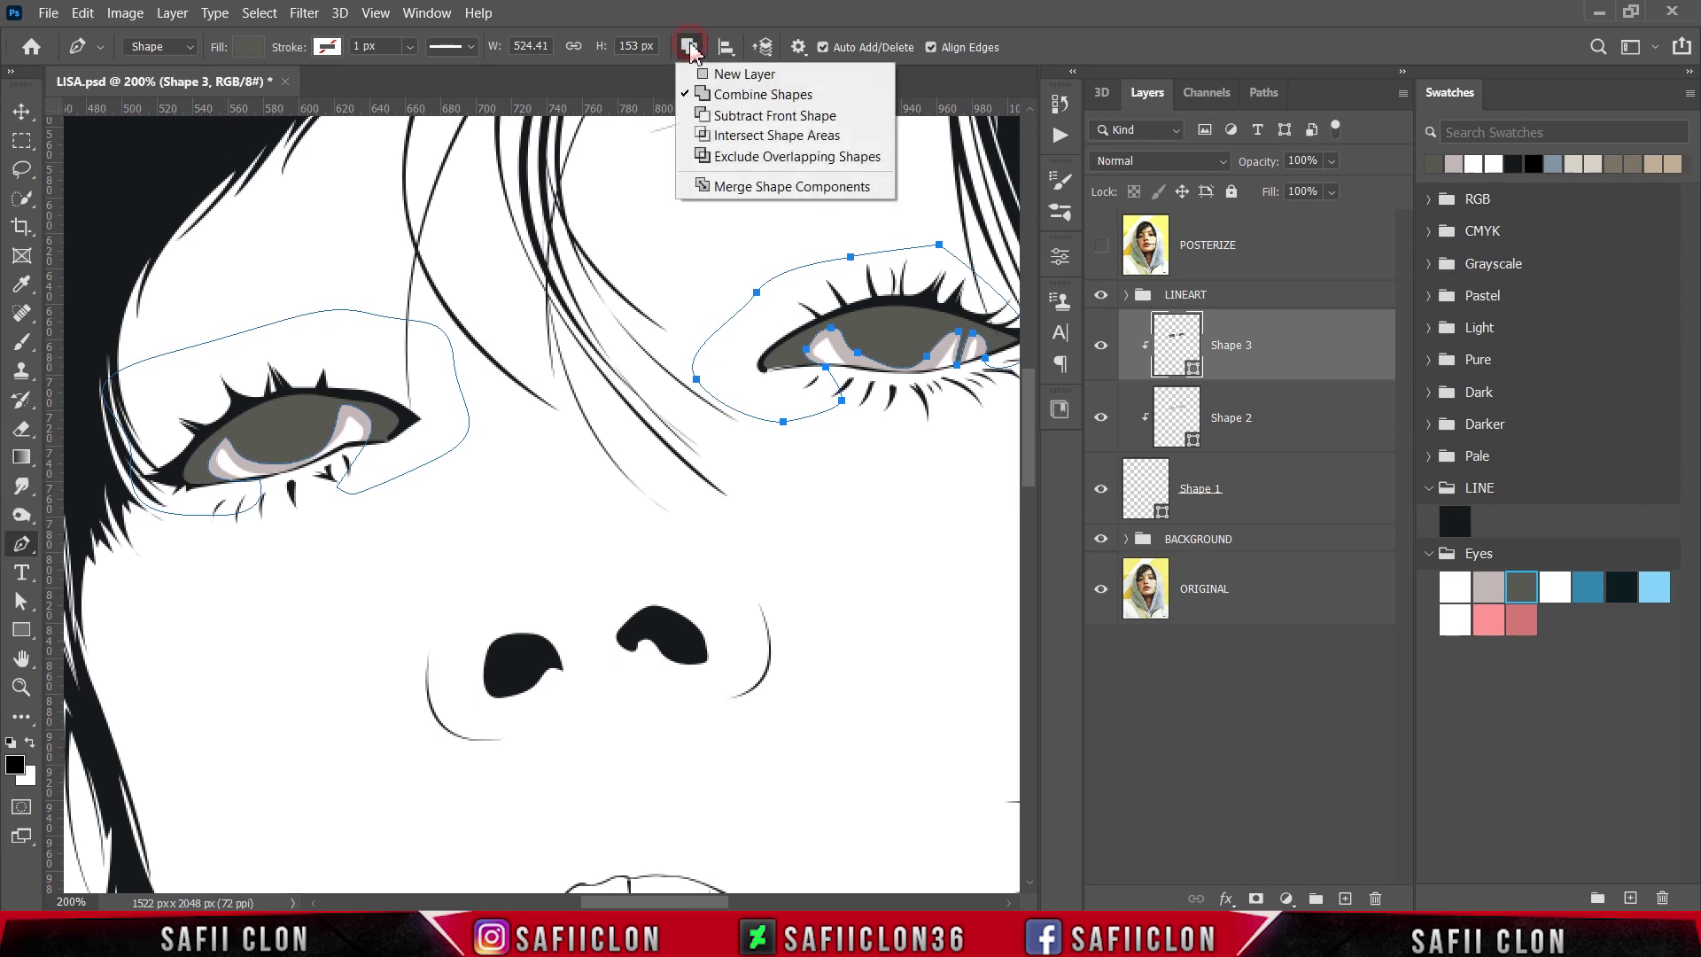
{"action": "left_click", "coordinate": [730, 68]}
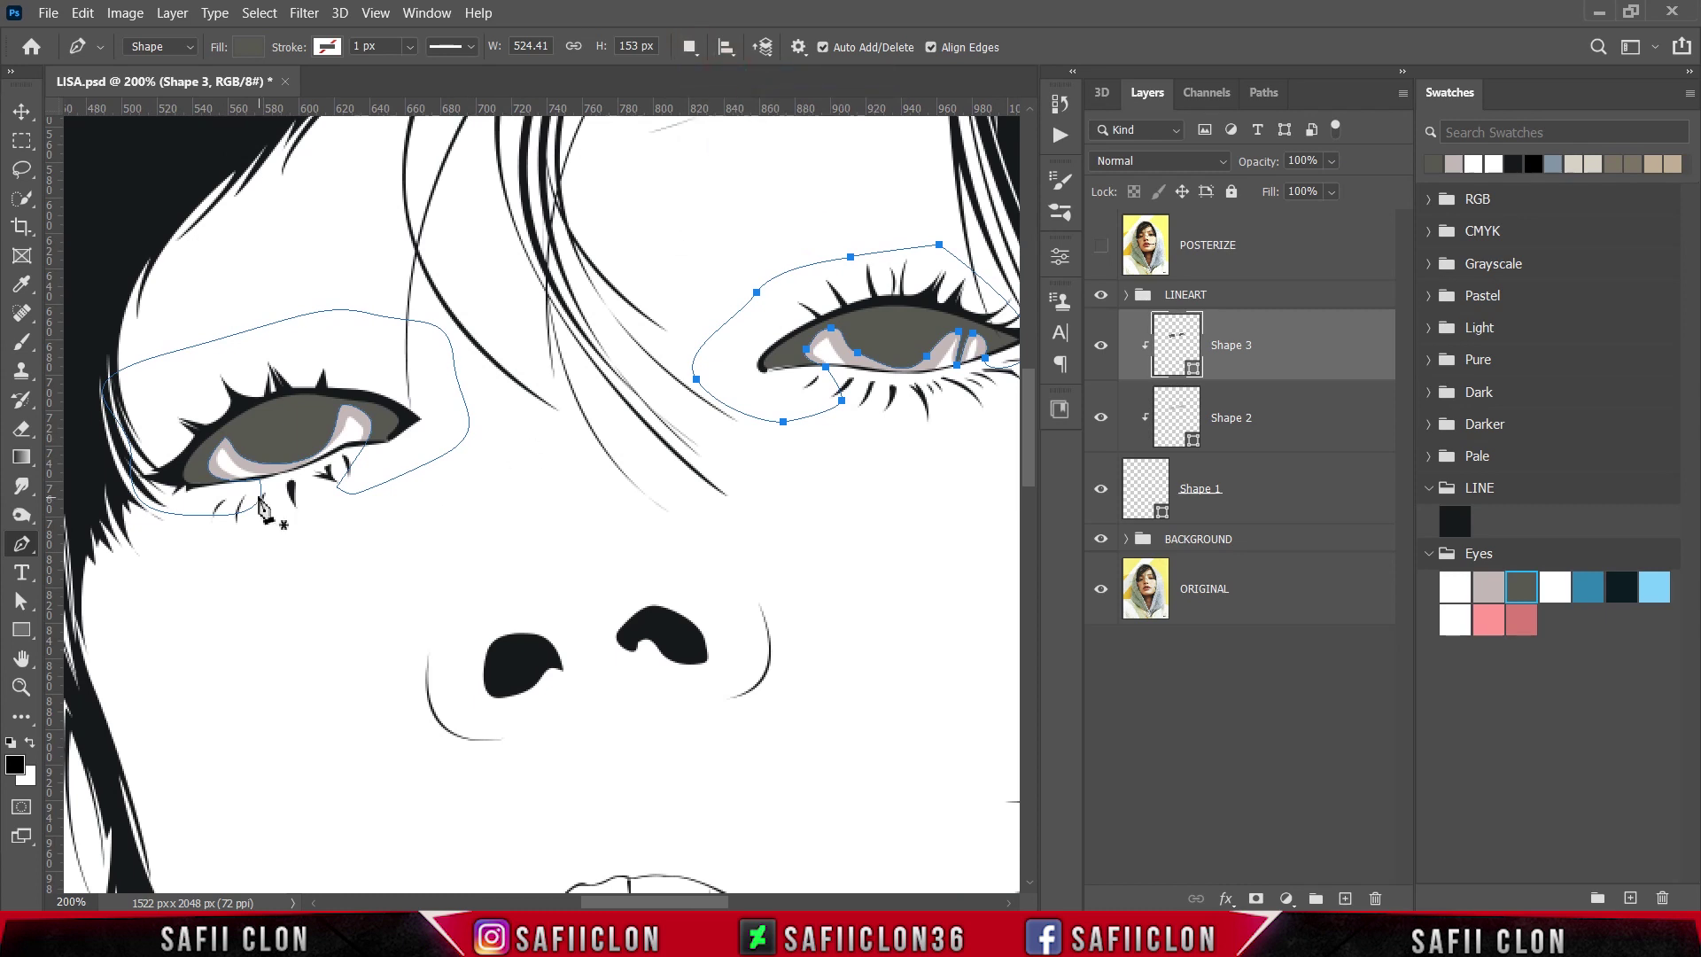
{"action": "left_click", "coordinate": [230, 487]}
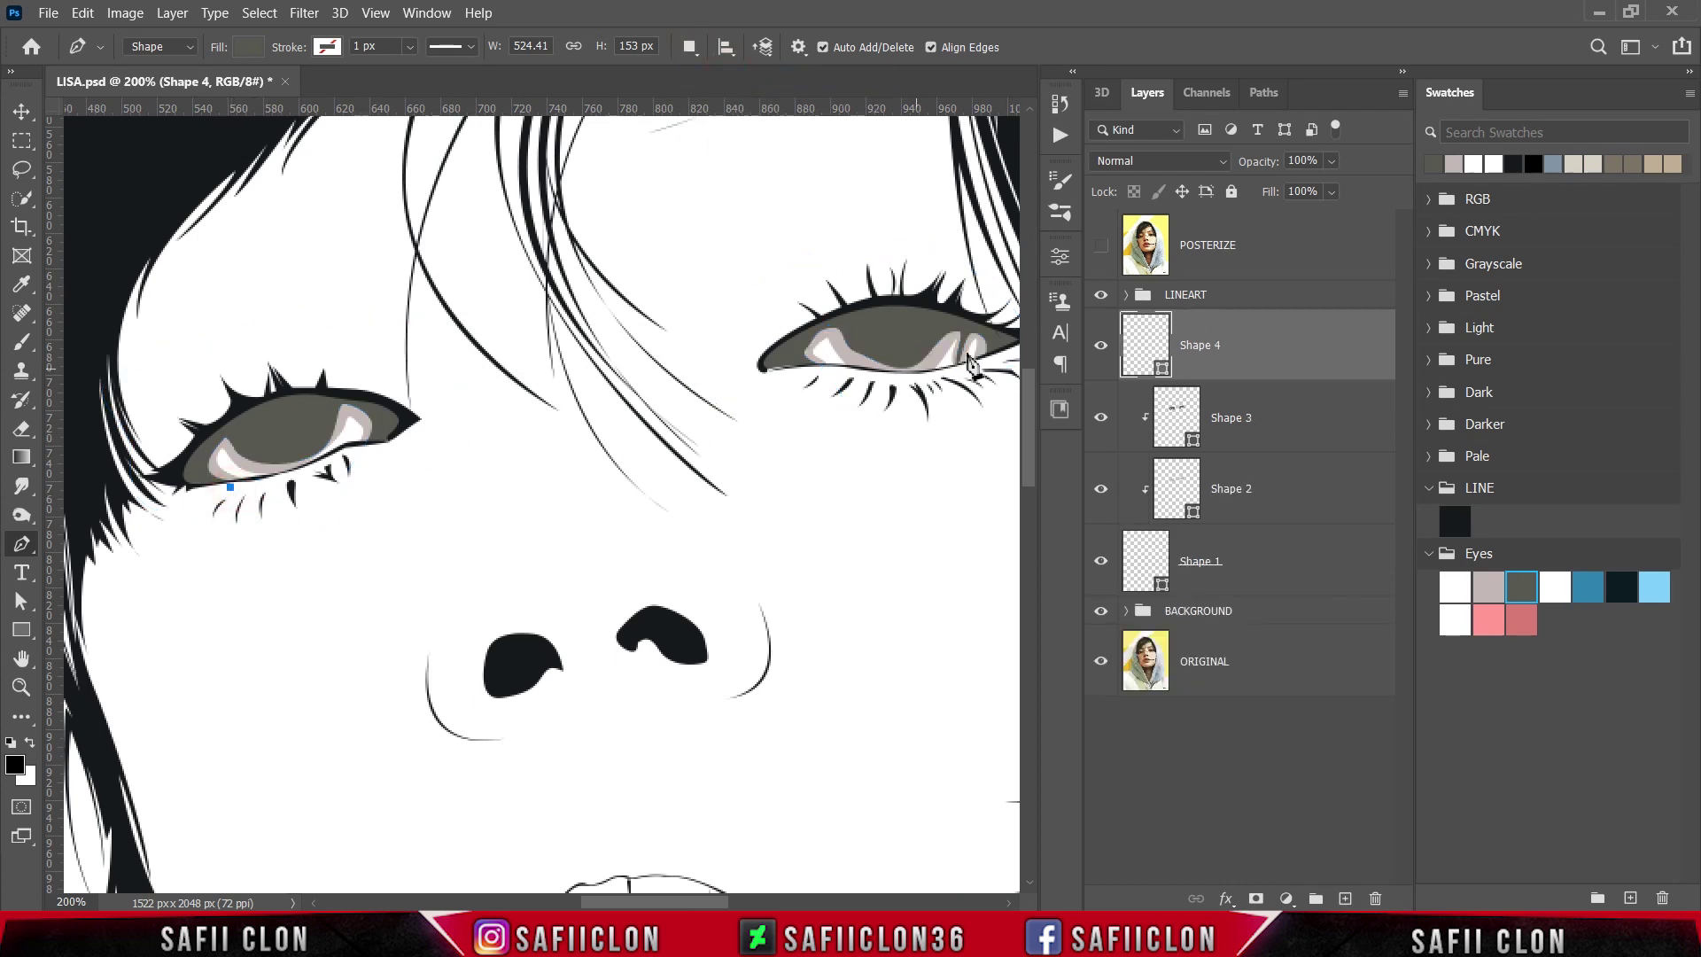
{"action": "left_click", "coordinate": [1101, 245]}
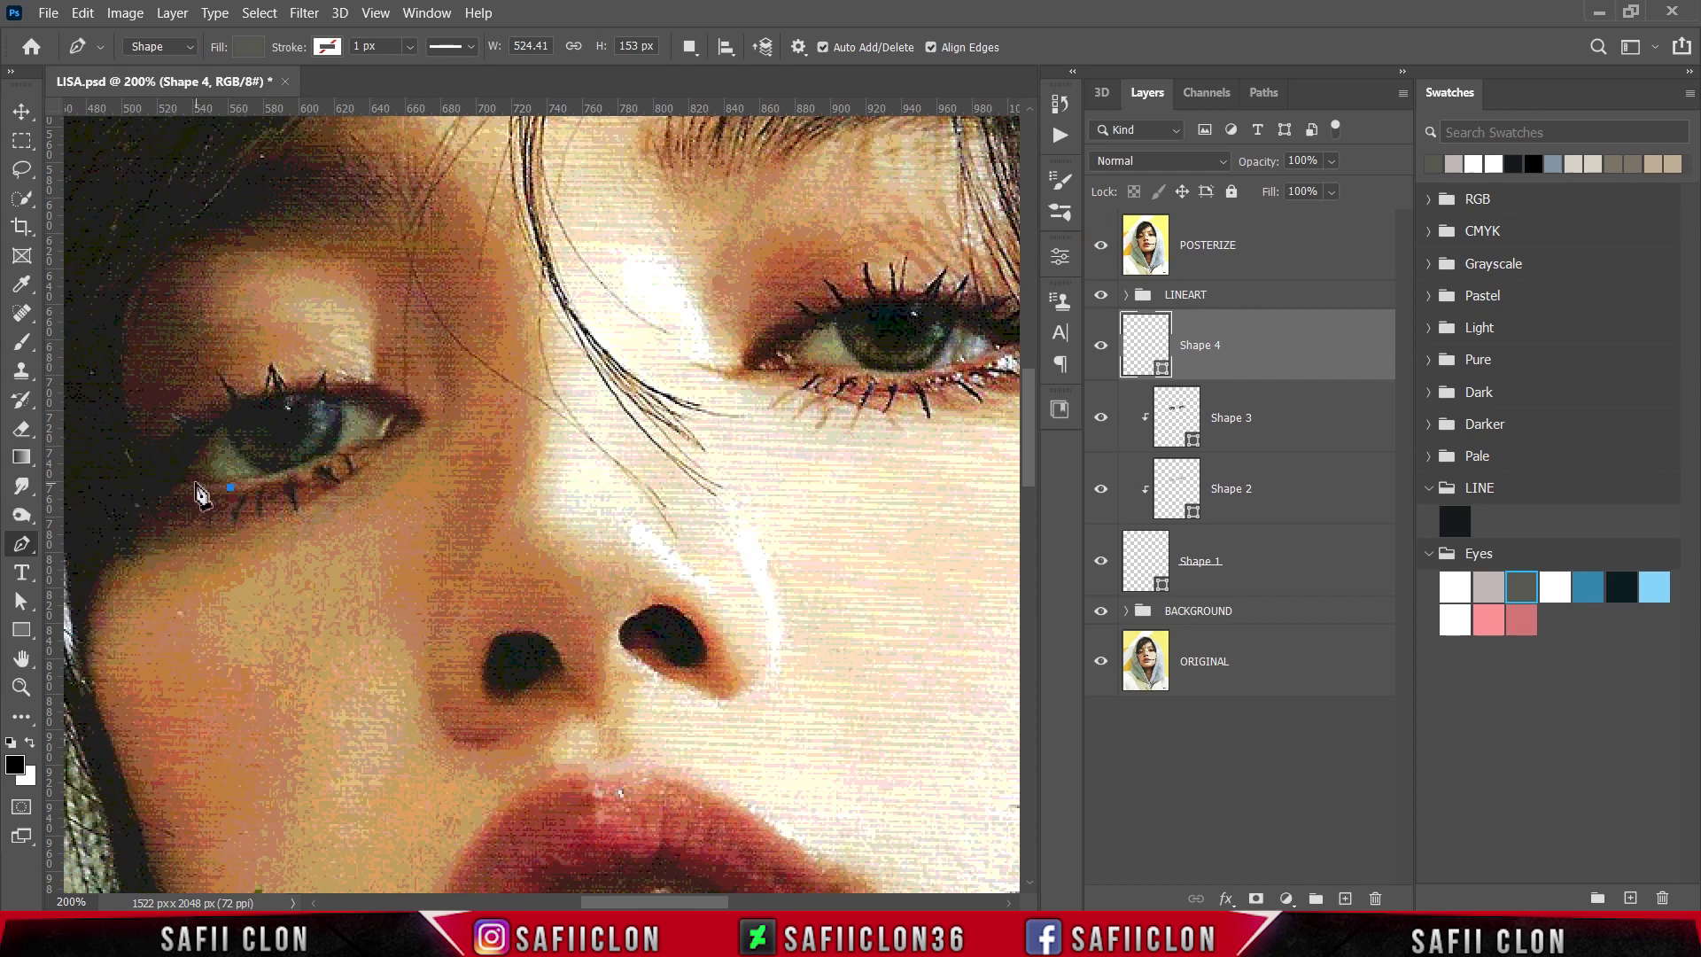
{"action": "left_click_drag", "start_coordinate": [192, 476], "coordinate": [348, 406]}
{"action": "left_click", "coordinate": [1100, 245]}
{"action": "left_click_drag", "start_coordinate": [376, 417], "coordinate": [329, 481]}
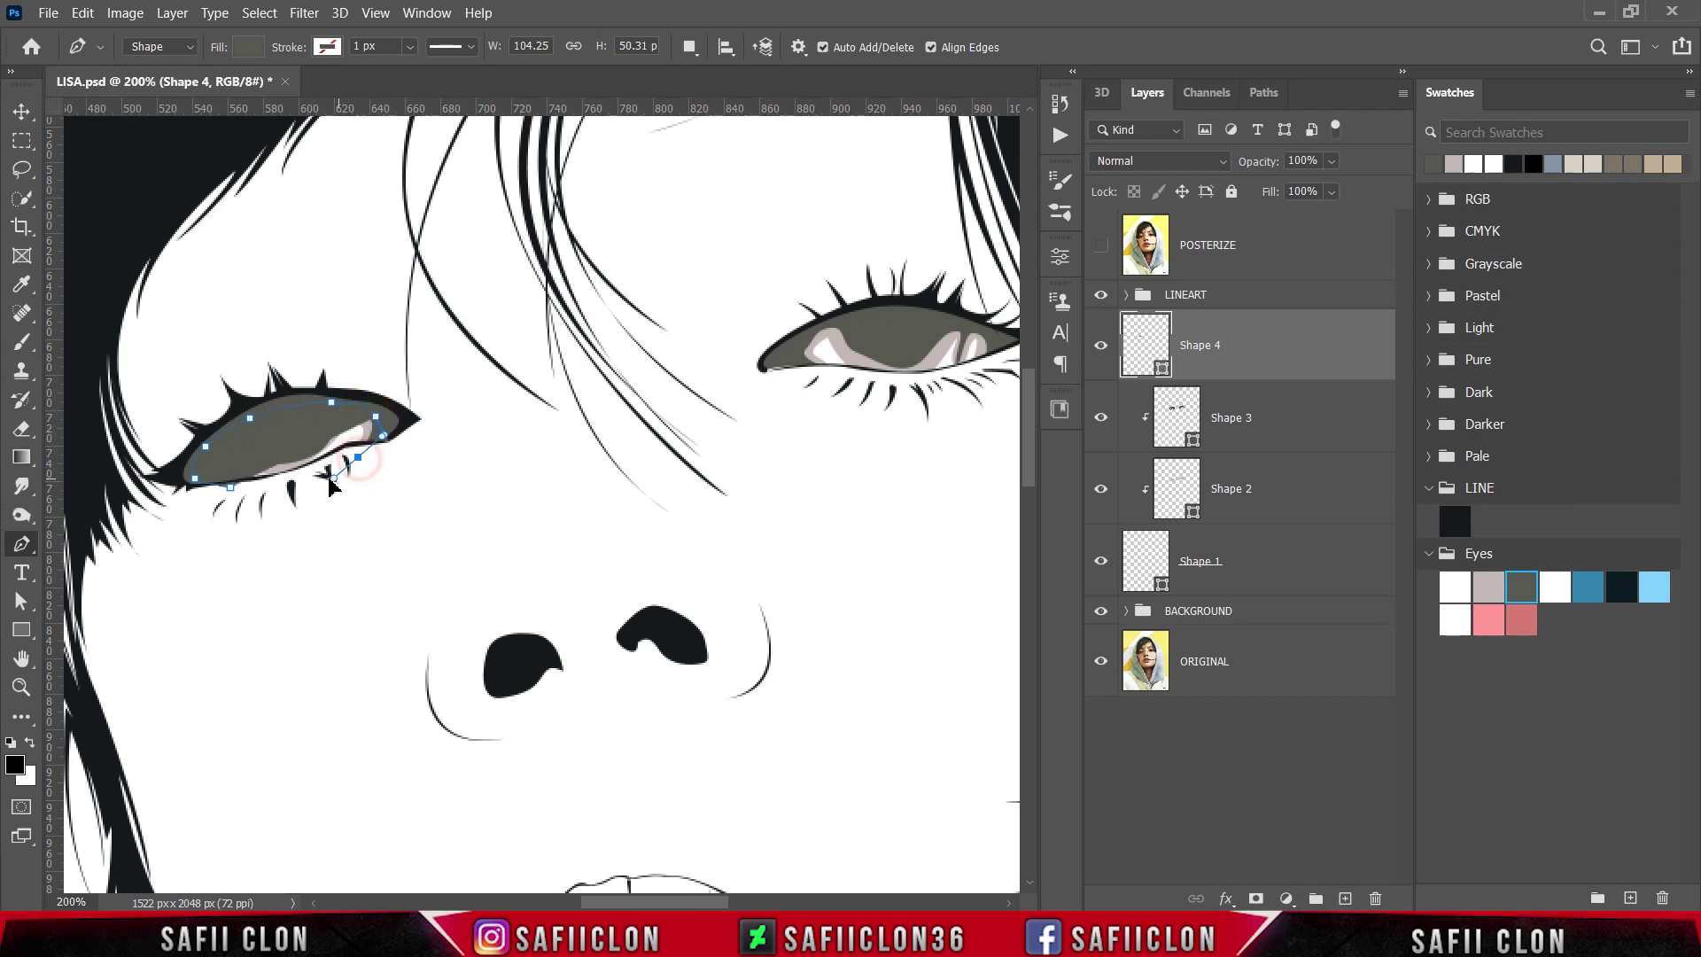
- Extend the Shape 4 path around the outside of the left-hand eye and close it at about 209 × 127 px
{"action": "left_click_drag", "start_coordinate": [439, 395], "coordinate": [421, 372]}
{"action": "left_click_drag", "start_coordinate": [273, 317], "coordinate": [237, 317]}
{"action": "left_click_drag", "start_coordinate": [189, 347], "coordinate": [165, 363]}
{"action": "left_click_drag", "start_coordinate": [106, 413], "coordinate": [98, 432]}
{"action": "left_click_drag", "start_coordinate": [104, 499], "coordinate": [214, 541]}
{"action": "left_click_drag", "start_coordinate": [234, 527], "coordinate": [238, 517]}
{"action": "left_click", "coordinate": [230, 488]}
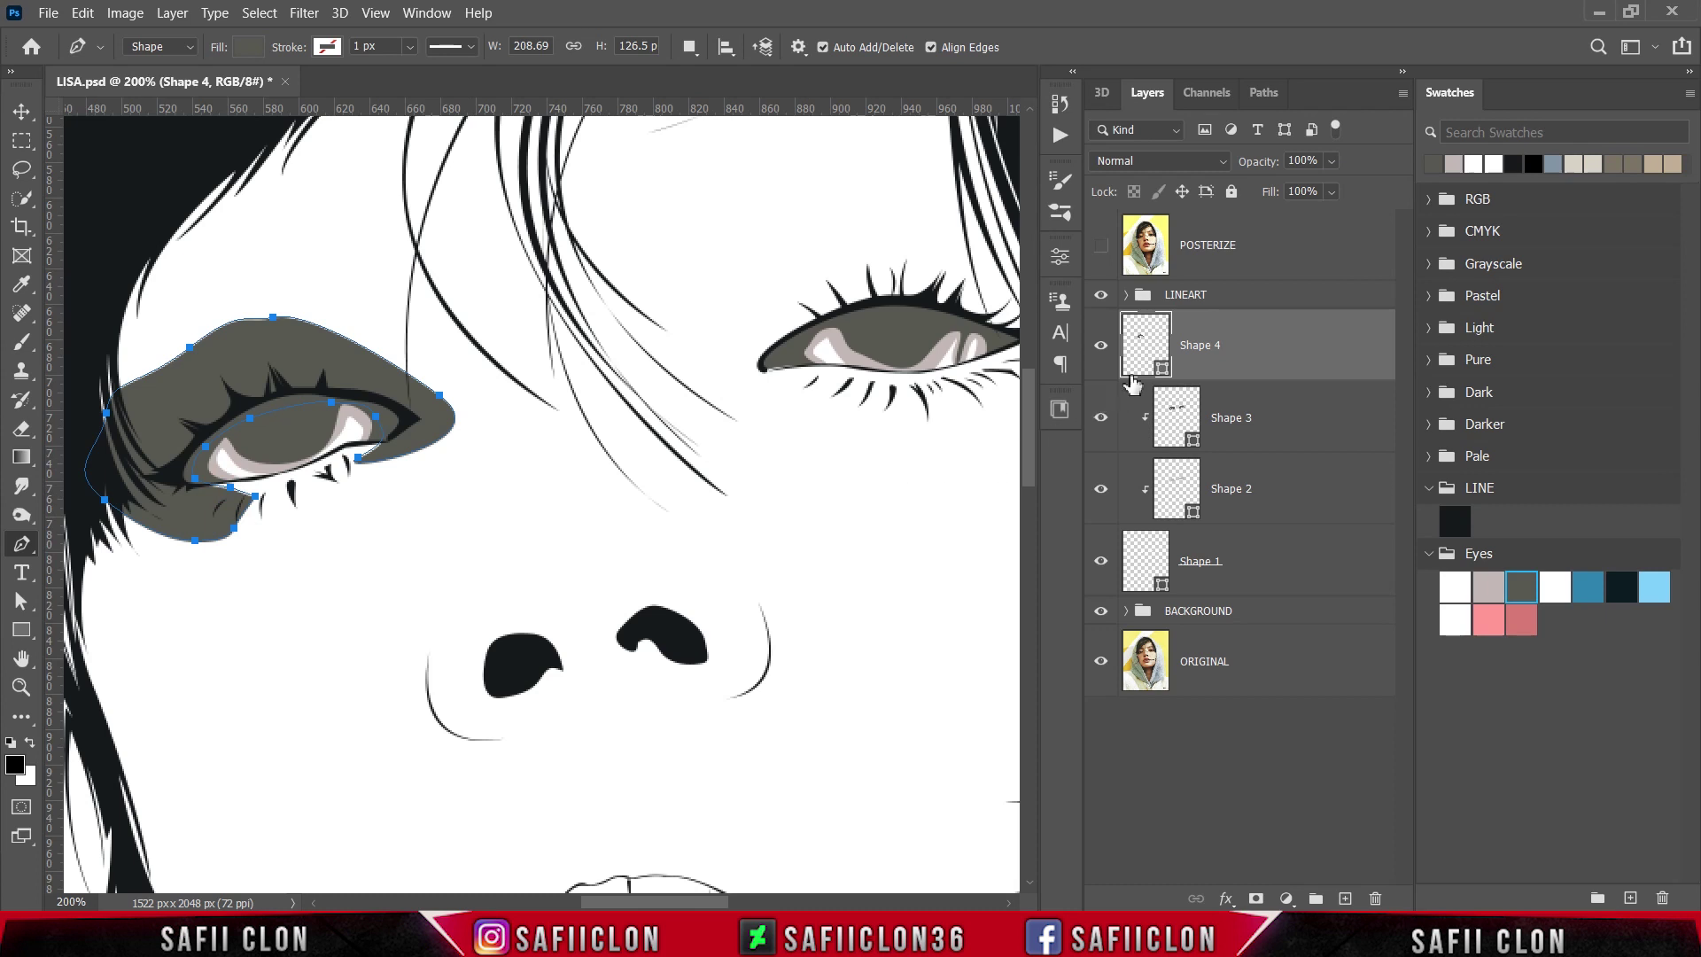
- Darken the Shape 4 fill colour to 383934
{"action": "double_click", "coordinate": [1163, 375]}
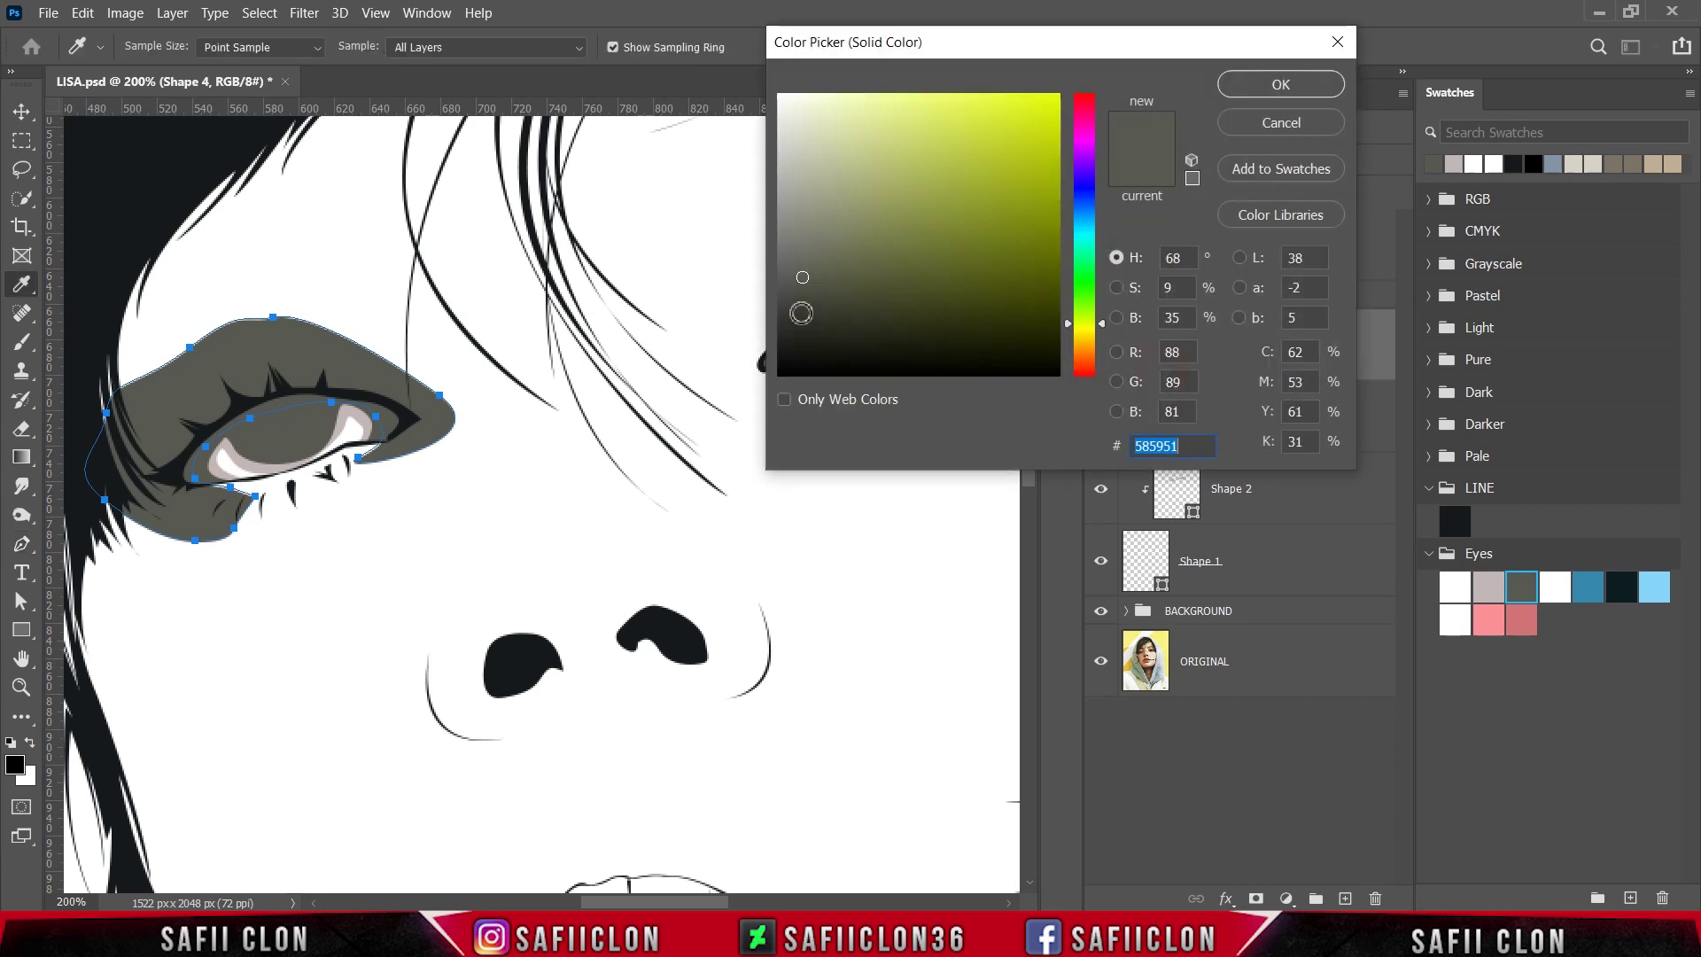
{"action": "left_click", "coordinate": [800, 294]}
{"action": "left_click_drag", "start_coordinate": [797, 295], "coordinate": [802, 314]}
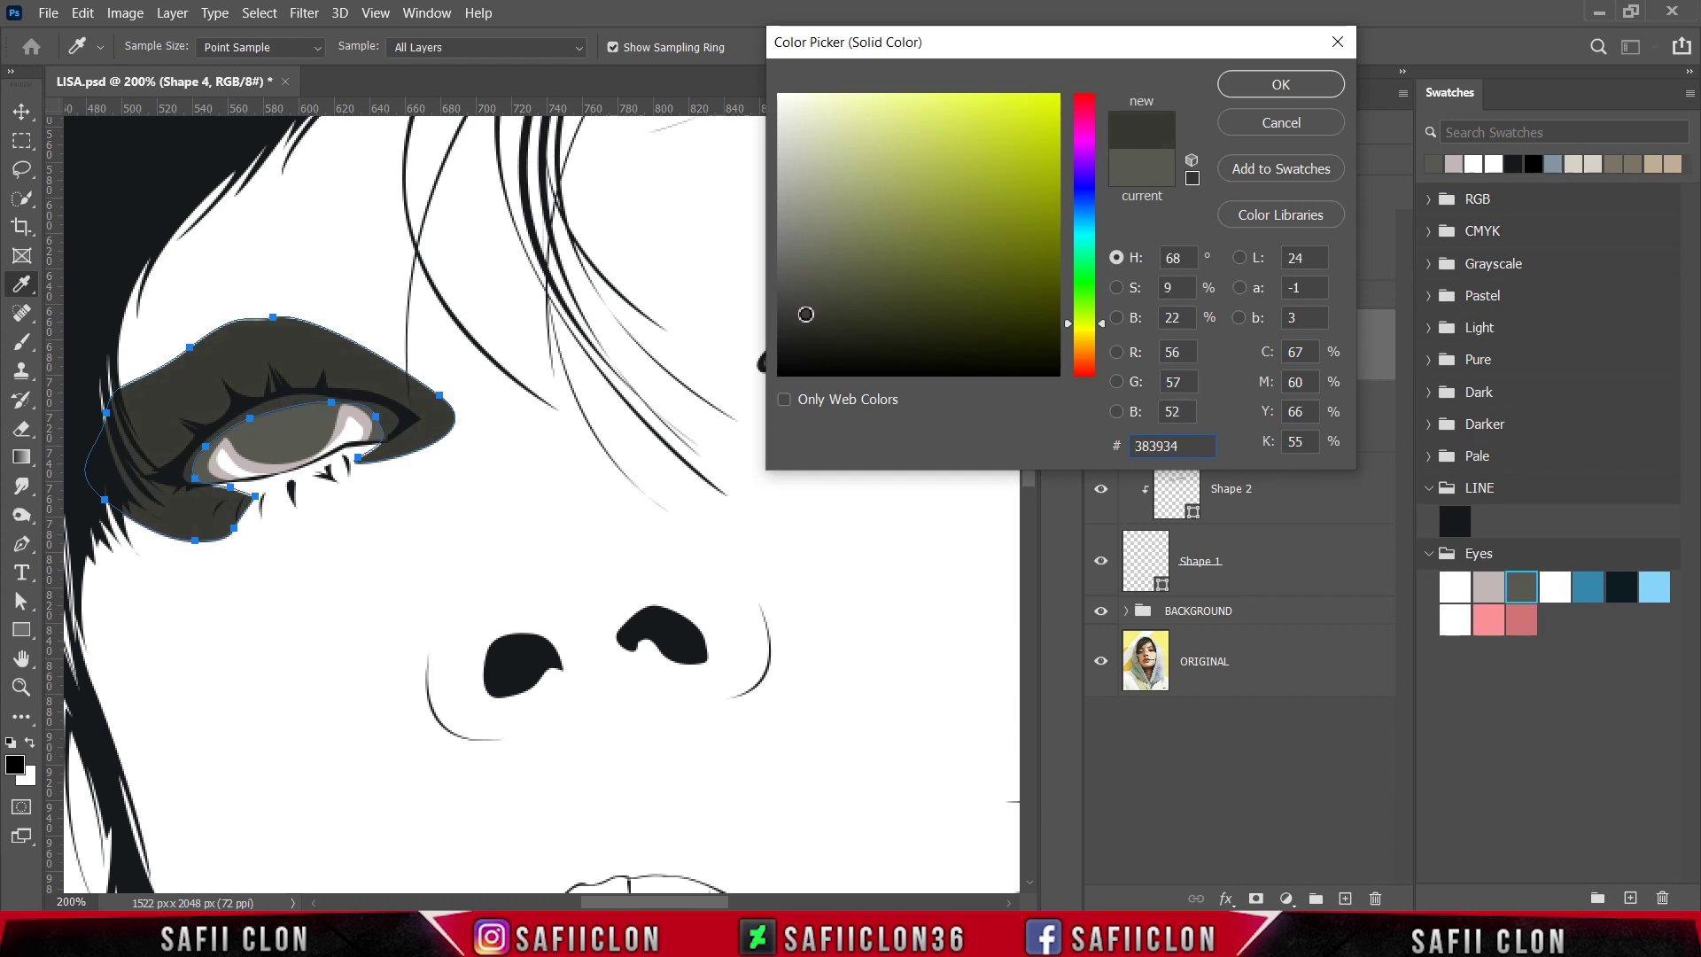
{"action": "left_click", "coordinate": [1273, 85]}
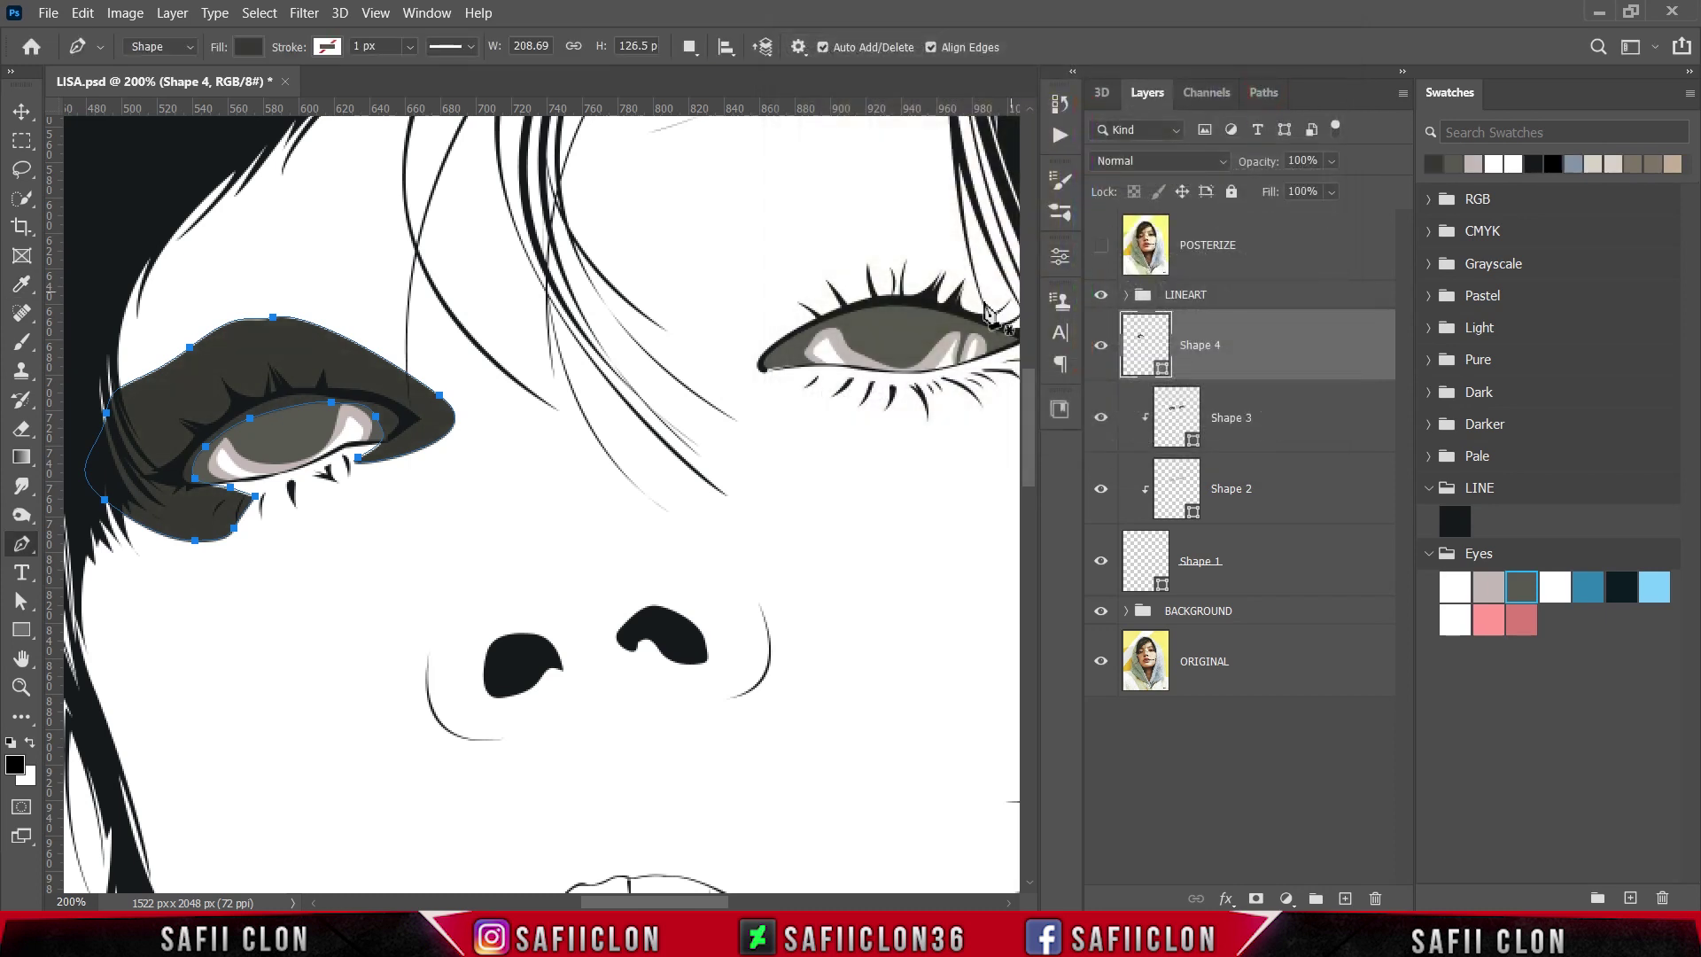
- Using Combine Shapes, start the Shape 4 shadow on the right-hand eye, tracing from the inner corner under the upper lid against the POSTERIZE reference
{"action": "left_click", "coordinate": [689, 46]}
{"action": "left_click", "coordinate": [715, 96]}
{"action": "left_click", "coordinate": [811, 371]}
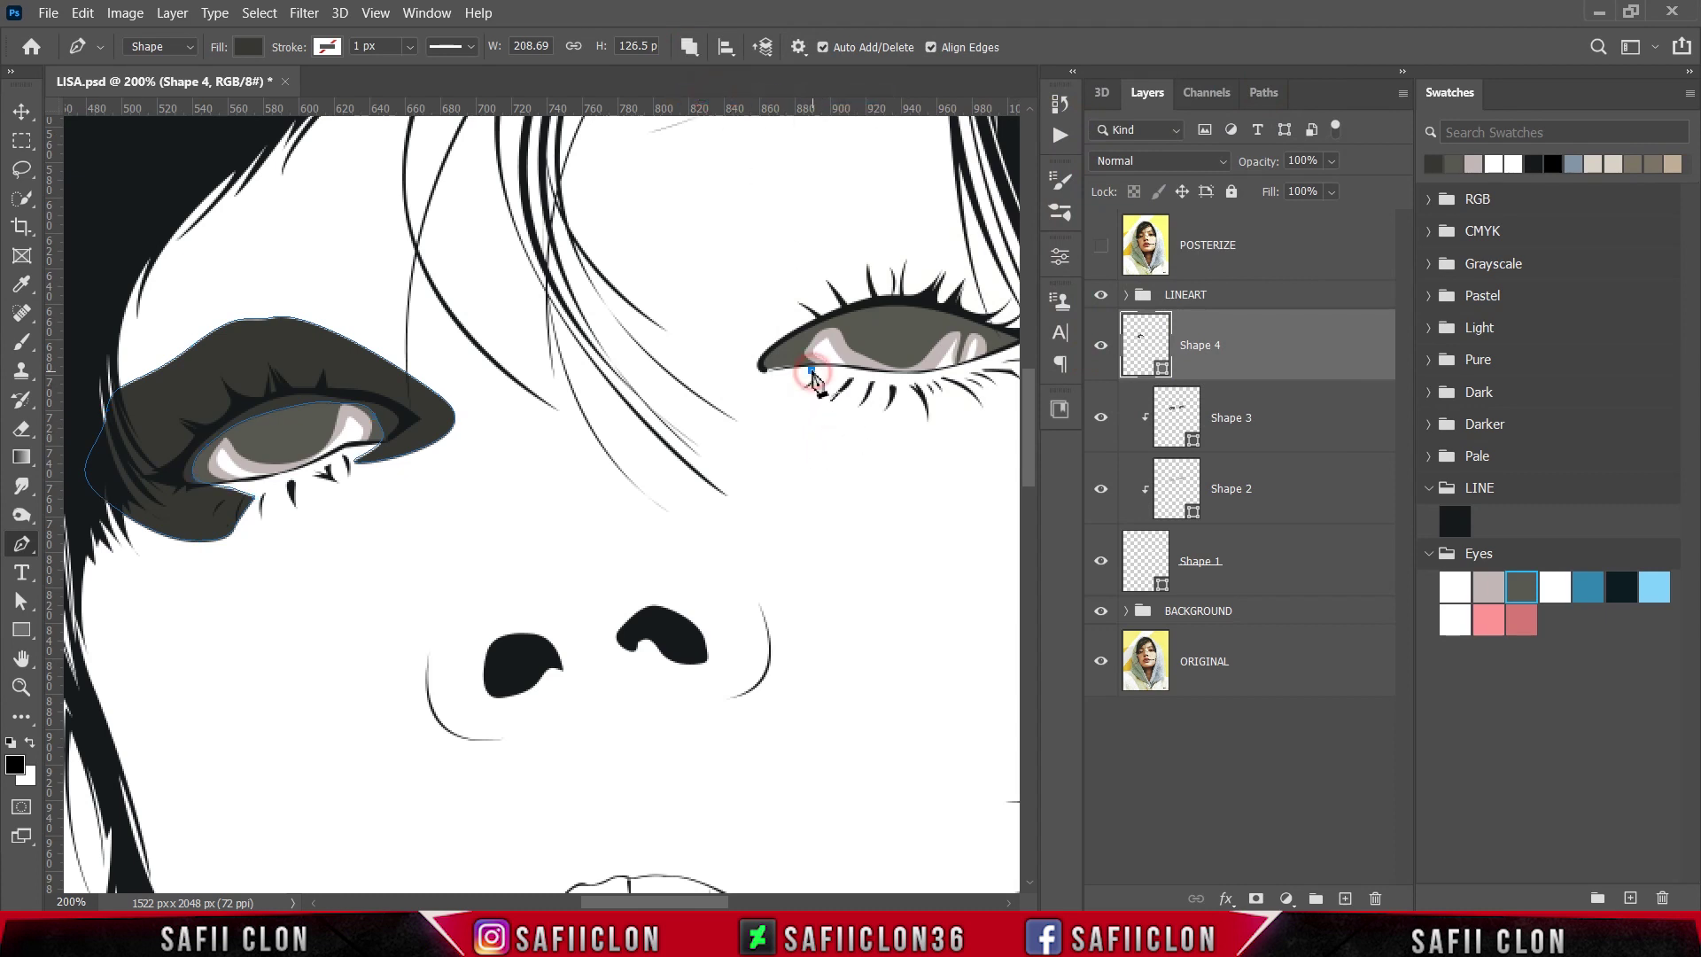
{"action": "left_click", "coordinate": [1101, 246]}
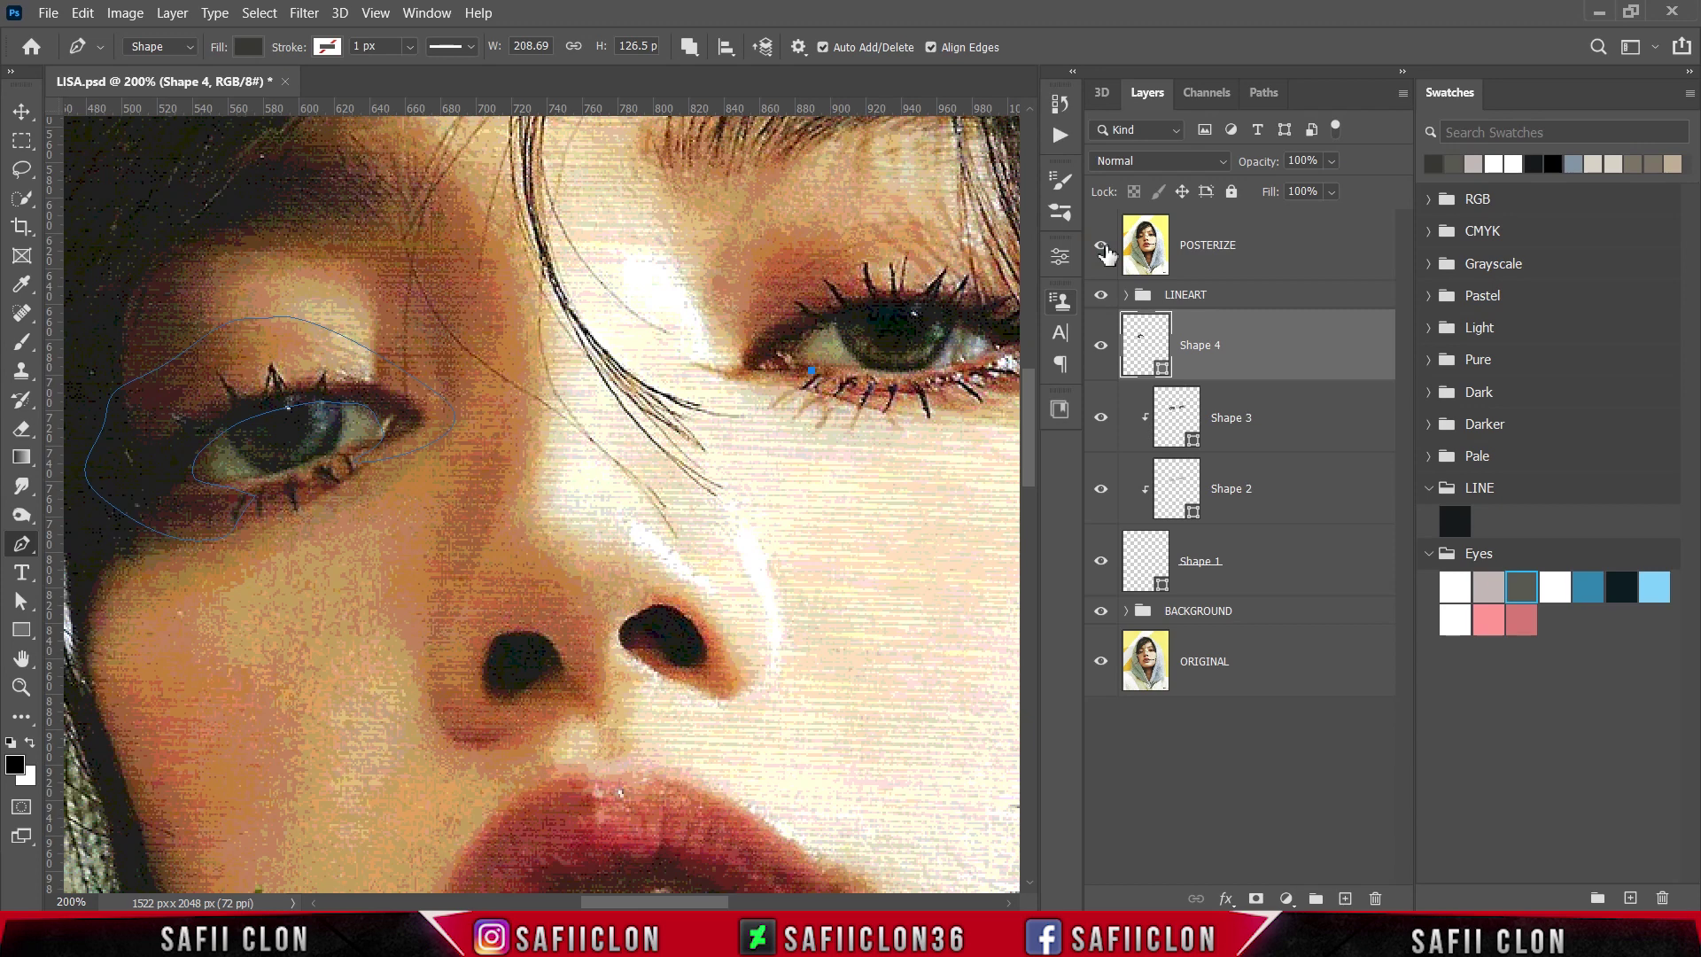
{"action": "left_click", "coordinate": [791, 358]}
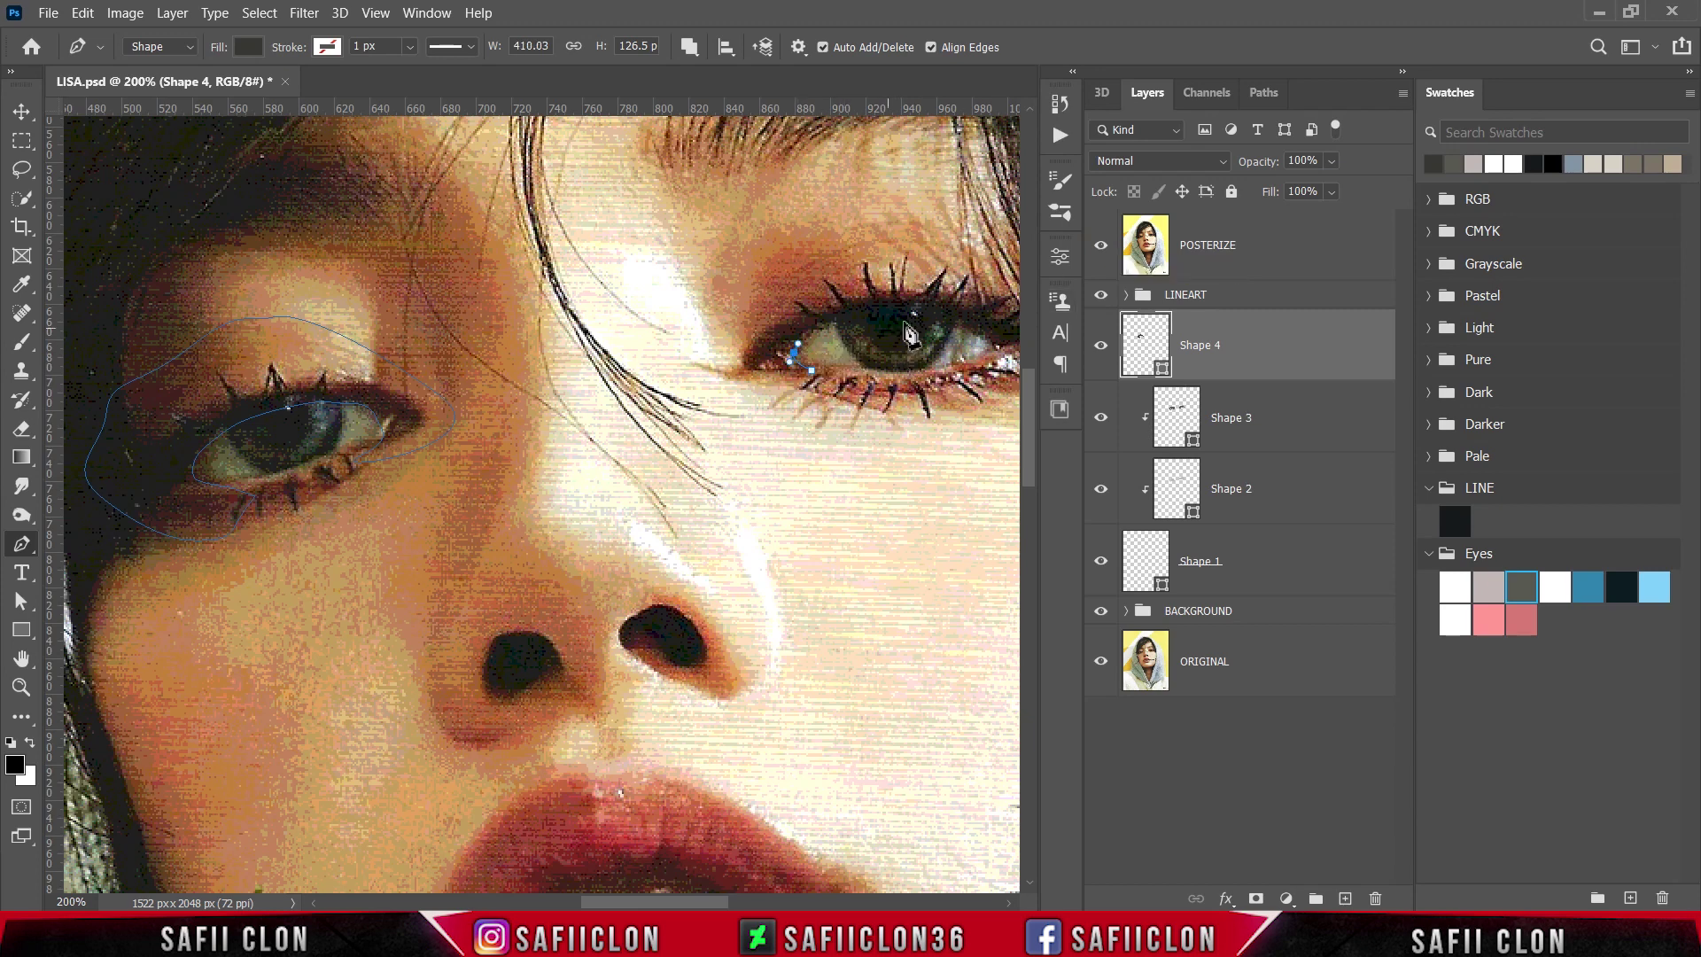
{"action": "left_click", "coordinate": [1101, 246]}
{"action": "left_click_drag", "start_coordinate": [831, 322], "coordinate": [844, 320]}
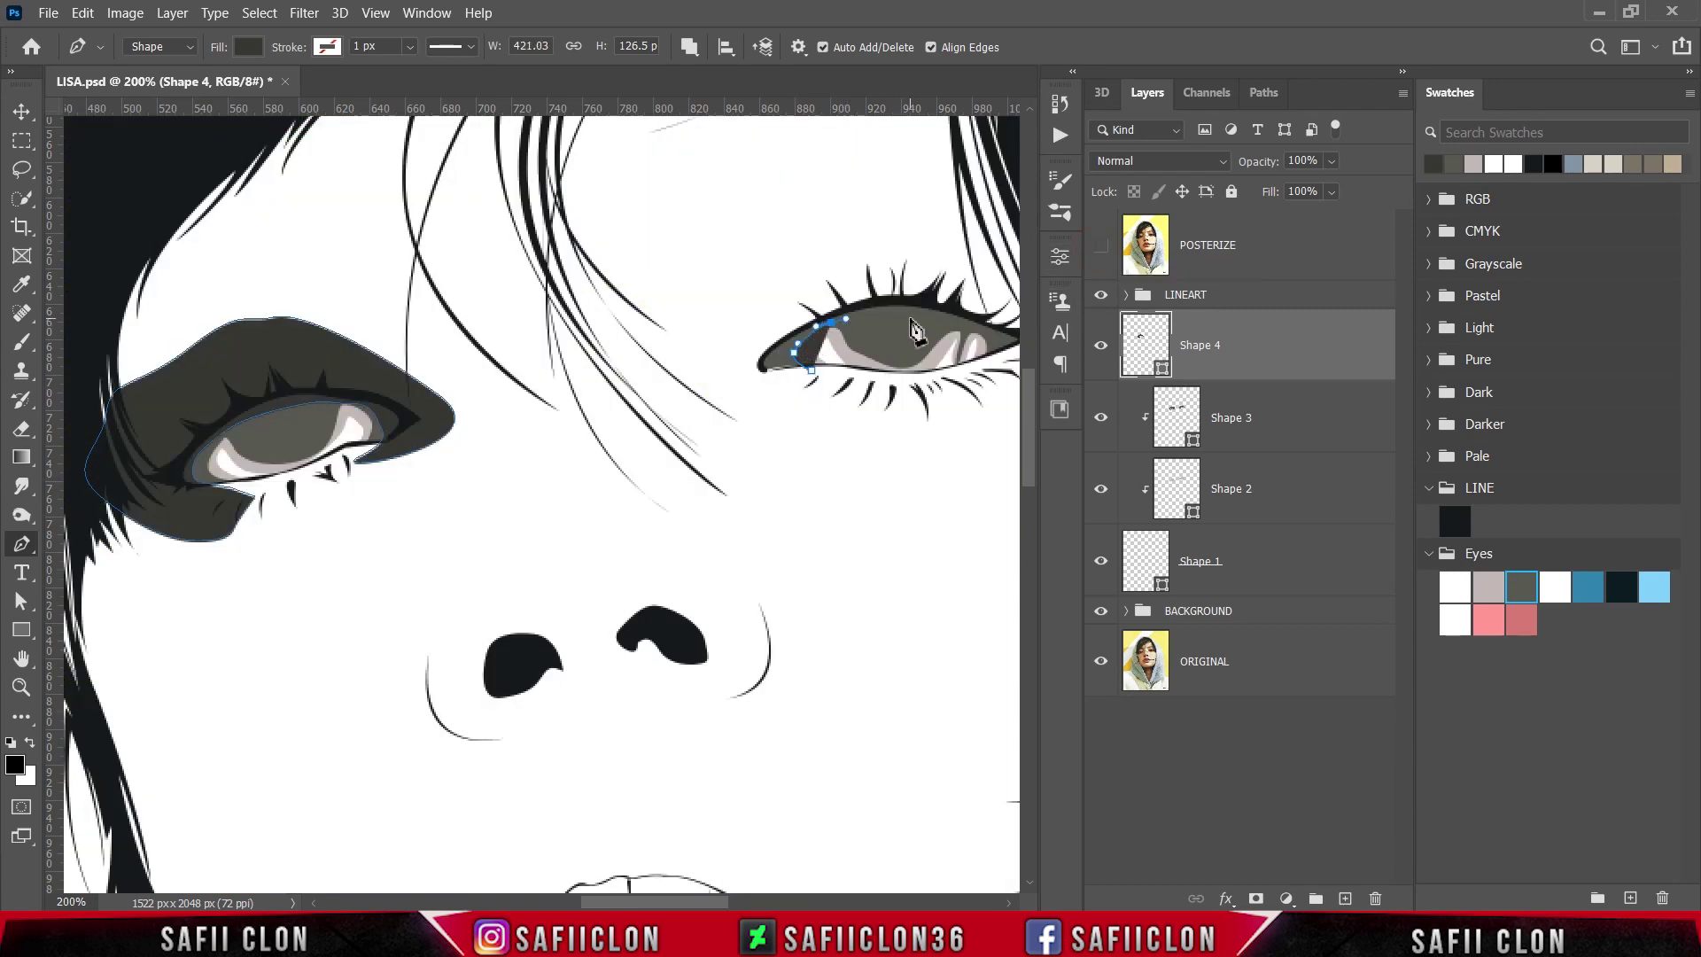
{"action": "left_click_drag", "start_coordinate": [953, 322], "coordinate": [990, 347]}
- Continue the right-hand eye's shadow path along the outer side of the iris and eye white to the outer corner
{"action": "left_click_drag", "start_coordinate": [687, 902], "coordinate": [710, 902]}
{"action": "left_click", "coordinate": [811, 322], "text": "alt"}
{"action": "left_click", "coordinate": [816, 350]}
{"action": "left_click", "coordinate": [823, 329]}
{"action": "left_click_drag", "start_coordinate": [833, 327], "coordinate": [864, 370]}
- Carry the shadow path around the outside of the right-hand eye's lid and inner corner, and close it at its starting point
{"action": "left_click_drag", "start_coordinate": [905, 308], "coordinate": [884, 278]}
{"action": "left_click_drag", "start_coordinate": [772, 220], "coordinate": [621, 251]}
{"action": "left_click_drag", "start_coordinate": [591, 308], "coordinate": [584, 324]}
{"action": "left_click_drag", "start_coordinate": [588, 368], "coordinate": [629, 407]}
{"action": "left_click_drag", "start_coordinate": [643, 410], "coordinate": [696, 411]}
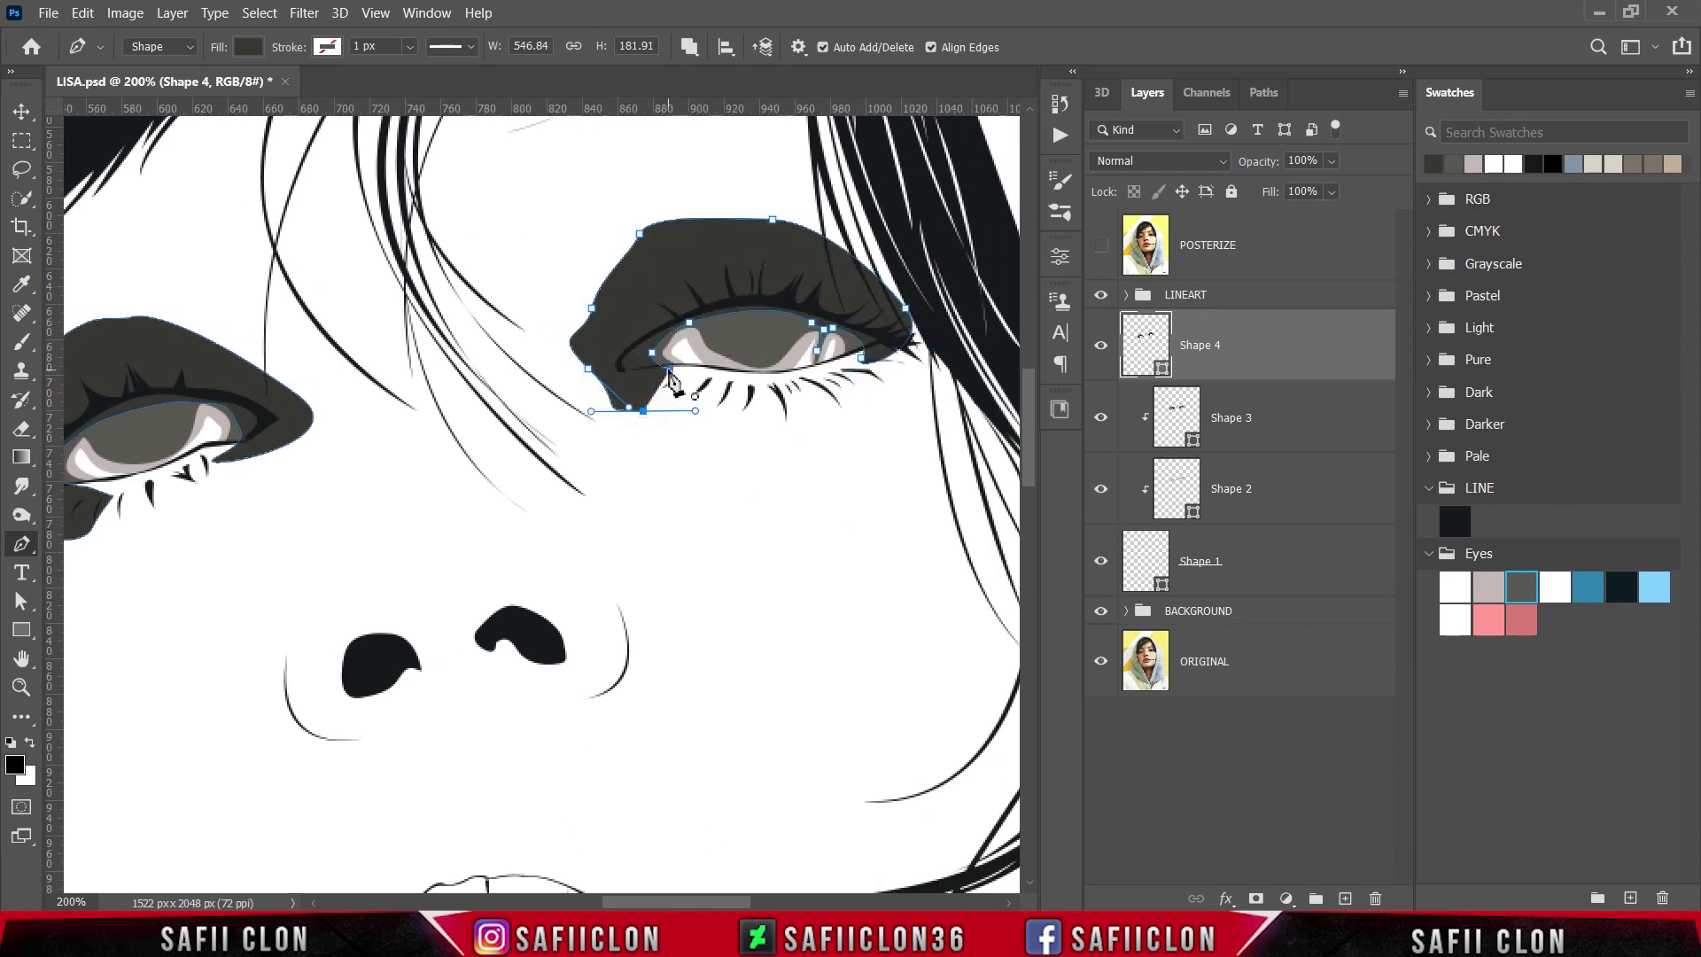
{"action": "left_click", "coordinate": [669, 372]}
- Clip the Shape 4 shadow layer to the Shape 1 eye openings
{"action": "right_click", "coordinate": [1252, 350]}
{"action": "left_click", "coordinate": [1314, 403]}
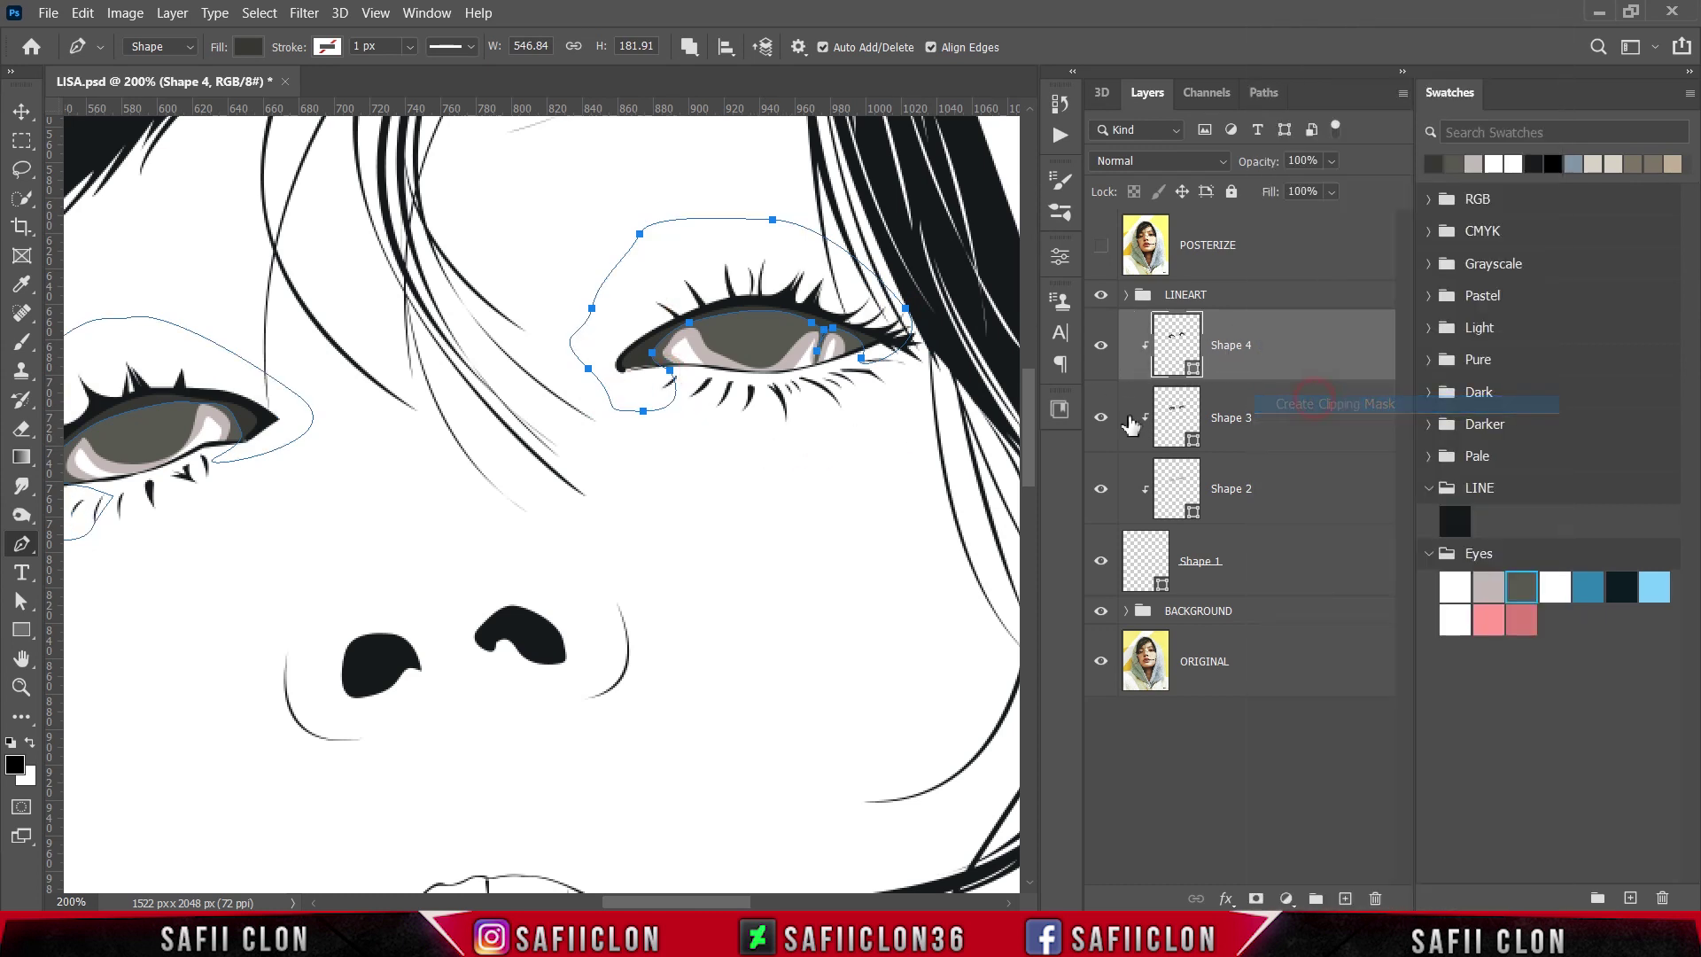
{"action": "scroll", "coordinate": [595, 501], "scroll_direction": "down", "scroll_amount": 2}
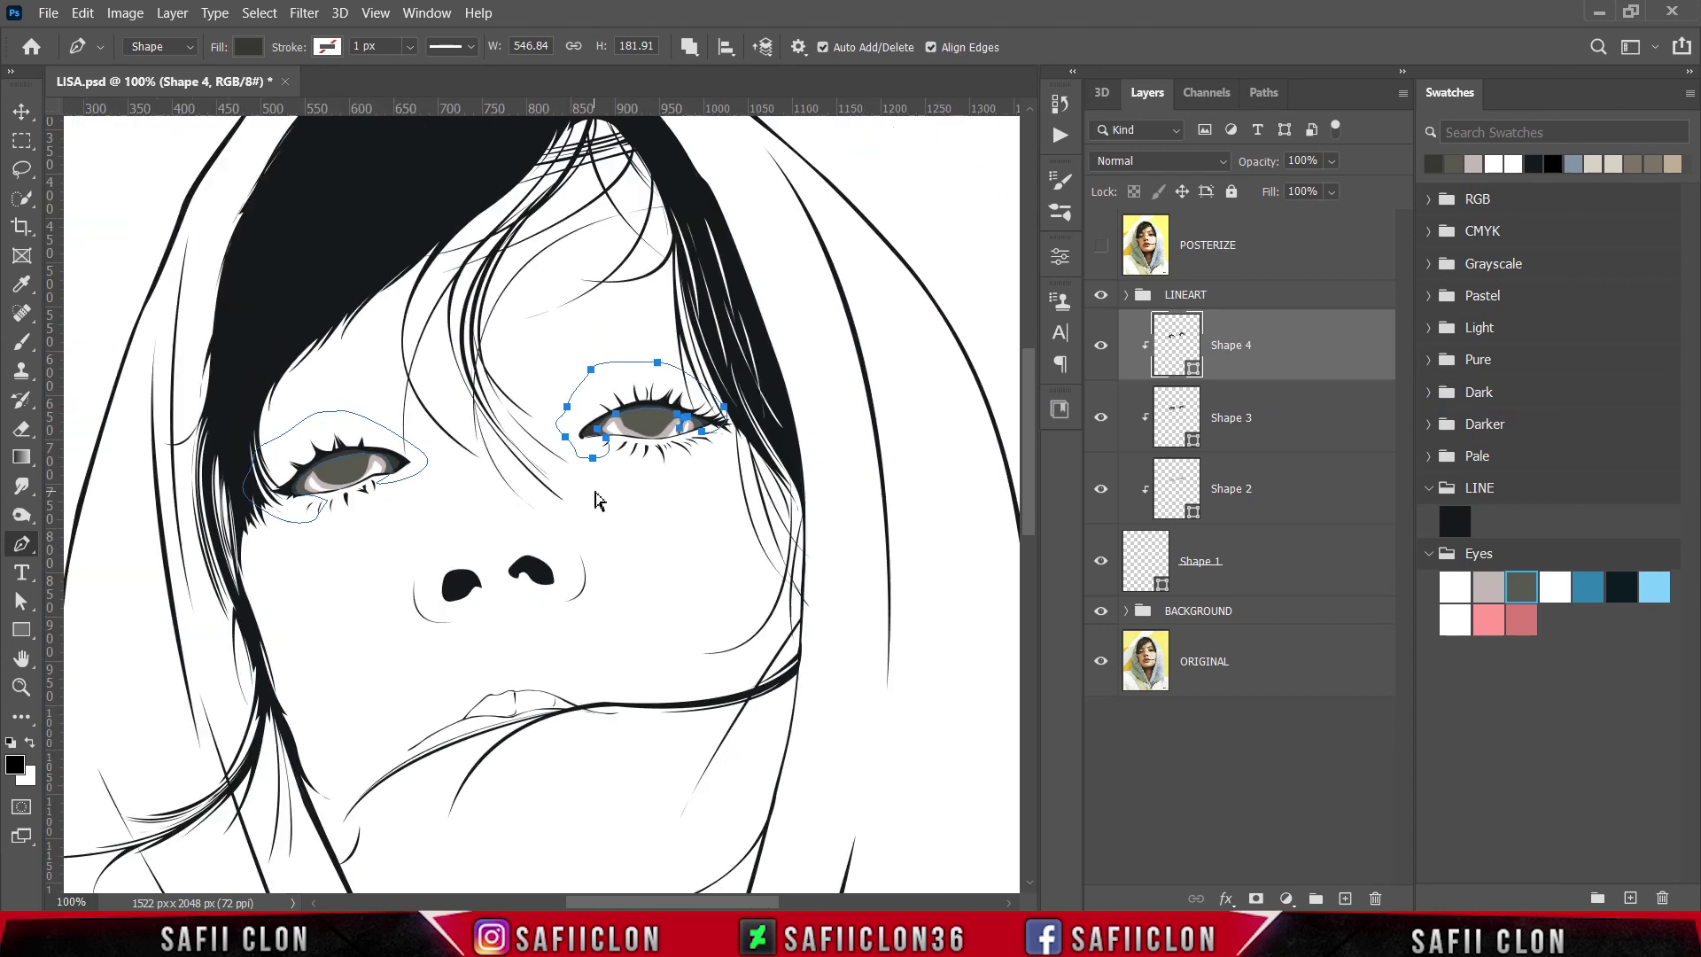
{"action": "scroll", "coordinate": [596, 501], "scroll_direction": "up", "scroll_amount": 1}
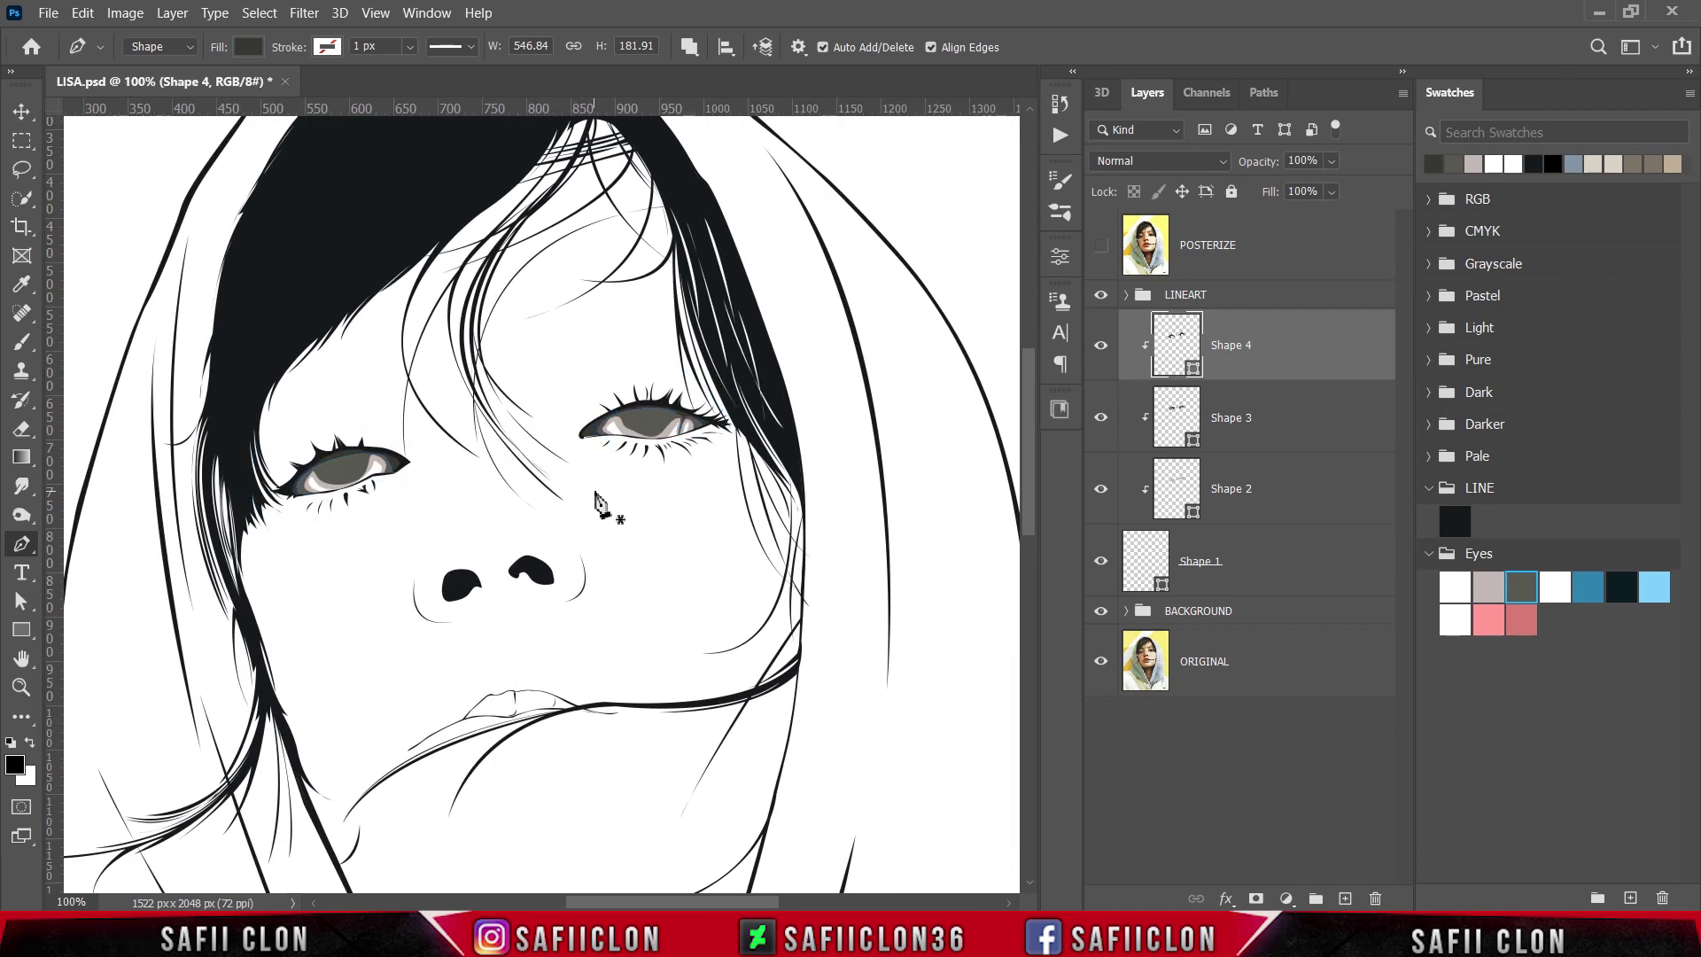
{"action": "scroll", "coordinate": [595, 500], "scroll_direction": "down", "scroll_amount": 1}
{"action": "scroll", "coordinate": [595, 500], "scroll_direction": "up", "scroll_amount": 2}
{"action": "scroll", "coordinate": [595, 501], "scroll_direction": "down", "scroll_amount": 1}
- With the Ellipse Tool in Shape mode and New Layer, draw a circle of about 110 px between the eyes
{"action": "left_click", "coordinate": [21, 629]}
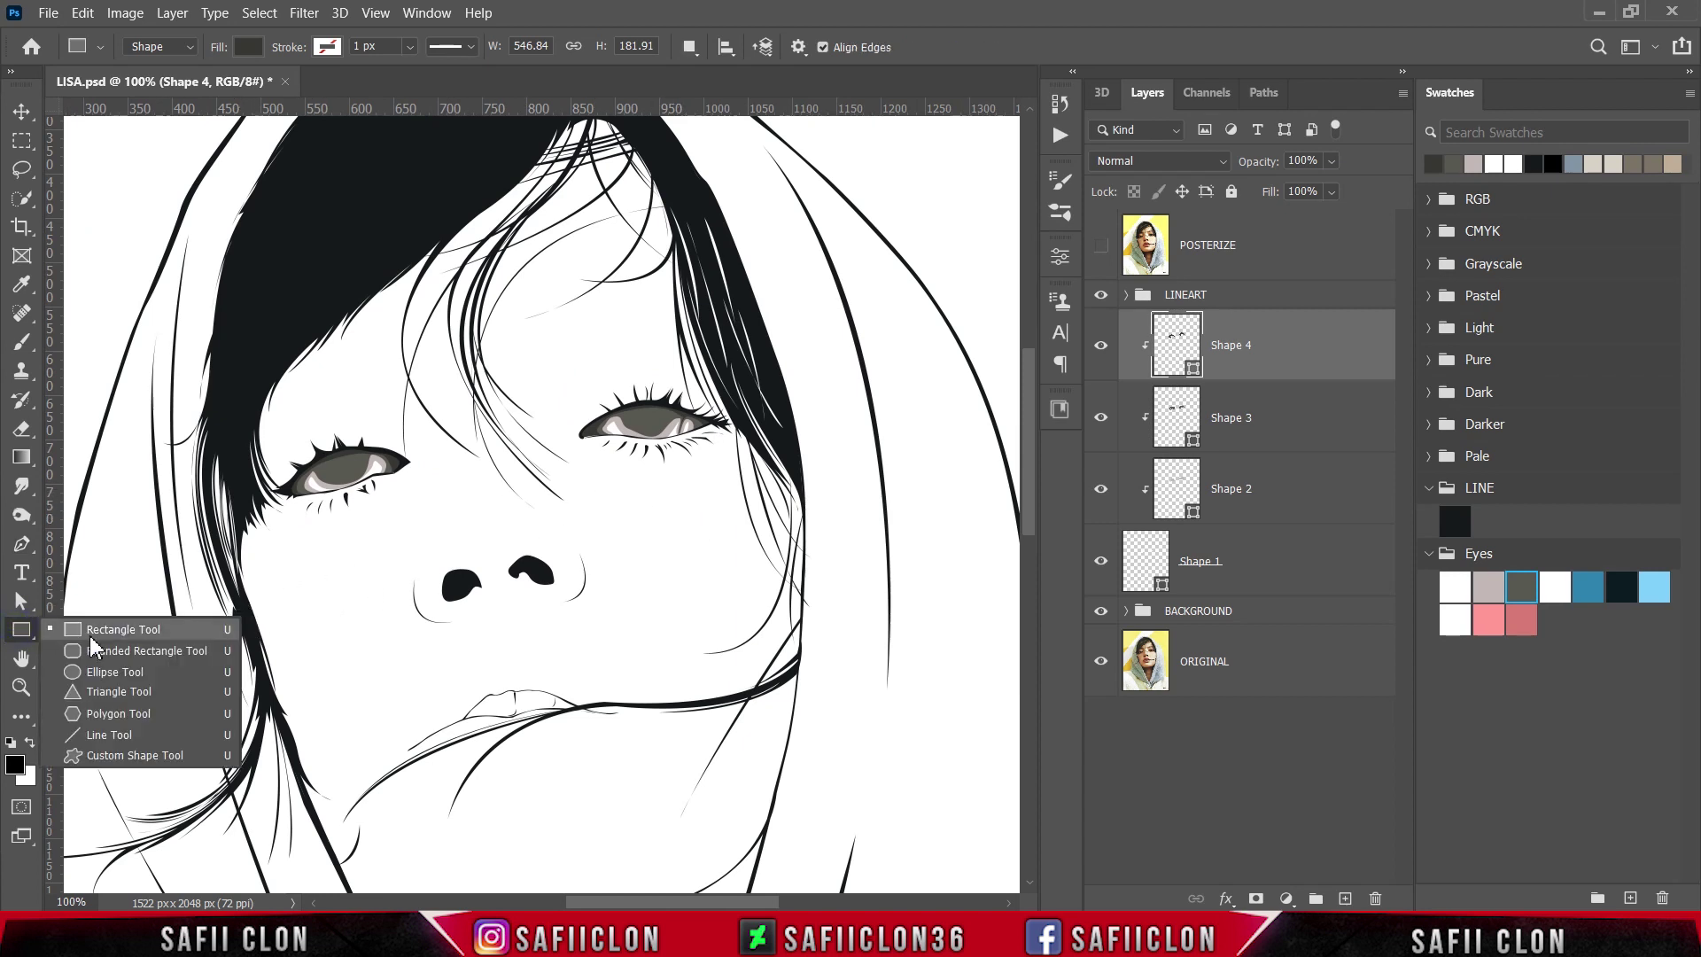
{"action": "left_click", "coordinate": [114, 676]}
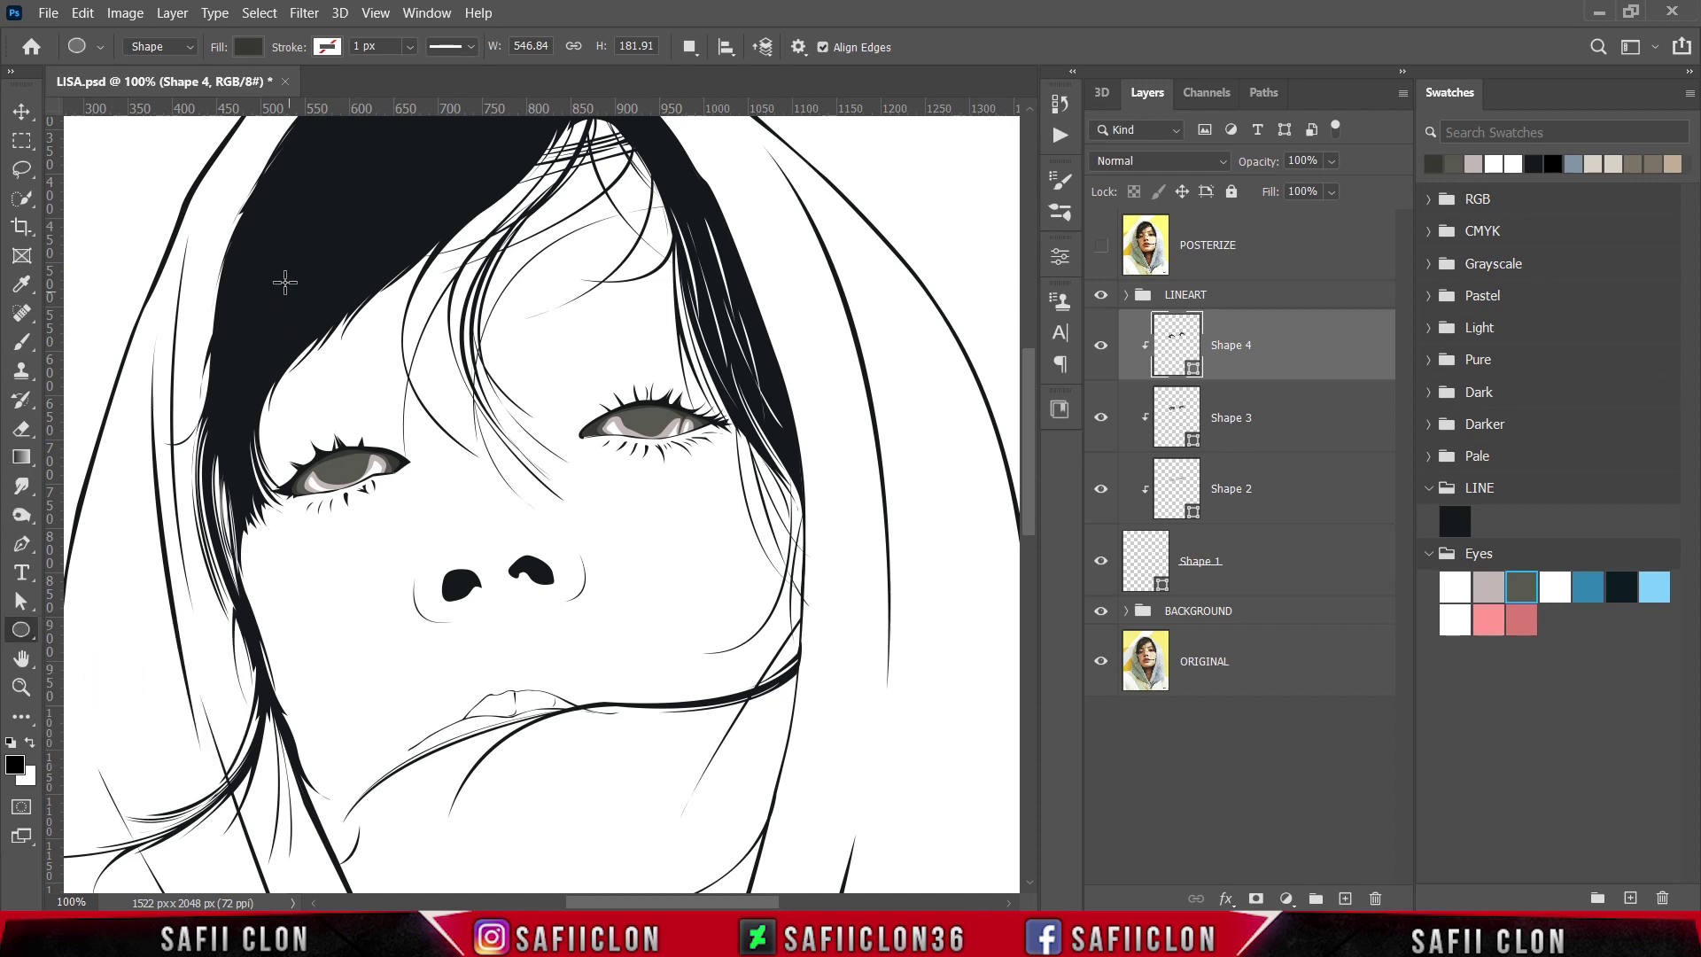
{"action": "left_click", "coordinate": [182, 48]}
{"action": "left_click", "coordinate": [168, 71]}
{"action": "left_click", "coordinate": [691, 48]}
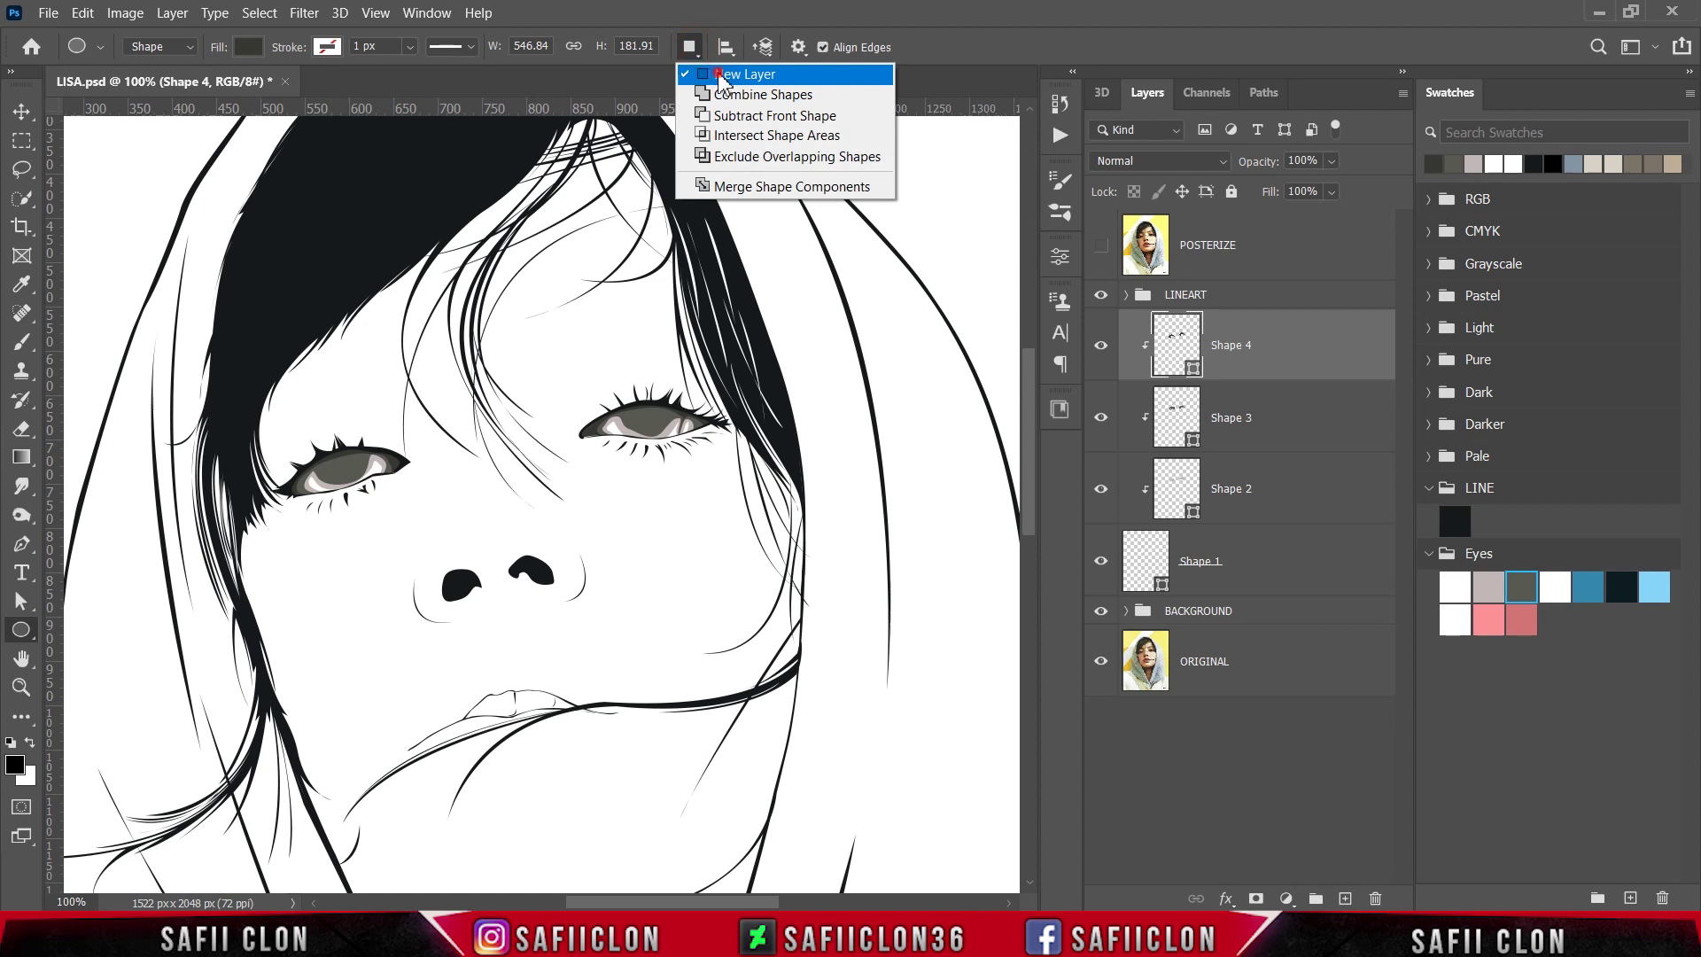
{"action": "left_click", "coordinate": [720, 76]}
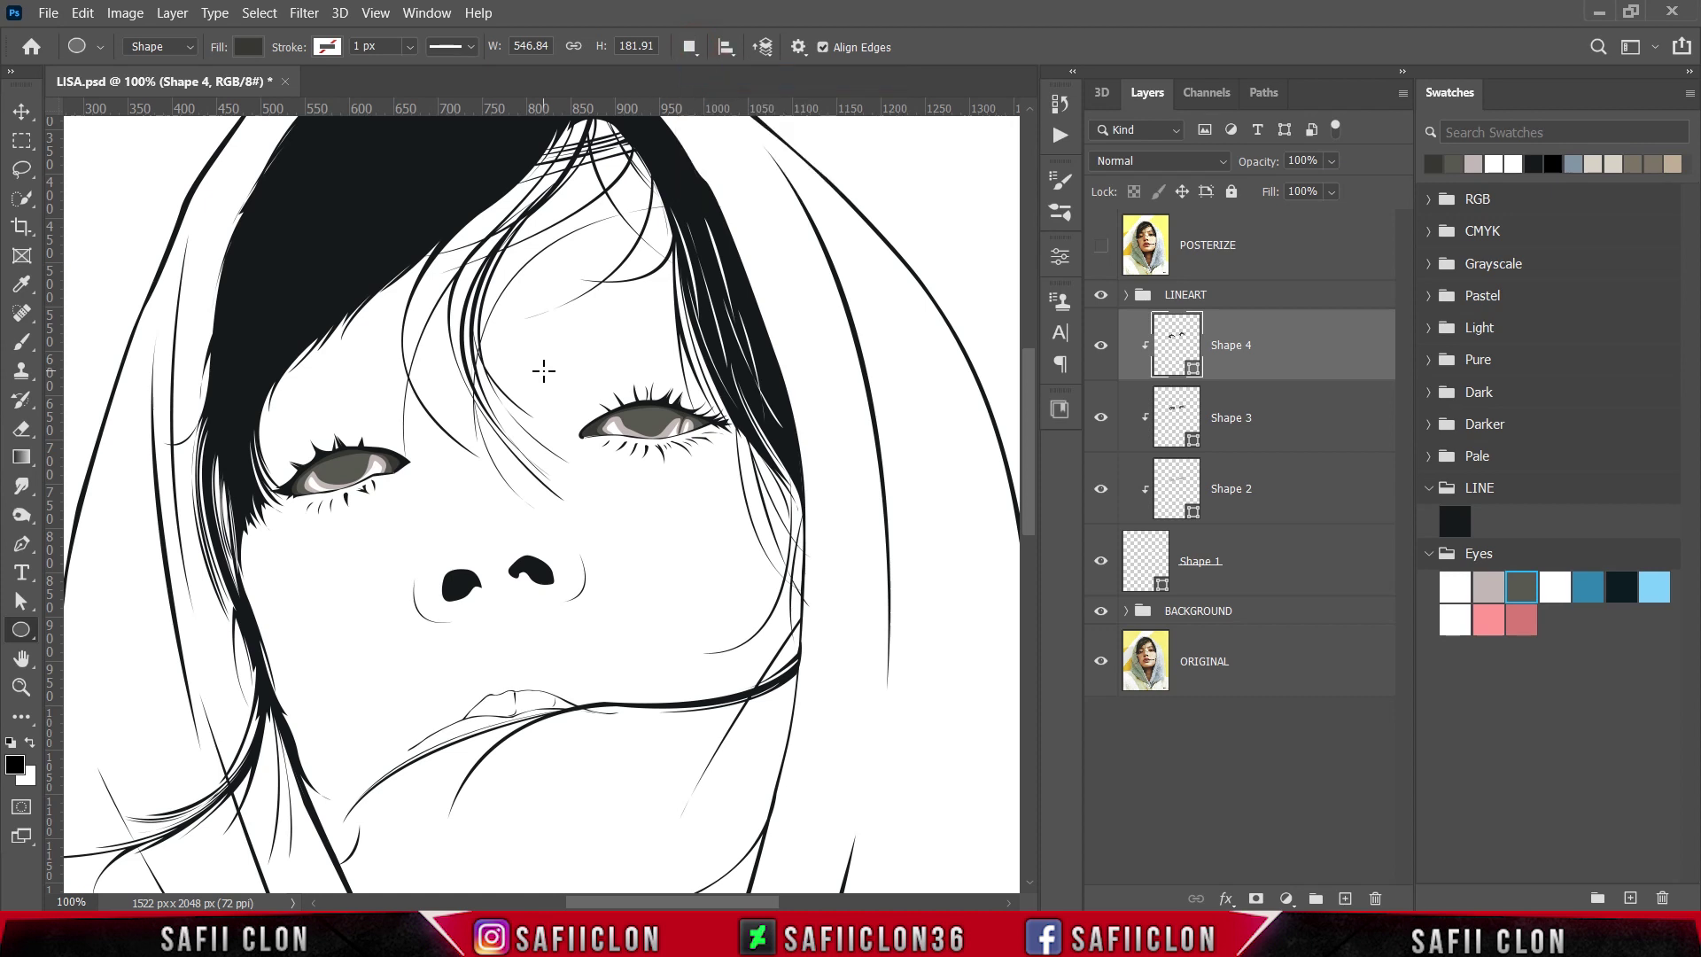
{"action": "key", "text": "ctrl+h"}
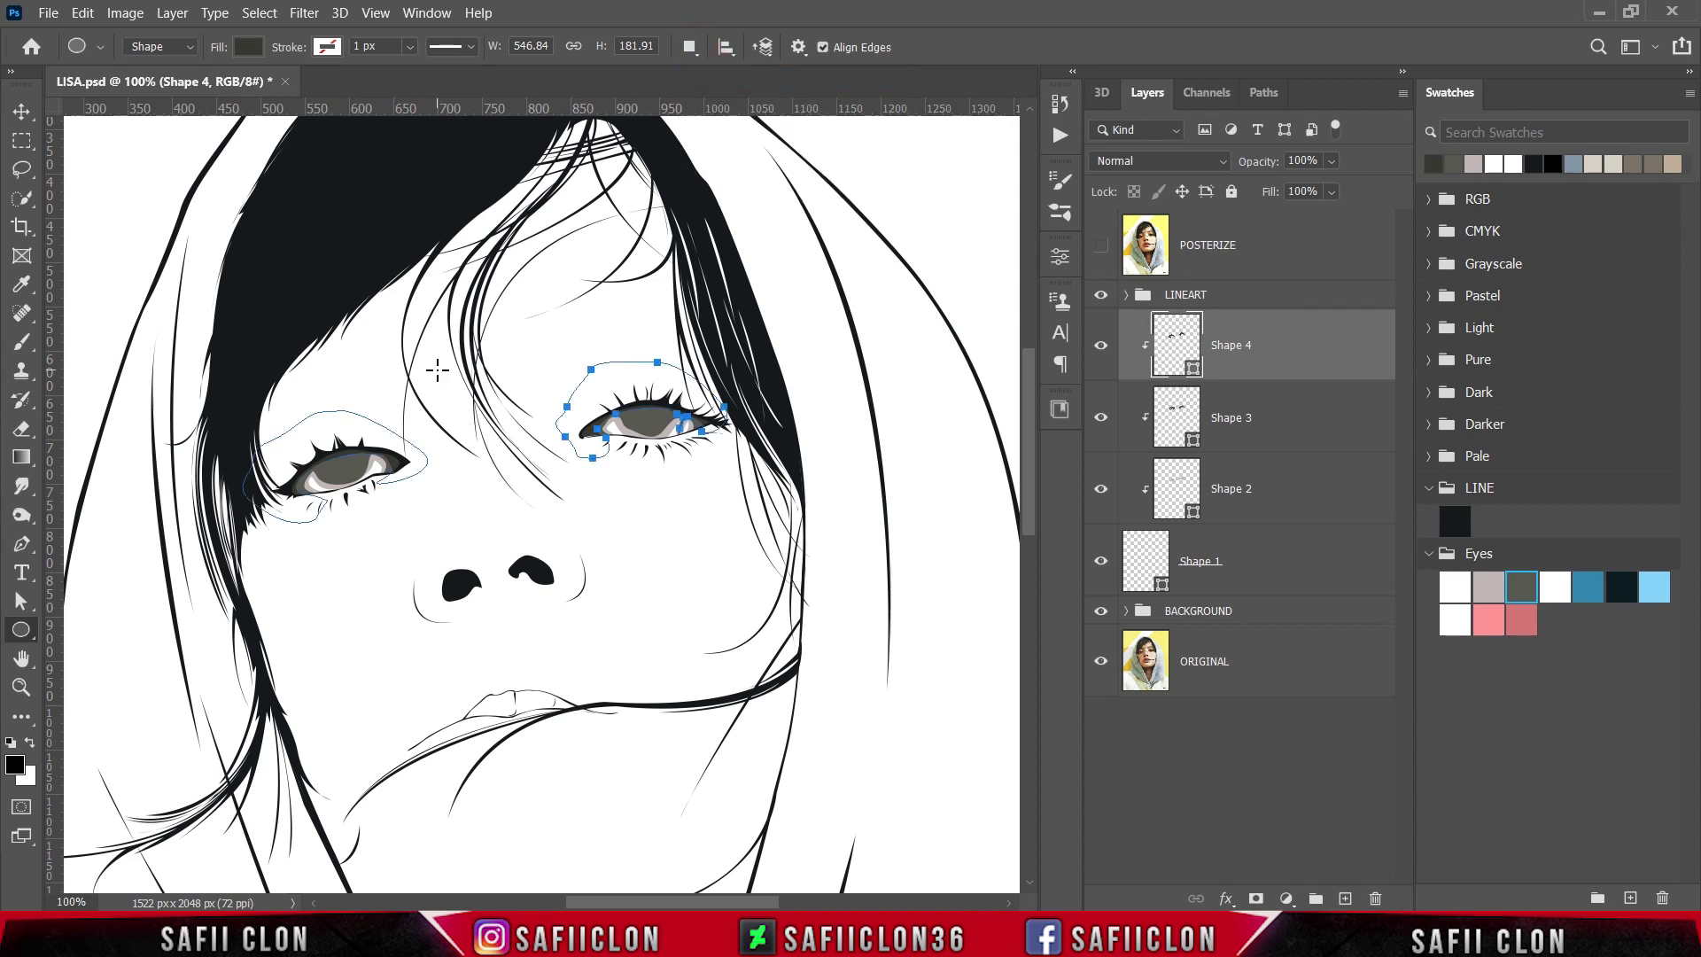
{"action": "left_click_drag", "start_coordinate": [437, 370], "coordinate": [534, 470]}
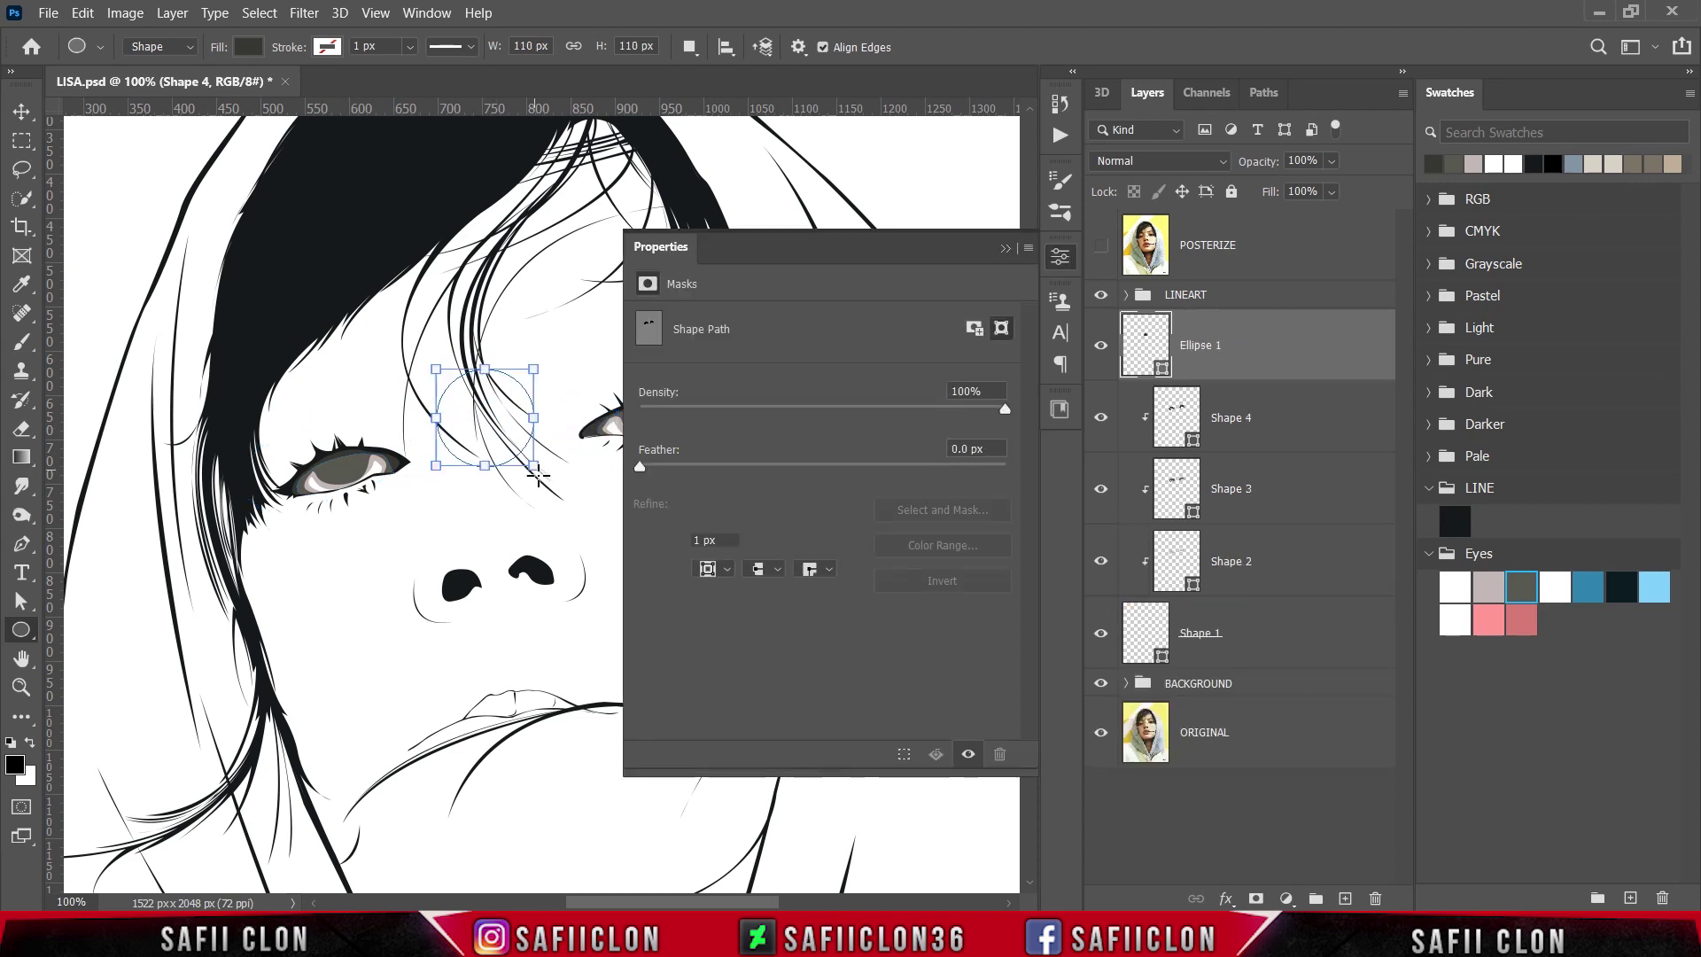
{"action": "left_click", "coordinate": [1006, 249]}
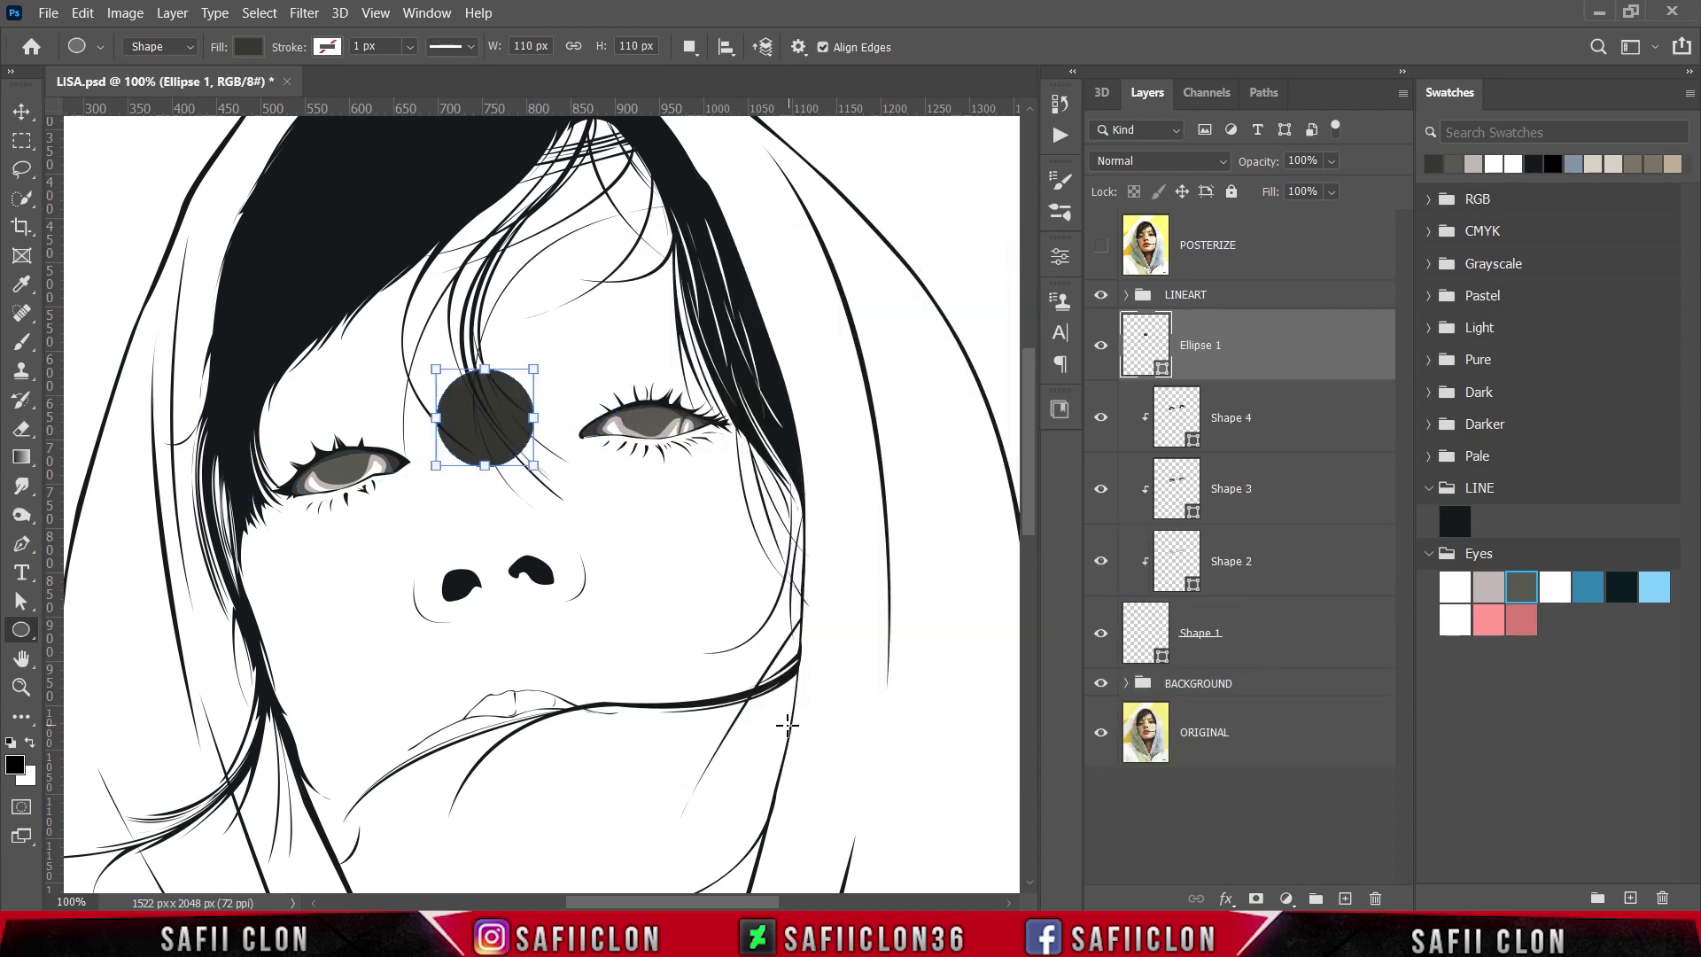
- Using the POSTERIZE reference, free-transform the circle onto the left-hand eye's iris, scaled to about 61% (67 px), and hide the reference again
{"action": "left_click", "coordinate": [1103, 251]}
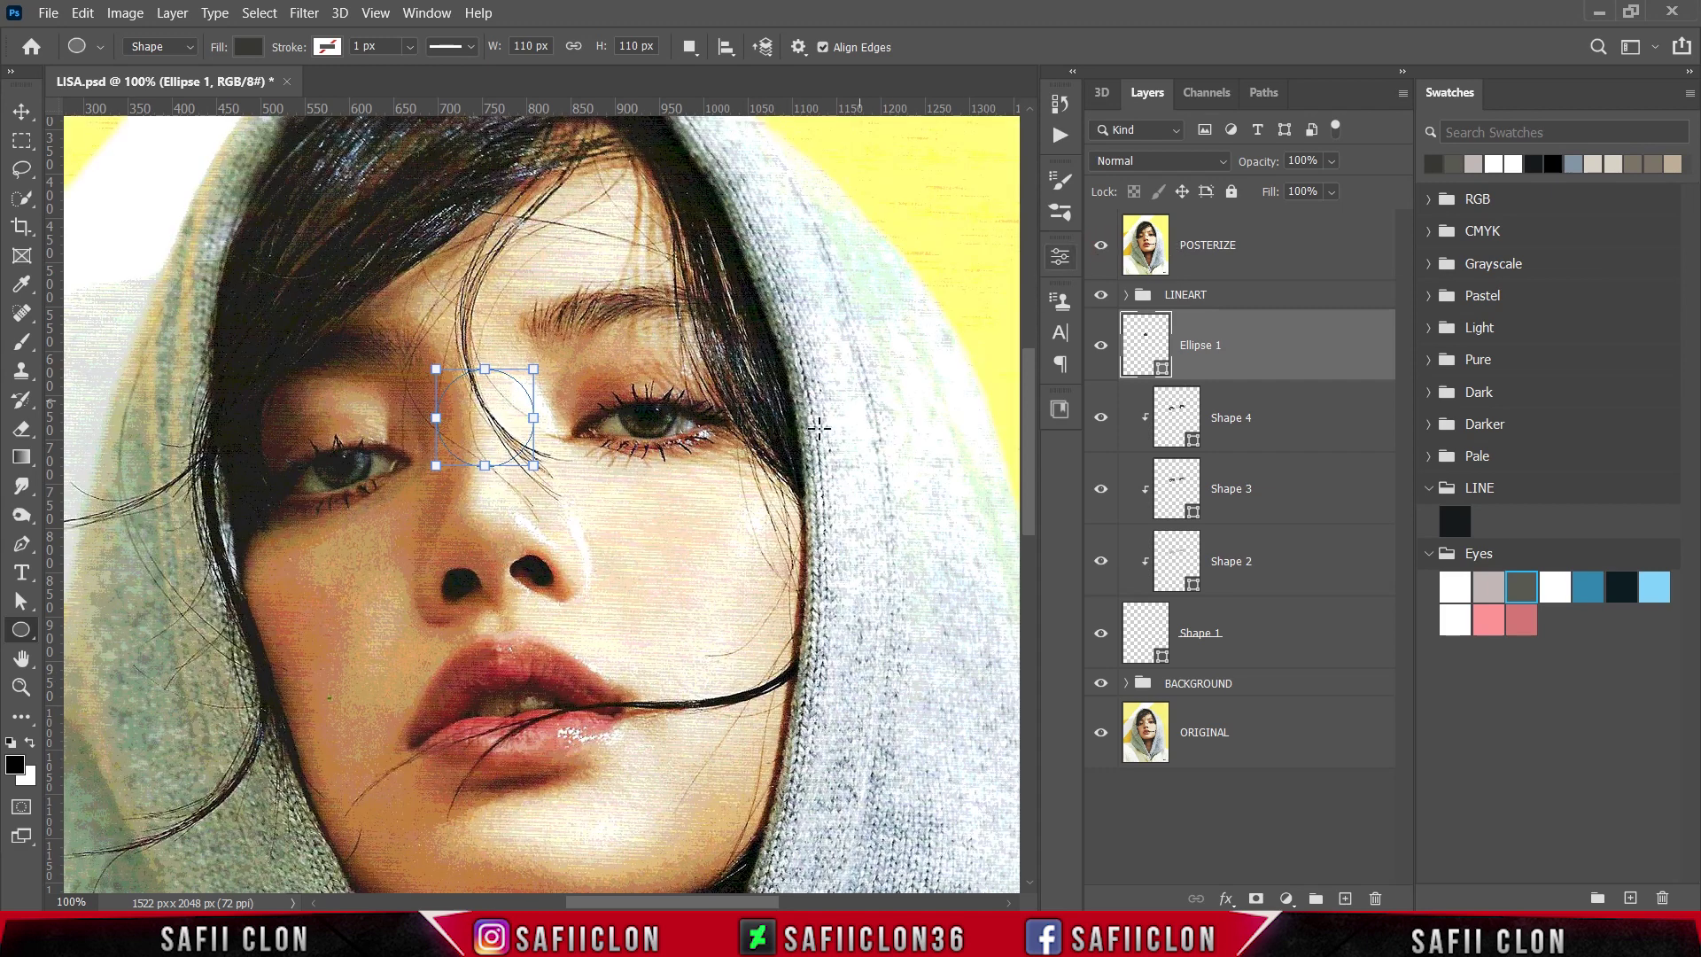
{"action": "key", "text": "ctrl+t"}
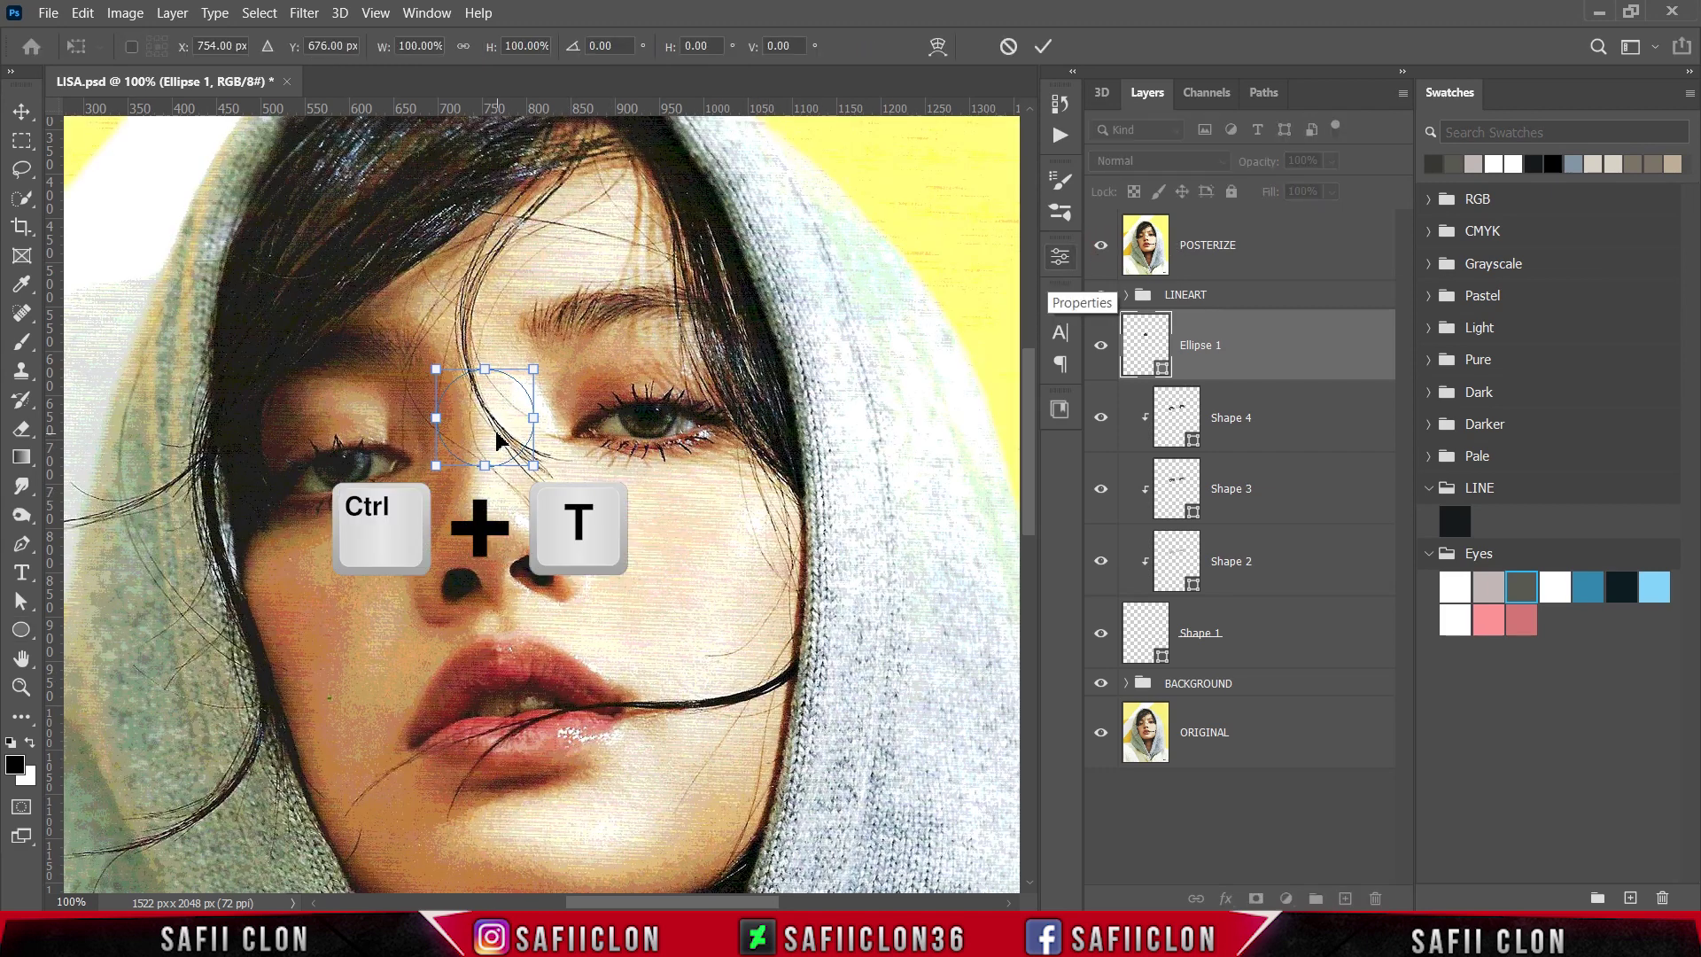
{"action": "left_click_drag", "start_coordinate": [491, 424], "coordinate": [350, 447]}
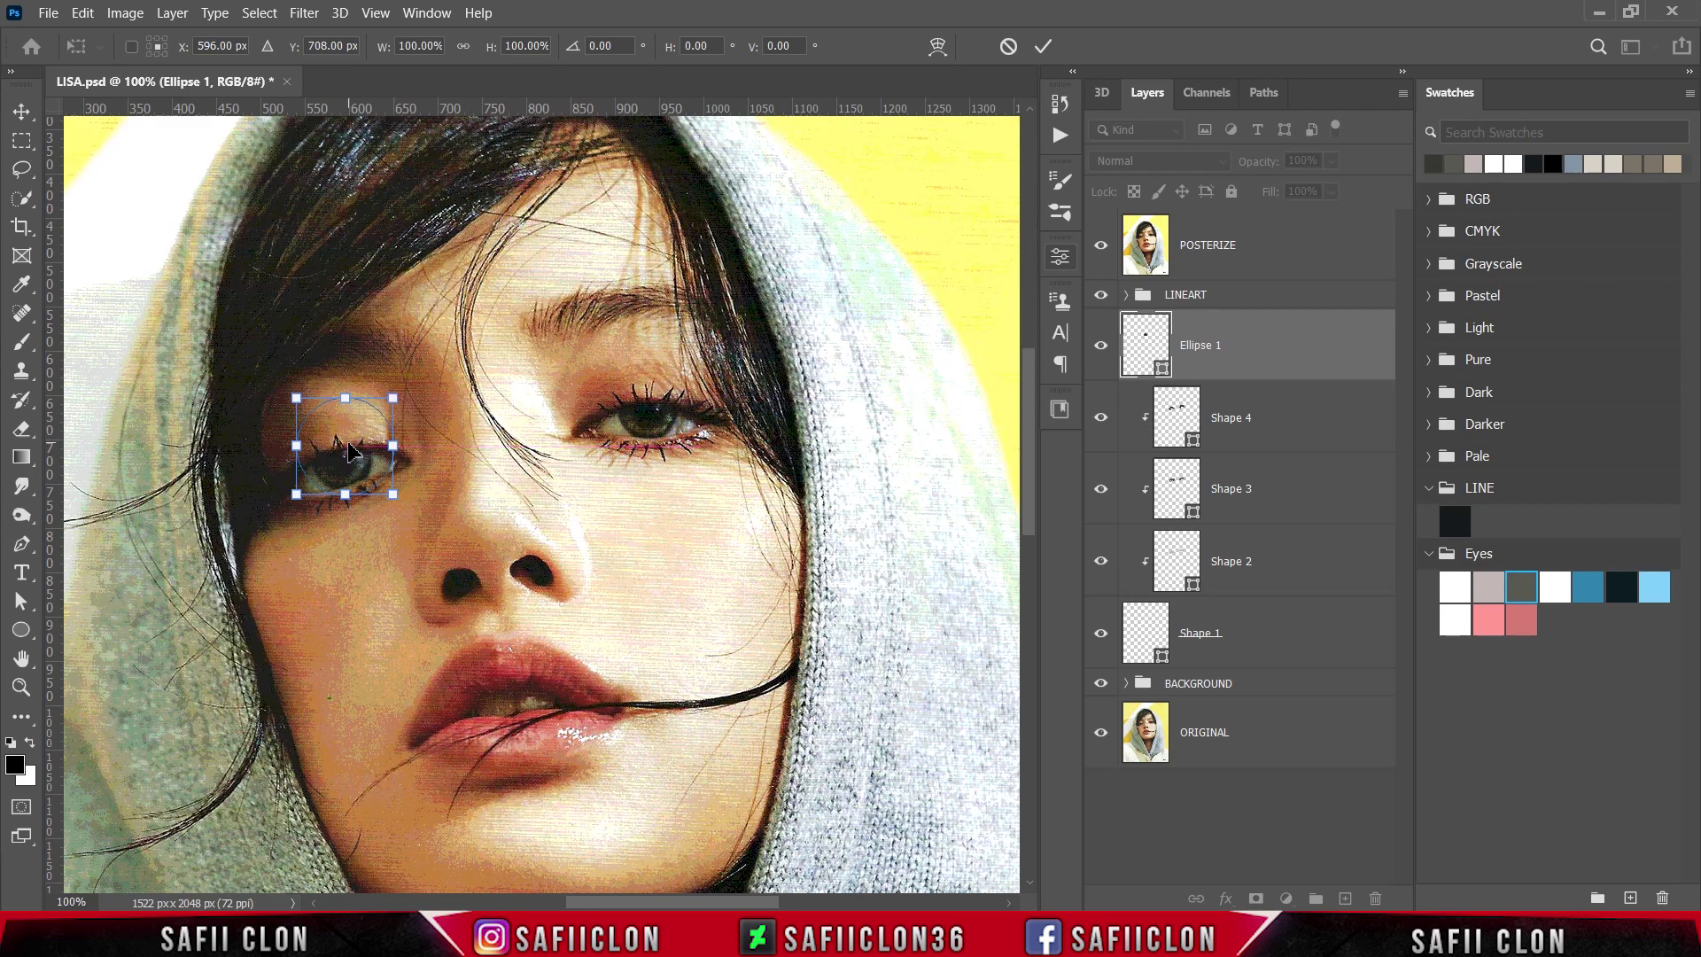
{"action": "key", "text": "ctrl+plus"}
{"action": "scroll", "coordinate": [656, 827], "scroll_direction": "left", "scroll_amount": 5}
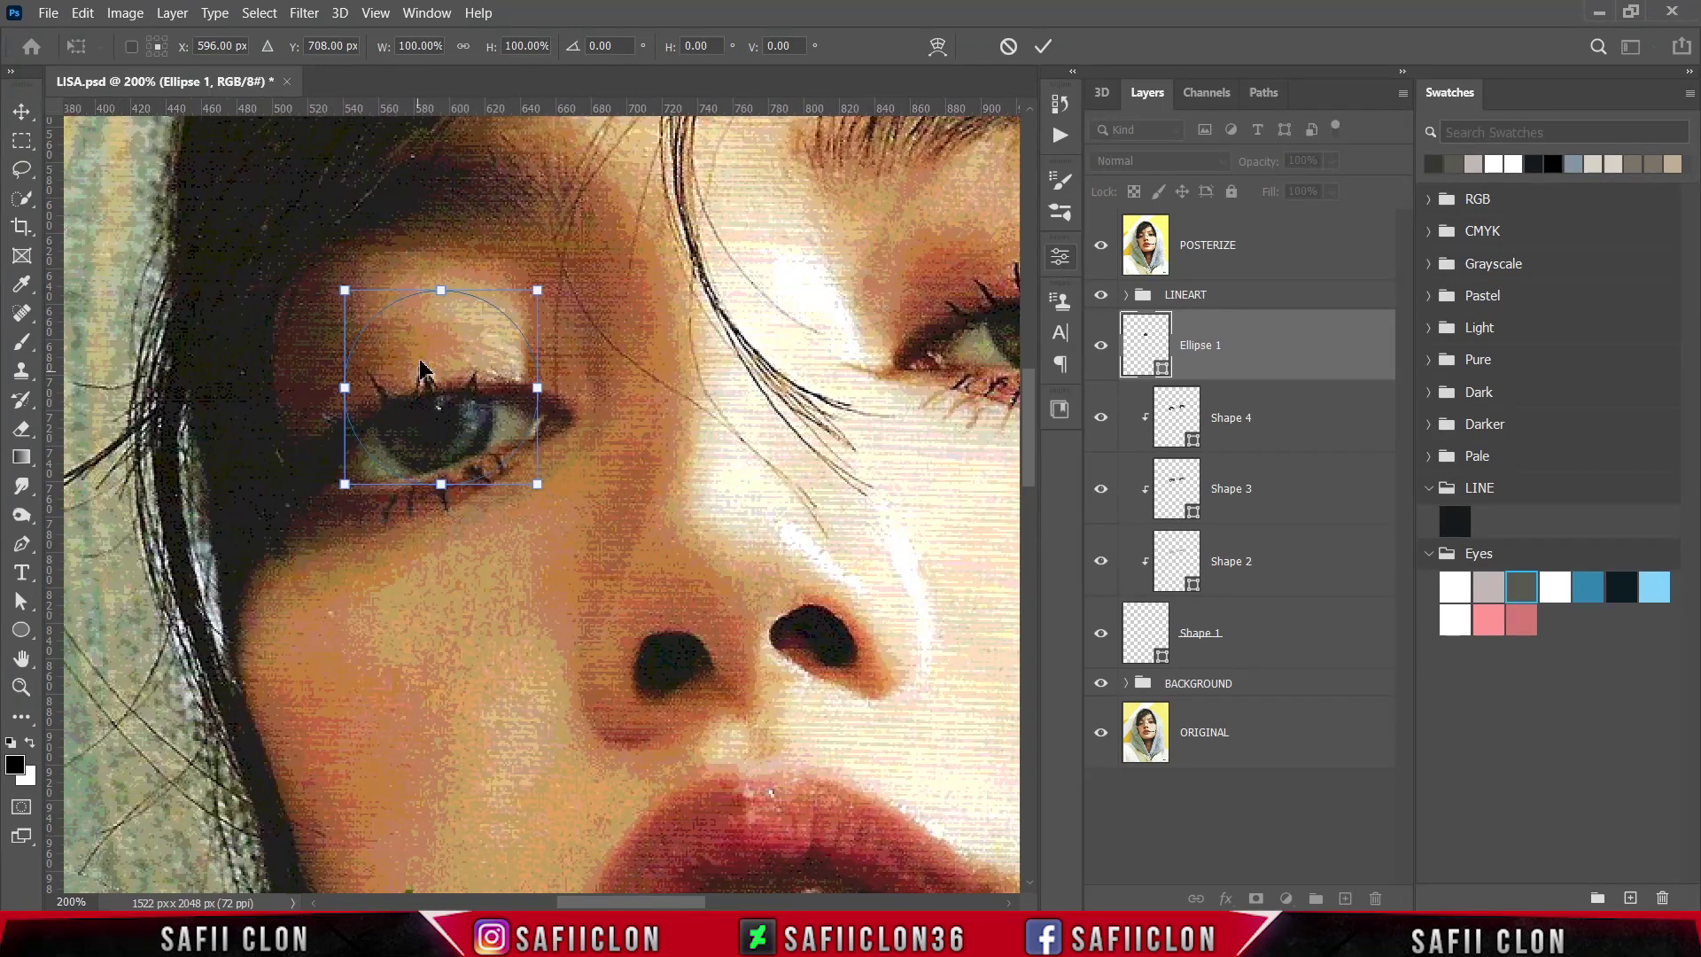
{"action": "left_click_drag", "start_coordinate": [538, 288], "coordinate": [496, 360]}
{"action": "left_click_drag", "start_coordinate": [450, 447], "coordinate": [448, 448]}
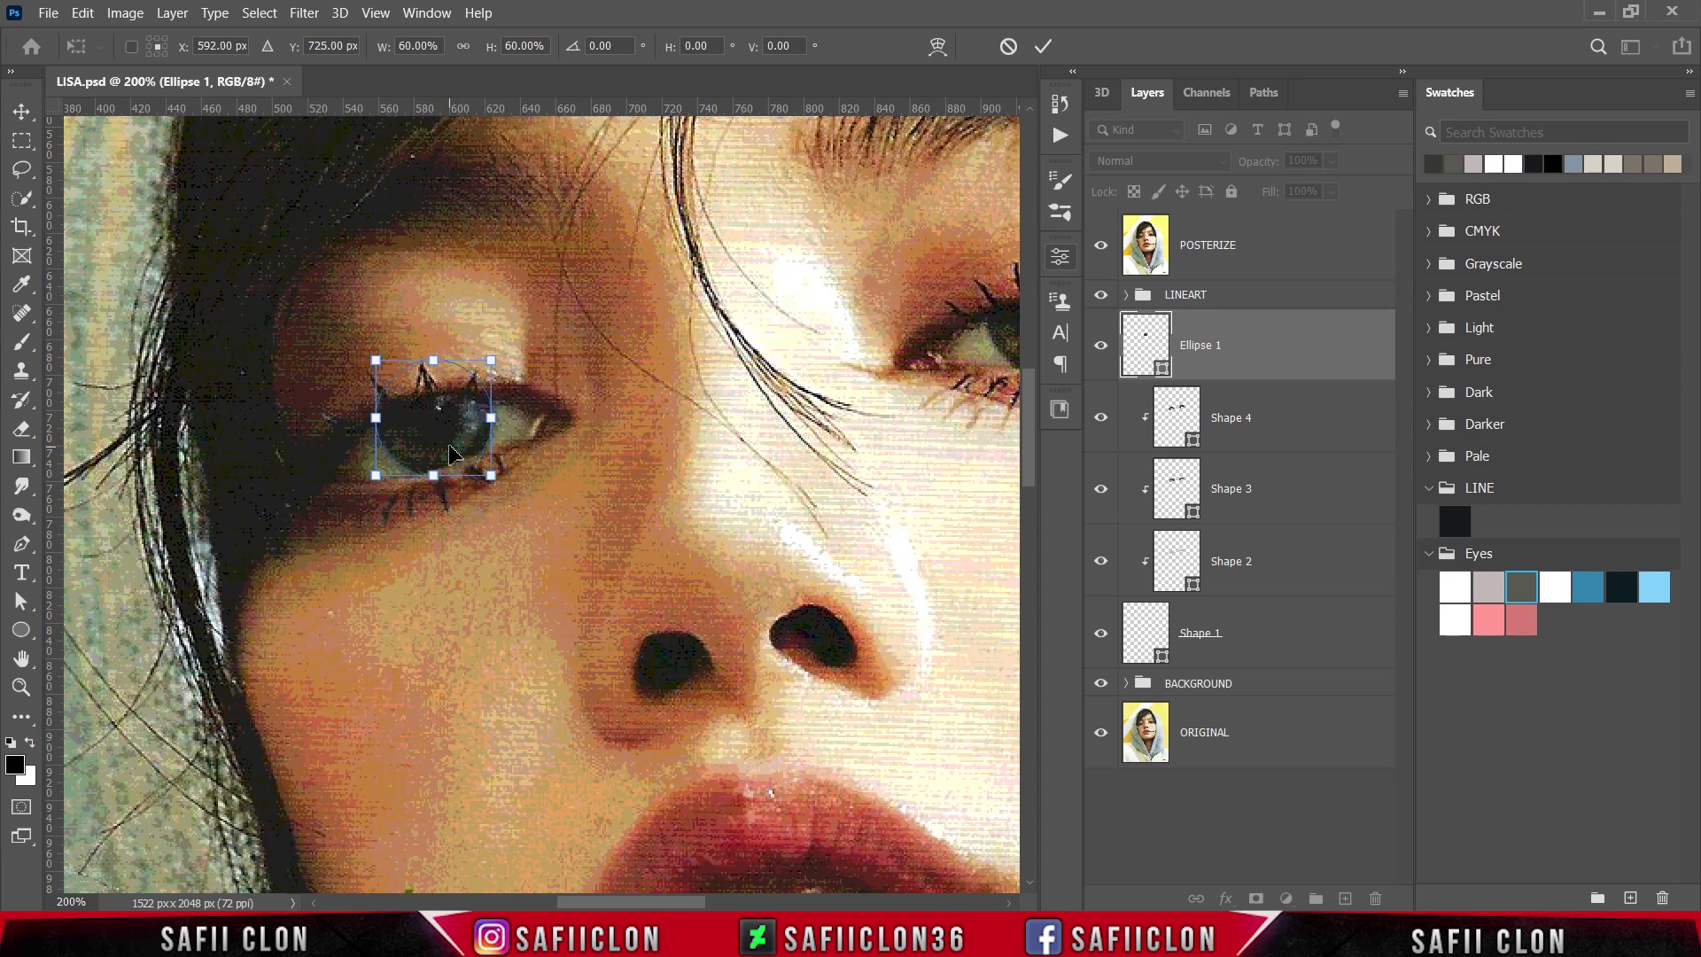
{"action": "left_click_drag", "start_coordinate": [498, 351], "coordinate": [498, 350]}
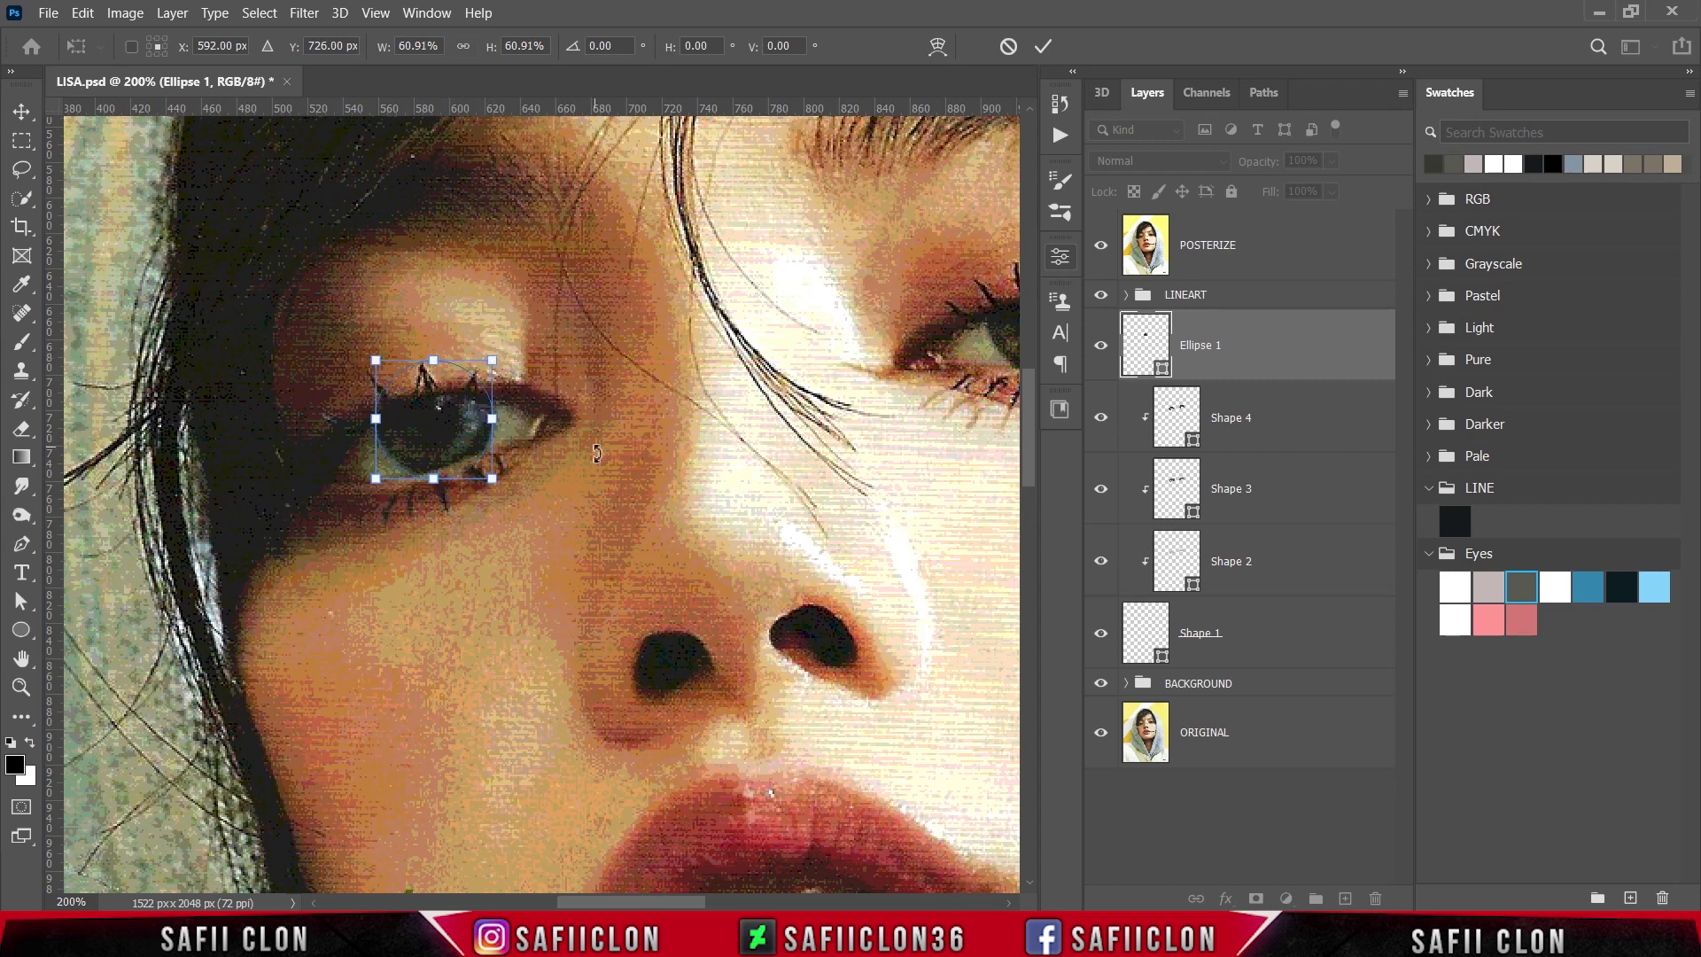
{"action": "left_click", "coordinate": [1042, 47]}
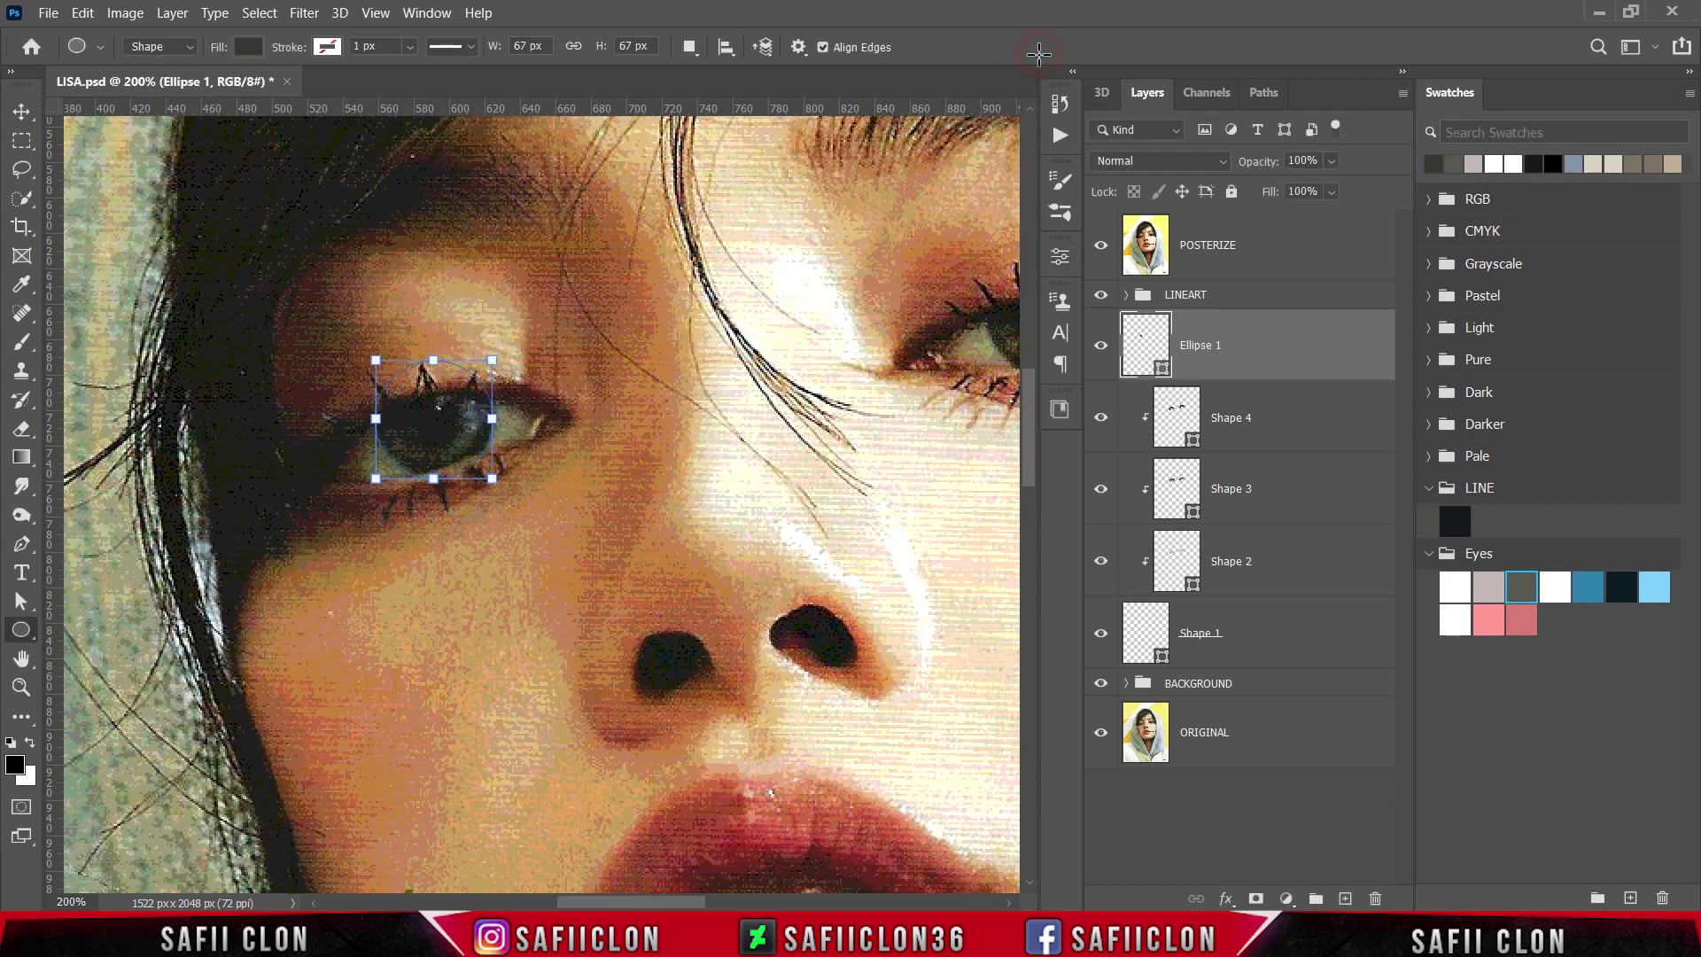
{"action": "left_click", "coordinate": [1101, 251]}
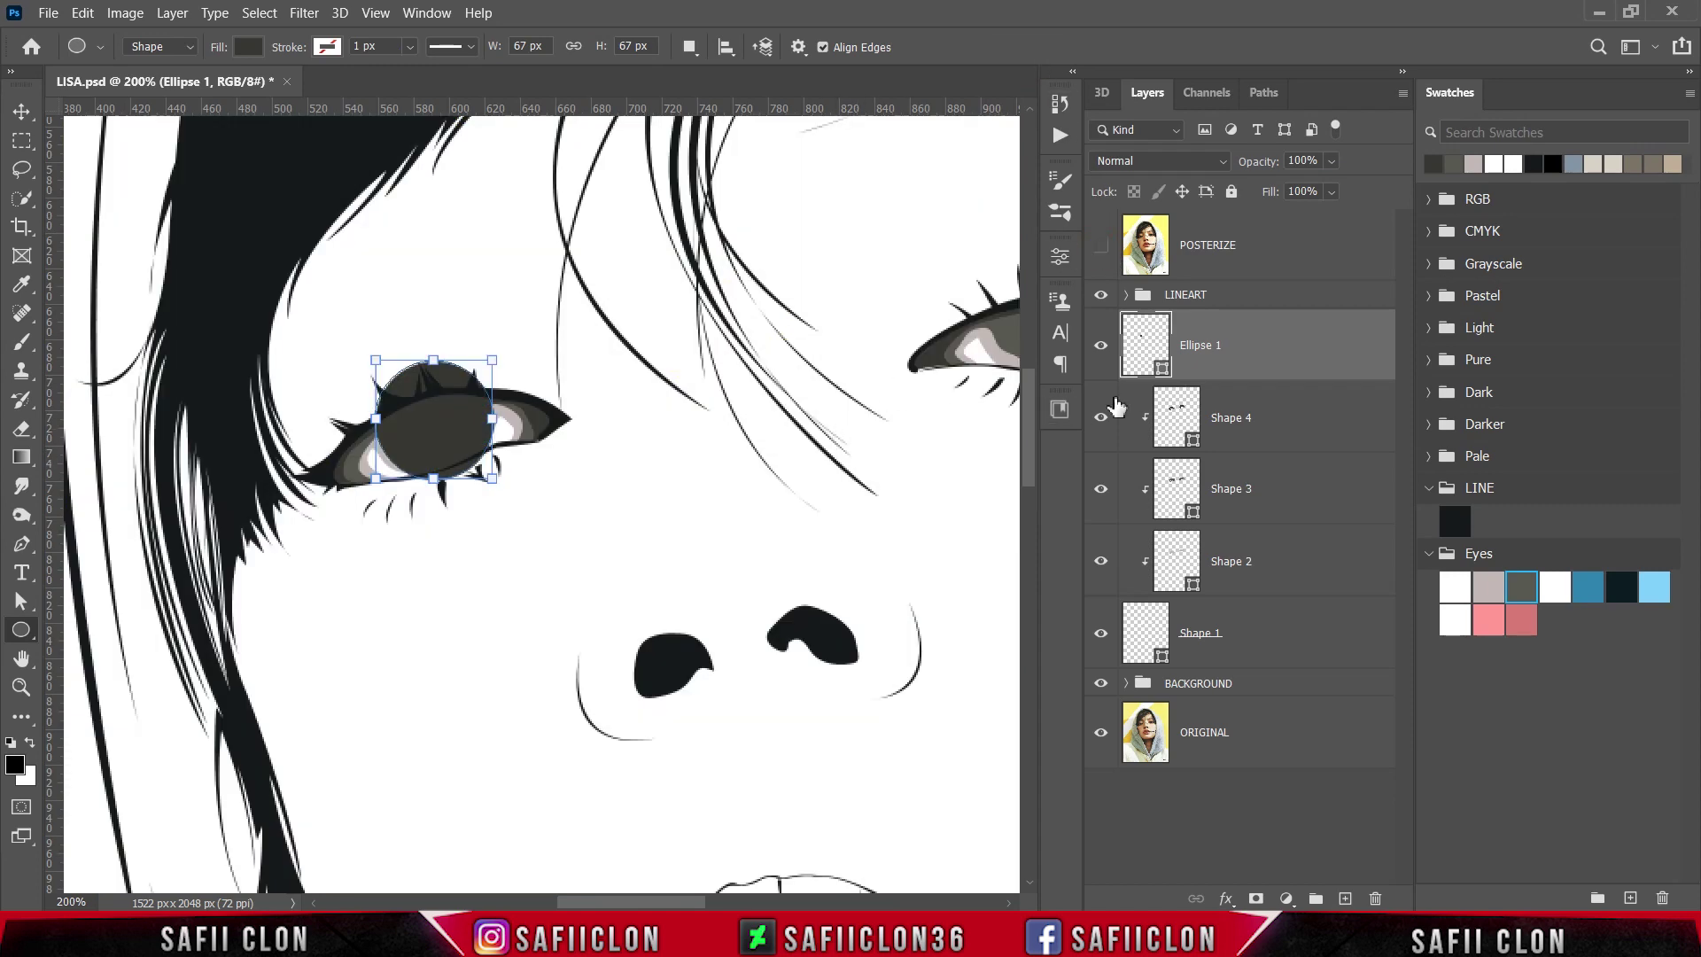
- Clip the Ellipse 1 iris layer to the Shape 1 eye openings and create three stacked duplicates of it
{"action": "right_click", "coordinate": [1255, 352]}
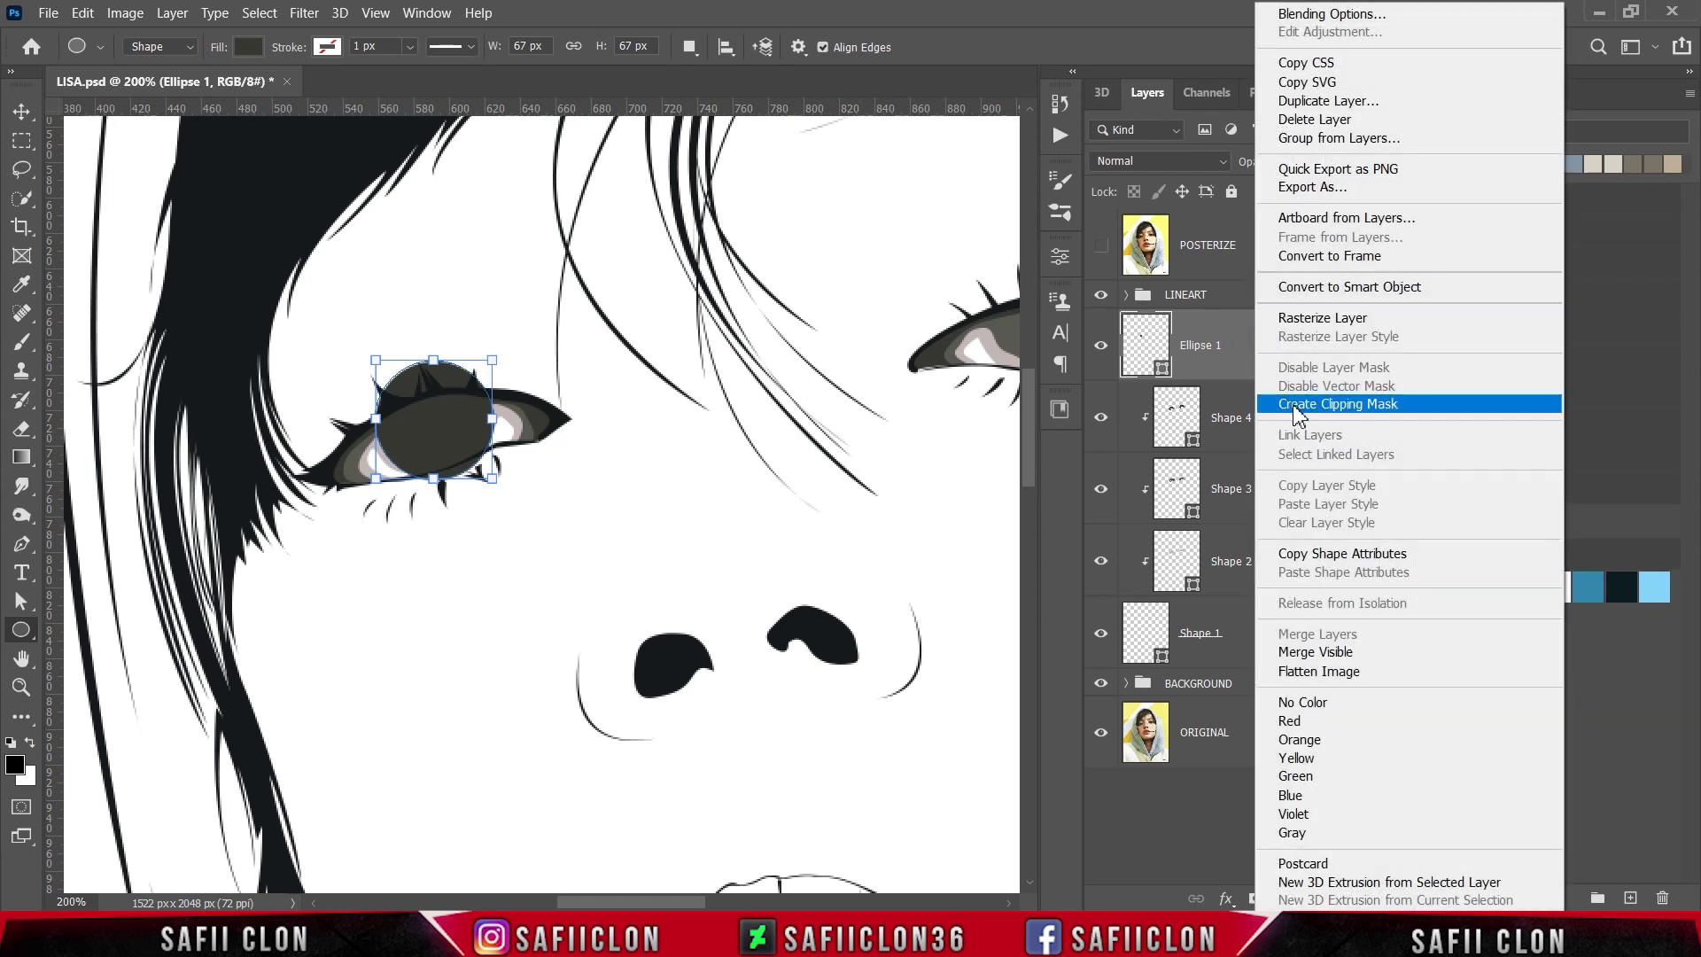
{"action": "left_click", "coordinate": [1293, 407]}
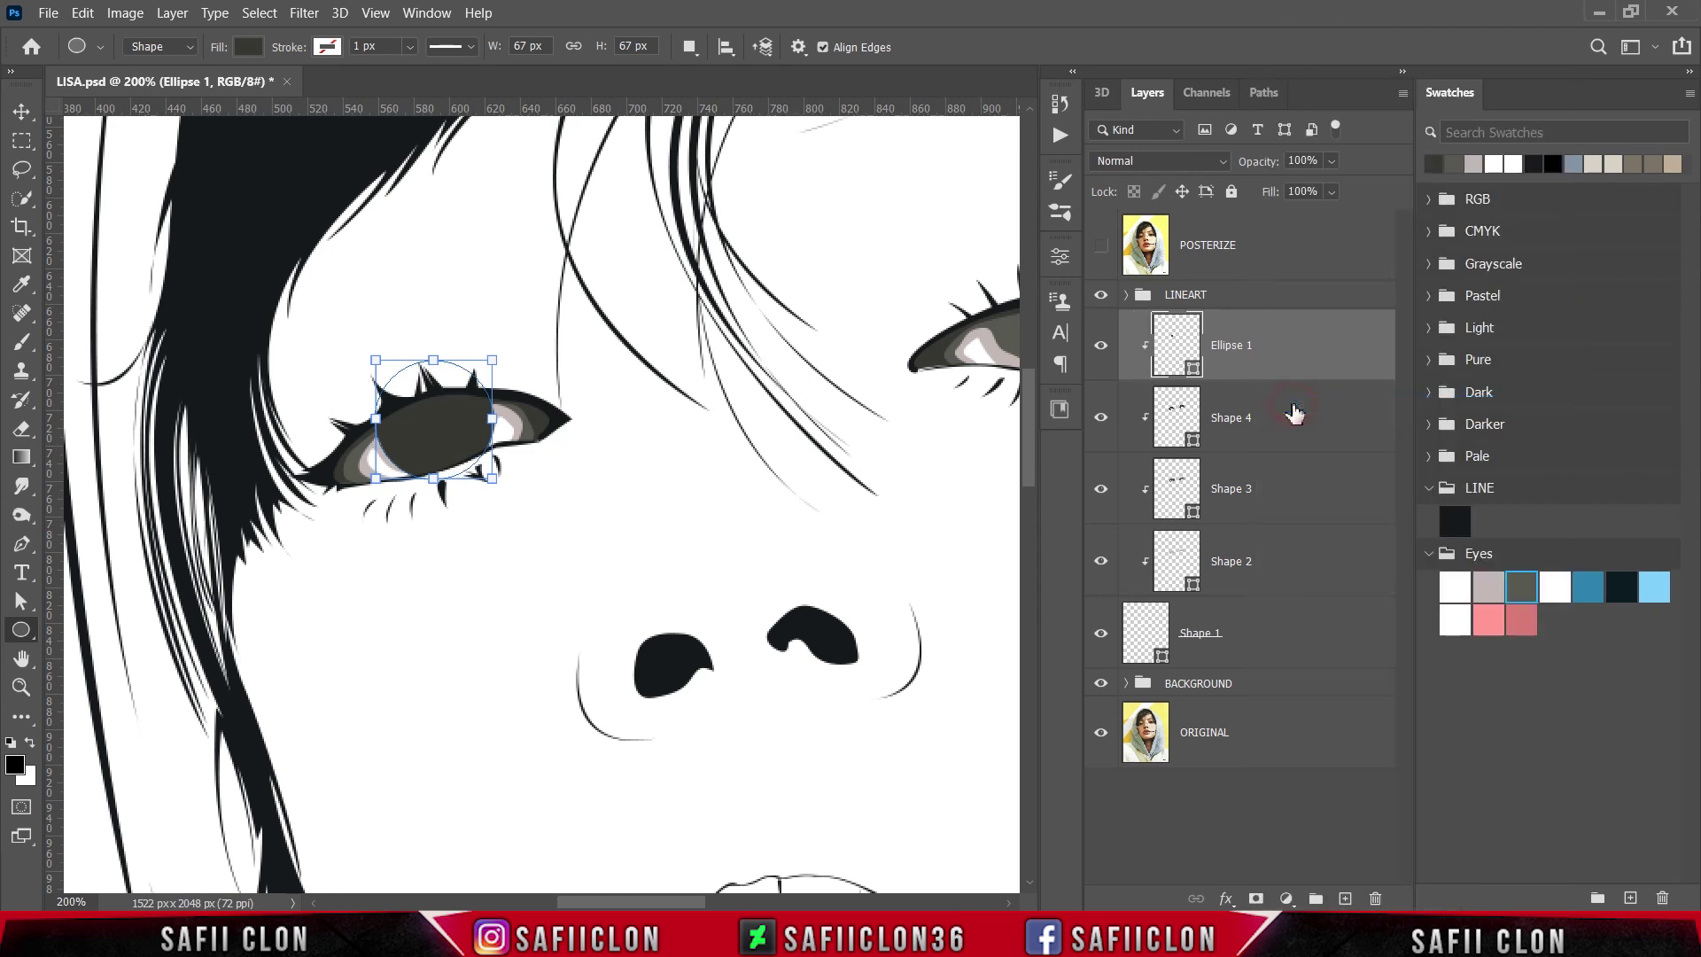
{"action": "right_click", "coordinate": [1275, 352]}
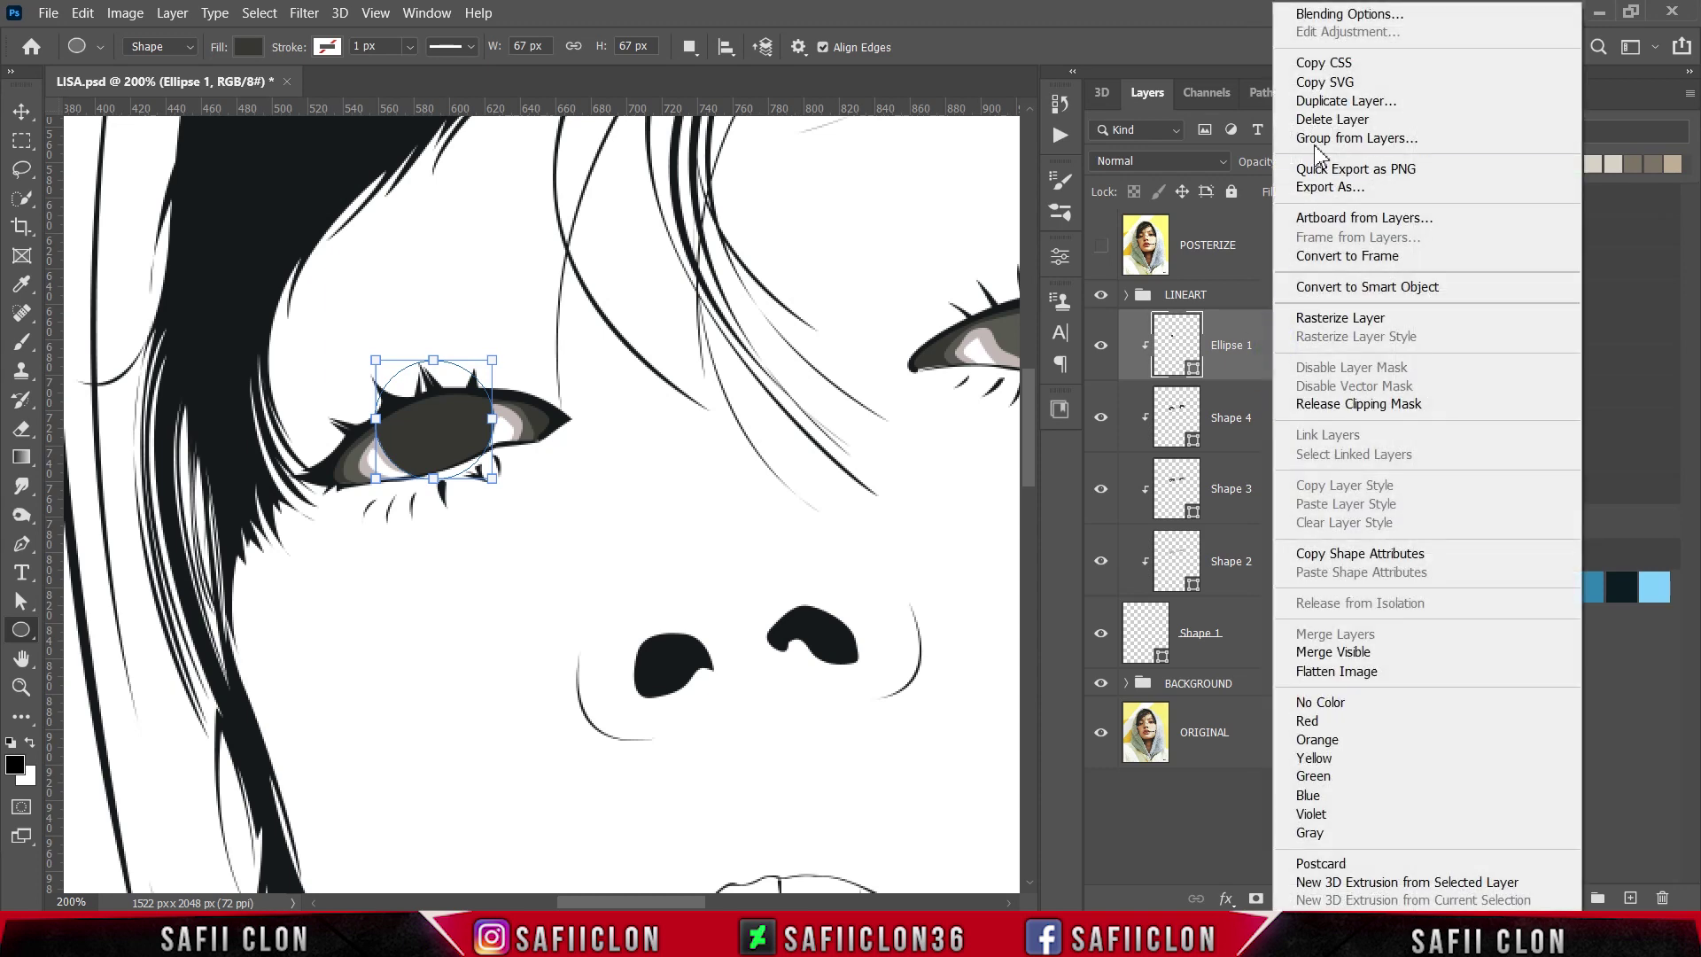
{"action": "left_click", "coordinate": [1324, 100]}
{"action": "left_click", "coordinate": [1033, 248]}
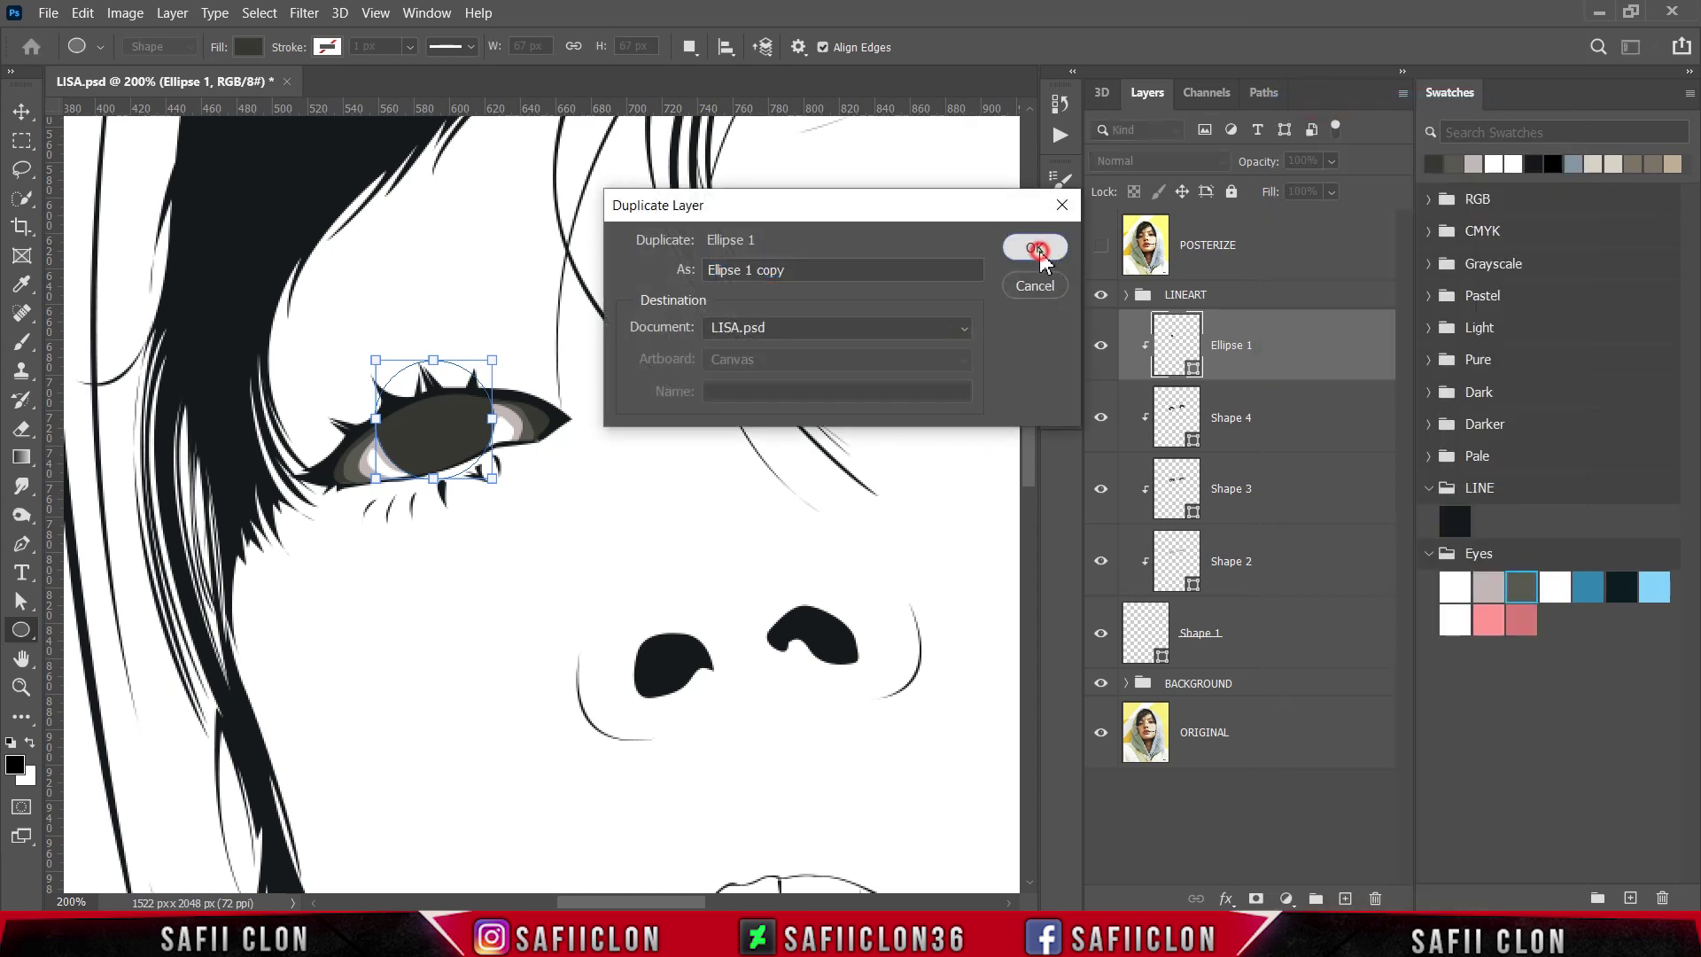
{"action": "right_click", "coordinate": [1282, 340]}
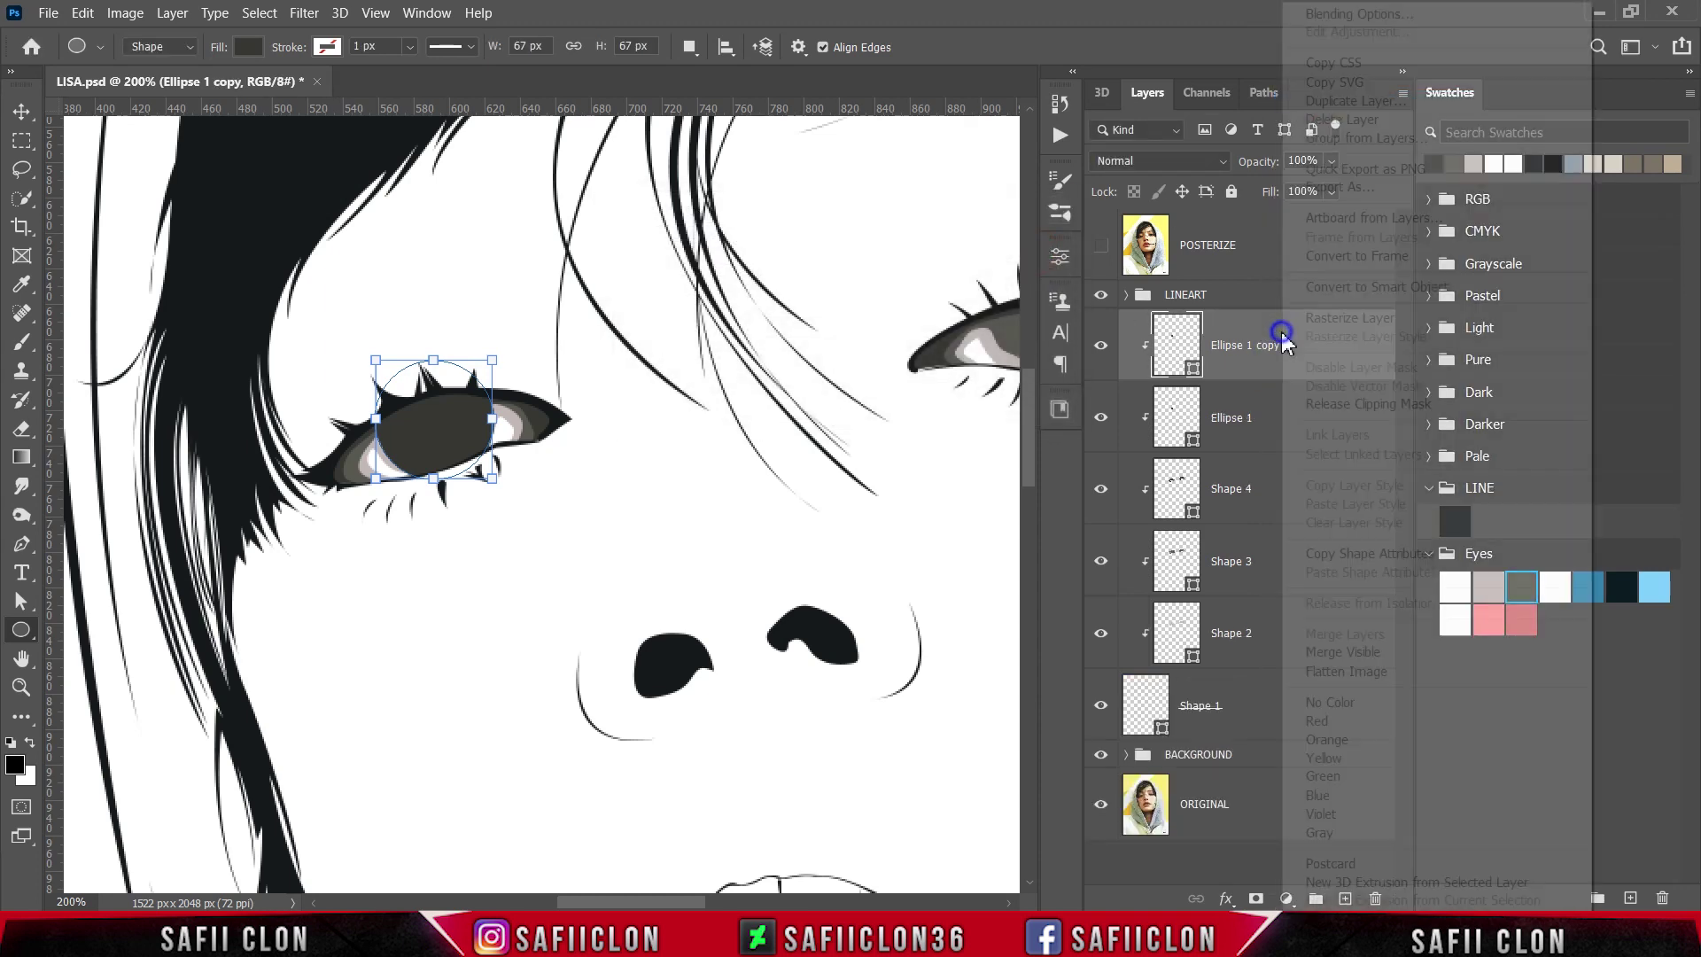
{"action": "left_click", "coordinate": [1326, 102]}
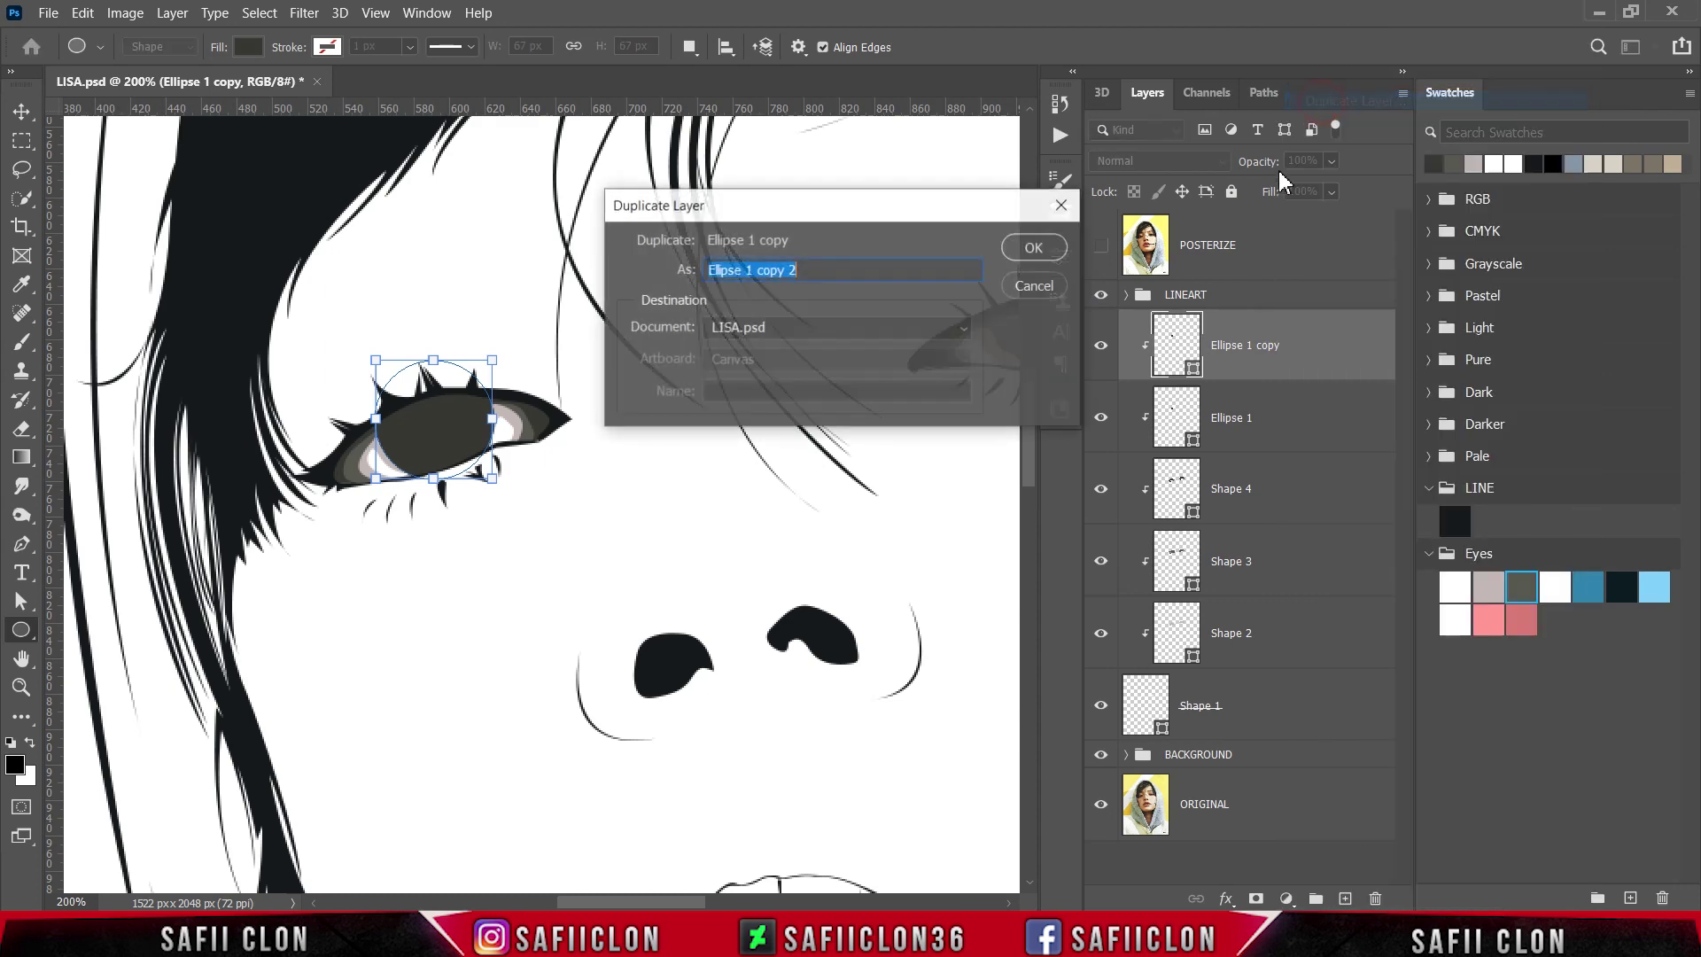
{"action": "left_click", "coordinate": [1023, 242]}
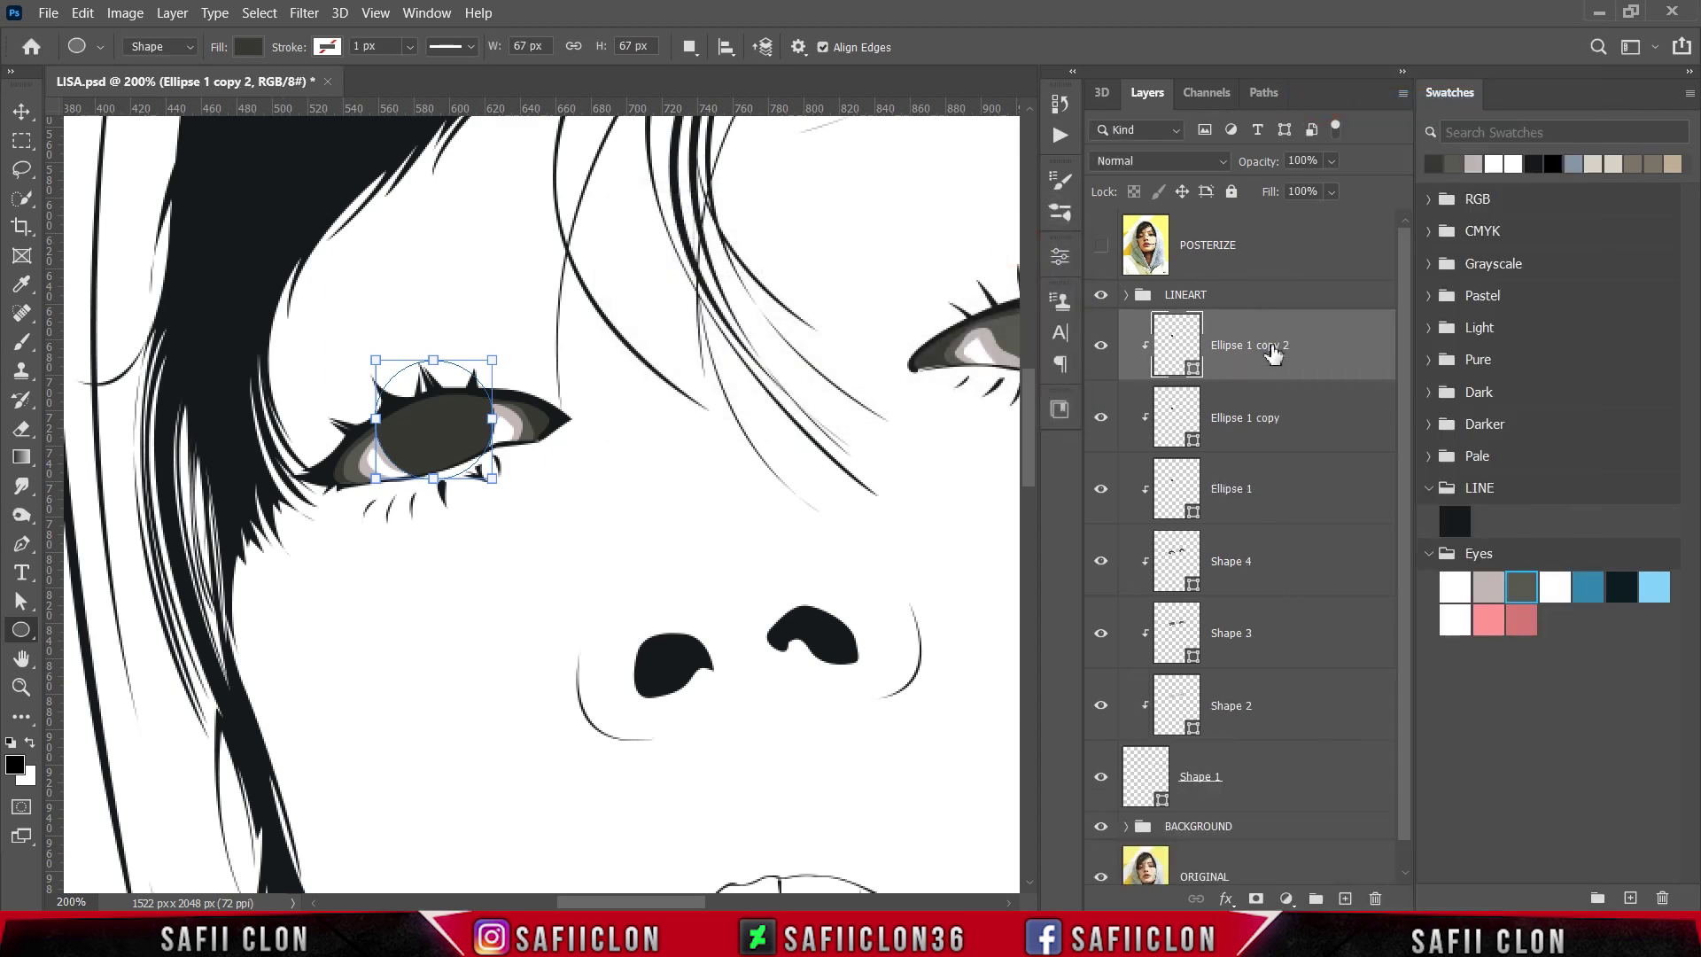
{"action": "right_click", "coordinate": [1276, 337]}
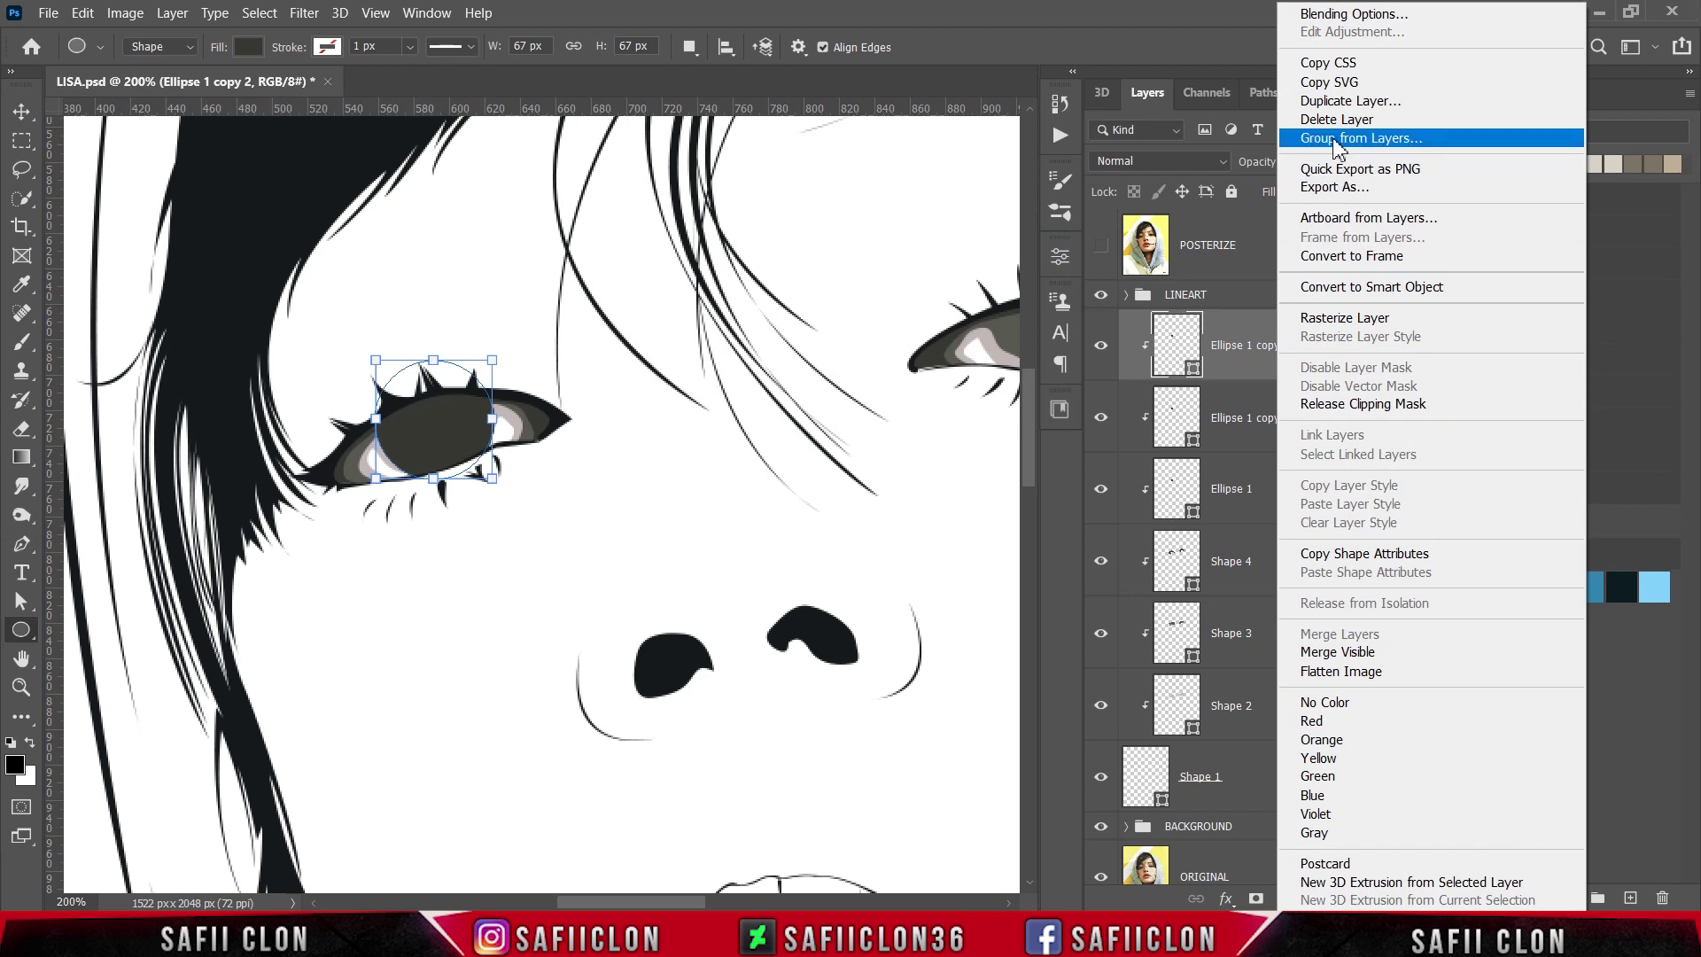
{"action": "left_click", "coordinate": [1331, 106]}
{"action": "left_click", "coordinate": [1024, 247]}
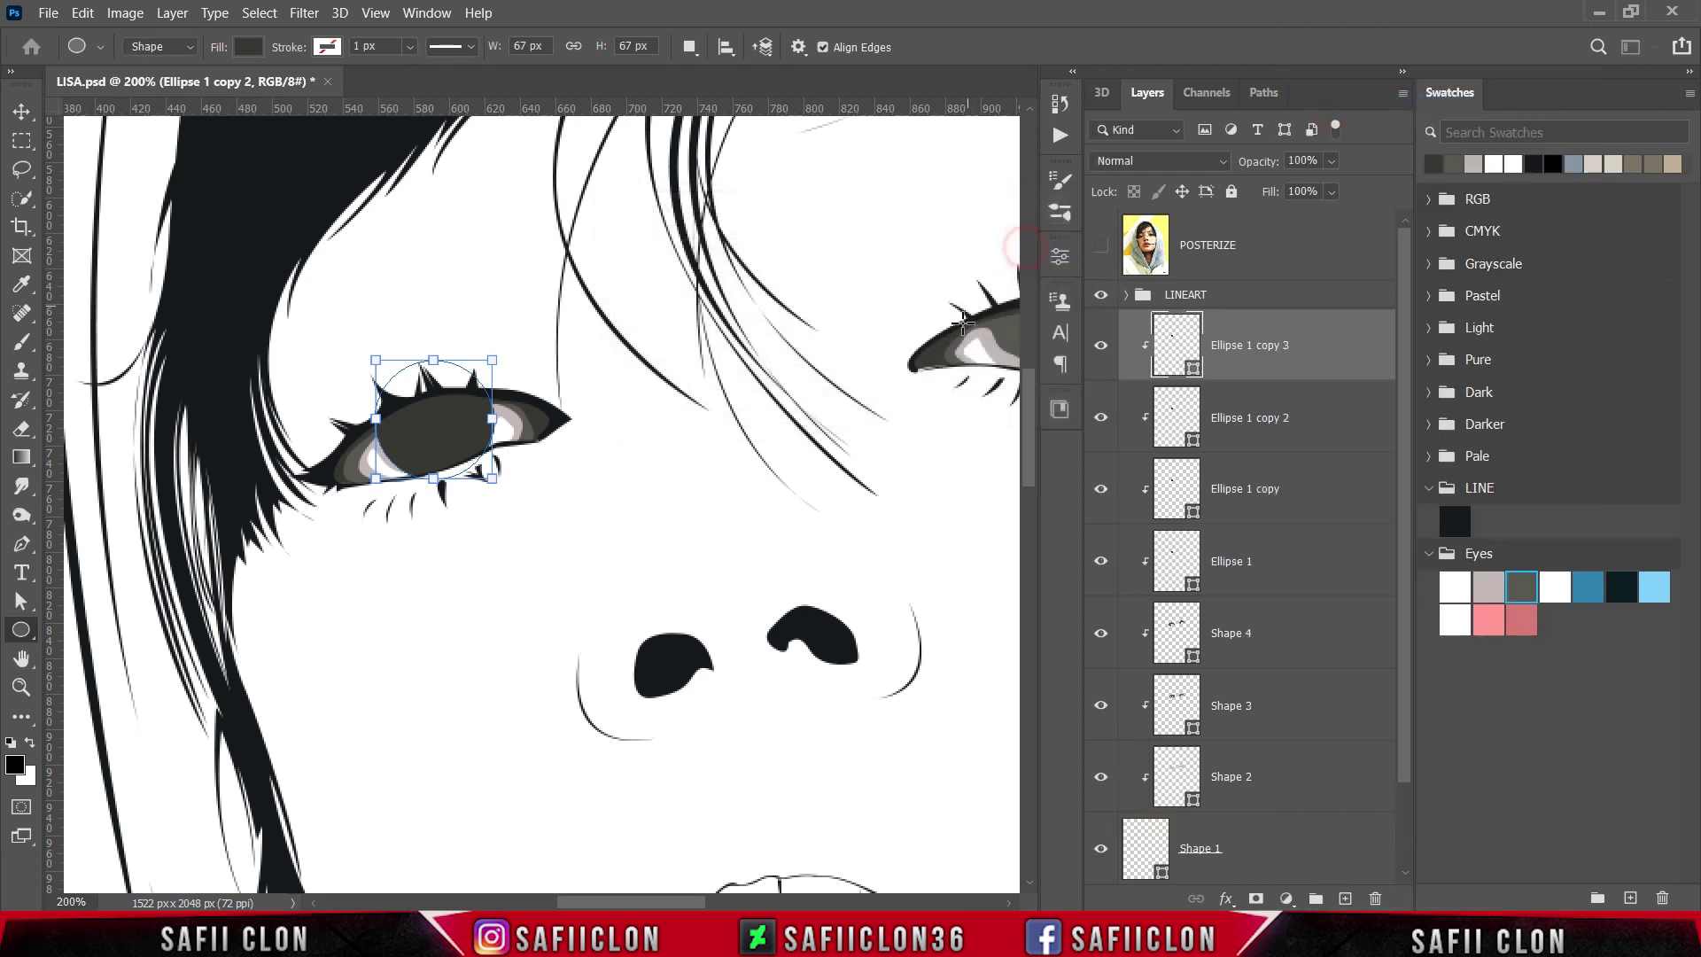
- Rename the topmost iris duplicate, Ellipse 1 copy 3, as Ellipse 4
{"action": "double_click", "coordinate": [1287, 344]}
{"action": "left_click_drag", "start_coordinate": [1287, 344], "coordinate": [1242, 343]}
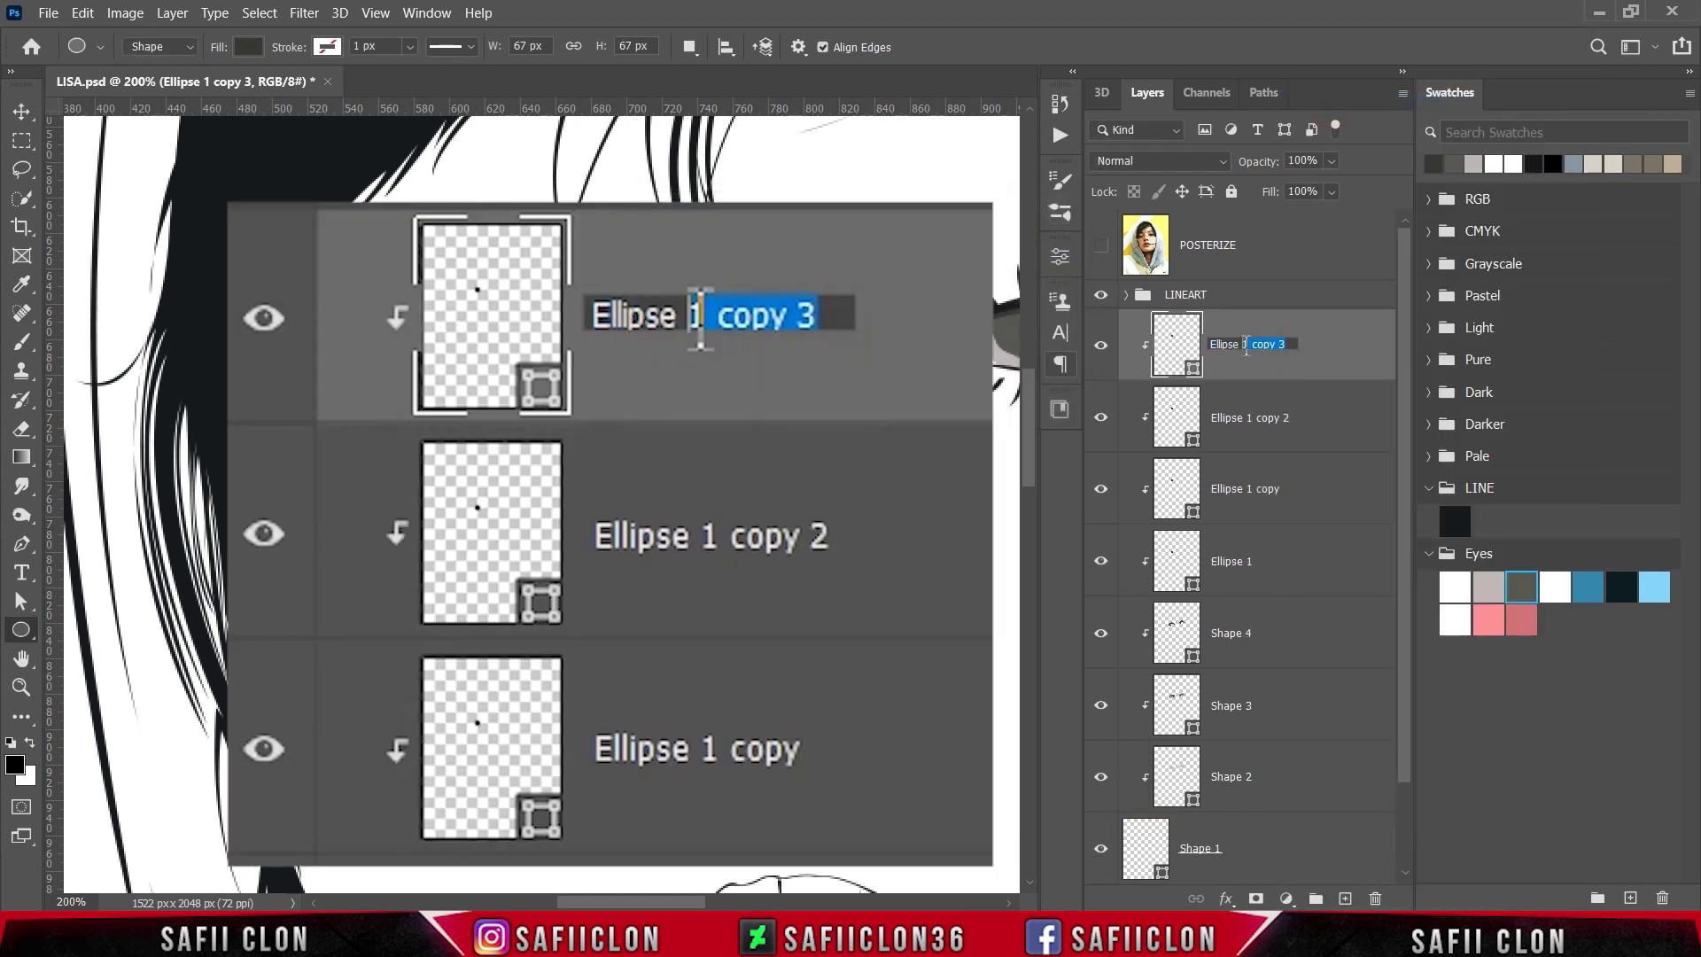
{"action": "type", "text": "4"}
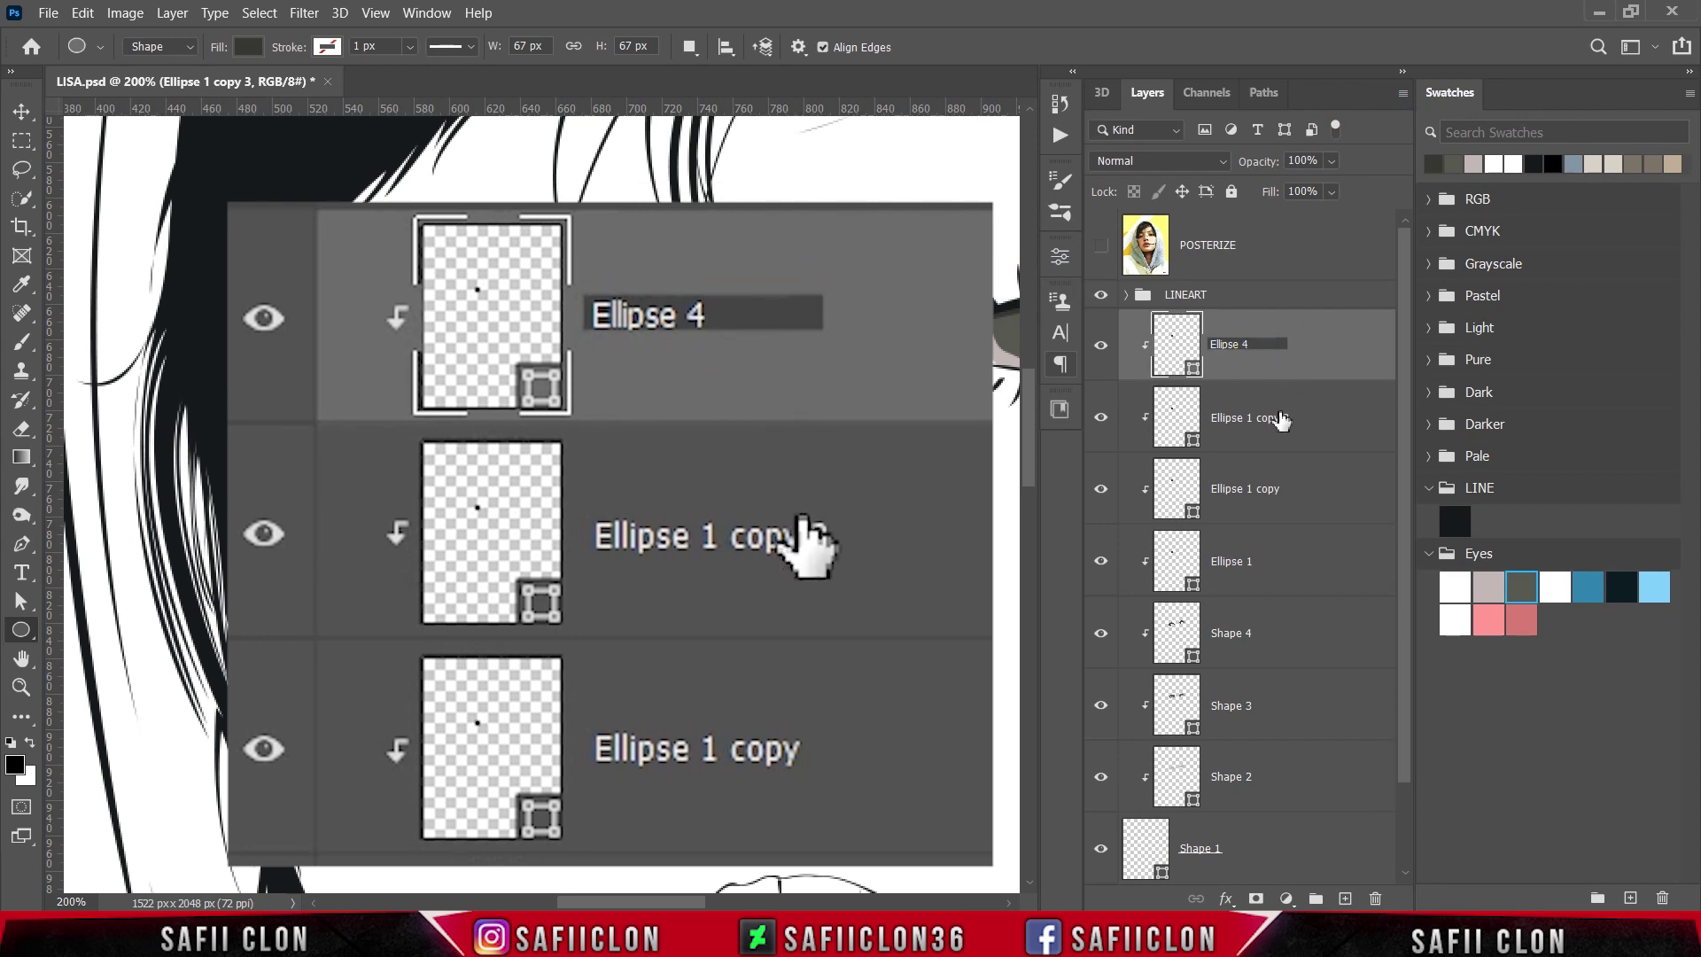
- Rename the Ellipse 1 copy 2 layer as Ellipse 3 and the Ellipse 1 copy layer as Ellipse 2
{"action": "left_click", "coordinate": [1276, 416]}
{"action": "double_click", "coordinate": [1284, 415]}
{"action": "left_click_drag", "start_coordinate": [1284, 415], "coordinate": [1244, 416]}
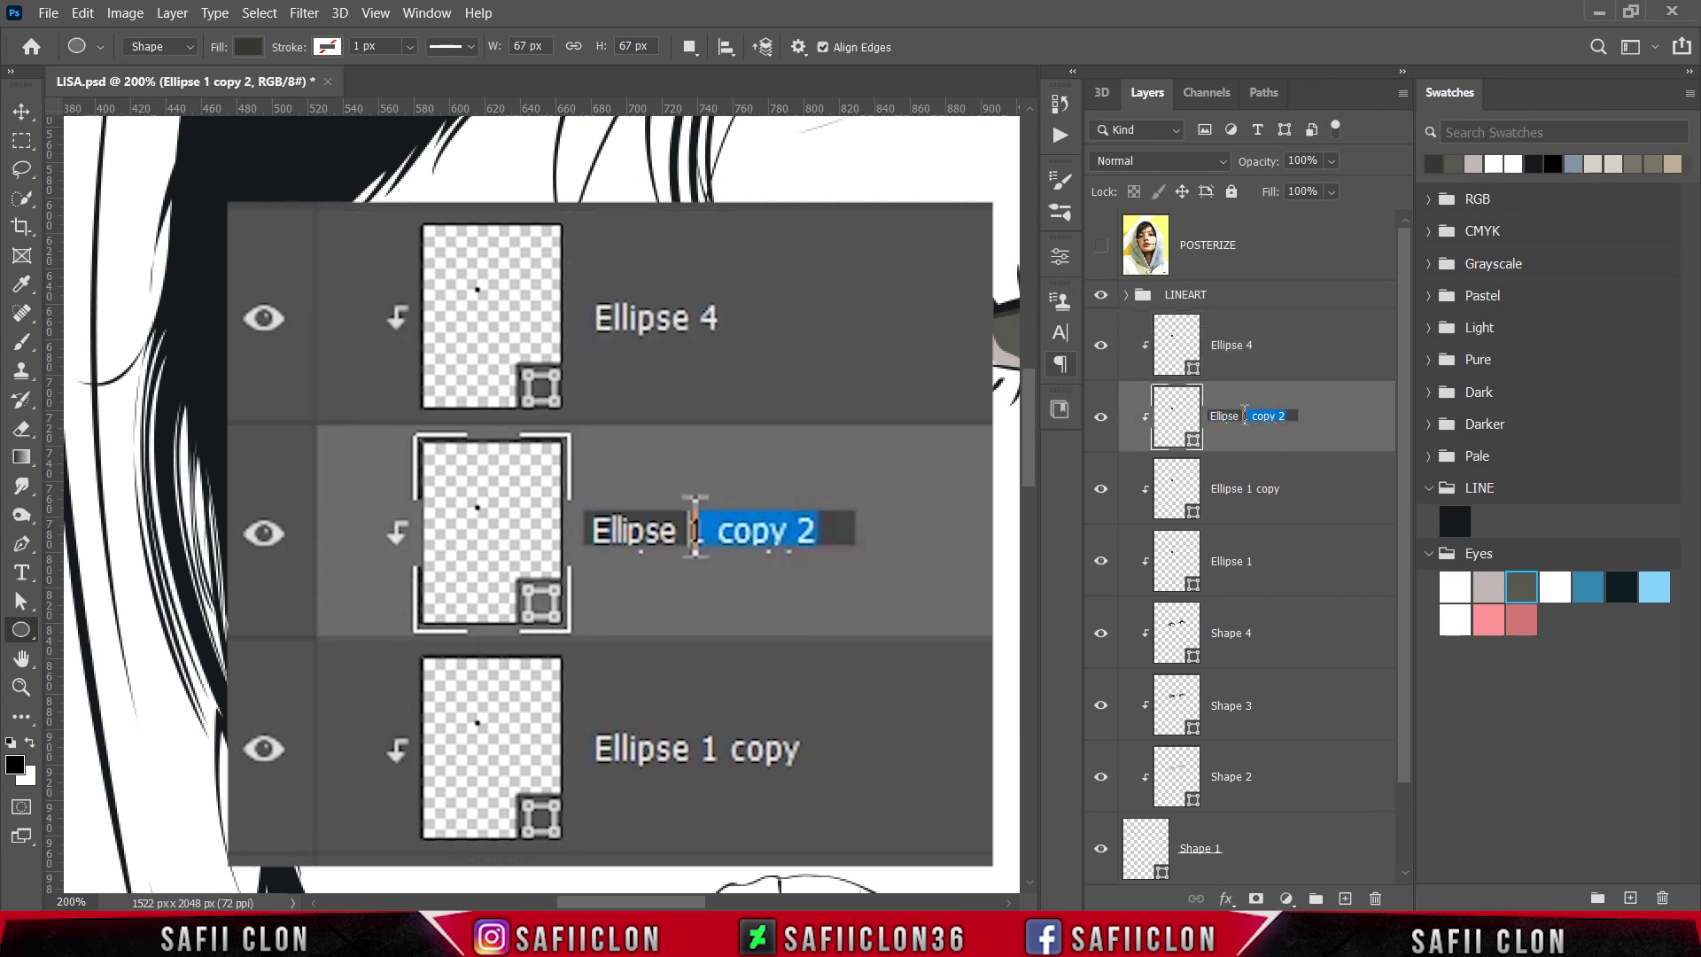
{"action": "type", "text": "3"}
{"action": "left_click", "coordinate": [1271, 494]}
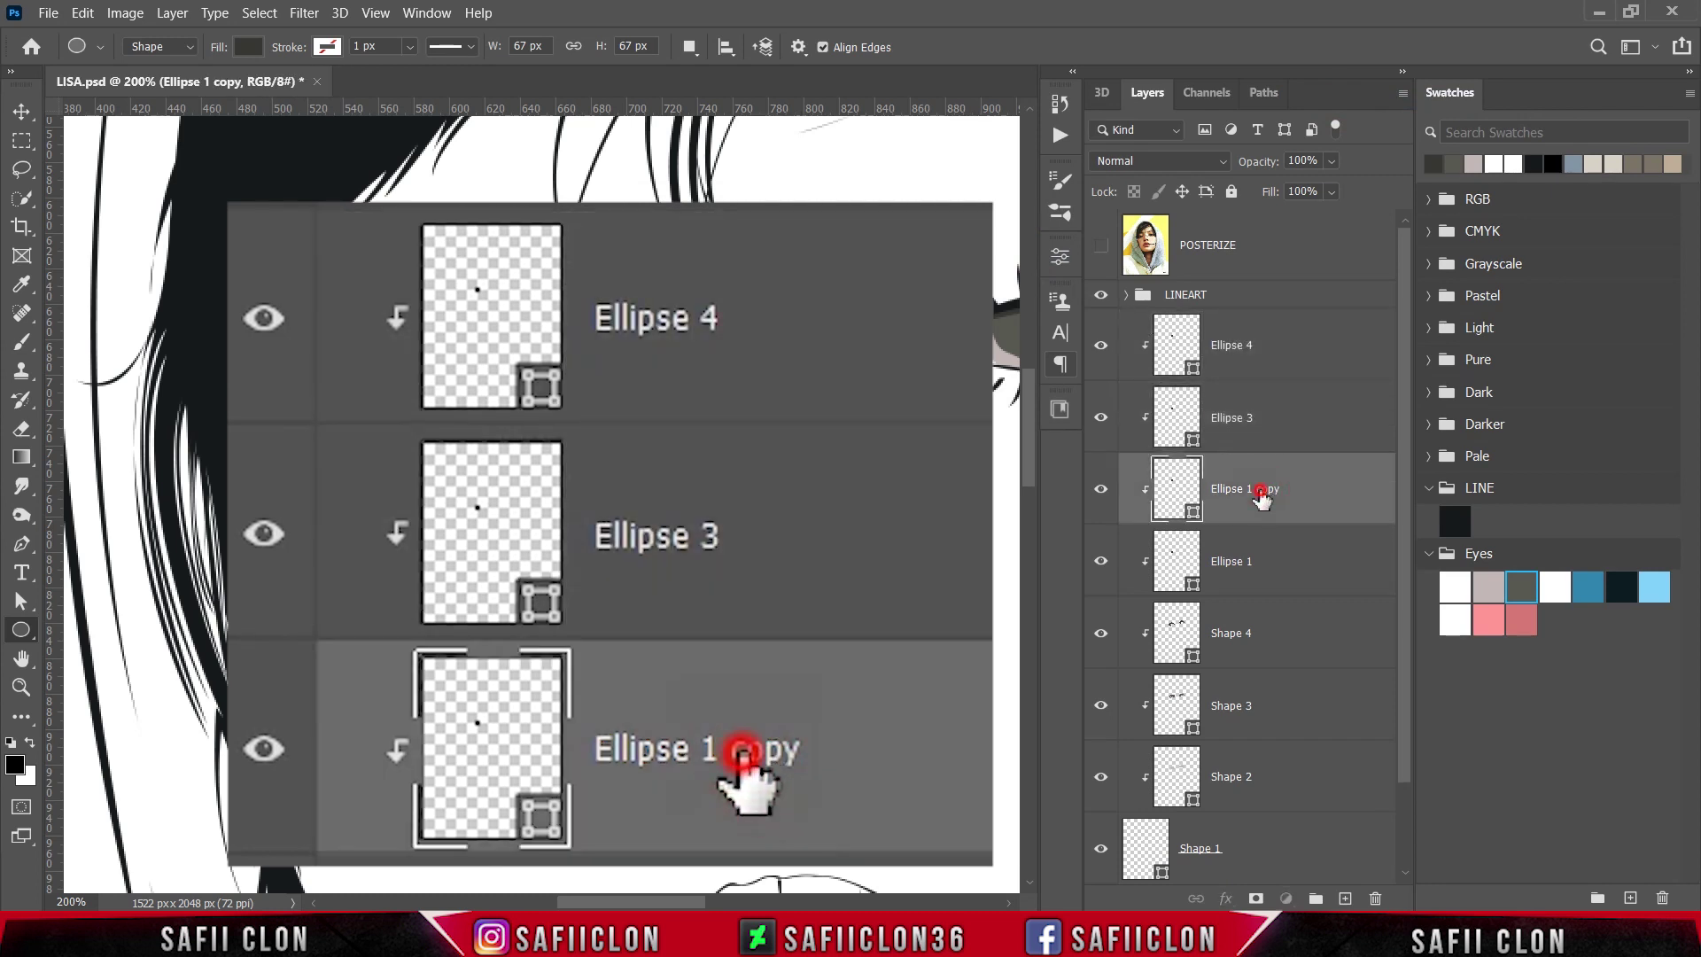
{"action": "double_click", "coordinate": [1273, 492]}
{"action": "left_click_drag", "start_coordinate": [1277, 489], "coordinate": [1240, 489]}
{"action": "type", "text": "2"}
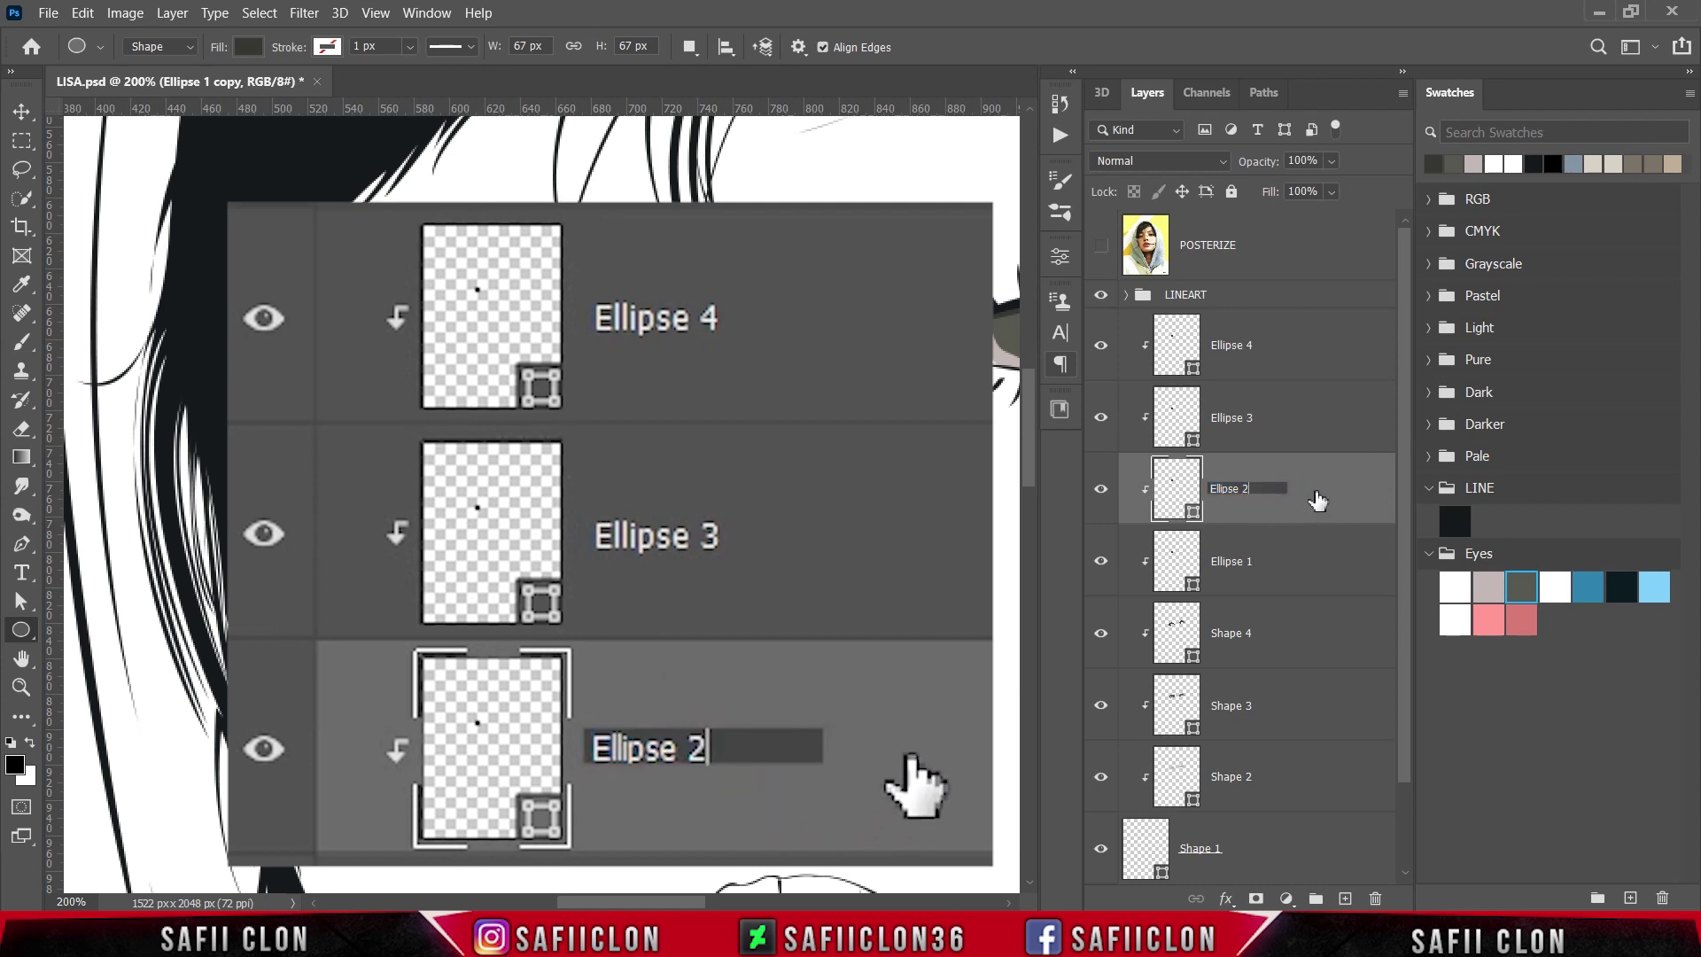
{"action": "key", "text": "Return"}
- Hide the Ellipse 4, Ellipse 3 and Ellipse 2 layers
{"action": "left_click", "coordinate": [1100, 344]}
{"action": "left_click", "coordinate": [1101, 417]}
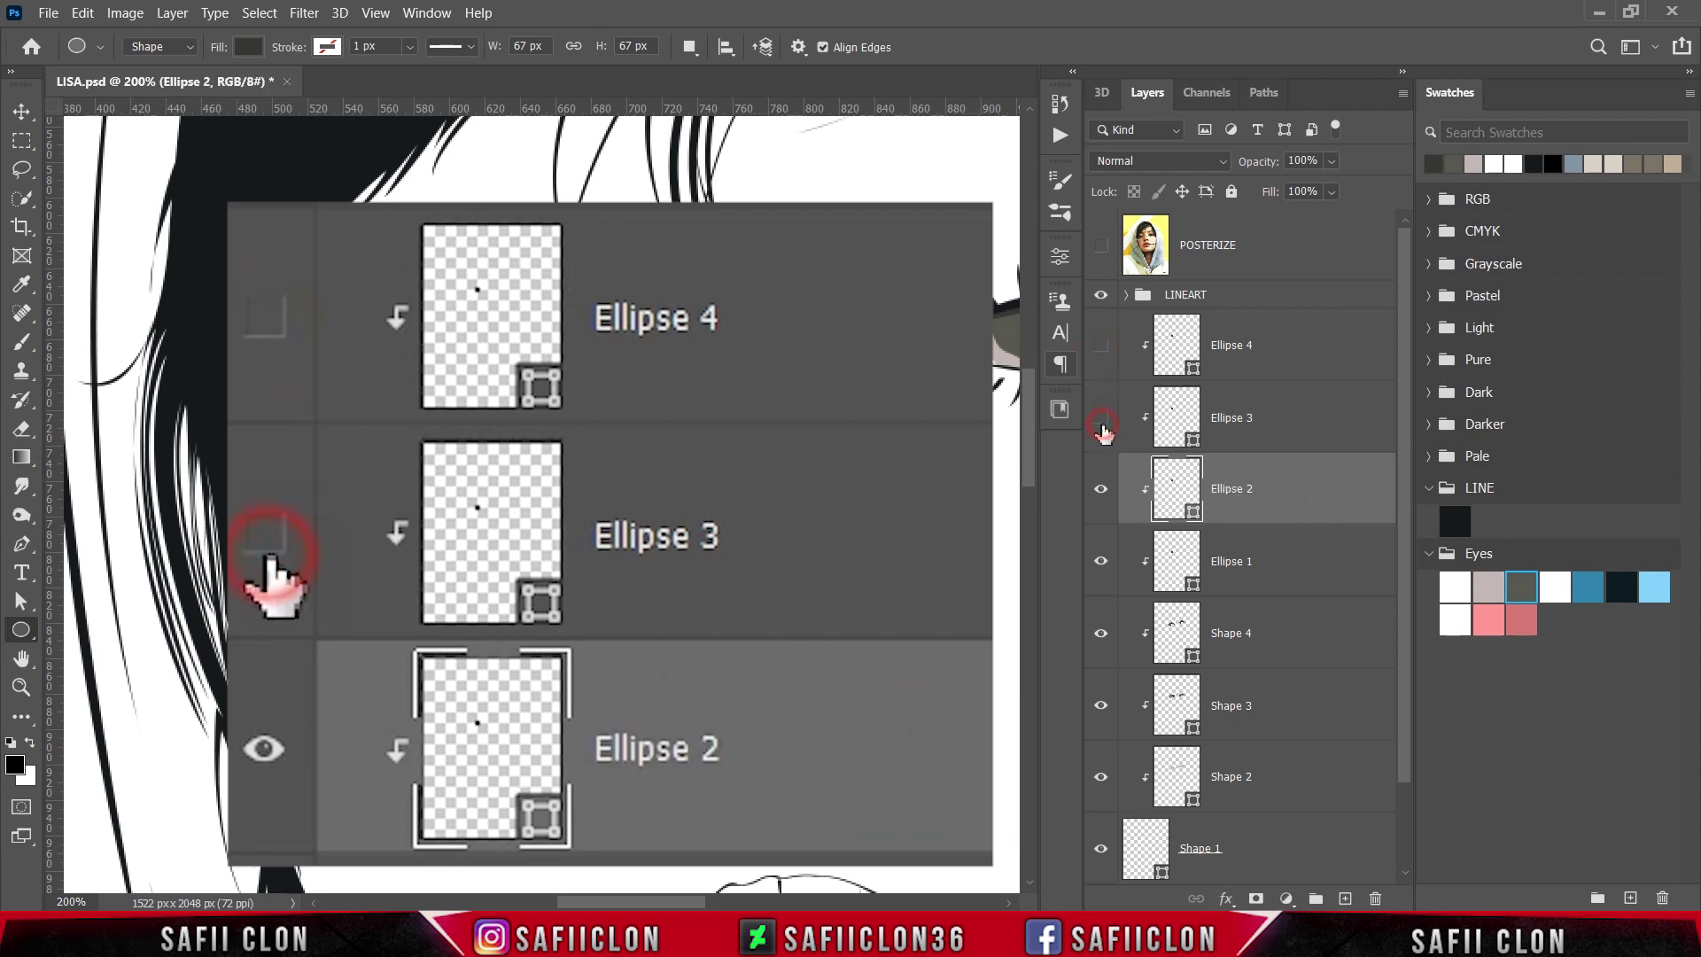
{"action": "left_click", "coordinate": [1100, 489]}
- Fill the Ellipse 1 iris layer with the fourth Eyes swatch, white ffffff
{"action": "left_click", "coordinate": [1278, 564]}
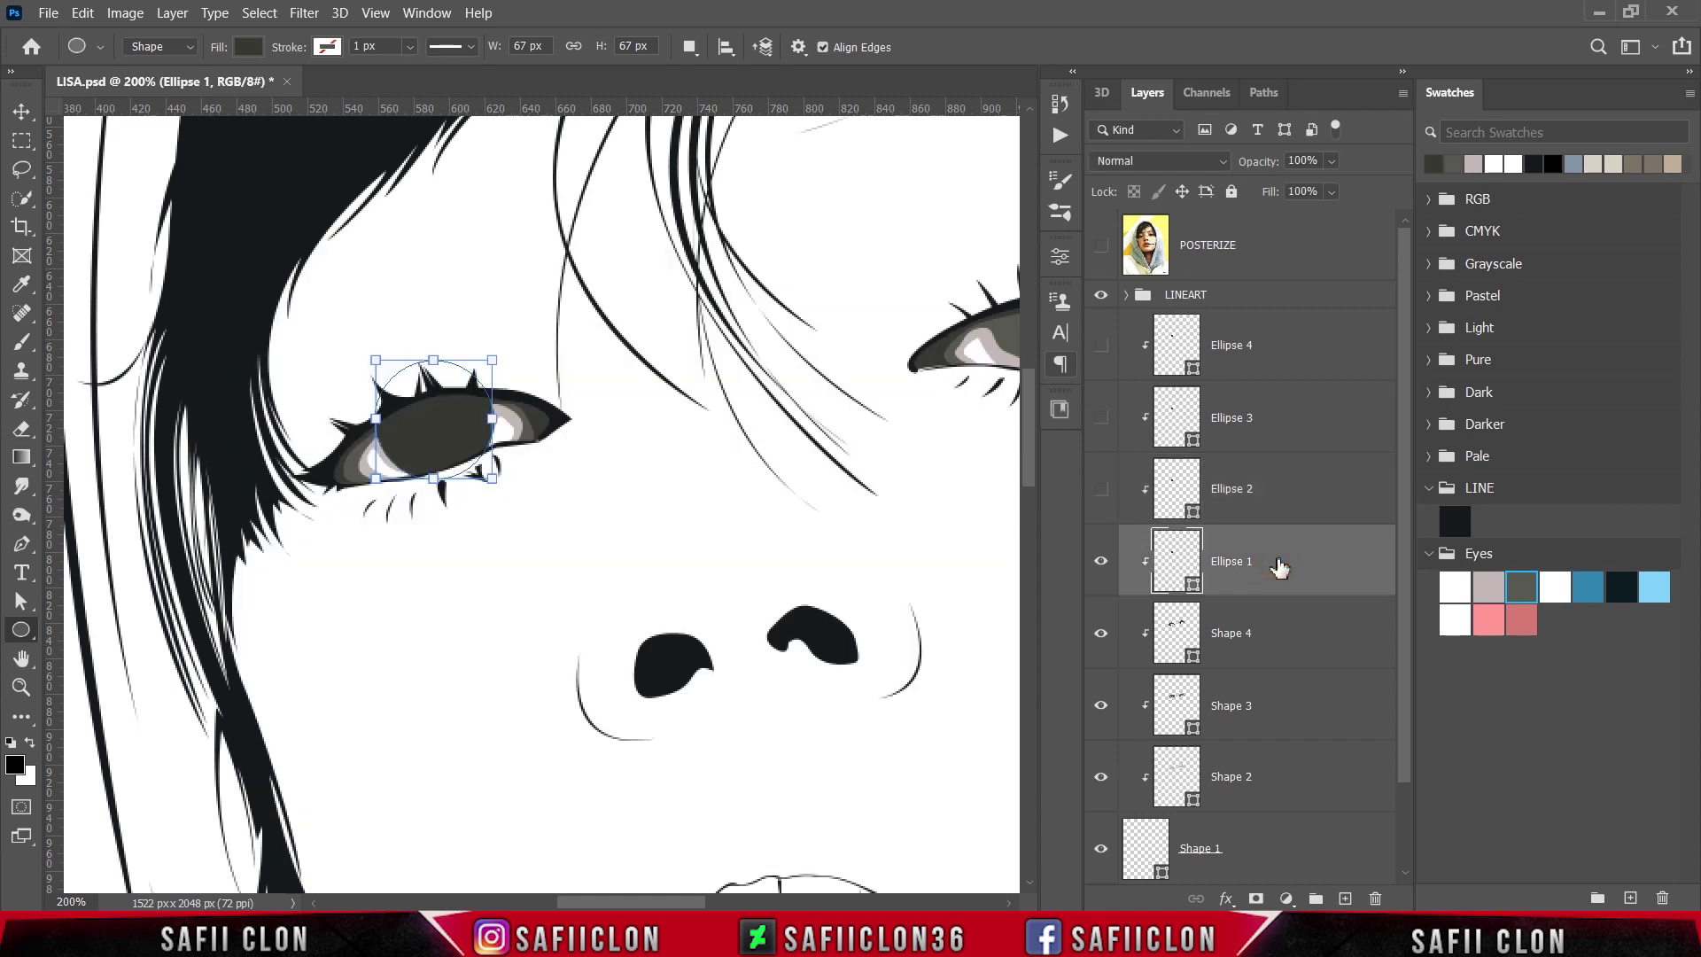
{"action": "left_click", "coordinate": [1106, 564]}
{"action": "left_click", "coordinate": [1103, 564]}
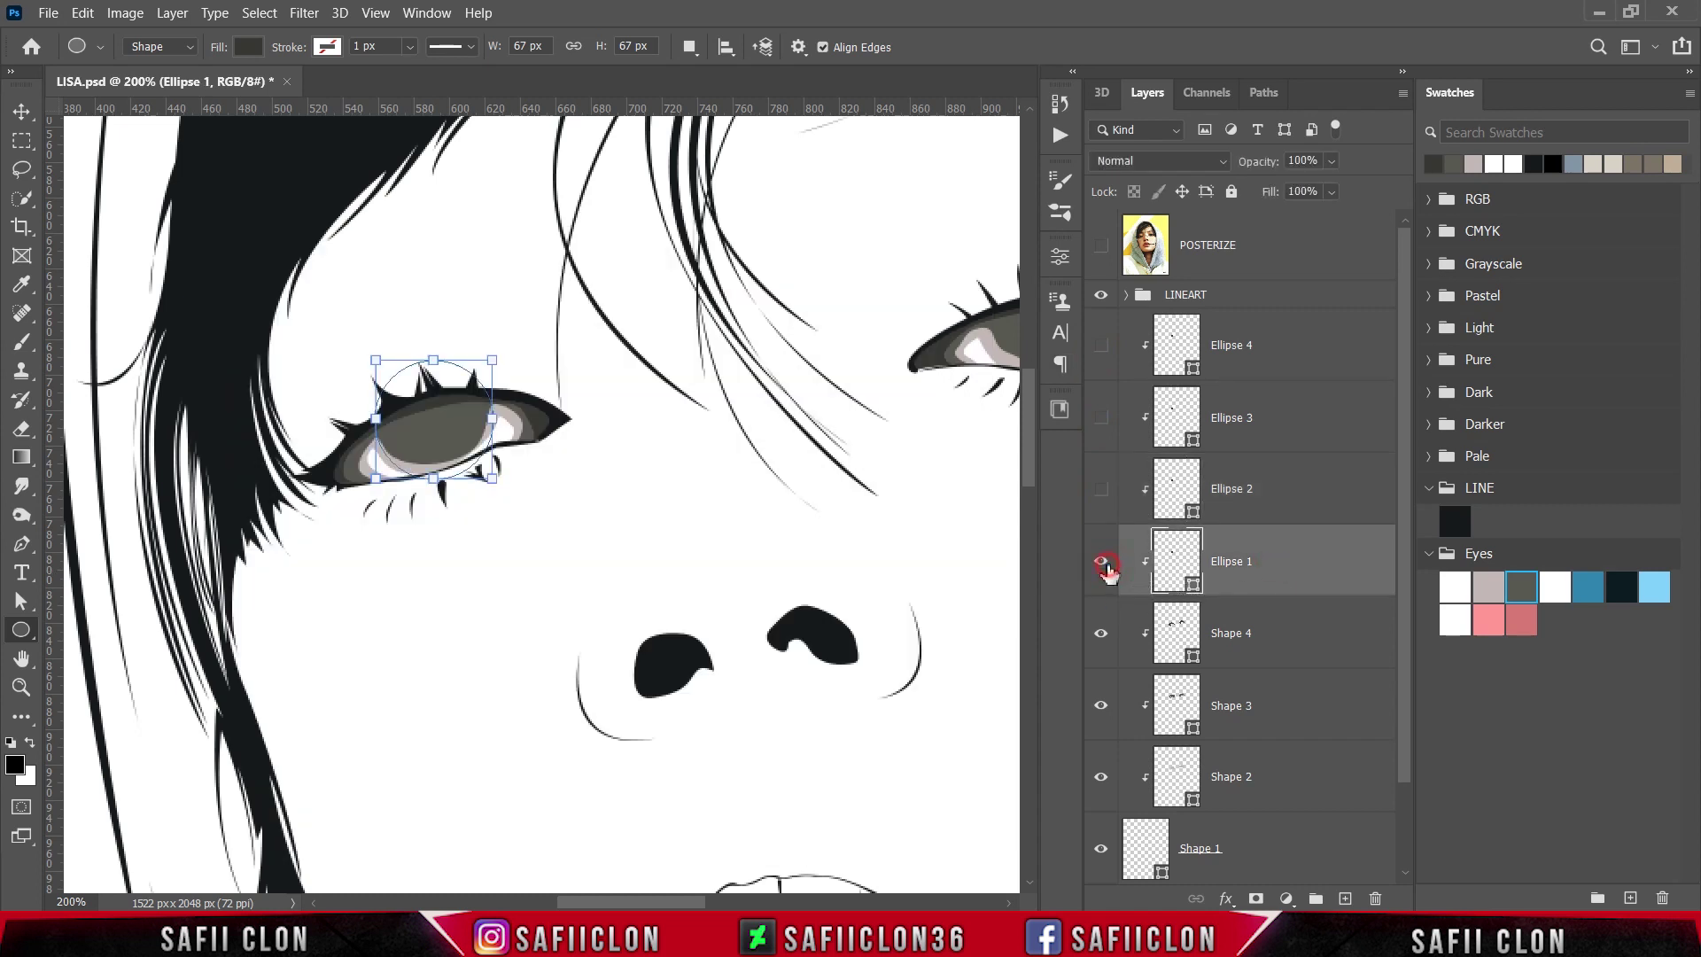
{"action": "double_click", "coordinate": [1194, 595]}
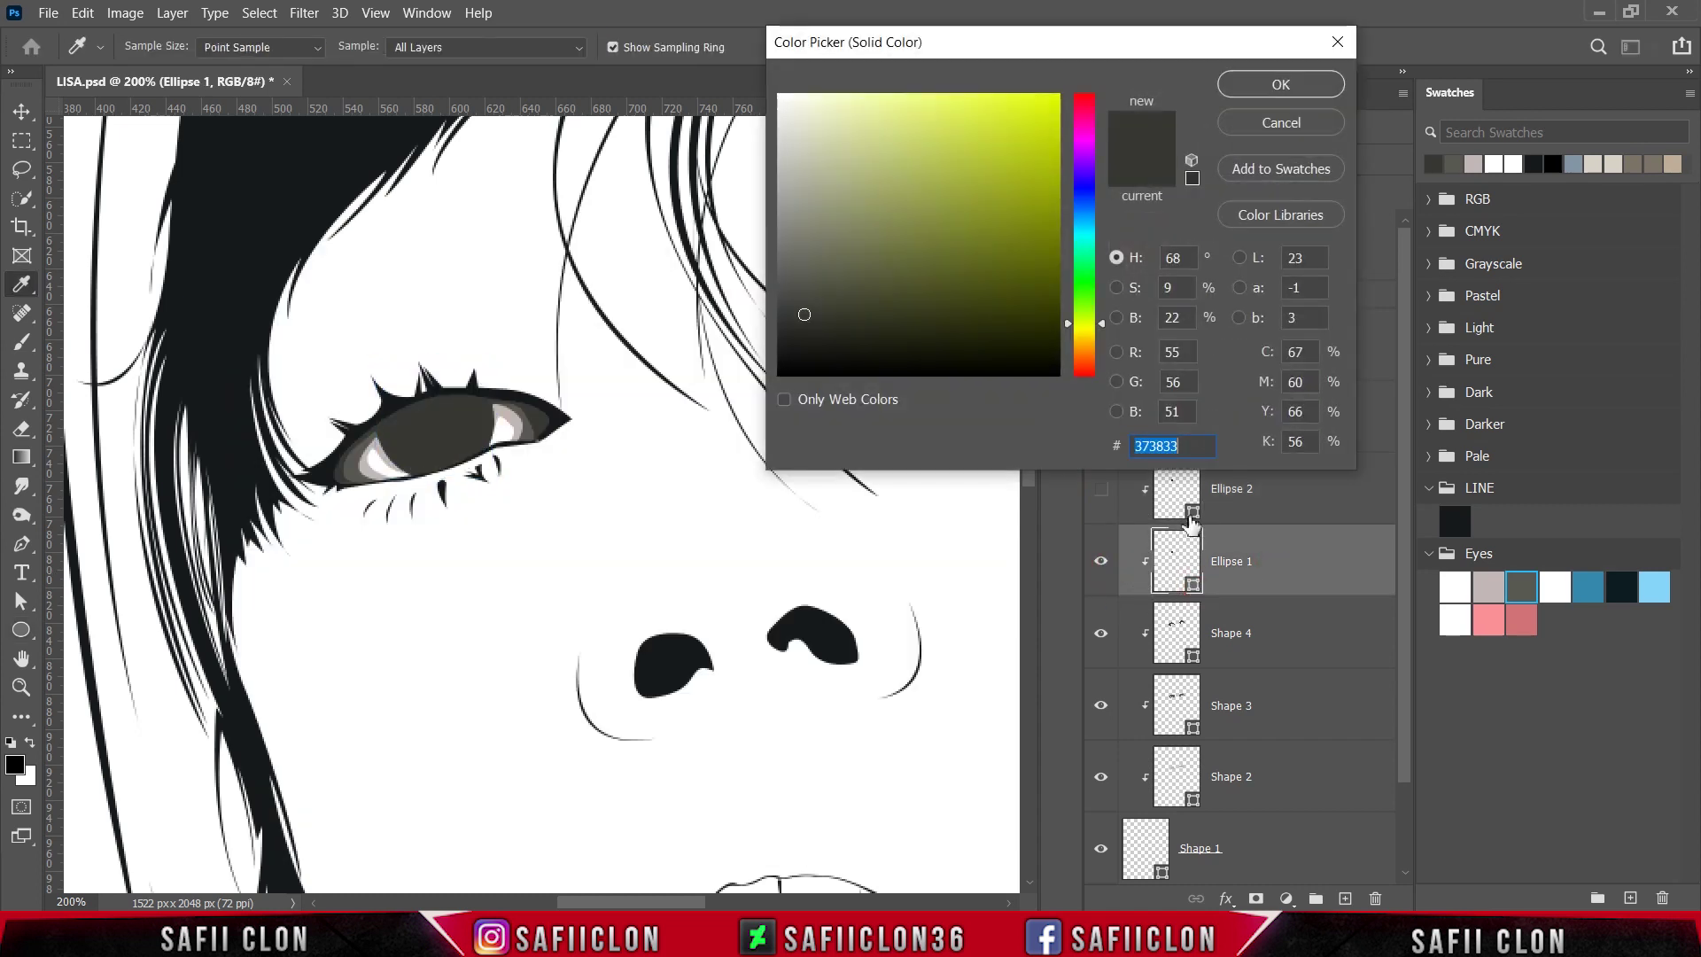
{"action": "left_click", "coordinate": [1559, 584]}
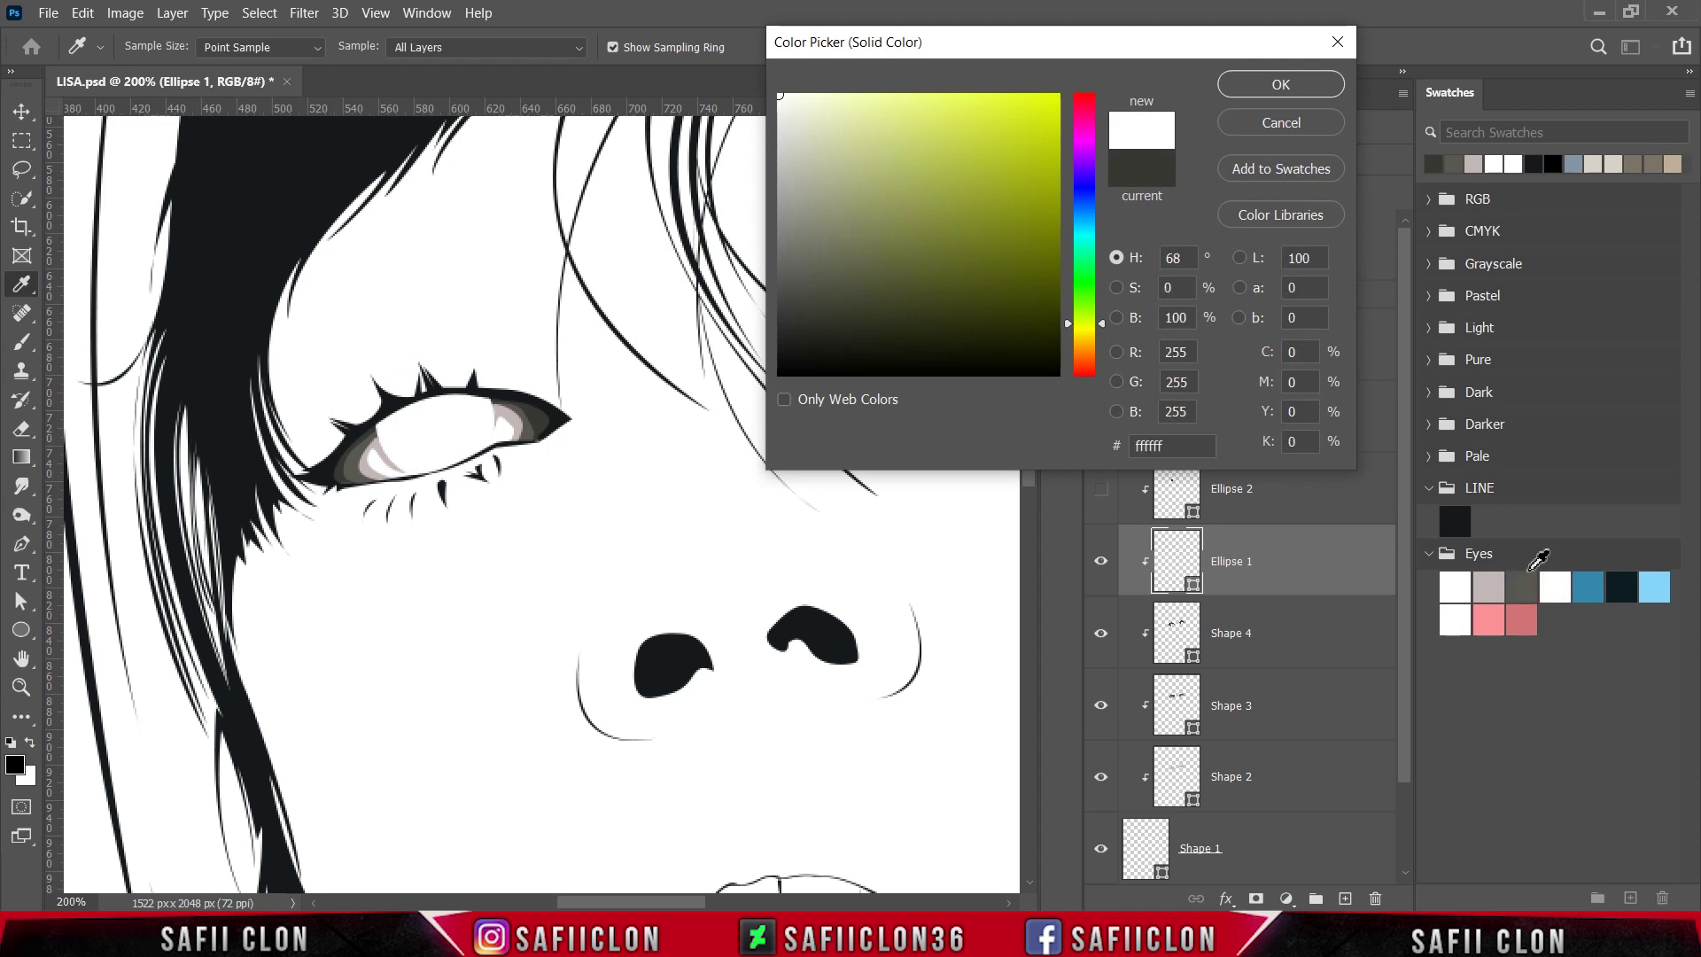
{"action": "left_click", "coordinate": [1281, 85]}
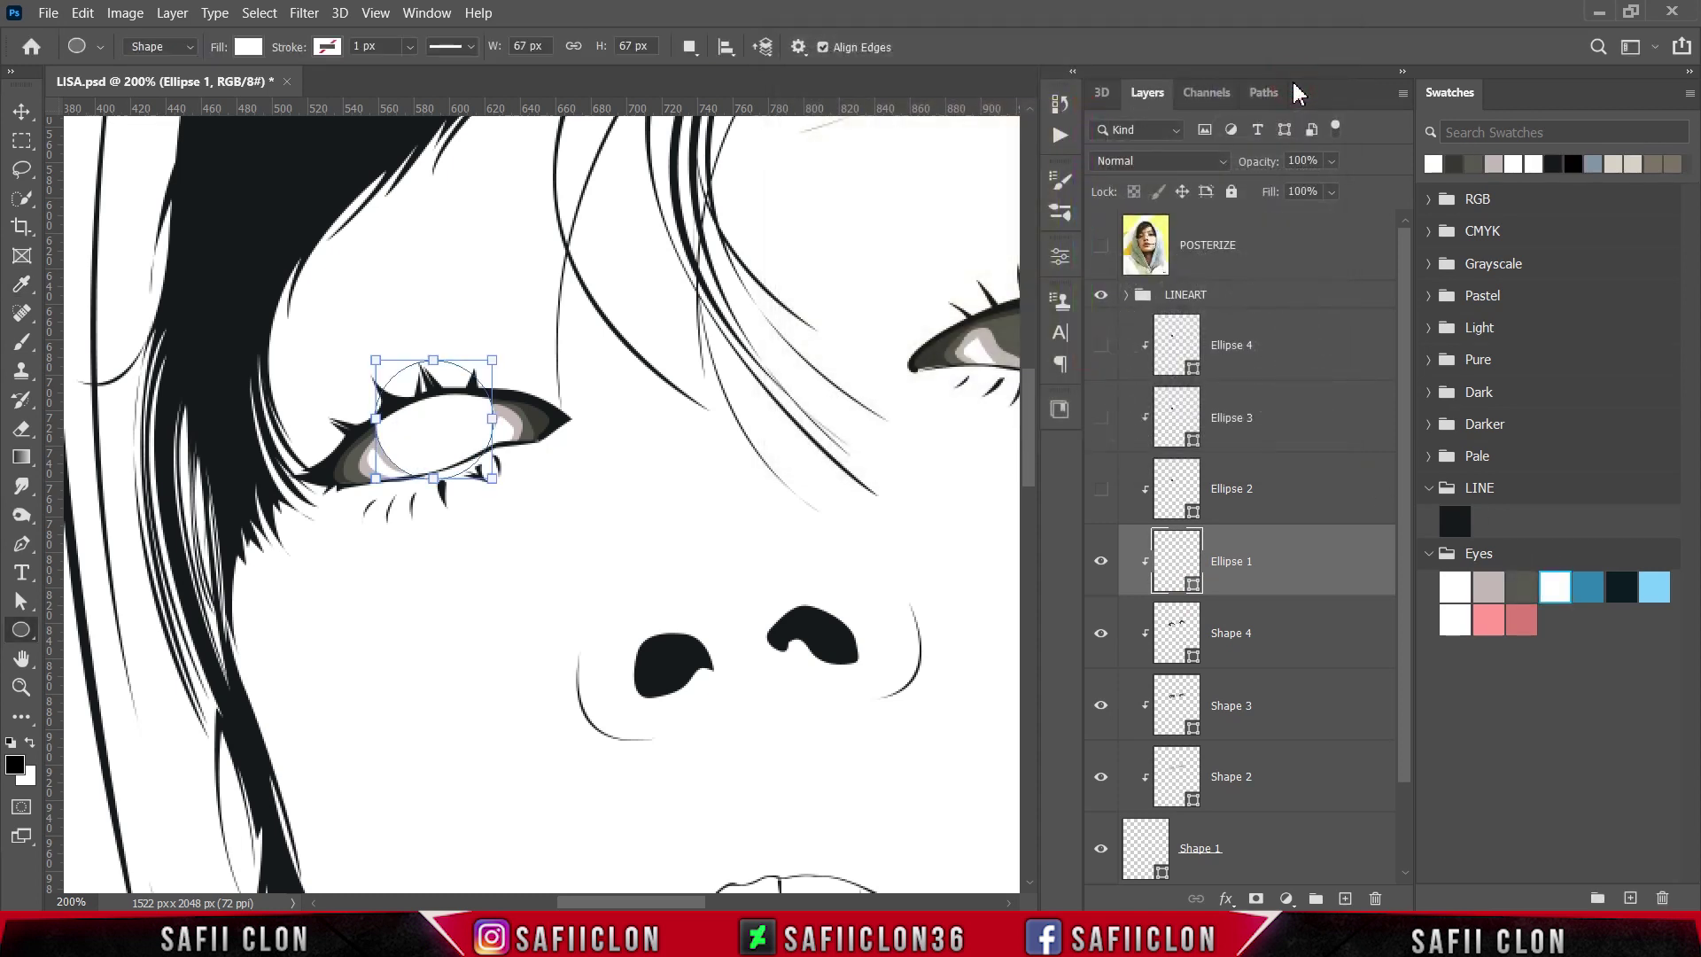
- Add a Stroke layer style to Ellipse 1, coloured 161a1b as sampled from the dark eyelash line art
{"action": "right_click", "coordinate": [1281, 561]}
{"action": "left_click", "coordinate": [1342, 13]}
{"action": "left_click_drag", "start_coordinate": [1141, 216], "coordinate": [1049, 155]}
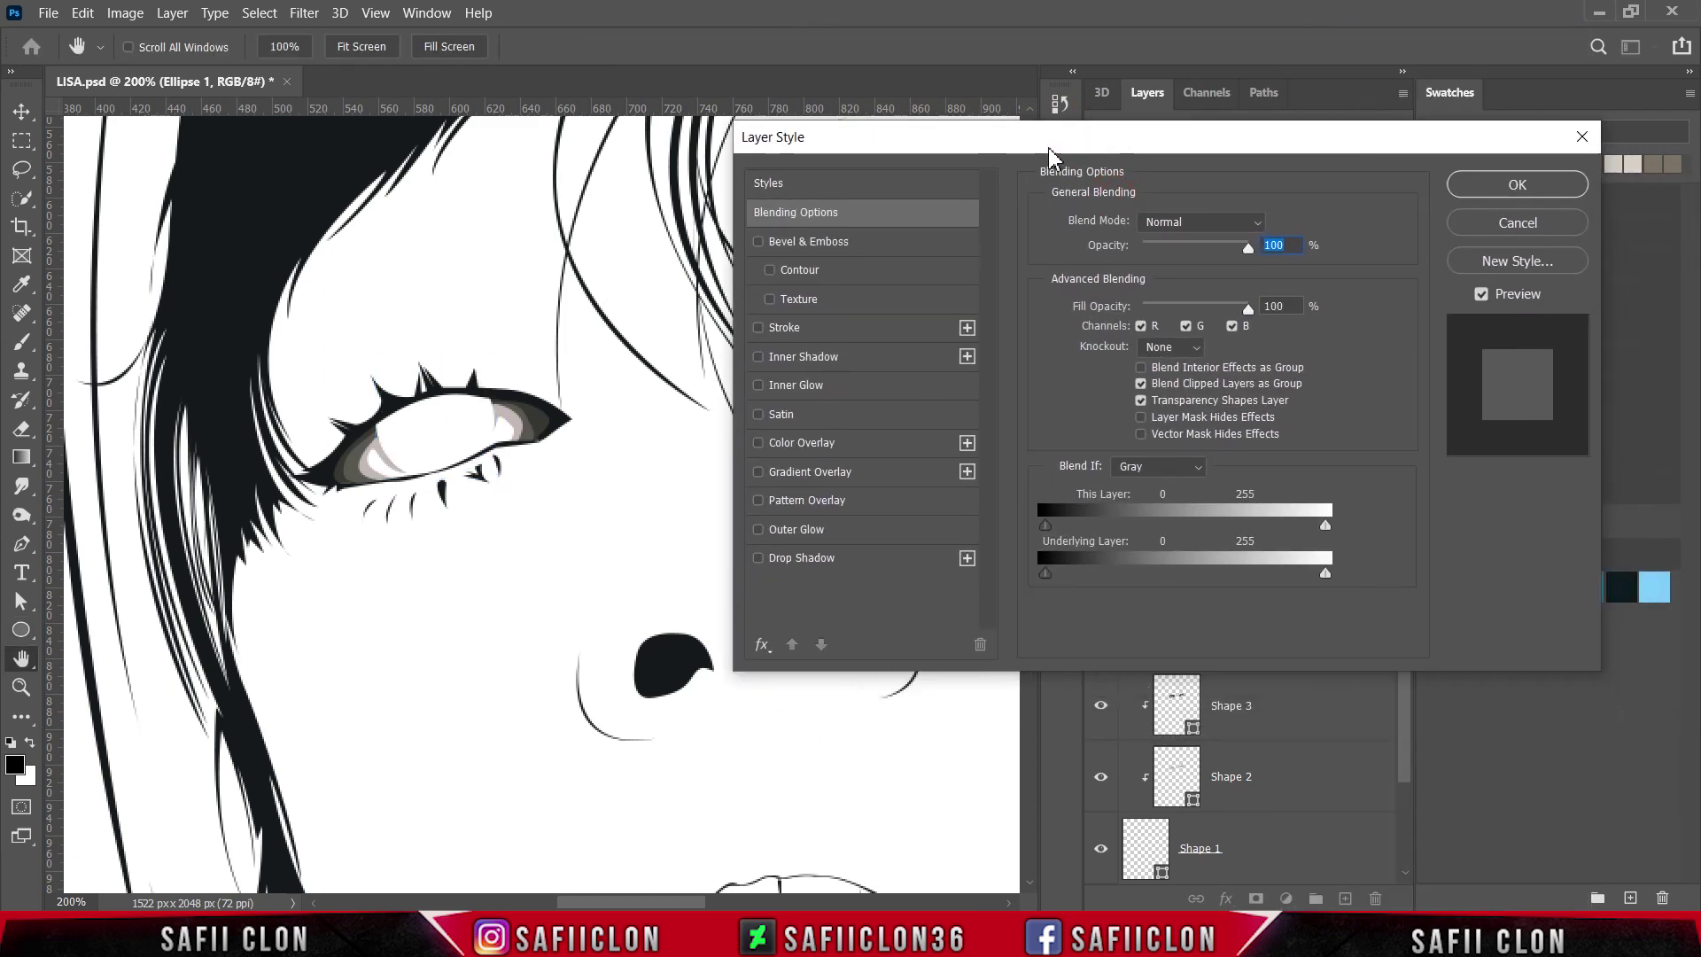
{"action": "left_click", "coordinate": [795, 333]}
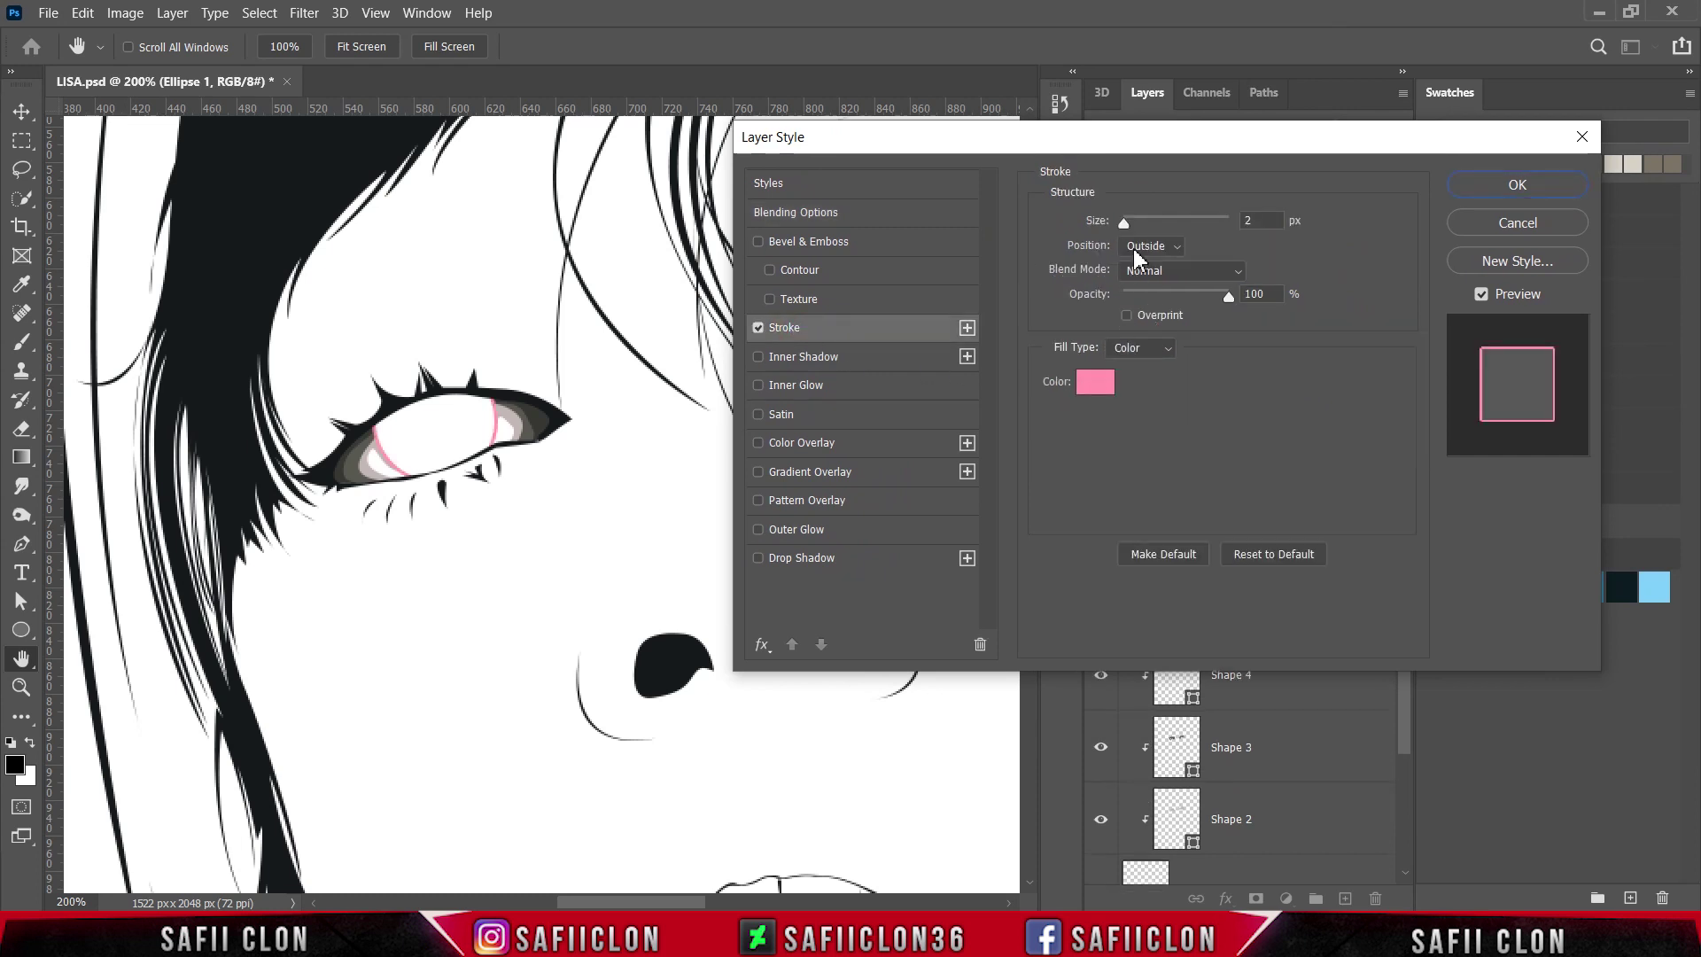
{"action": "left_click", "coordinate": [1096, 384]}
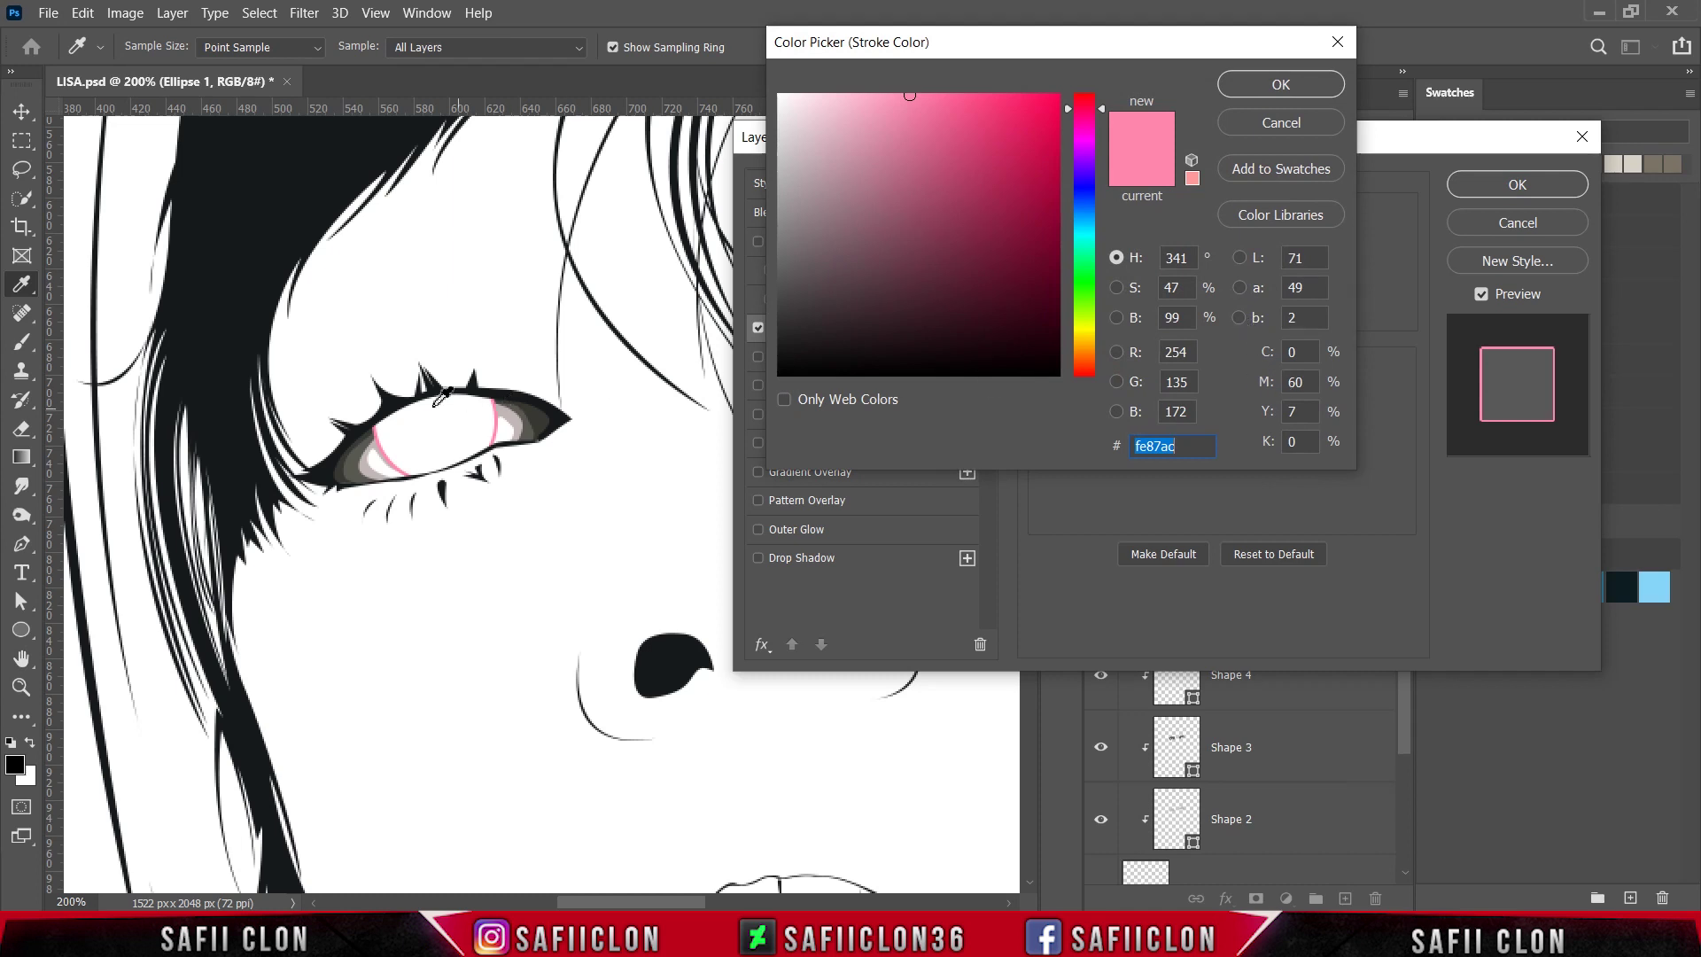
{"action": "left_click", "coordinate": [391, 400]}
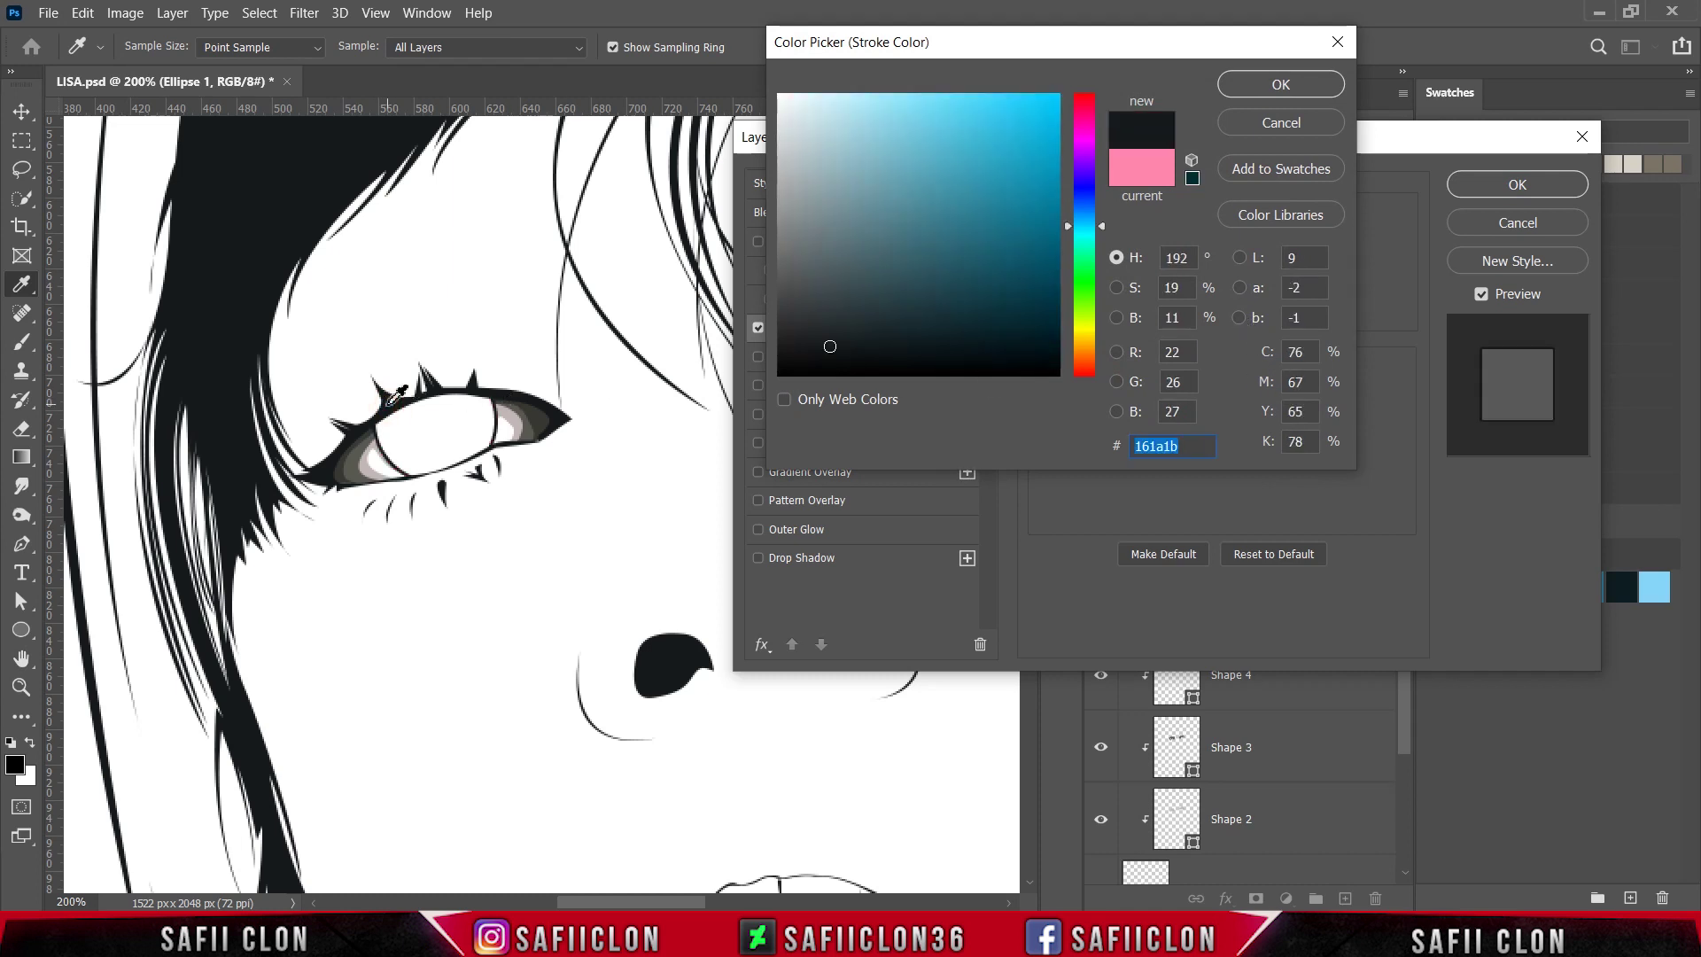
{"action": "left_click", "coordinate": [1257, 88]}
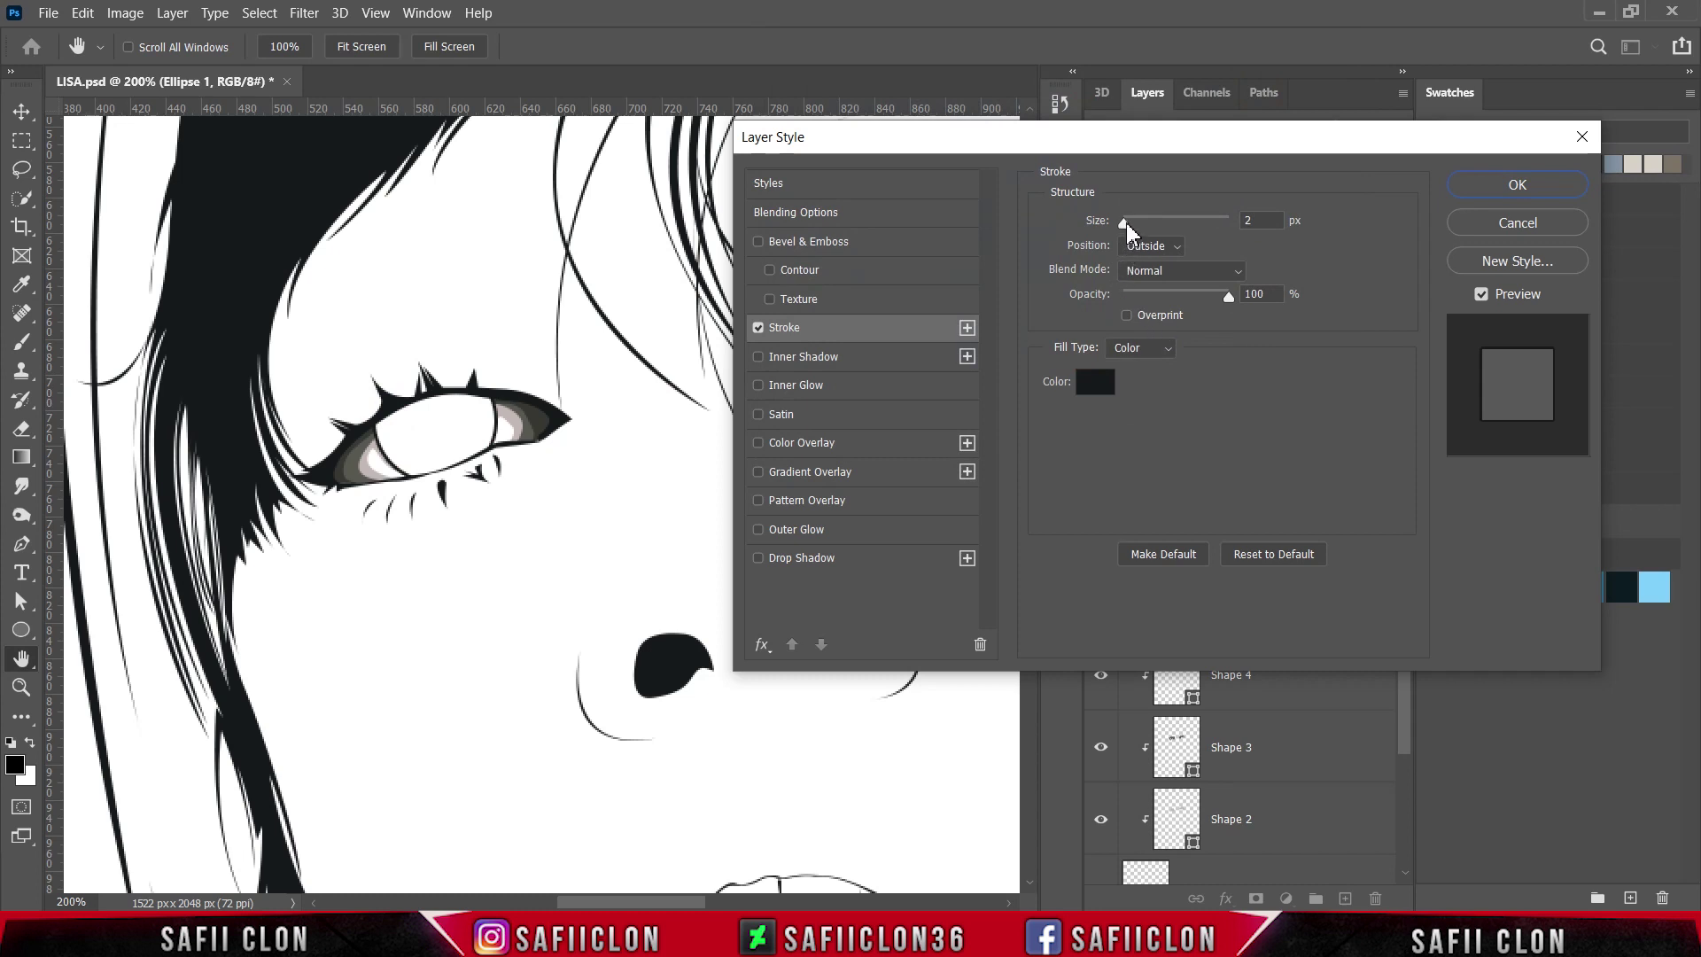
- Set the Ellipse 1 stroke's position to Inside and its size to 4 px, and apply the layer style
{"action": "left_click", "coordinate": [1182, 248]}
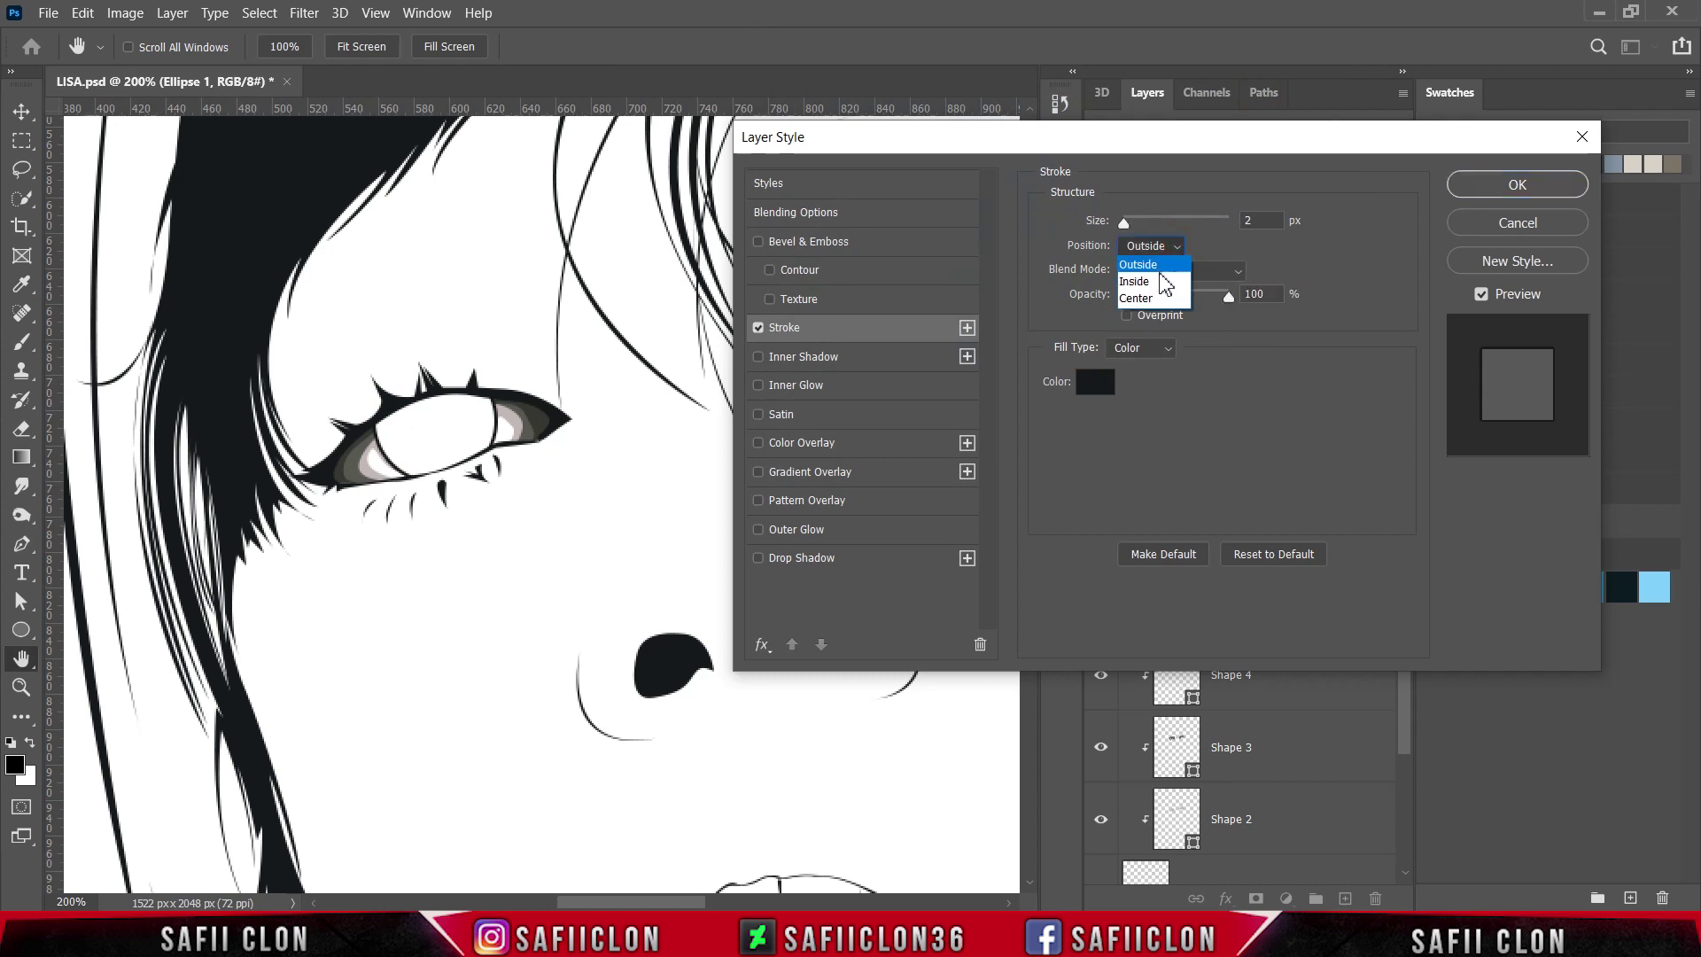
{"action": "left_click", "coordinate": [1150, 272]}
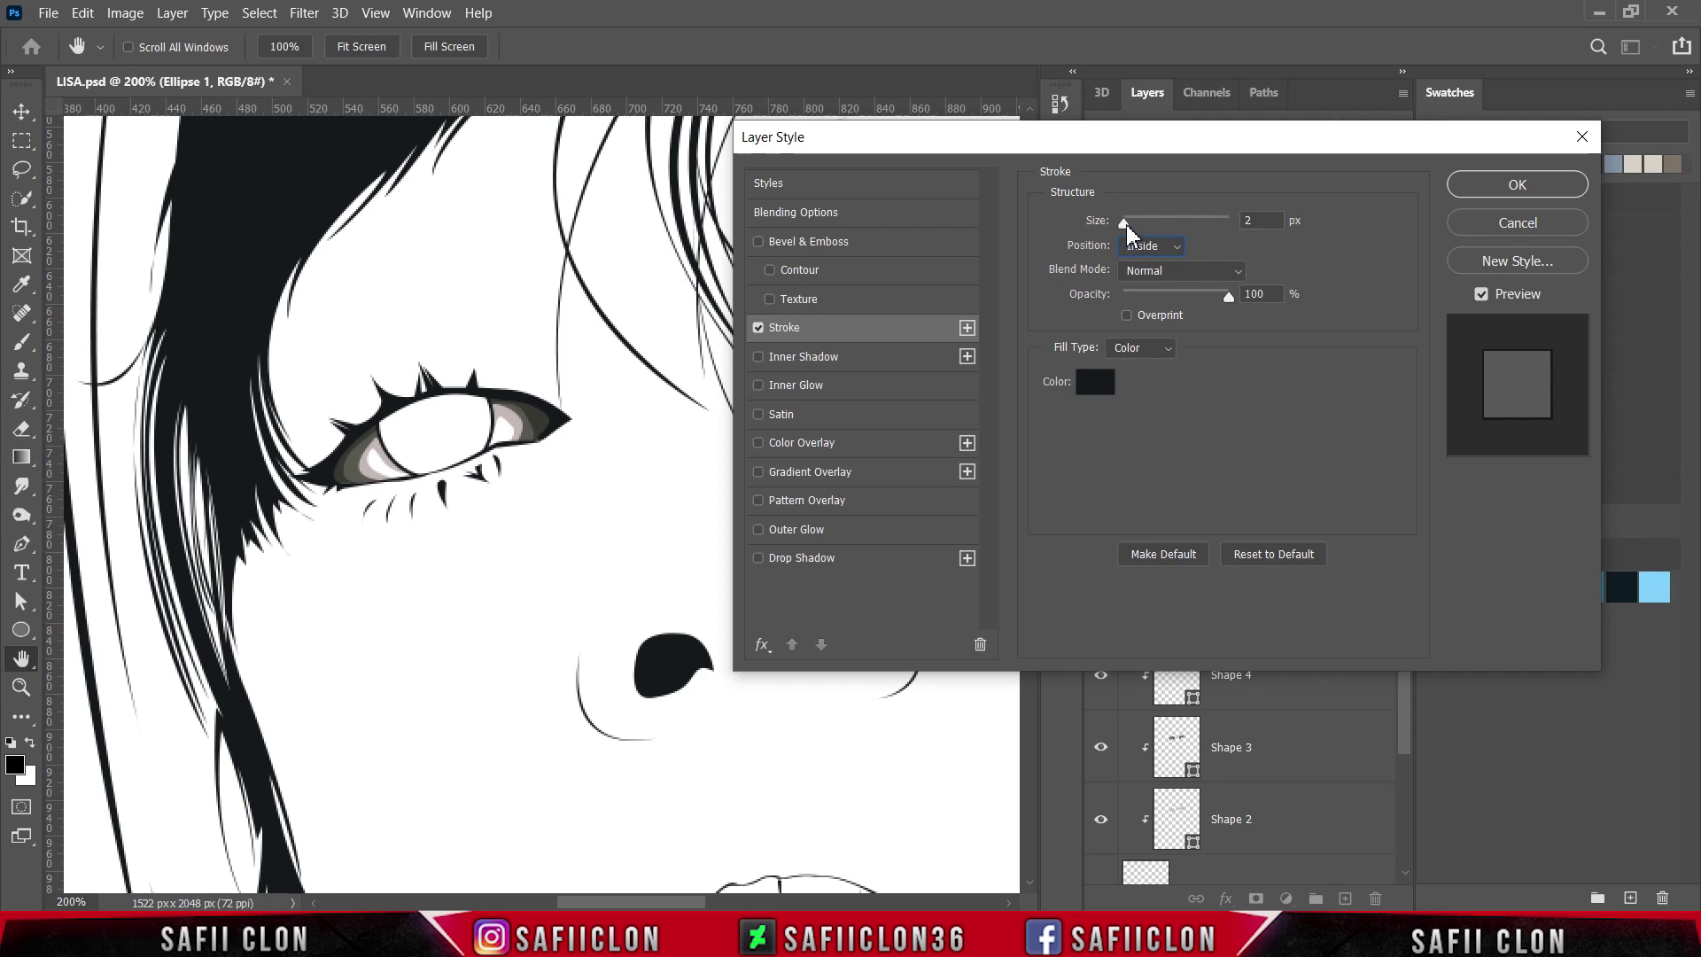
{"action": "left_click_drag", "start_coordinate": [1125, 225], "coordinate": [1125, 221]}
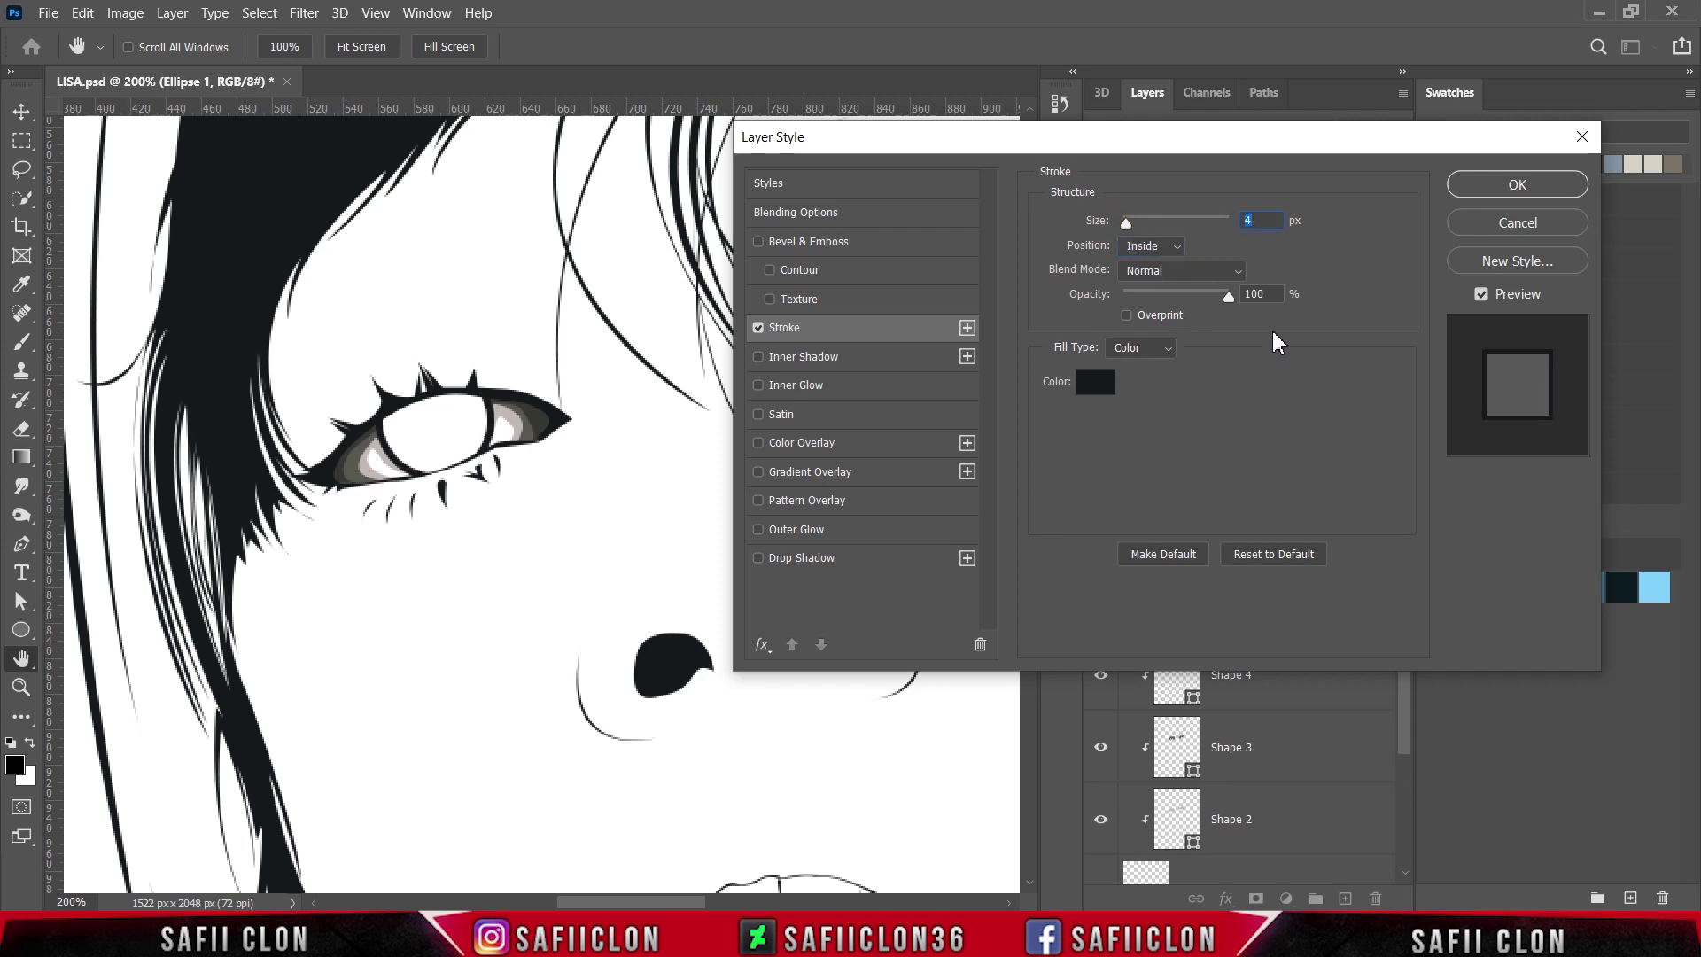
{"action": "left_click", "coordinate": [1234, 273]}
{"action": "left_click", "coordinate": [1196, 291]}
{"action": "left_click", "coordinate": [1494, 186]}
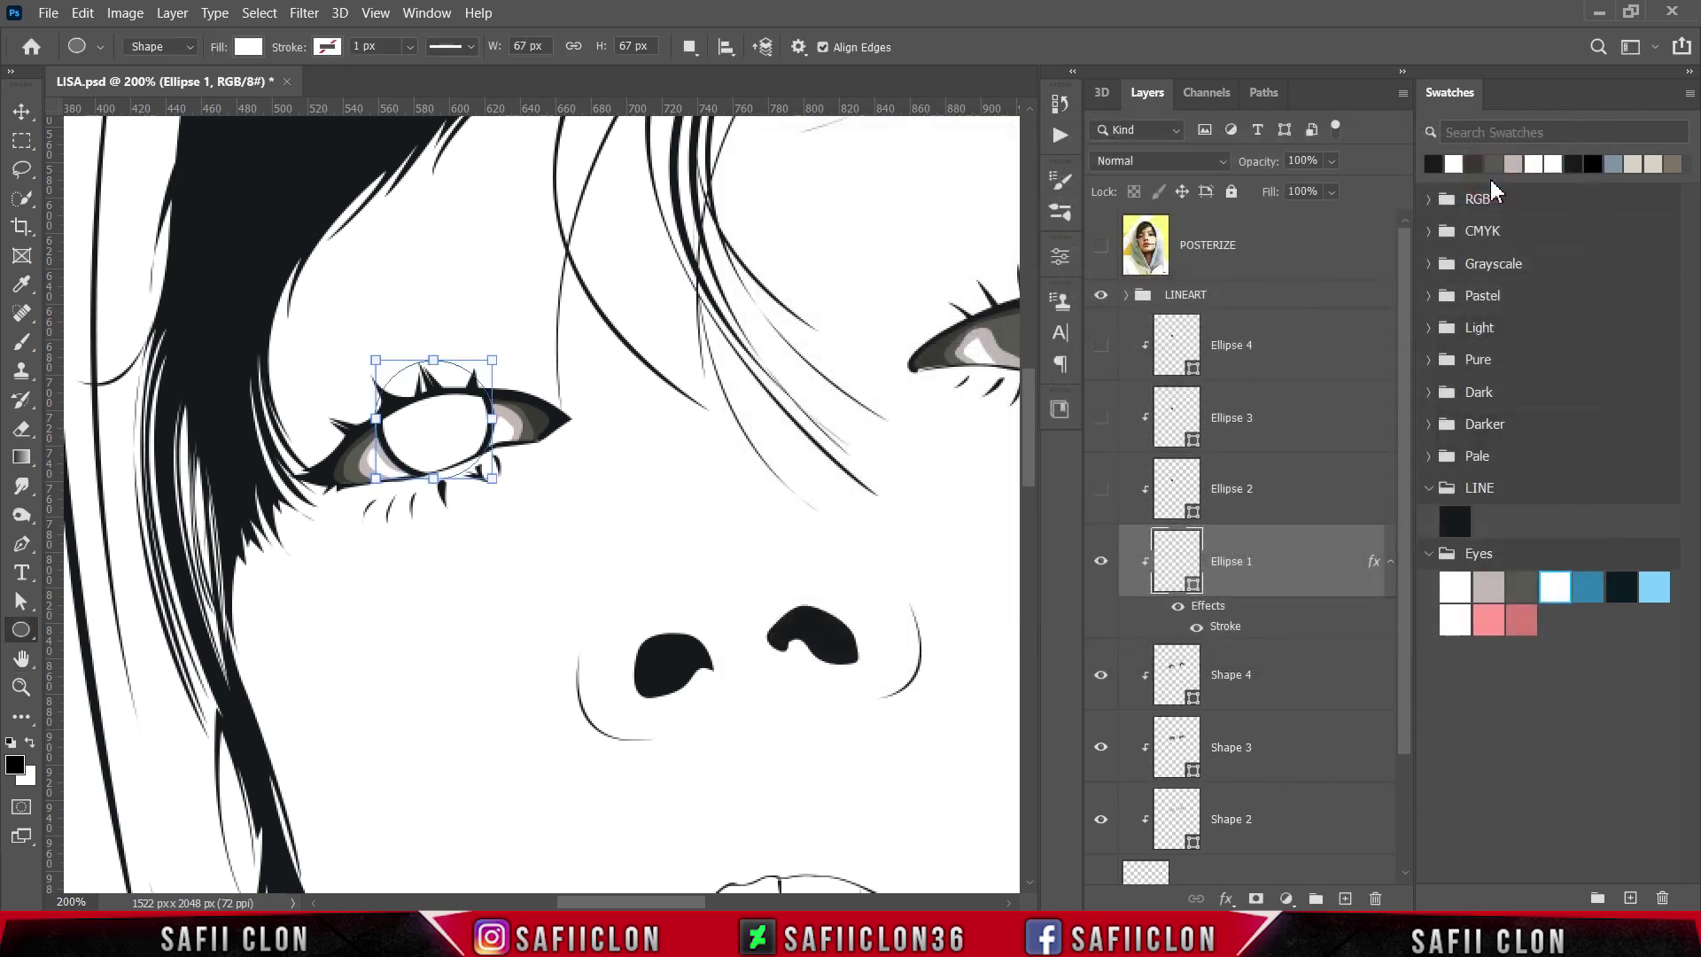
- Show the Ellipse 2 layer and fill it with the blue Eyes swatch, 3587ac
{"action": "left_click", "coordinate": [1323, 480]}
{"action": "left_click", "coordinate": [1101, 490]}
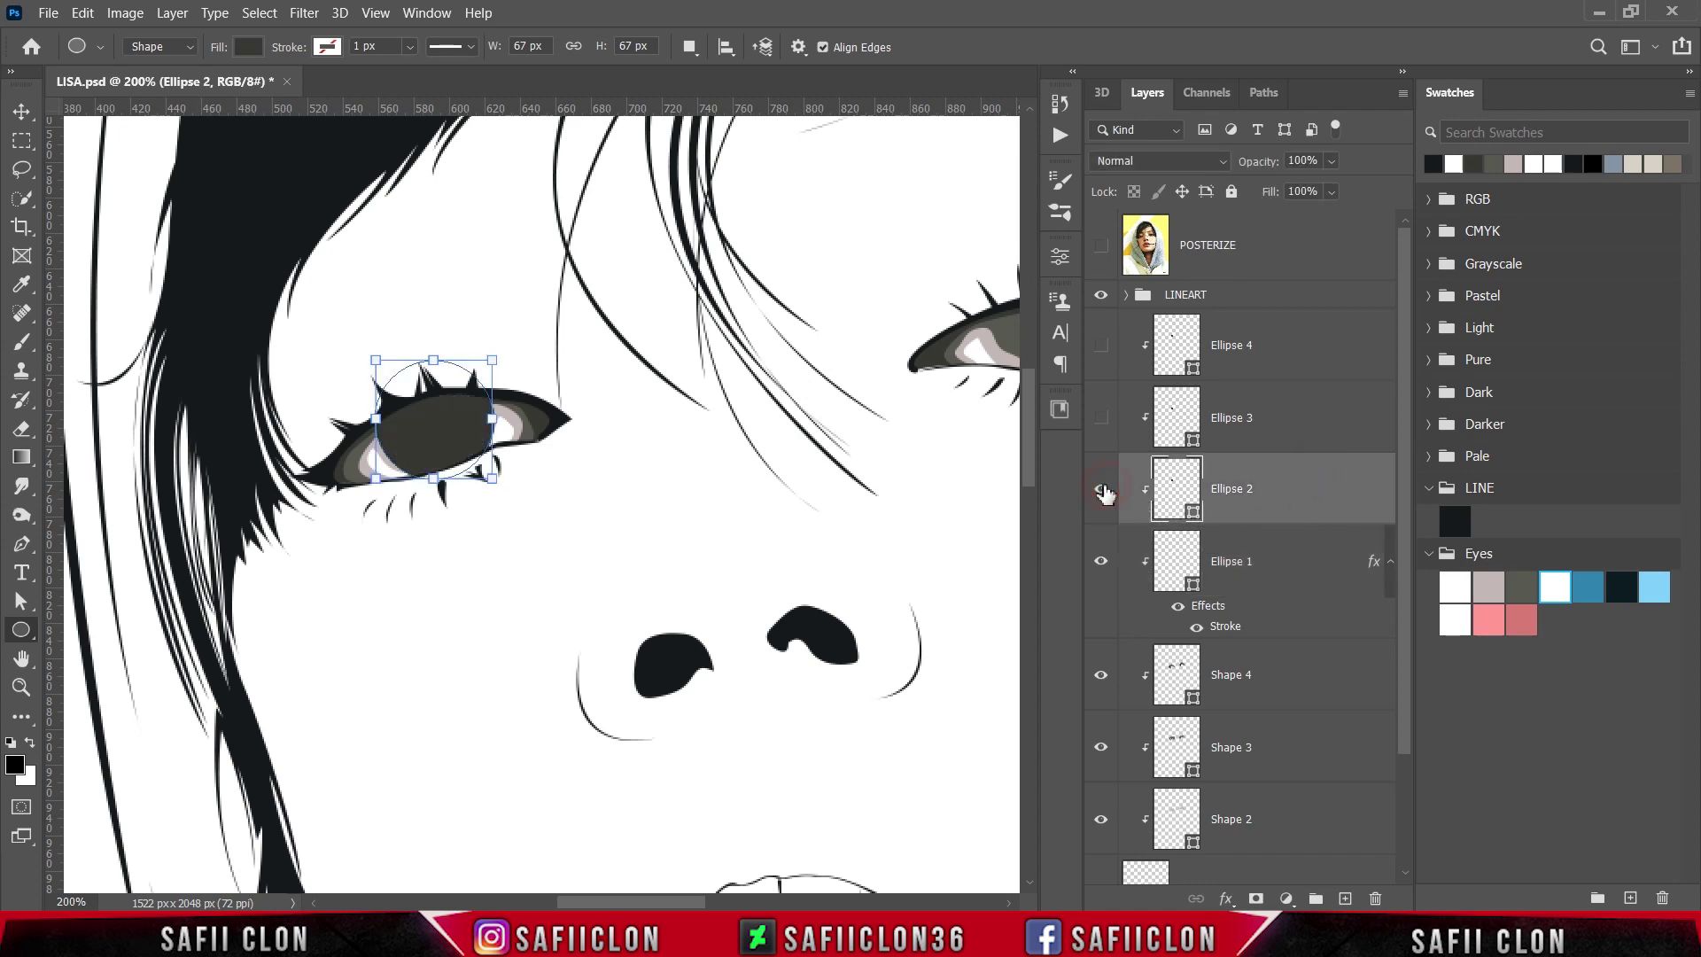
{"action": "double_click", "coordinate": [1192, 517]}
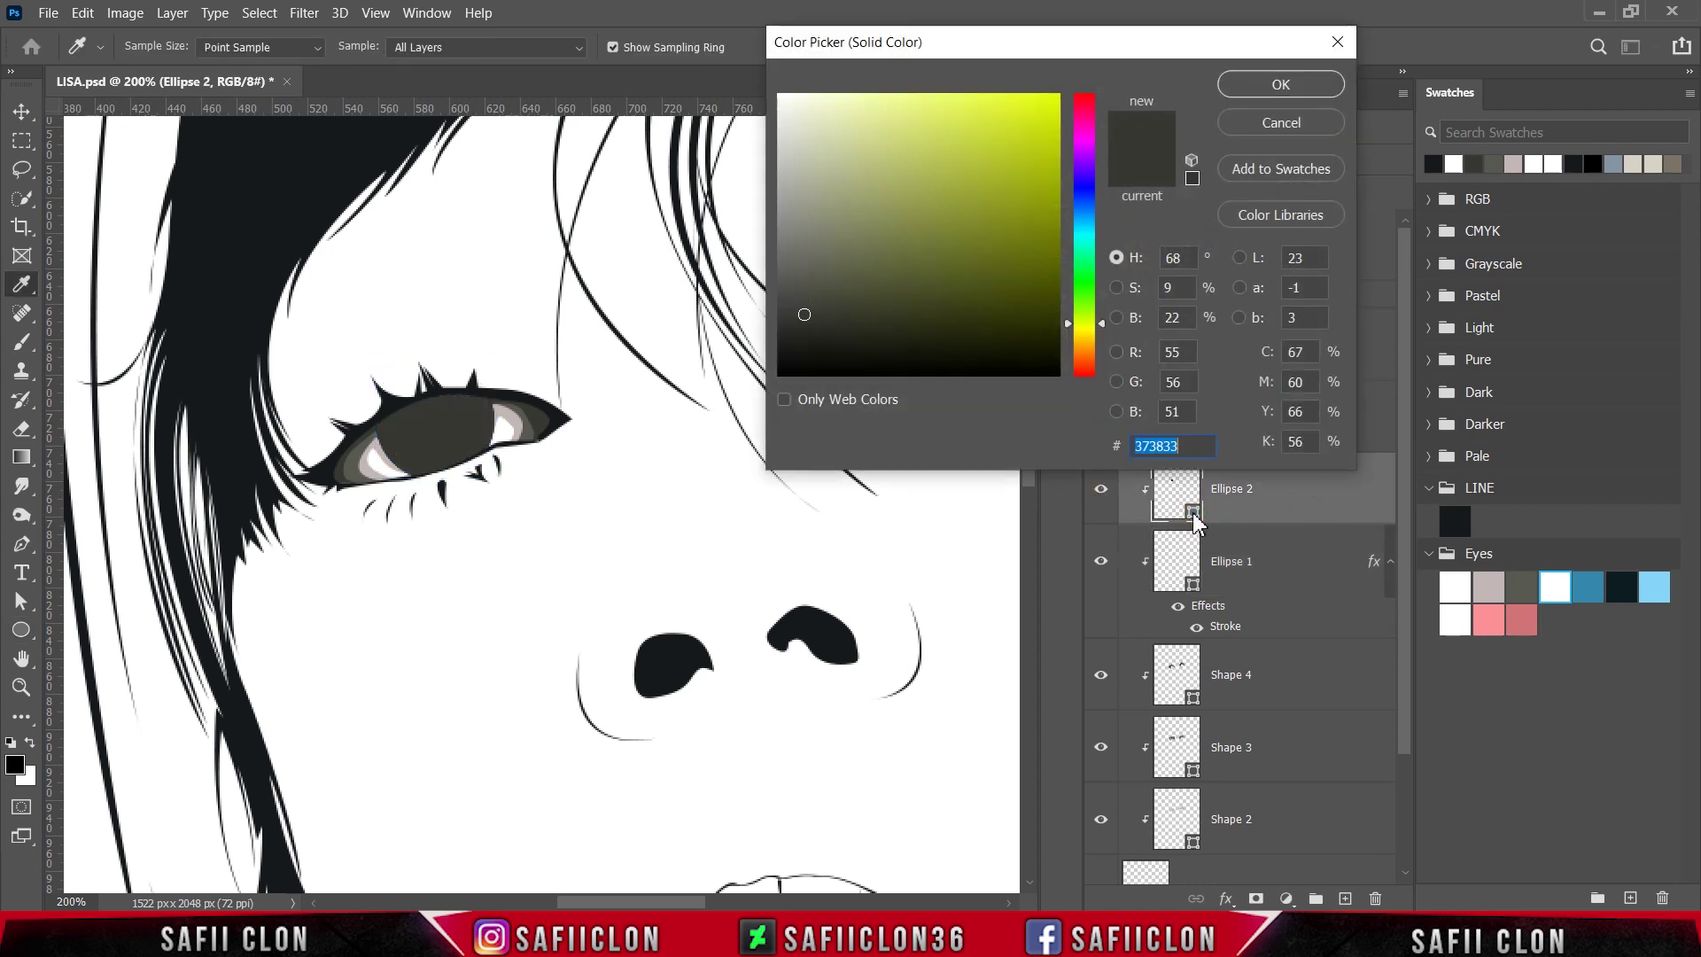
{"action": "left_click", "coordinate": [1589, 582]}
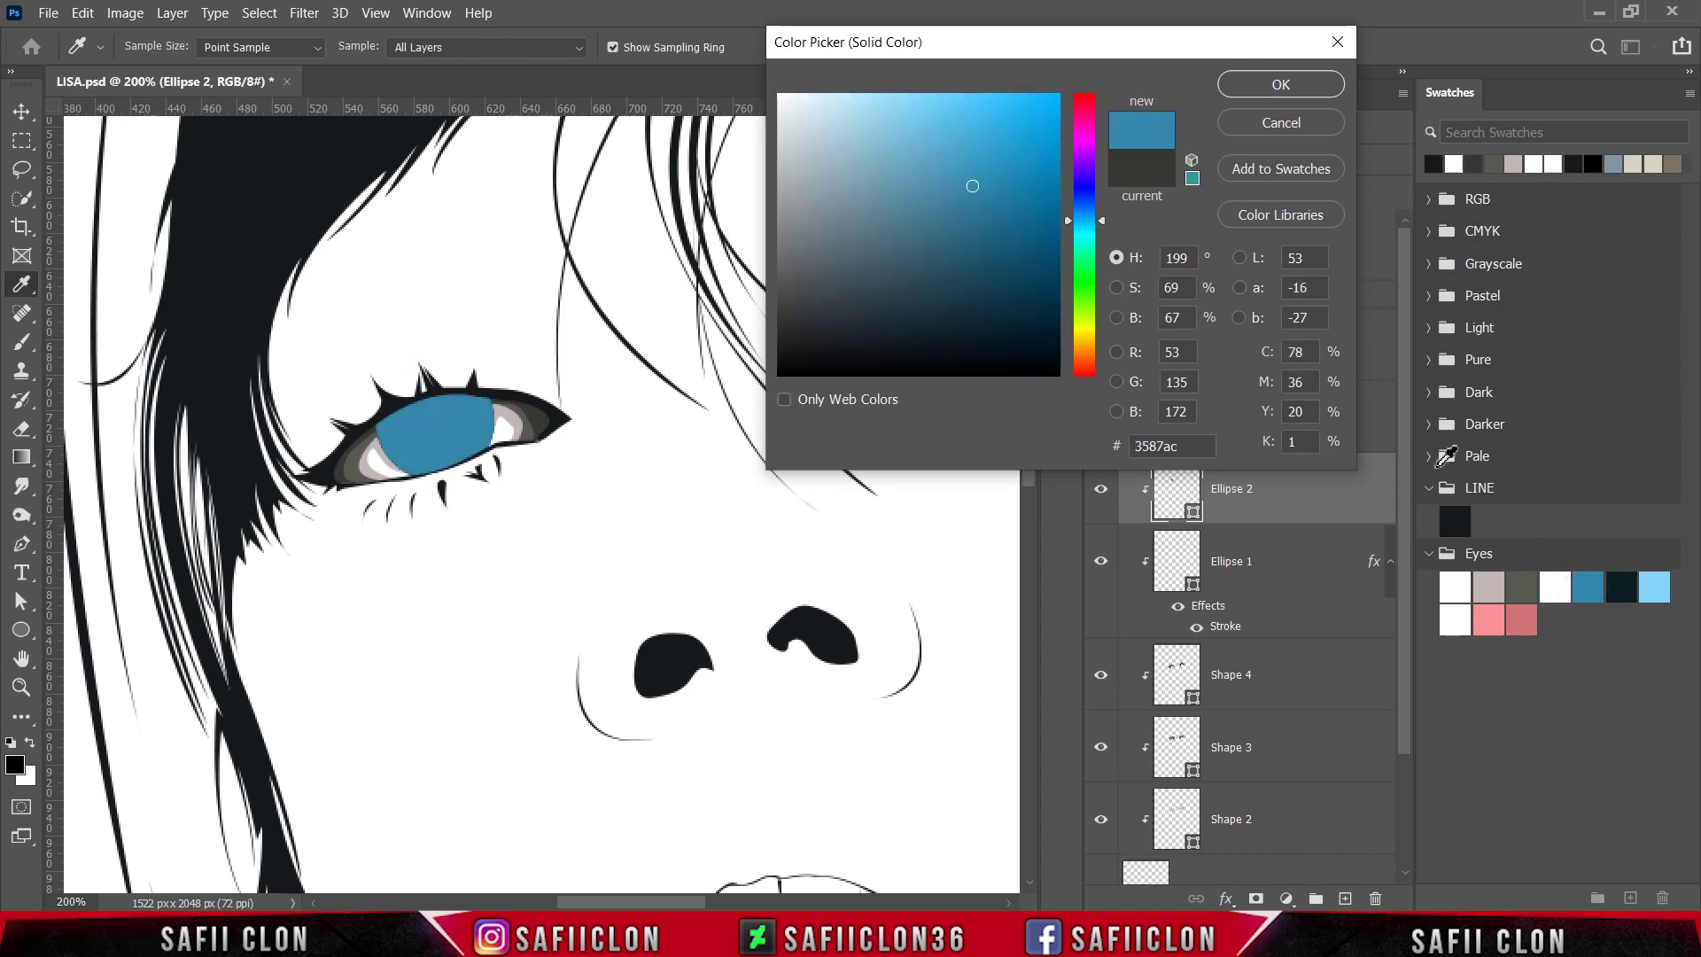
{"action": "left_click", "coordinate": [1278, 85]}
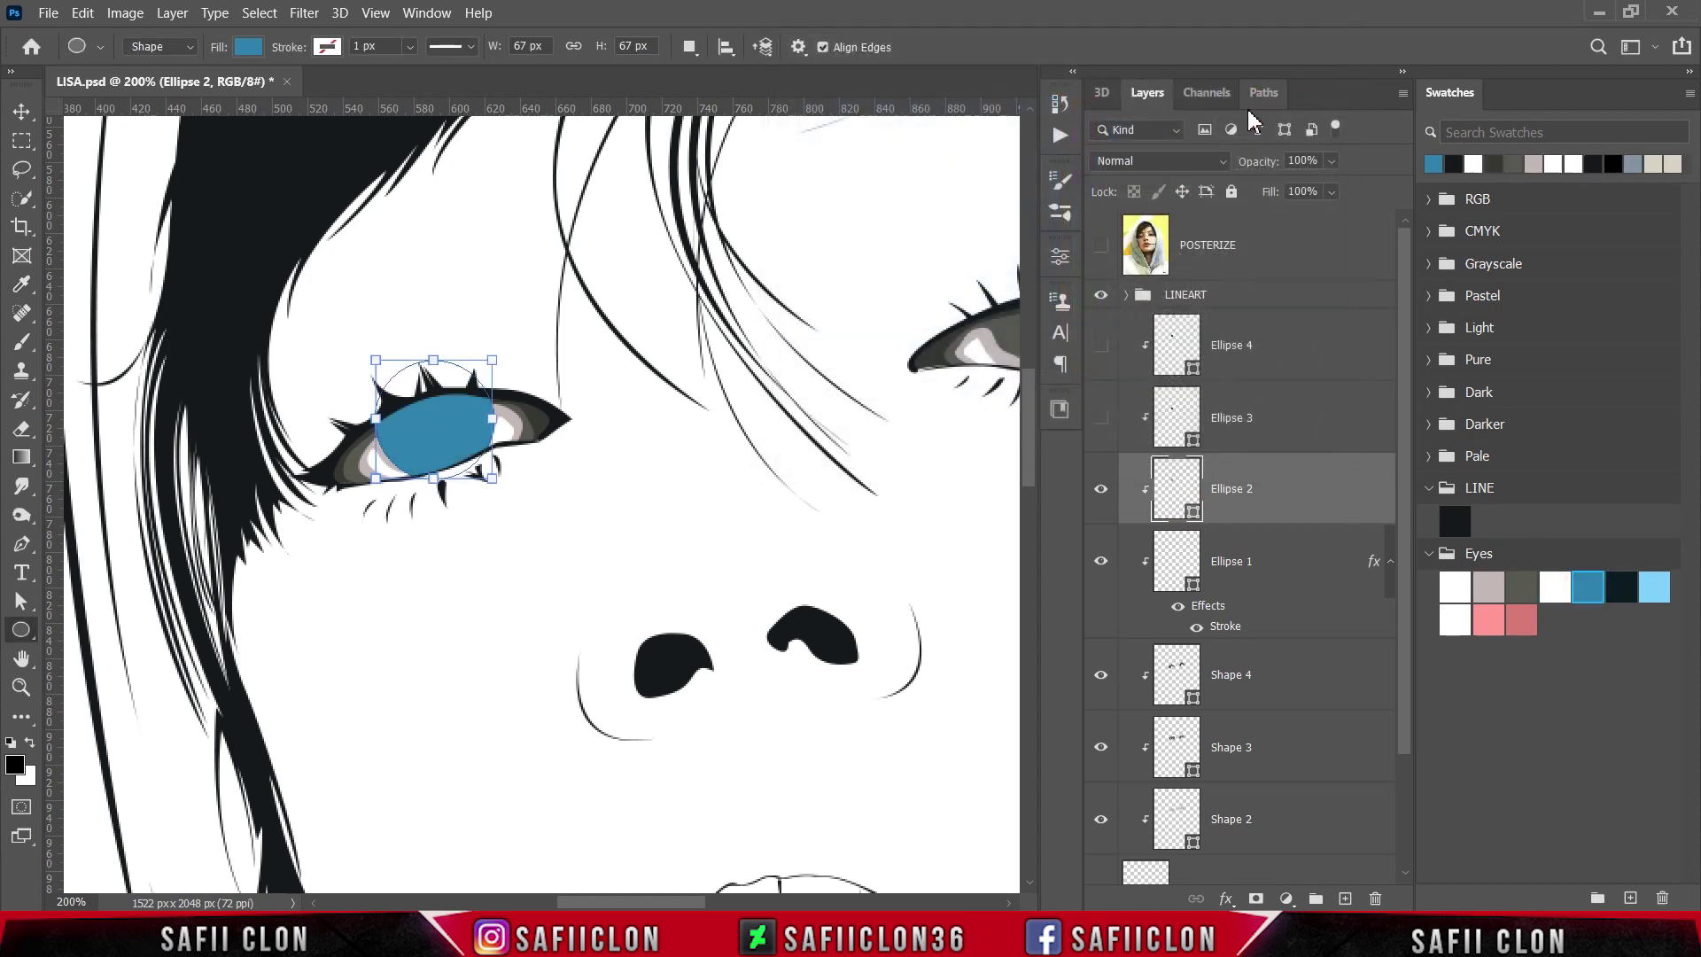
- Free-transform the blue Ellipse 2 about its centre to about 80%, inside the stroked iris outline
{"action": "key", "text": "ctrl+t"}
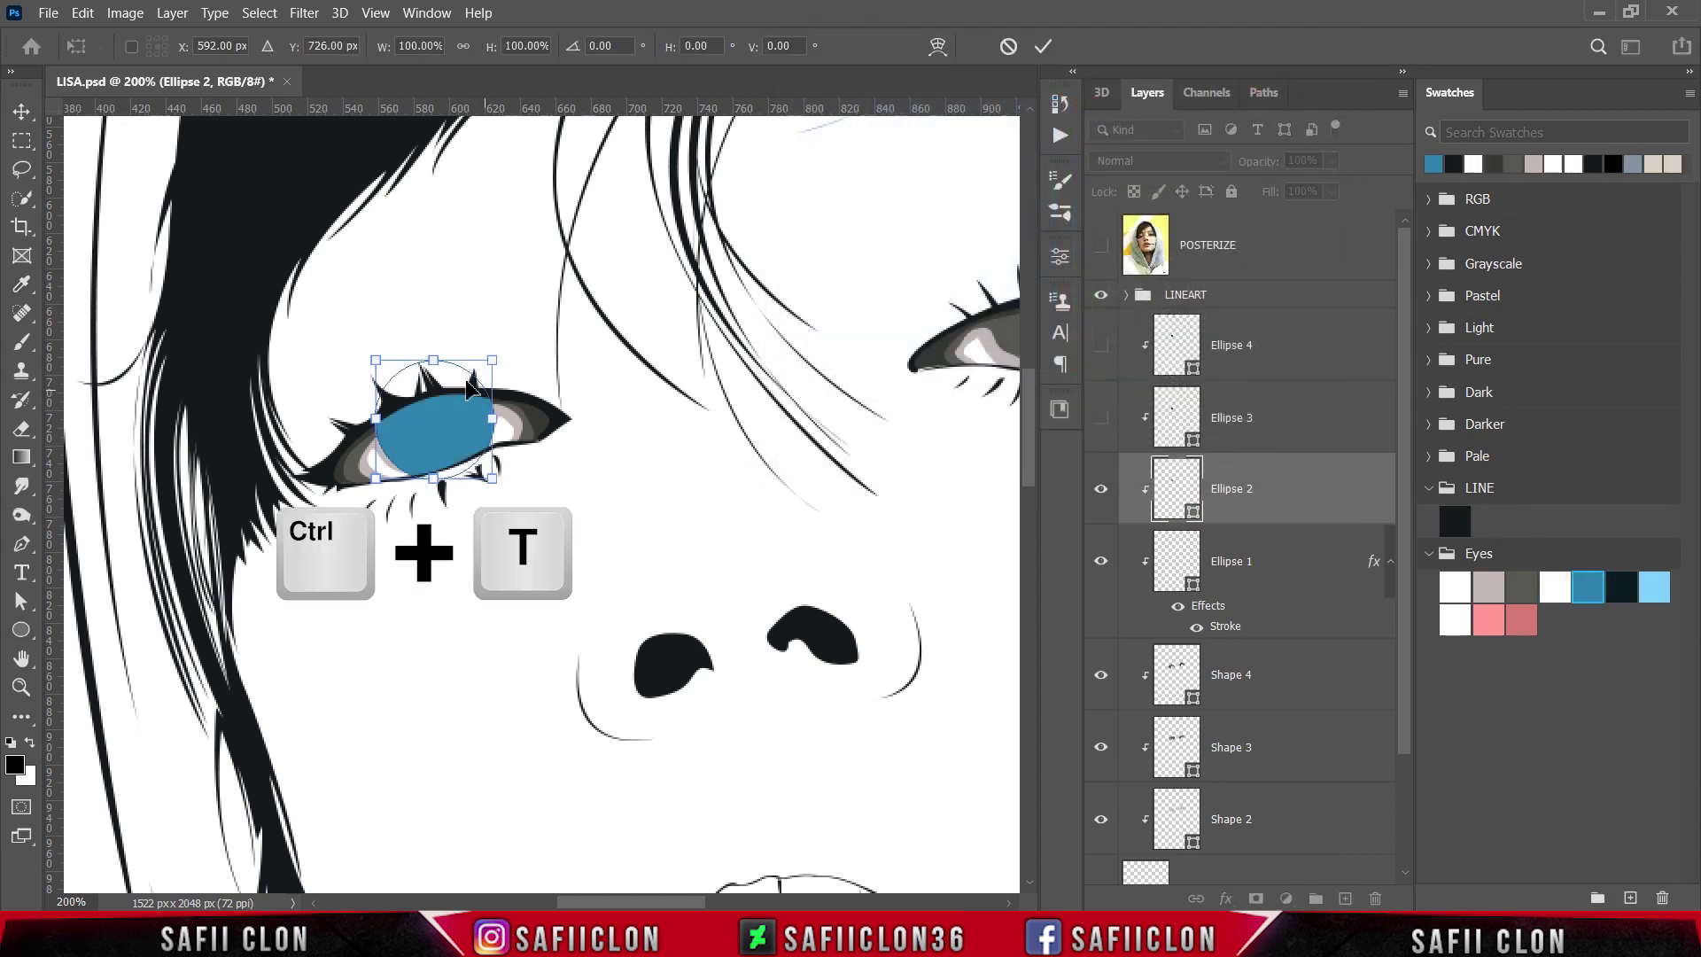
{"action": "left_click_drag", "start_coordinate": [493, 361], "coordinate": [485, 370]}
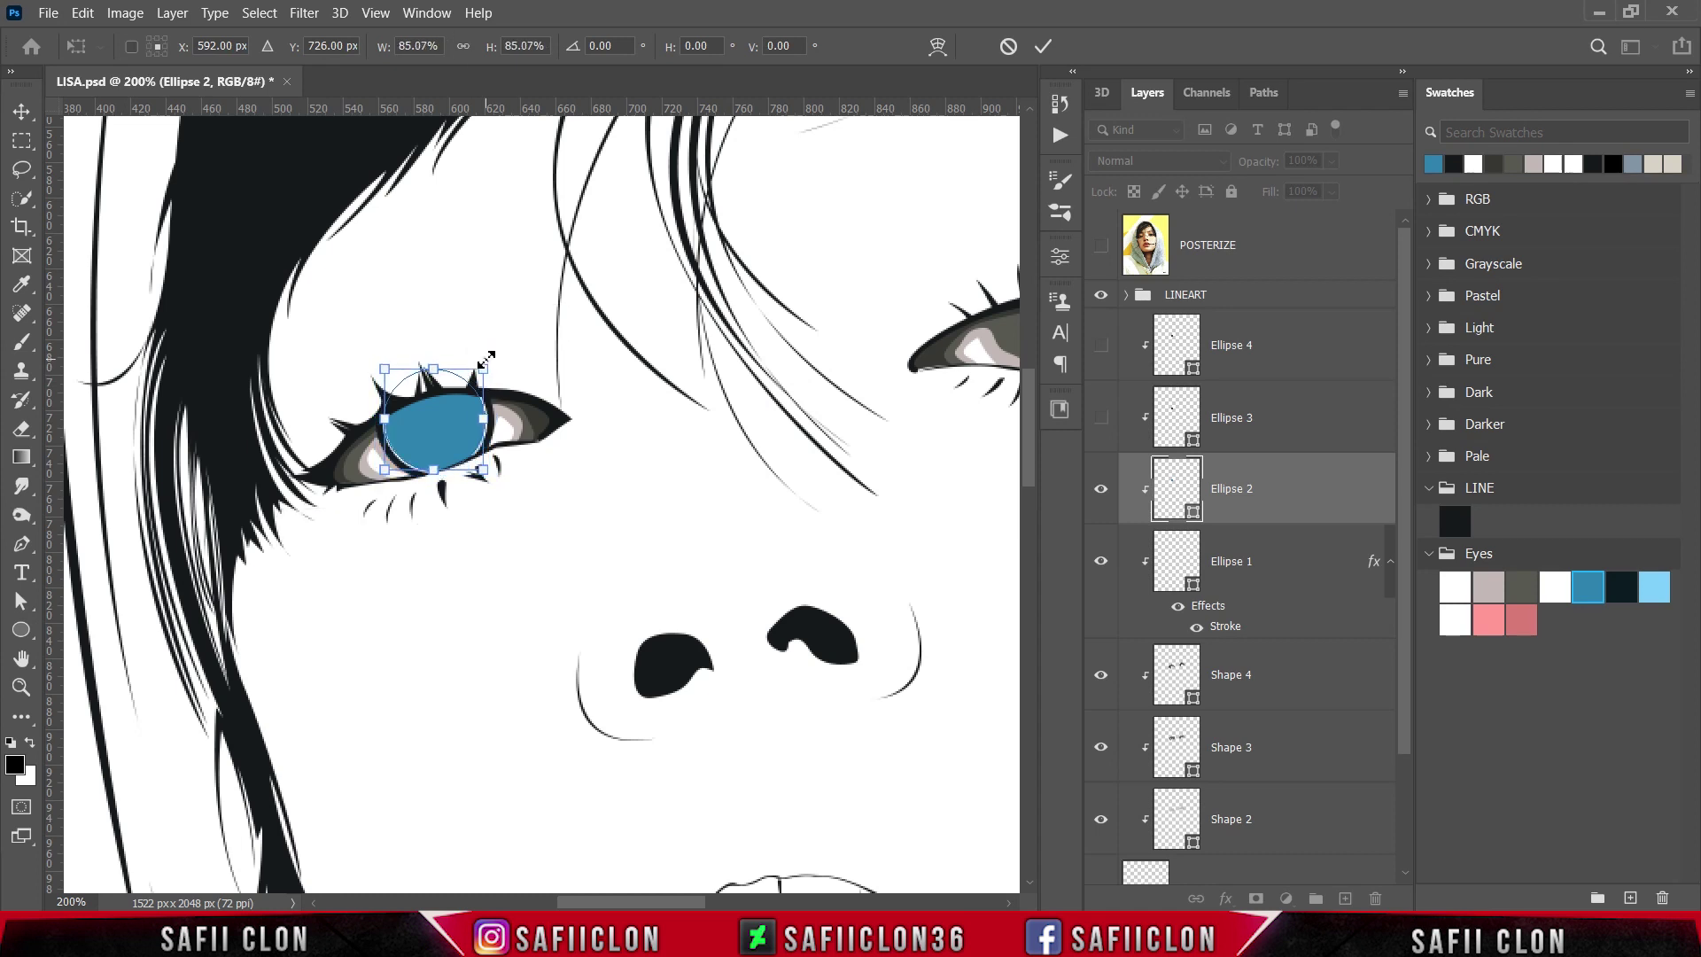
{"action": "key", "text": "ctrl+plus"}
{"action": "left_click_drag", "start_coordinate": [457, 302], "coordinate": [458, 301]}
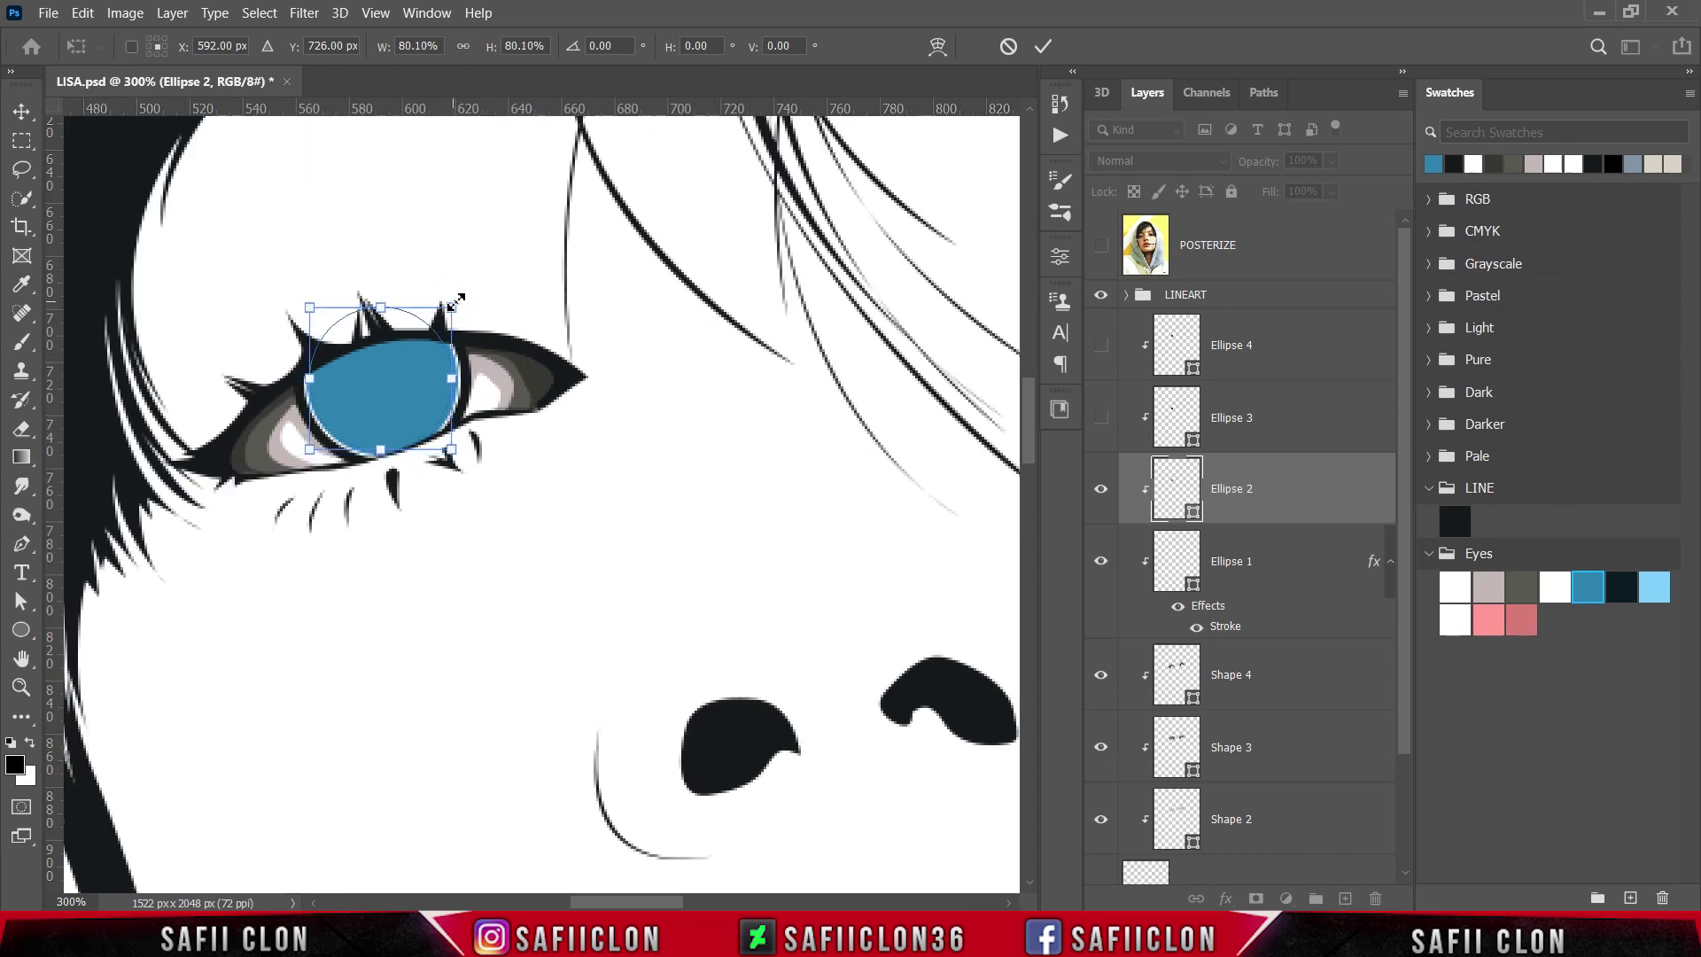
{"action": "key", "text": "Return"}
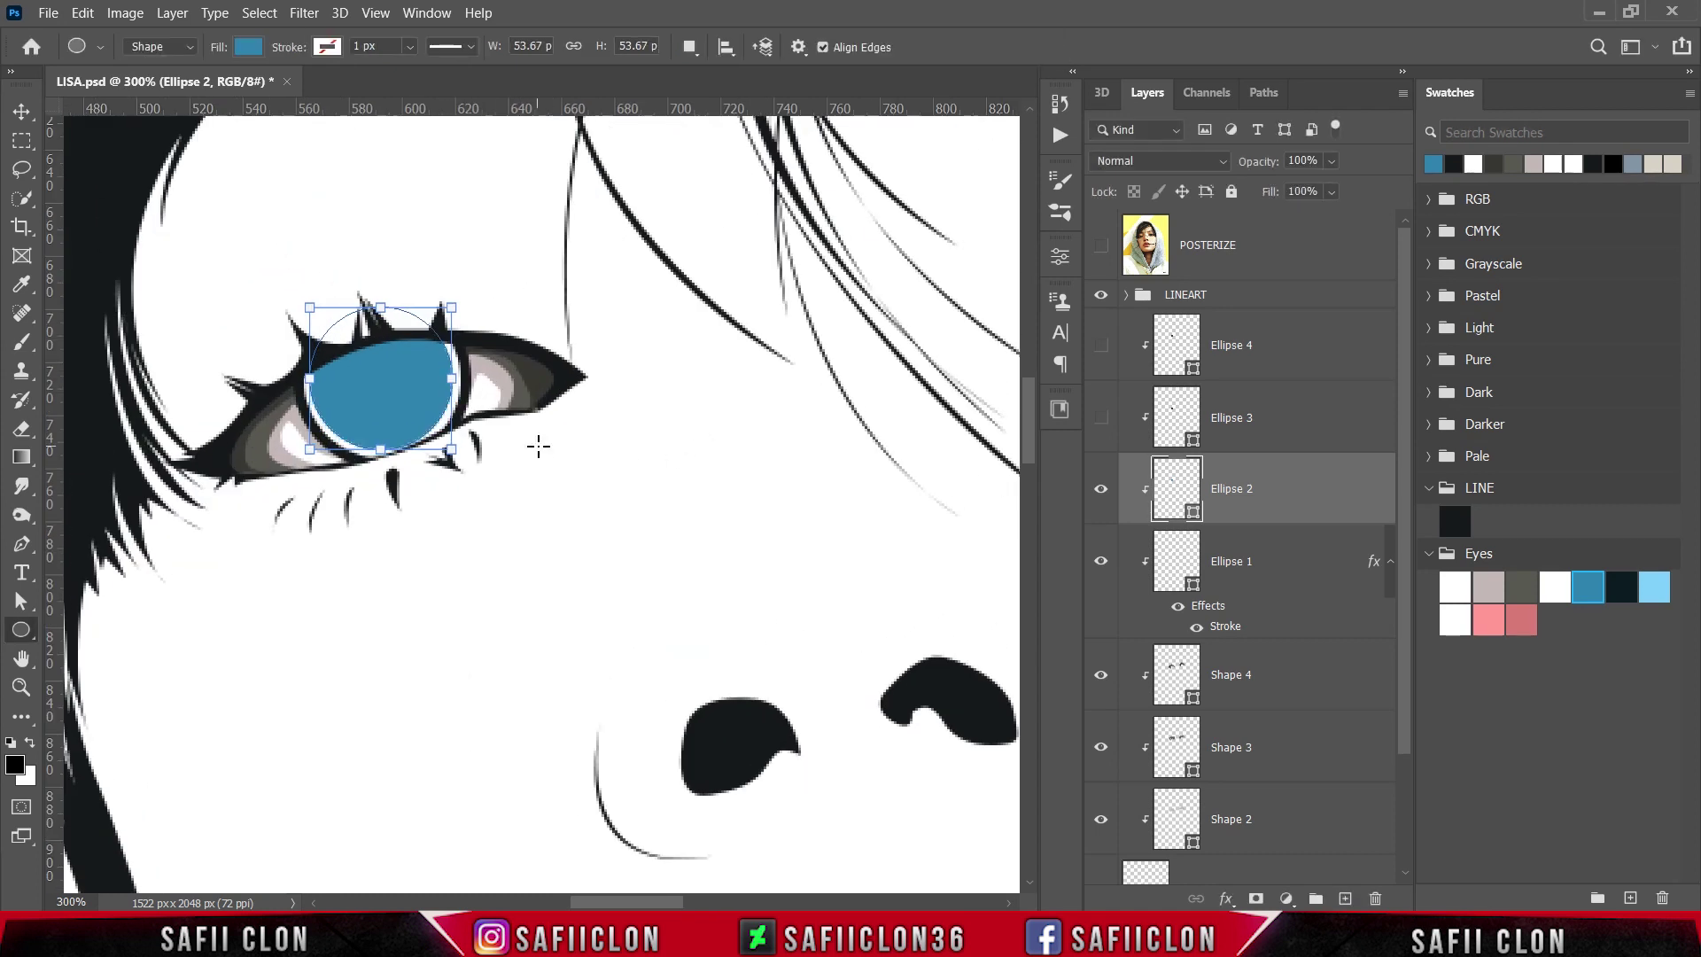
- Fine-tune the blue Ellipse 2 with another free transform, scaling it to about 102% (54.67 px)
{"action": "key", "text": "ctrl+t"}
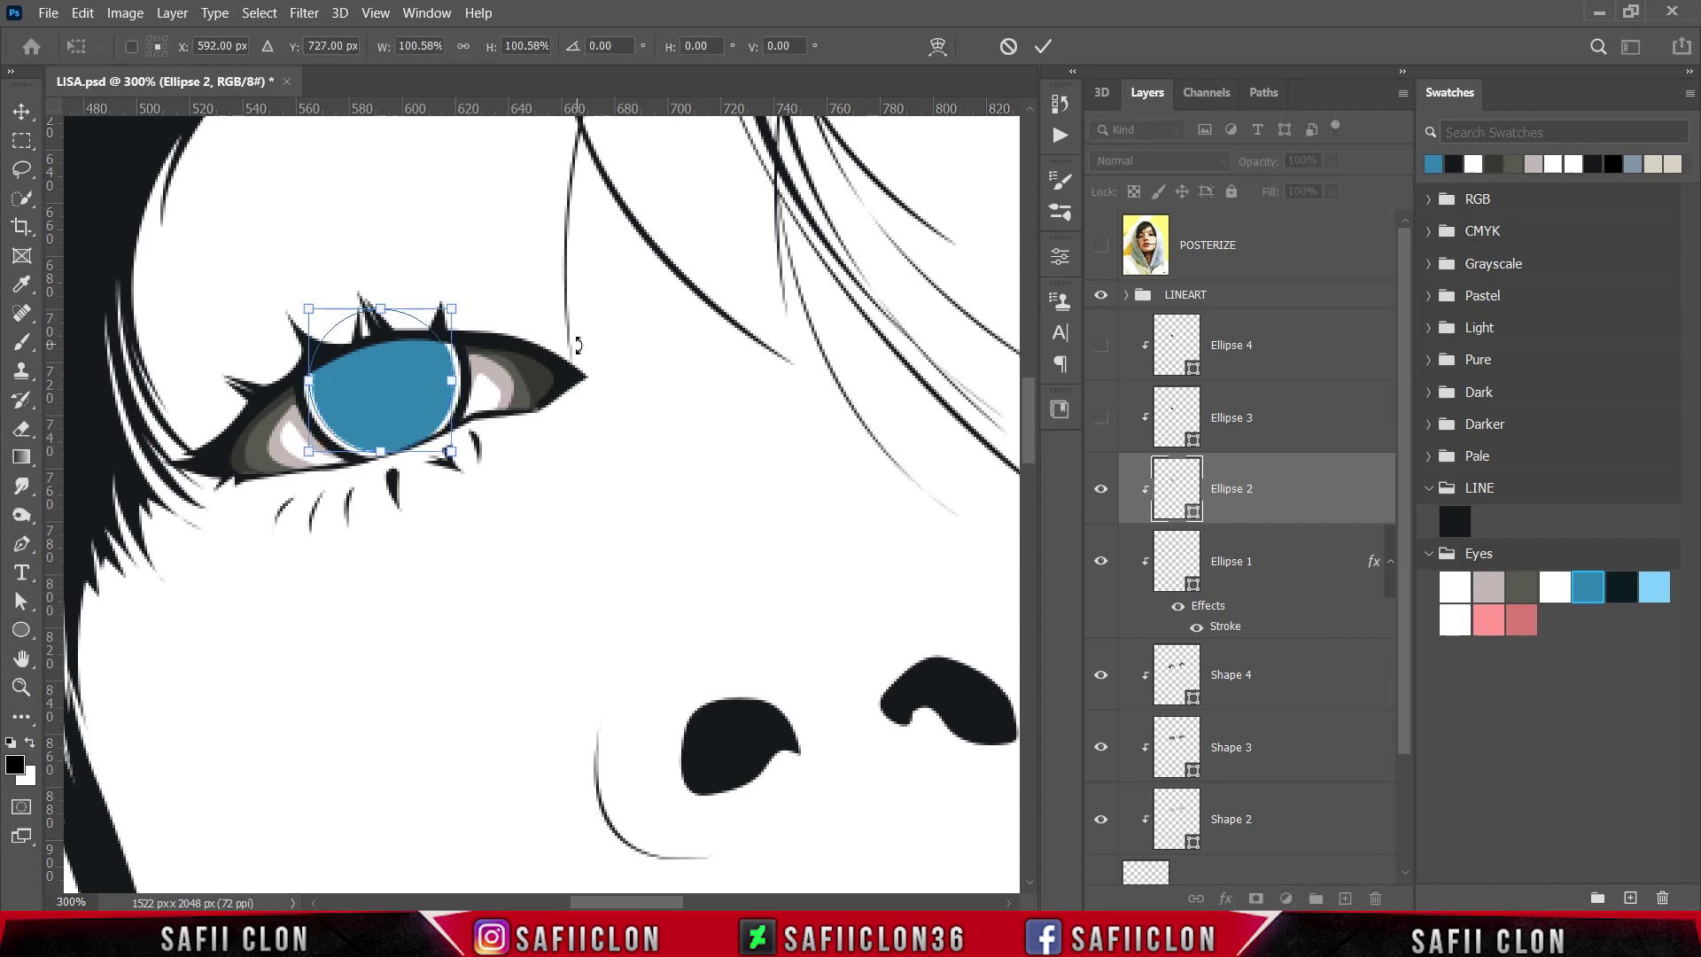
{"action": "left_click_drag", "start_coordinate": [451, 449], "coordinate": [461, 452]}
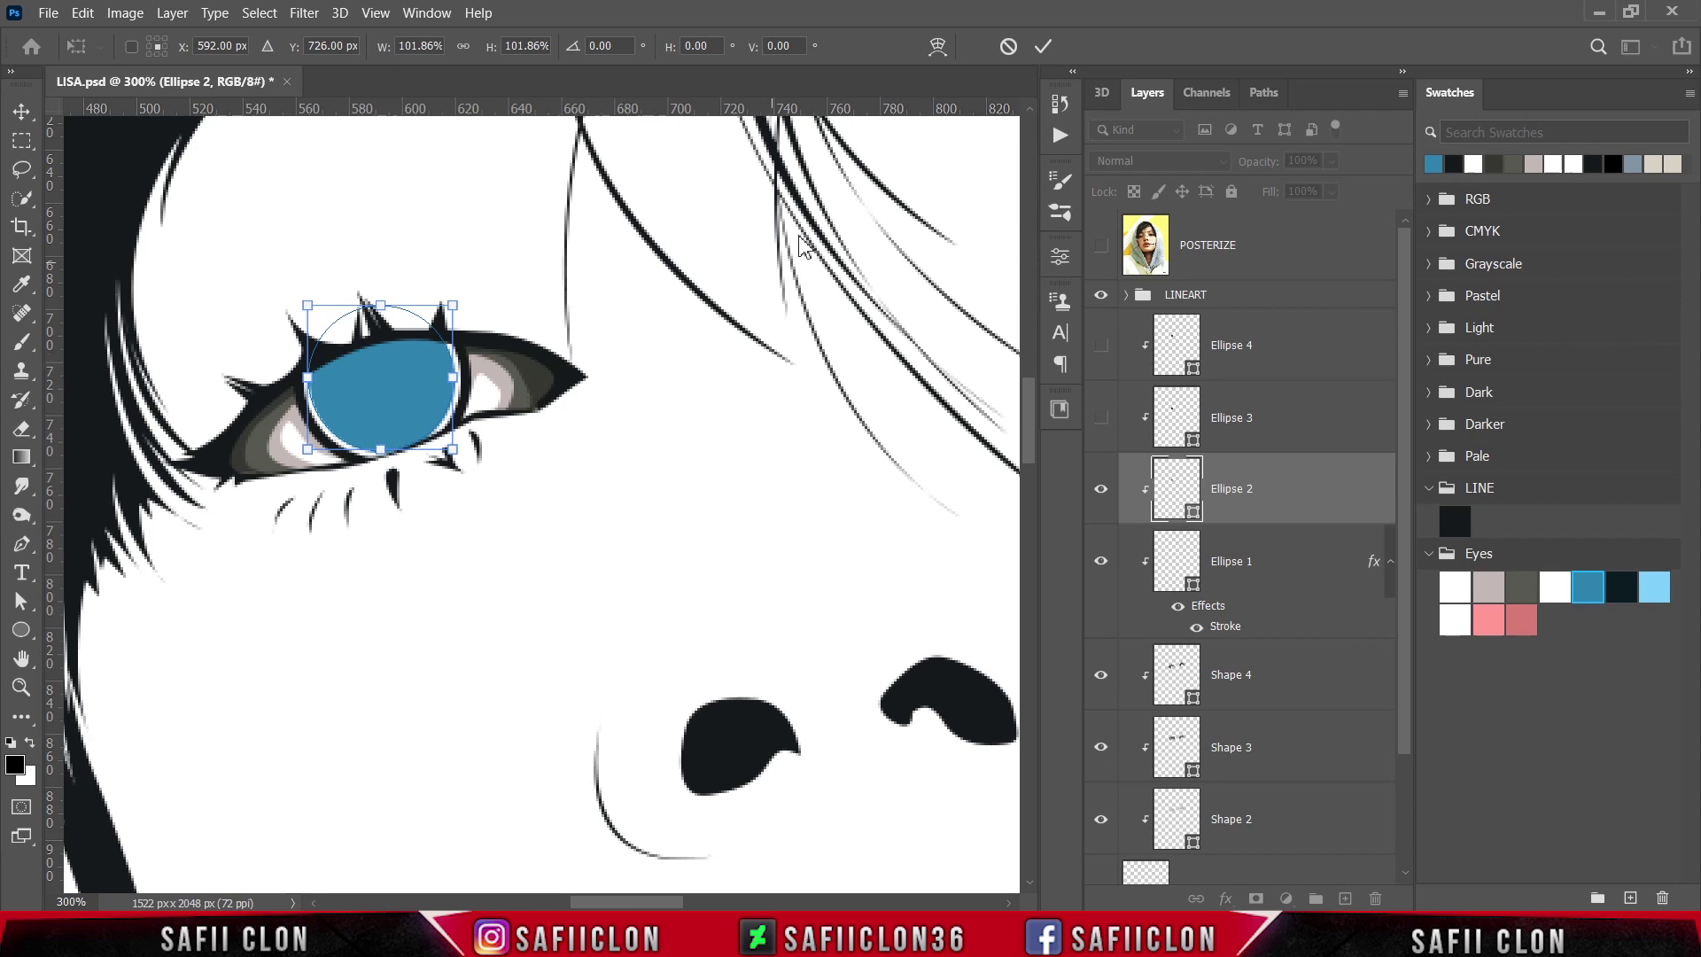
{"action": "left_click", "coordinate": [1044, 46]}
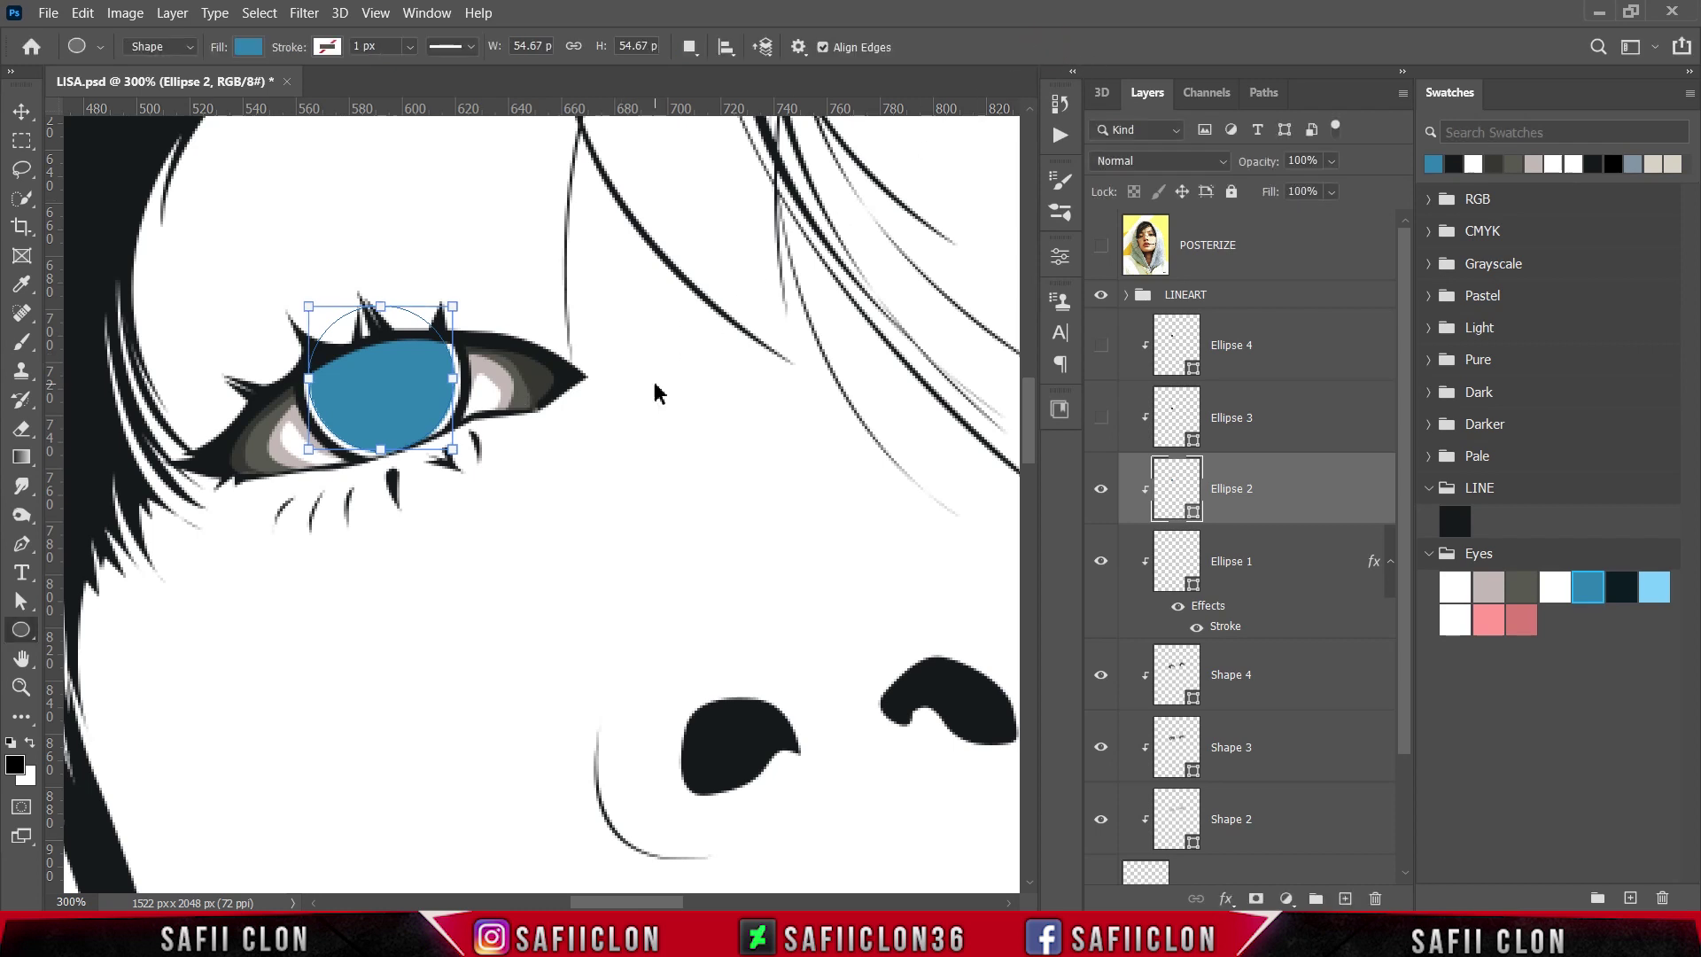
{"action": "key", "text": "ctrl+minus"}
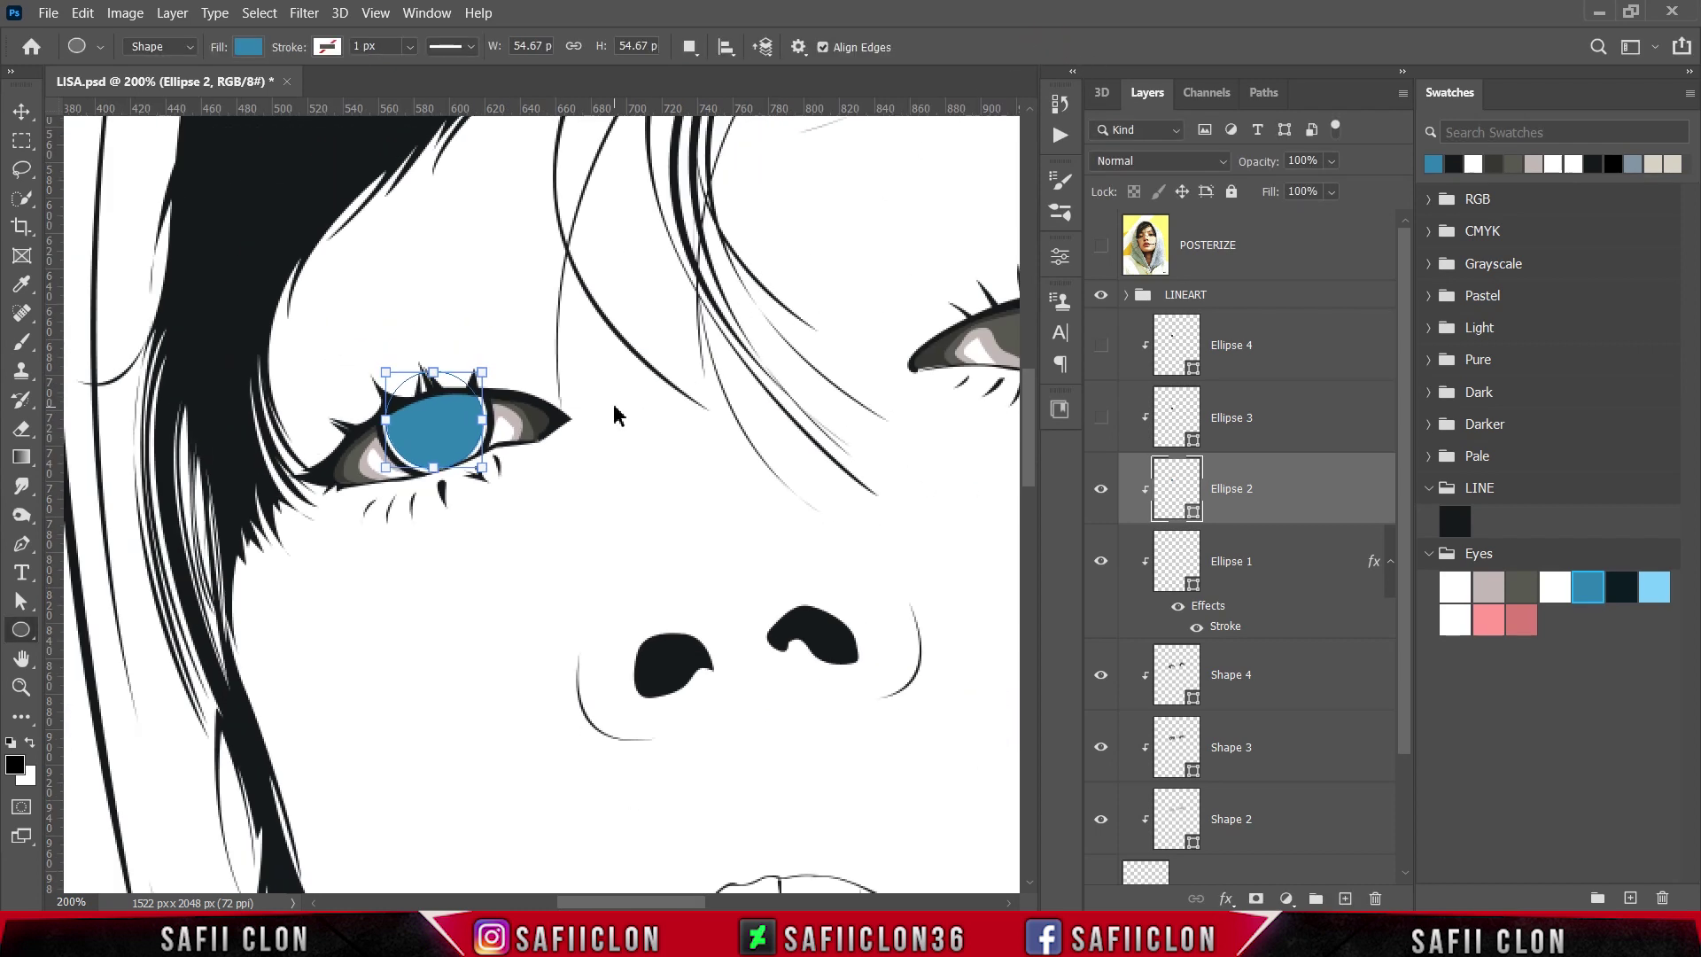
{"action": "key", "text": "ctrl+minus"}
{"action": "key", "text": "ctrl+minus"}
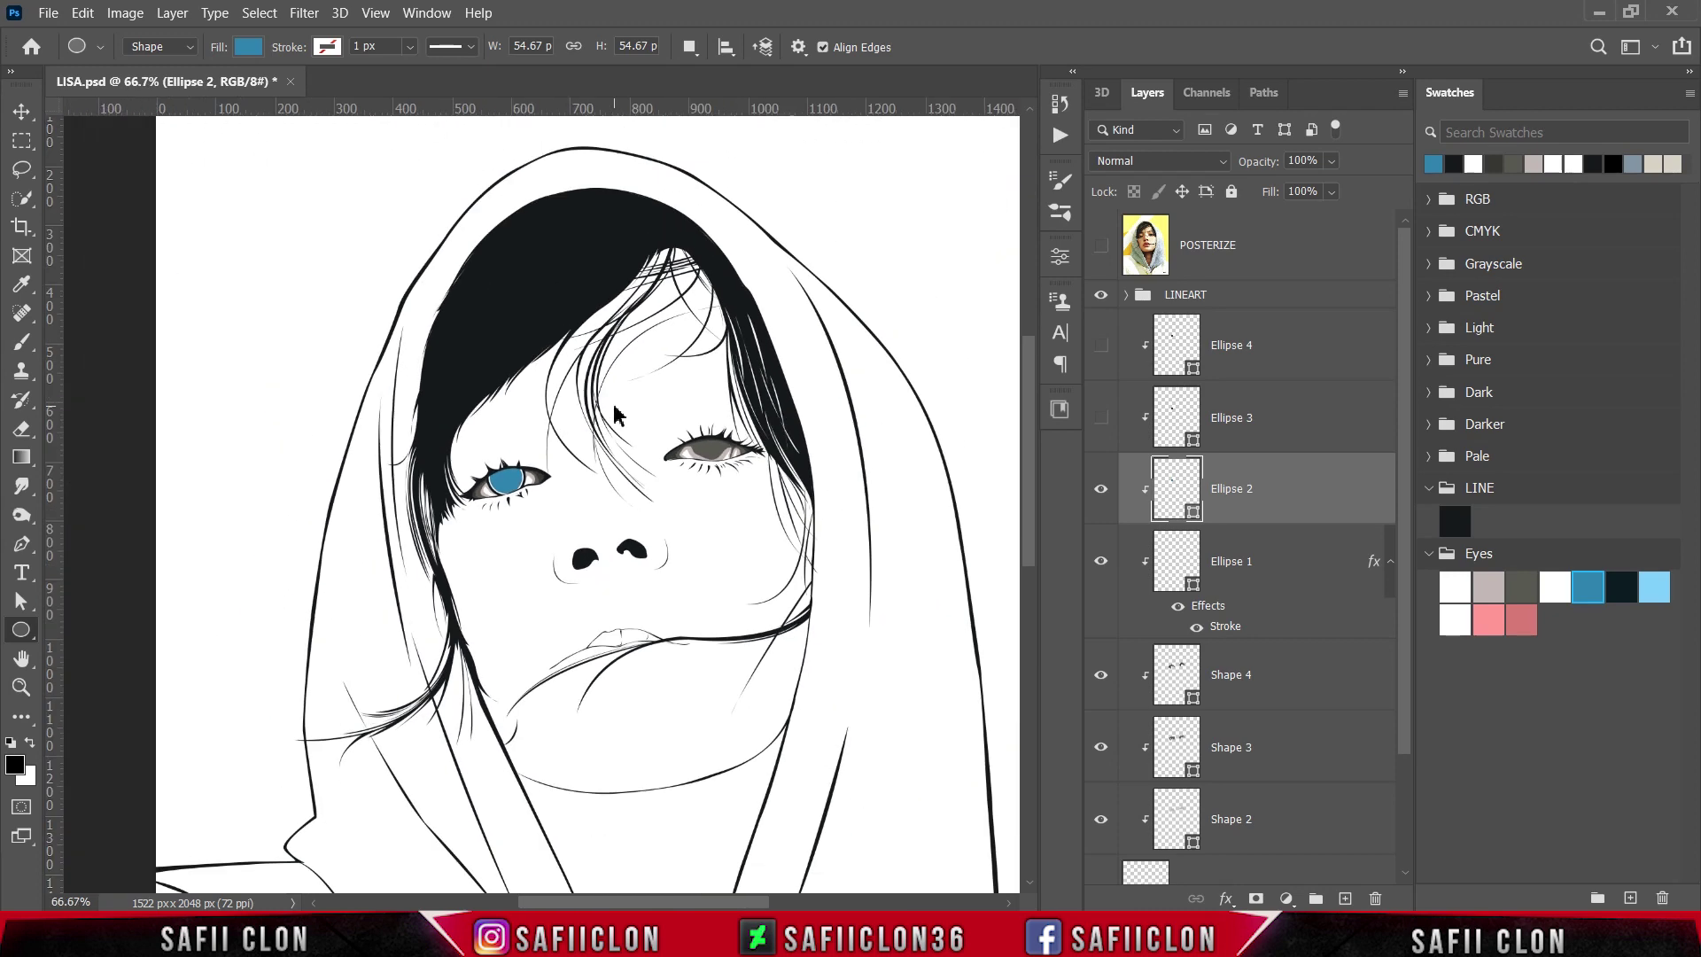
{"action": "key", "text": "ctrl+plus"}
{"action": "key", "text": "ctrl+plus"}
{"action": "key", "text": "ctrl+plus"}
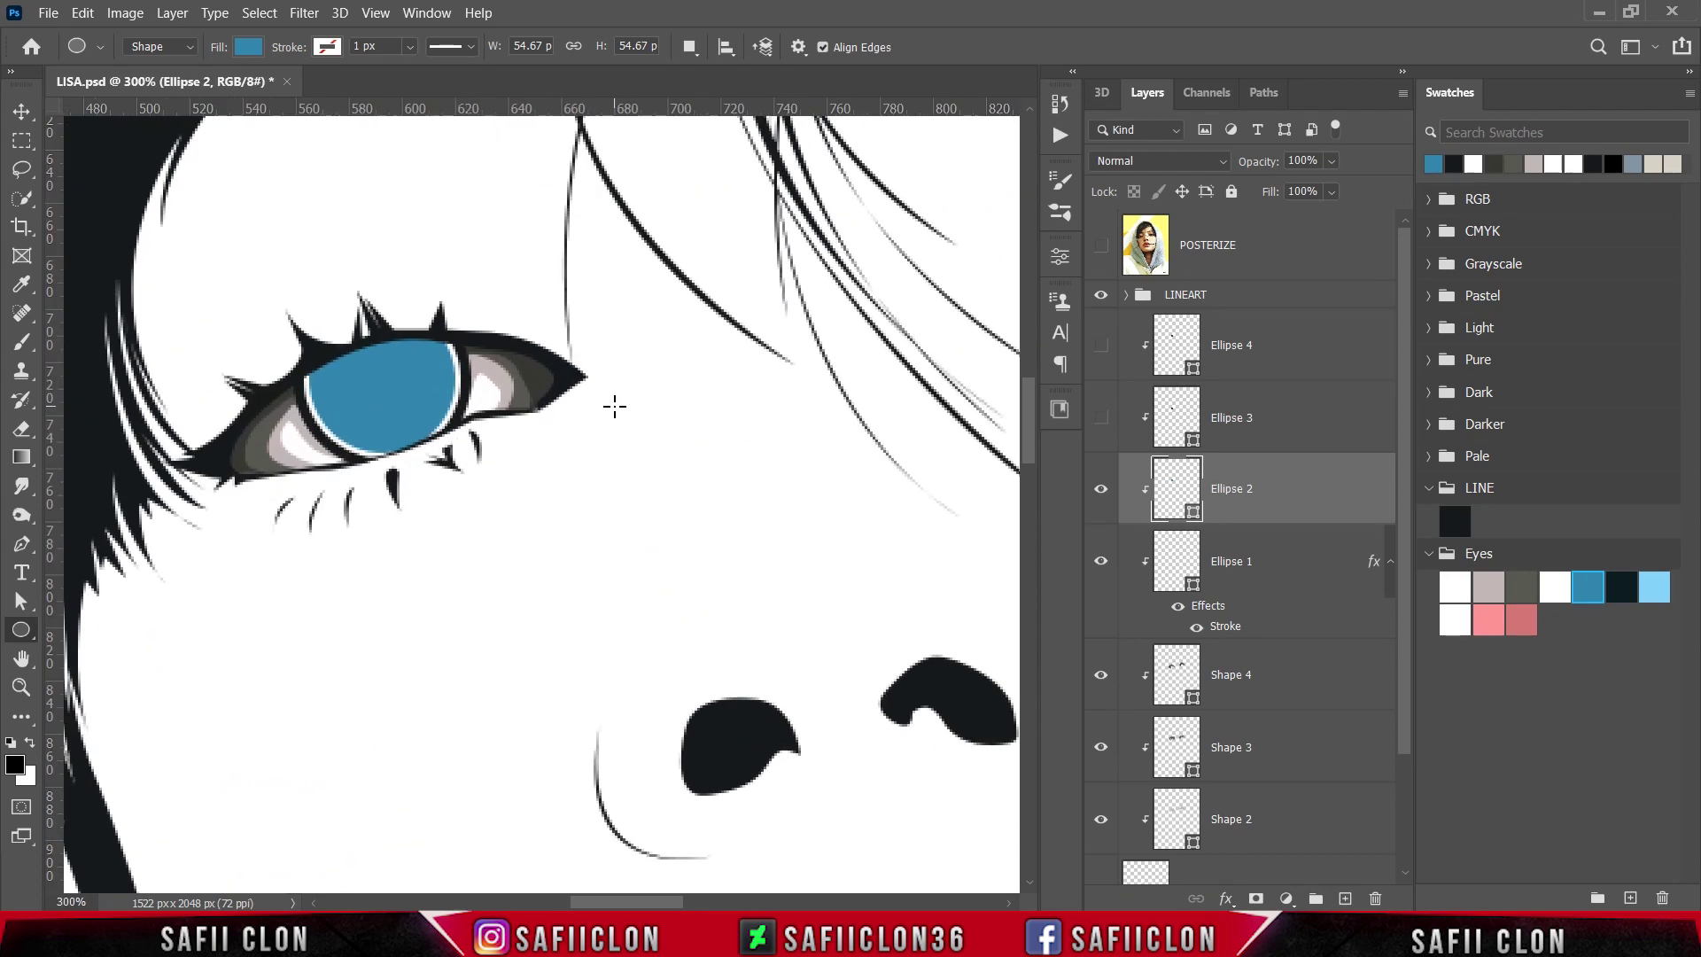
- Show the Ellipse 3 layer and fill it with the dark LINE swatch, 161a1b
{"action": "left_click", "coordinate": [1311, 431]}
{"action": "left_click", "coordinate": [1101, 420]}
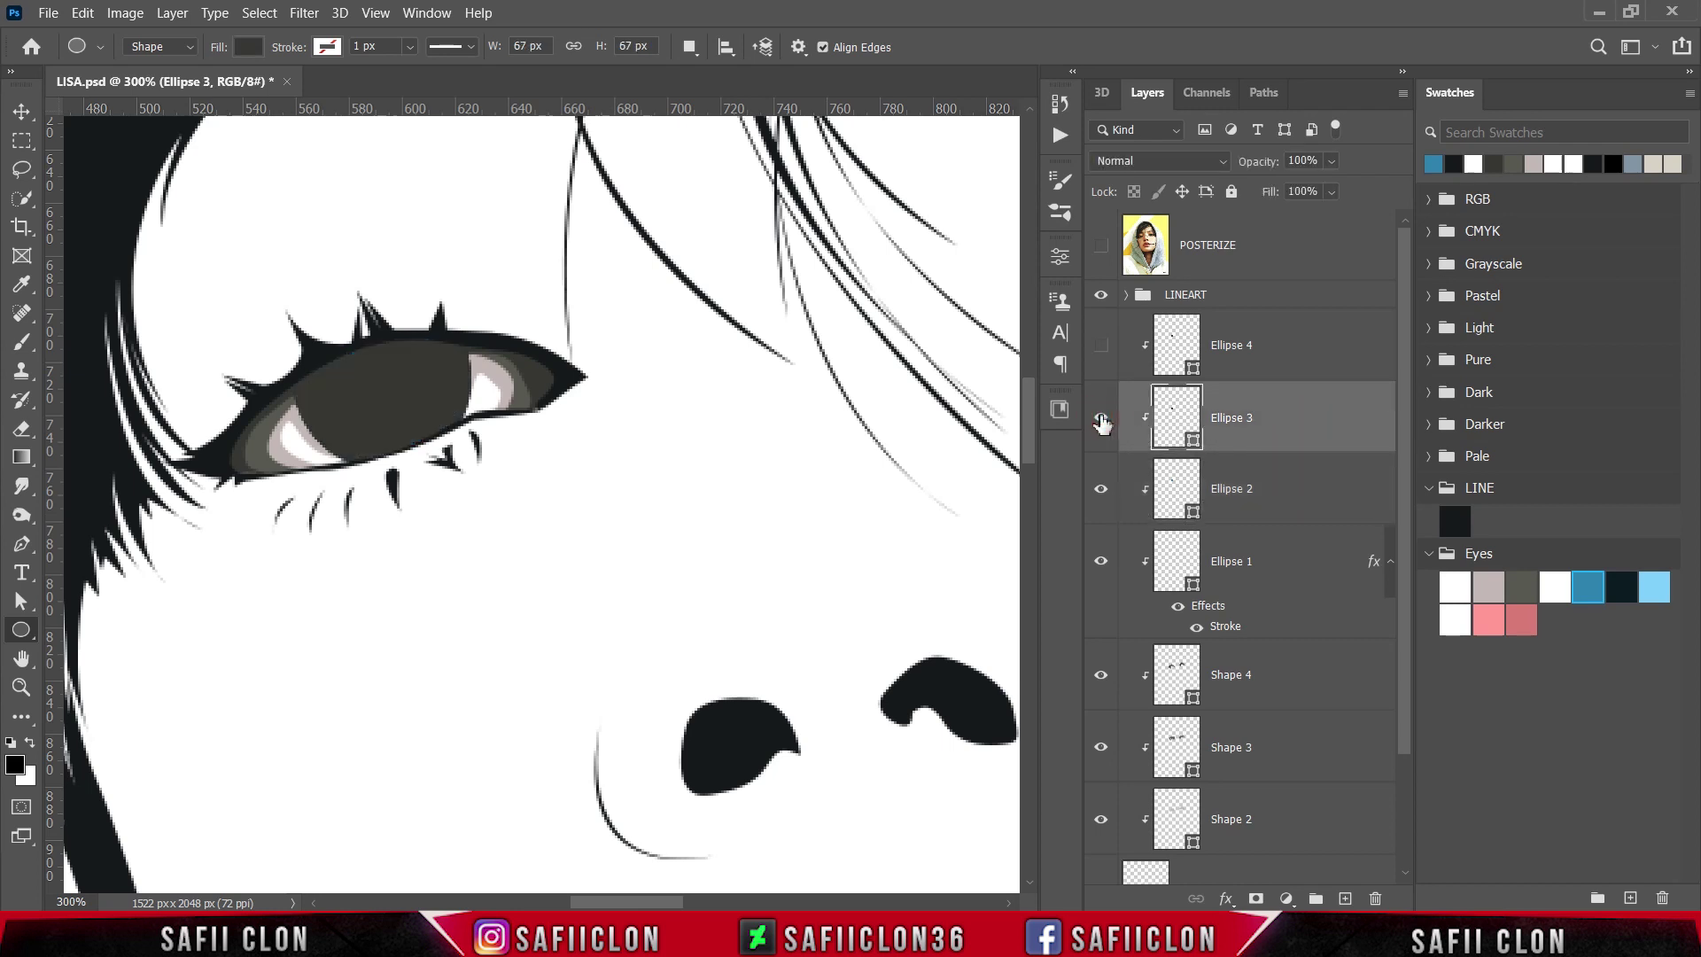
{"action": "double_click", "coordinate": [1191, 439]}
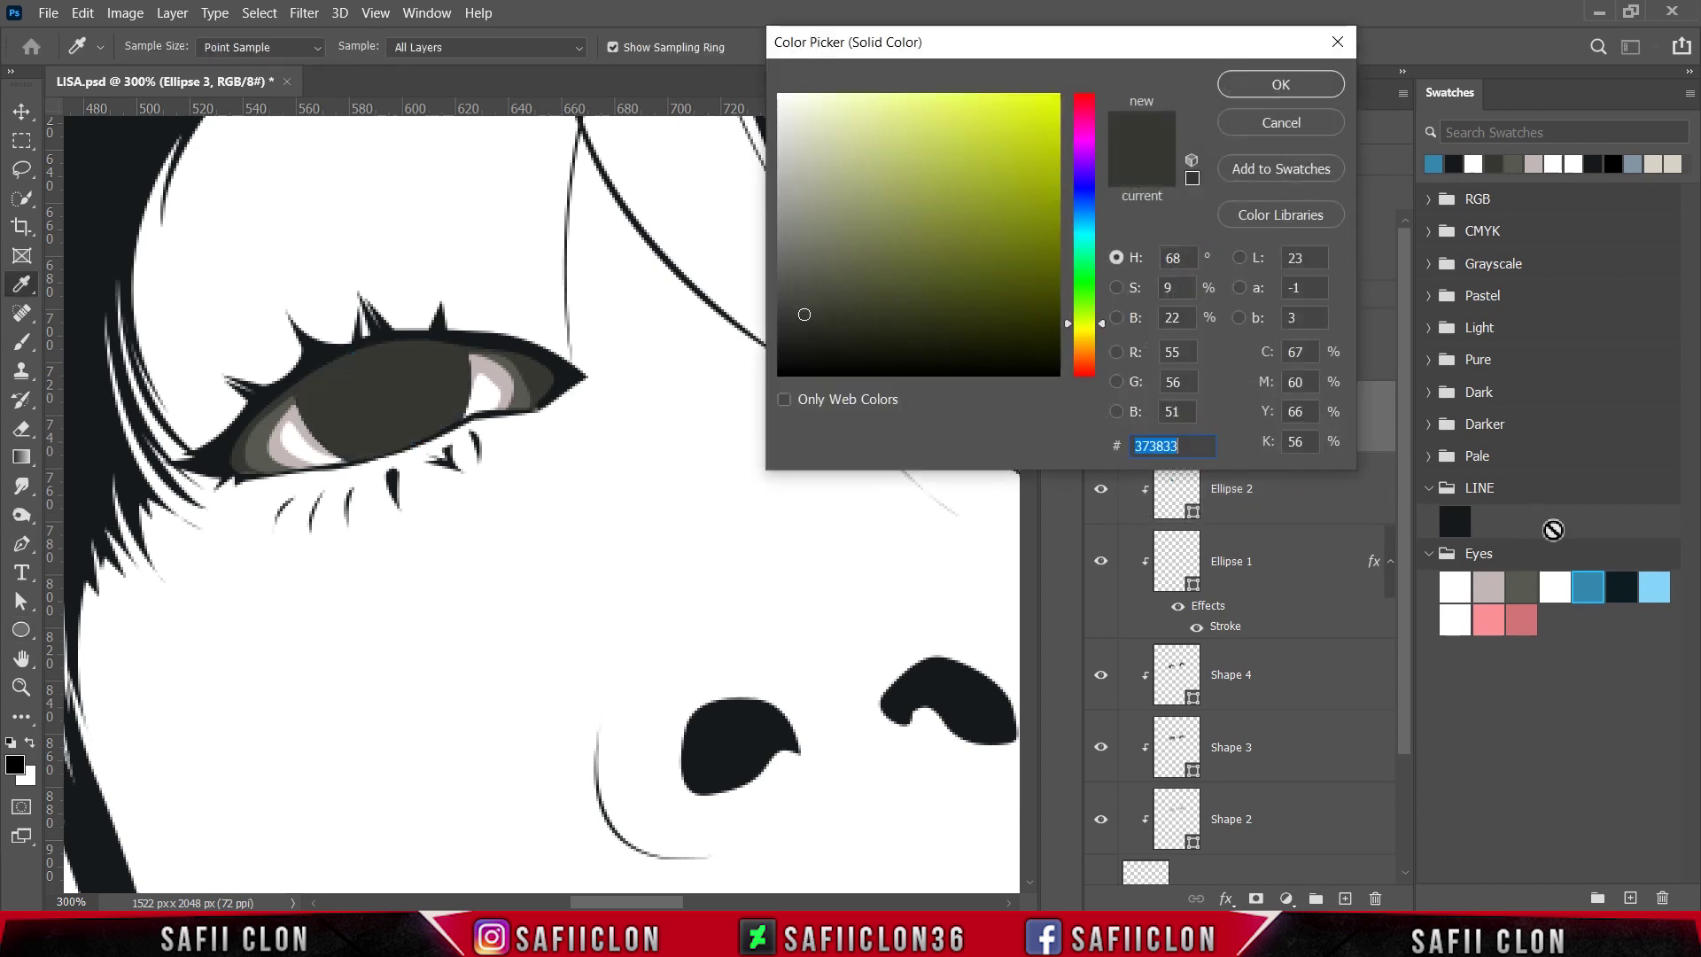
{"action": "left_click", "coordinate": [1628, 578]}
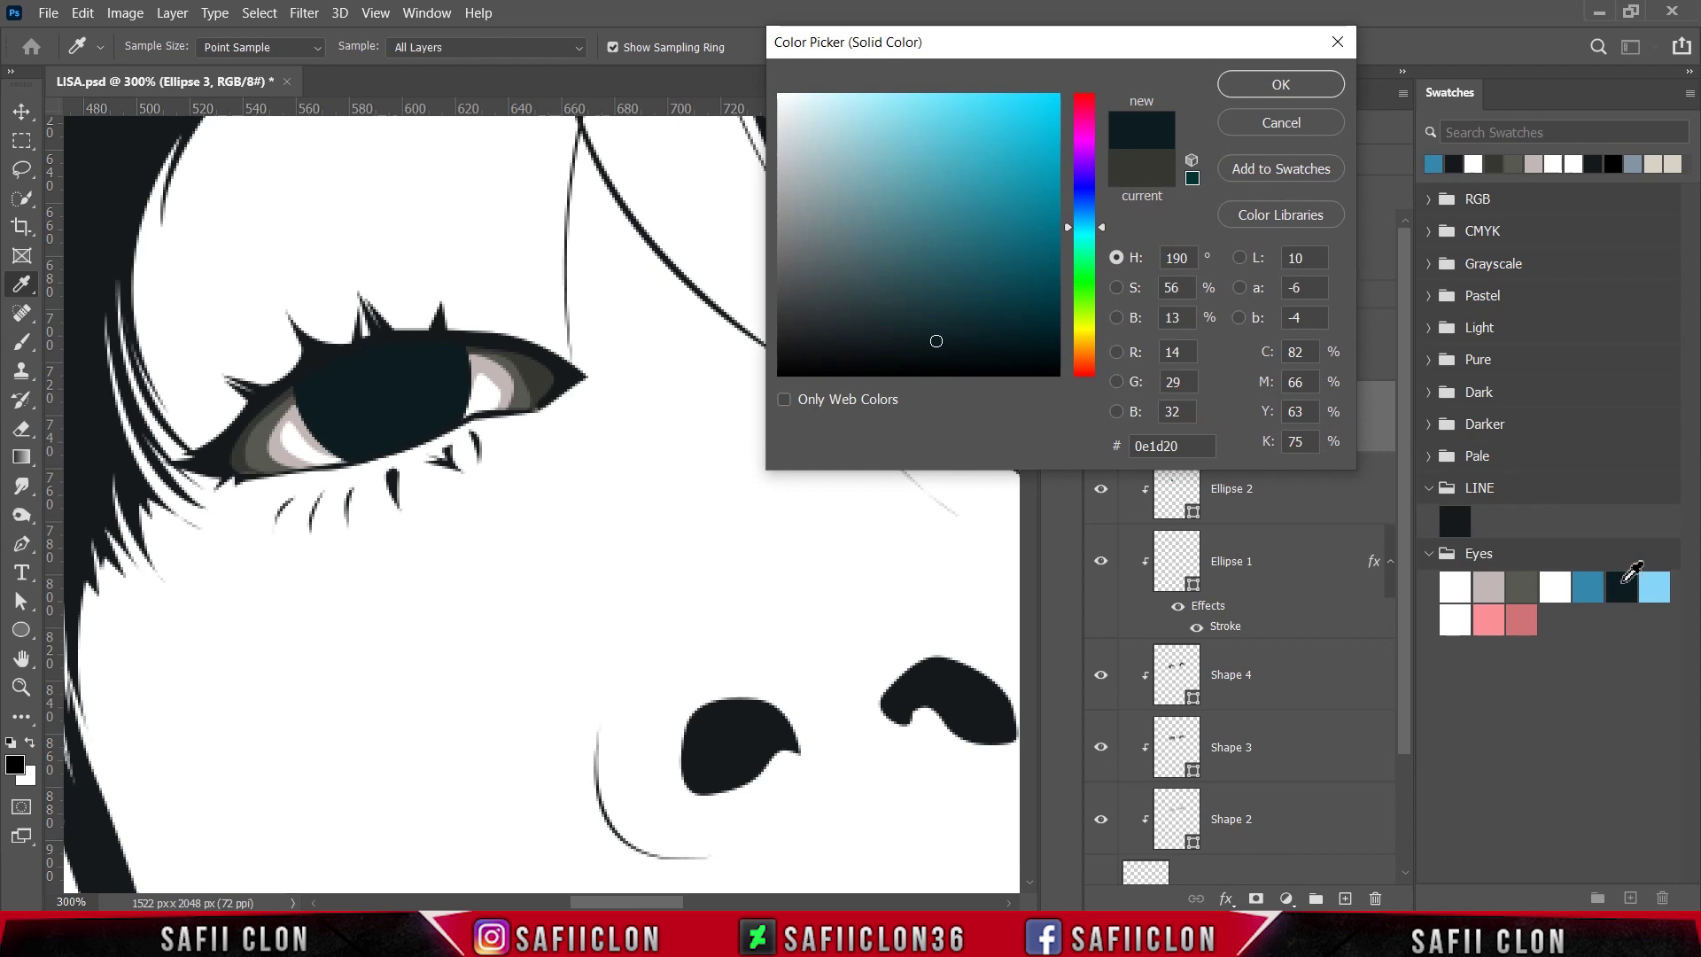
{"action": "left_click", "coordinate": [1455, 518]}
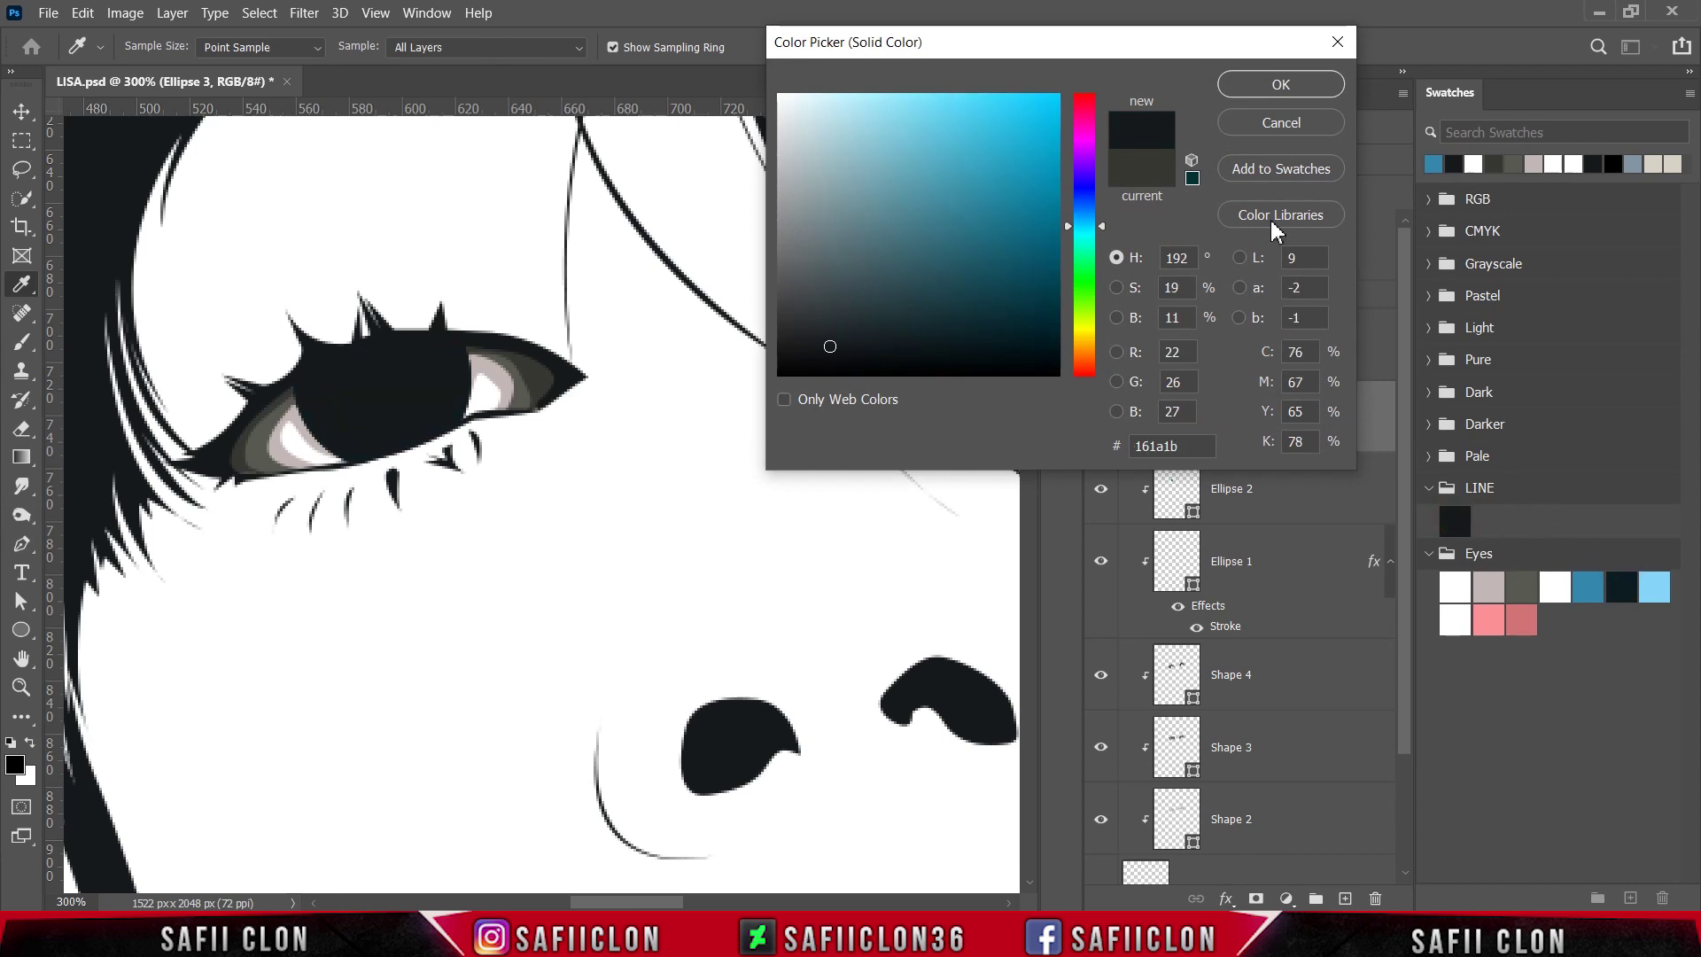
{"action": "left_click", "coordinate": [1281, 85]}
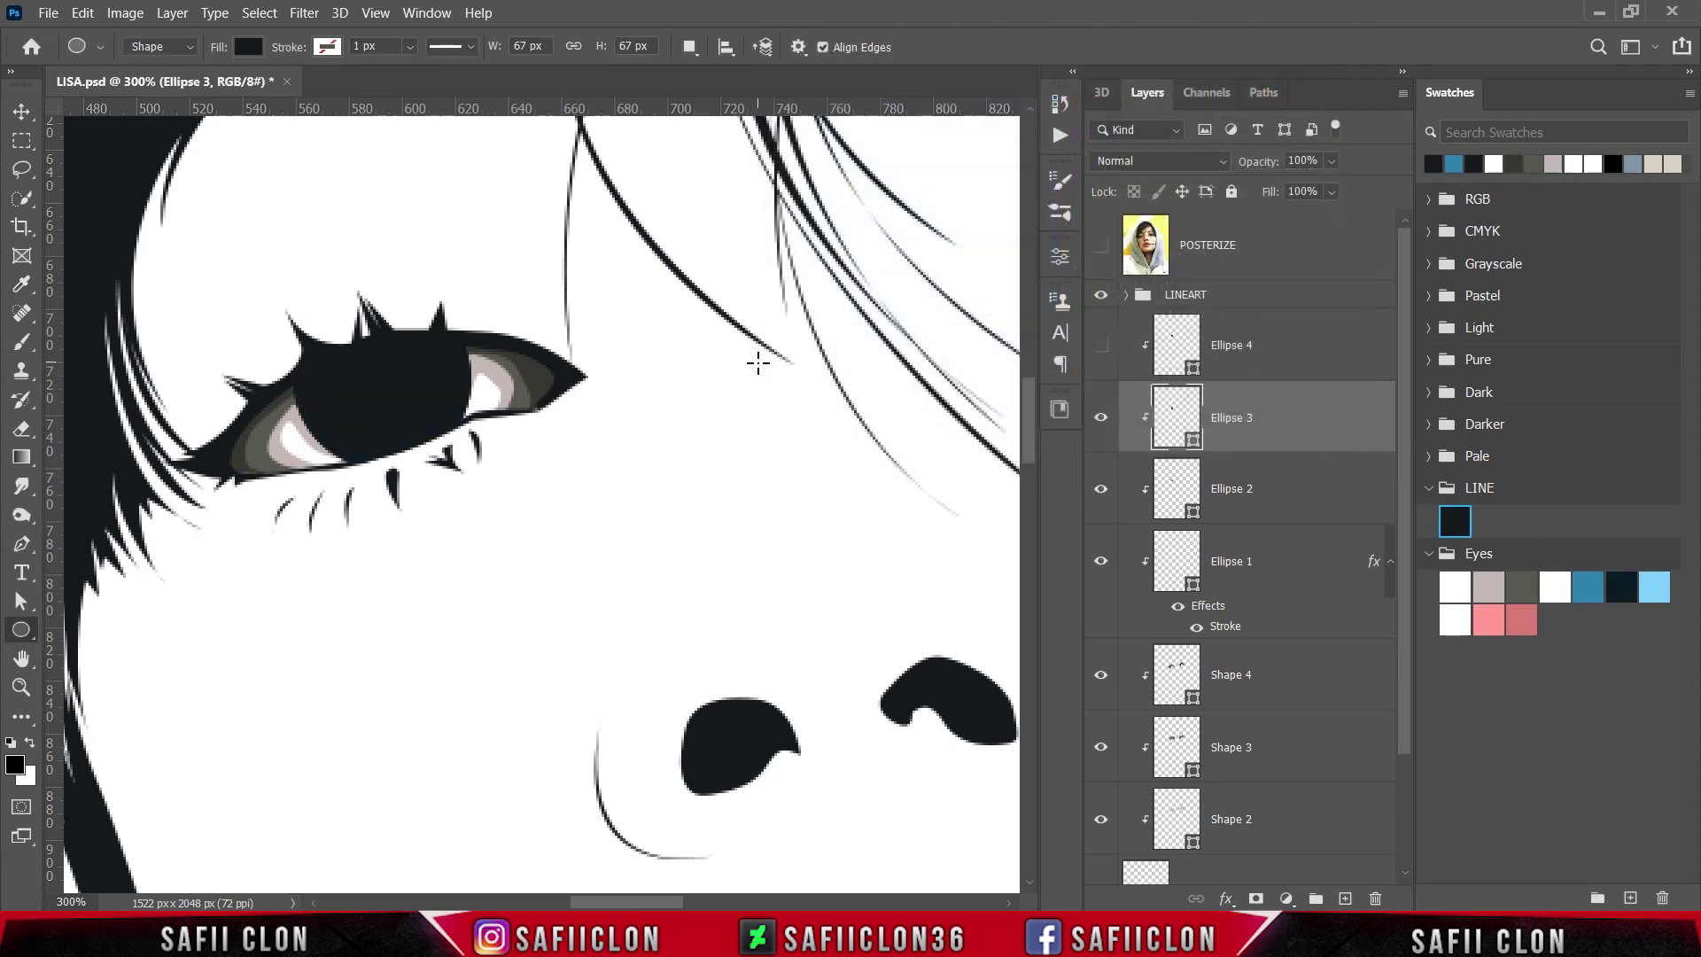
- Free-transform the dark Ellipse 3 about its centre to about 42%, forming the pupil inside the blue iris
{"action": "key", "text": "ctrl+t"}
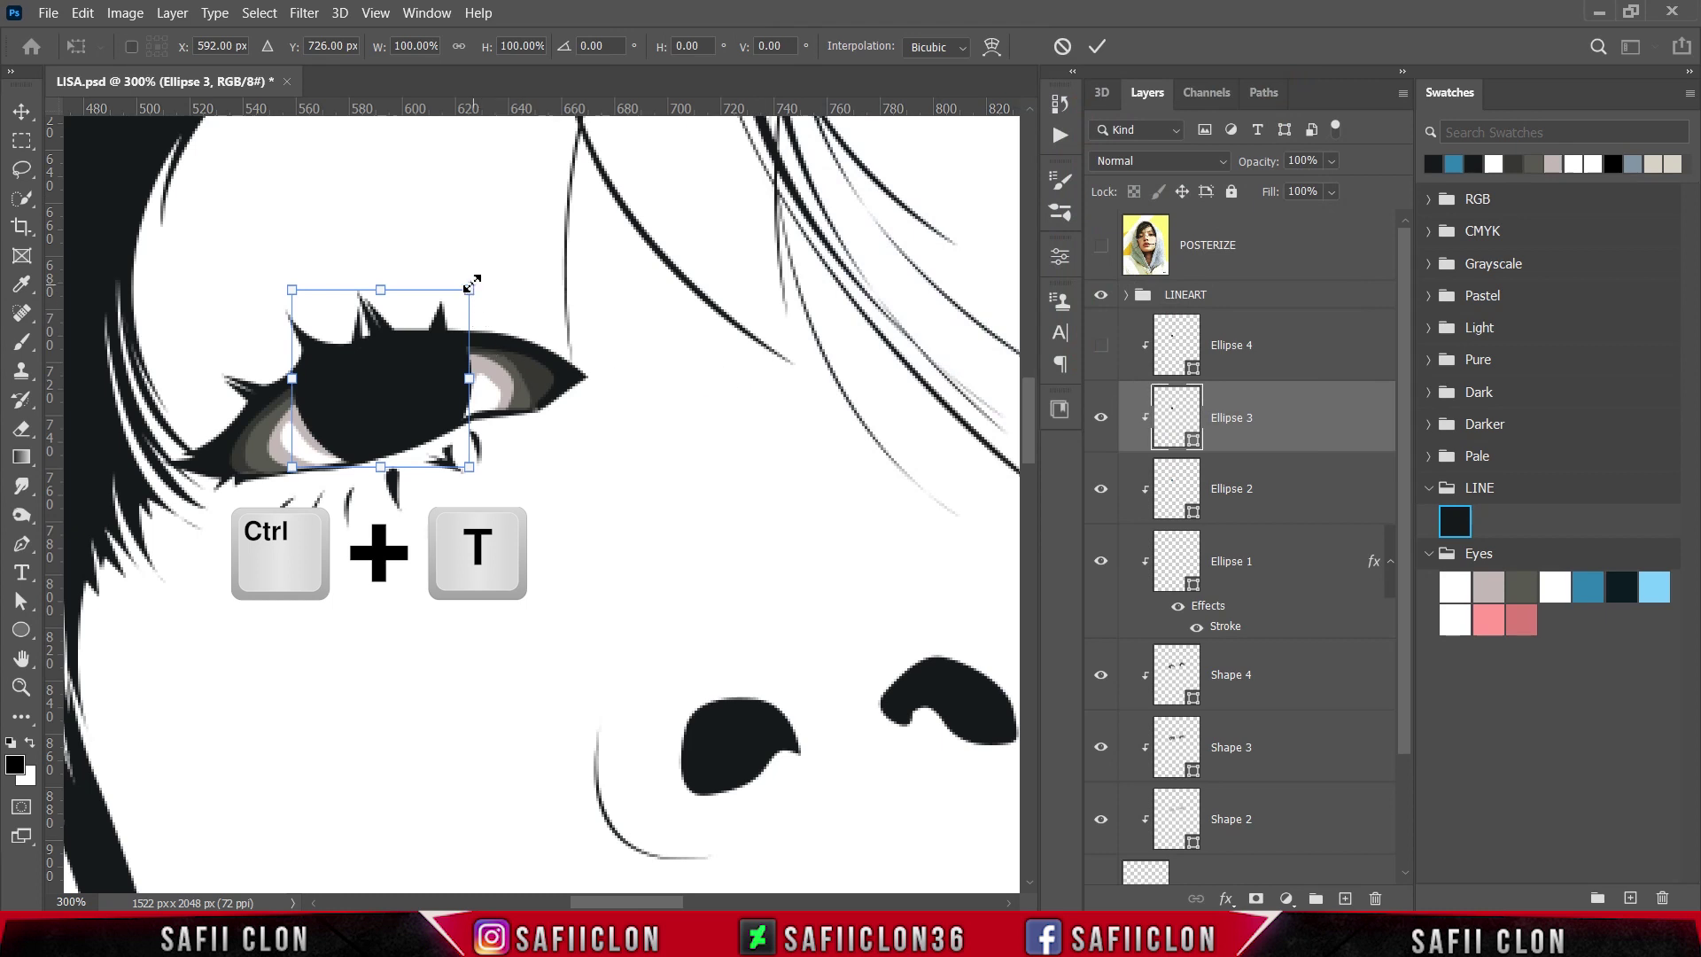
{"action": "left_click_drag", "start_coordinate": [473, 282], "coordinate": [418, 342]}
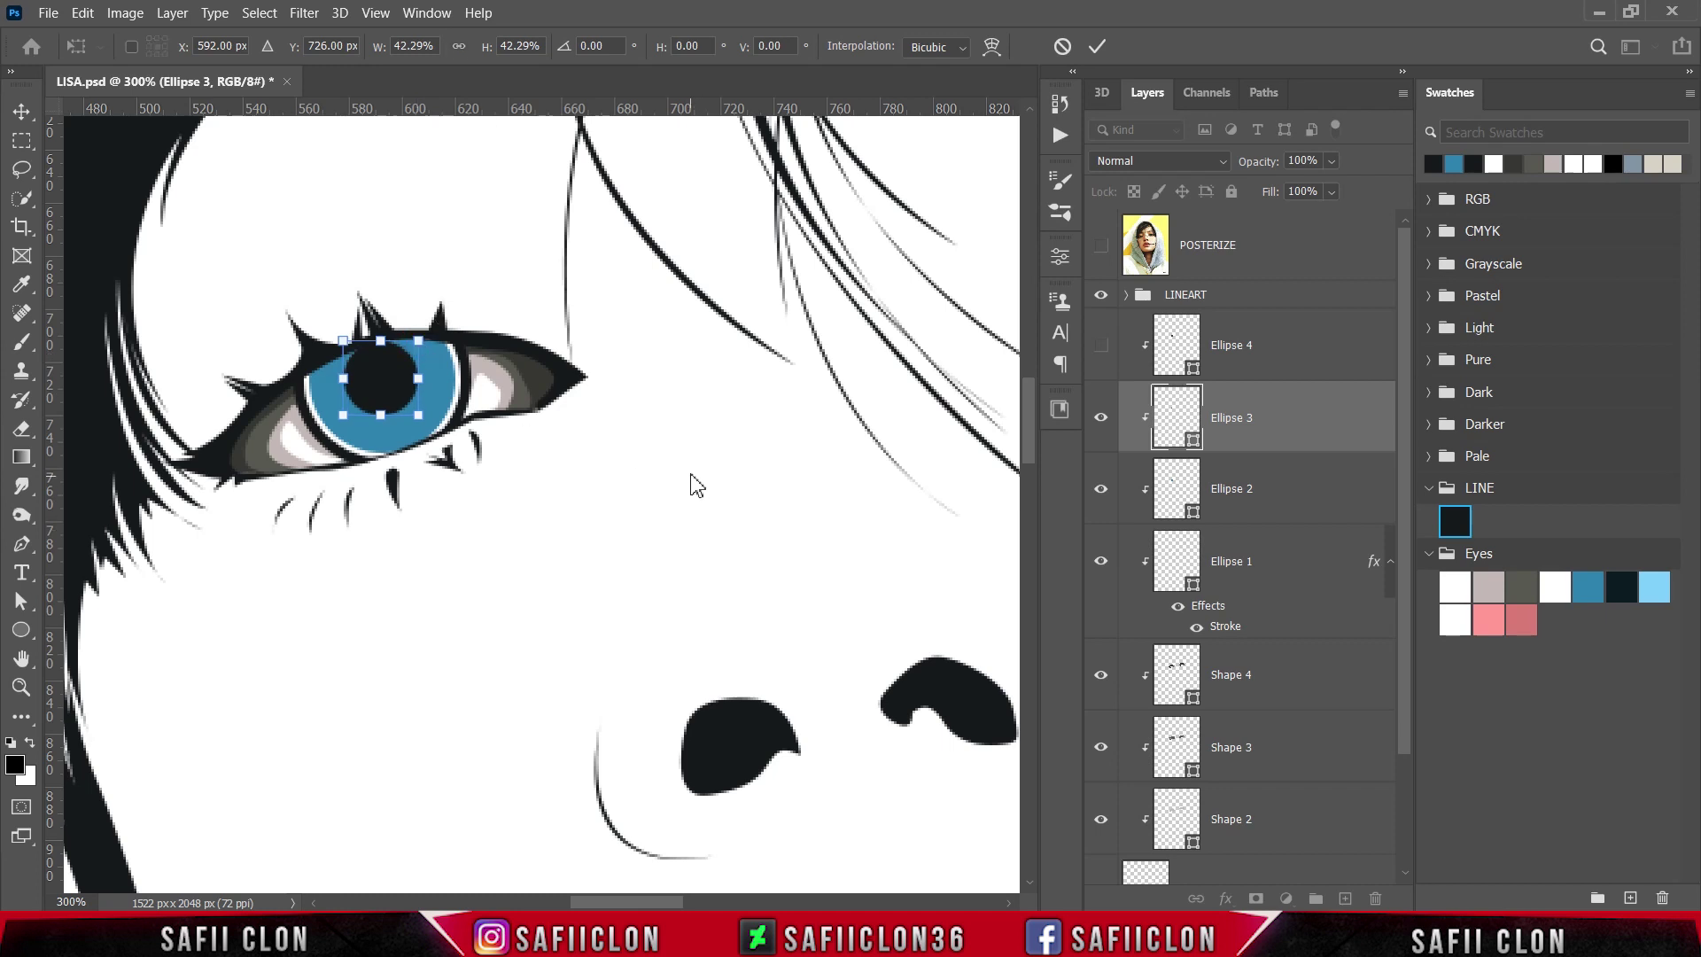
{"action": "left_click", "coordinate": [1096, 49]}
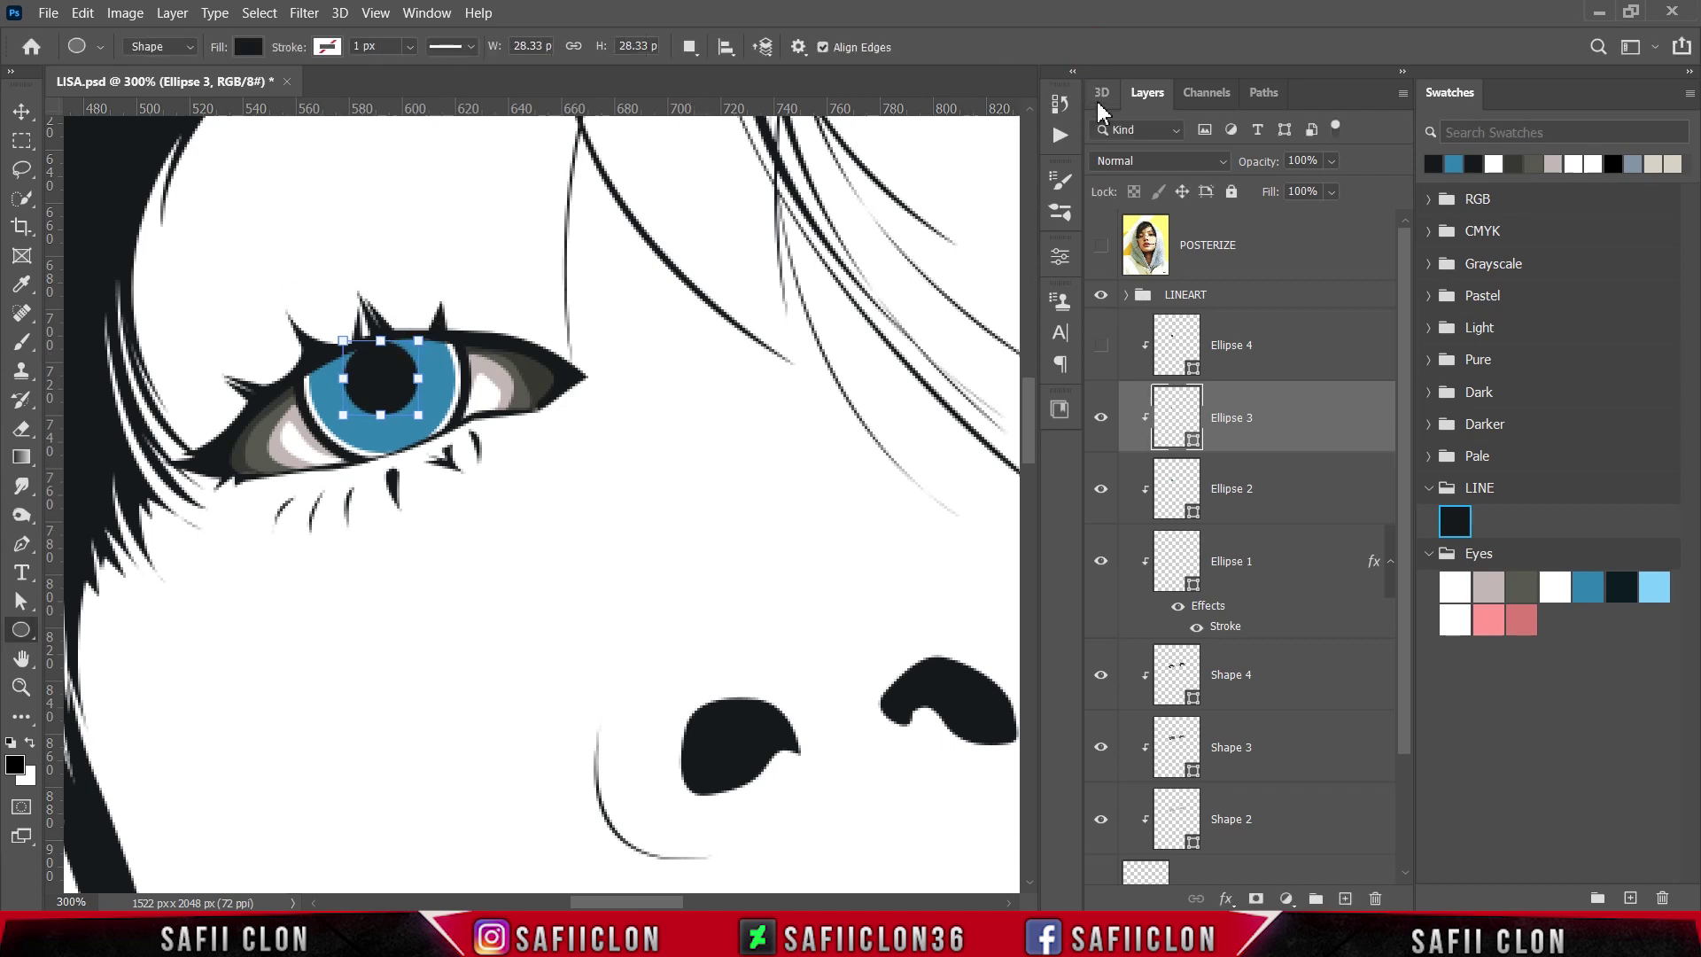
- Enlarge the Ellipse 3 pupil to about 30.67 px against the temporarily shown POSTERIZE reference, and hide the reference again
{"action": "left_click", "coordinate": [1103, 248]}
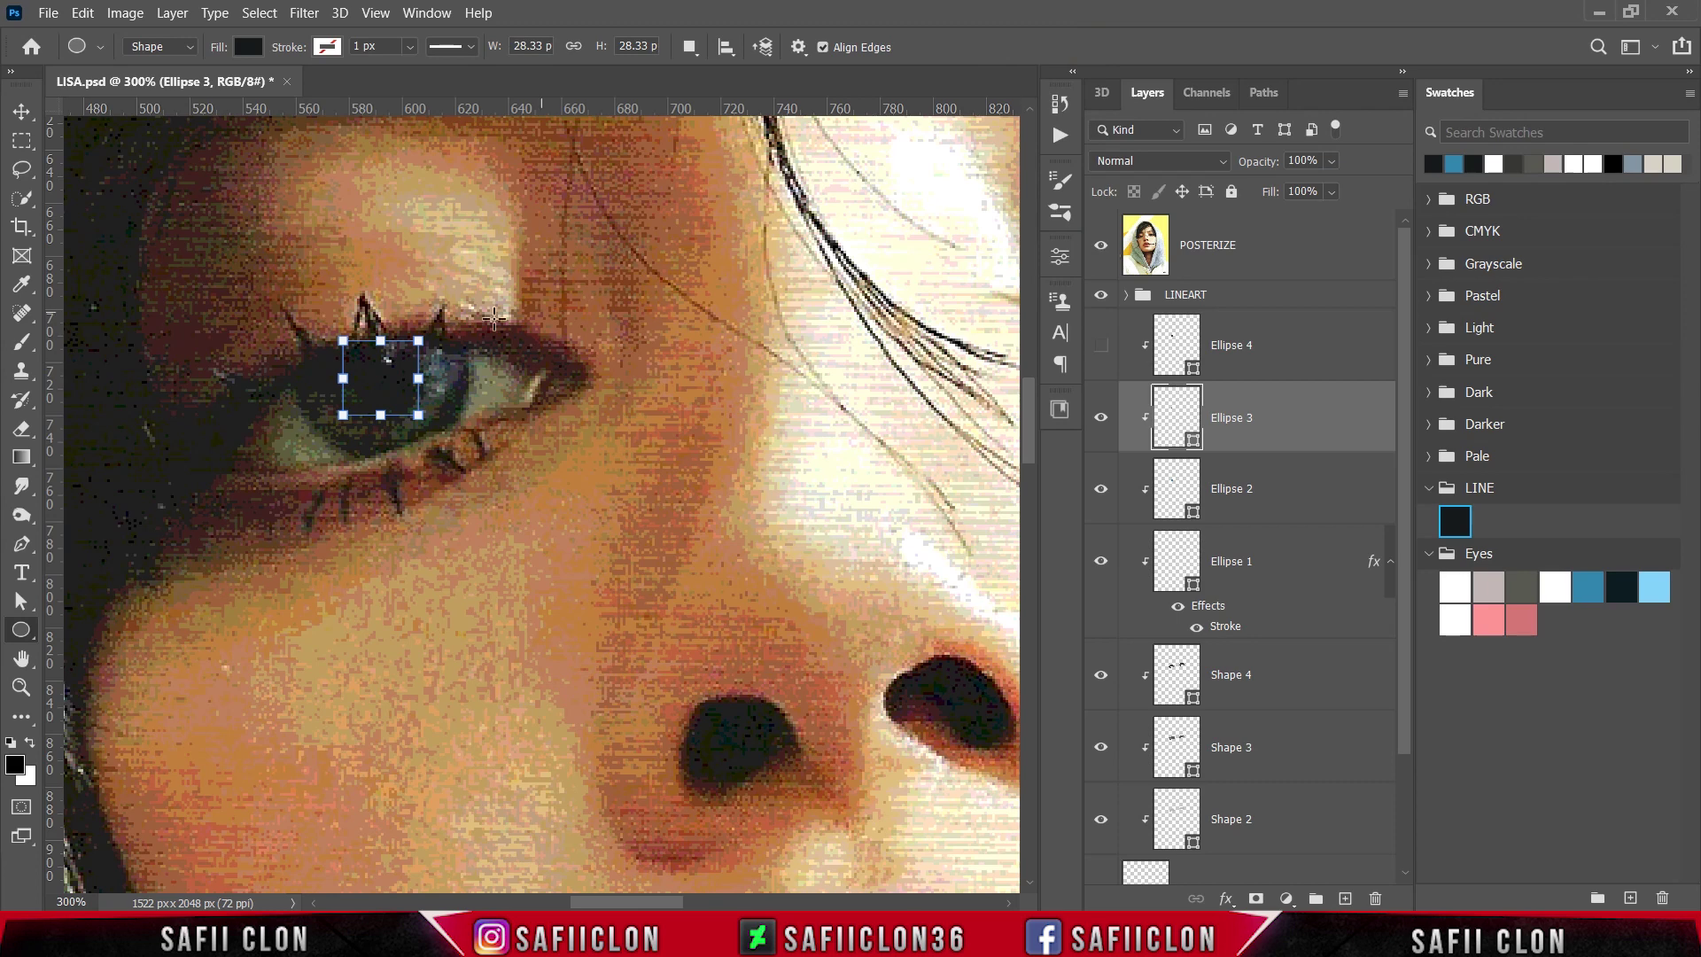
{"action": "left_click_drag", "start_coordinate": [419, 341], "coordinate": [424, 336]}
{"action": "key", "text": "ctrl+z"}
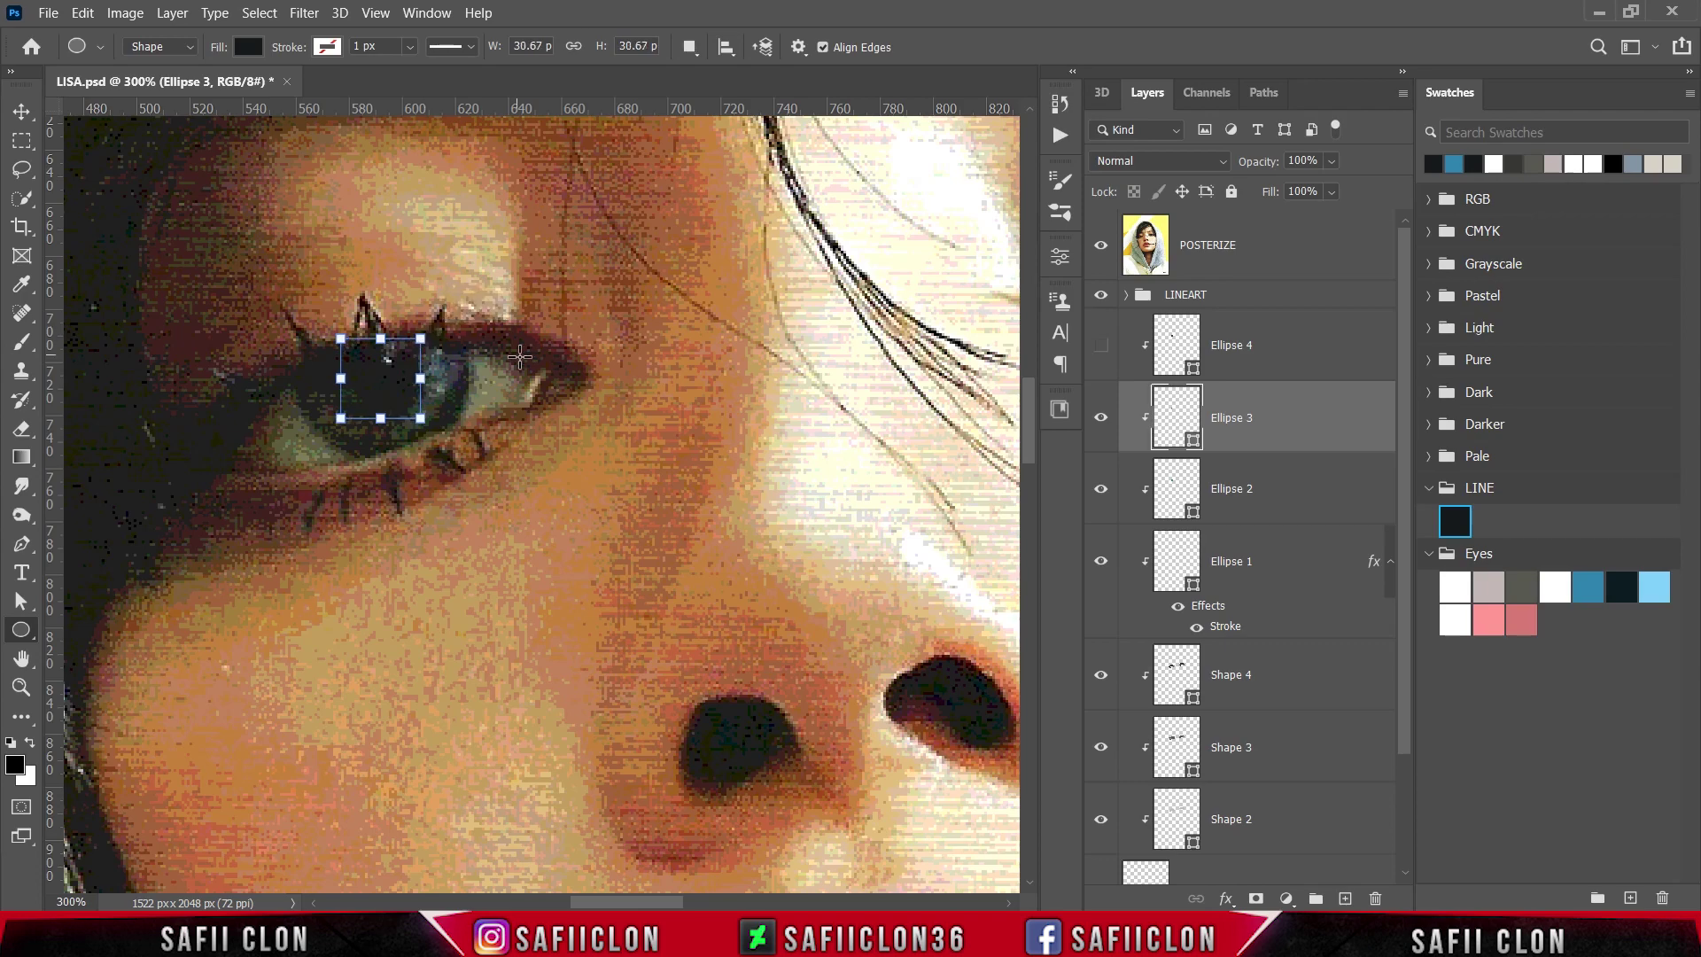
{"action": "left_click", "coordinate": [1103, 246]}
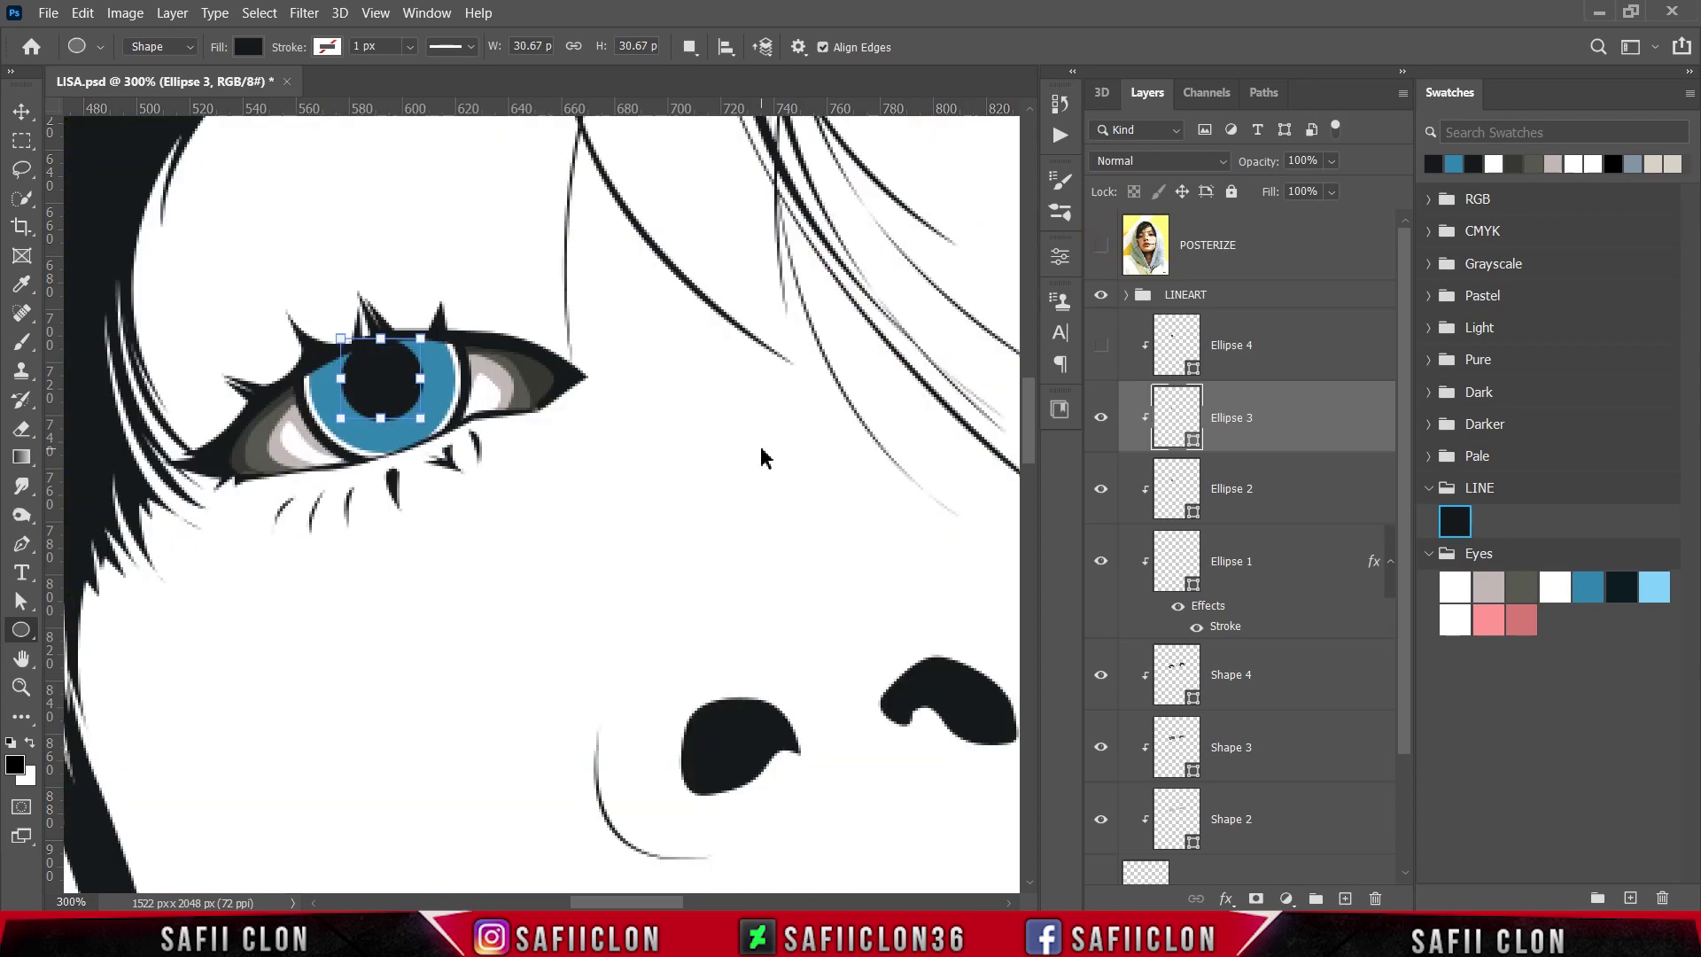
- Show the Ellipse 4 layer and fill it with the dark LINE swatch, 161a1b
{"action": "key", "text": "ctrl+minus"}
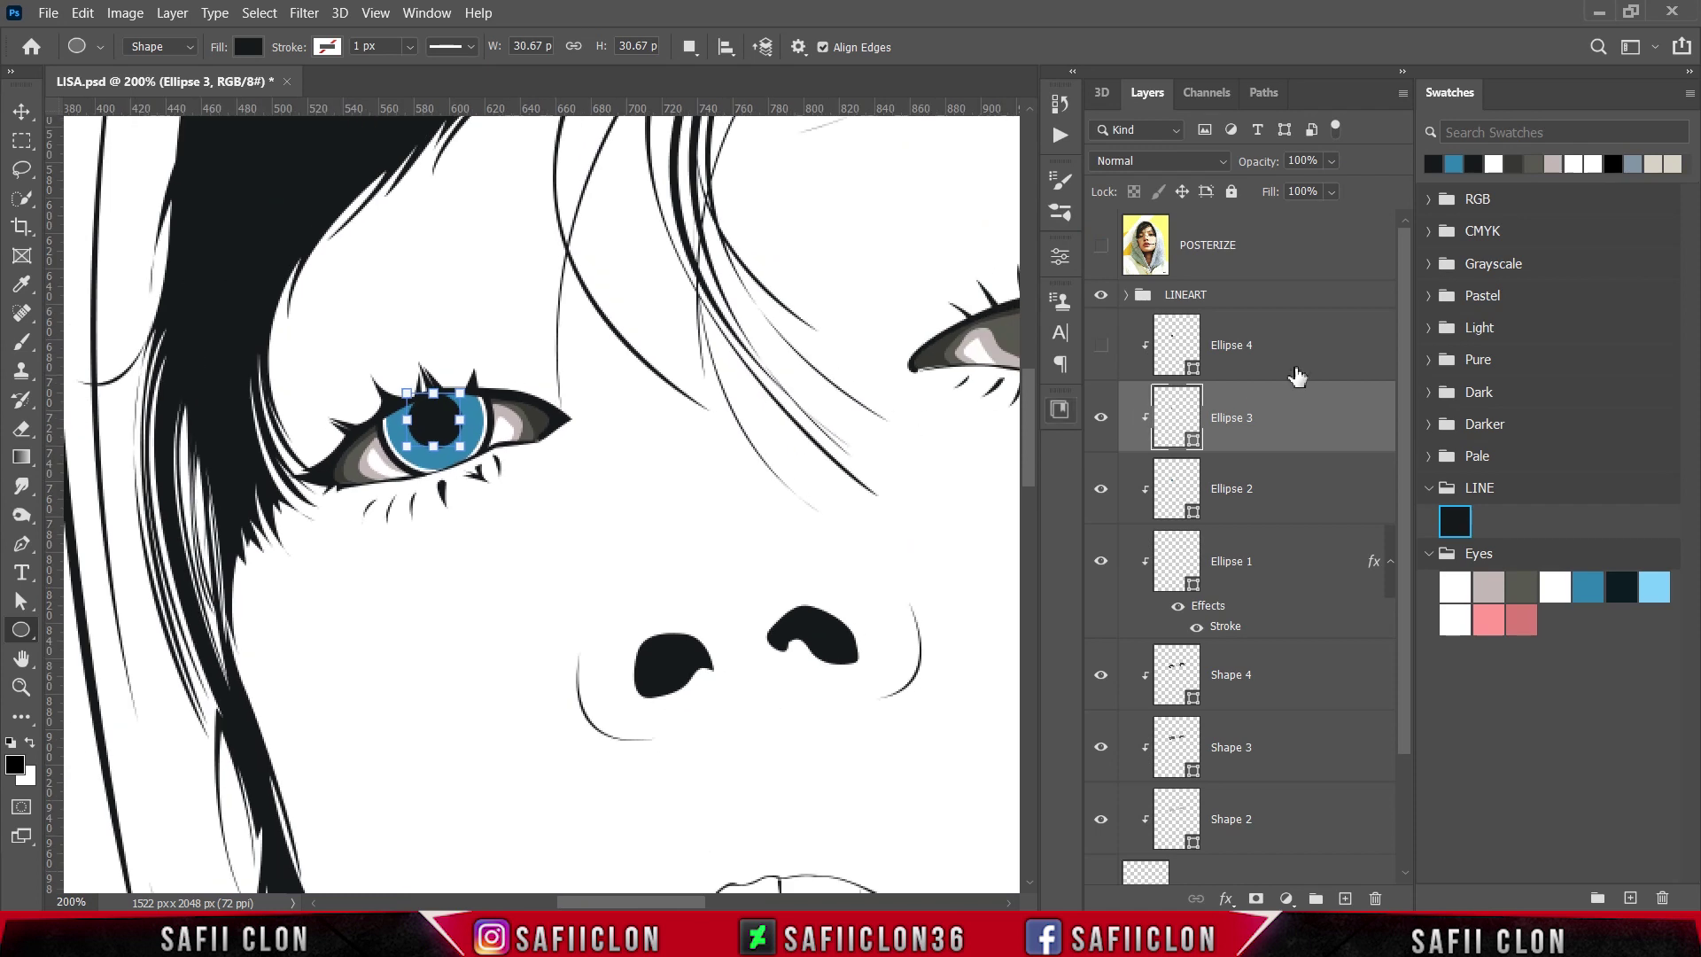
{"action": "left_click", "coordinate": [1294, 354]}
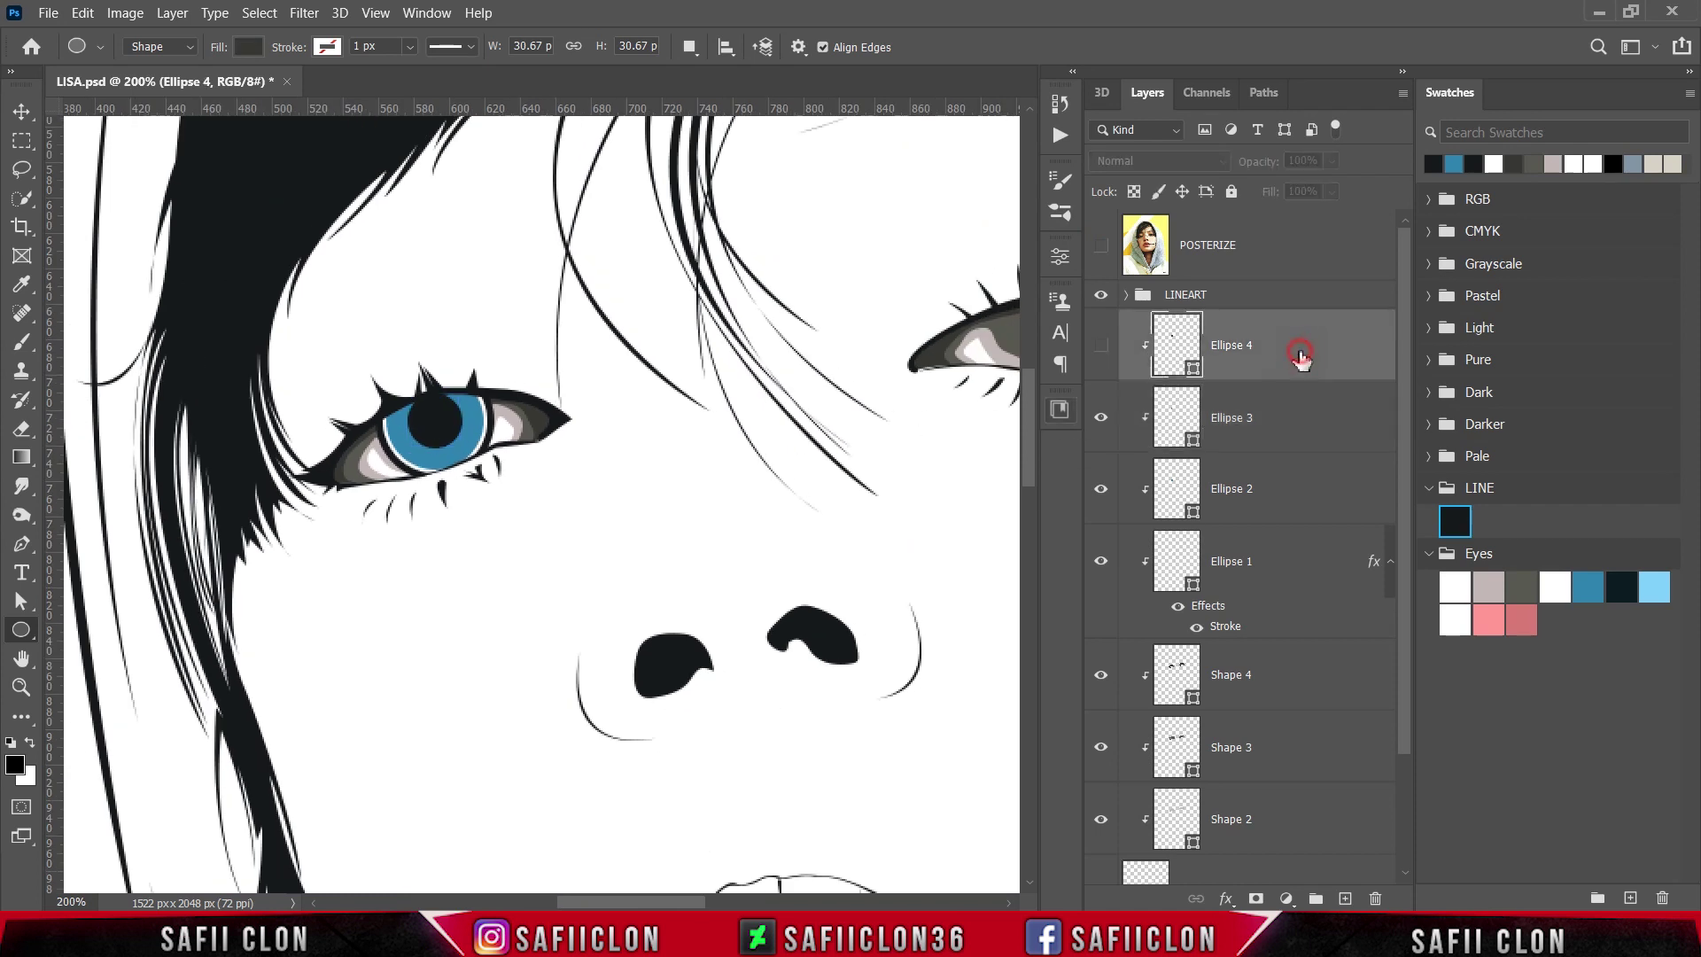
{"action": "left_click", "coordinate": [1099, 348]}
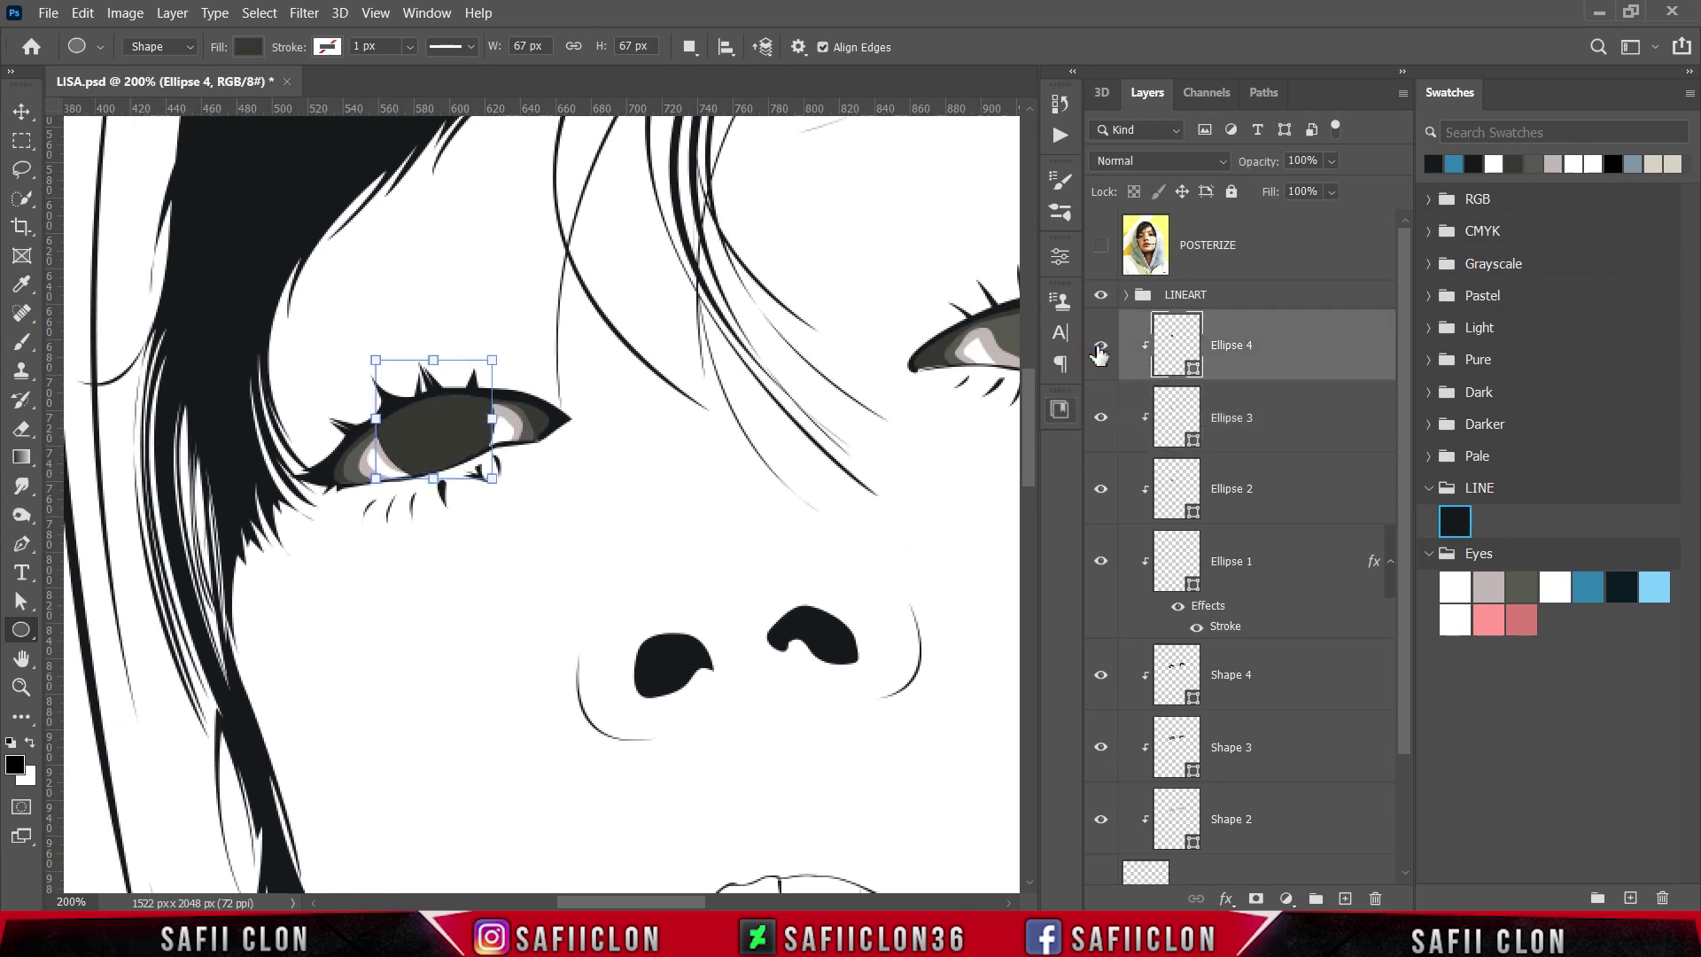
{"action": "double_click", "coordinate": [1193, 372]}
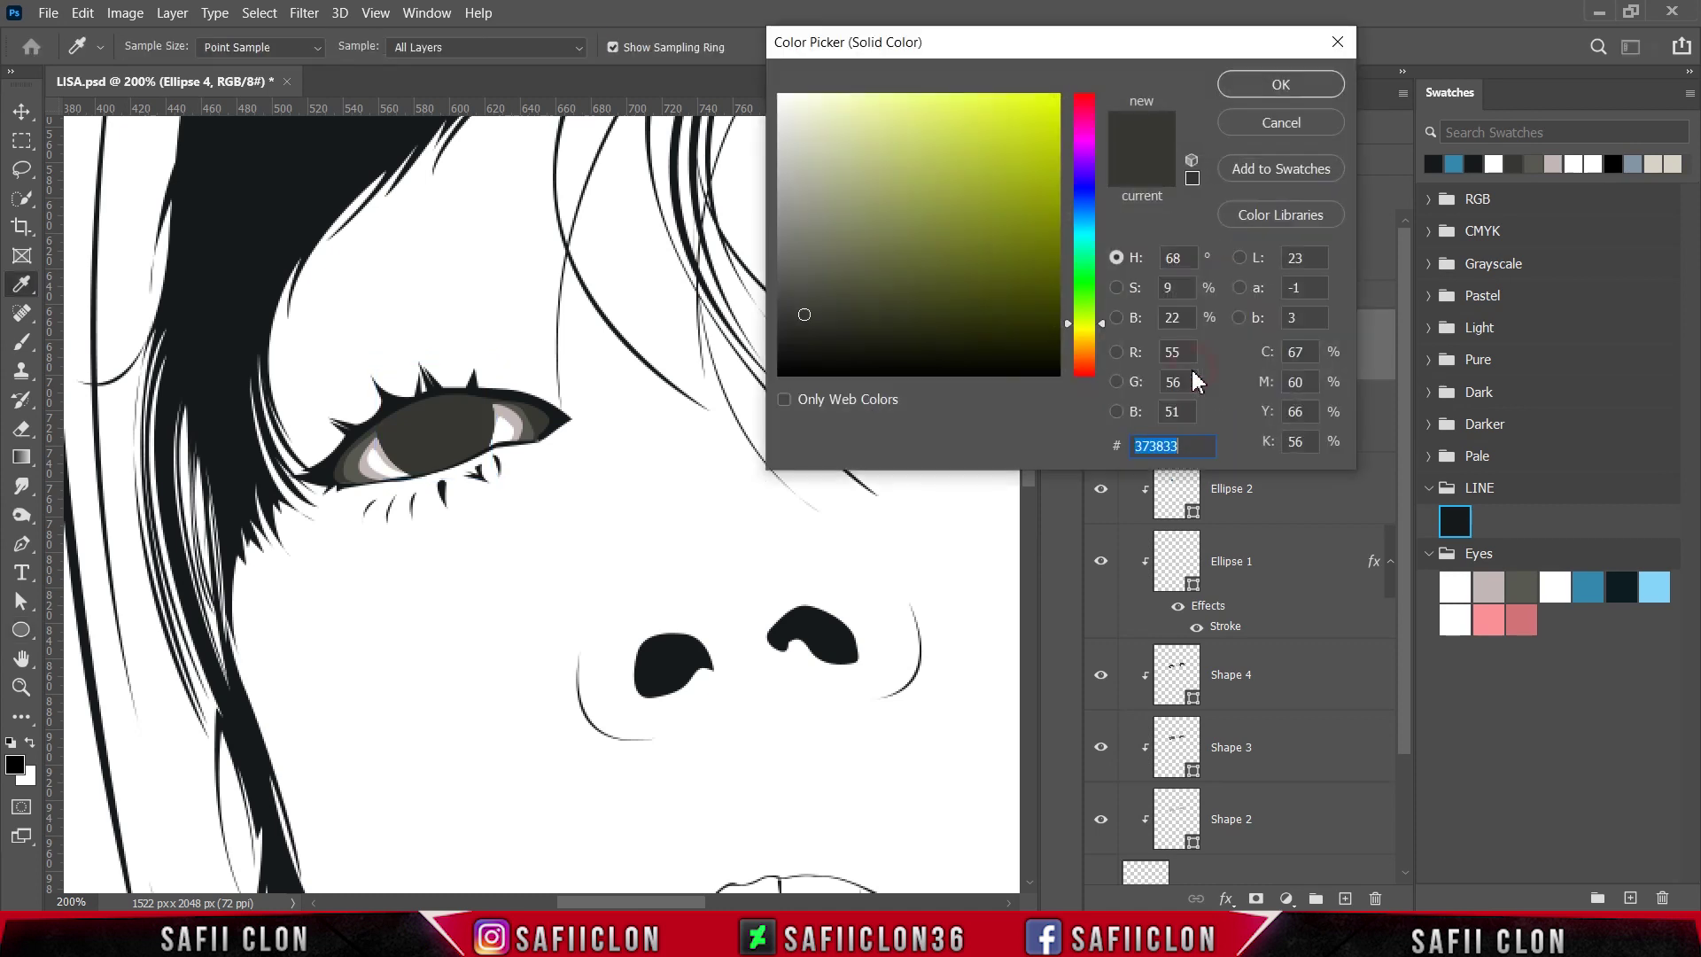
{"action": "left_click", "coordinate": [1460, 521]}
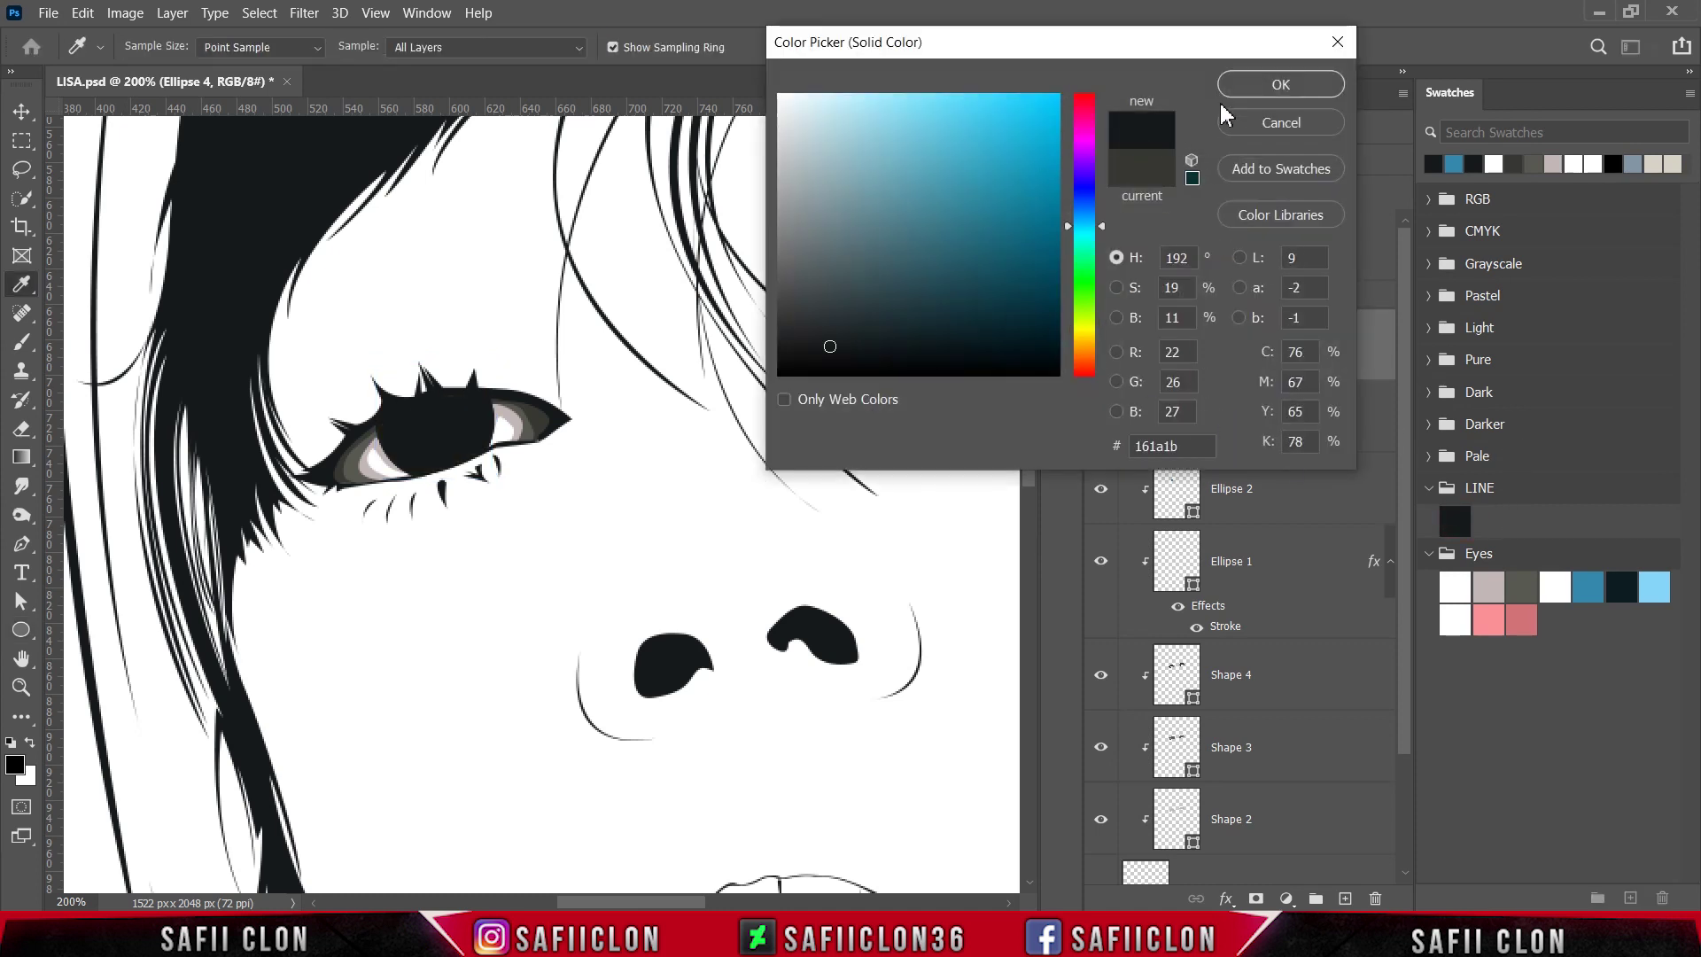
{"action": "left_click", "coordinate": [1246, 87]}
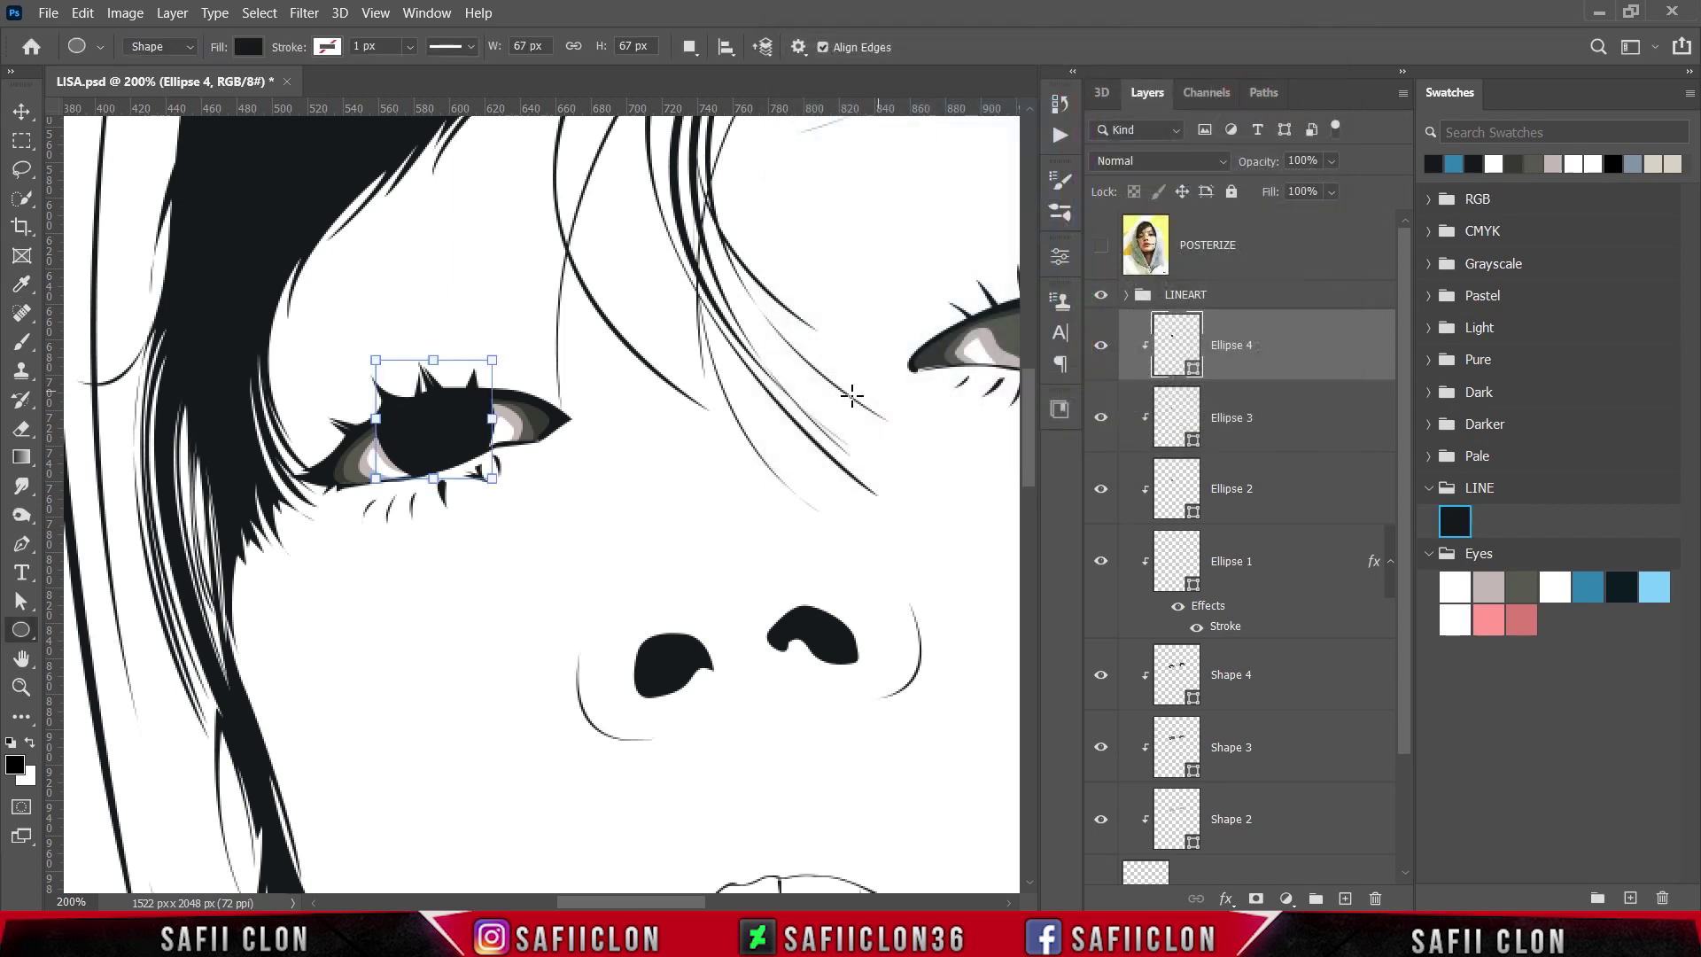
- Load the outline of the blue Ellipse 2 as a selection, keeping the dark Ellipse 4 layer active and shown
{"action": "key", "text": "ctrl+plus"}
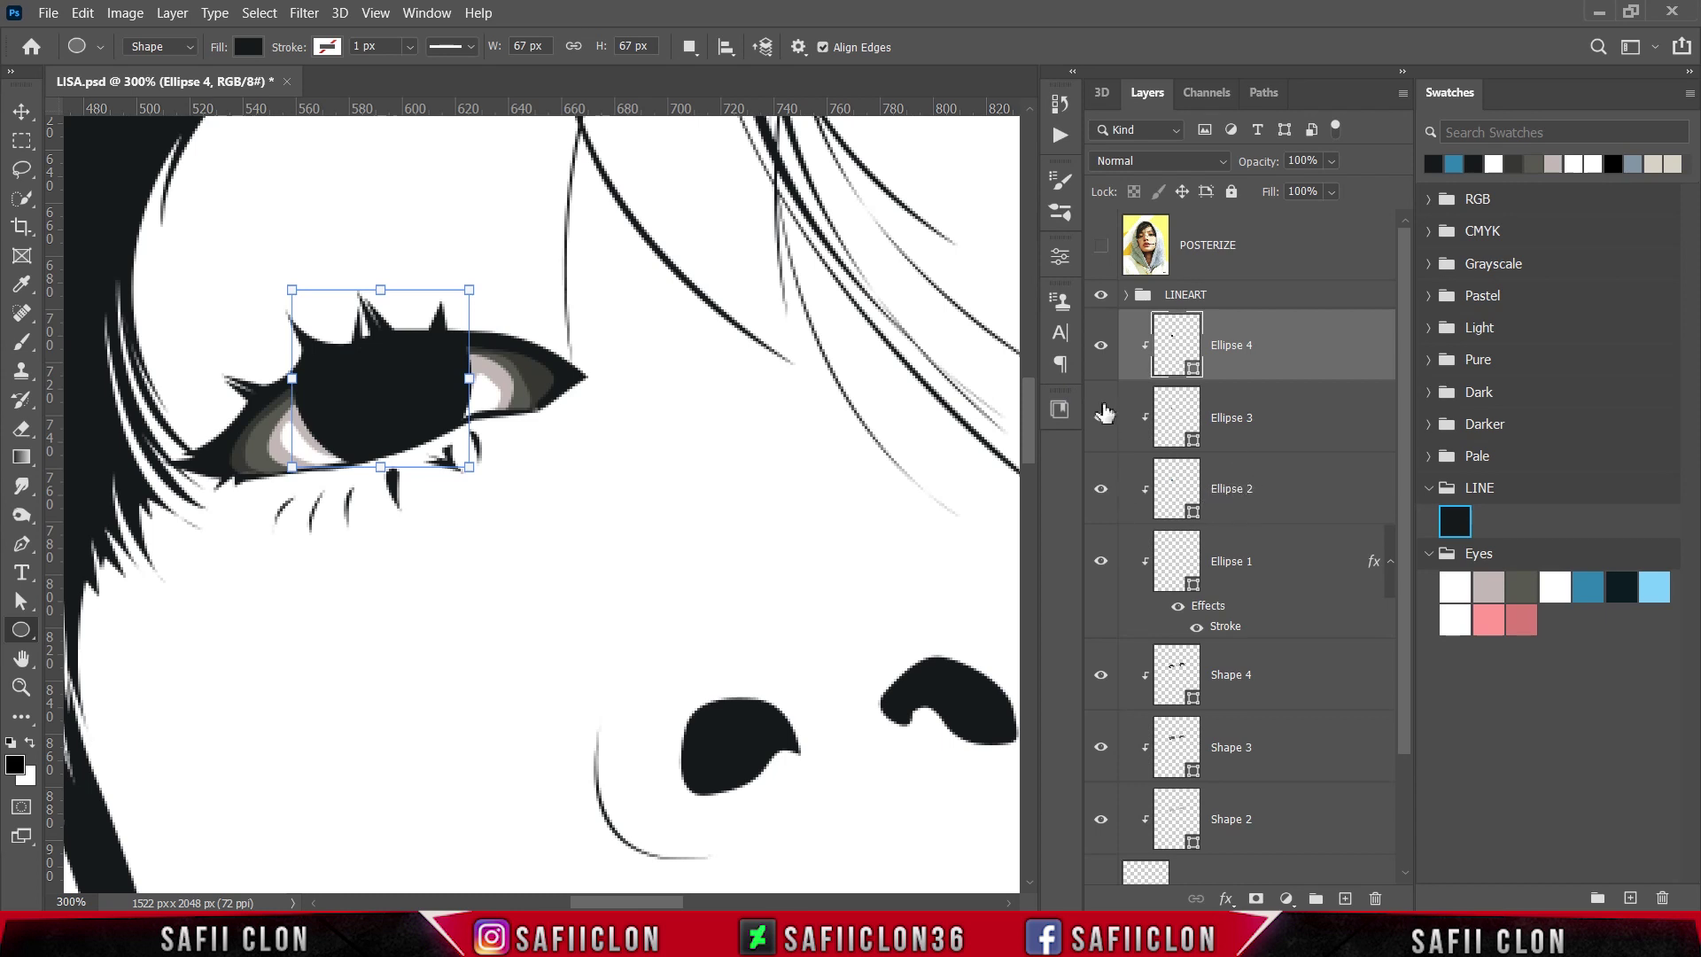
{"action": "left_click", "coordinate": [1100, 344]}
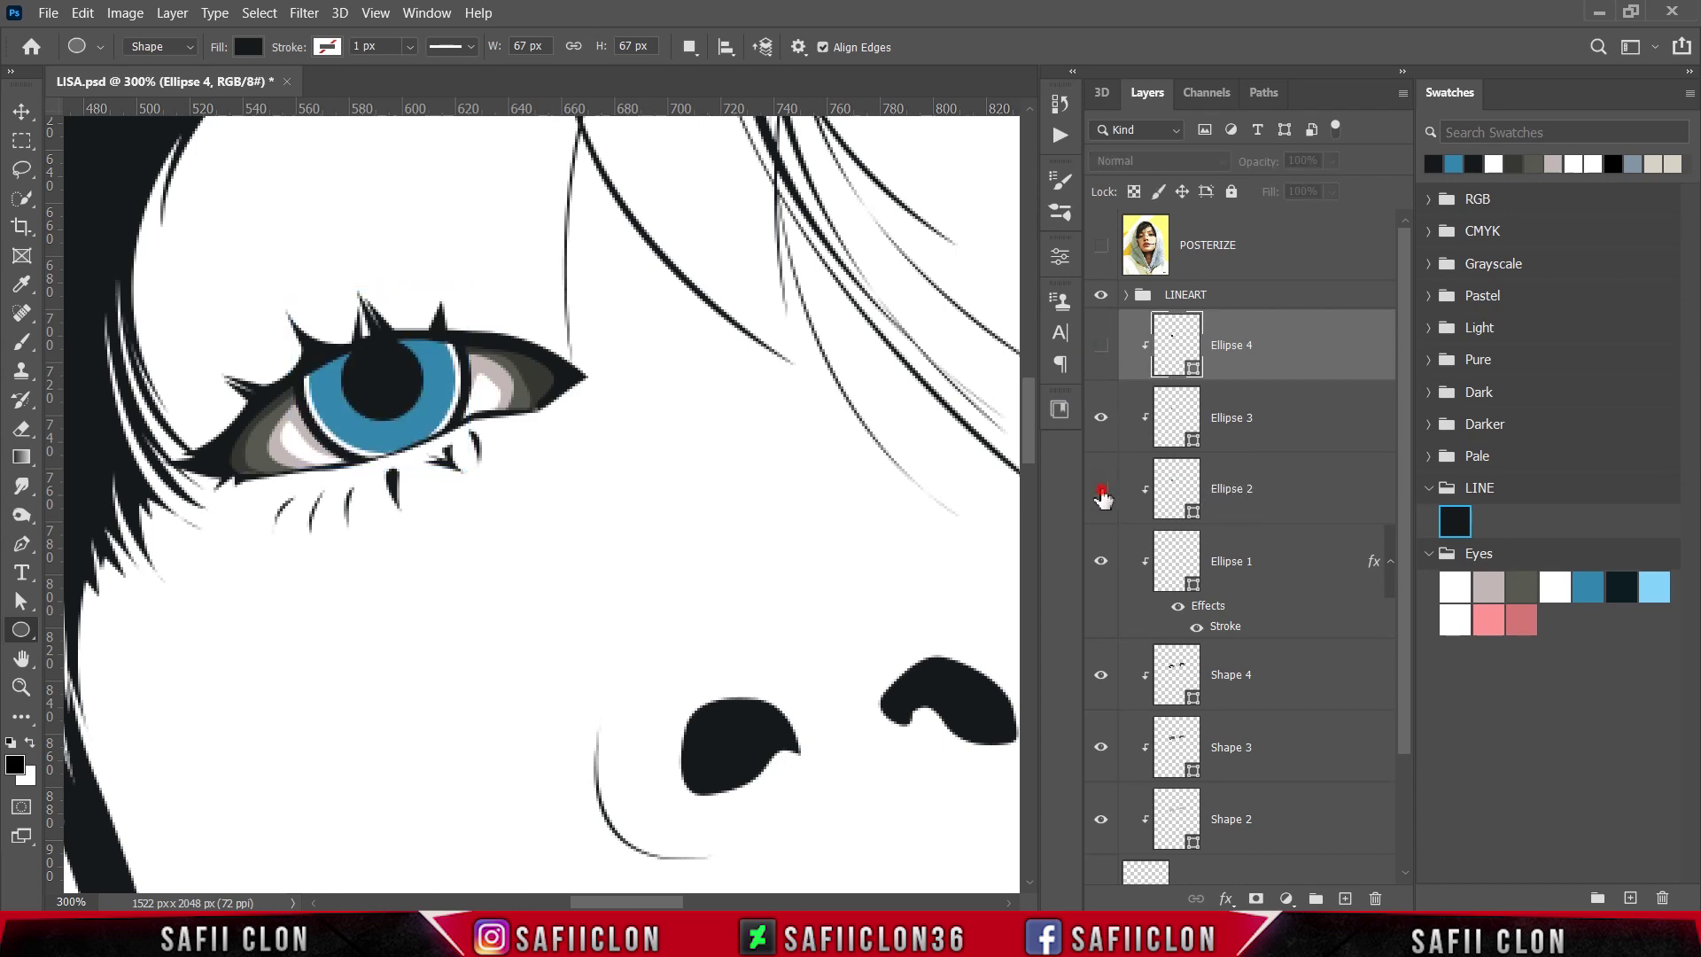
{"action": "left_click", "coordinate": [1101, 490]}
{"action": "left_click", "coordinate": [1101, 490]}
{"action": "left_click", "coordinate": [1183, 491], "text": "ctrl"}
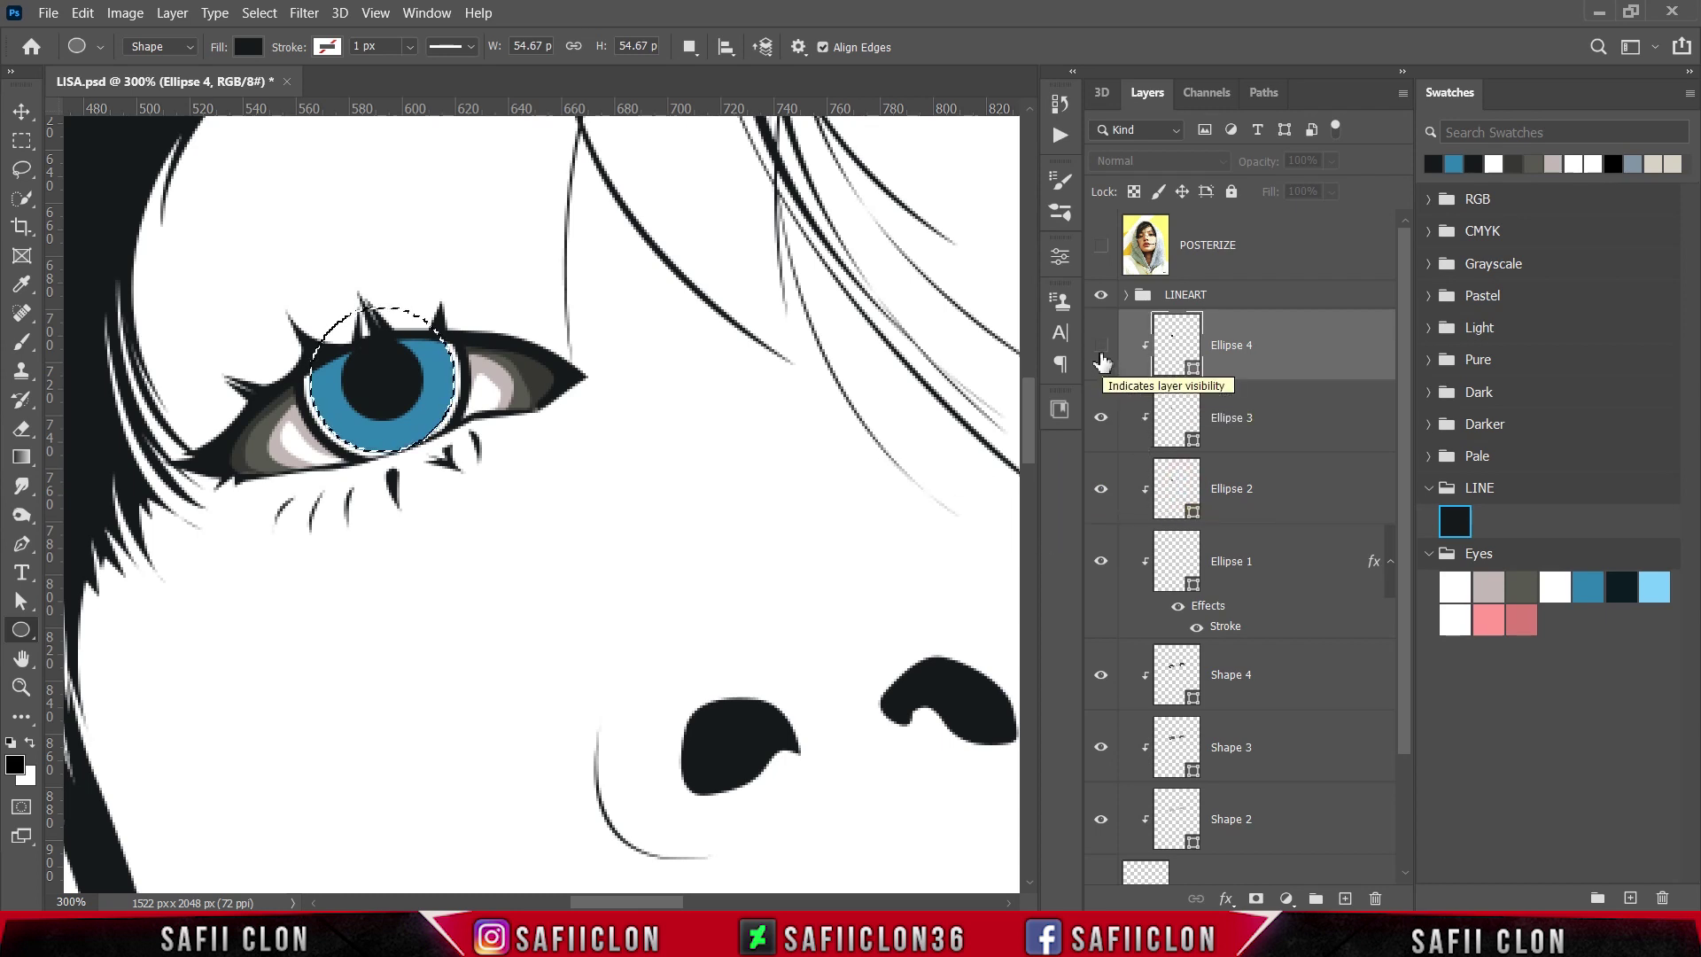
{"action": "left_click", "coordinate": [1100, 347]}
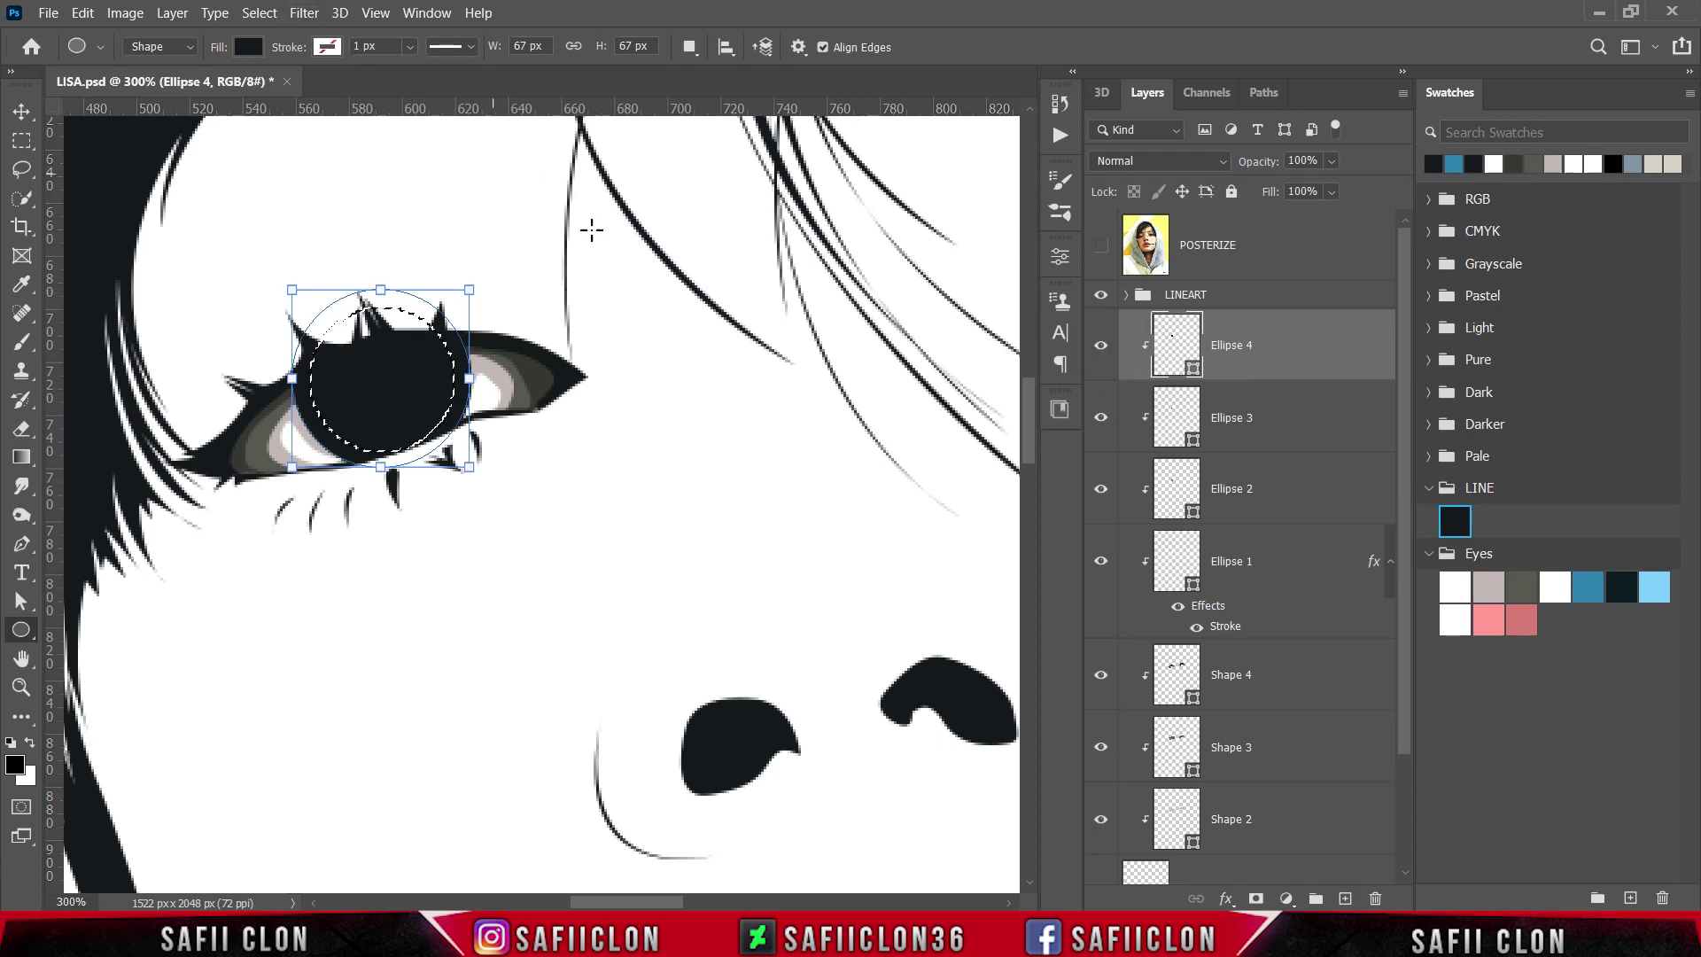
{"action": "left_click", "coordinate": [1101, 352]}
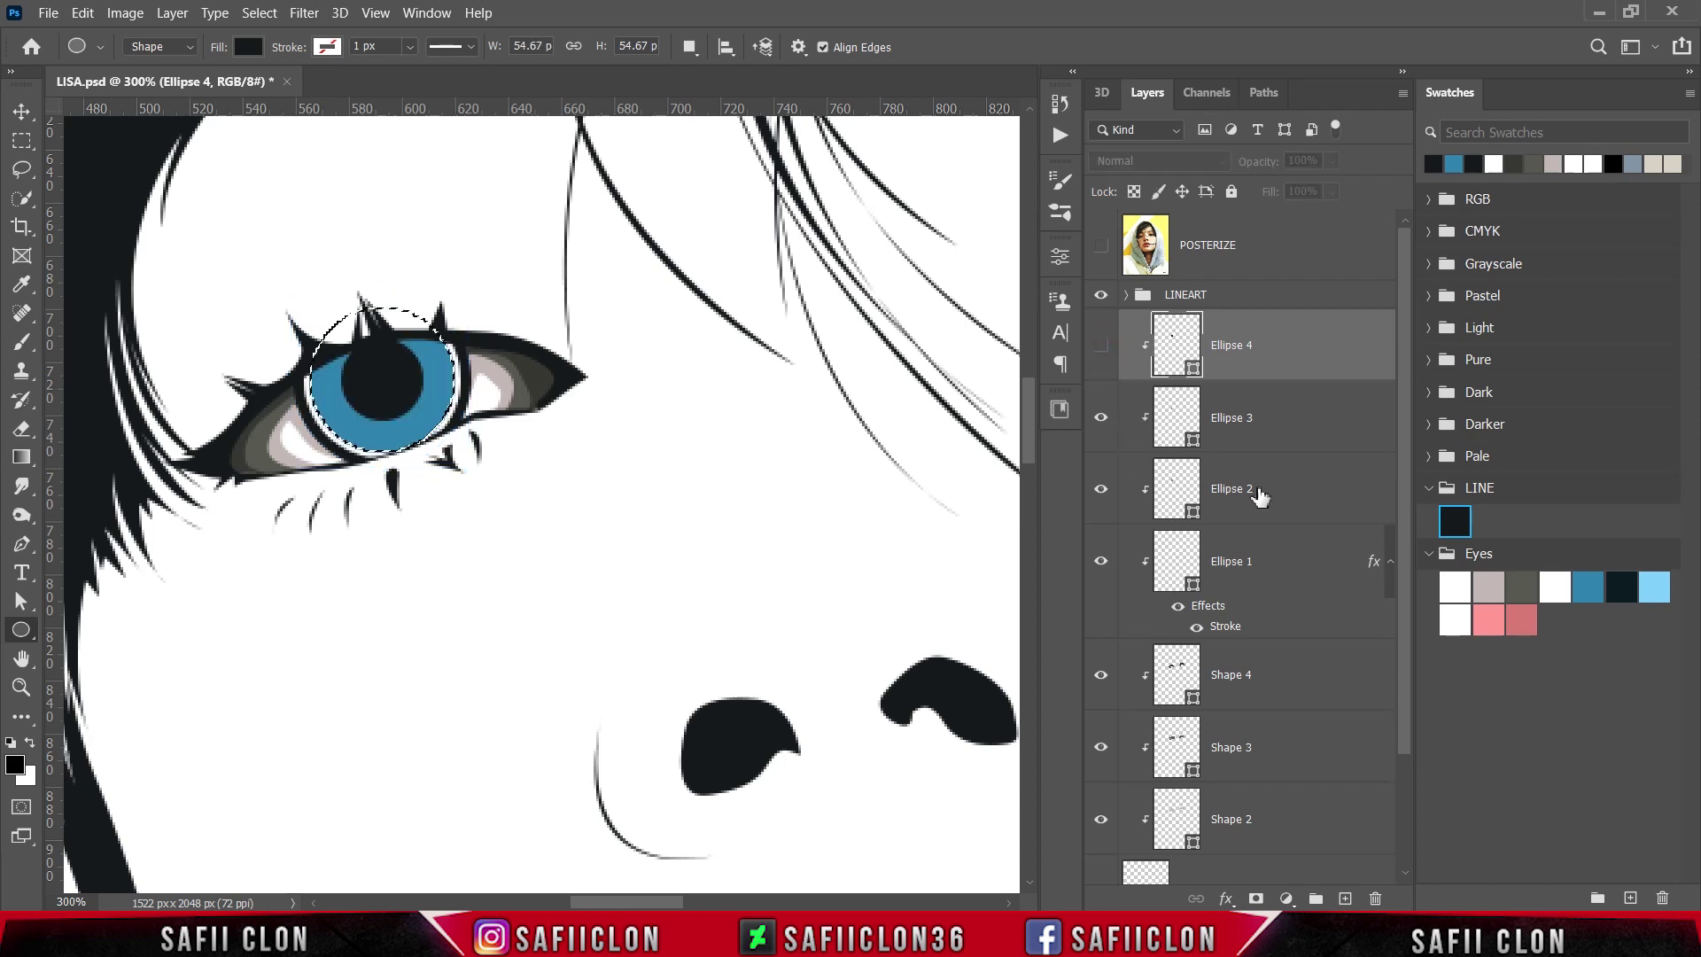
{"action": "left_click", "coordinate": [1298, 498]}
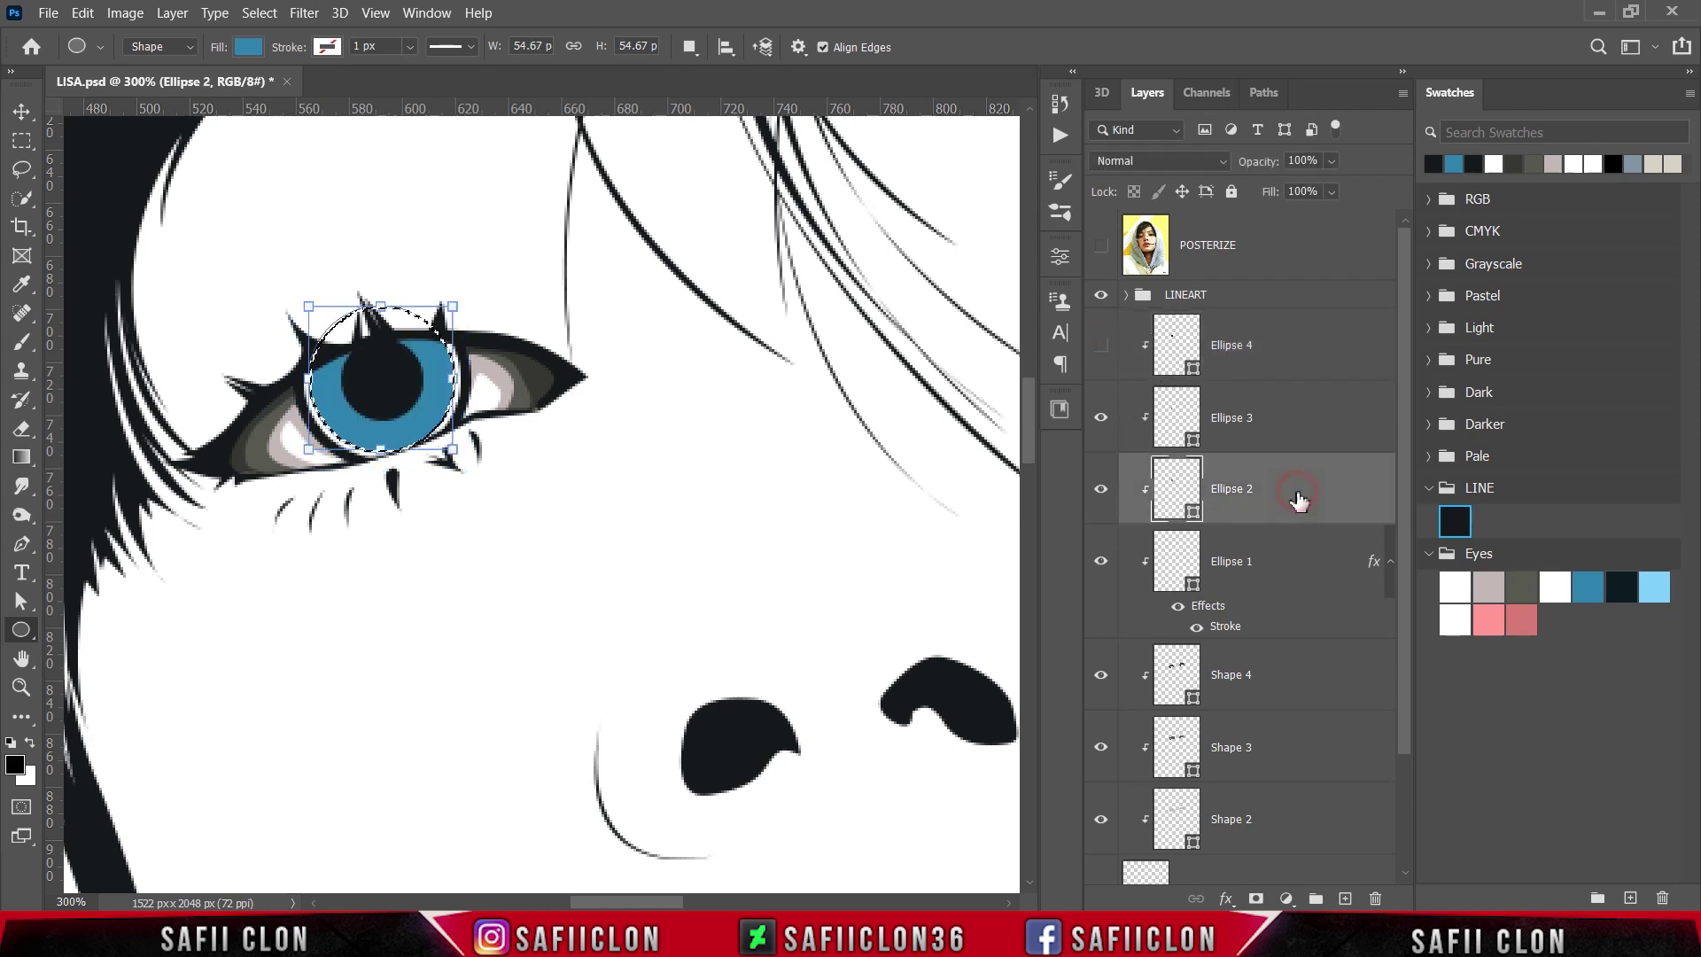
{"action": "left_click", "coordinate": [1100, 490]}
{"action": "left_click", "coordinate": [1100, 490]}
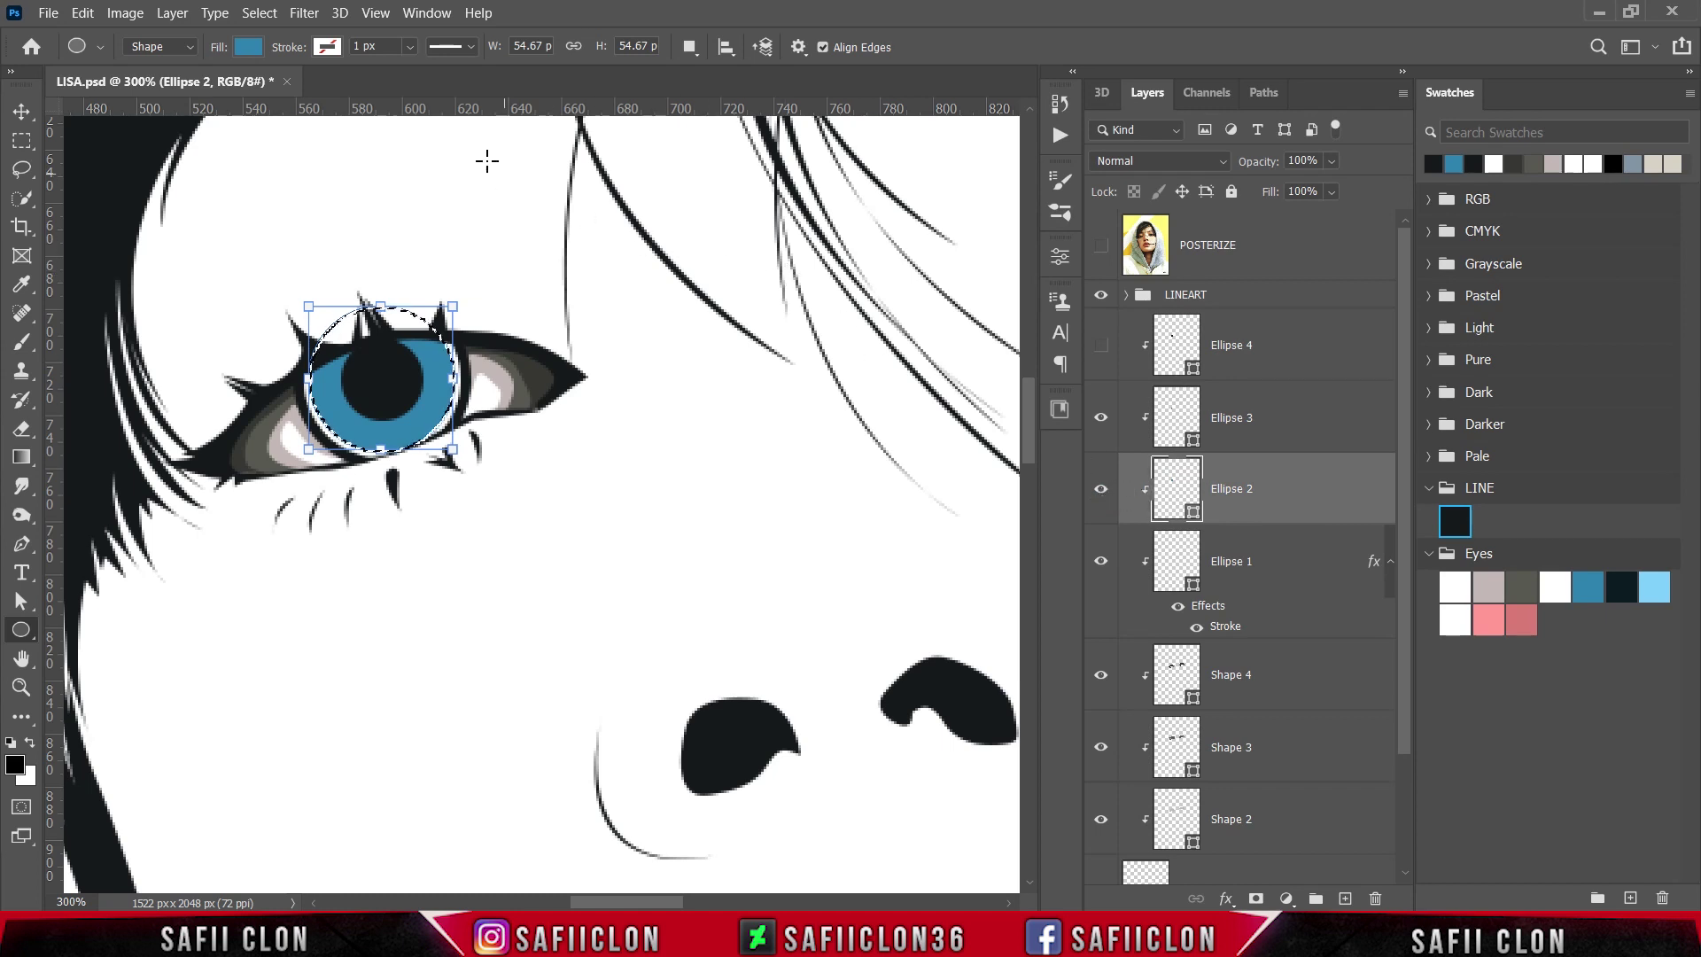
{"action": "left_click", "coordinate": [259, 13]}
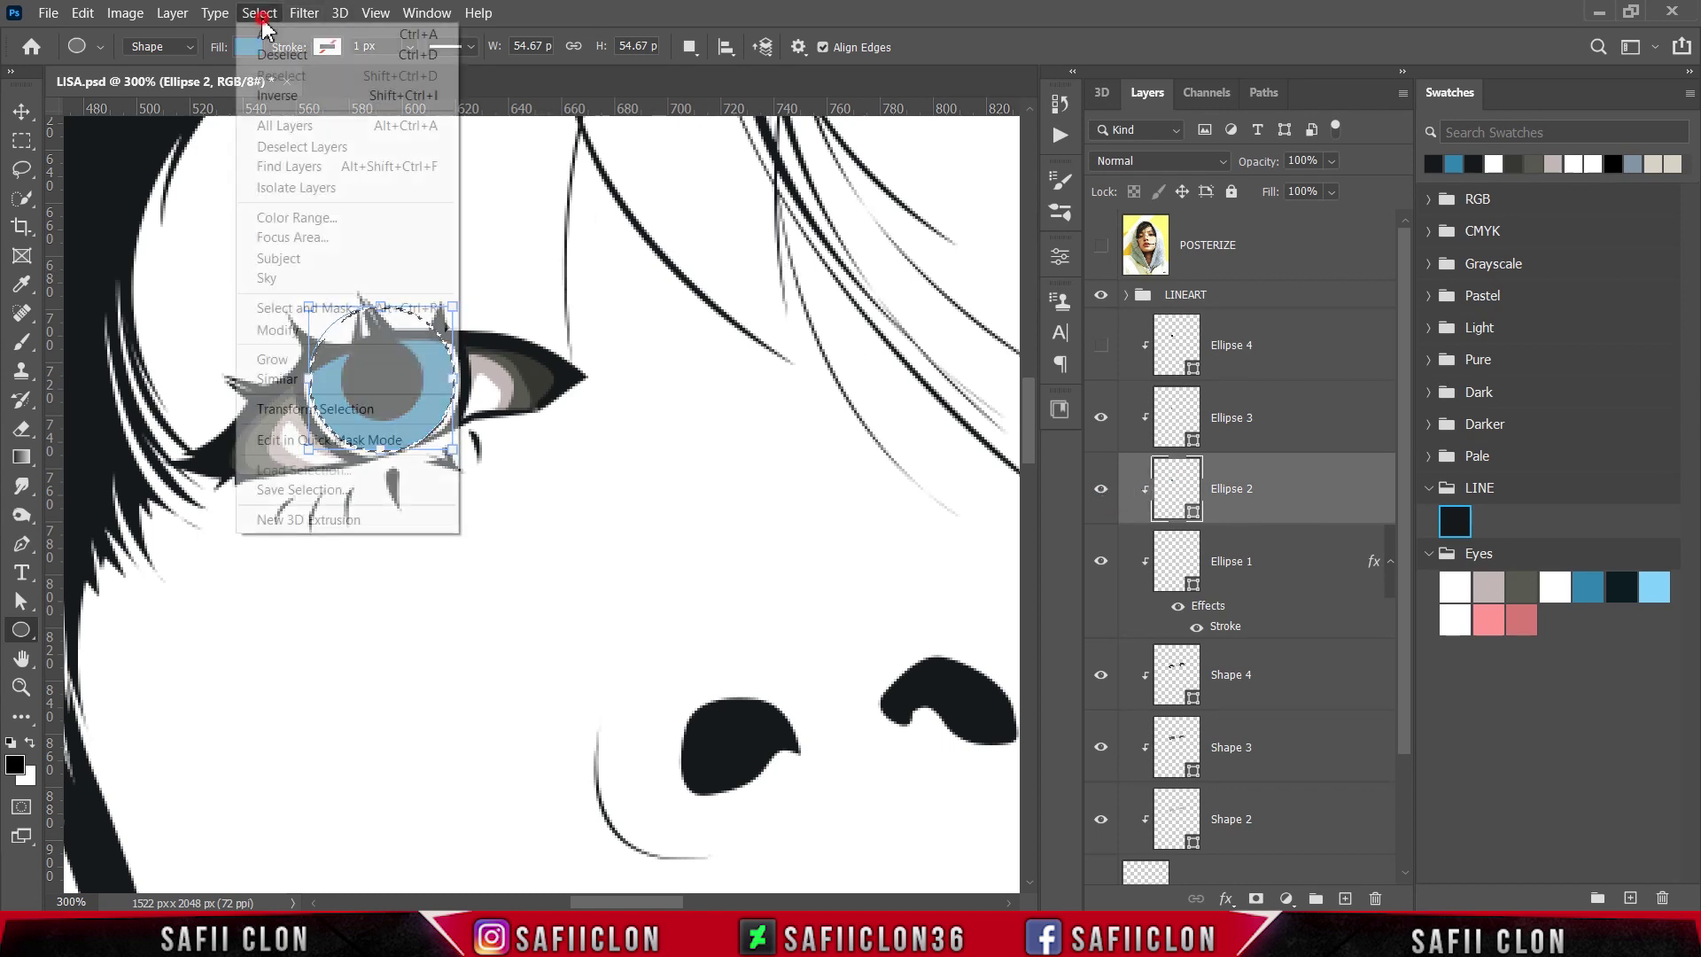
{"action": "left_click", "coordinate": [301, 96]}
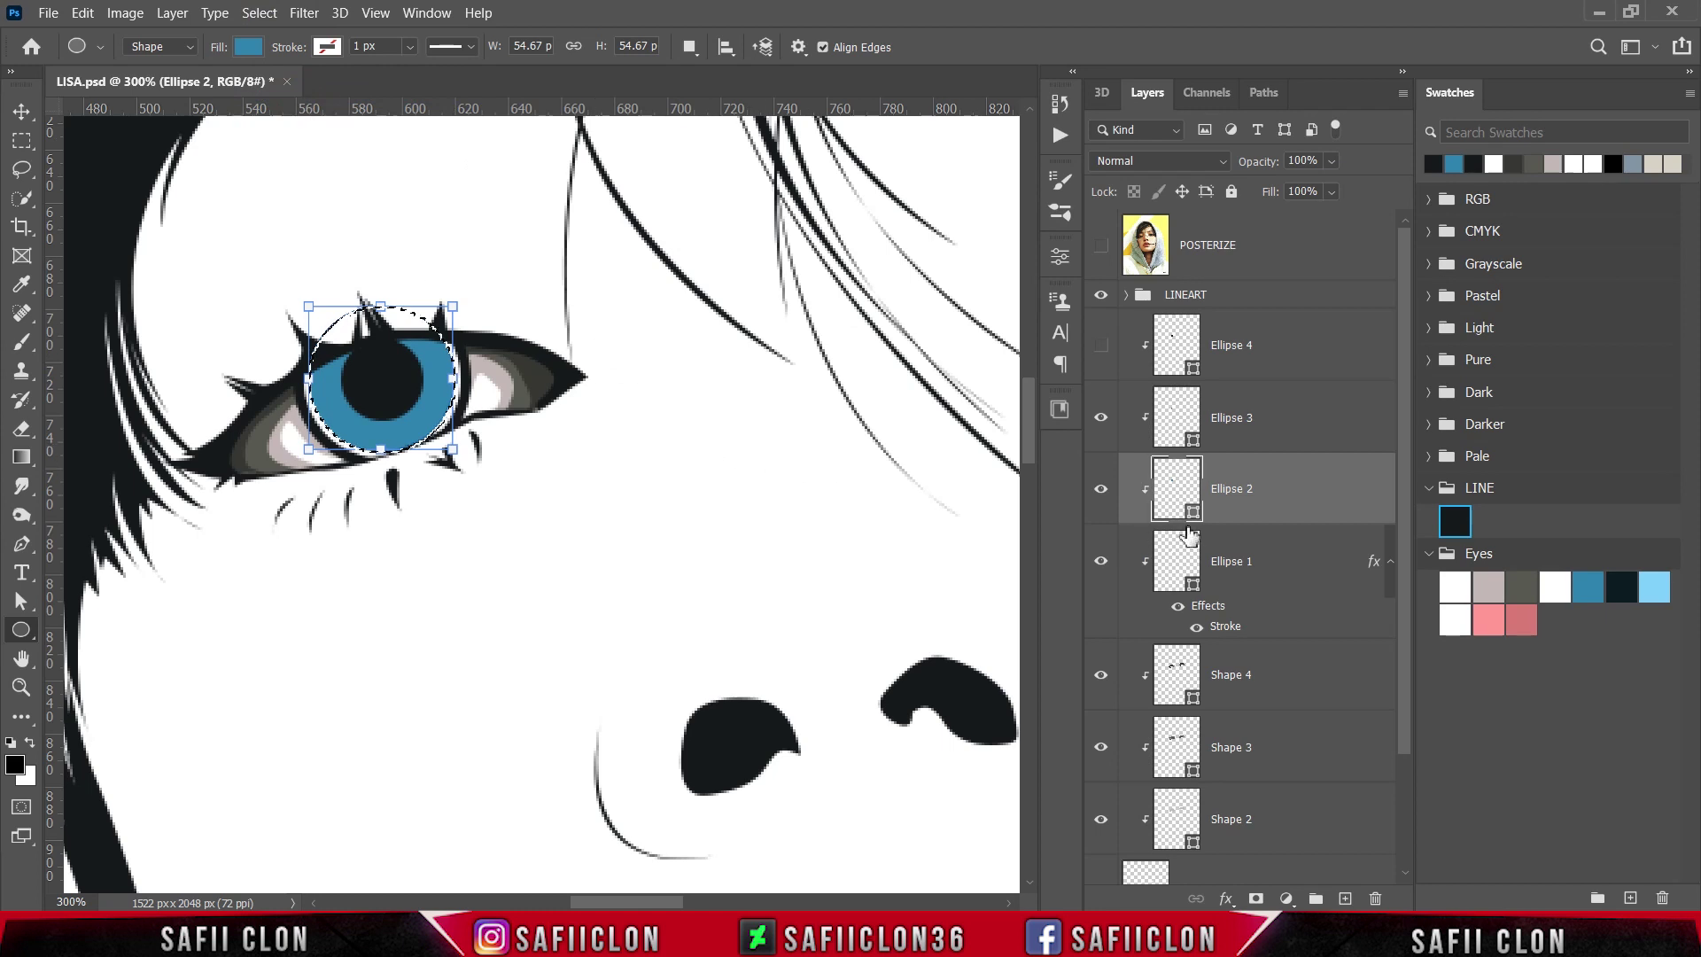
{"action": "left_click", "coordinate": [1281, 350]}
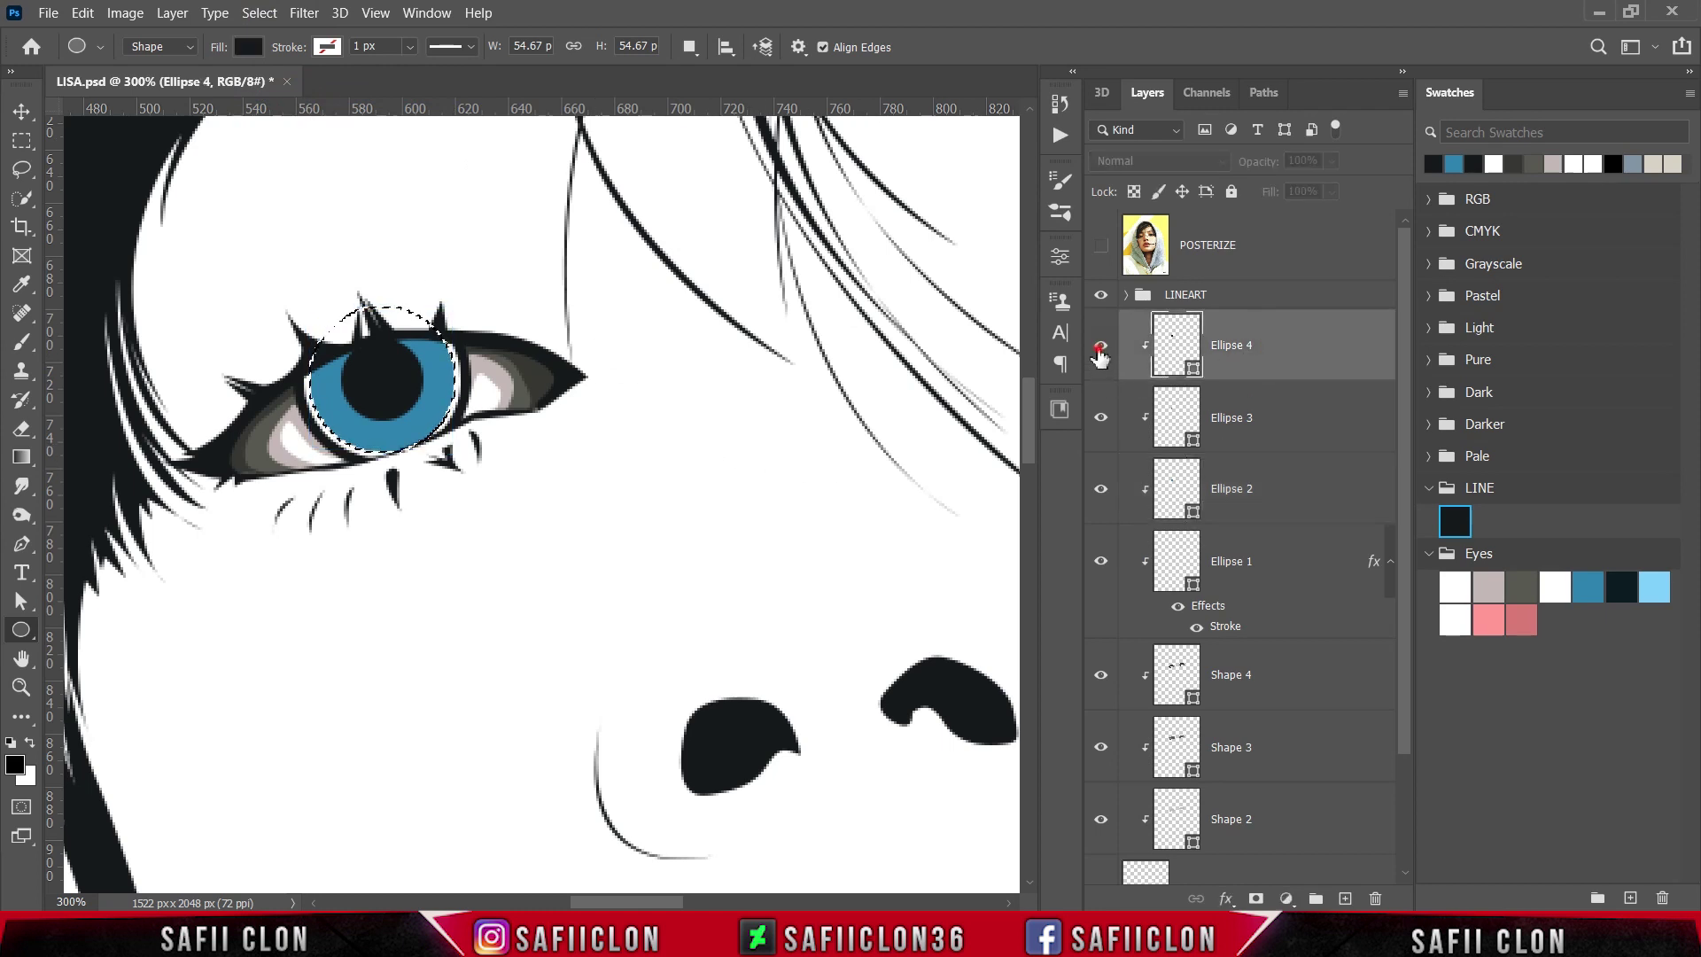
{"action": "left_click", "coordinate": [1099, 347]}
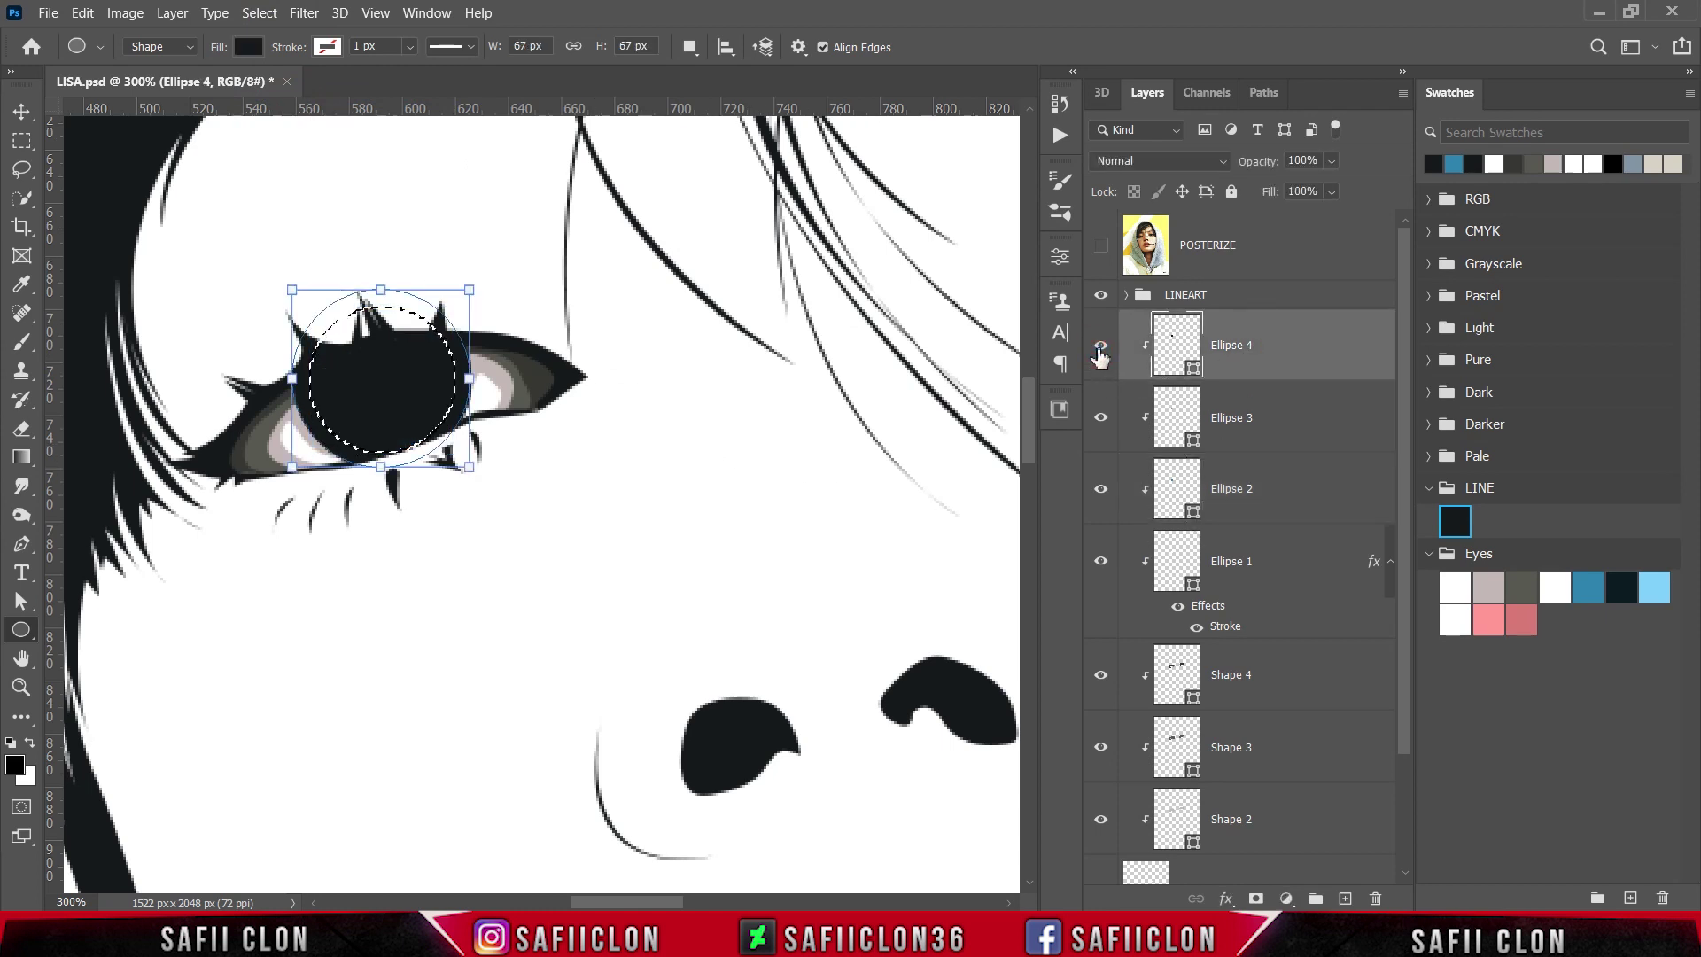
- Set up a Soft Round brush with a size of 66 px and an opacity of 8%
{"action": "left_click", "coordinate": [21, 342]}
{"action": "left_click", "coordinate": [85, 340]}
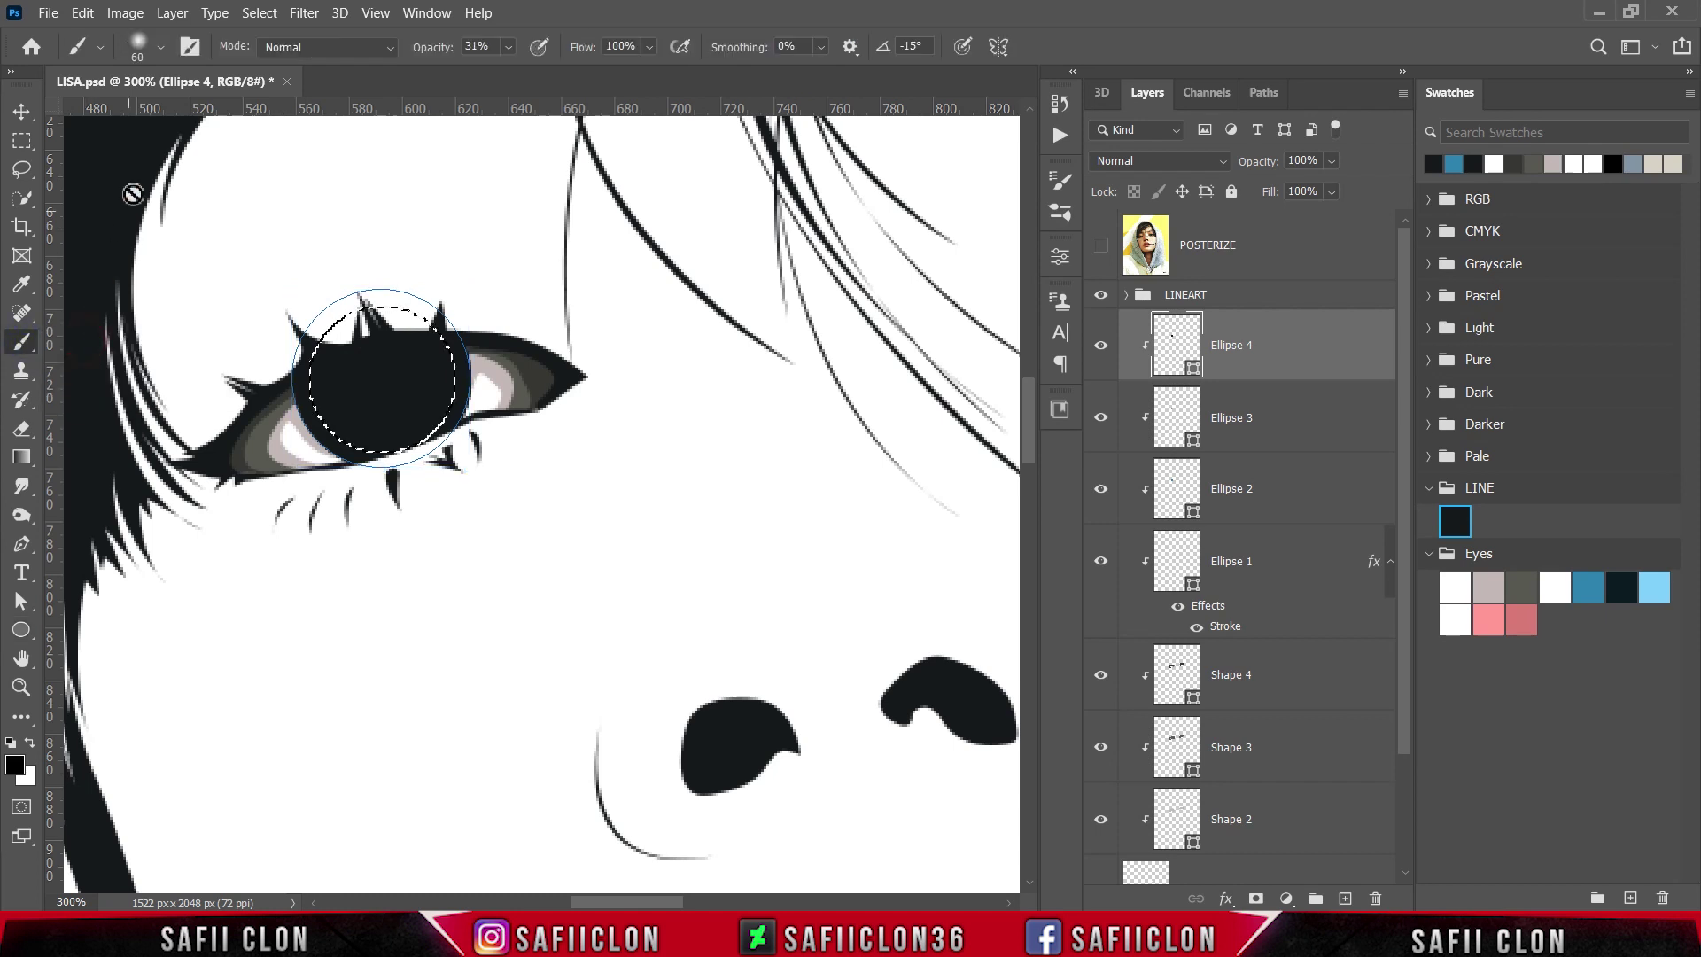
{"action": "left_click", "coordinate": [161, 47]}
{"action": "left_click", "coordinate": [145, 341]}
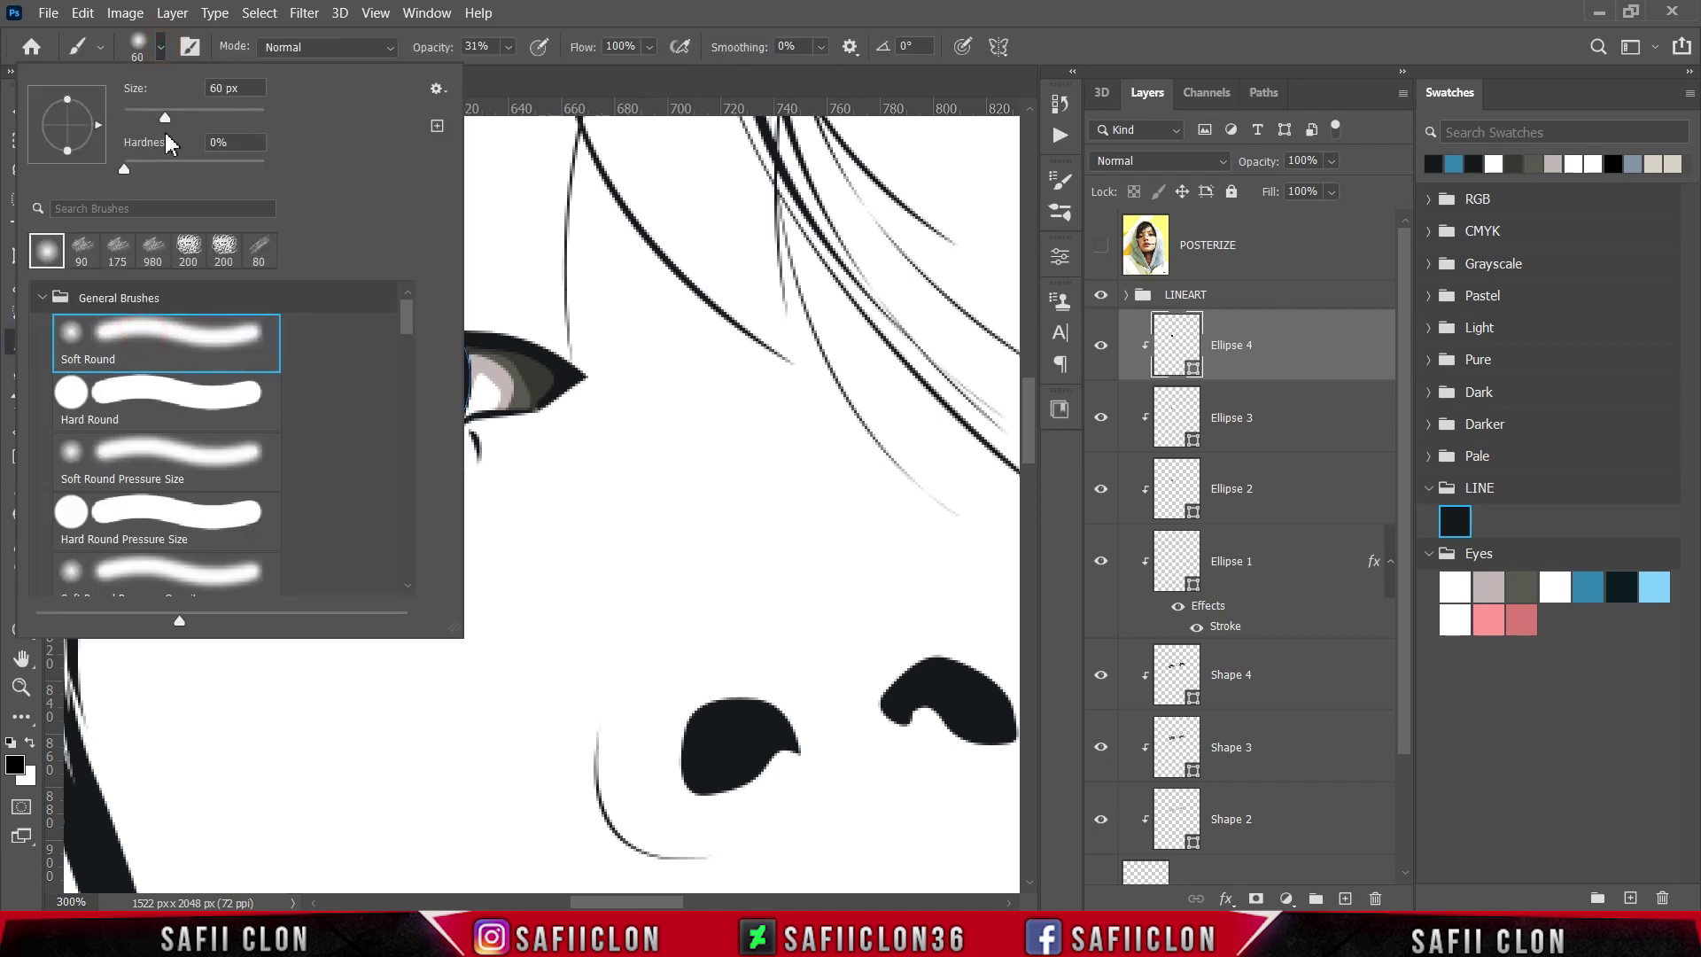
{"action": "mouse_move", "coordinate": [166, 122]}
{"action": "left_mouse_down"}
{"action": "mouse_move", "coordinate": [210, 118]}
{"action": "mouse_move", "coordinate": [168, 101]}
{"action": "left_mouse_up"}
{"action": "left_click", "coordinate": [161, 47]}
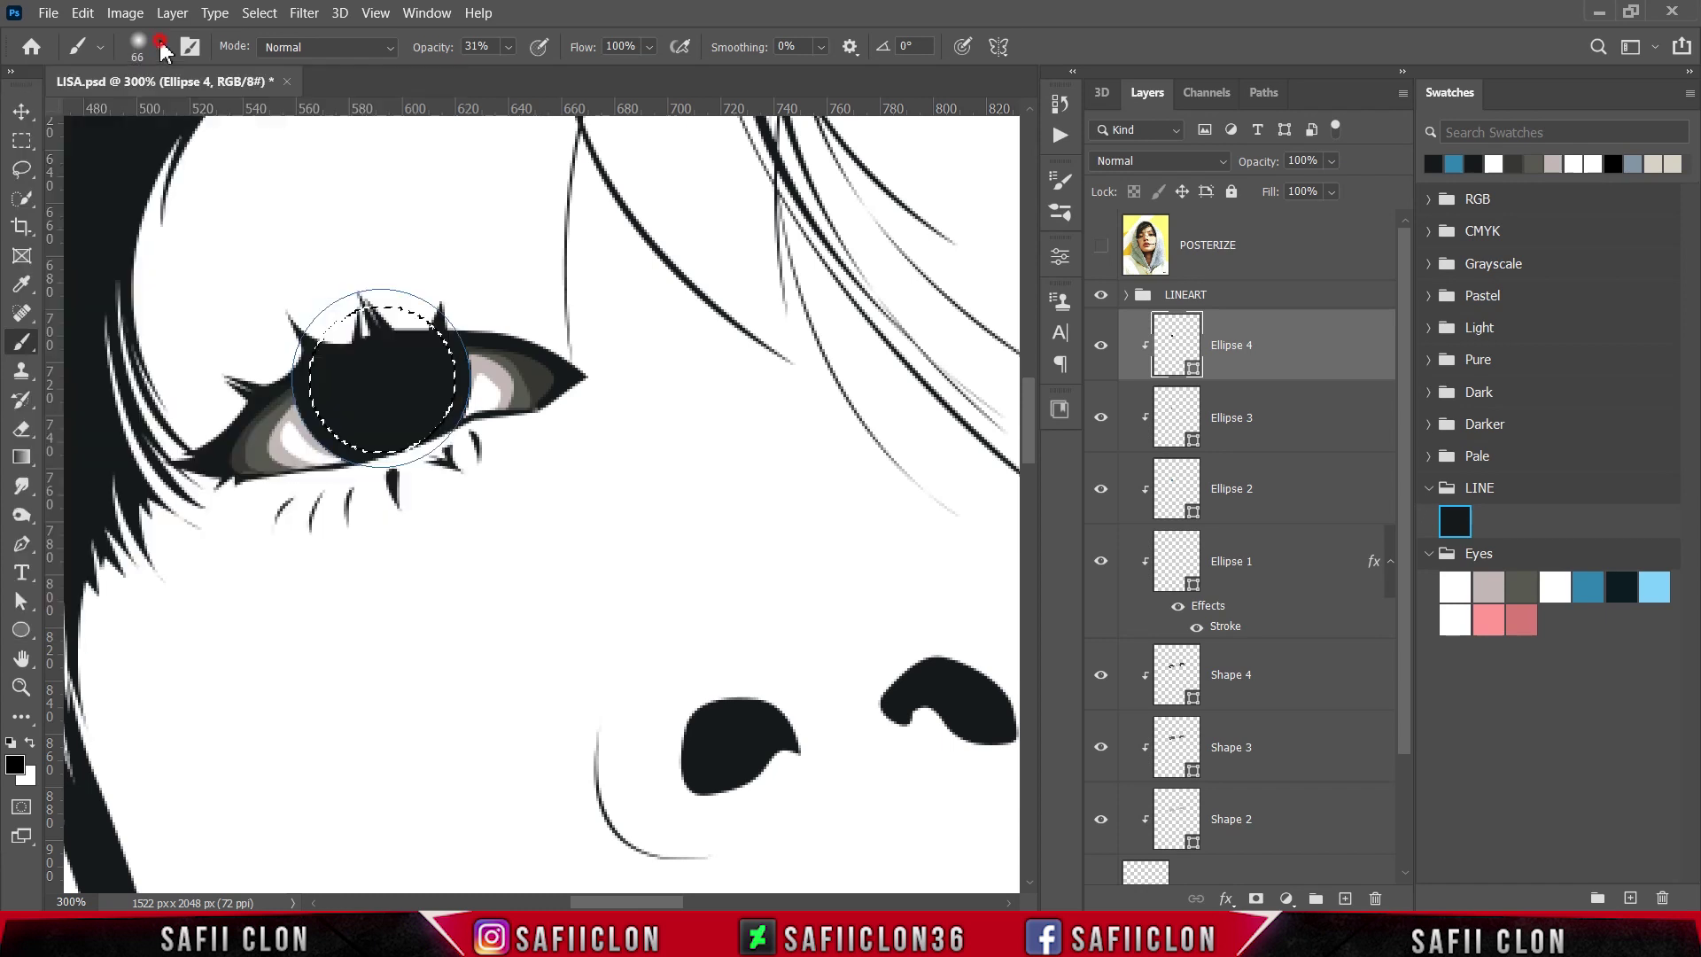
{"action": "left_click_drag", "start_coordinate": [509, 52], "coordinate": [492, 70]}
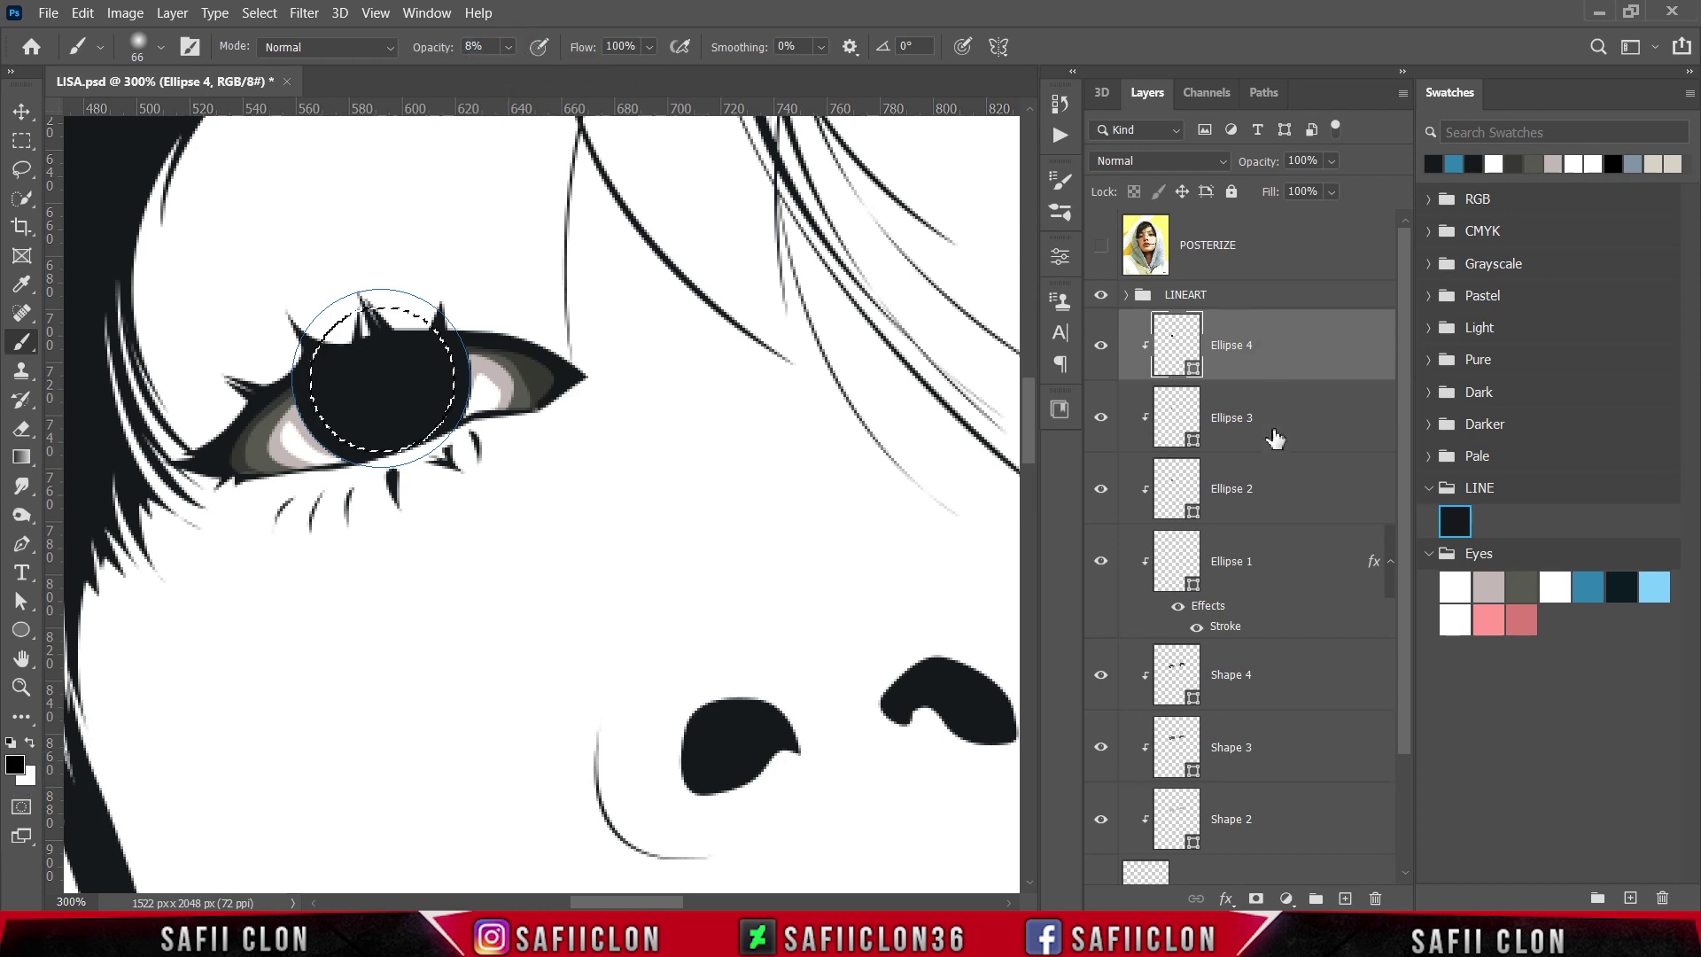
- Add a layer mask to Ellipse 4 from the circular selection and make the mask active, with white as the foreground colour
{"action": "left_click", "coordinate": [1256, 898]}
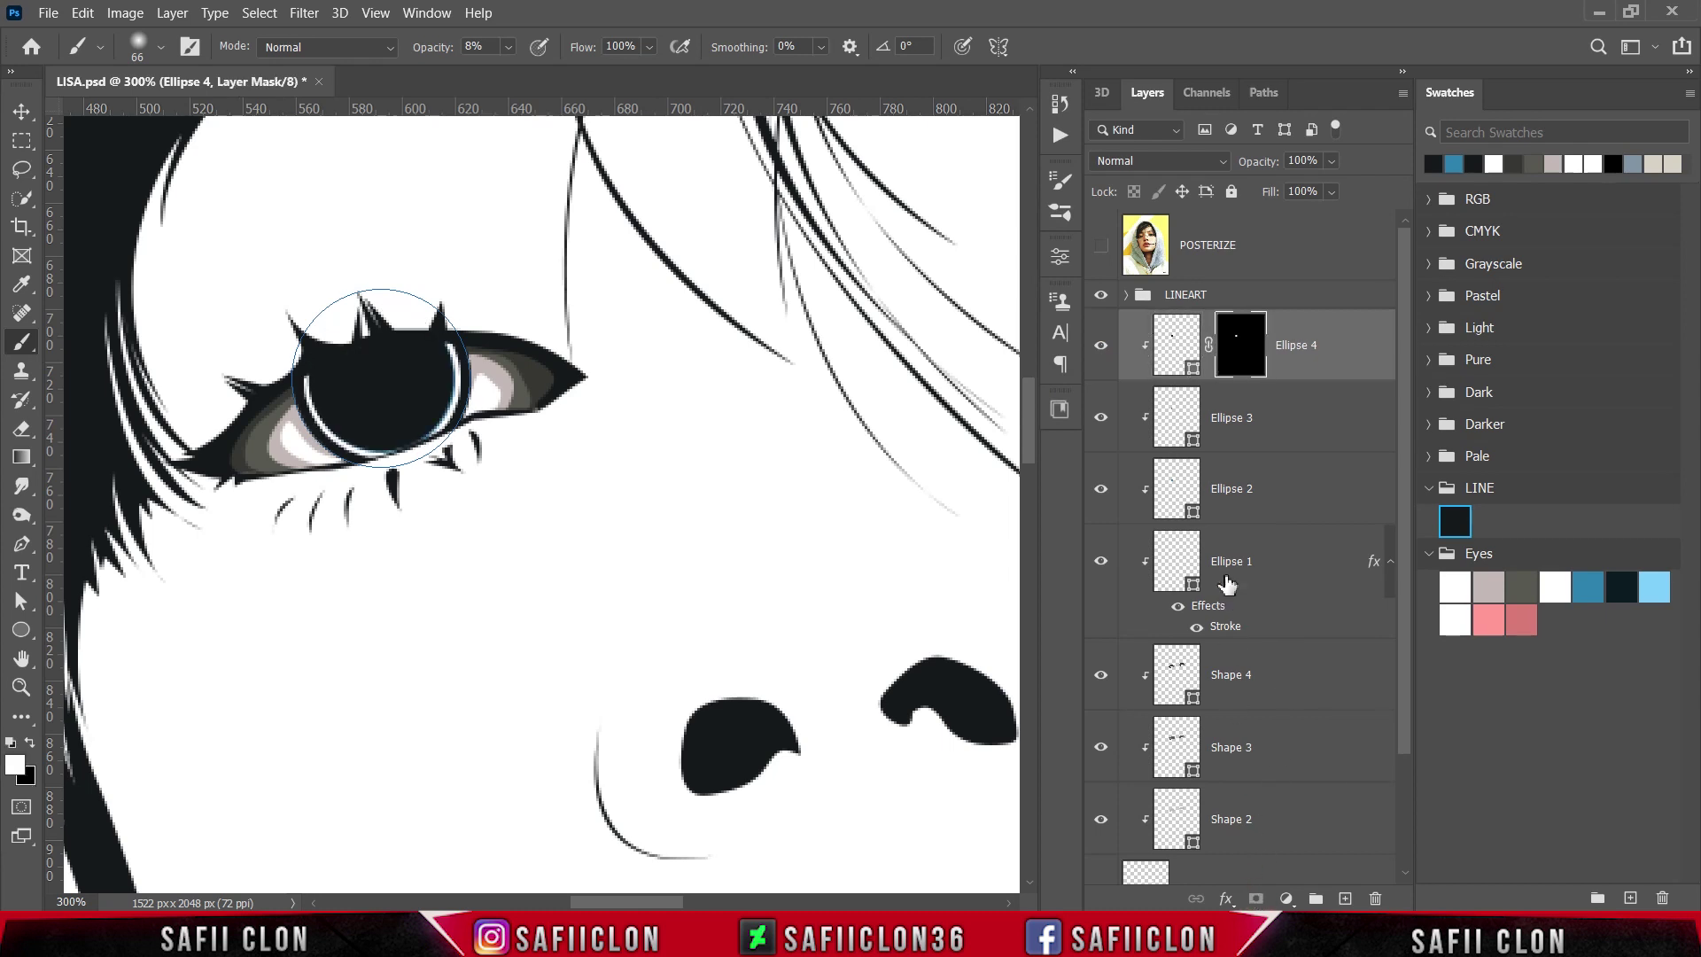
{"action": "left_click", "coordinate": [1247, 351]}
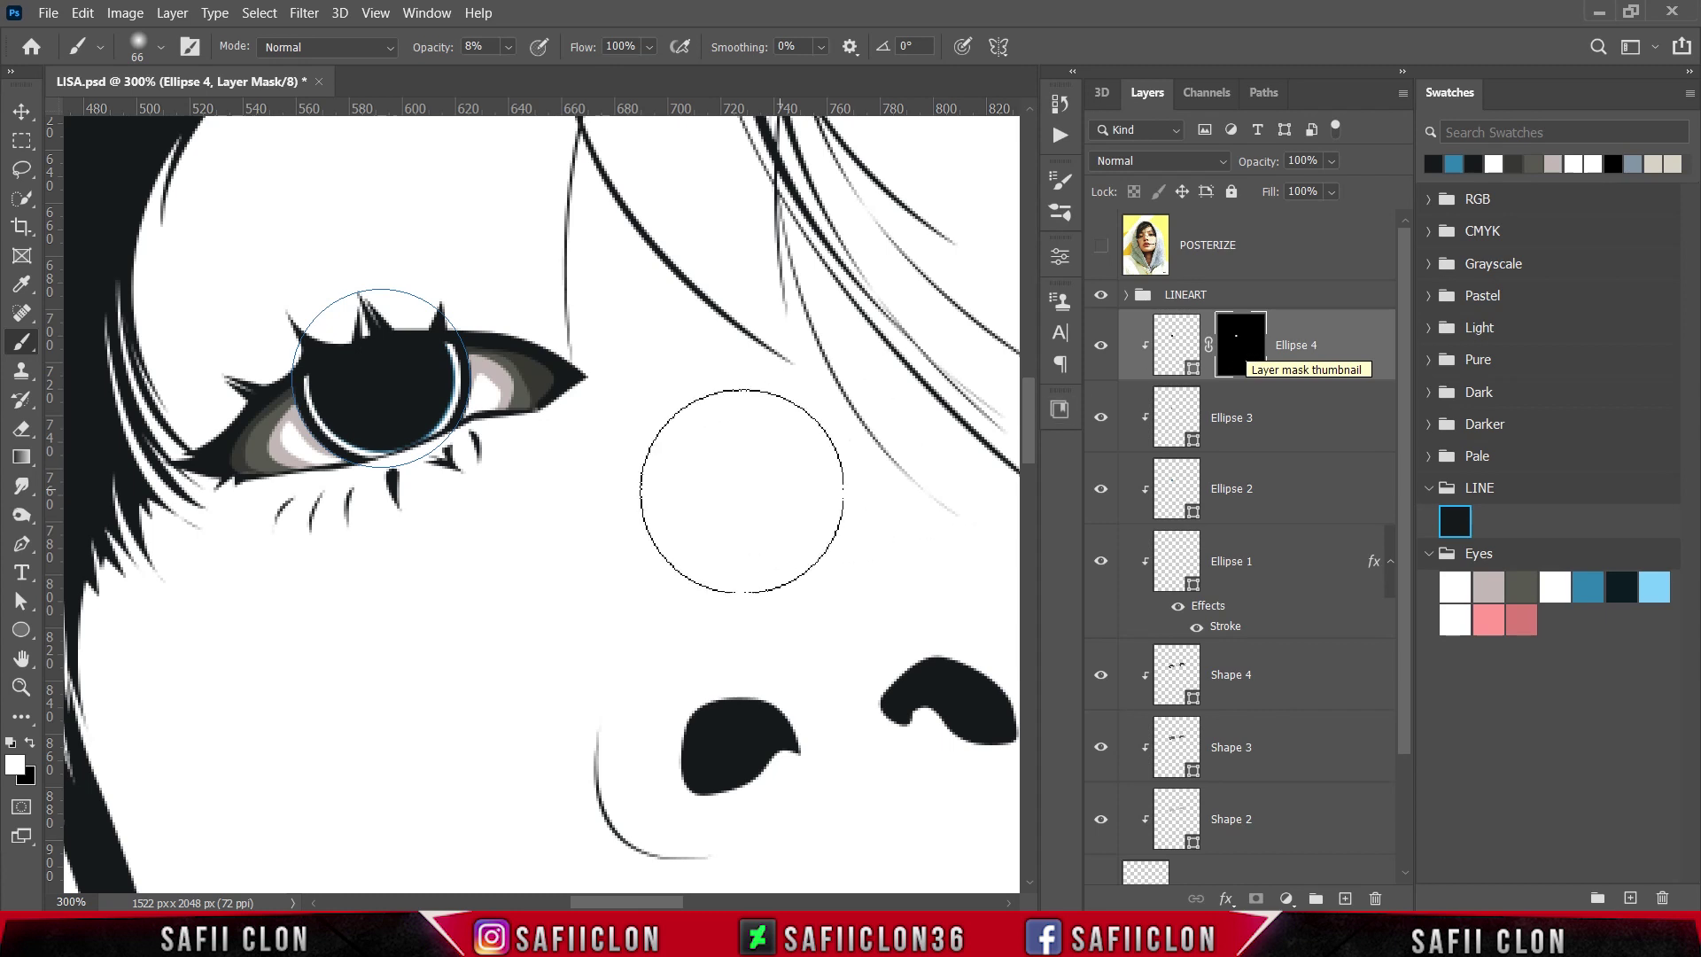
{"action": "left_click", "coordinate": [31, 739]}
{"action": "left_click", "coordinate": [30, 738]}
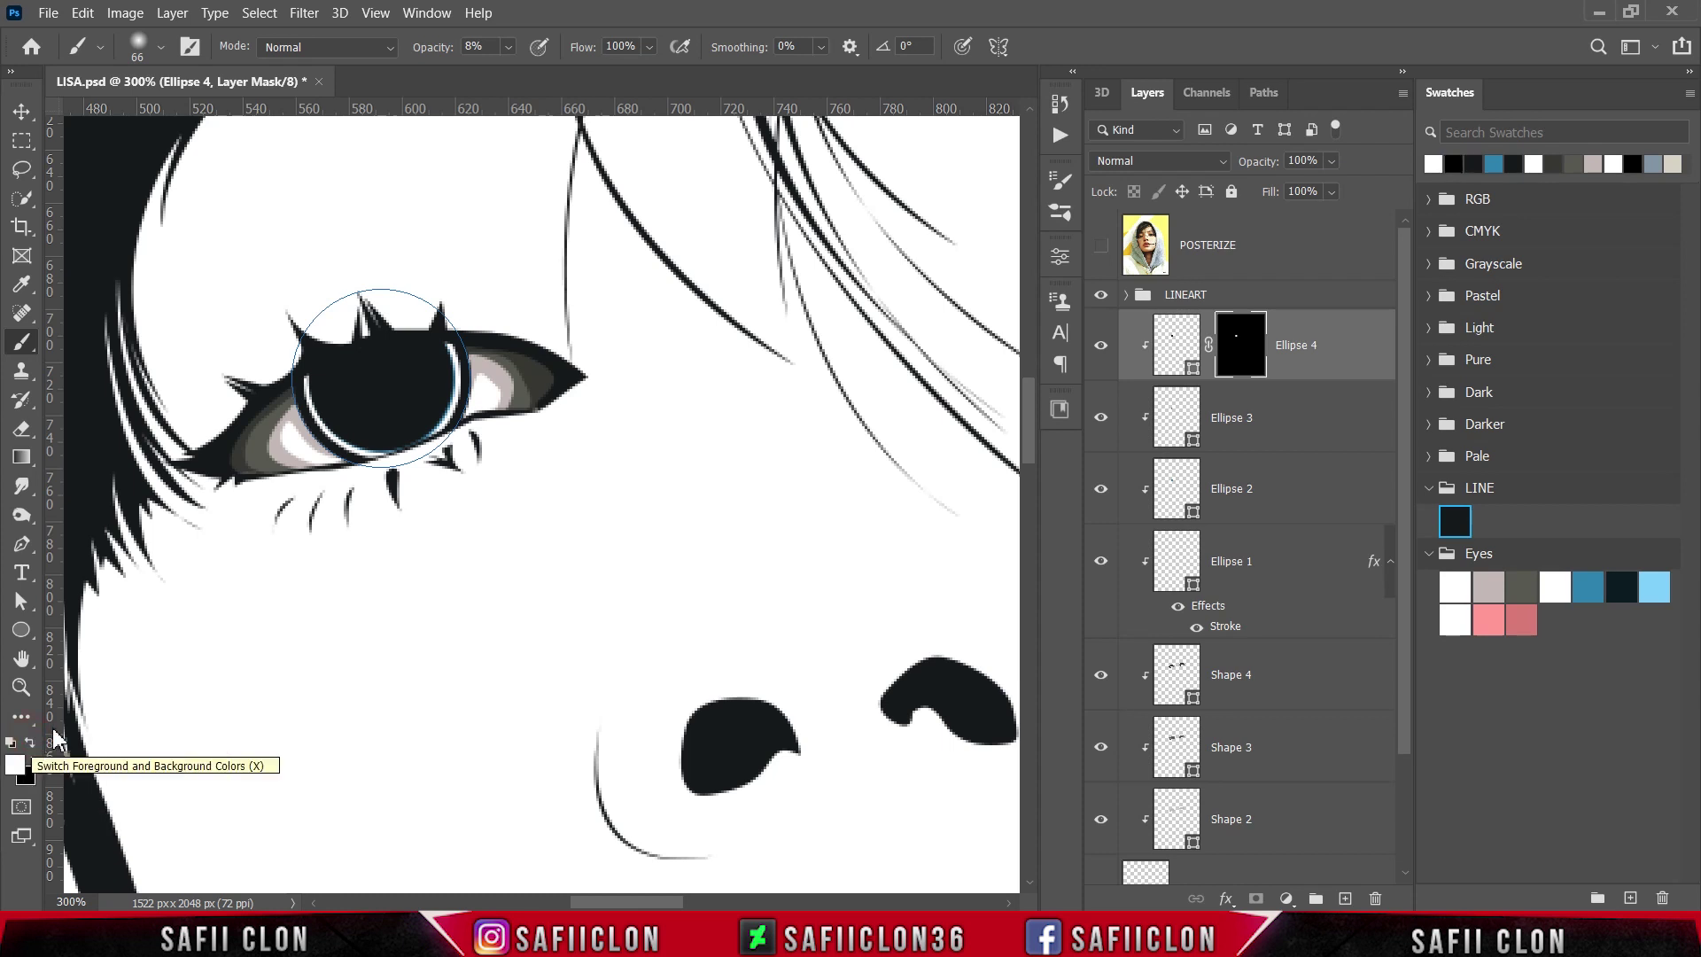
- Paint white on the Ellipse 4 mask over the bright crescents at both iris edges, with the soft brush at 15 px, then 9 px
{"action": "key", "text": "bracketleft"}
{"action": "key", "text": "bracketleft"}
{"action": "key", "text": "bracketleft"}
{"action": "key", "text": "bracketleft"}
{"action": "key", "text": "bracketleft"}
{"action": "key", "text": "bracketleft"}
{"action": "key", "text": "bracketleft"}
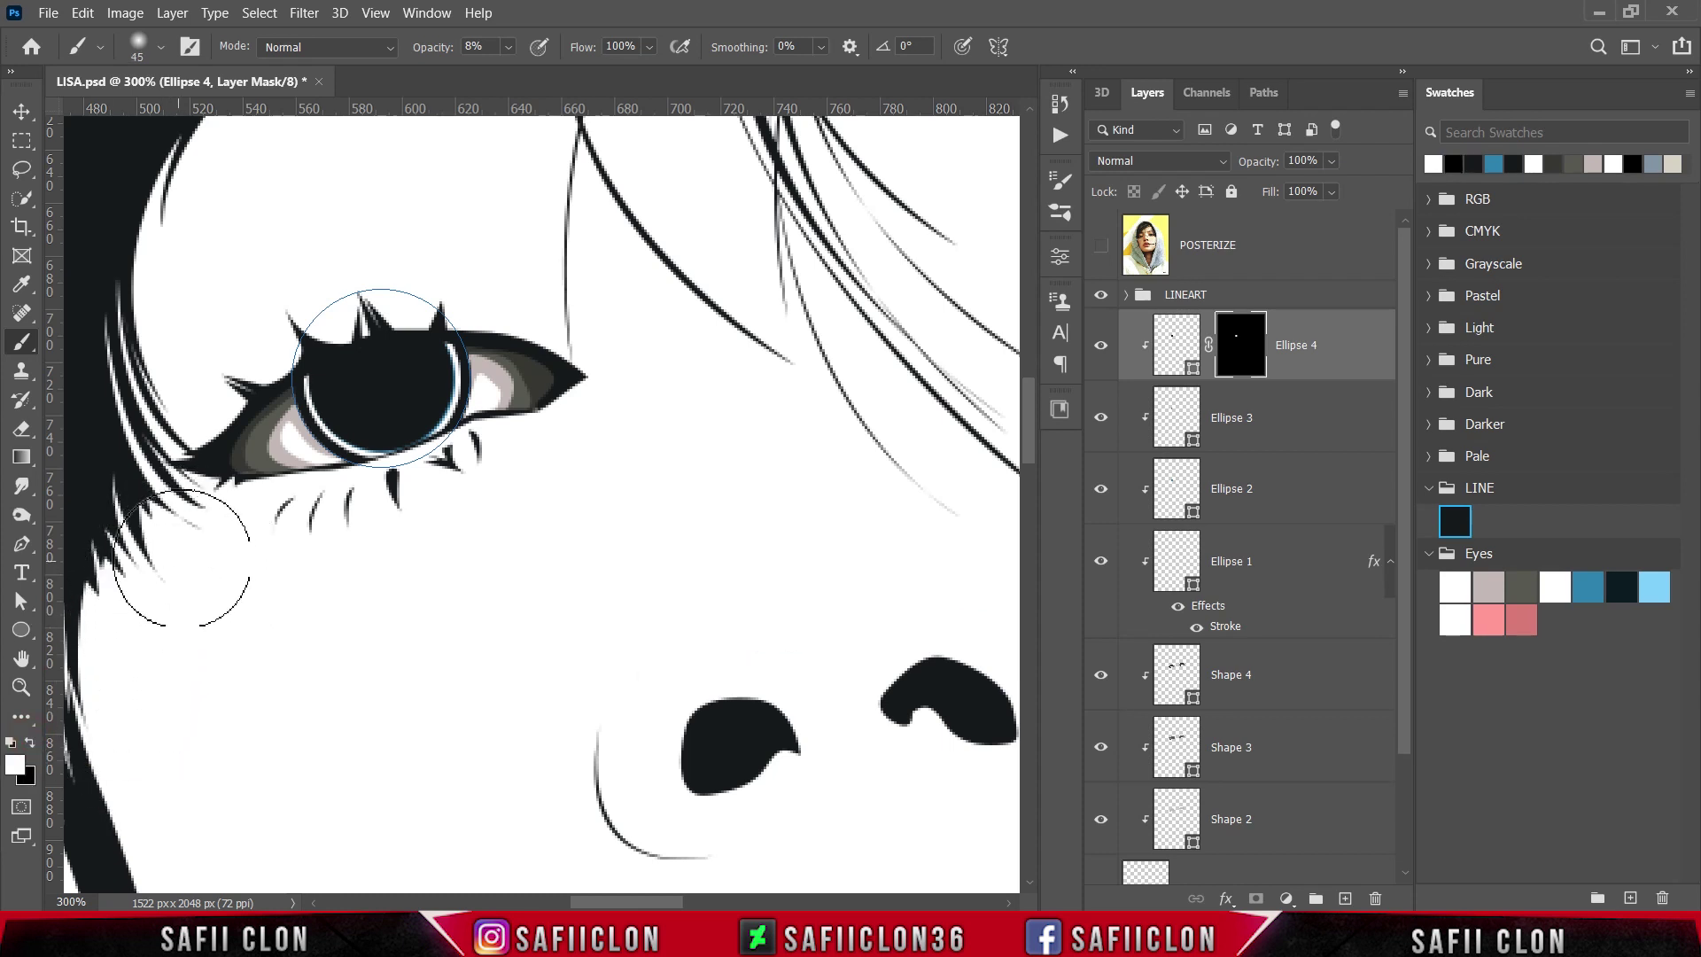
{"action": "key", "text": "bracketleft"}
{"action": "key", "text": "bracketleft"}
{"action": "mouse_move", "coordinate": [304, 384]}
{"action": "left_mouse_down"}
{"action": "mouse_move", "coordinate": [307, 433]}
{"action": "mouse_move", "coordinate": [307, 390]}
{"action": "left_mouse_up"}
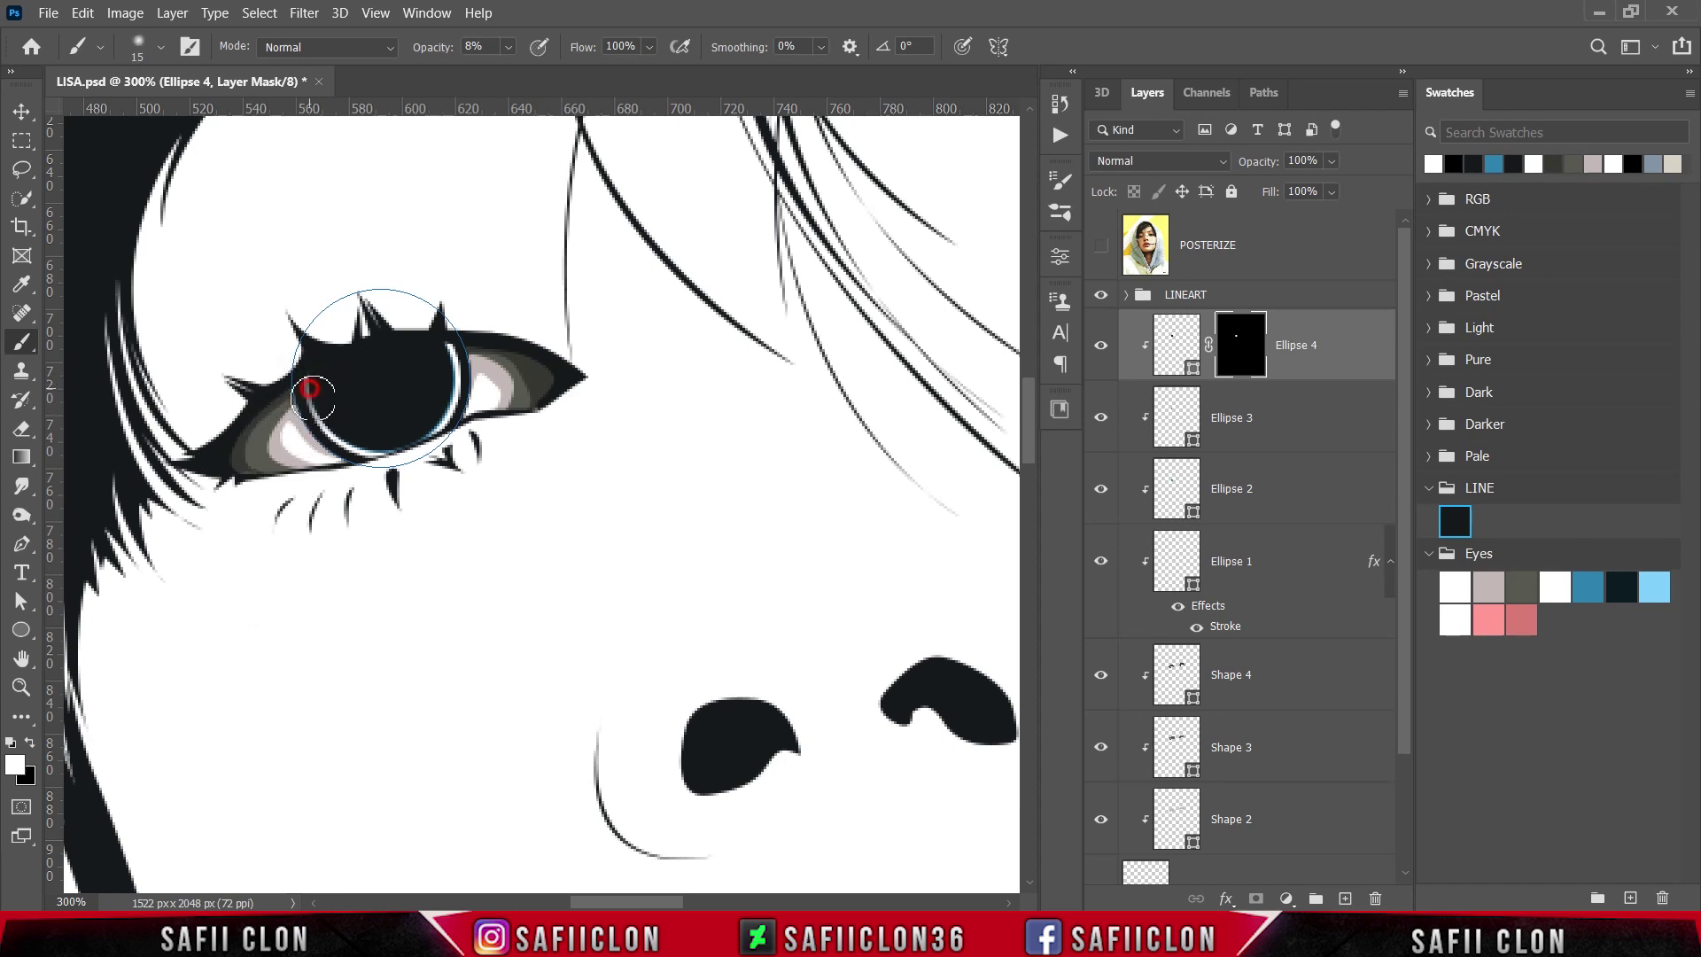
{"action": "key", "text": "bracketleft"}
{"action": "key", "text": "bracketleft"}
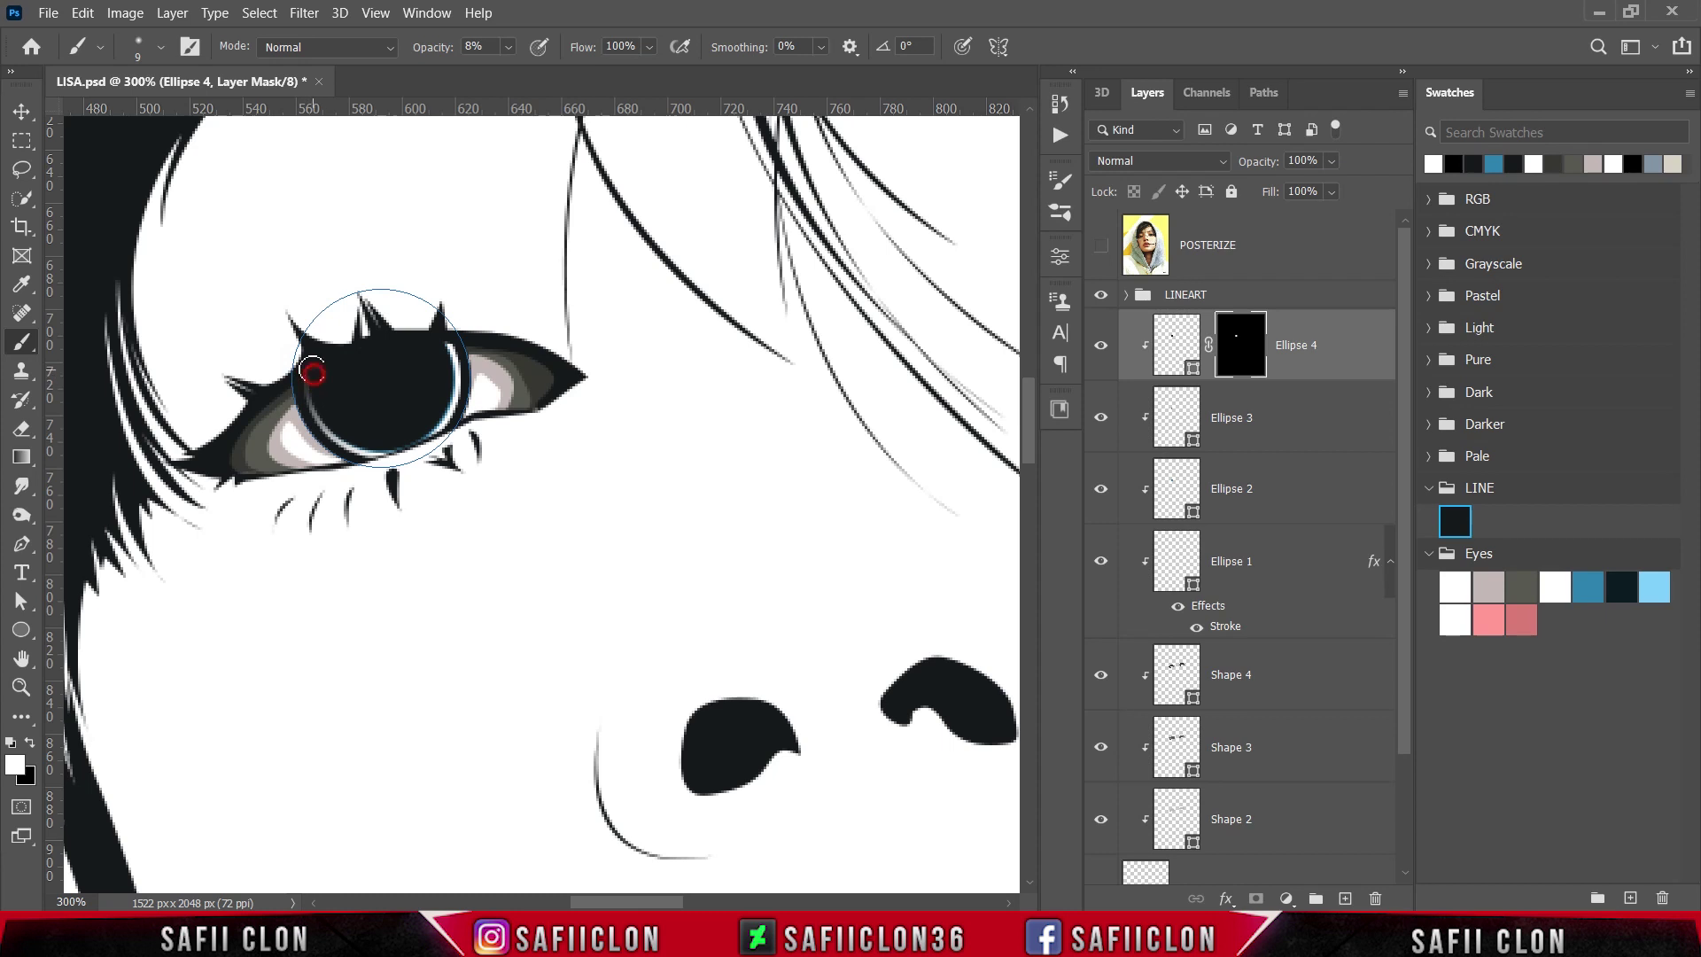
{"action": "mouse_move", "coordinate": [312, 369]}
{"action": "left_mouse_down"}
{"action": "mouse_move", "coordinate": [312, 412]}
{"action": "mouse_move", "coordinate": [340, 433]}
{"action": "mouse_move", "coordinate": [316, 385]}
{"action": "left_mouse_up"}
{"action": "mouse_move", "coordinate": [450, 354]}
{"action": "left_mouse_down"}
{"action": "mouse_move", "coordinate": [455, 390]}
{"action": "mouse_move", "coordinate": [448, 349]}
{"action": "left_mouse_up"}
- Swap to black and, at 10% brush opacity, paint on the Ellipse 4 mask to reveal the blue in the lower iris
{"action": "key", "text": "1"}
{"action": "key", "text": "bracketright"}
{"action": "key", "text": "bracketright"}
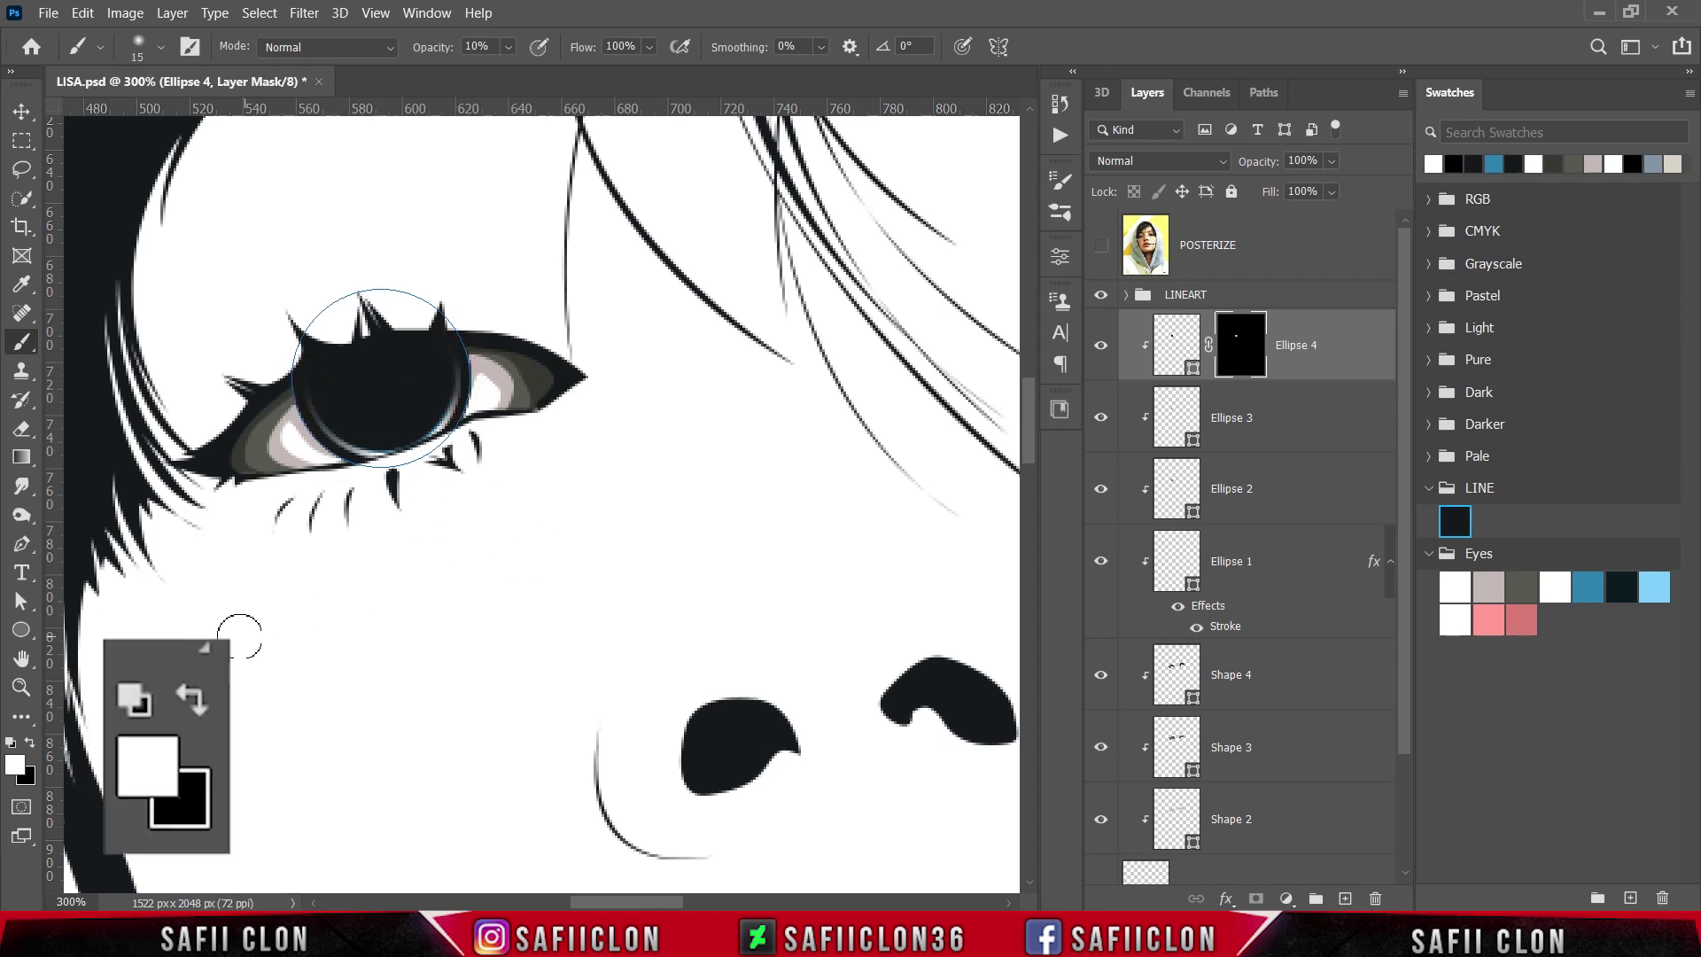
{"action": "left_click", "coordinate": [30, 745]}
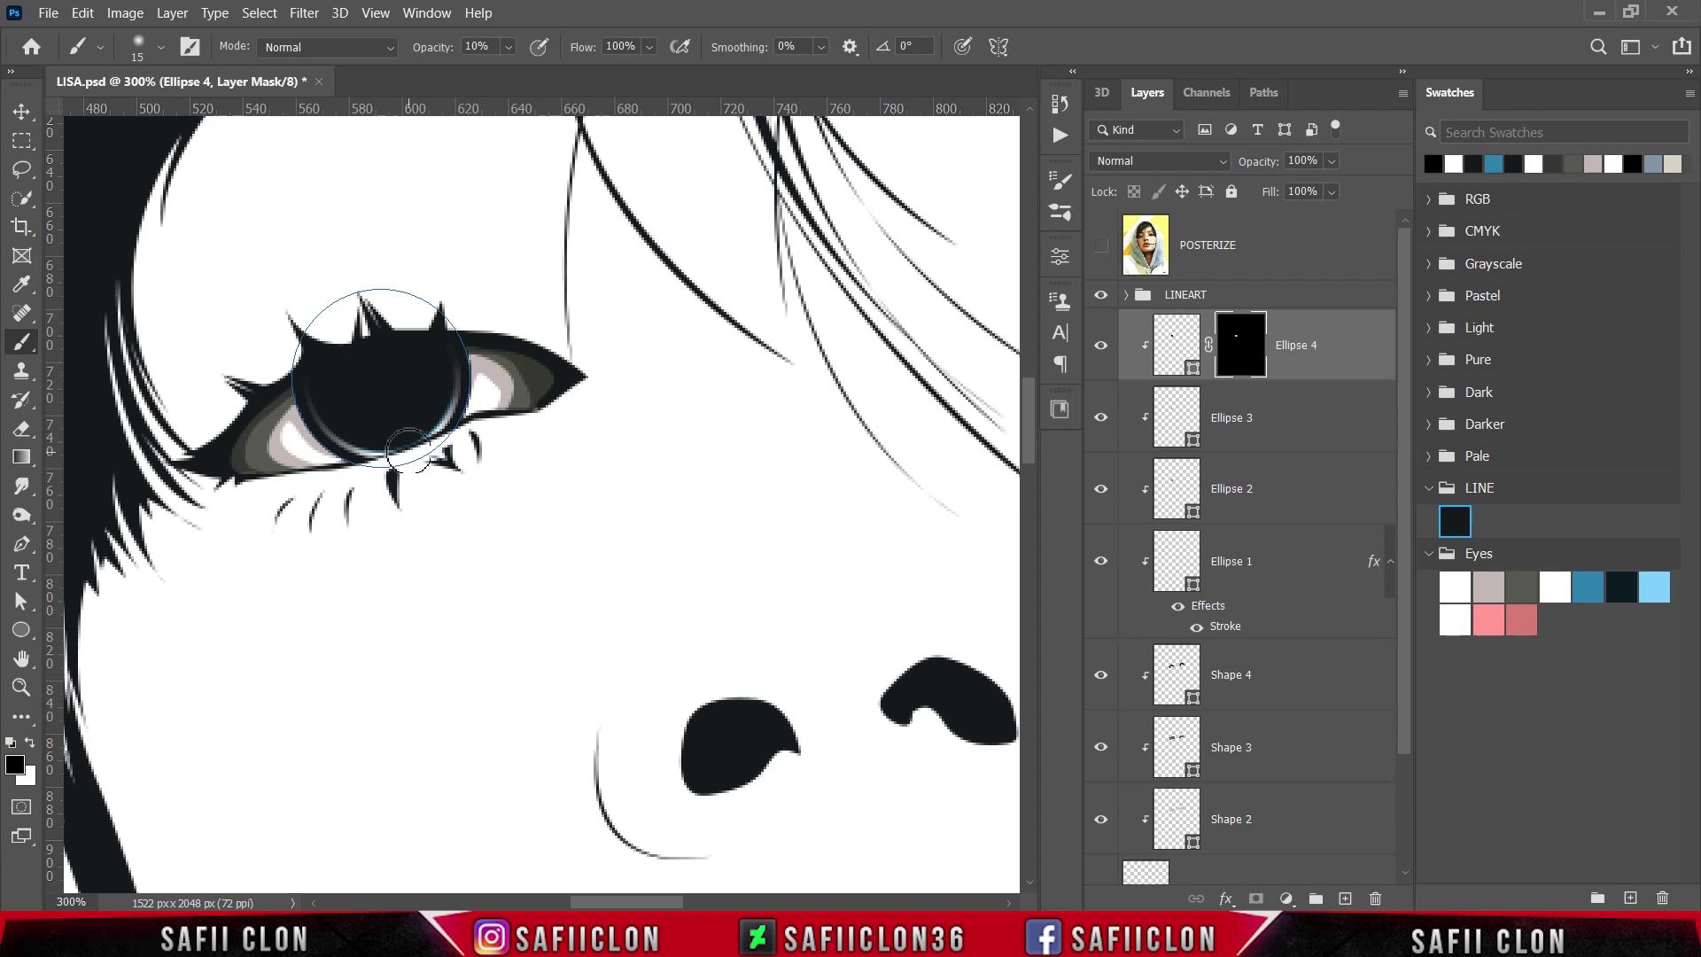
{"action": "key", "text": "bracketleft"}
{"action": "left_click_drag", "start_coordinate": [377, 432], "coordinate": [414, 414]}
- Lower the brush opacity to 6% and blend more black into the mask around the lower iris with a brush of about 10 px
{"action": "mouse_move", "coordinate": [508, 48]}
{"action": "left_mouse_down"}
{"action": "mouse_move", "coordinate": [510, 75]}
{"action": "mouse_move", "coordinate": [506, 62]}
{"action": "left_mouse_up"}
{"action": "mouse_move", "coordinate": [370, 430]}
{"action": "left_mouse_down"}
{"action": "mouse_move", "coordinate": [437, 380]}
{"action": "mouse_move", "coordinate": [383, 432]}
{"action": "mouse_move", "coordinate": [425, 413]}
{"action": "mouse_move", "coordinate": [374, 432]}
{"action": "mouse_move", "coordinate": [403, 432]}
{"action": "mouse_move", "coordinate": [427, 409]}
{"action": "mouse_move", "coordinate": [332, 429]}
{"action": "mouse_move", "coordinate": [437, 390]}
{"action": "mouse_move", "coordinate": [355, 433]}
{"action": "mouse_move", "coordinate": [341, 414]}
{"action": "mouse_move", "coordinate": [419, 417]}
{"action": "mouse_move", "coordinate": [396, 428]}
{"action": "mouse_move", "coordinate": [432, 410]}
{"action": "mouse_move", "coordinate": [382, 437]}
{"action": "mouse_move", "coordinate": [442, 376]}
{"action": "mouse_move", "coordinate": [387, 439]}
{"action": "mouse_move", "coordinate": [337, 409]}
{"action": "mouse_move", "coordinate": [376, 422]}
{"action": "mouse_move", "coordinate": [433, 389]}
{"action": "mouse_move", "coordinate": [371, 431]}
{"action": "mouse_move", "coordinate": [432, 390]}
{"action": "mouse_move", "coordinate": [397, 432]}
{"action": "mouse_move", "coordinate": [329, 411]}
{"action": "mouse_move", "coordinate": [380, 427]}
{"action": "left_mouse_up"}
{"action": "key", "text": "bracketleft"}
{"action": "key", "text": "bracketright"}
{"action": "key", "text": "bracketright"}
{"action": "left_click_drag", "start_coordinate": [330, 392], "coordinate": [404, 442]}
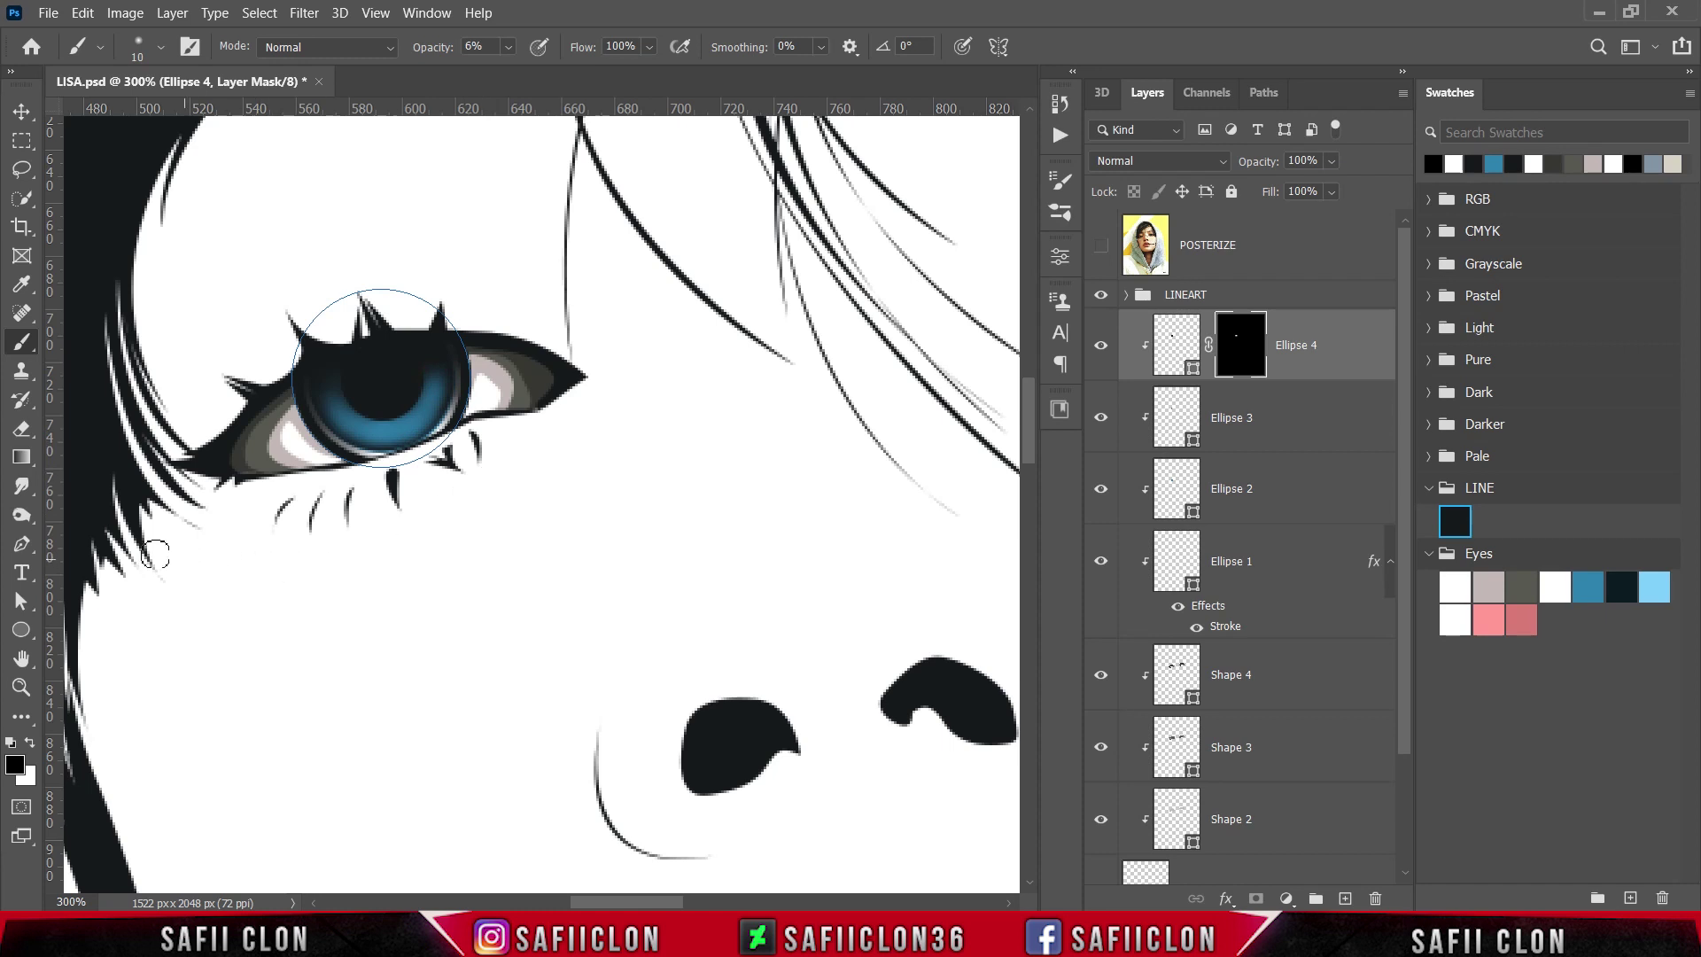
- Draw a small teardrop about 6 by 7 px in the lower iris with the Pen tool, as a new shape layer
{"action": "right_click", "coordinate": [23, 544]}
{"action": "left_click", "coordinate": [88, 547]}
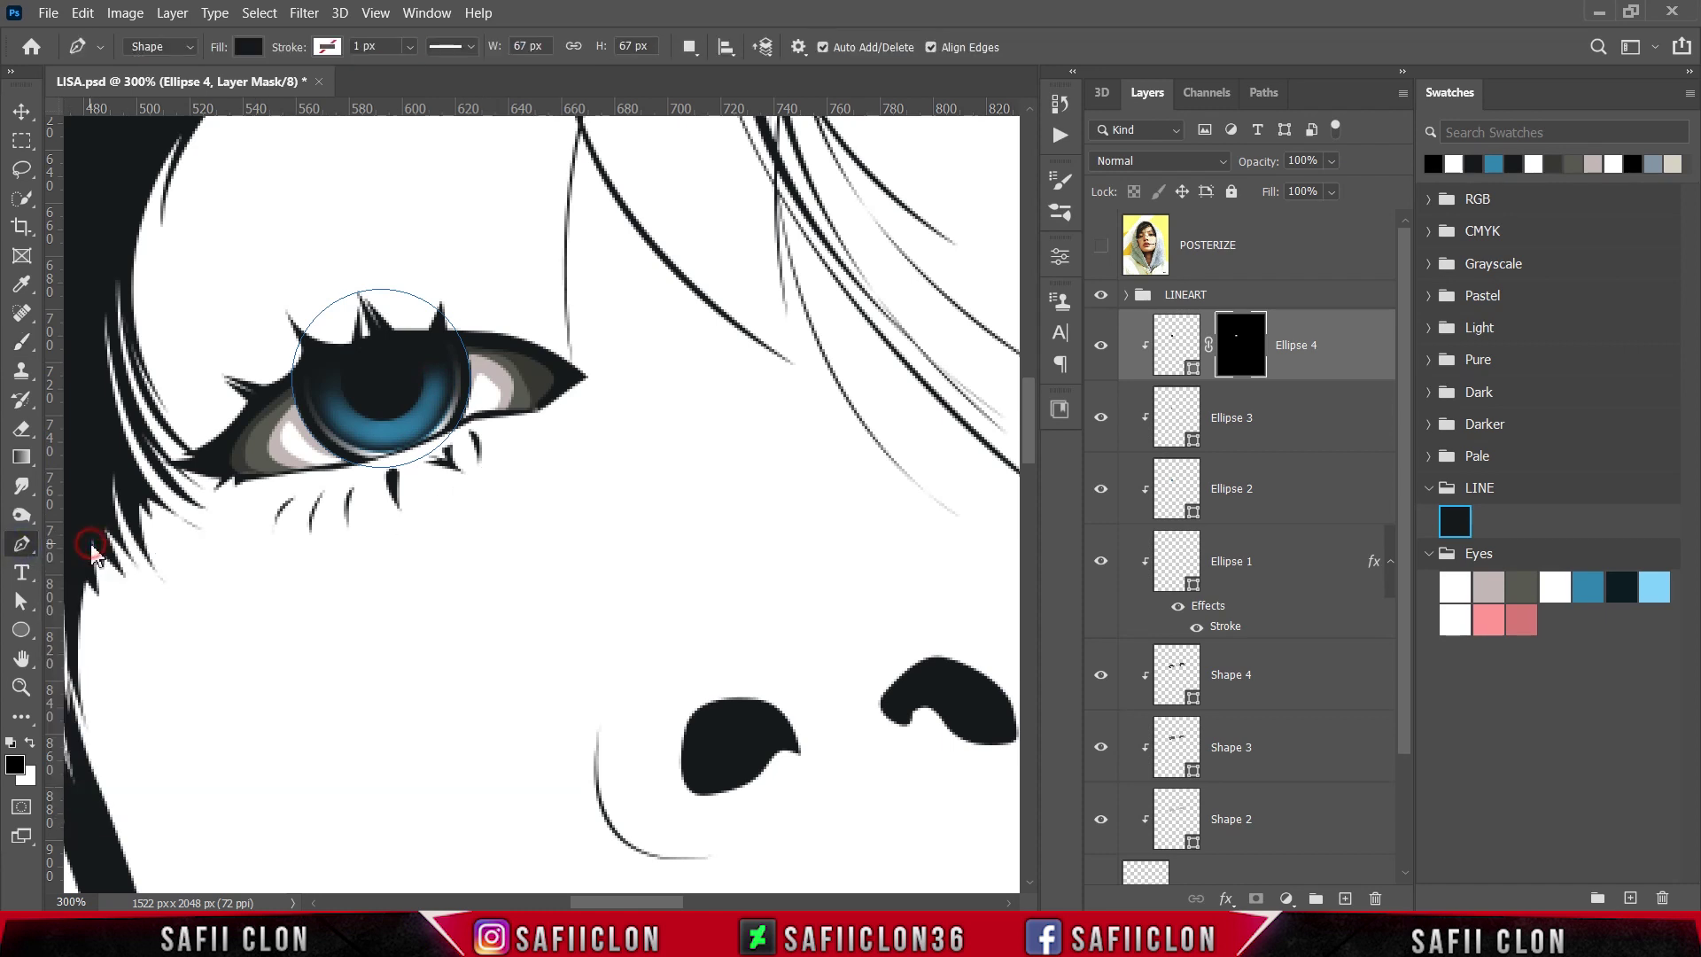
{"action": "left_click", "coordinate": [160, 46]}
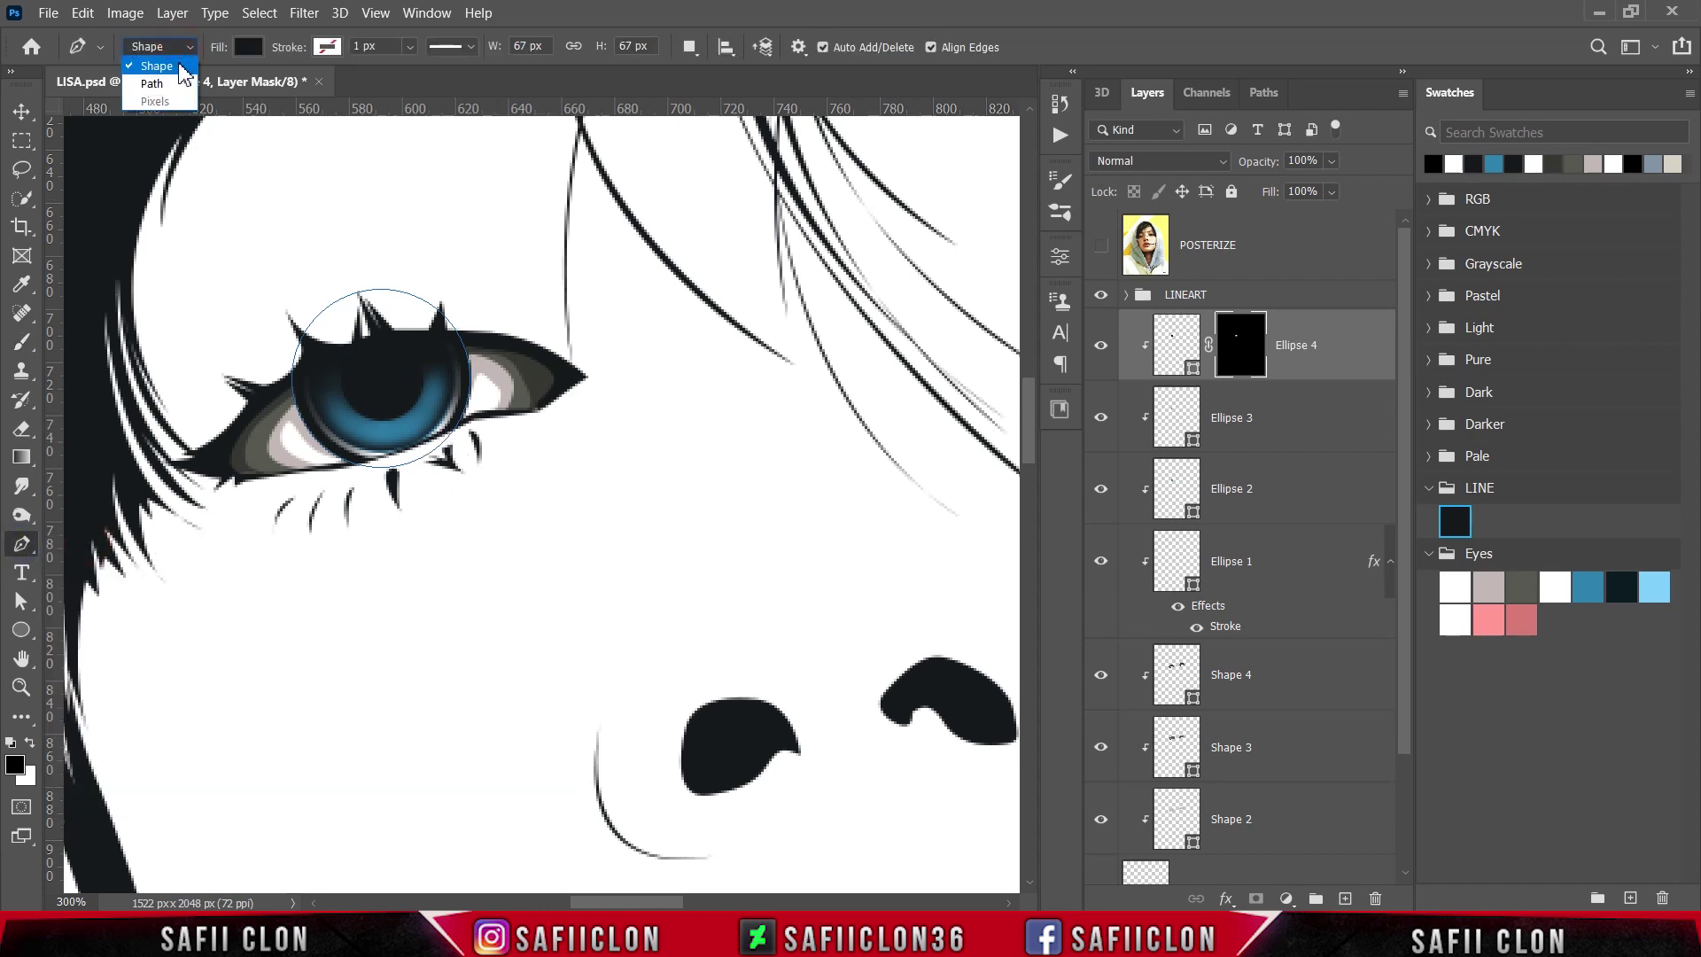
{"action": "left_click", "coordinate": [173, 64]}
{"action": "left_click", "coordinate": [690, 47]}
{"action": "left_click", "coordinate": [717, 74]}
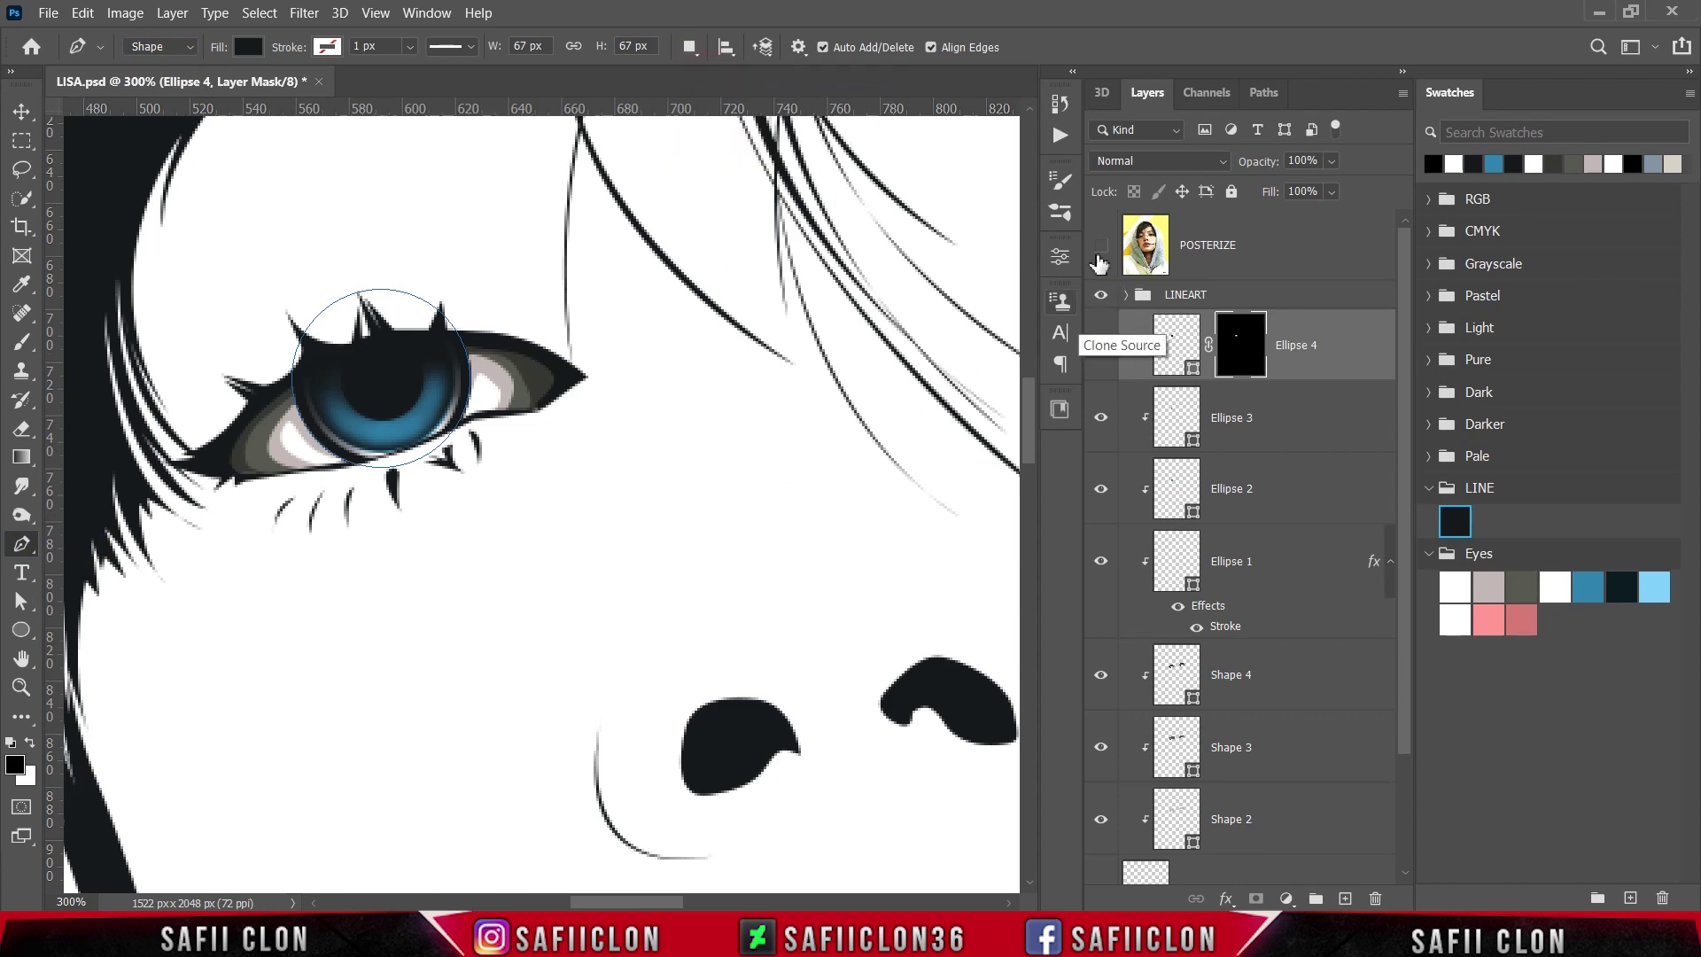
{"action": "left_click", "coordinate": [1100, 248]}
{"action": "left_click", "coordinate": [1100, 248]}
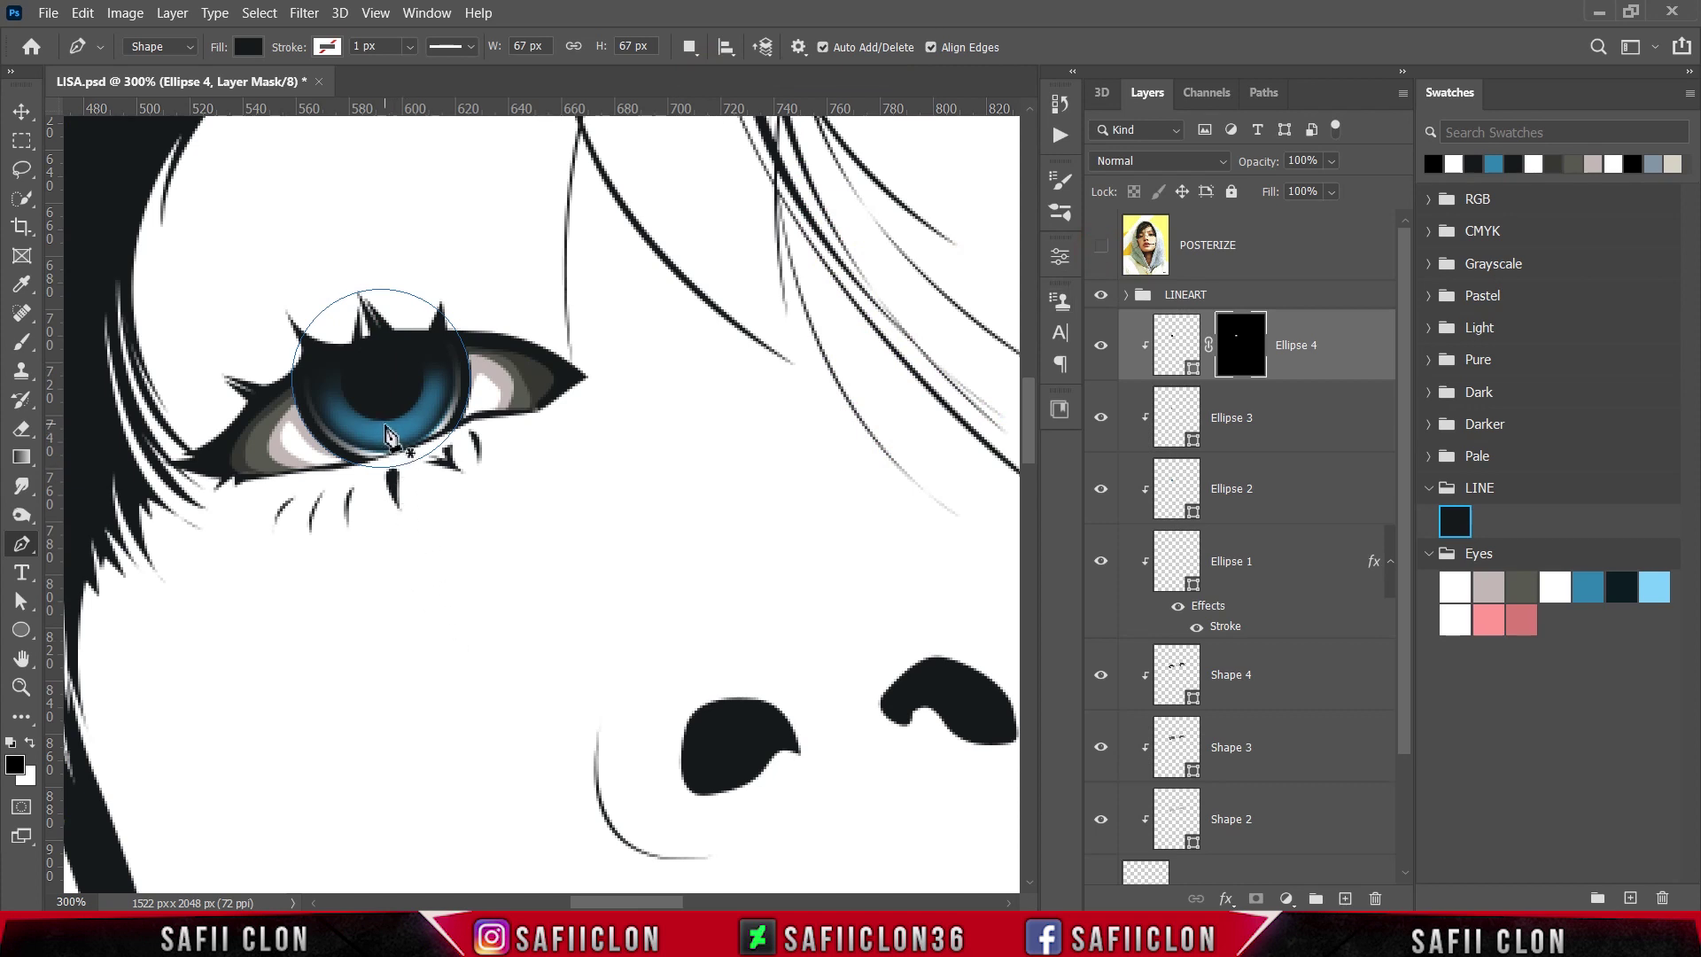
{"action": "left_click", "coordinate": [382, 423]}
{"action": "left_click_drag", "start_coordinate": [373, 442], "coordinate": [392, 425]}
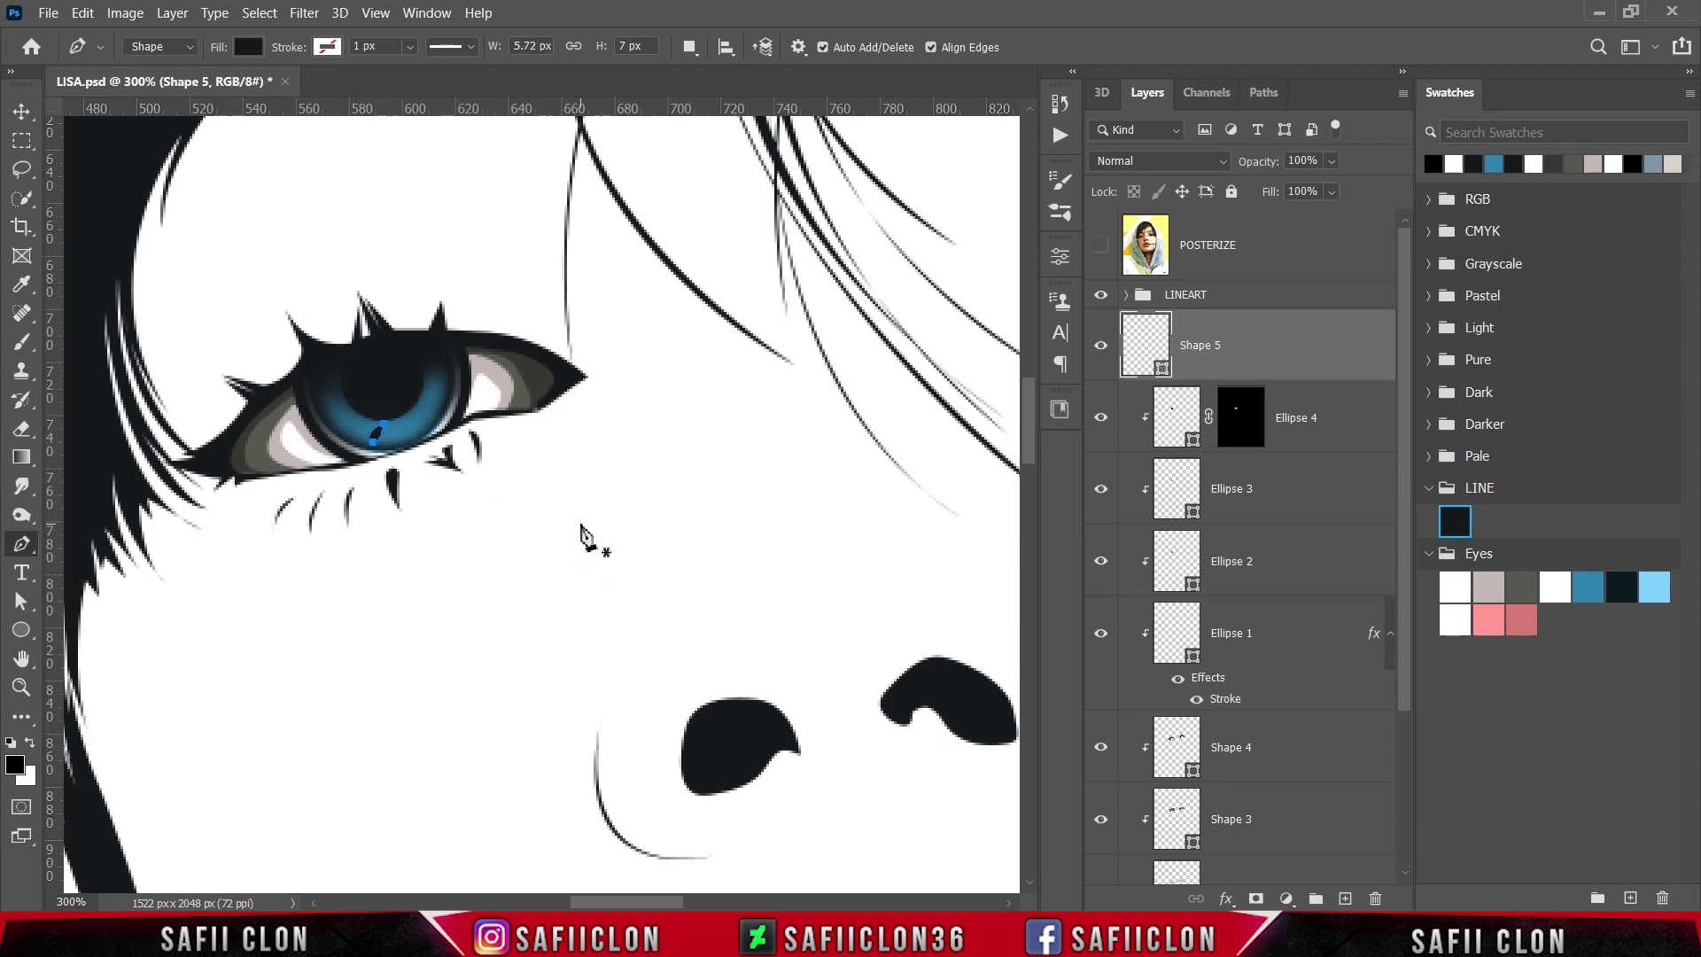
- Fill the Shape 5 teardrop with the light blue Eyes swatch, 87d5f8
{"action": "double_click", "coordinate": [1162, 366]}
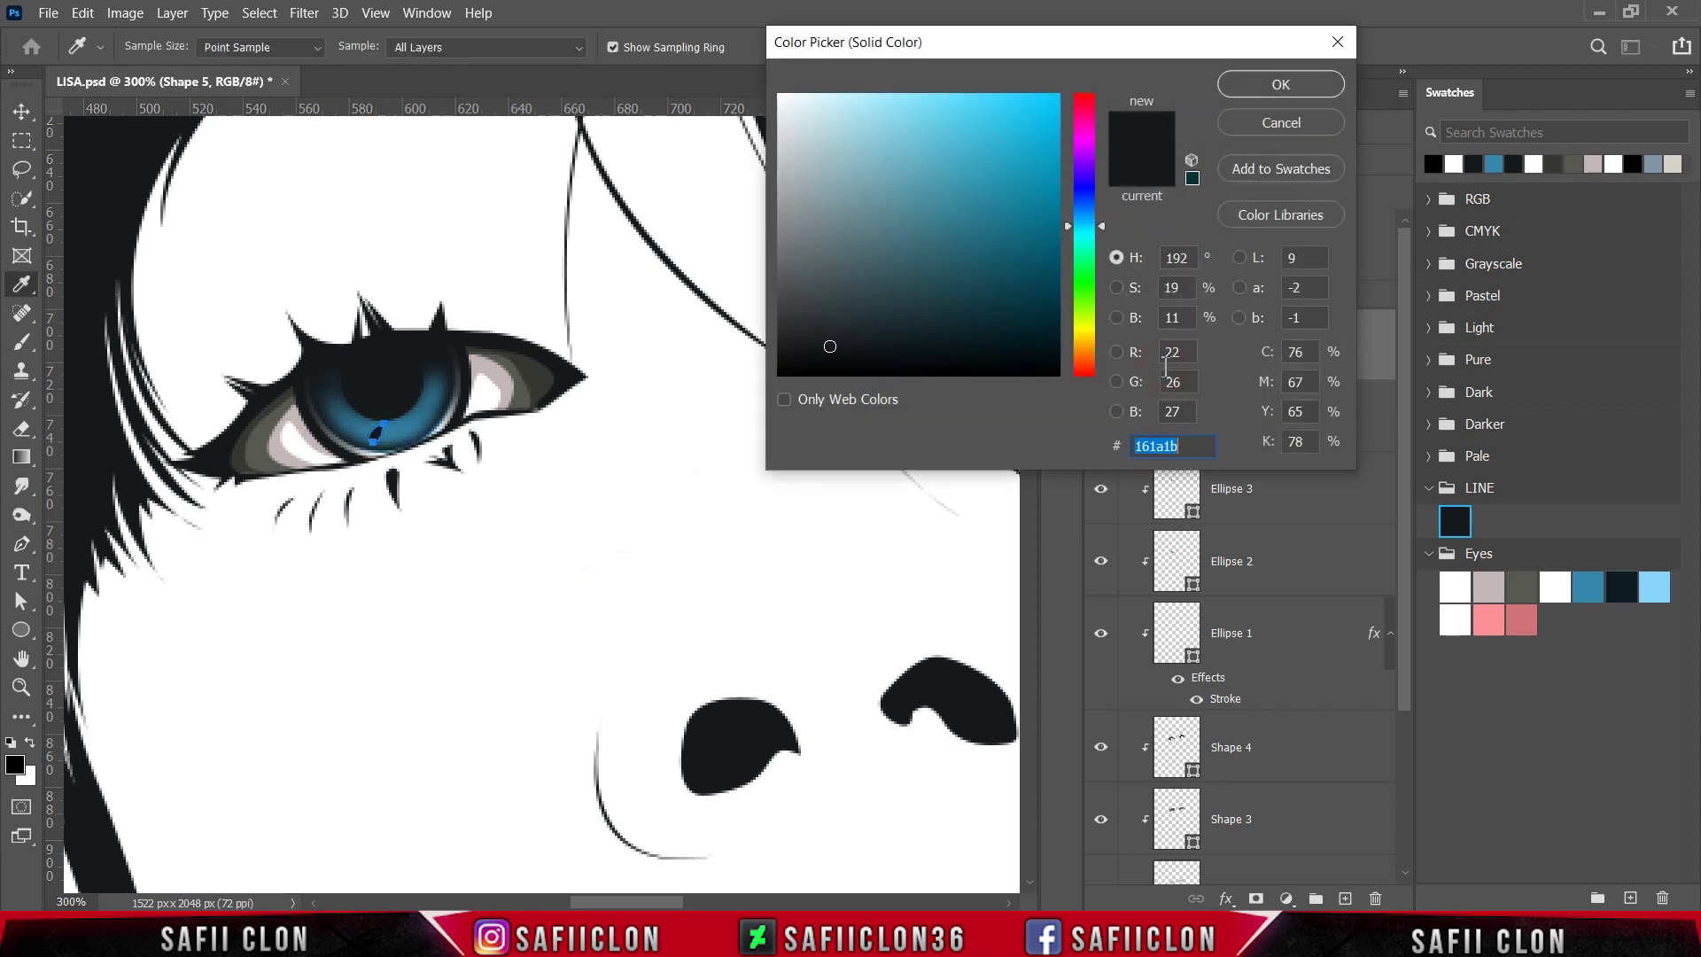
{"action": "left_click", "coordinate": [1659, 590]}
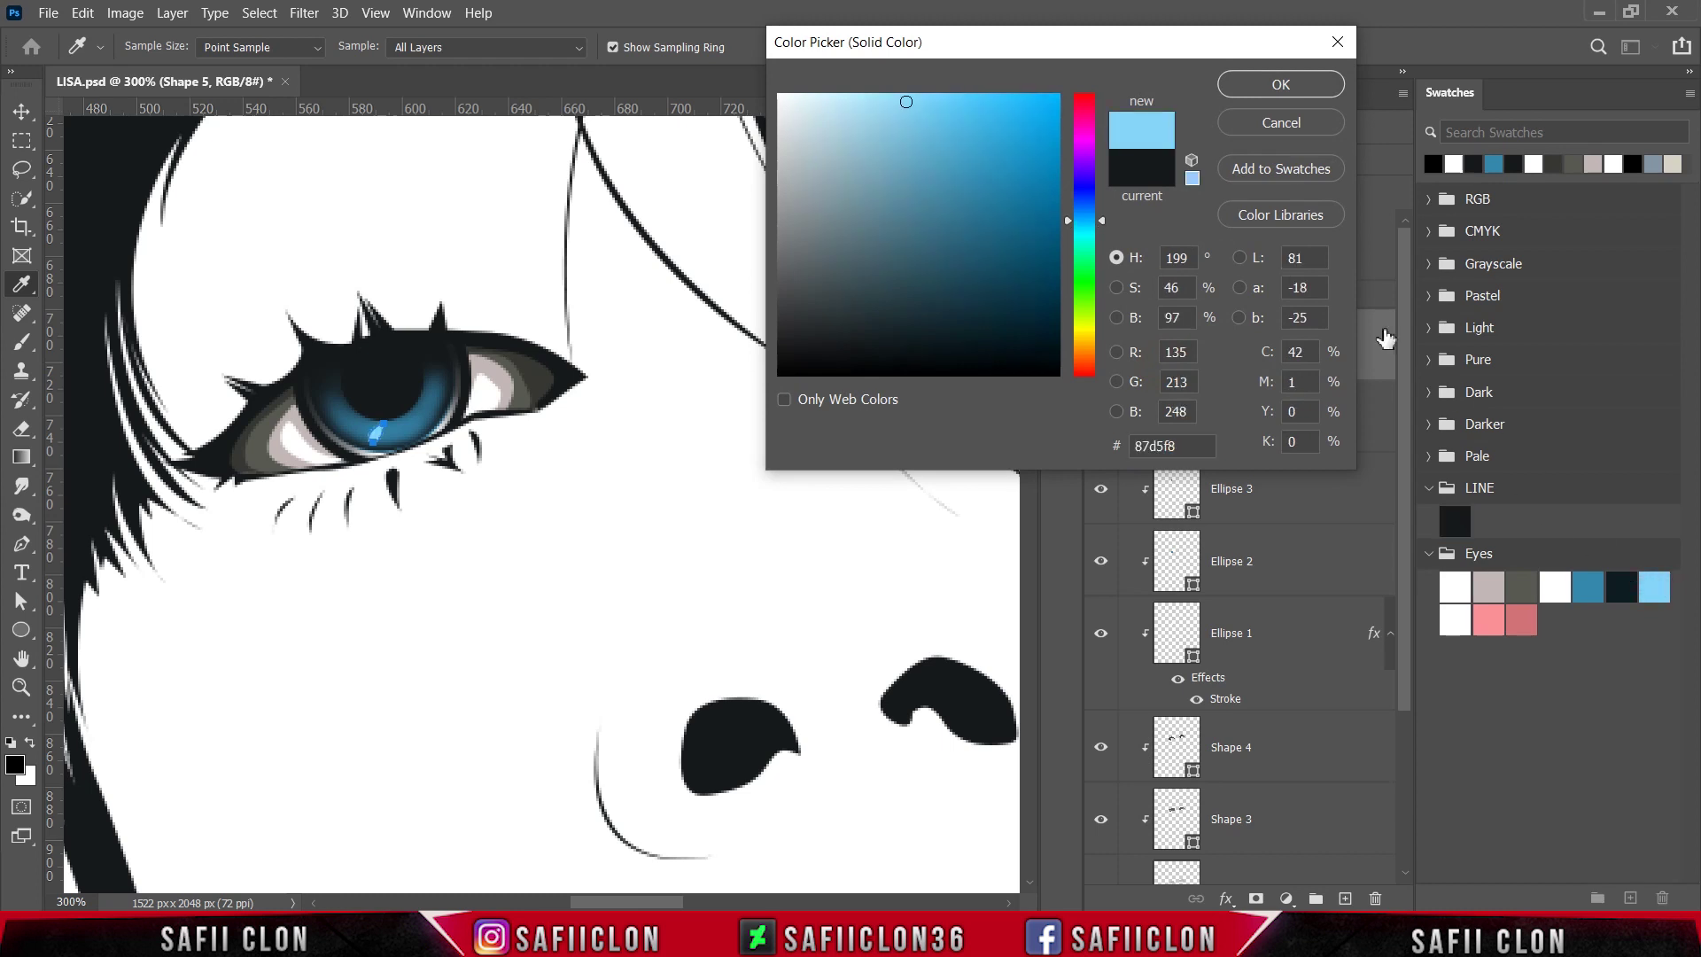
{"action": "left_click", "coordinate": [1282, 85]}
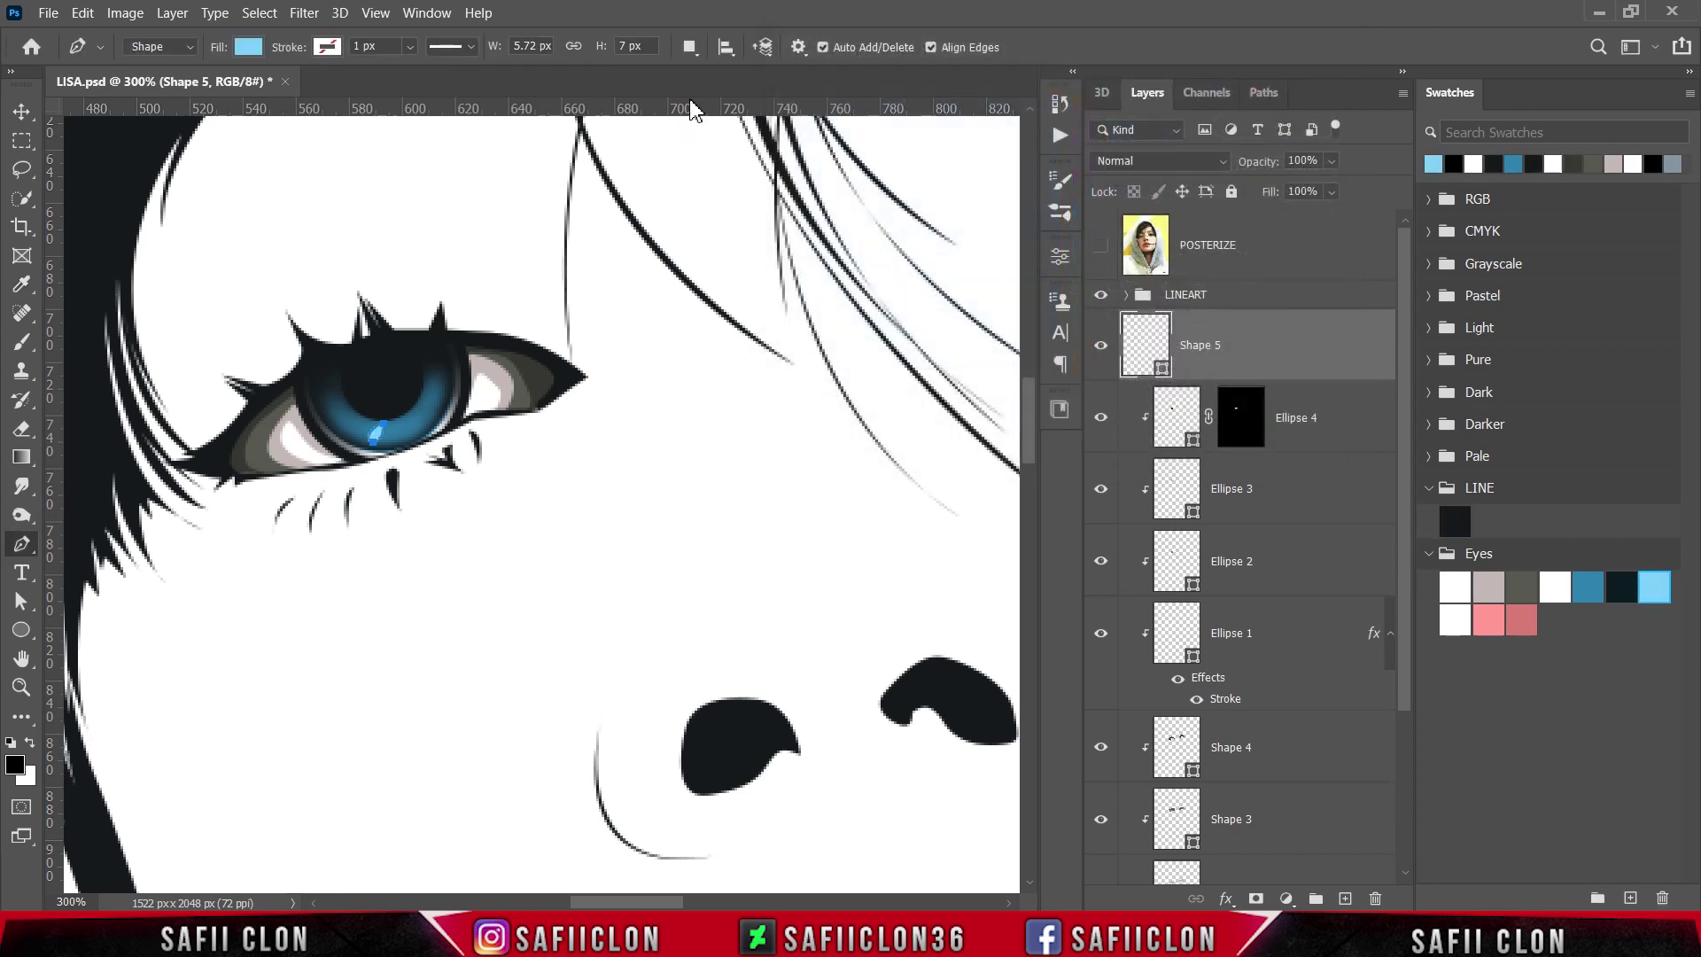
- Add more light blue teardrops around the lower iris to Shape 5 with Combine Shapes, fanning them to both sides of the pupil
{"action": "left_click", "coordinate": [689, 47]}
{"action": "left_click", "coordinate": [761, 91]}
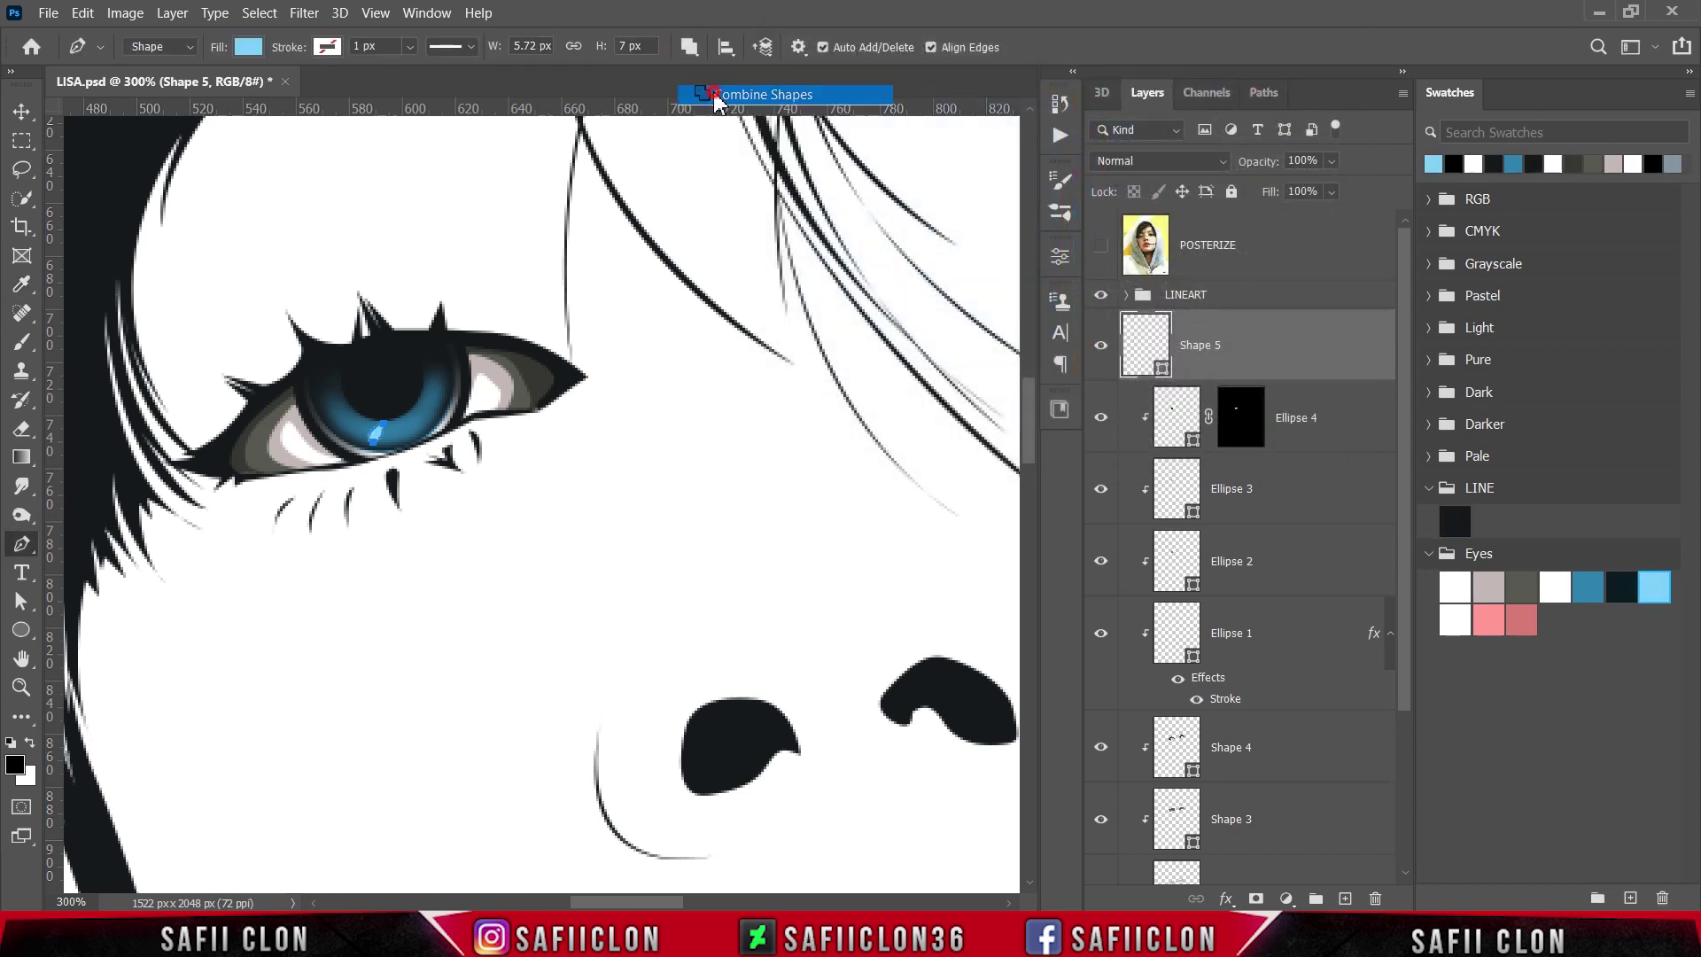
{"action": "left_click", "coordinate": [364, 421]}
{"action": "left_click_drag", "start_coordinate": [354, 434], "coordinate": [314, 387]}
{"action": "left_click", "coordinate": [364, 420]}
{"action": "left_click", "coordinate": [344, 409]}
{"action": "left_click", "coordinate": [343, 409]}
{"action": "left_click", "coordinate": [338, 395]}
{"action": "left_click", "coordinate": [338, 394]}
{"action": "left_click", "coordinate": [395, 425]}
{"action": "mouse_move", "coordinate": [403, 443]}
{"action": "left_mouse_down"}
{"action": "mouse_move", "coordinate": [418, 436]}
{"action": "mouse_move", "coordinate": [387, 410]}
{"action": "mouse_move", "coordinate": [434, 416]}
{"action": "mouse_move", "coordinate": [405, 409]}
{"action": "mouse_move", "coordinate": [445, 388]}
{"action": "mouse_move", "coordinate": [420, 393]}
{"action": "mouse_move", "coordinate": [444, 363]}
{"action": "mouse_move", "coordinate": [423, 375]}
{"action": "left_mouse_up"}
{"action": "left_click", "coordinate": [414, 414]}
{"action": "left_click", "coordinate": [423, 394]}
{"action": "left_click", "coordinate": [429, 376]}
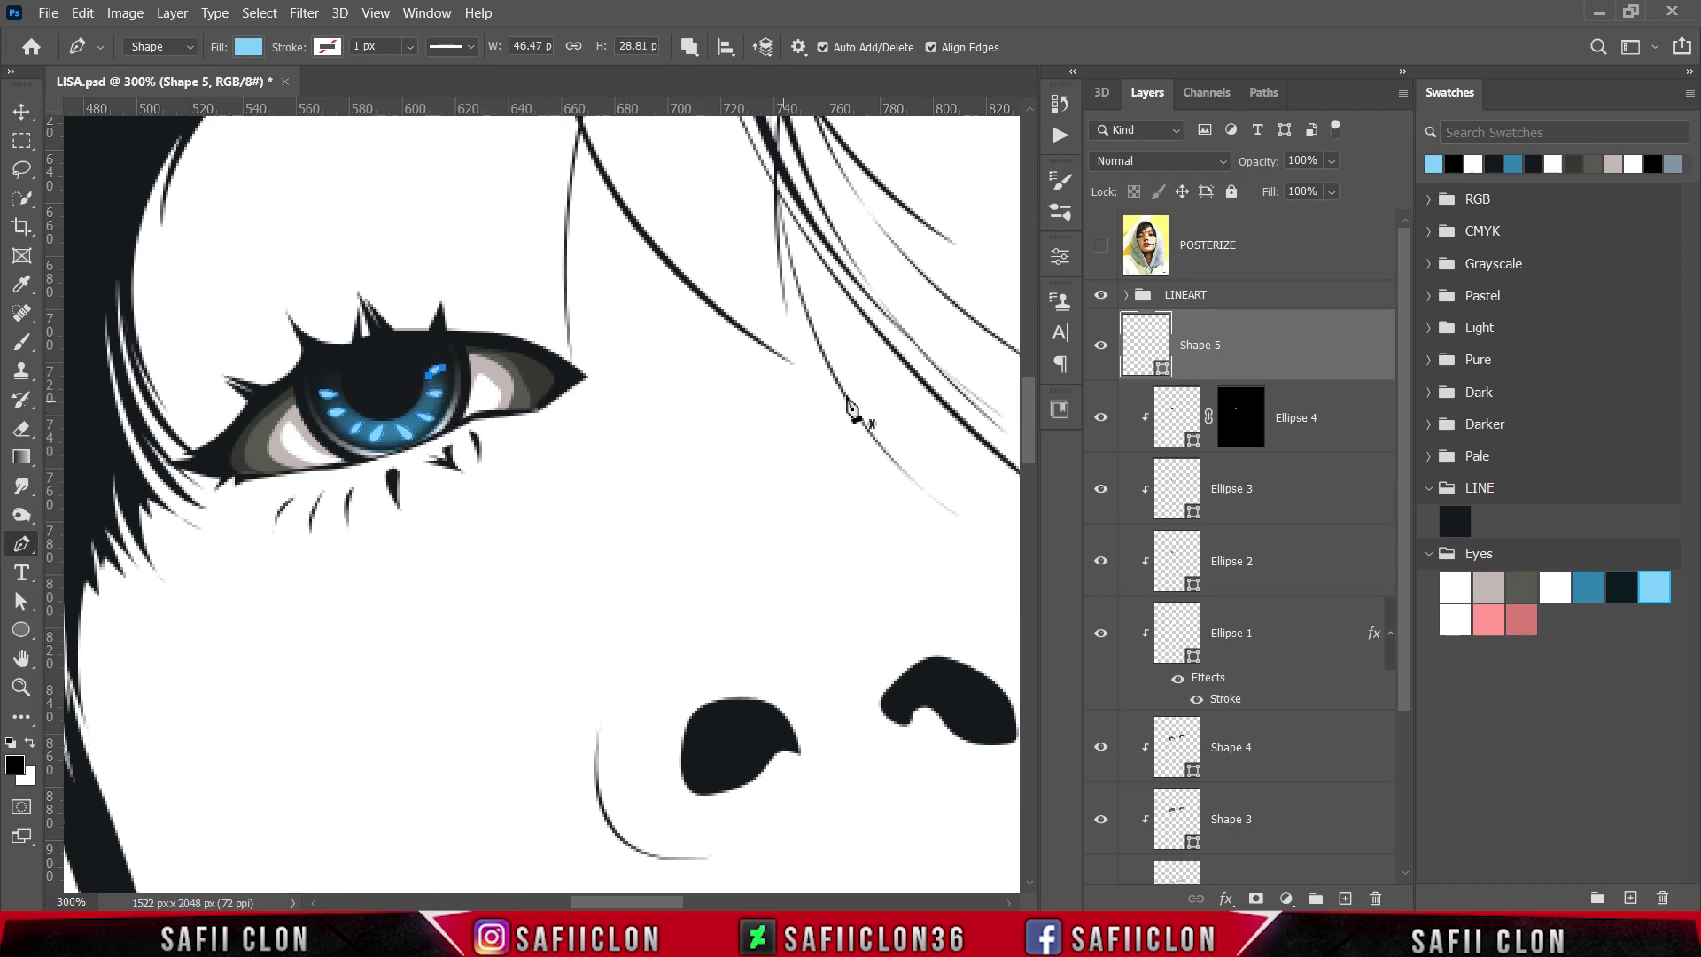
- Move Shape 5 between Ellipse 4 and Ellipse 3 in the clipped stack and check the eye without its path outlines
{"action": "left_click_drag", "start_coordinate": [1265, 343], "coordinate": [1253, 448]}
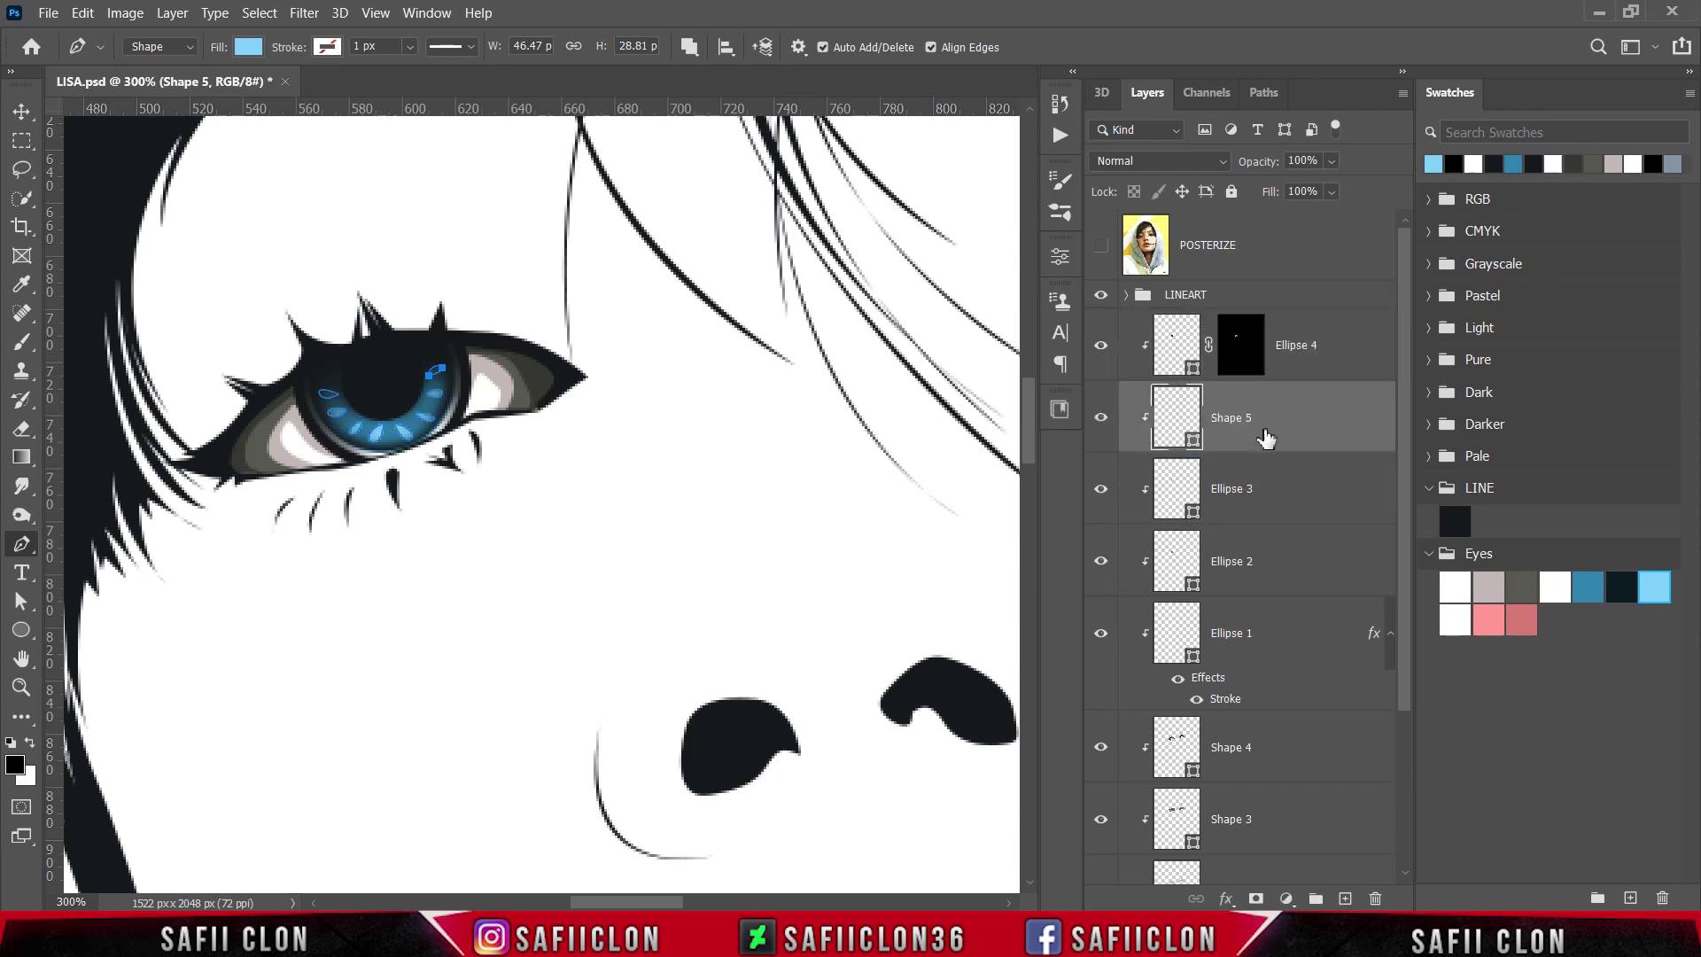
{"action": "key", "text": "ctrl+h"}
{"action": "key", "text": "ctrl+minus"}
{"action": "key", "text": "ctrl+minus"}
{"action": "key", "text": "ctrl+minus"}
{"action": "key", "text": "ctrl+plus"}
{"action": "key", "text": "ctrl+plus"}
{"action": "key", "text": "ctrl+plus"}
{"action": "key", "text": "ctrl+h"}
- Activate the Ellipse 4 mask and brush black at 12% opacity over the lower iris to brighten the light blue teardrops
{"action": "left_click", "coordinate": [1242, 332]}
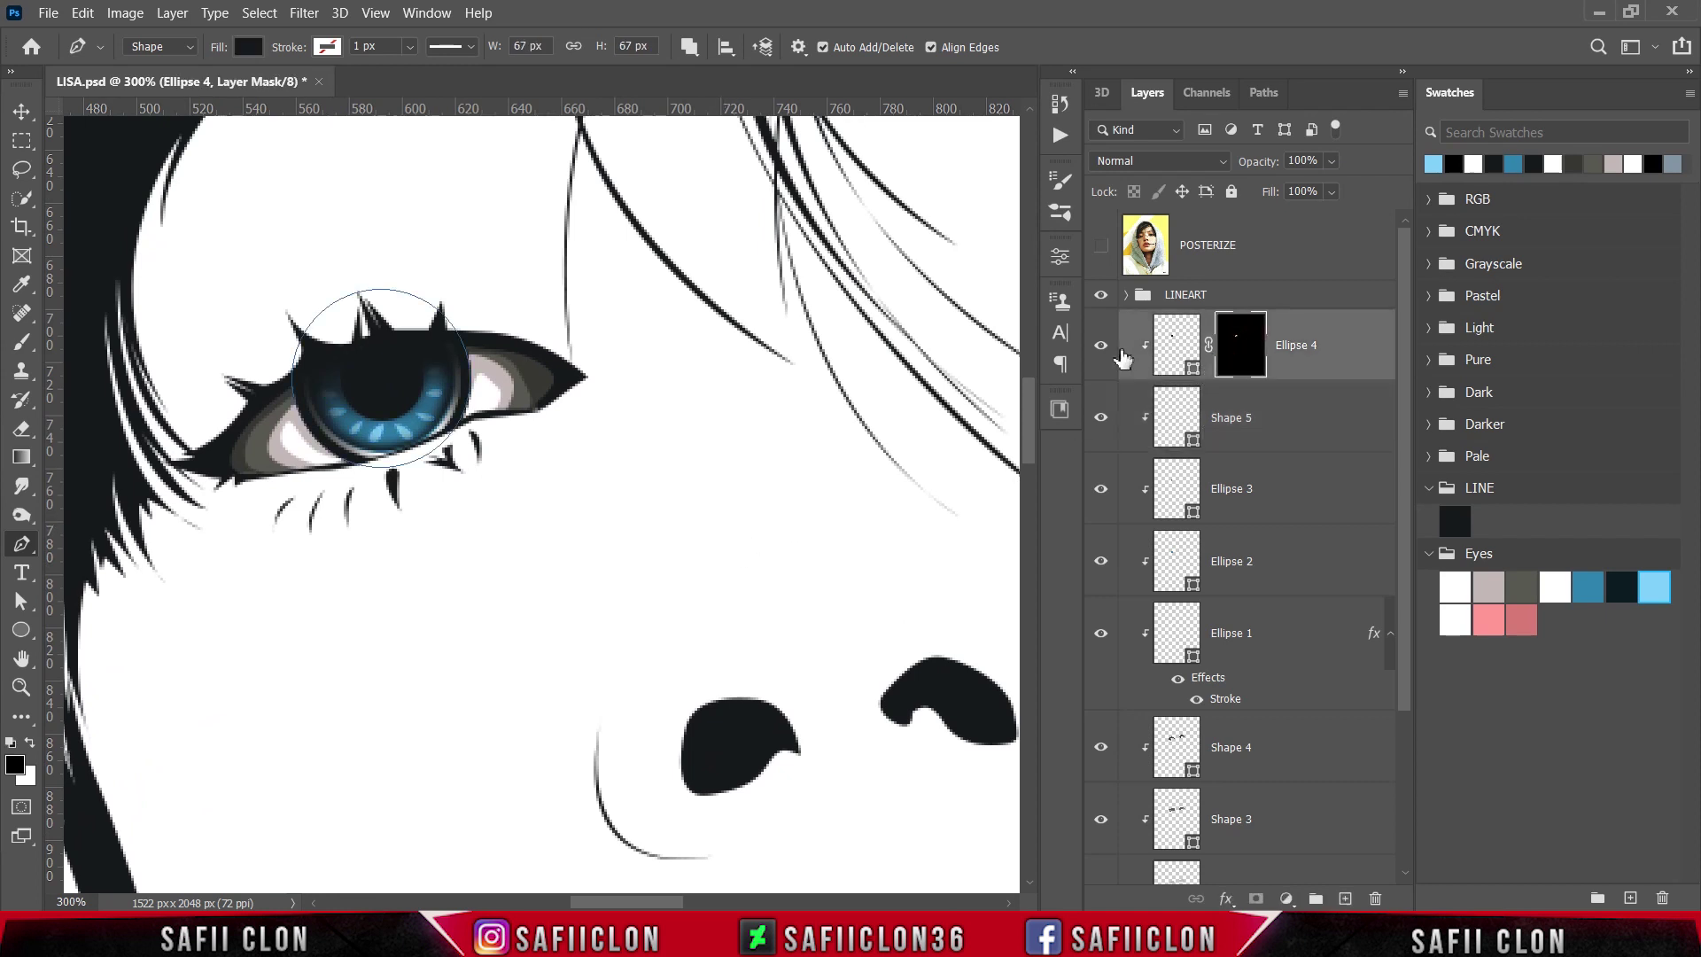
{"action": "left_click", "coordinate": [1102, 348]}
{"action": "left_click", "coordinate": [1101, 348]}
{"action": "left_click", "coordinate": [21, 343]}
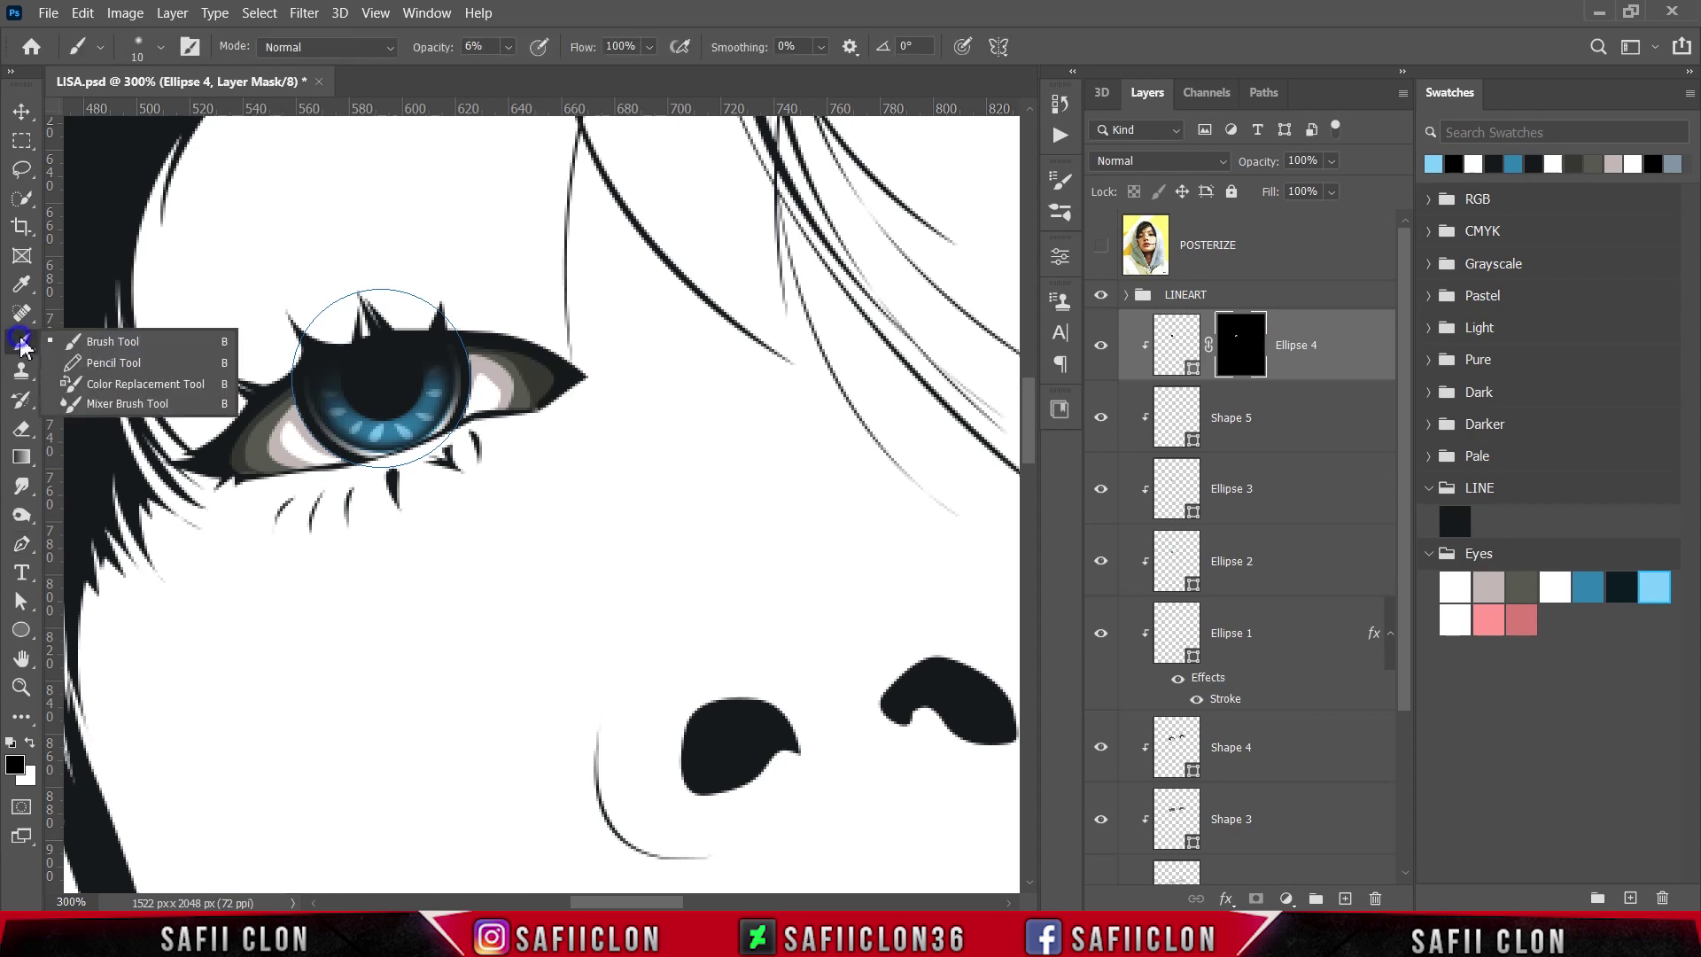
{"action": "left_click_drag", "start_coordinate": [20, 343], "coordinate": [61, 347]}
{"action": "left_click", "coordinate": [160, 48]}
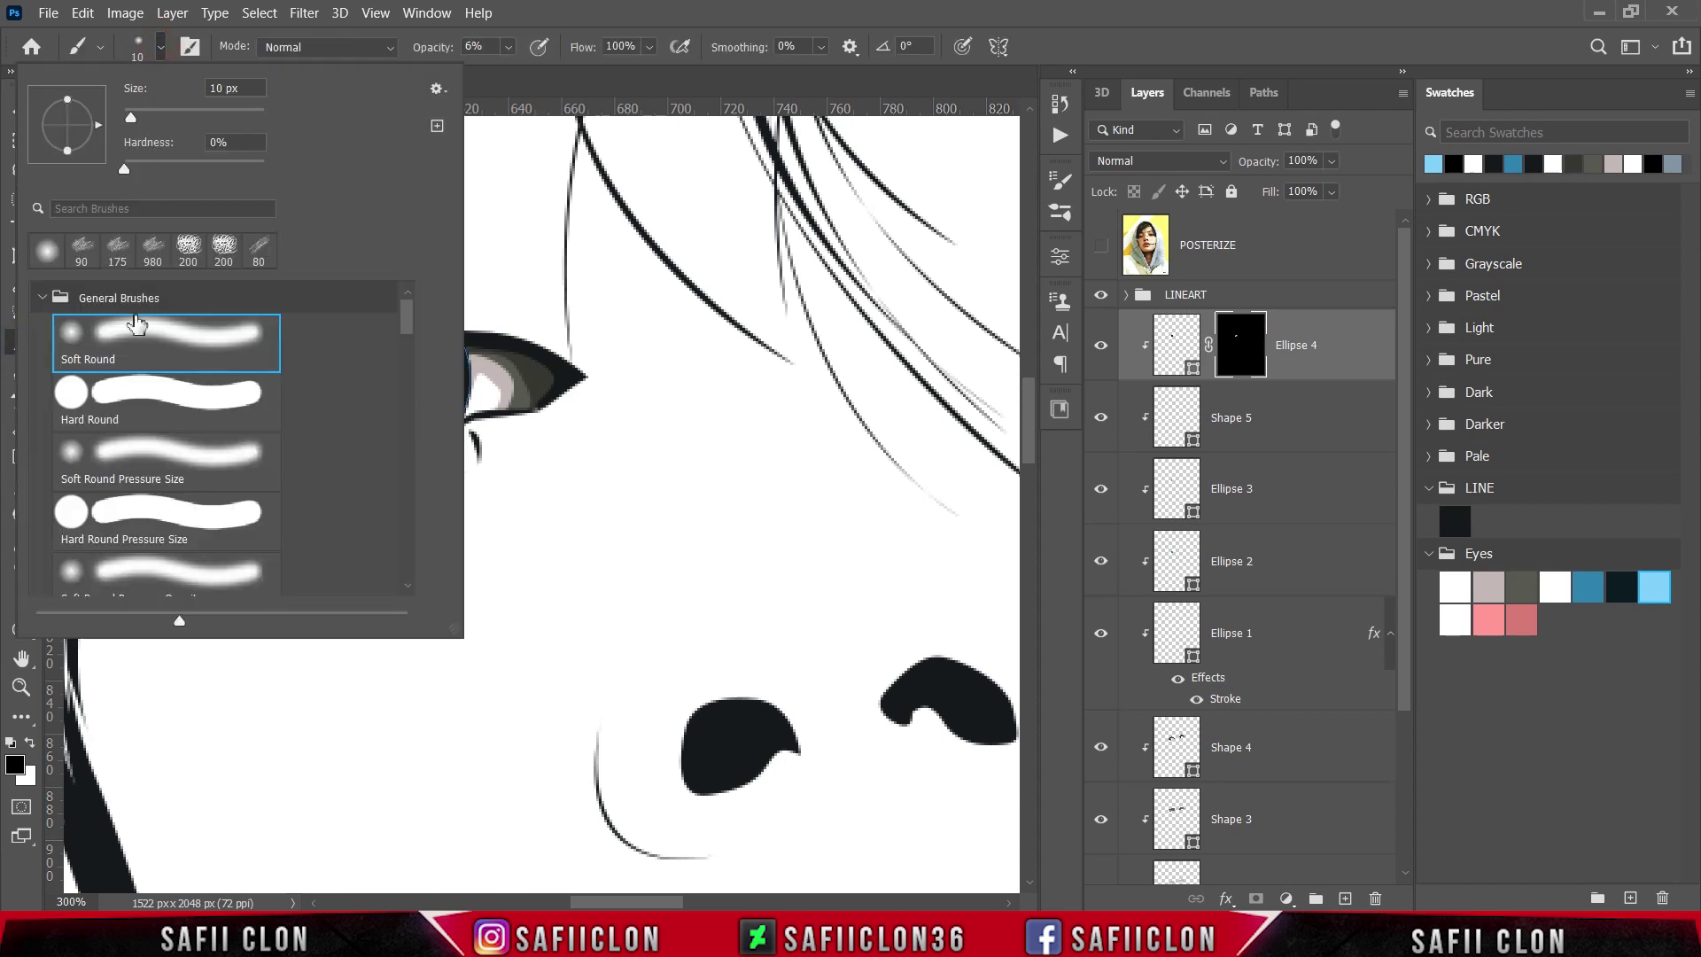
{"action": "left_click", "coordinate": [161, 55]}
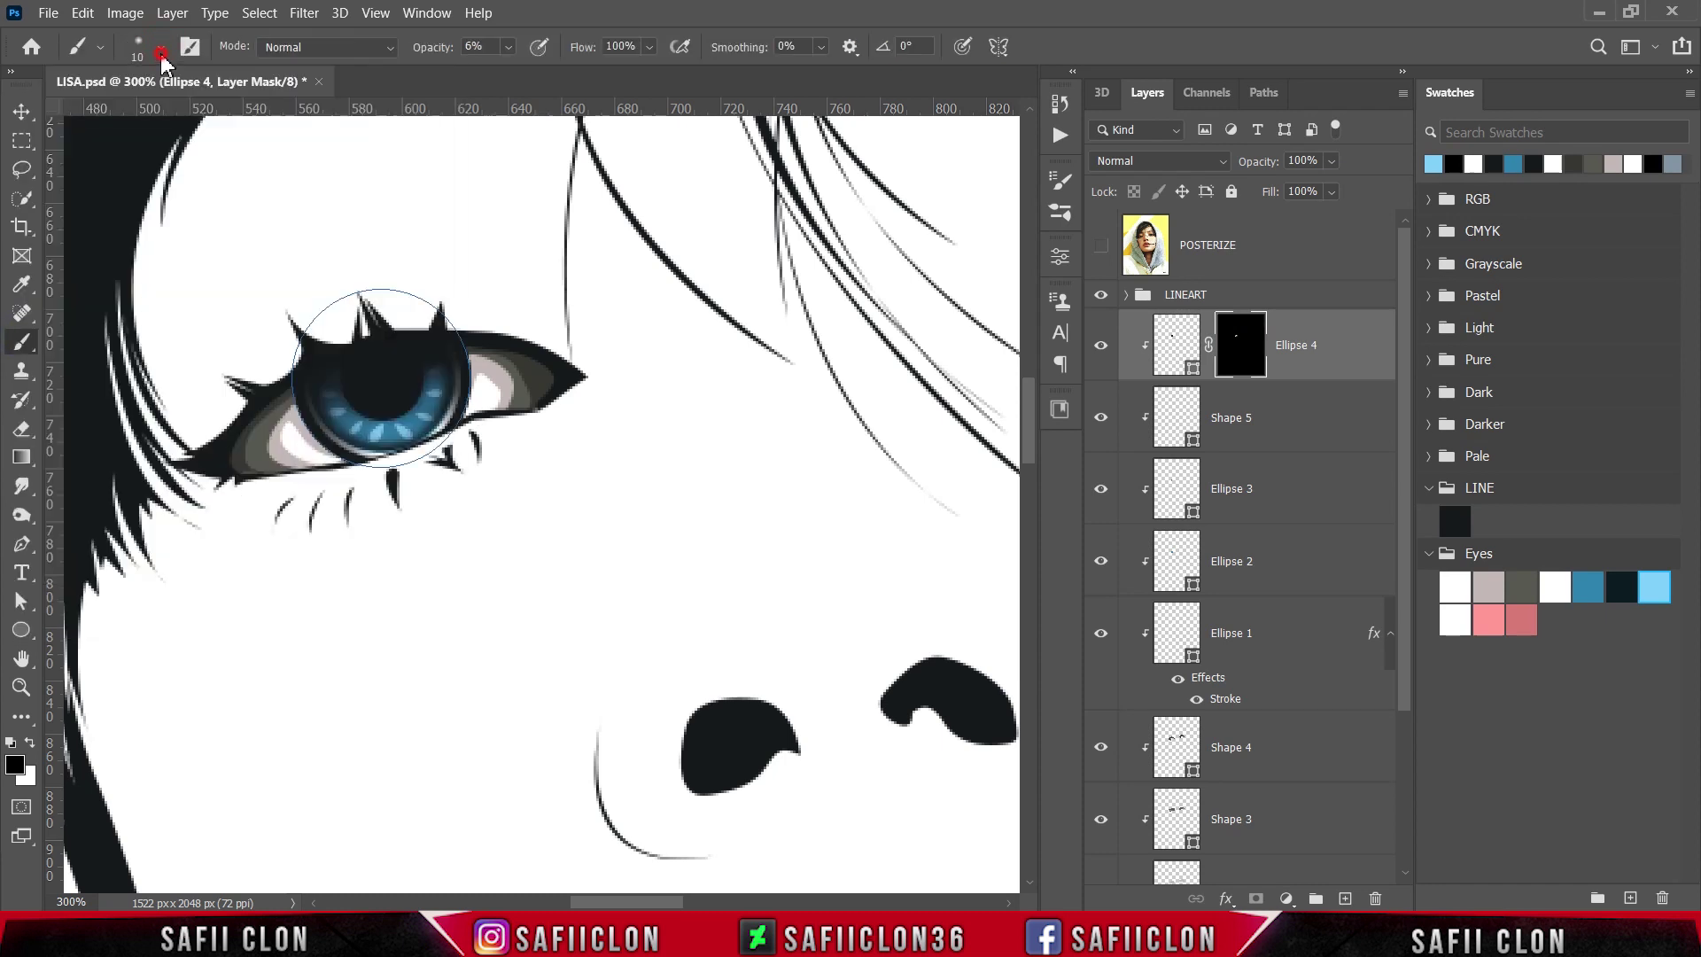
{"action": "left_click", "coordinate": [508, 48]}
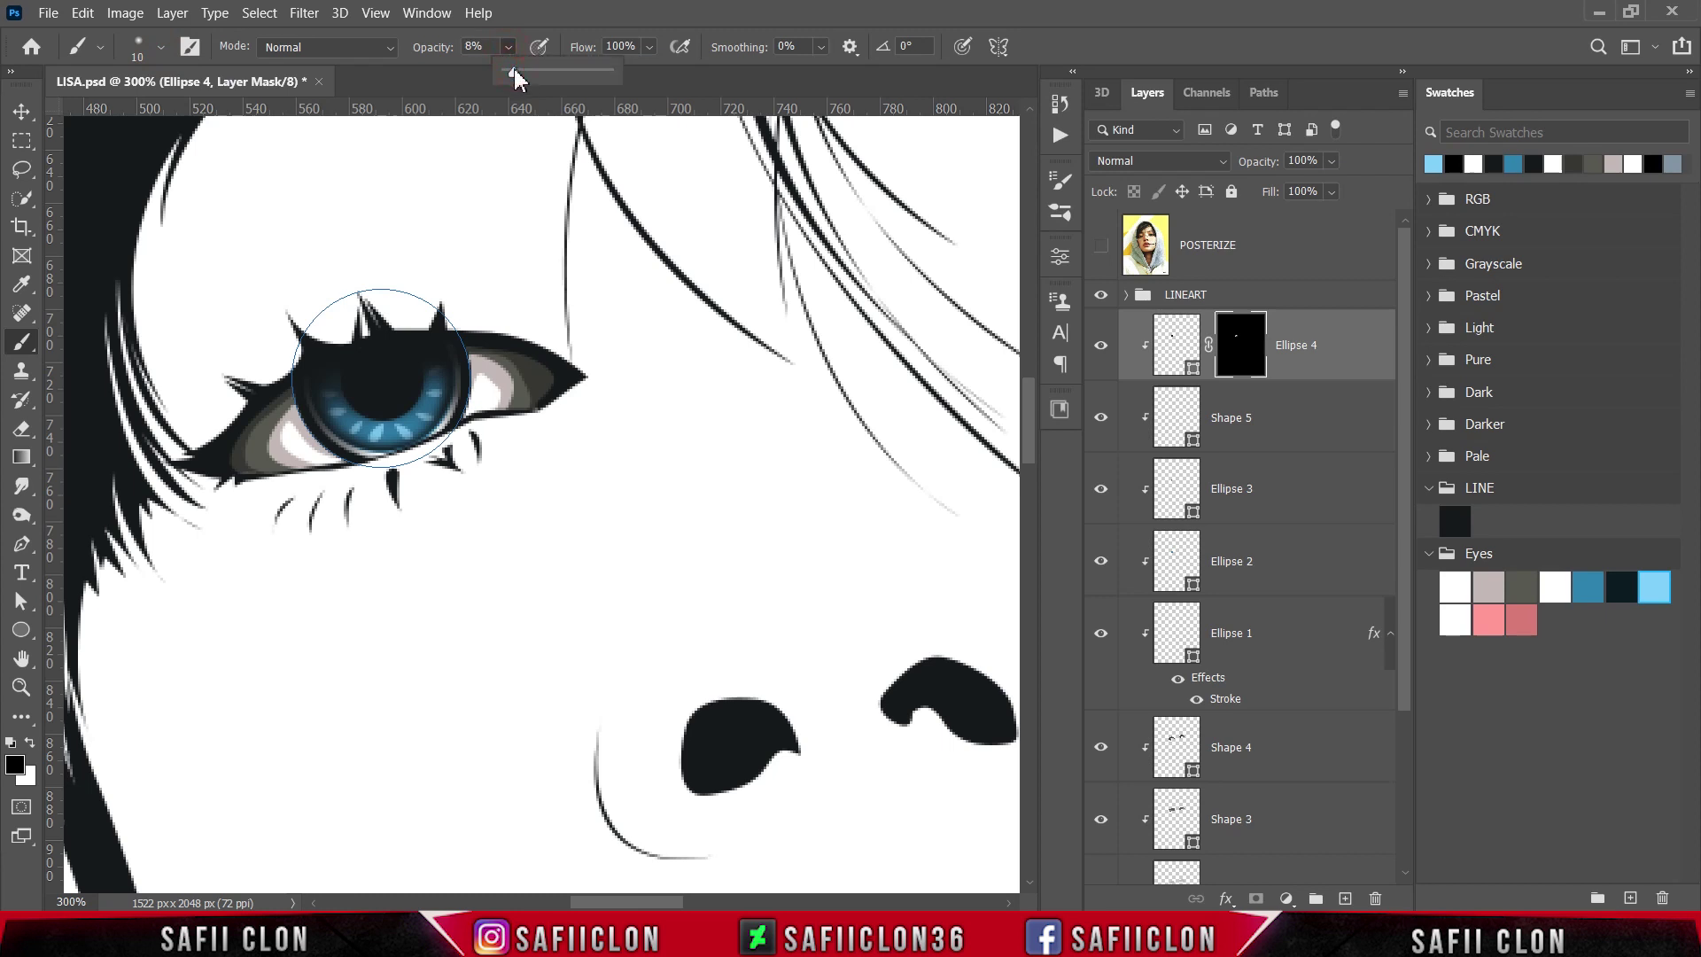
{"action": "left_click_drag", "start_coordinate": [517, 68], "coordinate": [520, 69]}
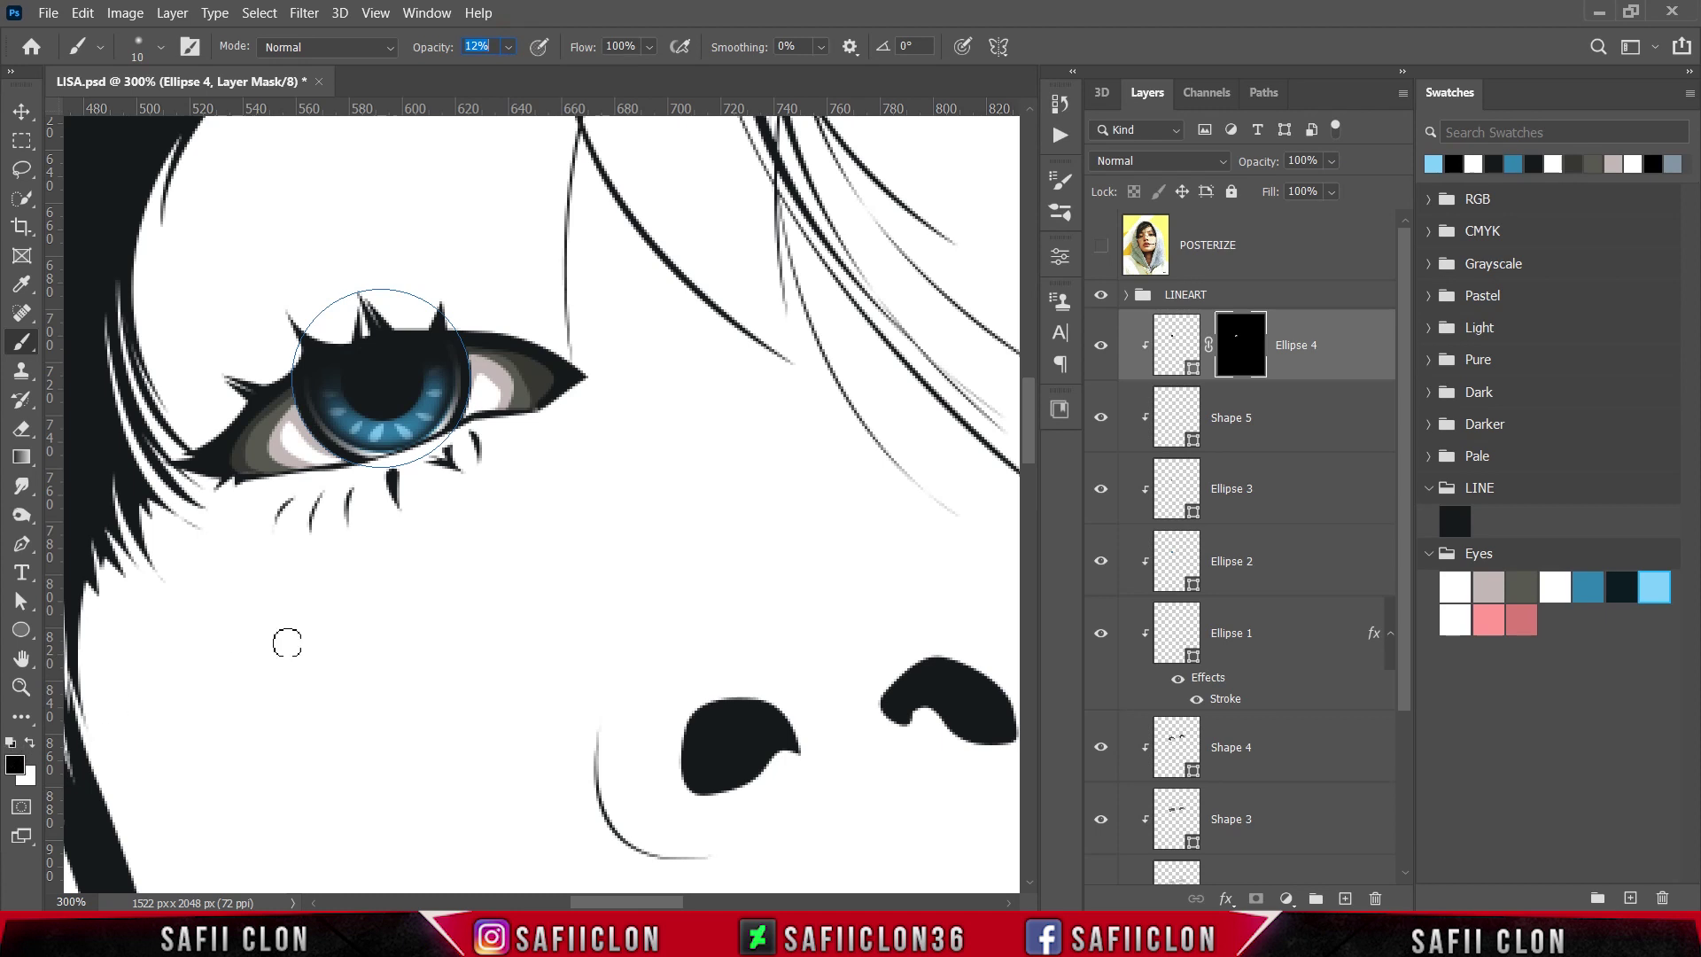
{"action": "left_click", "coordinate": [390, 432]}
{"action": "left_click_drag", "start_coordinate": [352, 428], "coordinate": [373, 430]}
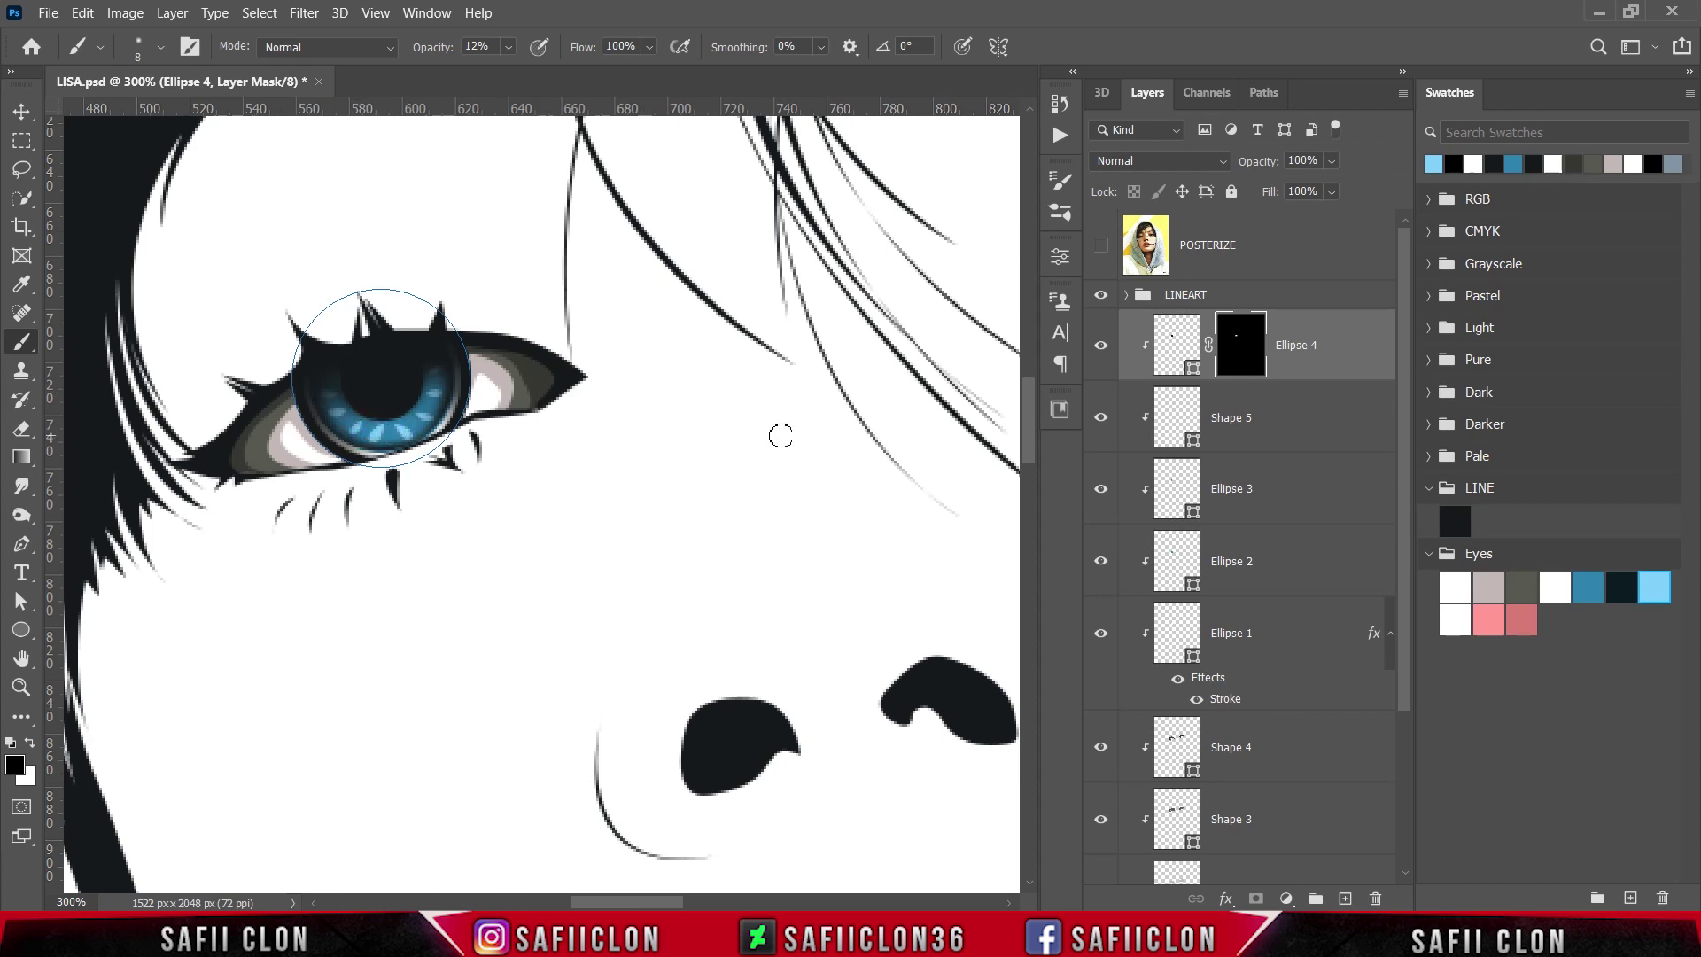
- Trace the pupil's light reflection, about 13 by 11 px, as a new Pen shape over the POSTERIZE reference, and hide the reference
{"action": "left_click", "coordinate": [1100, 248]}
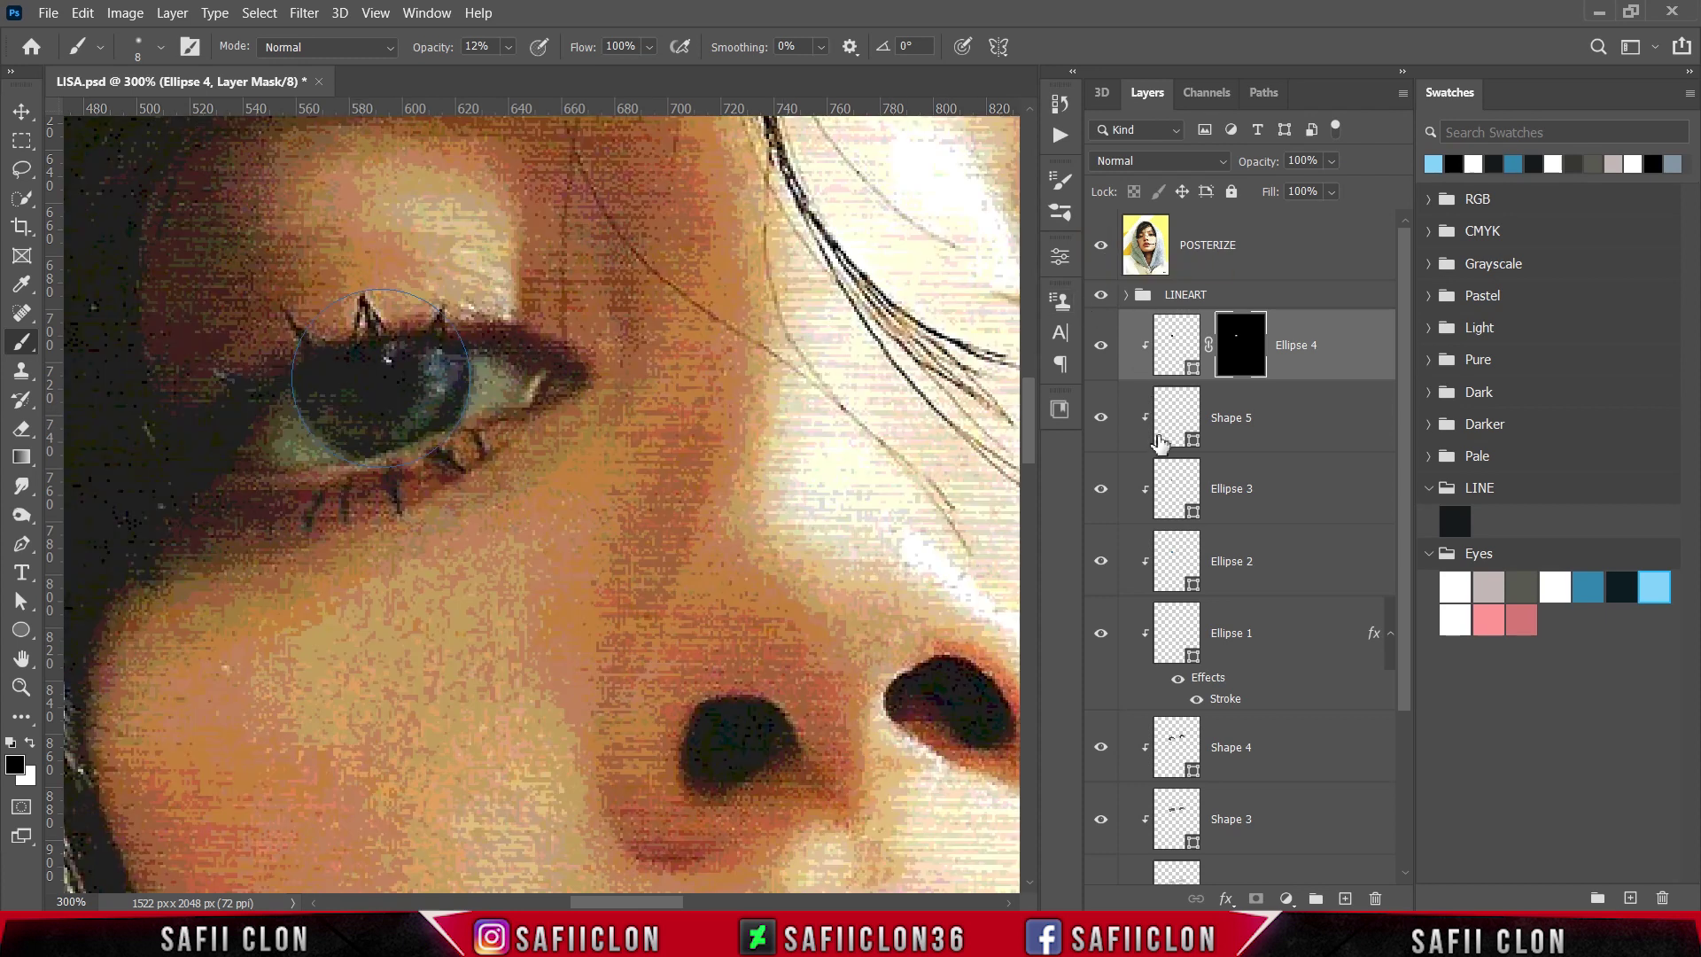
{"action": "left_click", "coordinate": [21, 548]}
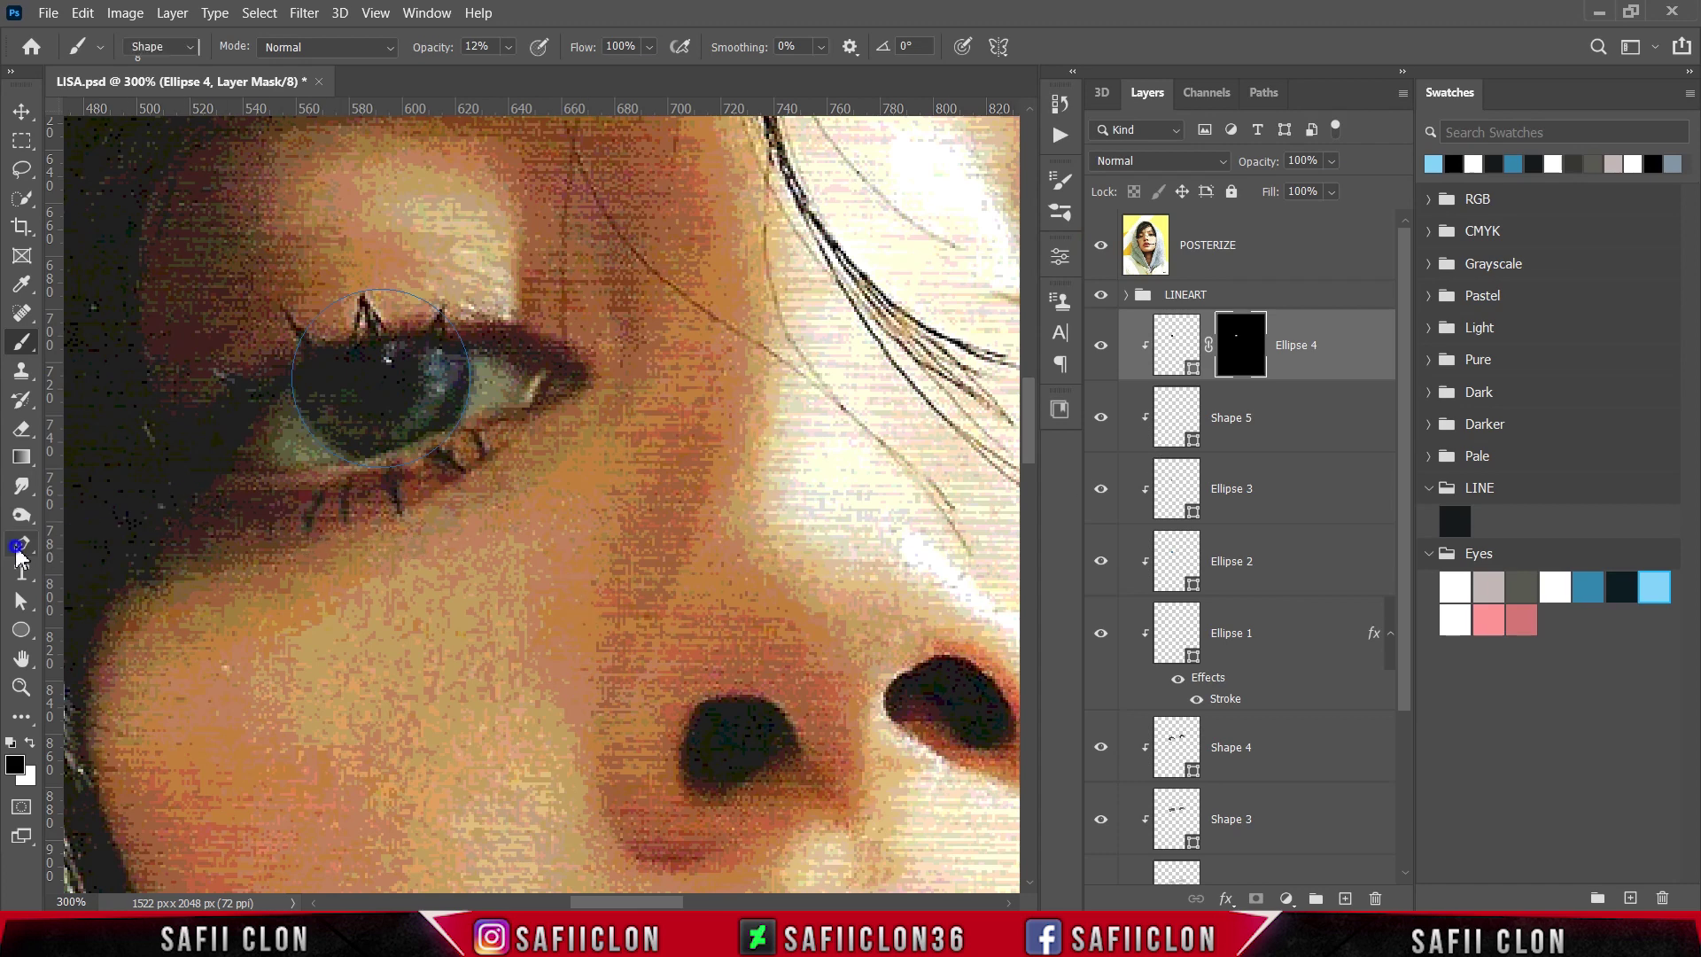
{"action": "left_click", "coordinate": [106, 544]}
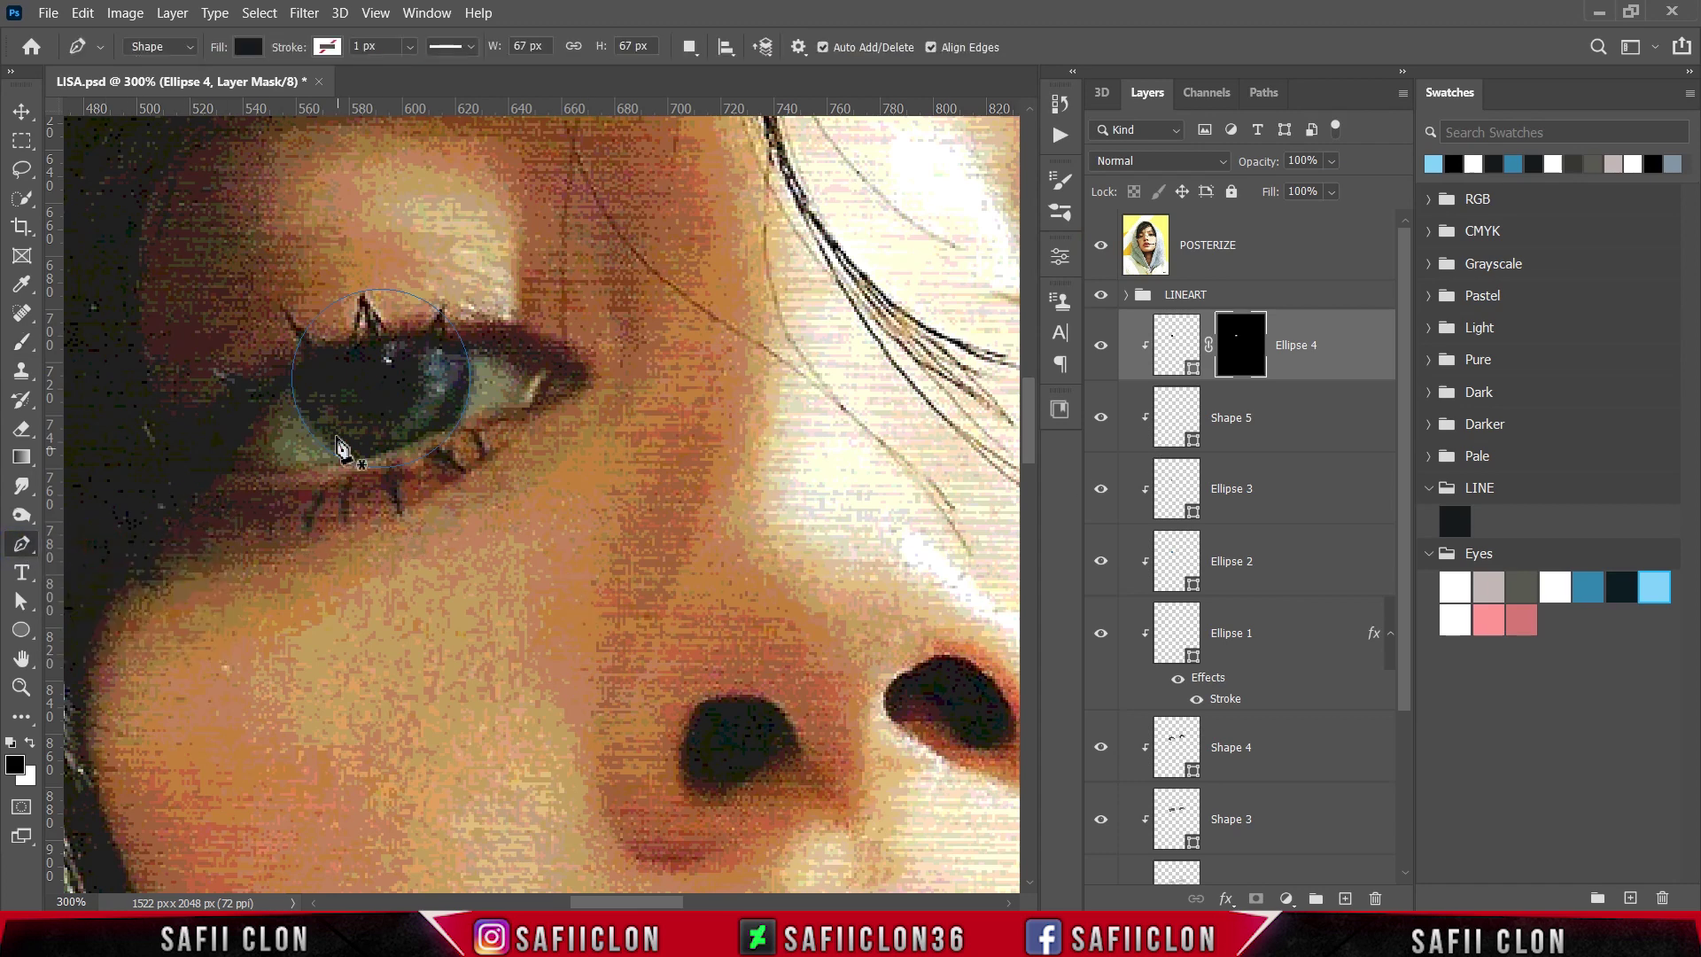
{"action": "left_click", "coordinate": [689, 47]}
{"action": "left_click", "coordinate": [708, 74]}
{"action": "left_click", "coordinate": [383, 344]}
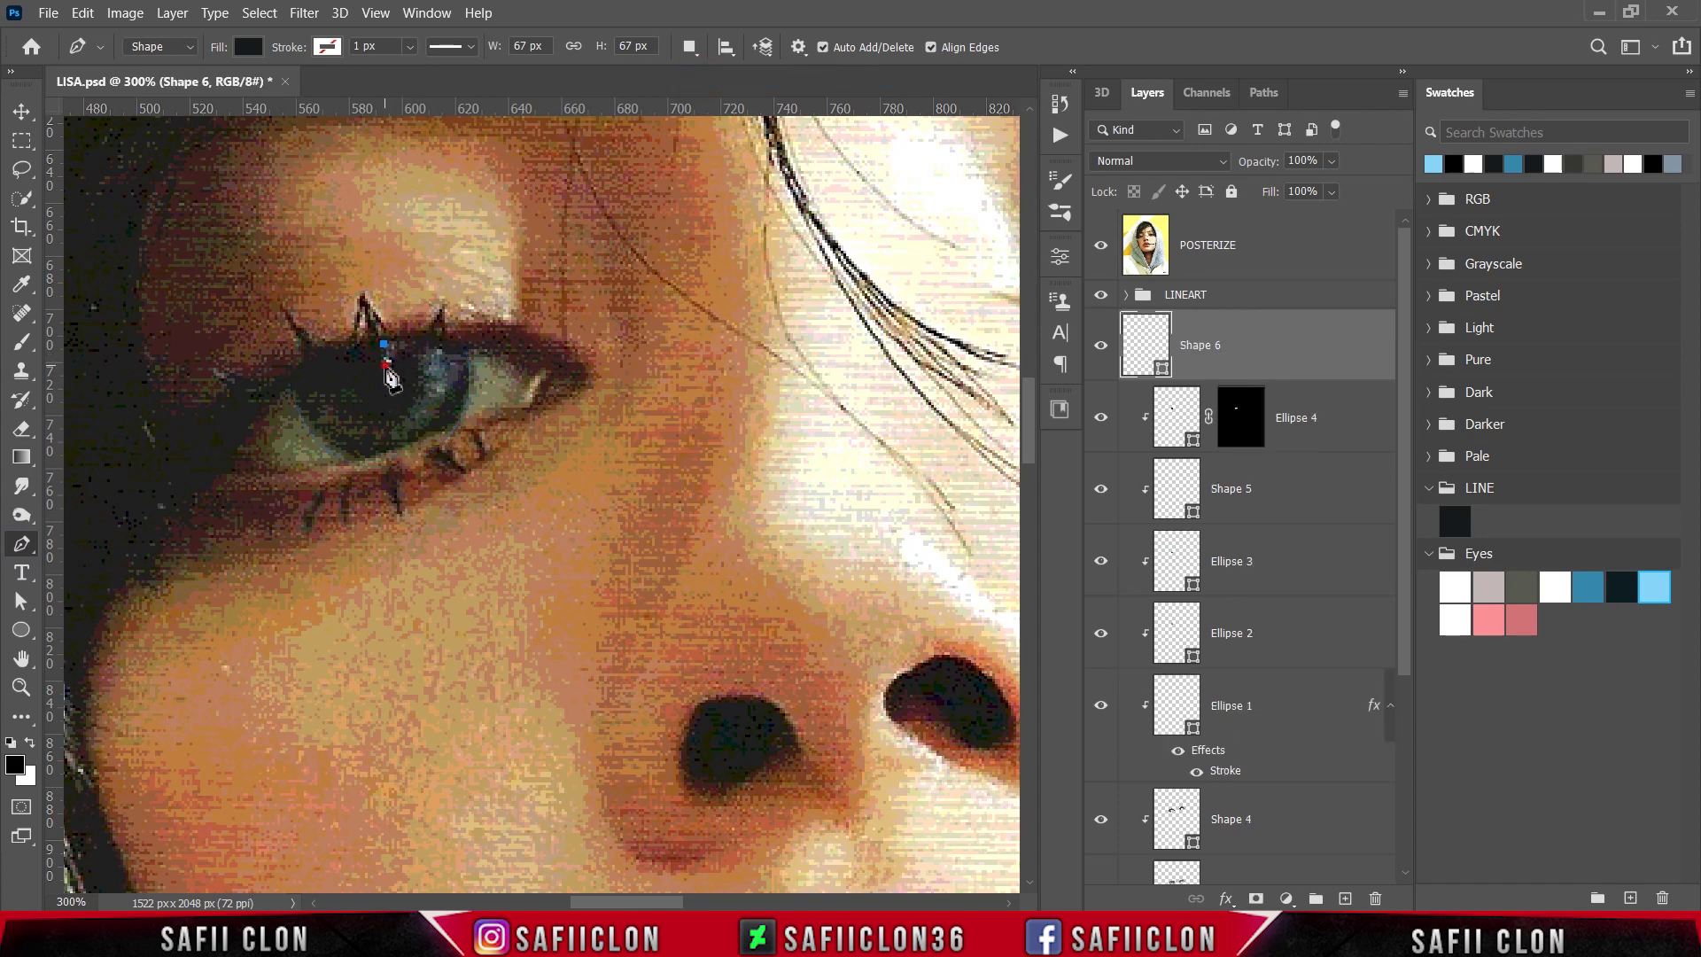
{"action": "mouse_move", "coordinate": [384, 365]}
{"action": "left_mouse_down"}
{"action": "mouse_move", "coordinate": [421, 344]}
{"action": "mouse_move", "coordinate": [363, 368]}
{"action": "left_mouse_up"}
{"action": "left_click", "coordinate": [1101, 249]}
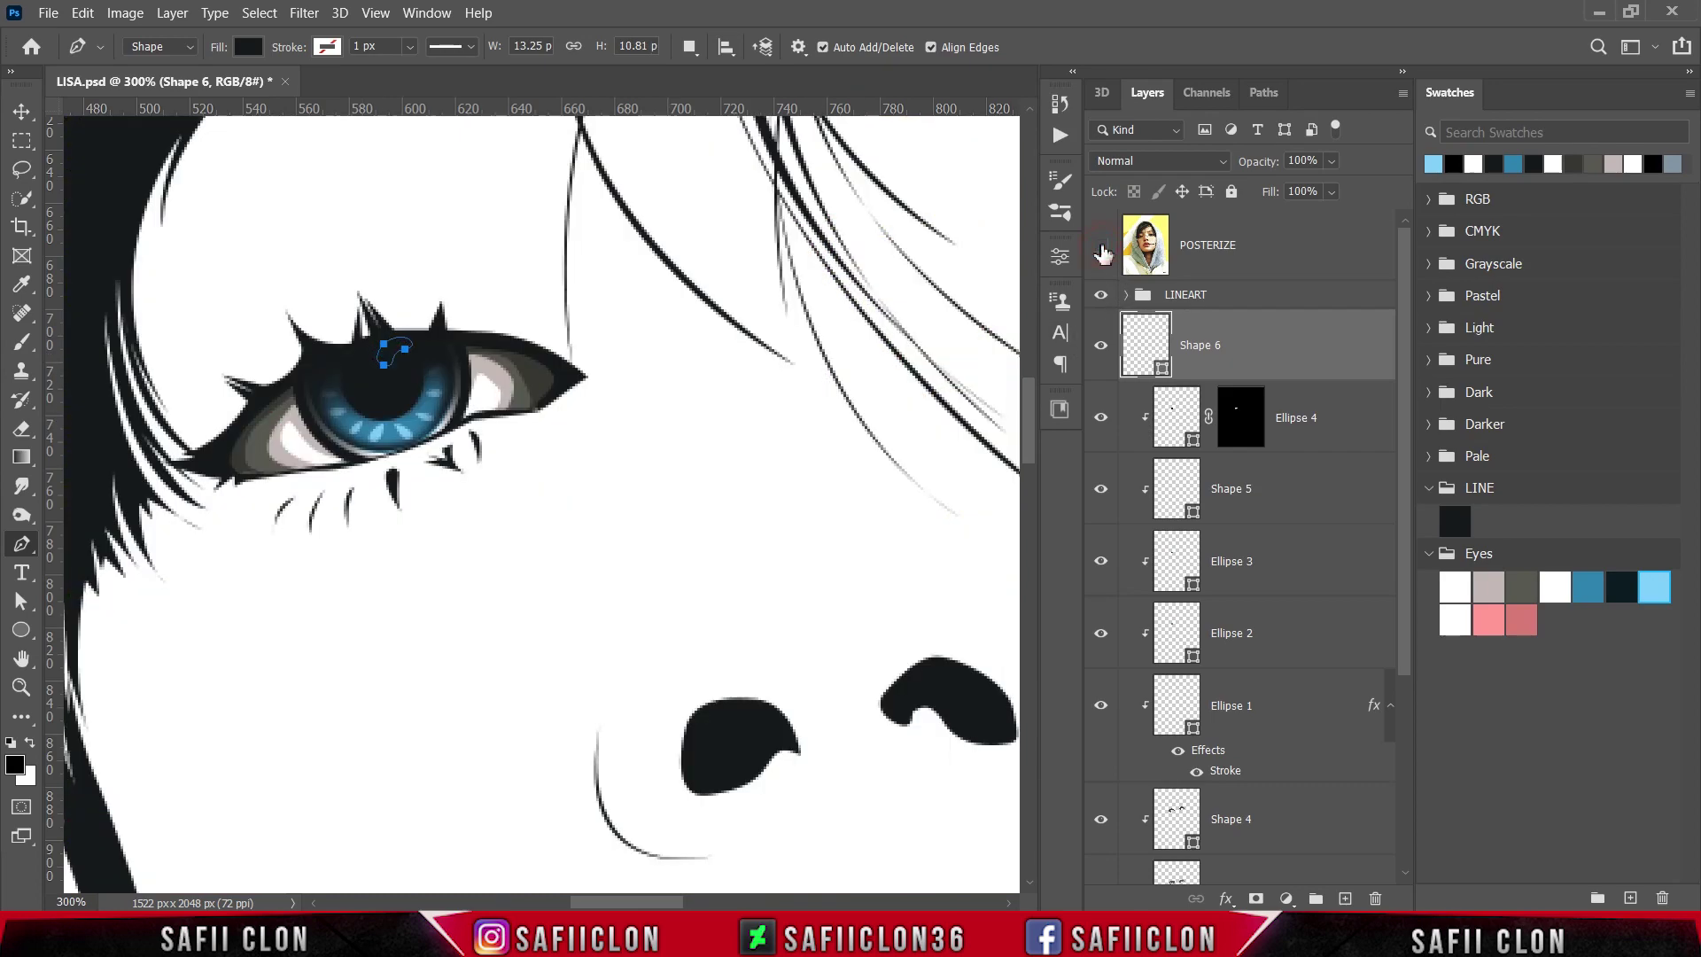
- Fill the Shape 6 reflection with the white Eyes swatch, ffffff, and clip it to the layers below
{"action": "double_click", "coordinate": [1161, 366]}
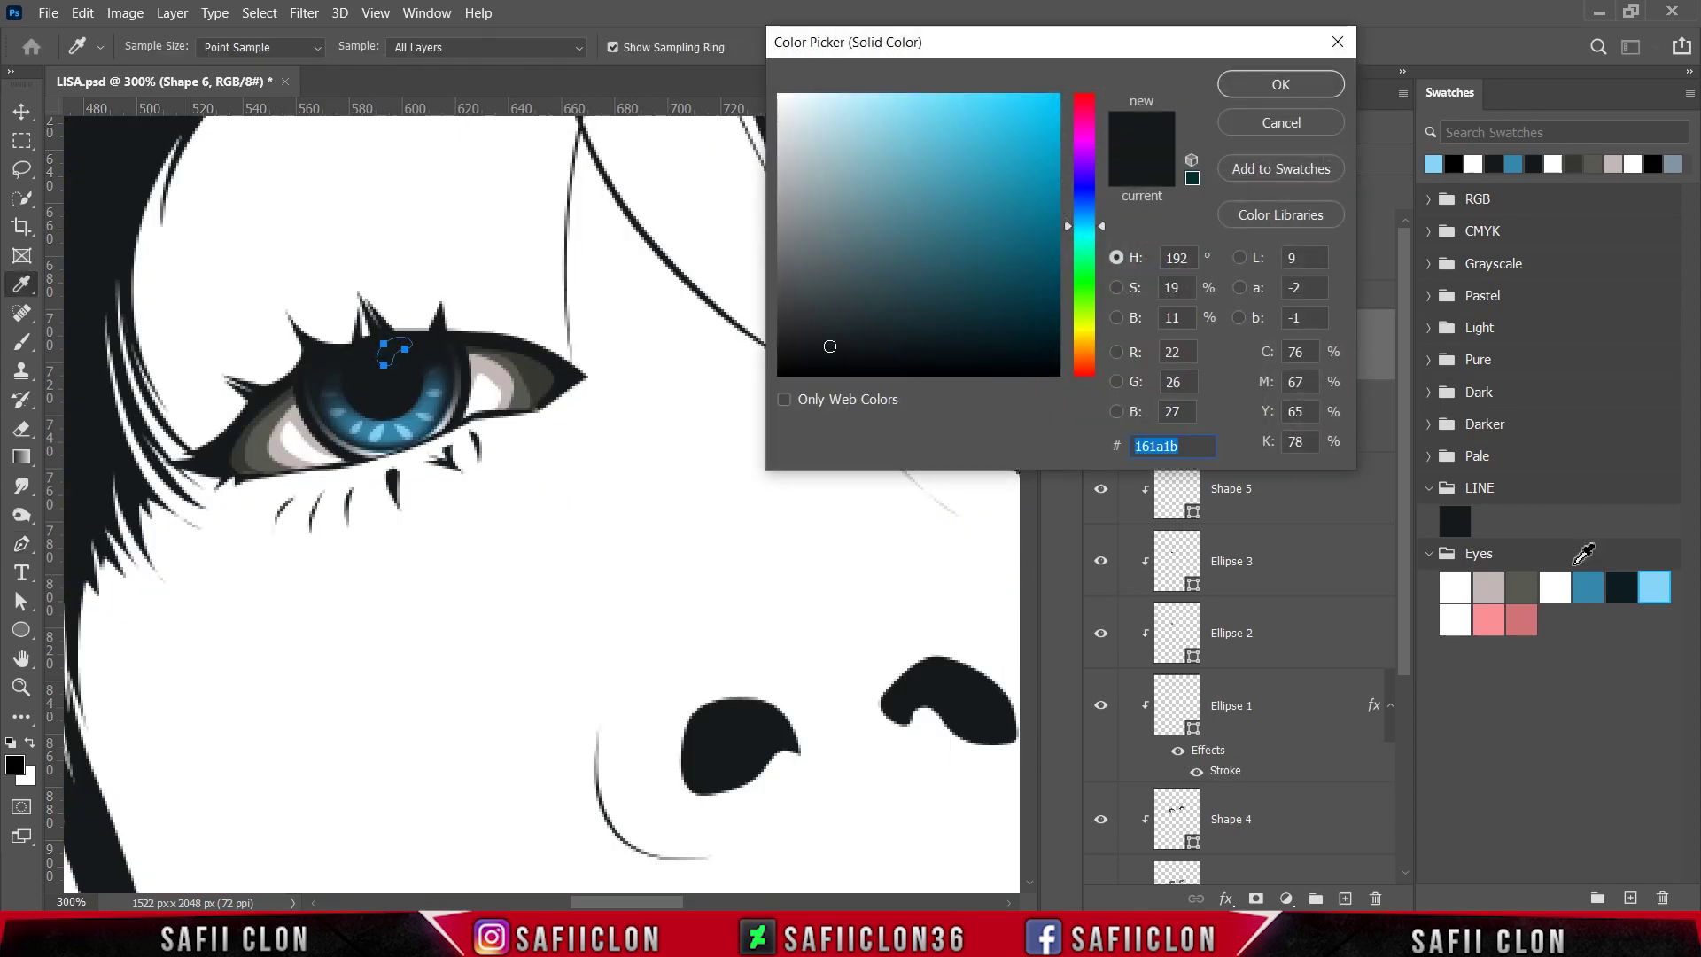
{"action": "left_click", "coordinate": [1457, 617]}
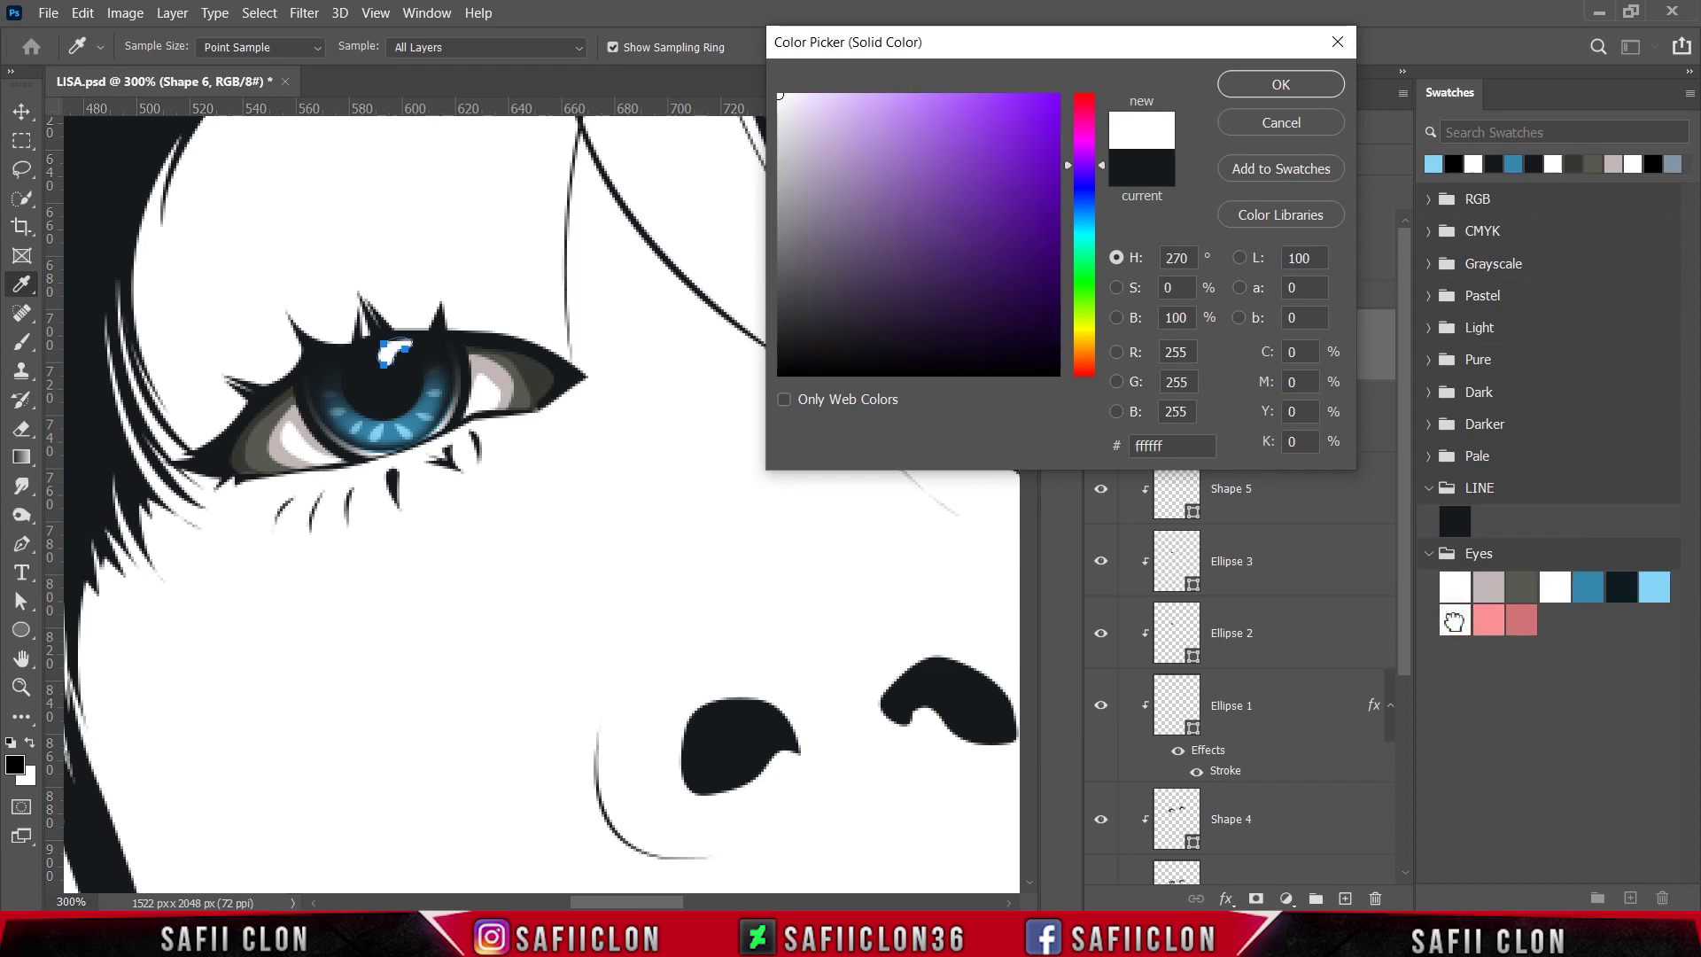
{"action": "left_click", "coordinate": [1263, 83]}
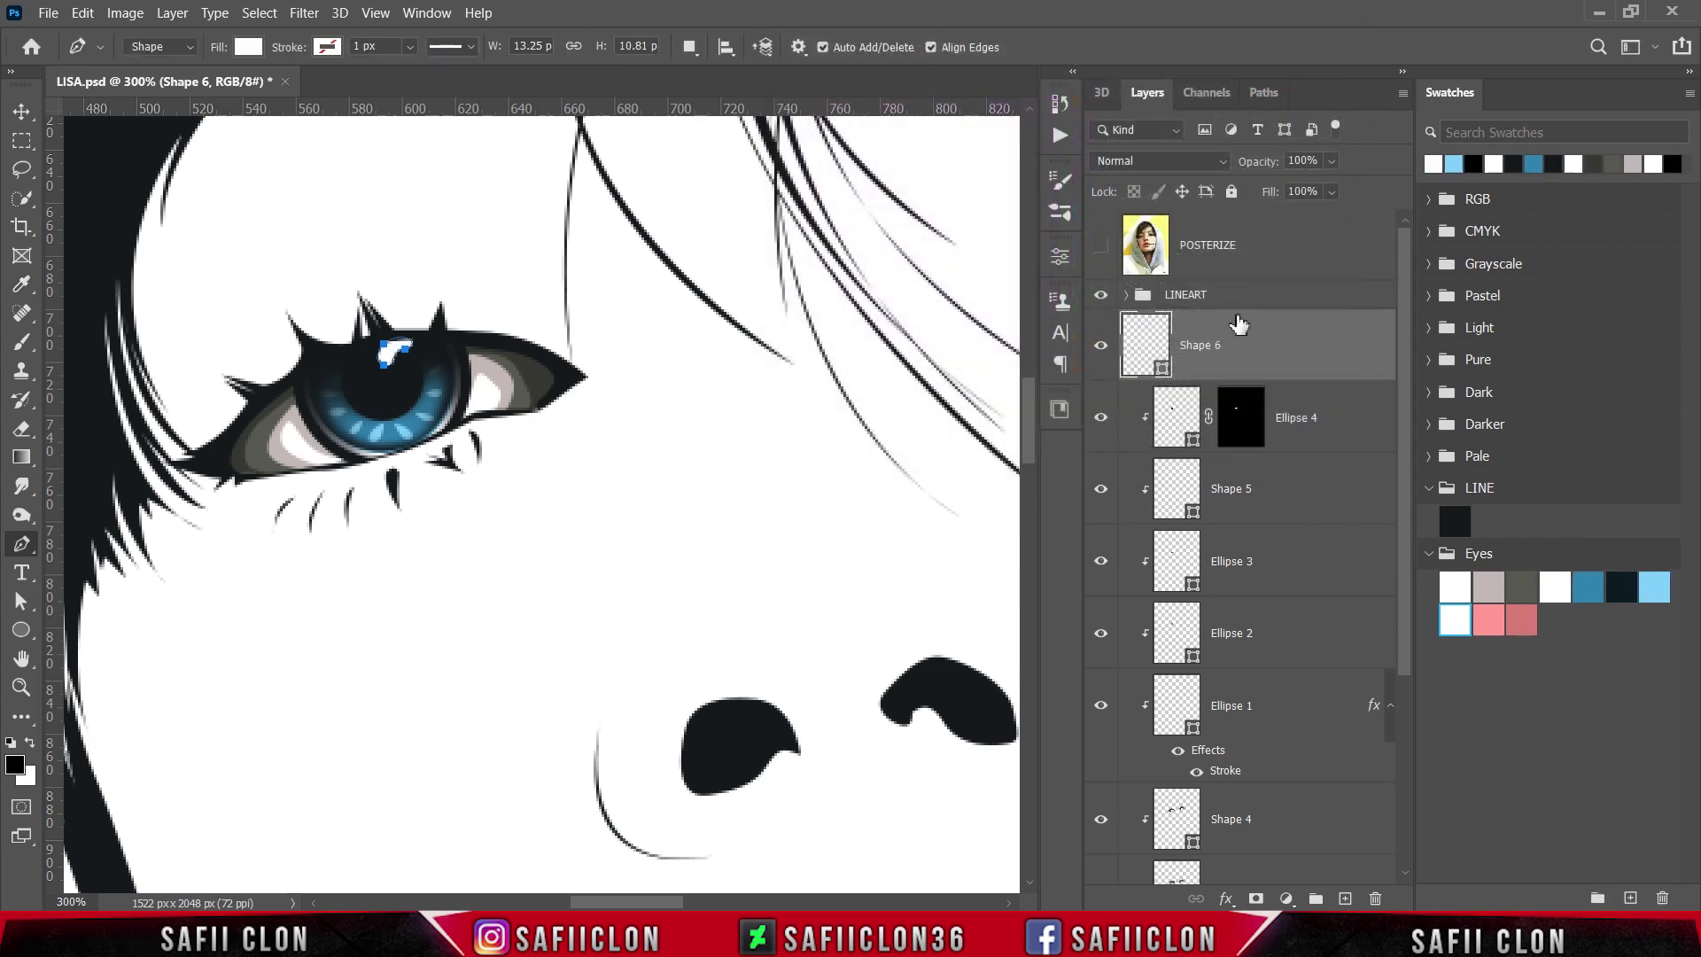
{"action": "right_click", "coordinate": [1251, 341]}
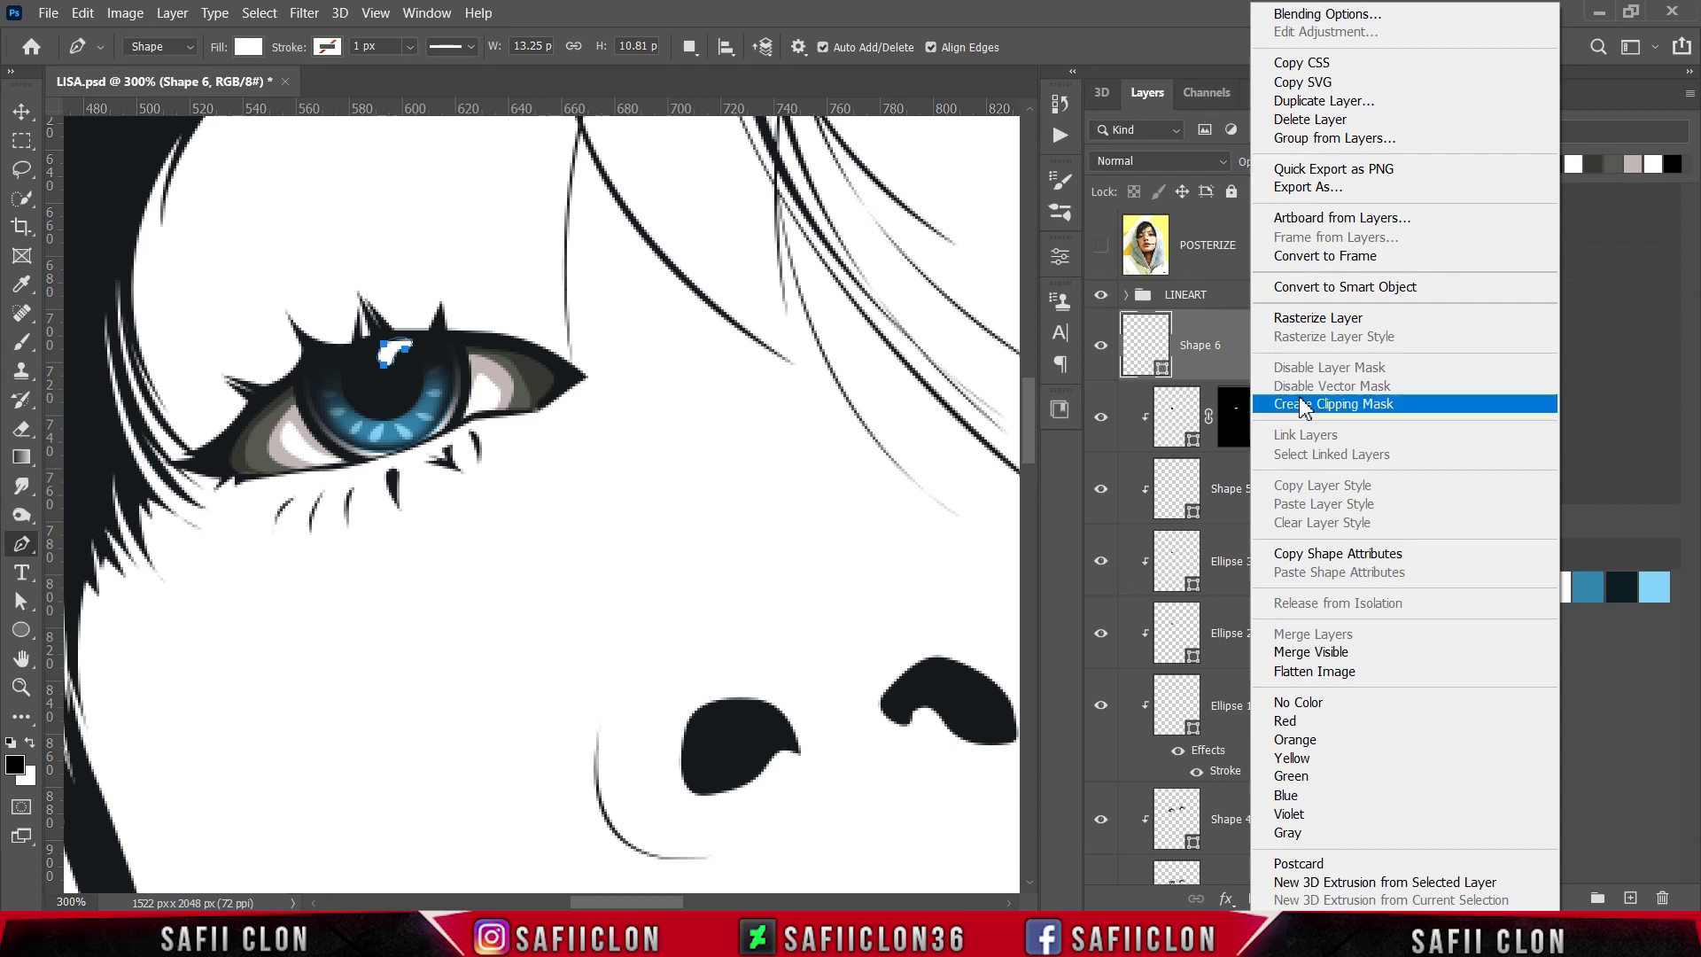
{"action": "left_click", "coordinate": [1307, 406]}
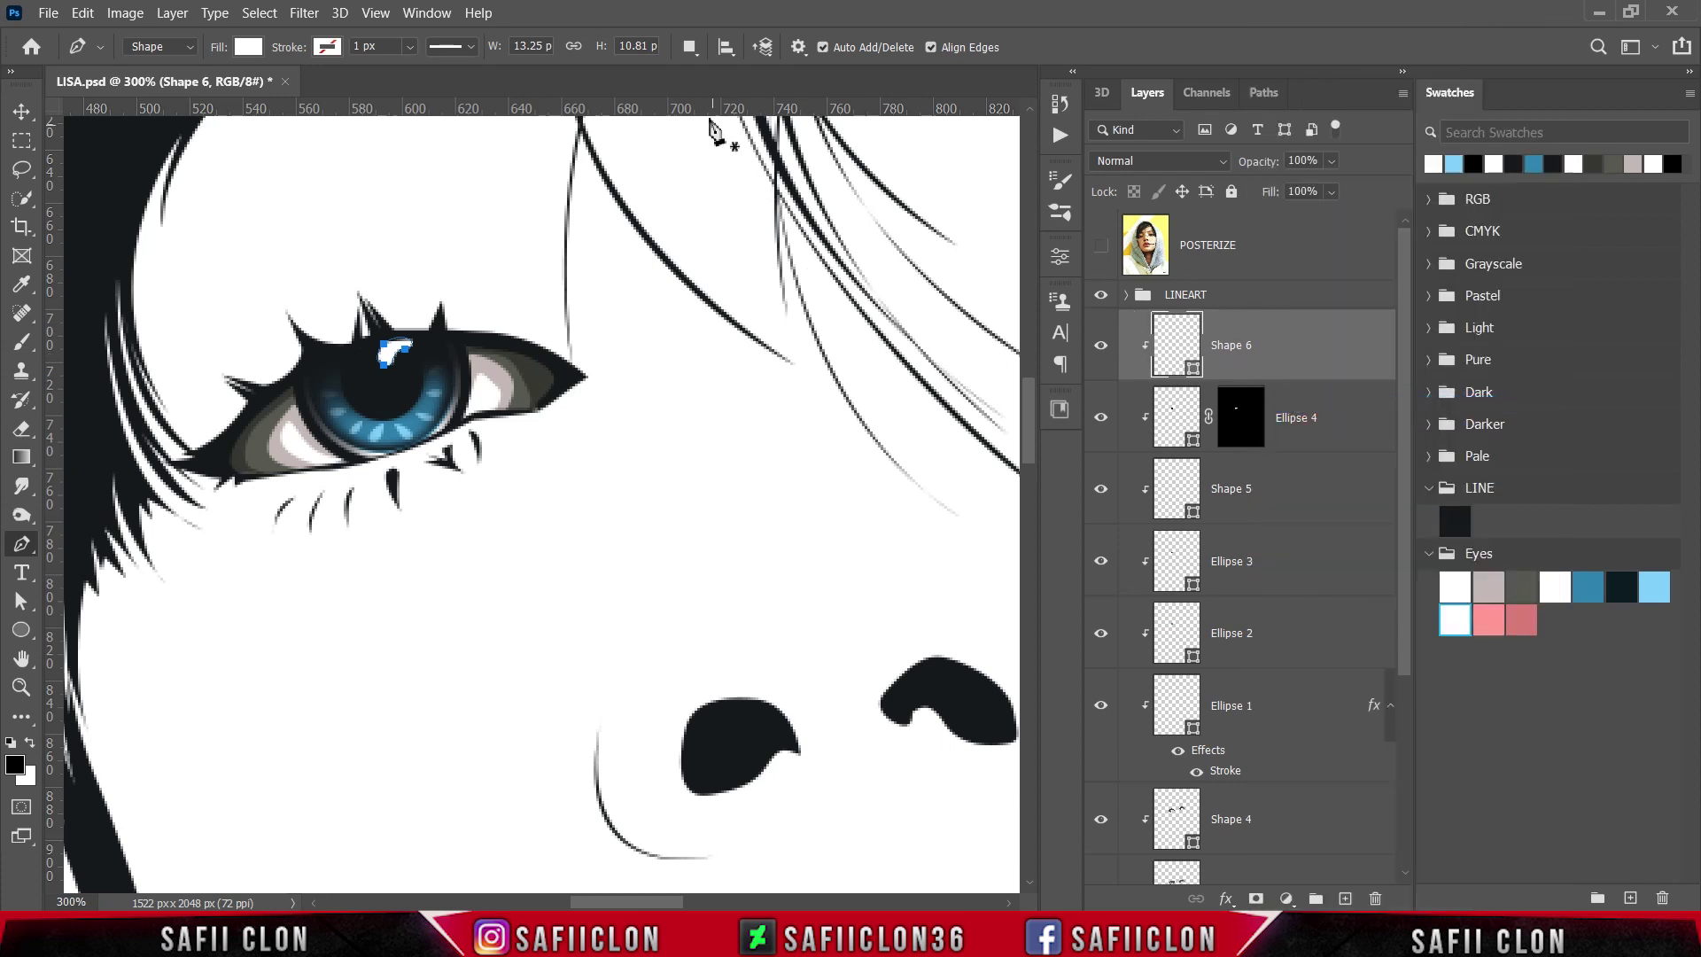
- Trace a small and a longer light reflection on the iris's right side over the POSTERIZE reference, combined into Shape 6, and hide the reference
{"action": "left_click", "coordinate": [689, 47]}
{"action": "left_click", "coordinate": [717, 95]}
{"action": "left_click", "coordinate": [1101, 245]}
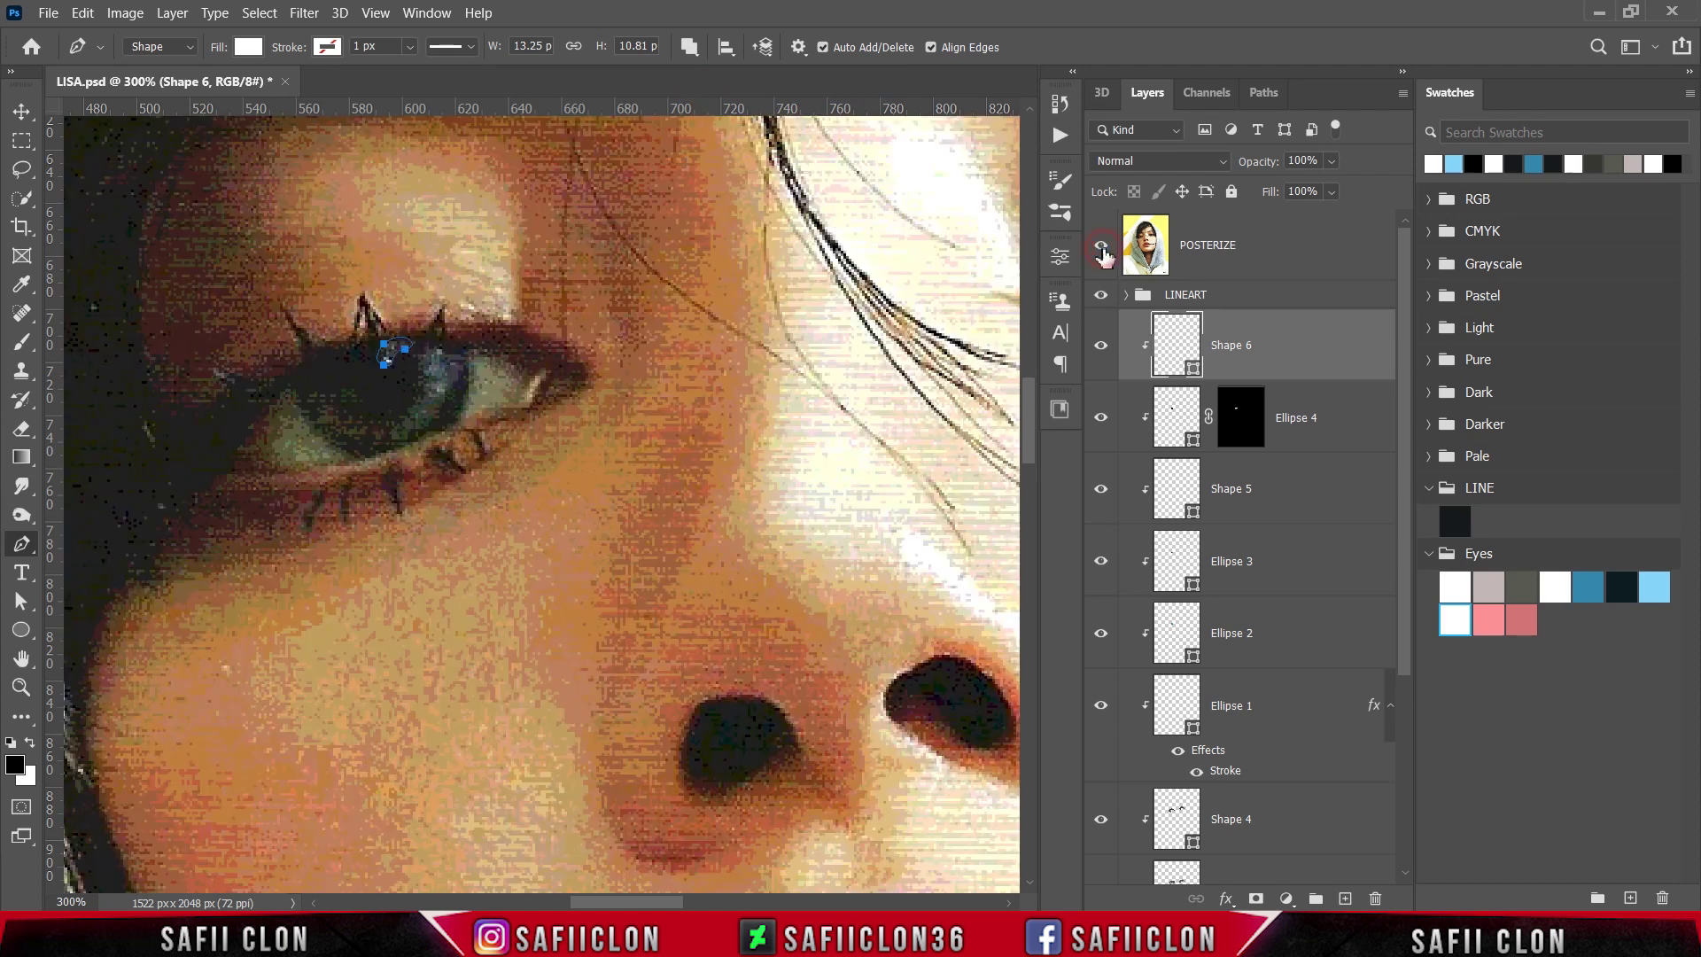
{"action": "left_click", "coordinate": [438, 358]}
{"action": "left_click", "coordinate": [434, 367]}
{"action": "left_click", "coordinate": [445, 373]}
{"action": "left_click_drag", "start_coordinate": [439, 406], "coordinate": [436, 381]}
{"action": "left_click", "coordinate": [434, 368]}
{"action": "left_click", "coordinate": [1101, 245]}
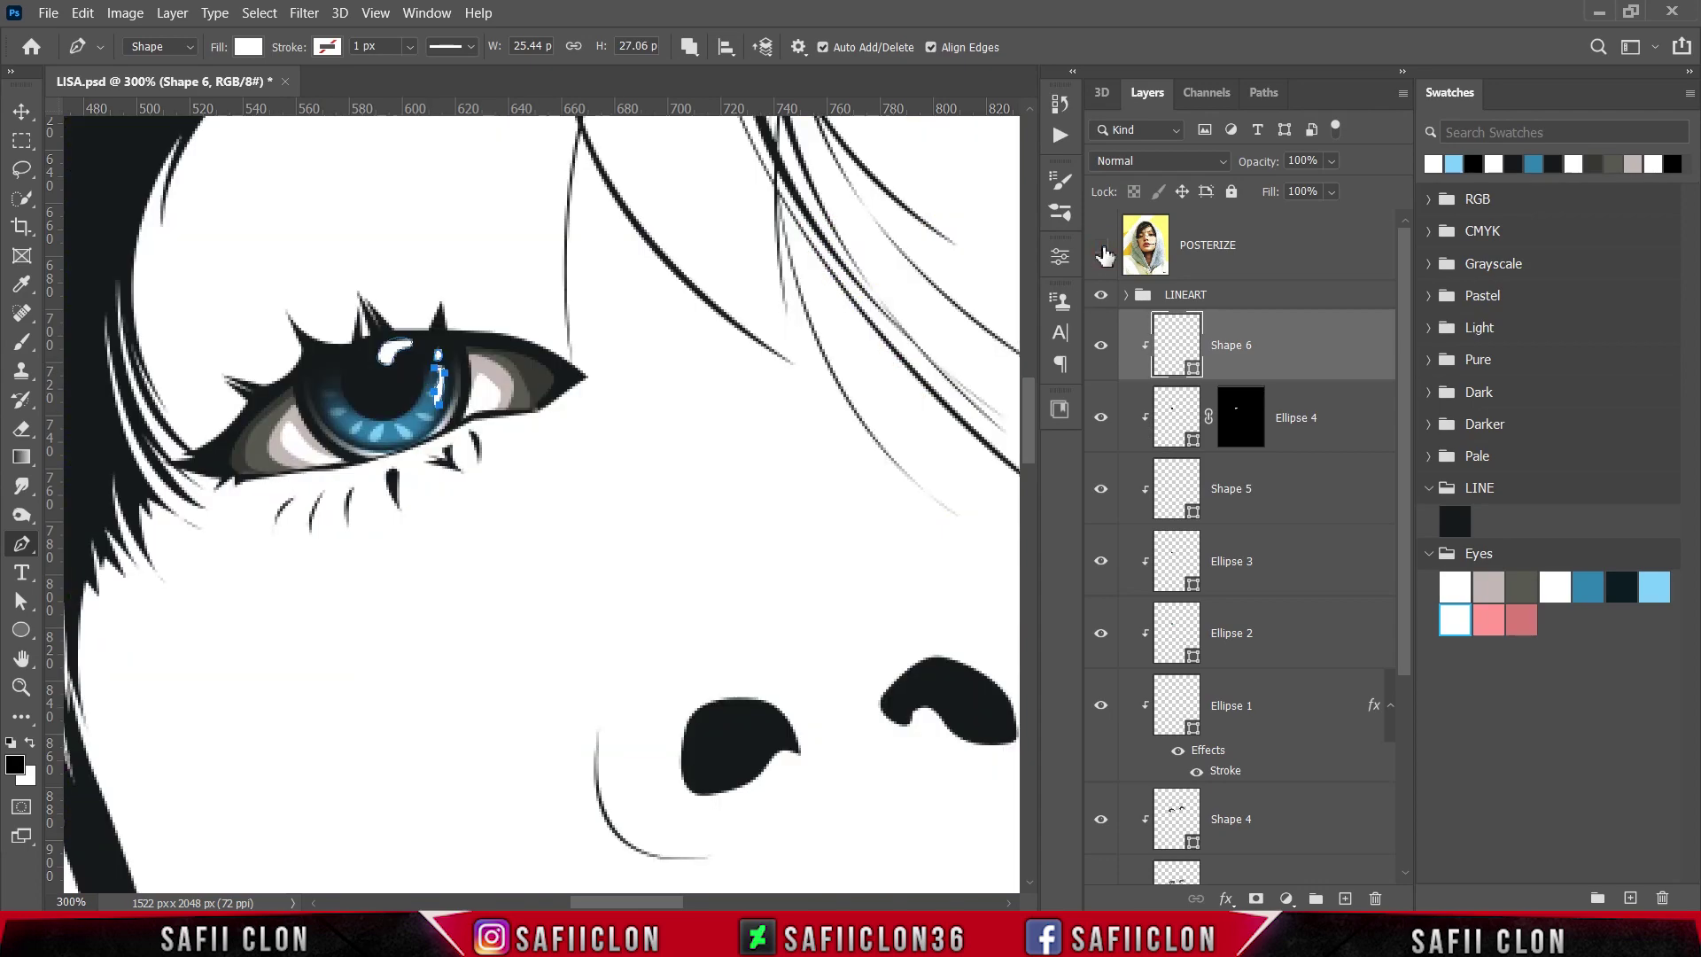
- Add a small white reflection left of the pupil's main highlight to Shape 6 and check the eye without its path outlines
{"action": "left_click", "coordinate": [1100, 245]}
{"action": "left_click", "coordinate": [1101, 245]}
{"action": "left_click", "coordinate": [365, 363]}
{"action": "left_click_drag", "start_coordinate": [365, 375], "coordinate": [370, 378]}
{"action": "left_click", "coordinate": [365, 363]}
{"action": "left_click", "coordinate": [620, 446], "text": "ctrl"}
{"action": "key", "text": "ctrl+minus"}
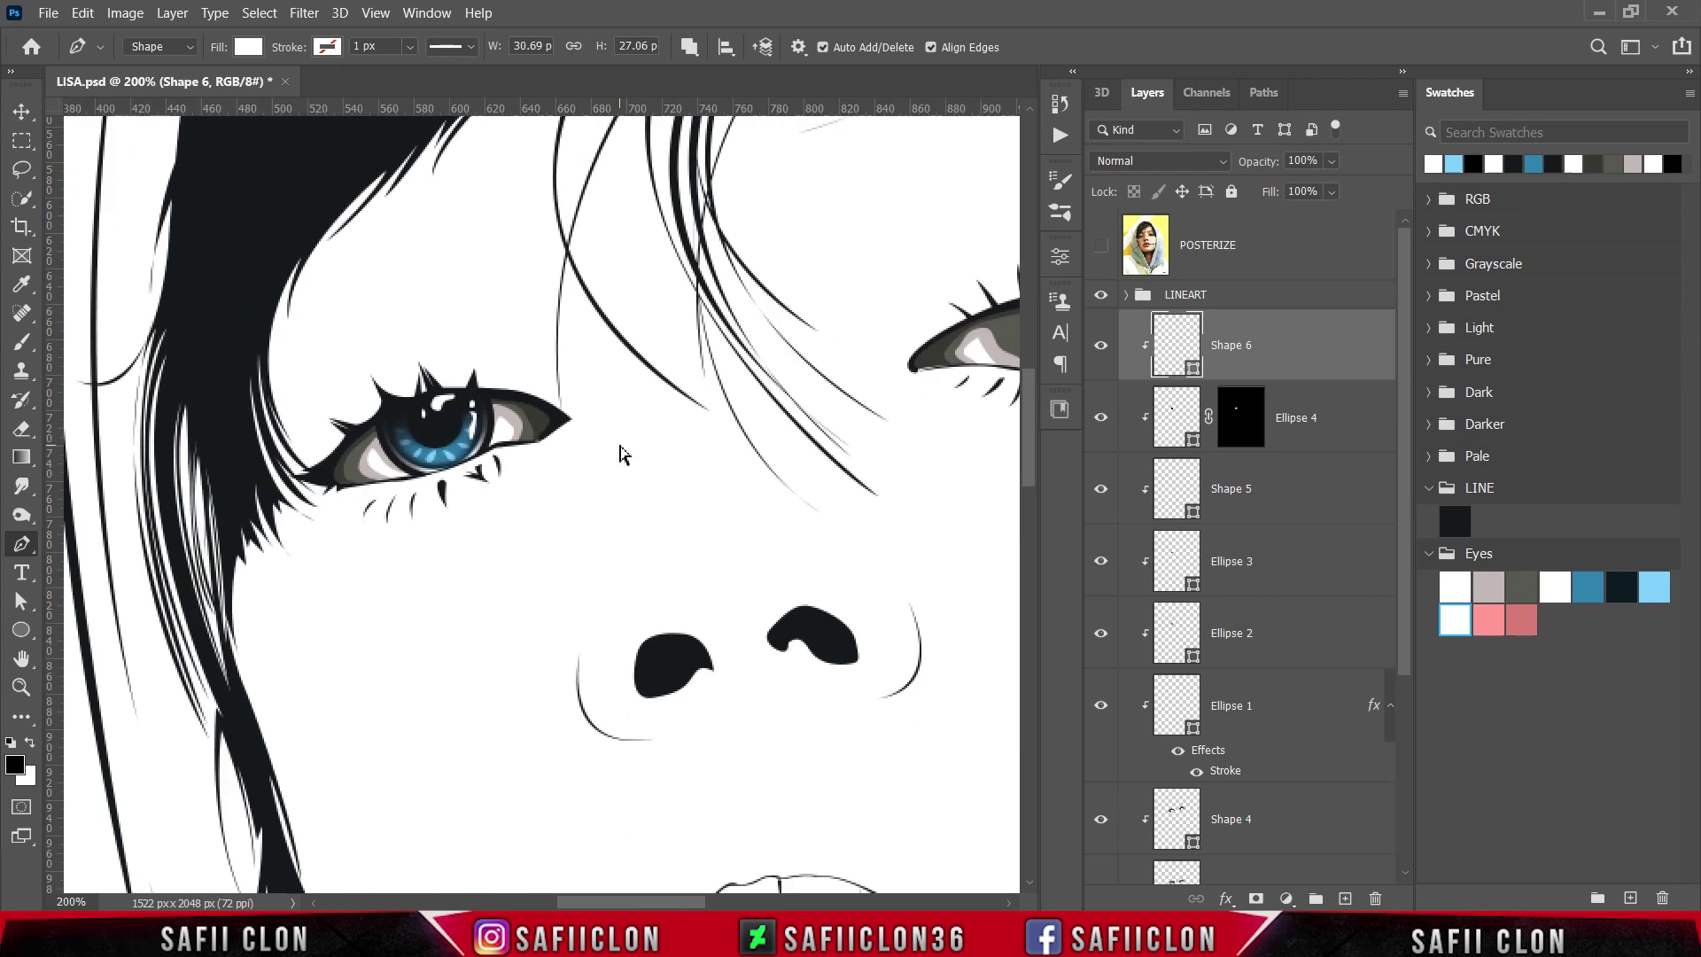
{"action": "key", "text": "ctrl+minus"}
{"action": "key", "text": "ctrl+plus"}
{"action": "key", "text": "ctrl+plus"}
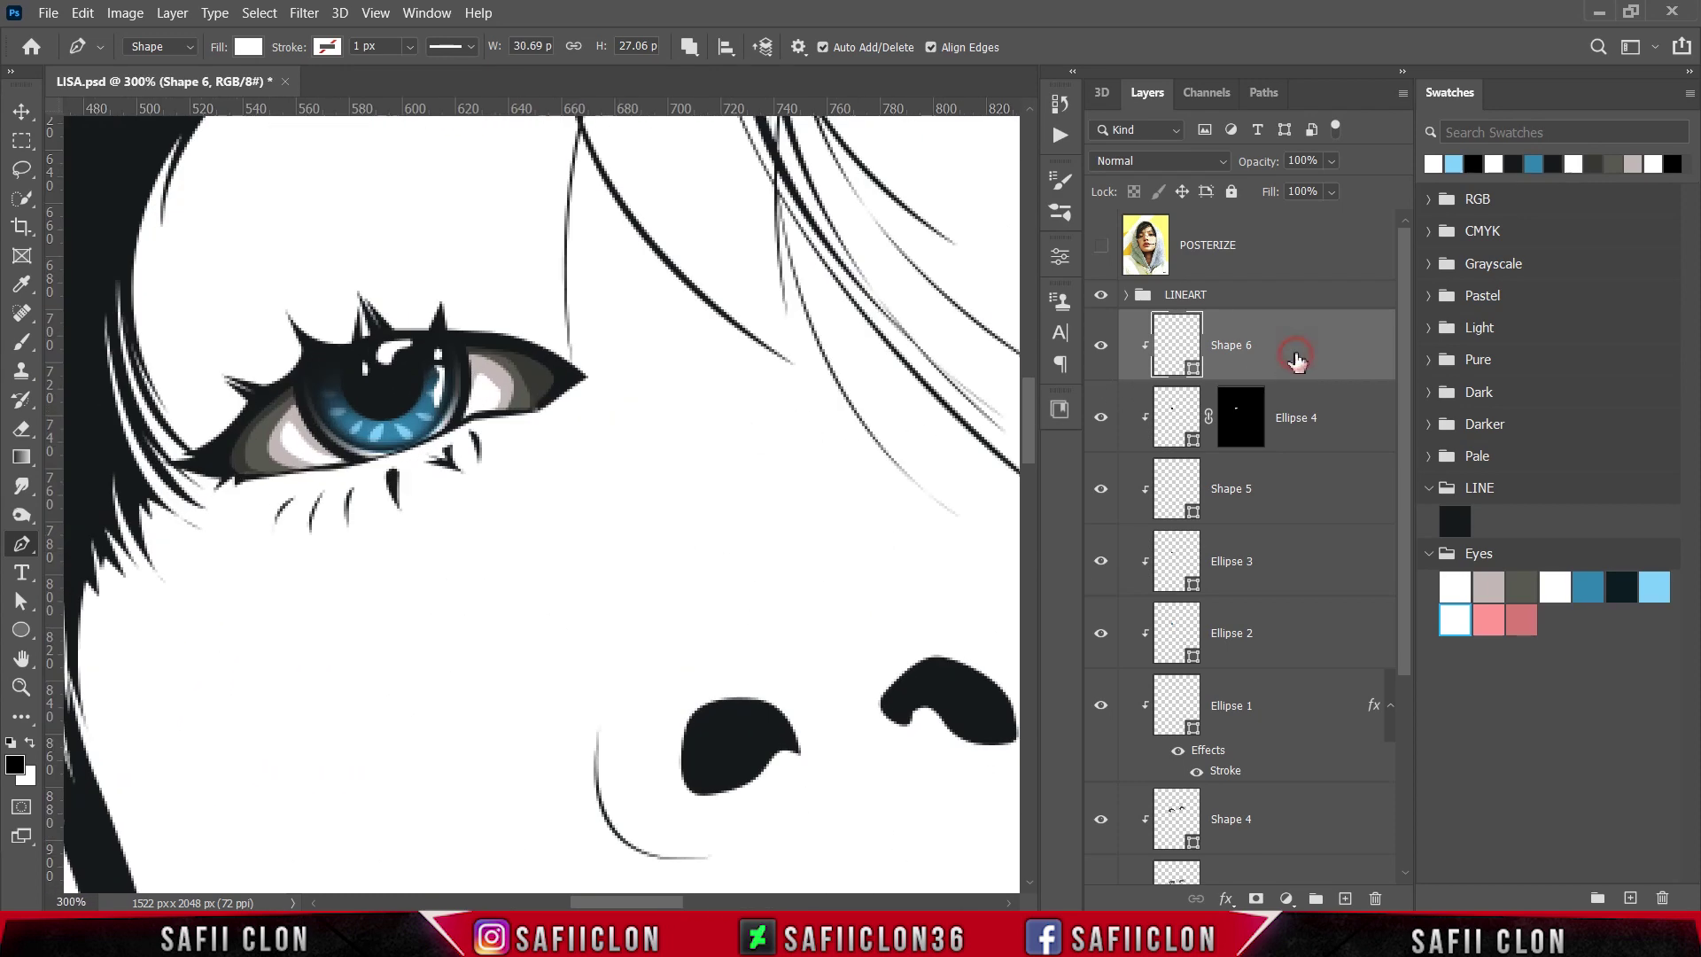
- Add a layer mask to Shape 6 and set up a 39 px Soft Round brush at 17% opacity
{"action": "left_click", "coordinate": [1256, 898]}
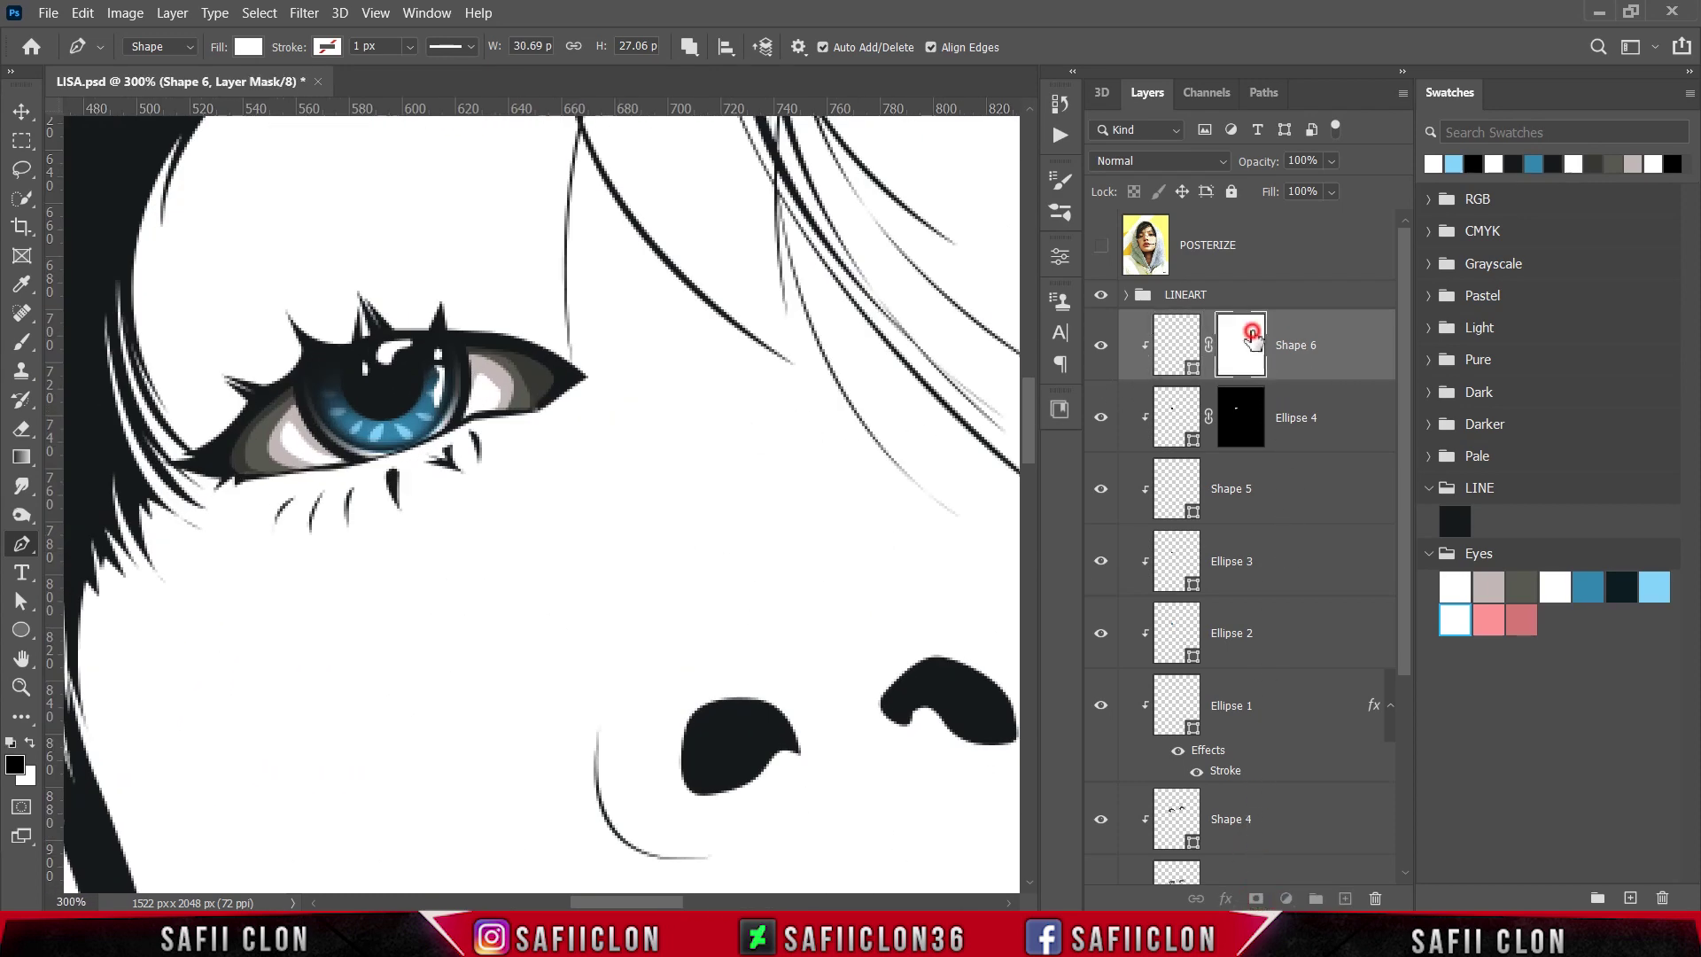
{"action": "right_click", "coordinate": [23, 344]}
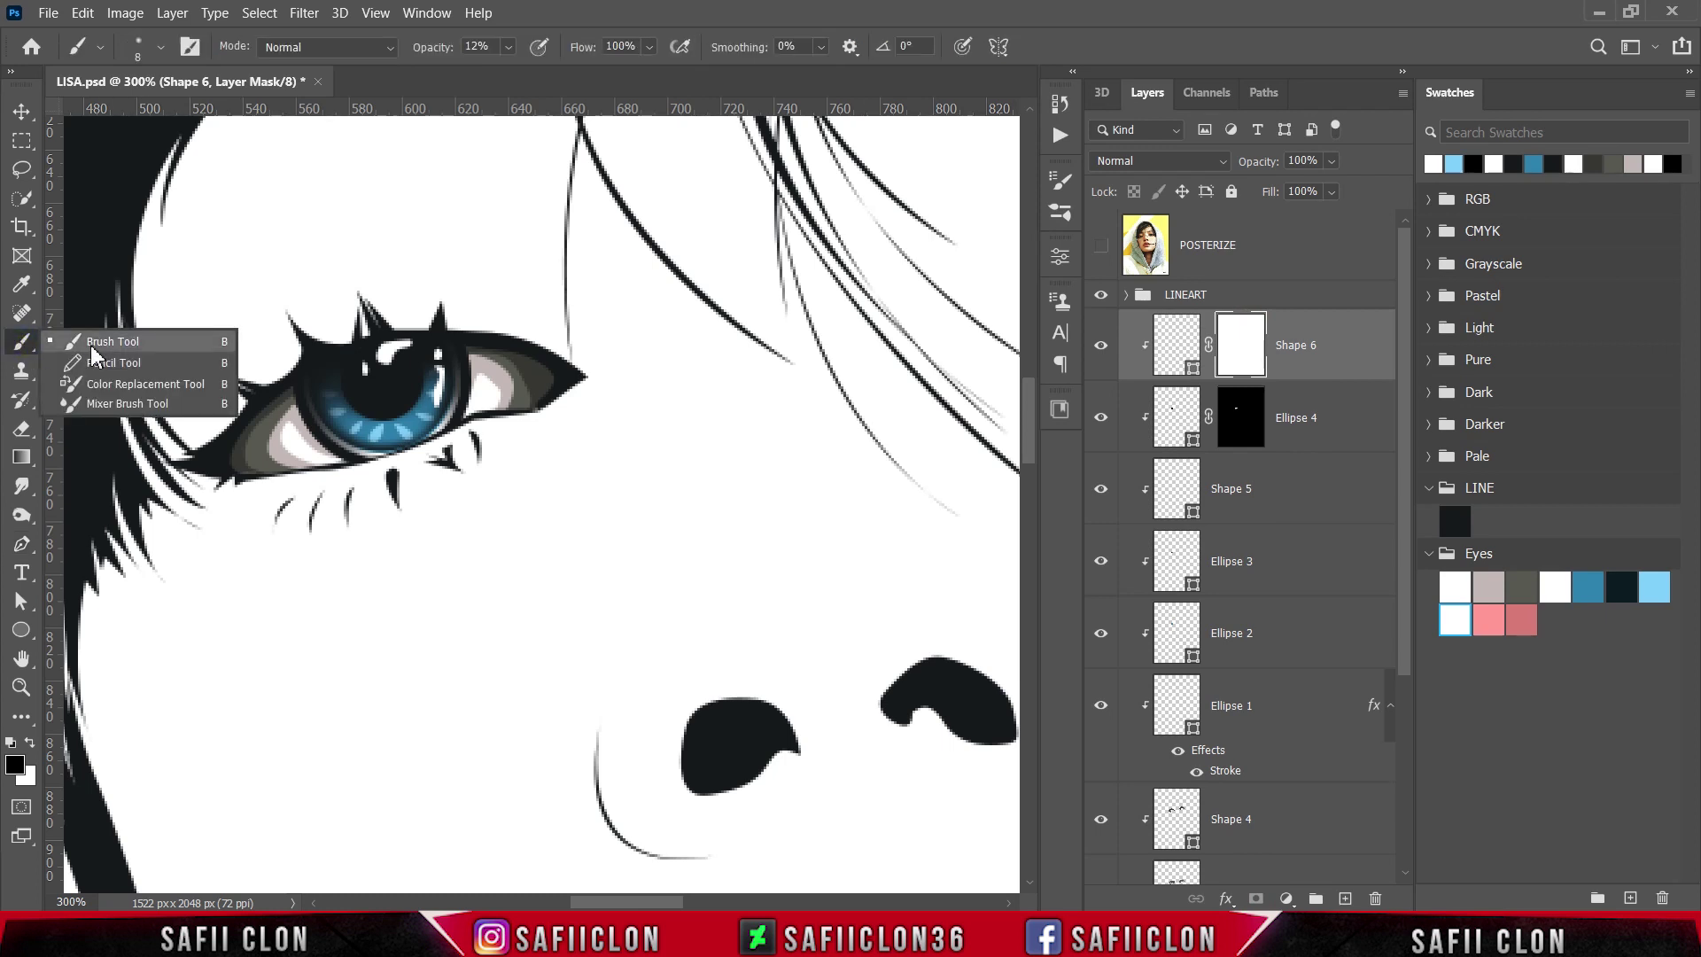
{"action": "left_click", "coordinate": [89, 343]}
{"action": "left_click", "coordinate": [160, 46]}
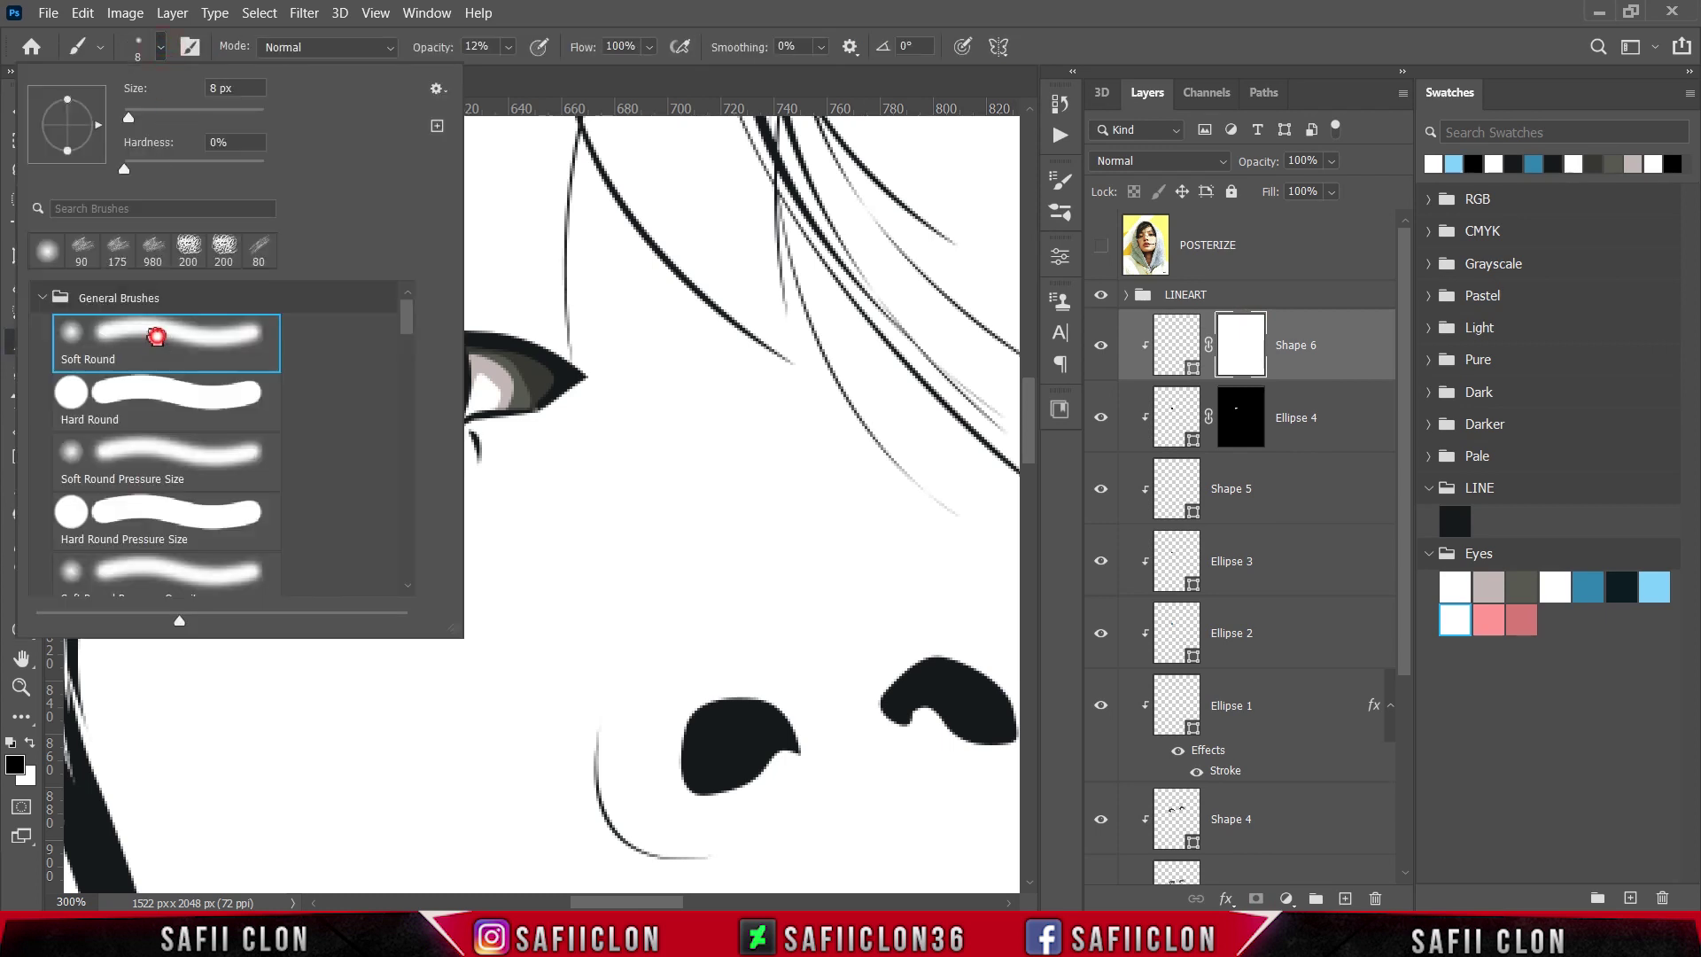
{"action": "left_click", "coordinate": [157, 335]}
{"action": "left_click_drag", "start_coordinate": [129, 117], "coordinate": [153, 120]}
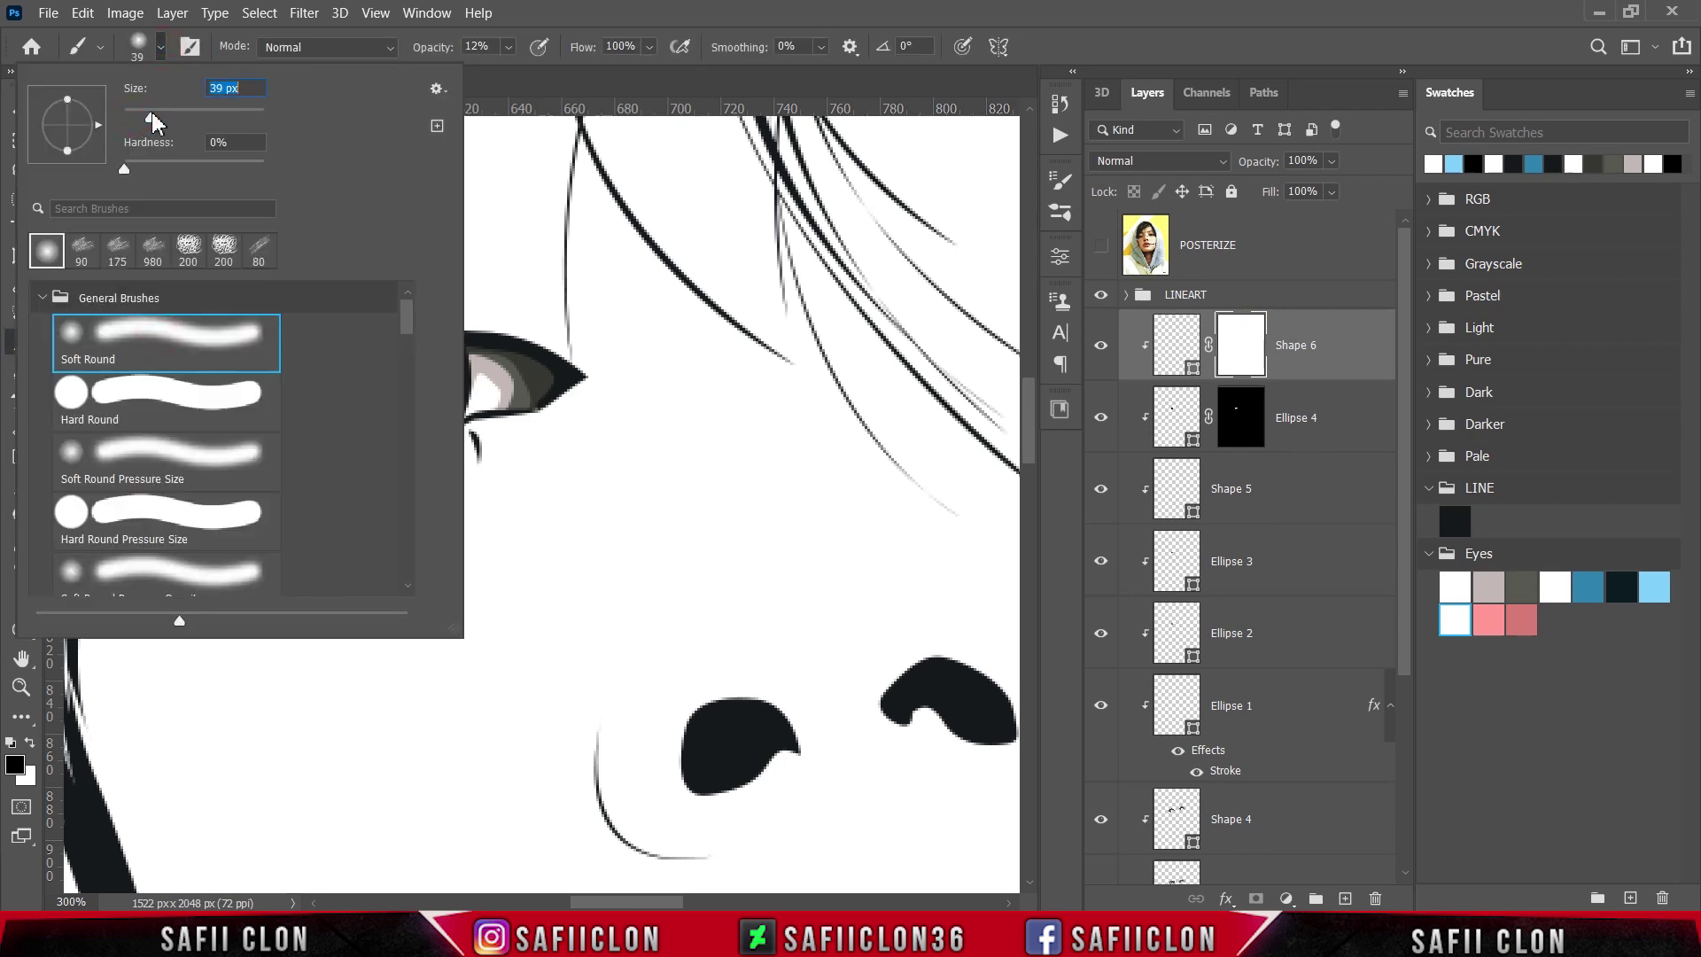
{"action": "left_click", "coordinate": [161, 47]}
{"action": "left_click", "coordinate": [508, 47]}
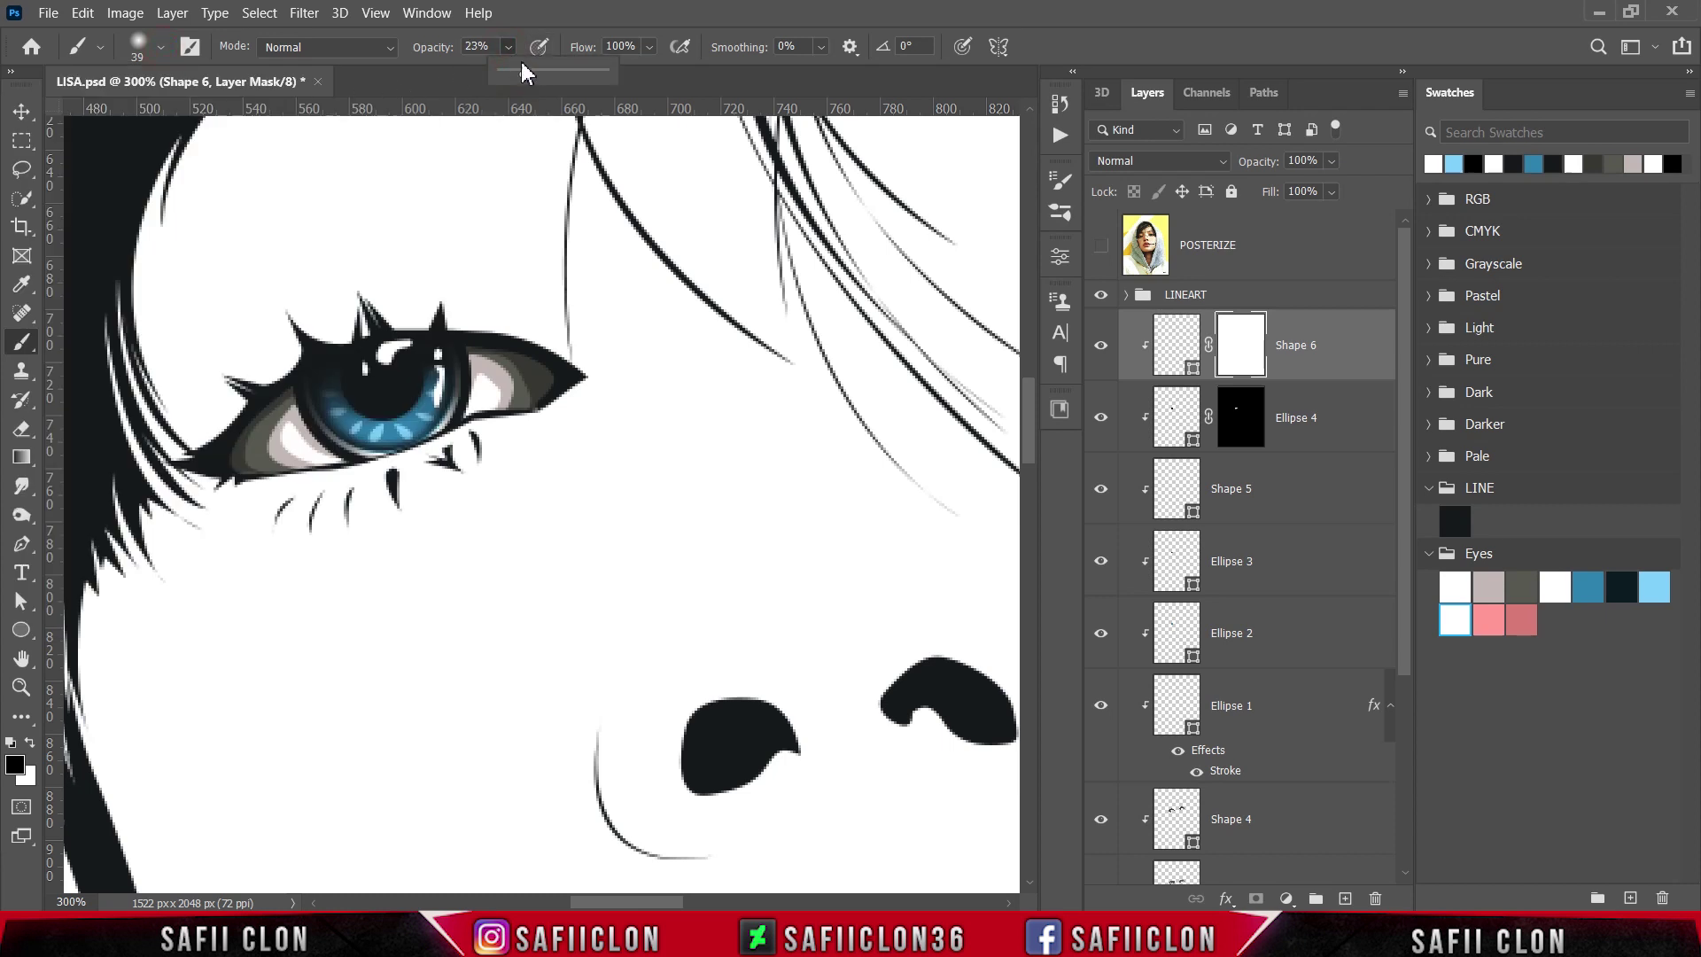
{"action": "left_click_drag", "start_coordinate": [523, 70], "coordinate": [519, 71]}
{"action": "left_click", "coordinate": [508, 51]}
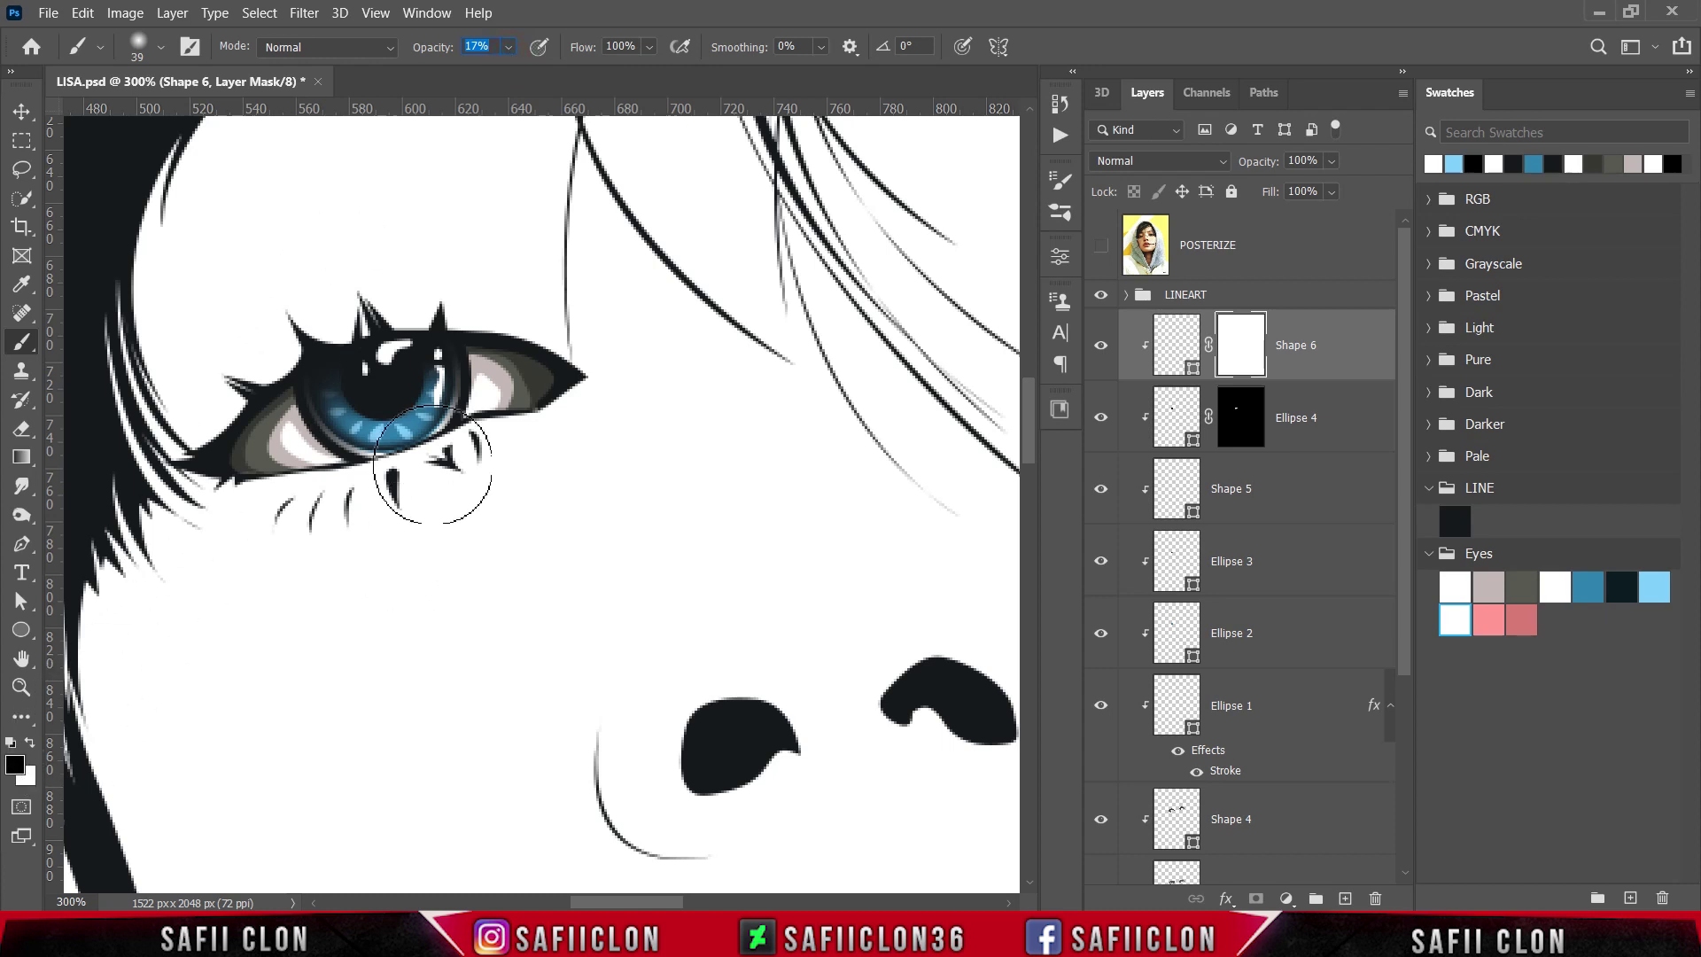
- Reduce the brush to 25 px and paint black on the Shape 6 mask over the upper ends of the reflections
{"action": "left_click", "coordinate": [476, 294]}
{"action": "key", "text": "bracketleft"}
{"action": "key", "text": "bracketleft"}
{"action": "key", "text": "bracketleft"}
{"action": "key", "text": "bracketleft"}
{"action": "key", "text": "bracketleft"}
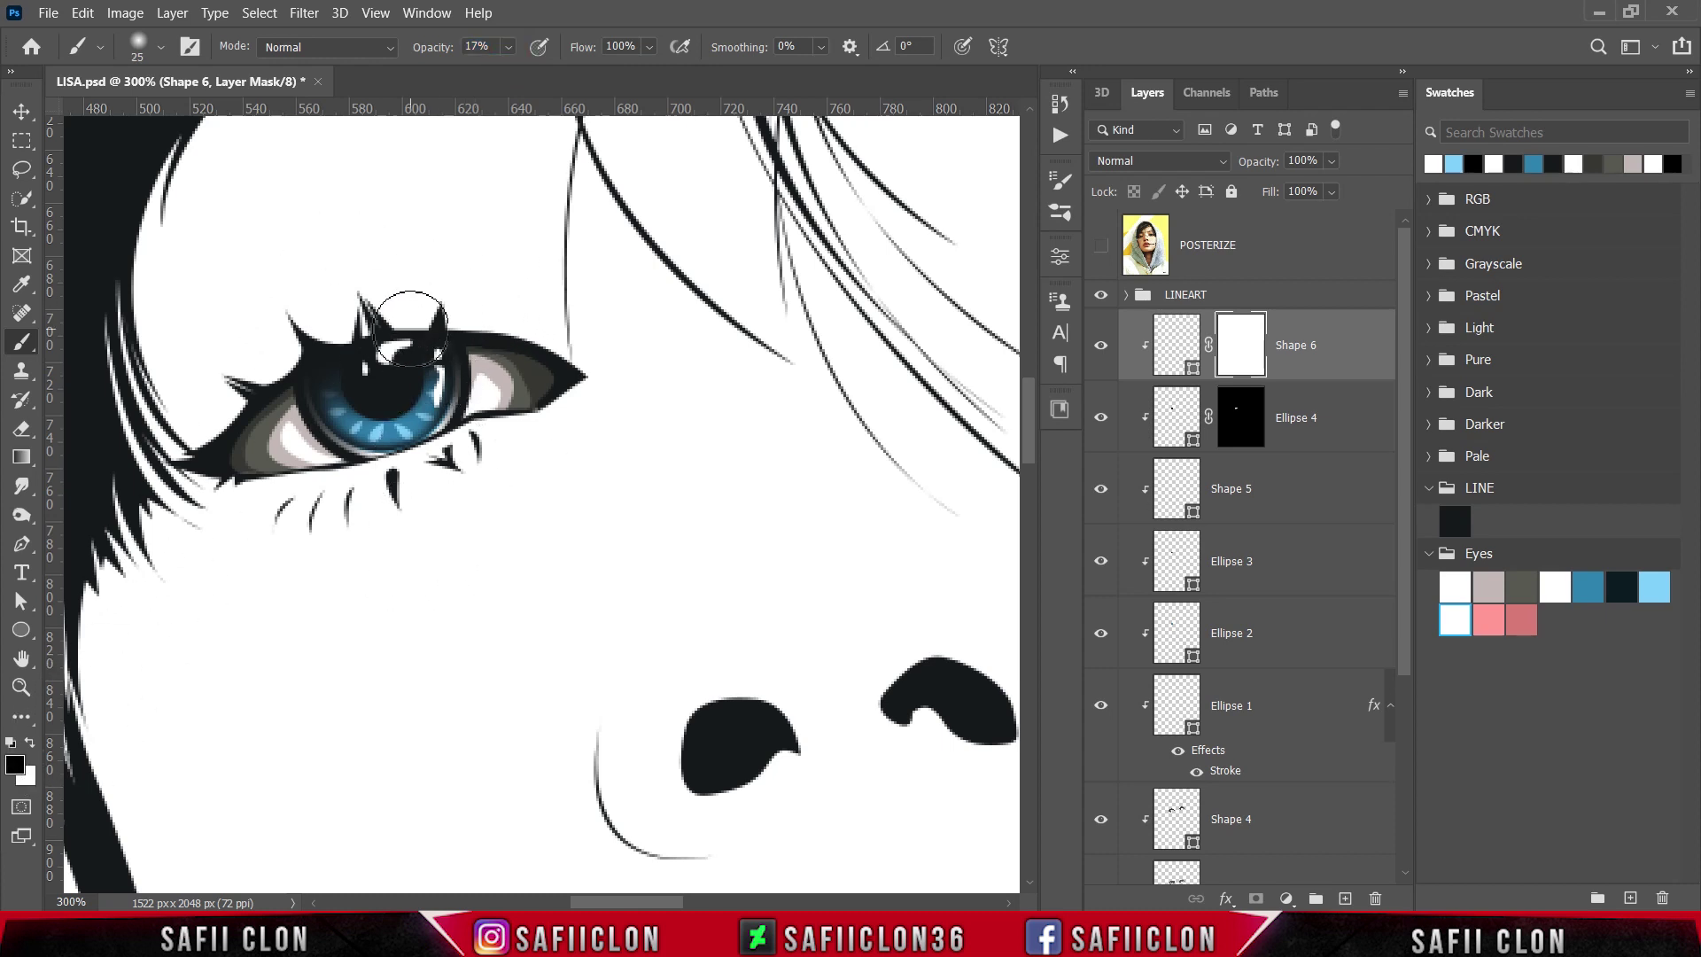
{"action": "mouse_move", "coordinate": [400, 324]}
{"action": "left_mouse_down"}
{"action": "mouse_move", "coordinate": [370, 325]}
{"action": "mouse_move", "coordinate": [449, 341]}
{"action": "left_mouse_up"}
- Fade the reflections further on the Shape 6 mask with a 10 px black brush at 8% opacity
{"action": "left_click_drag", "start_coordinate": [509, 47], "coordinate": [505, 71]}
{"action": "key", "text": "bracketleft"}
{"action": "key", "text": "bracketleft"}
{"action": "mouse_move", "coordinate": [379, 340]}
{"action": "left_mouse_down"}
{"action": "mouse_move", "coordinate": [368, 361]}
{"action": "mouse_move", "coordinate": [433, 349]}
{"action": "mouse_move", "coordinate": [454, 378]}
{"action": "left_mouse_up"}
{"action": "key", "text": "bracketright"}
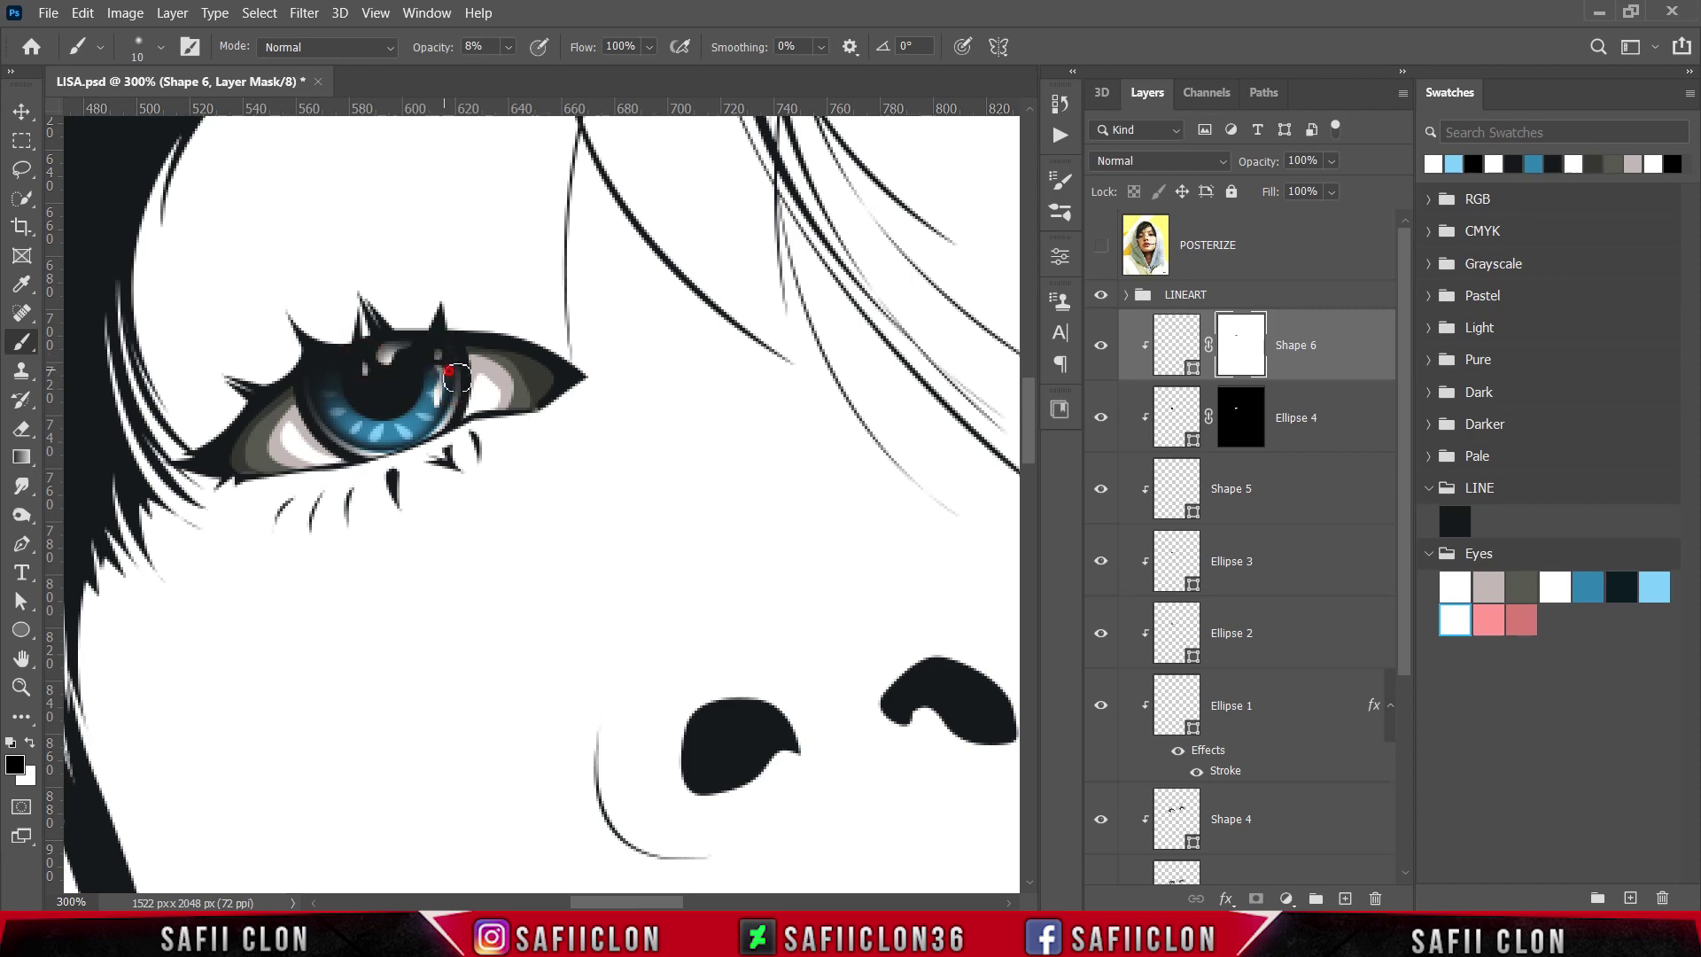
{"action": "left_click", "coordinate": [349, 377]}
{"action": "left_click_drag", "start_coordinate": [373, 334], "coordinate": [402, 331]}
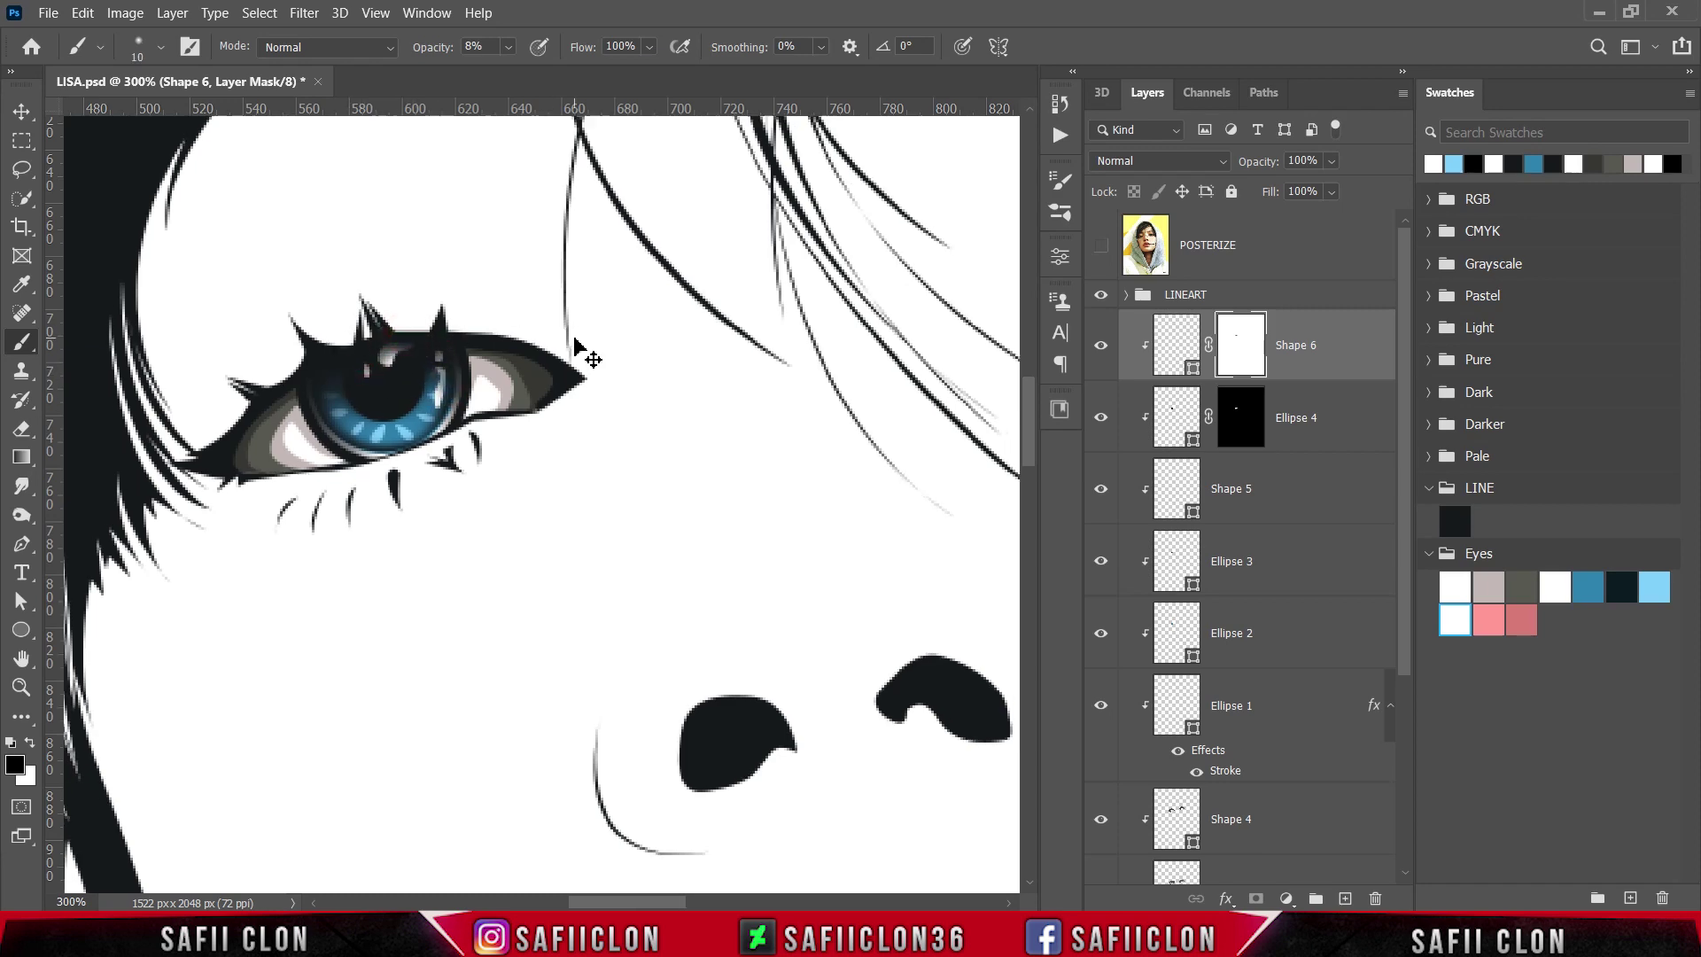
{"action": "scroll", "coordinate": [581, 350], "scroll_direction": "down", "scroll_amount": 3}
{"action": "scroll", "coordinate": [574, 337], "scroll_direction": "up", "scroll_amount": 2}
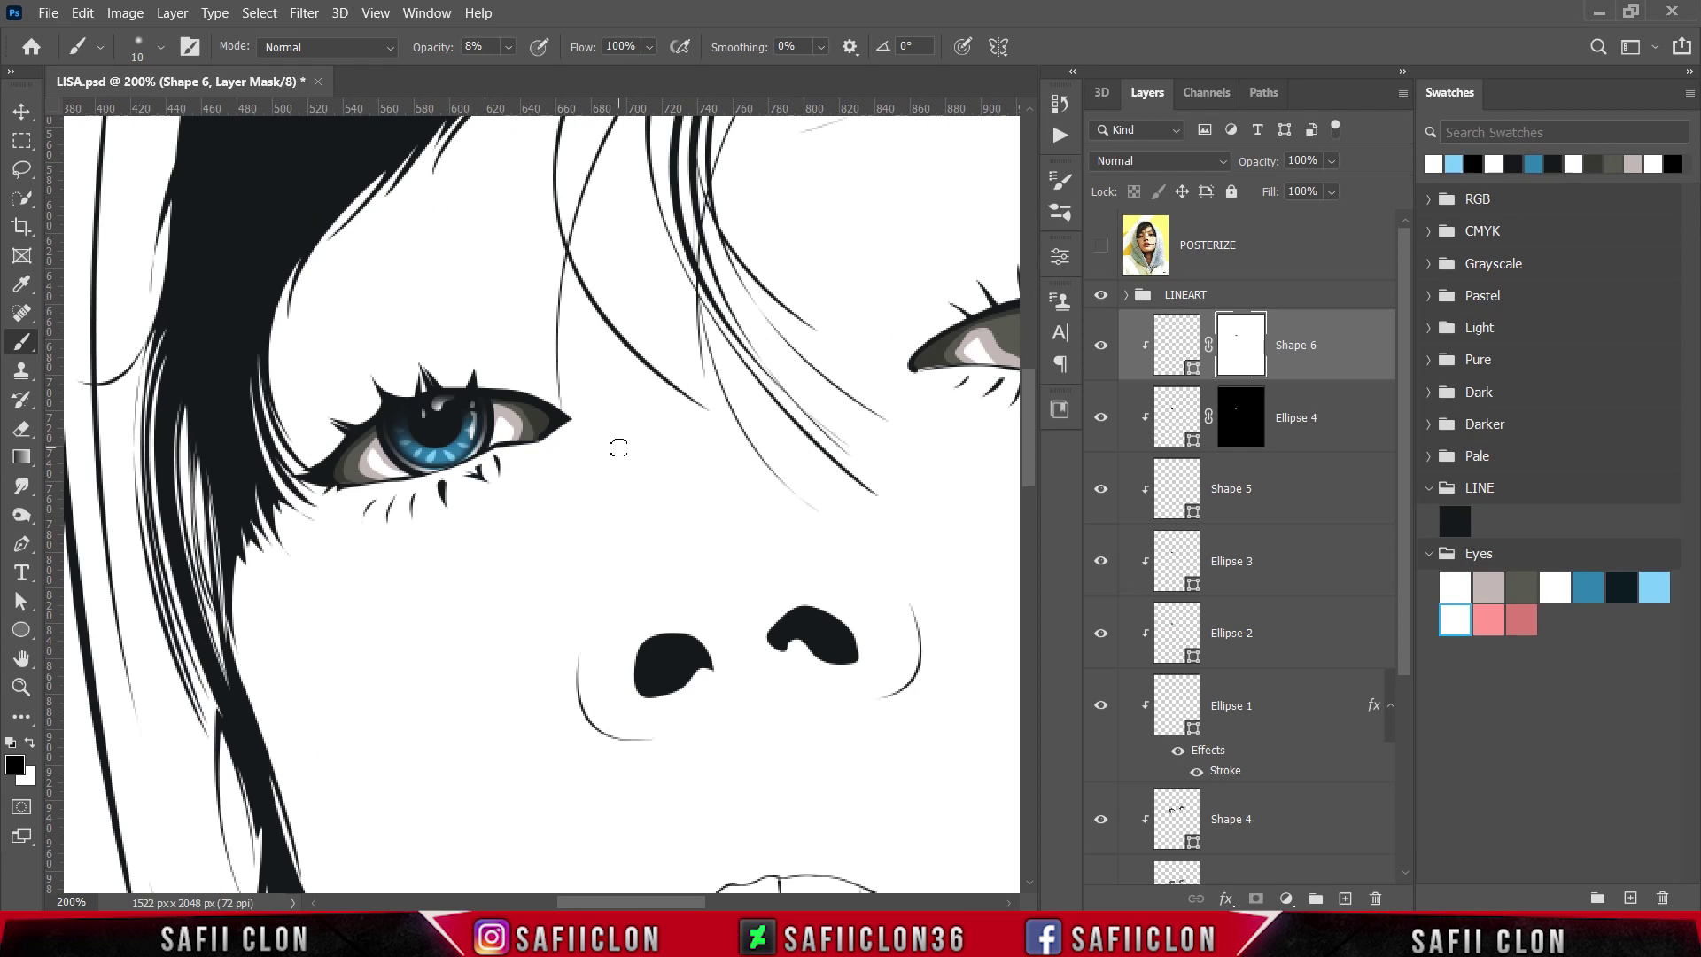
- Draw a thin crescent about 41 by 19 px along the lower iris as a new Pen shape layer
{"action": "right_click", "coordinate": [22, 543]}
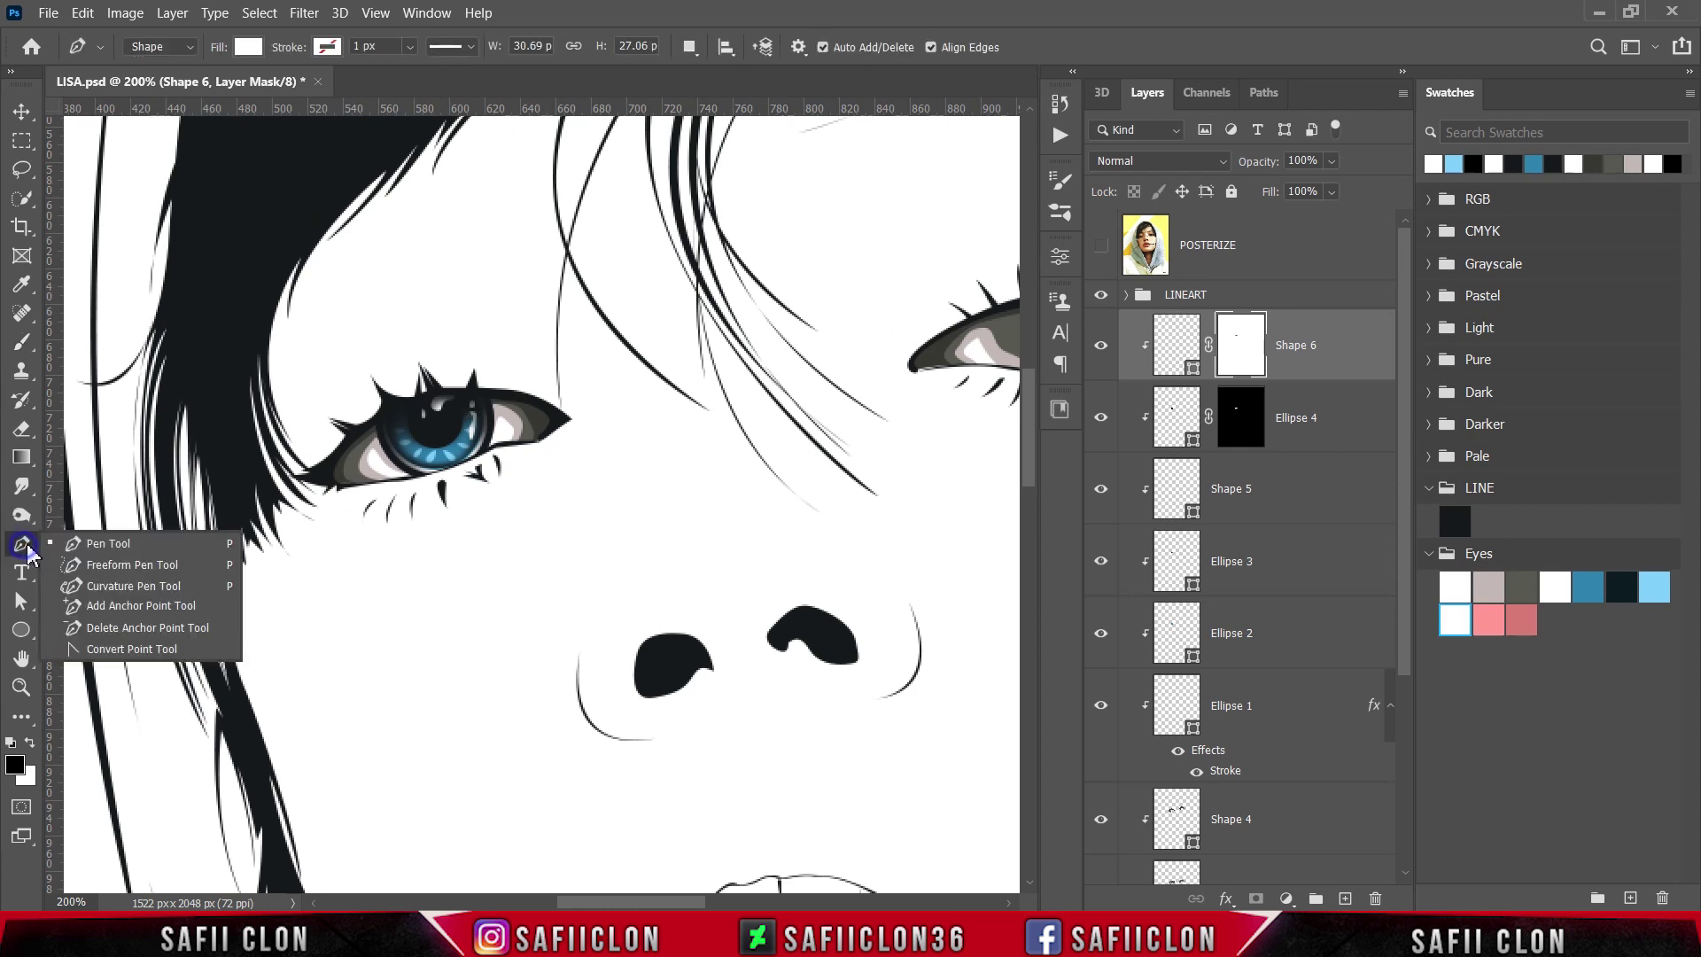
{"action": "left_click", "coordinate": [73, 544]}
{"action": "left_click", "coordinate": [689, 47]}
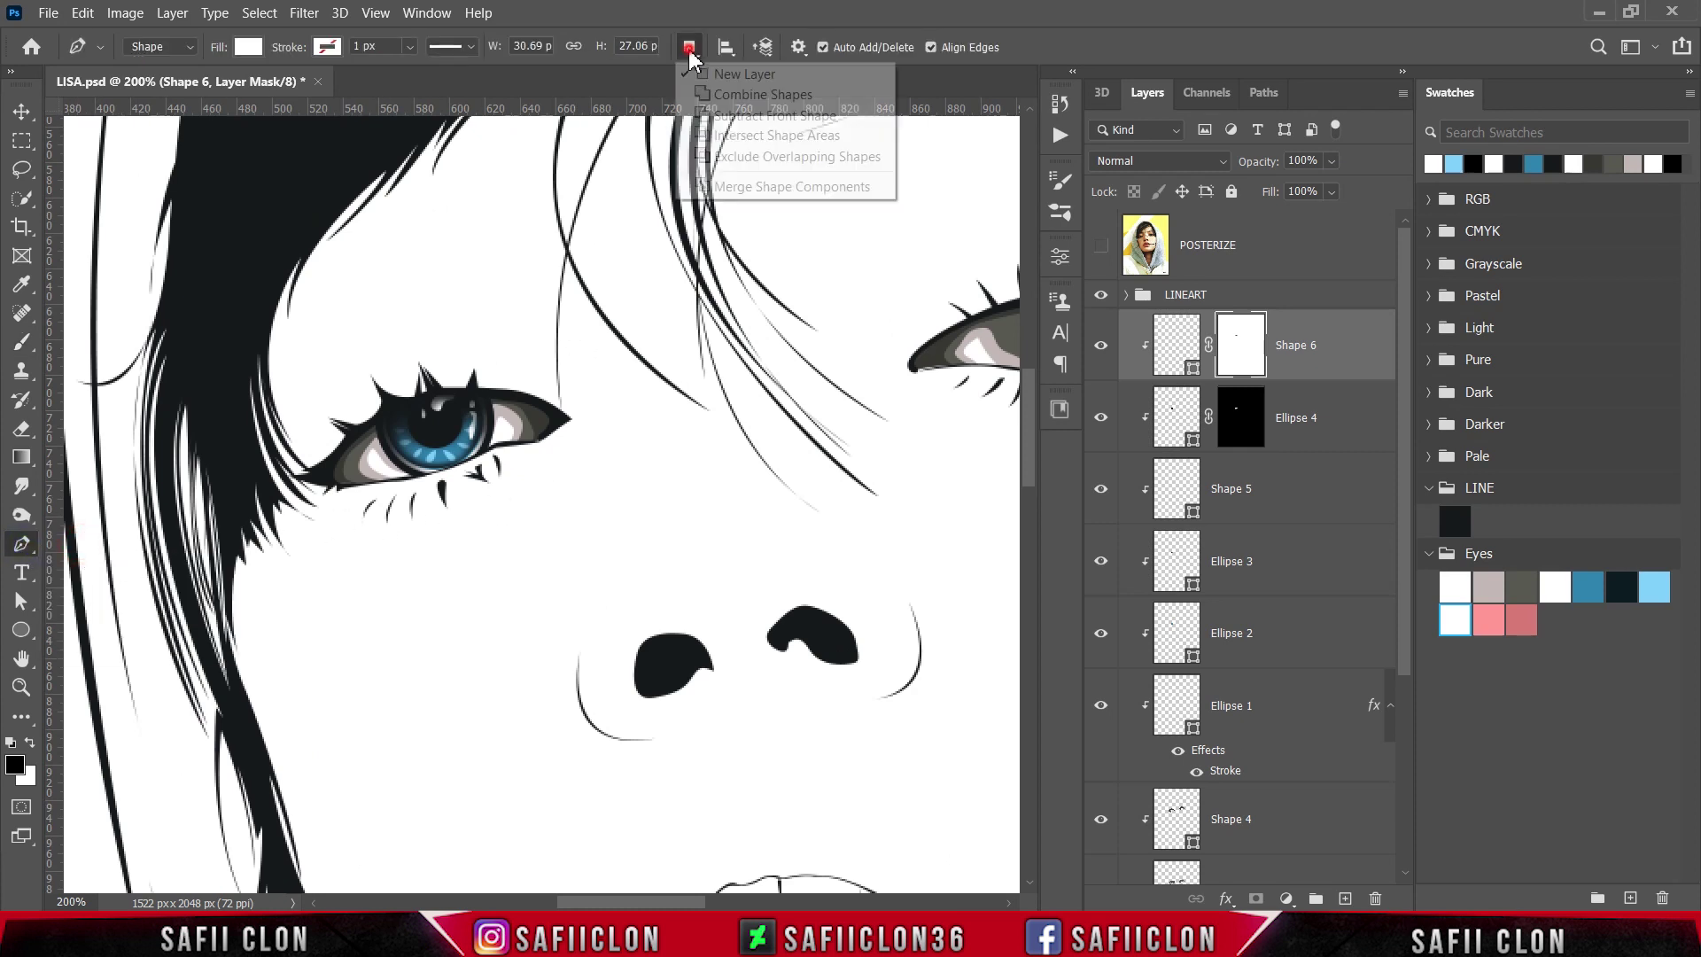
{"action": "left_click", "coordinate": [717, 69]}
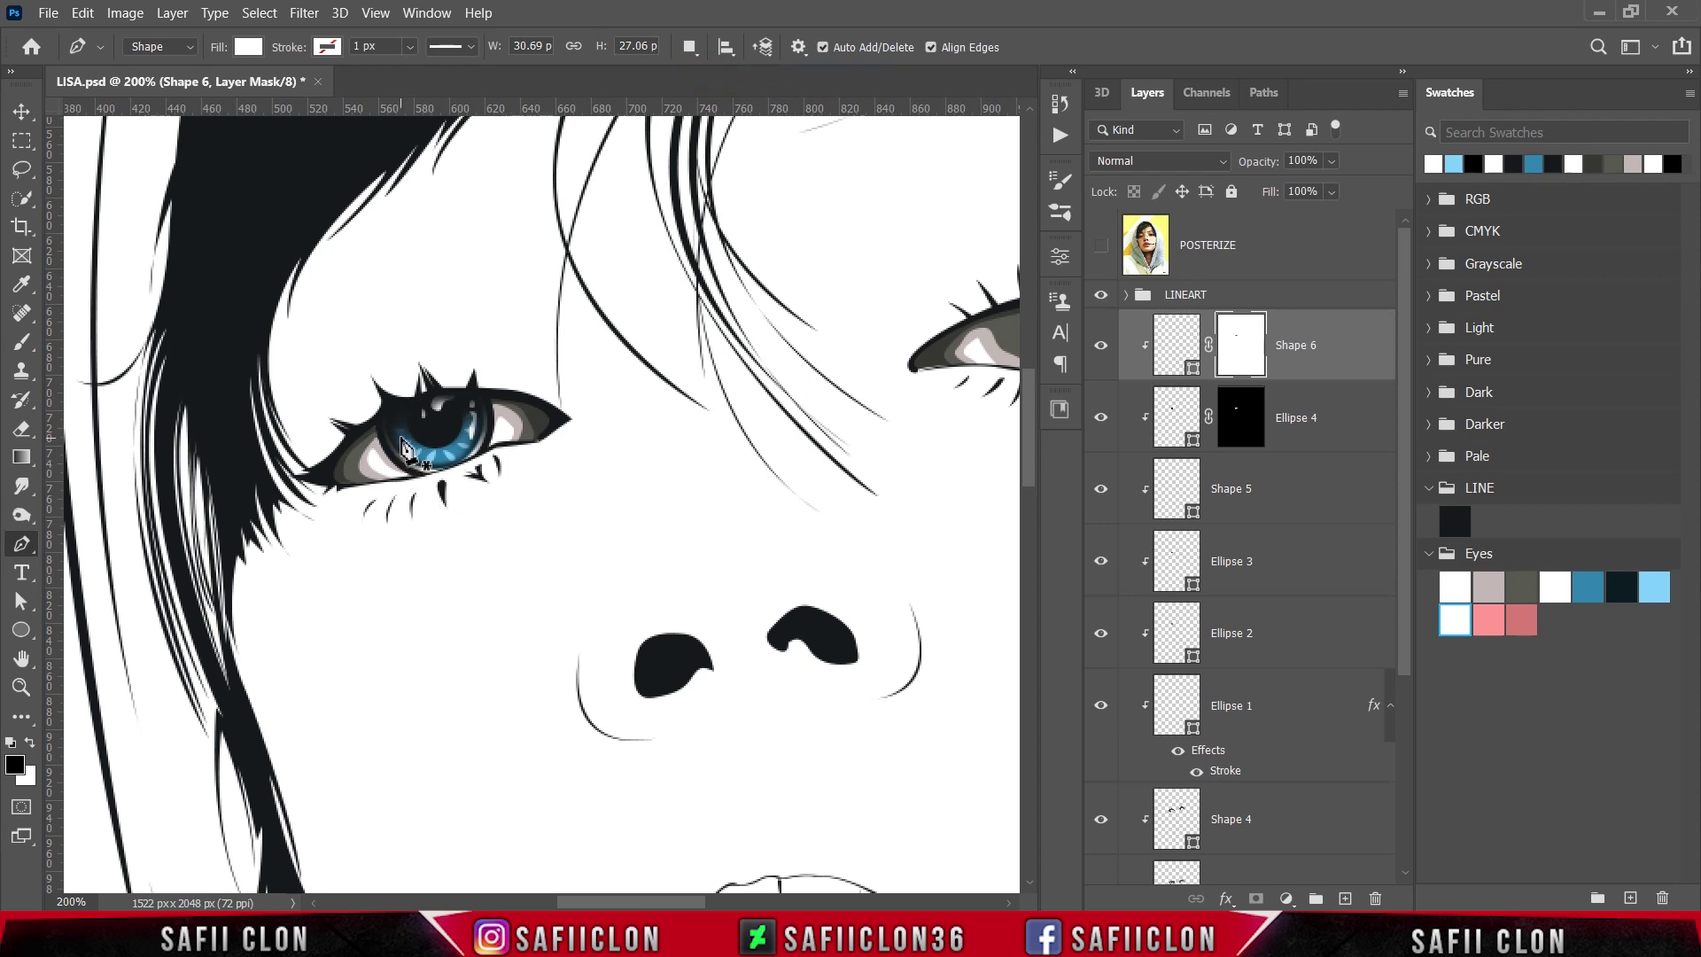
{"action": "left_click", "coordinate": [400, 438]}
{"action": "key", "text": "ctrl+z"}
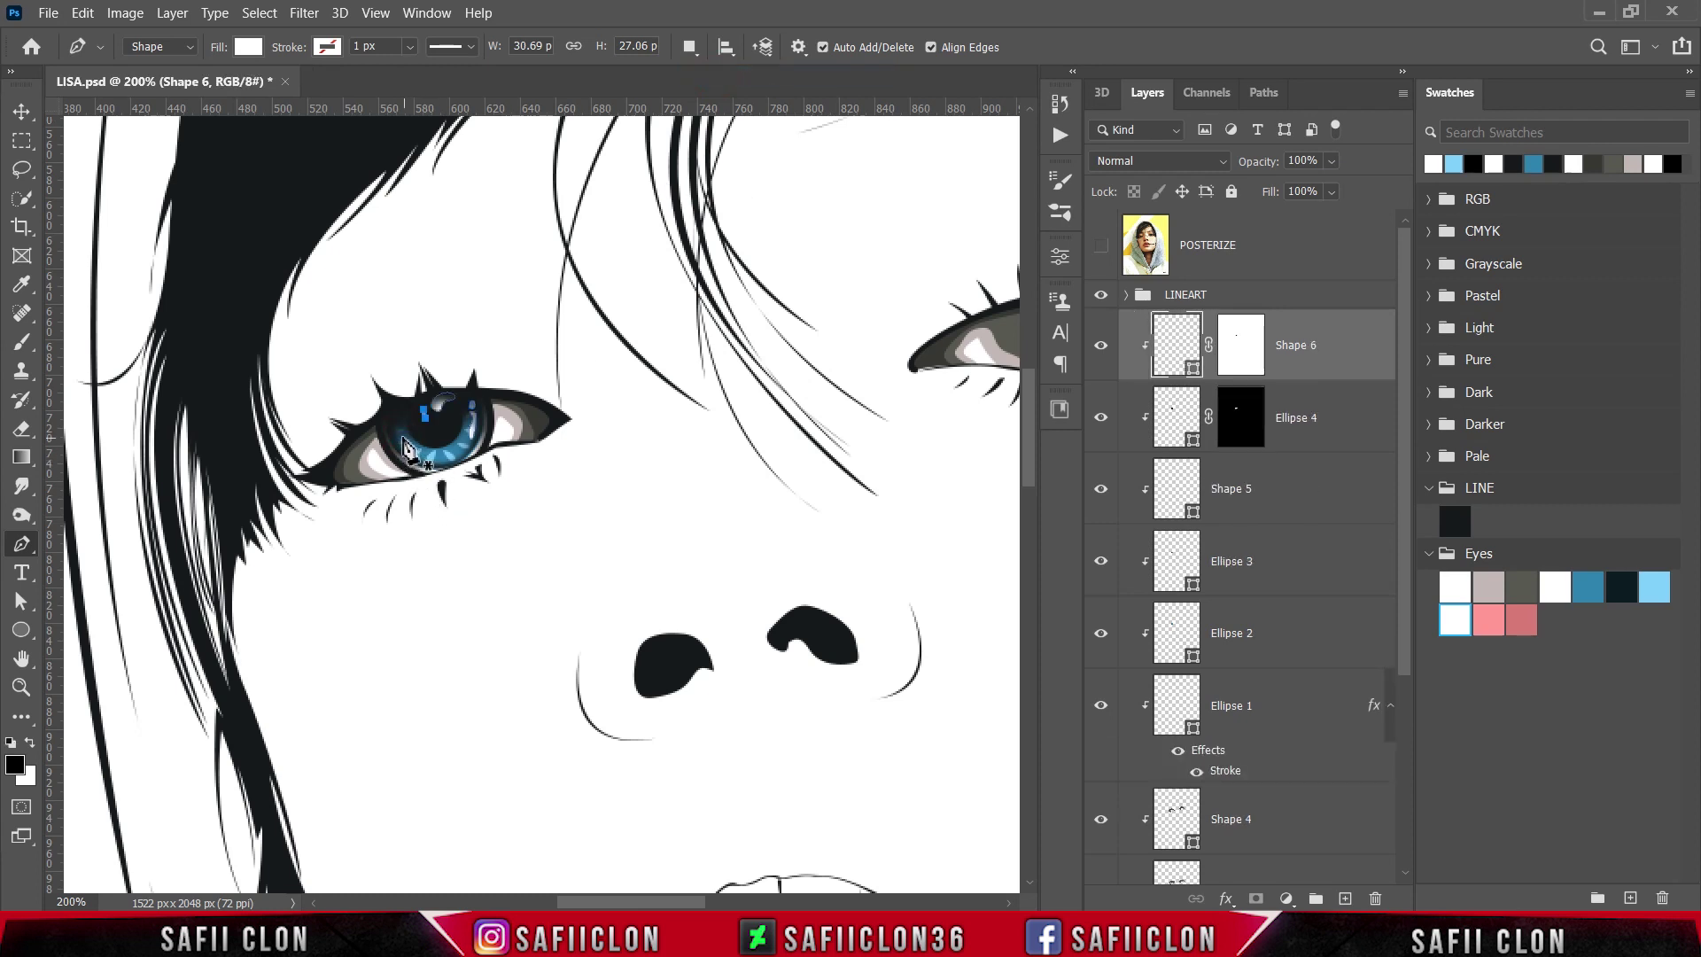
{"action": "left_click", "coordinate": [398, 434]}
{"action": "left_click_drag", "start_coordinate": [462, 431], "coordinate": [499, 367]}
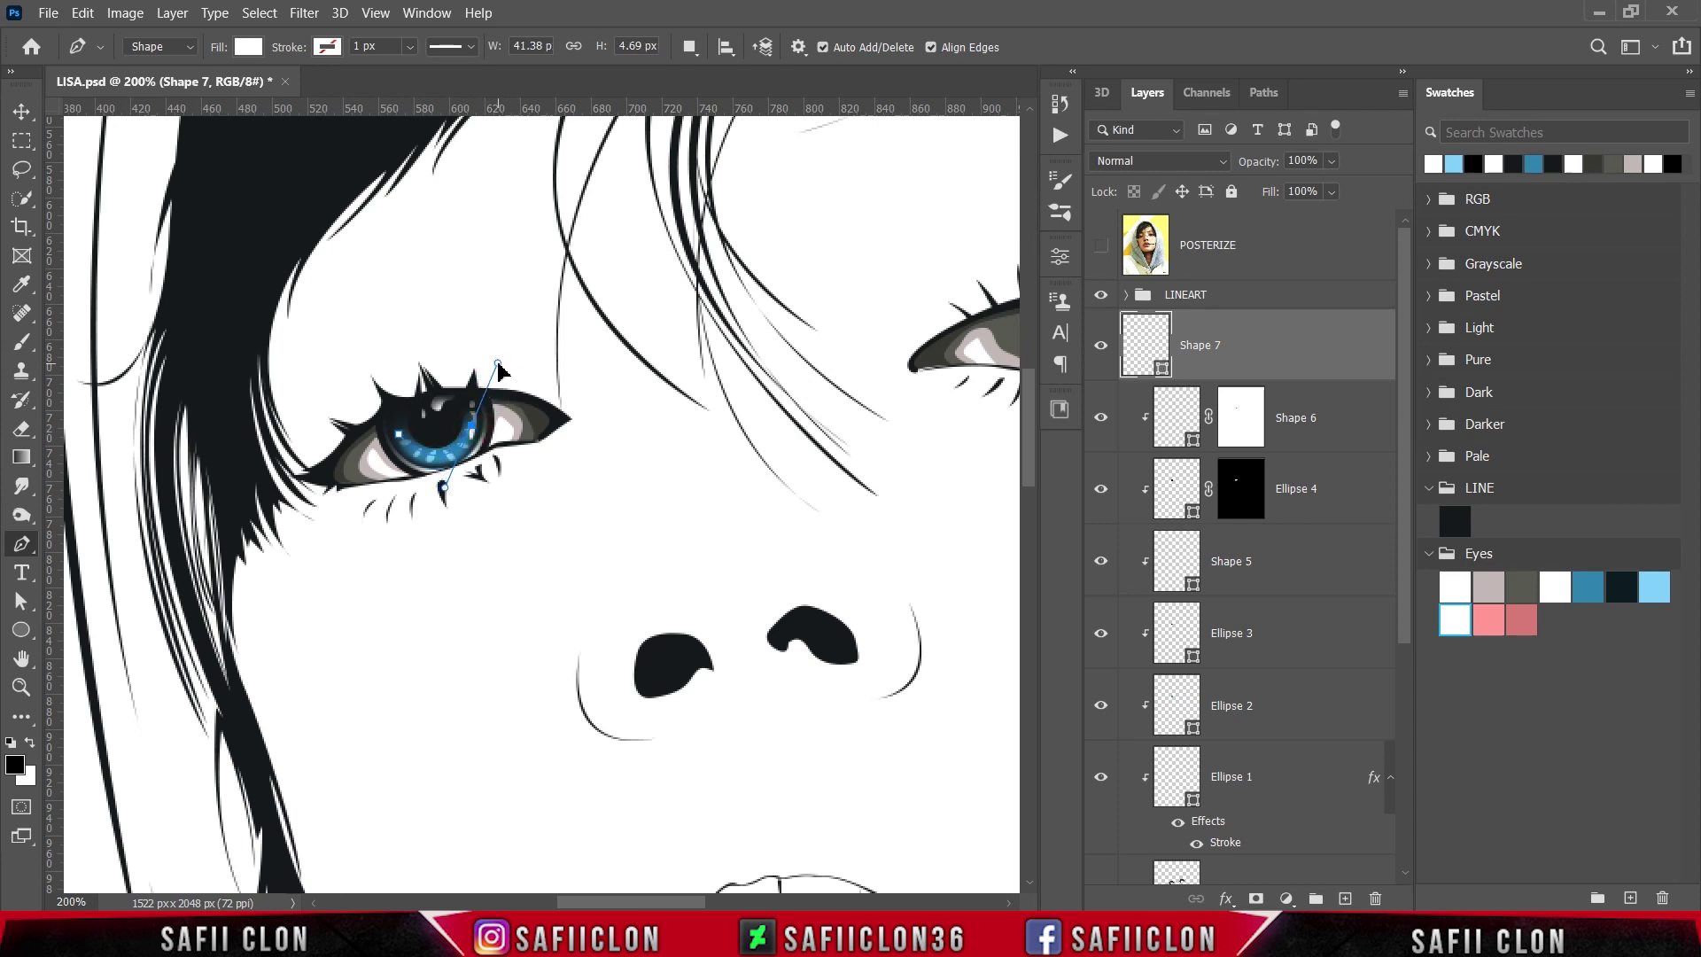
{"action": "left_click", "coordinate": [475, 429]}
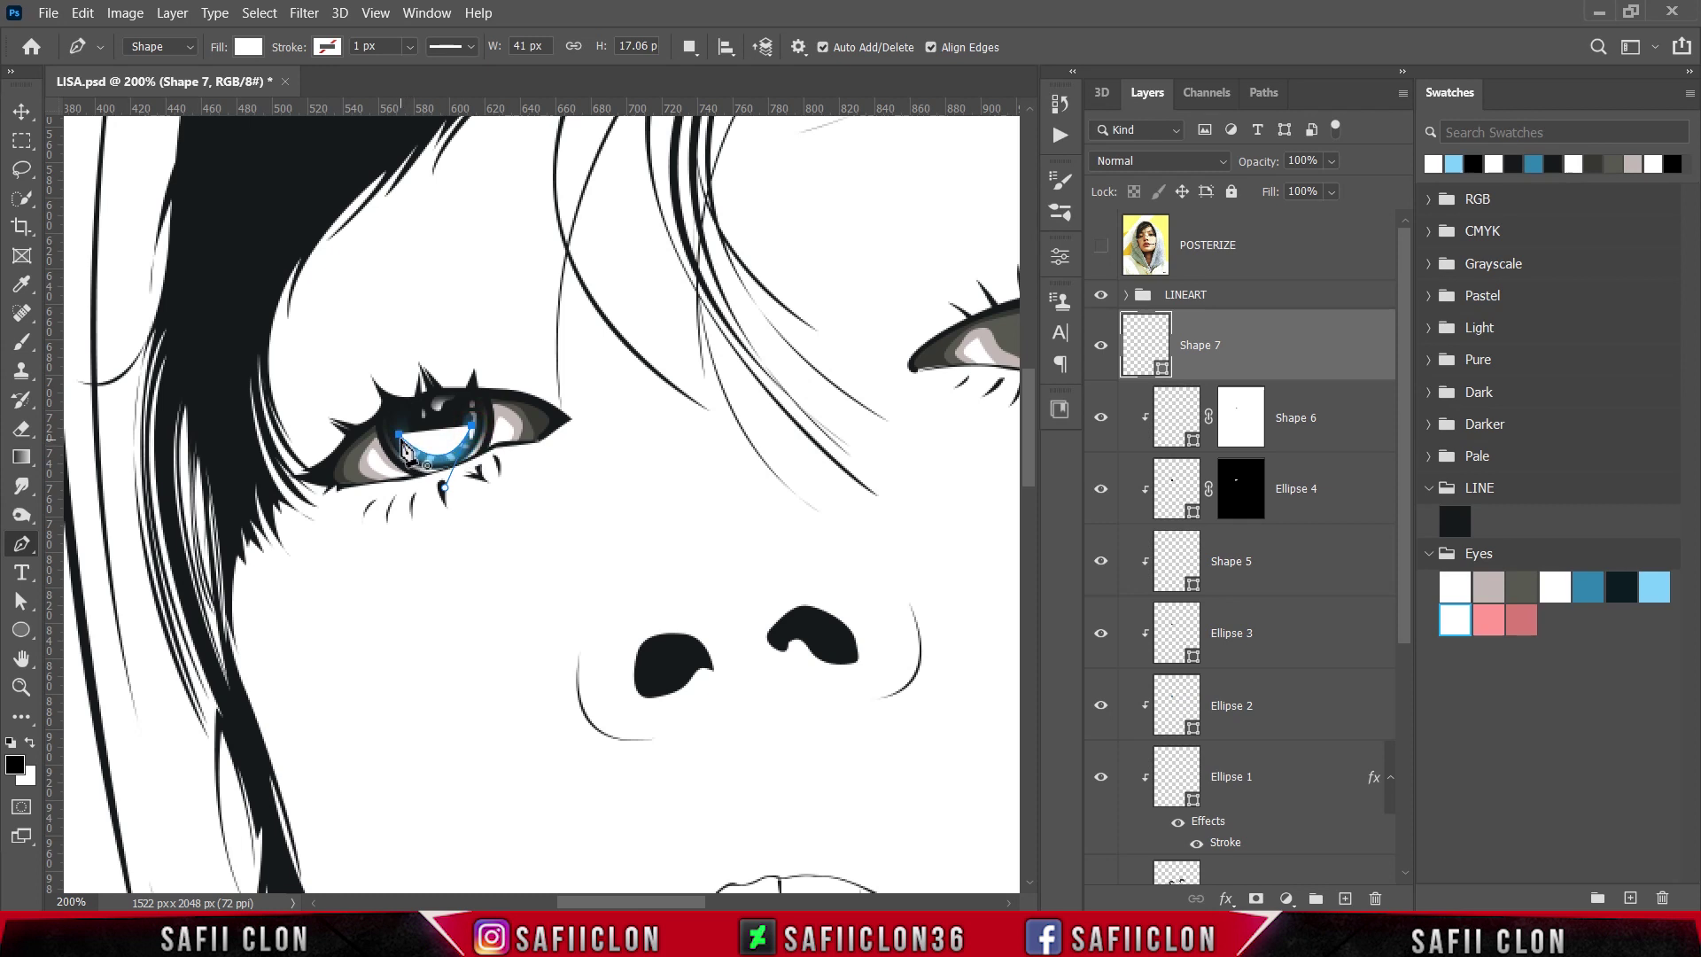
{"action": "mouse_move", "coordinate": [346, 375]}
{"action": "left_mouse_down"}
{"action": "mouse_move", "coordinate": [334, 382]}
{"action": "mouse_move", "coordinate": [353, 388]}
{"action": "left_mouse_up"}
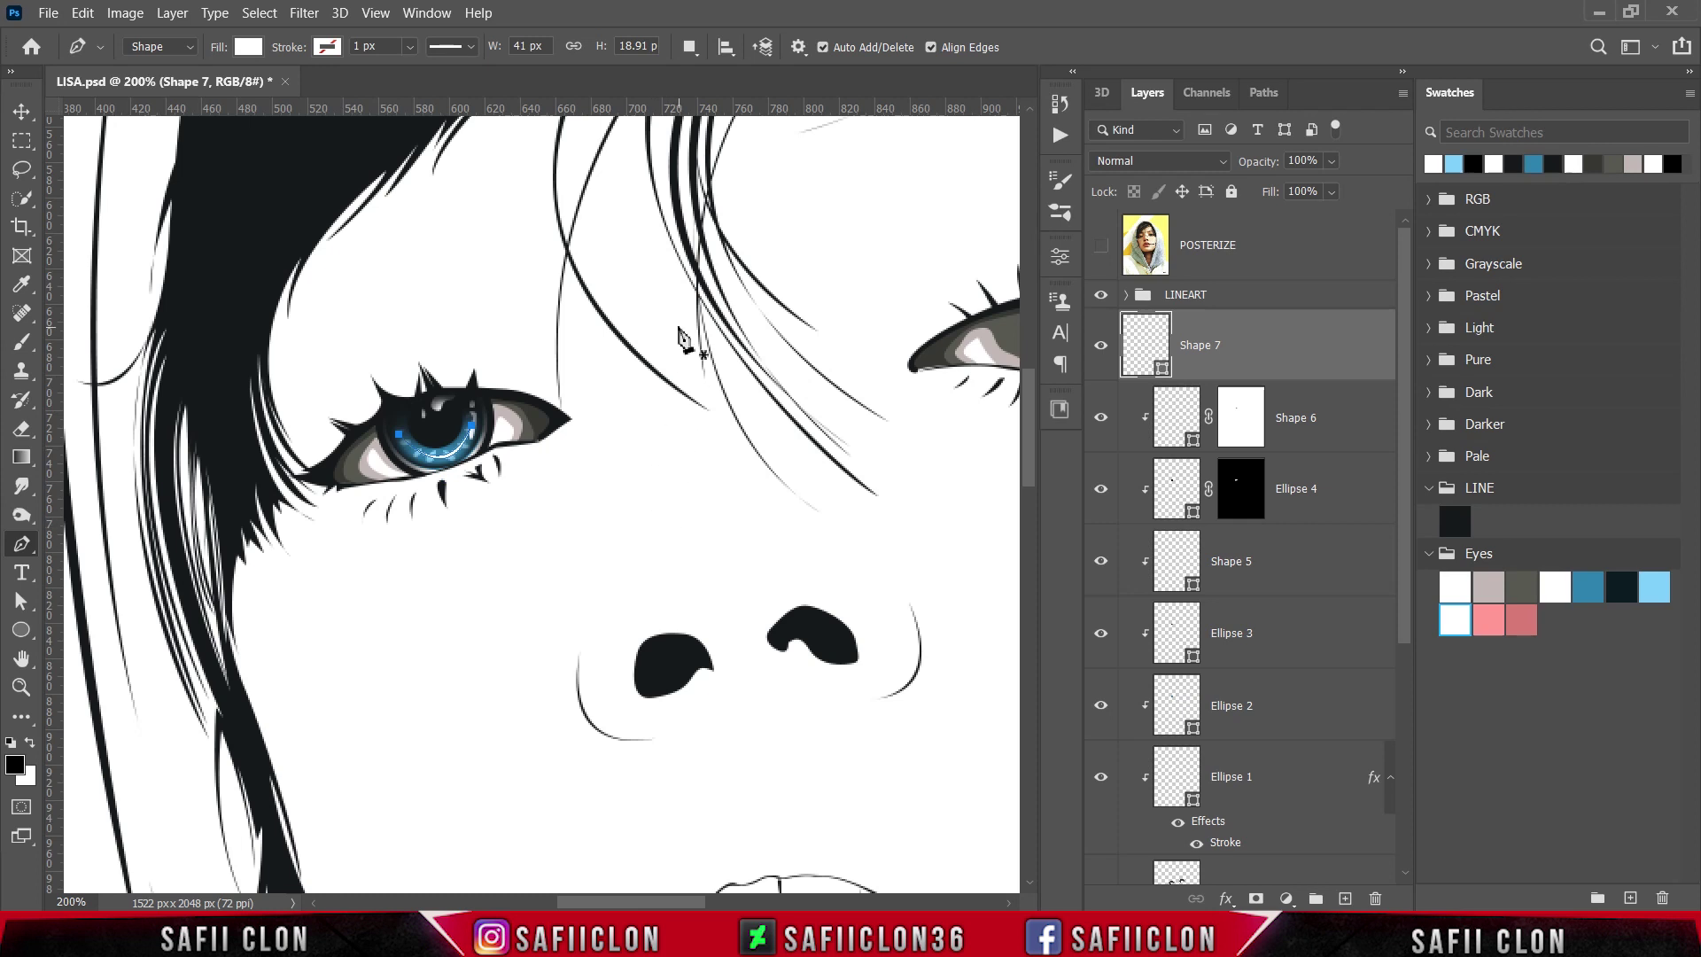
- Clip Shape 7 to the layers below and recolour it pale blue, c9eeff, starting from the light blue Eyes swatch
{"action": "right_click", "coordinate": [1240, 348]}
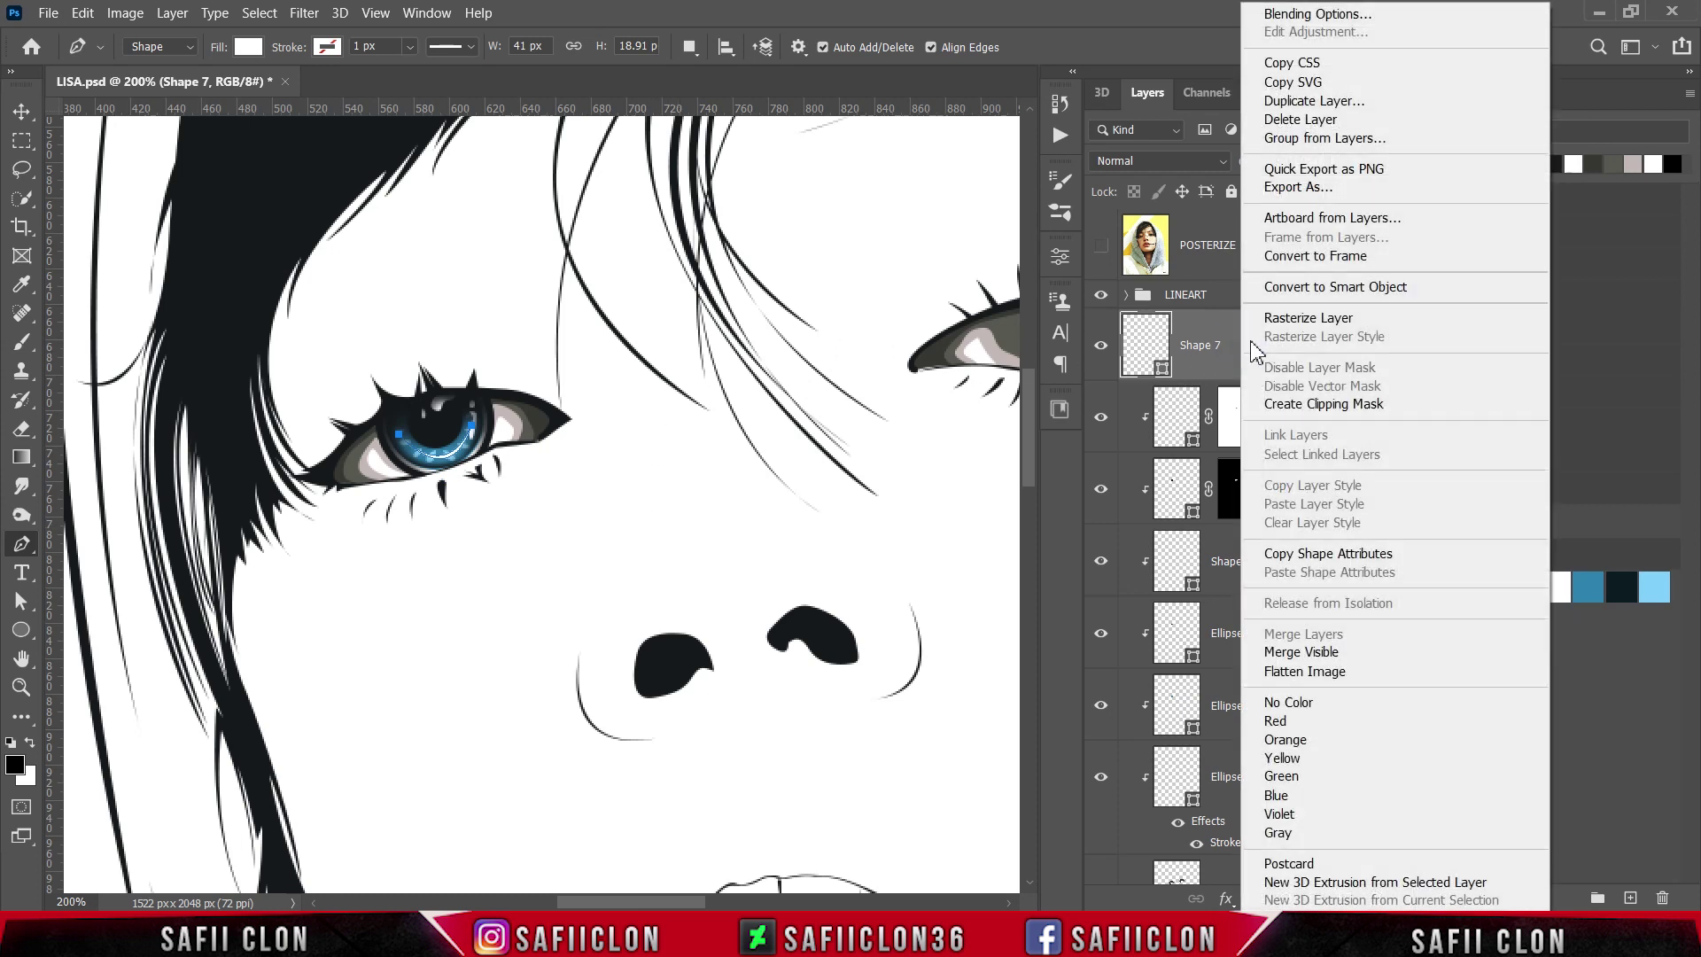
{"action": "left_click", "coordinate": [1284, 397]}
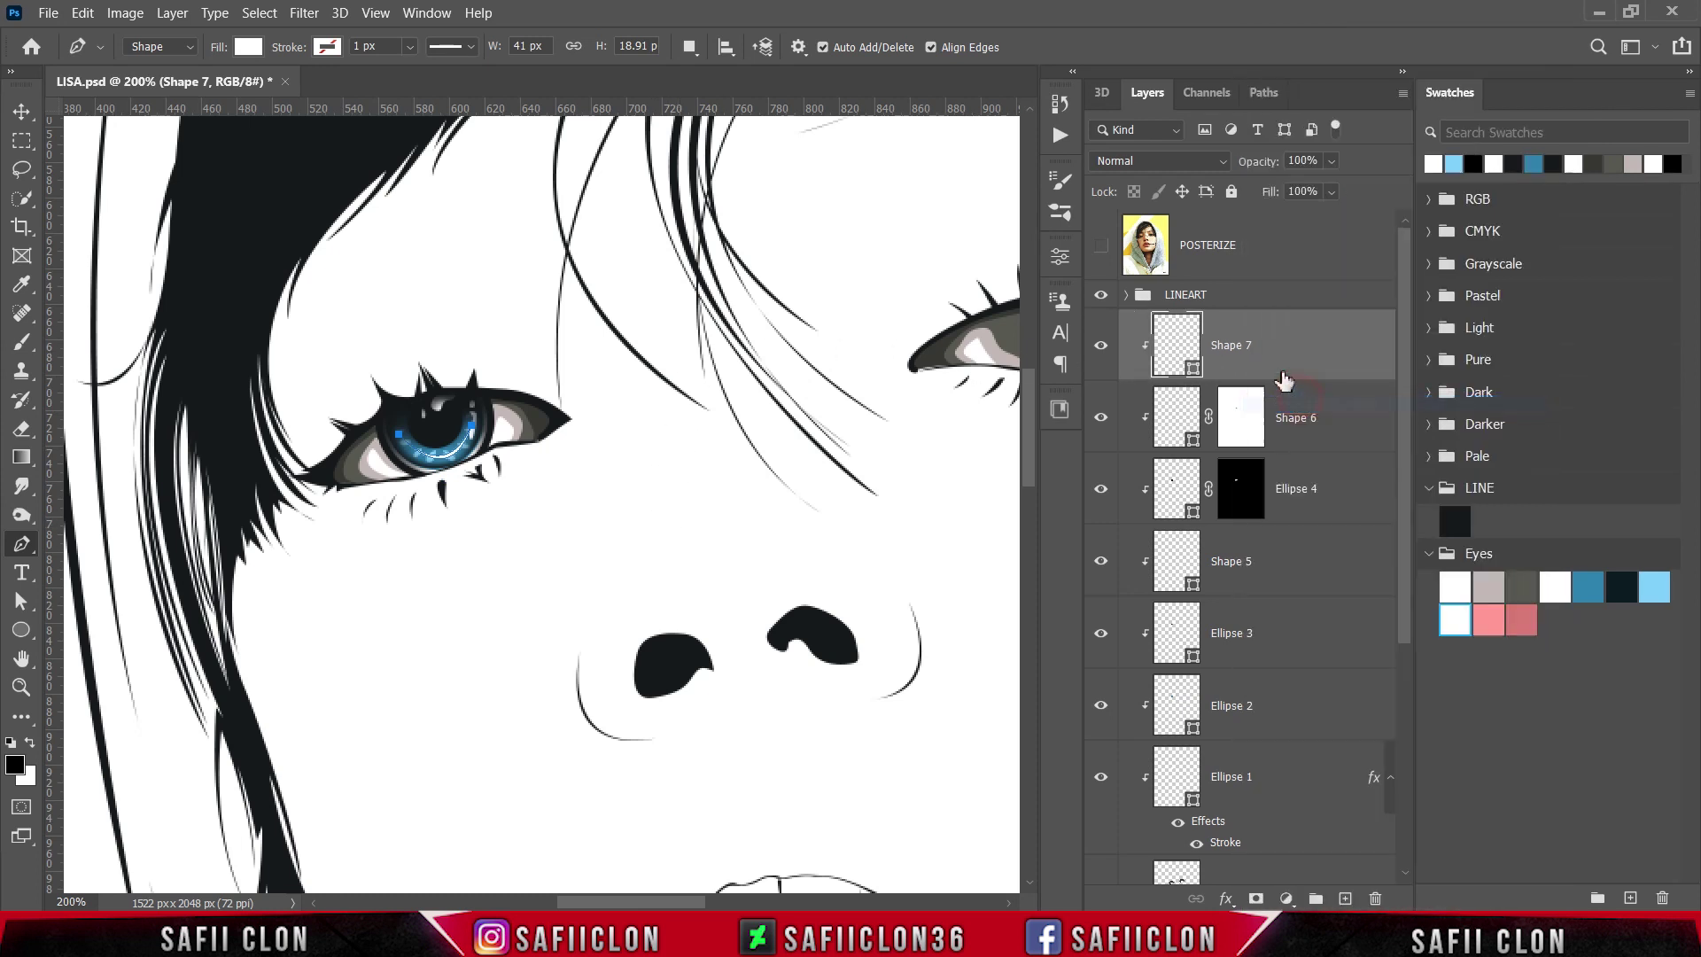
{"action": "double_click", "coordinate": [1194, 373]}
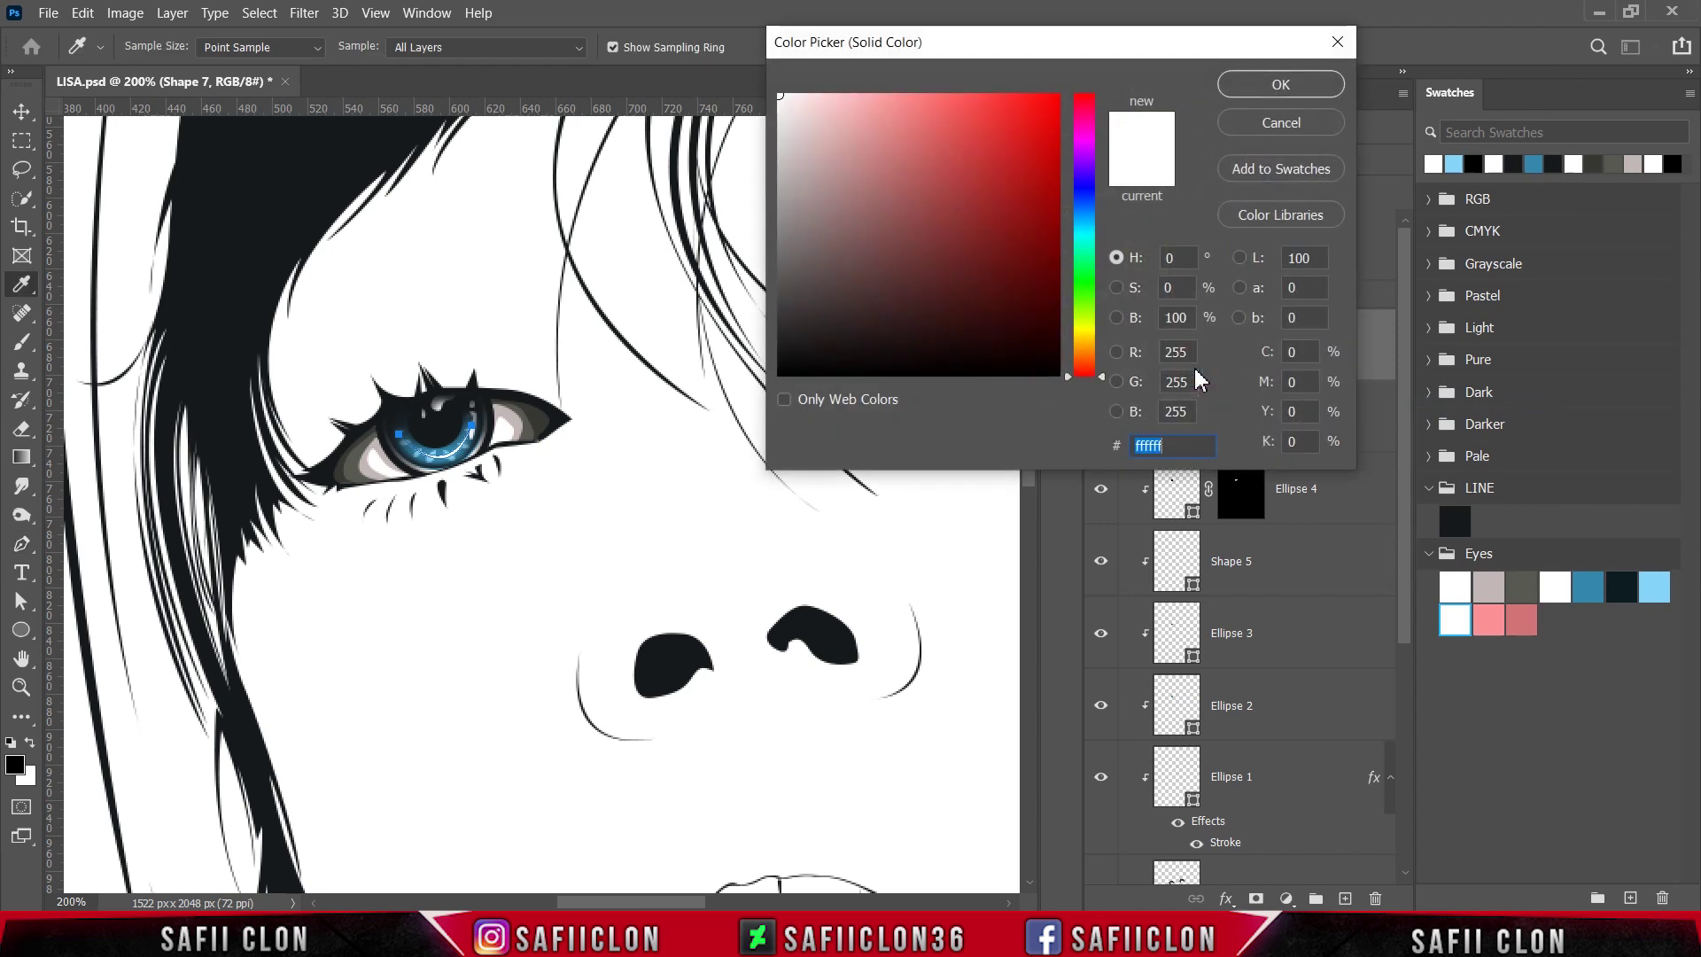
{"action": "left_click", "coordinate": [1654, 580]}
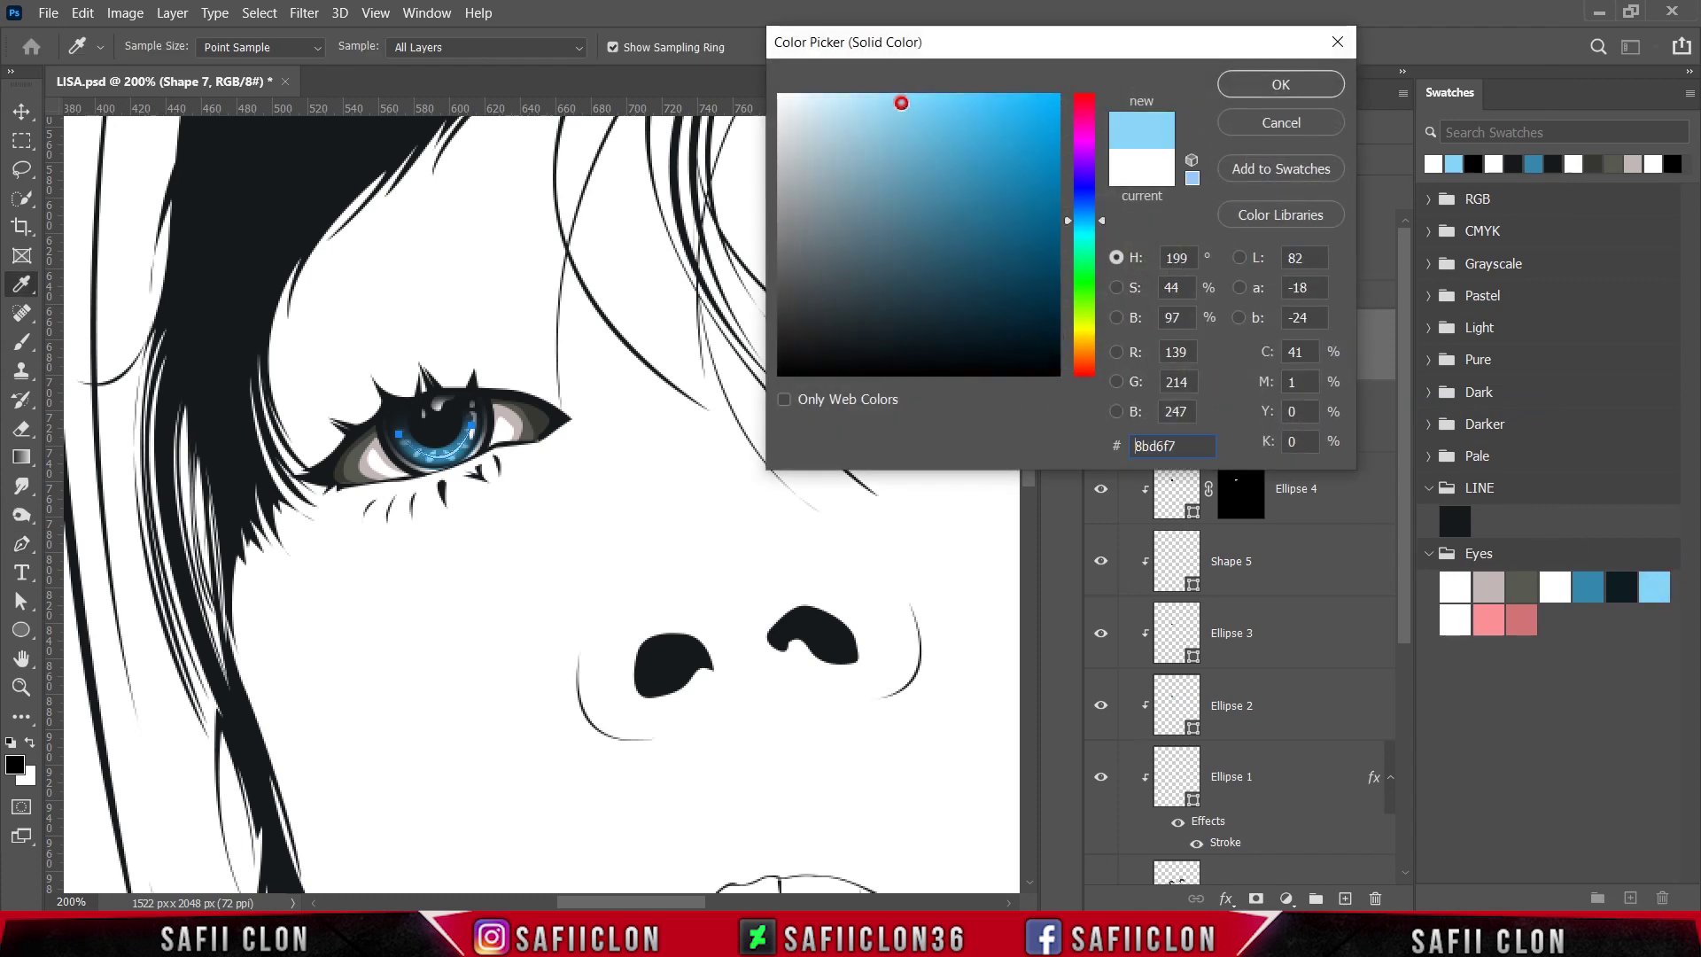
{"action": "left_click_drag", "start_coordinate": [900, 103], "coordinate": [838, 85]}
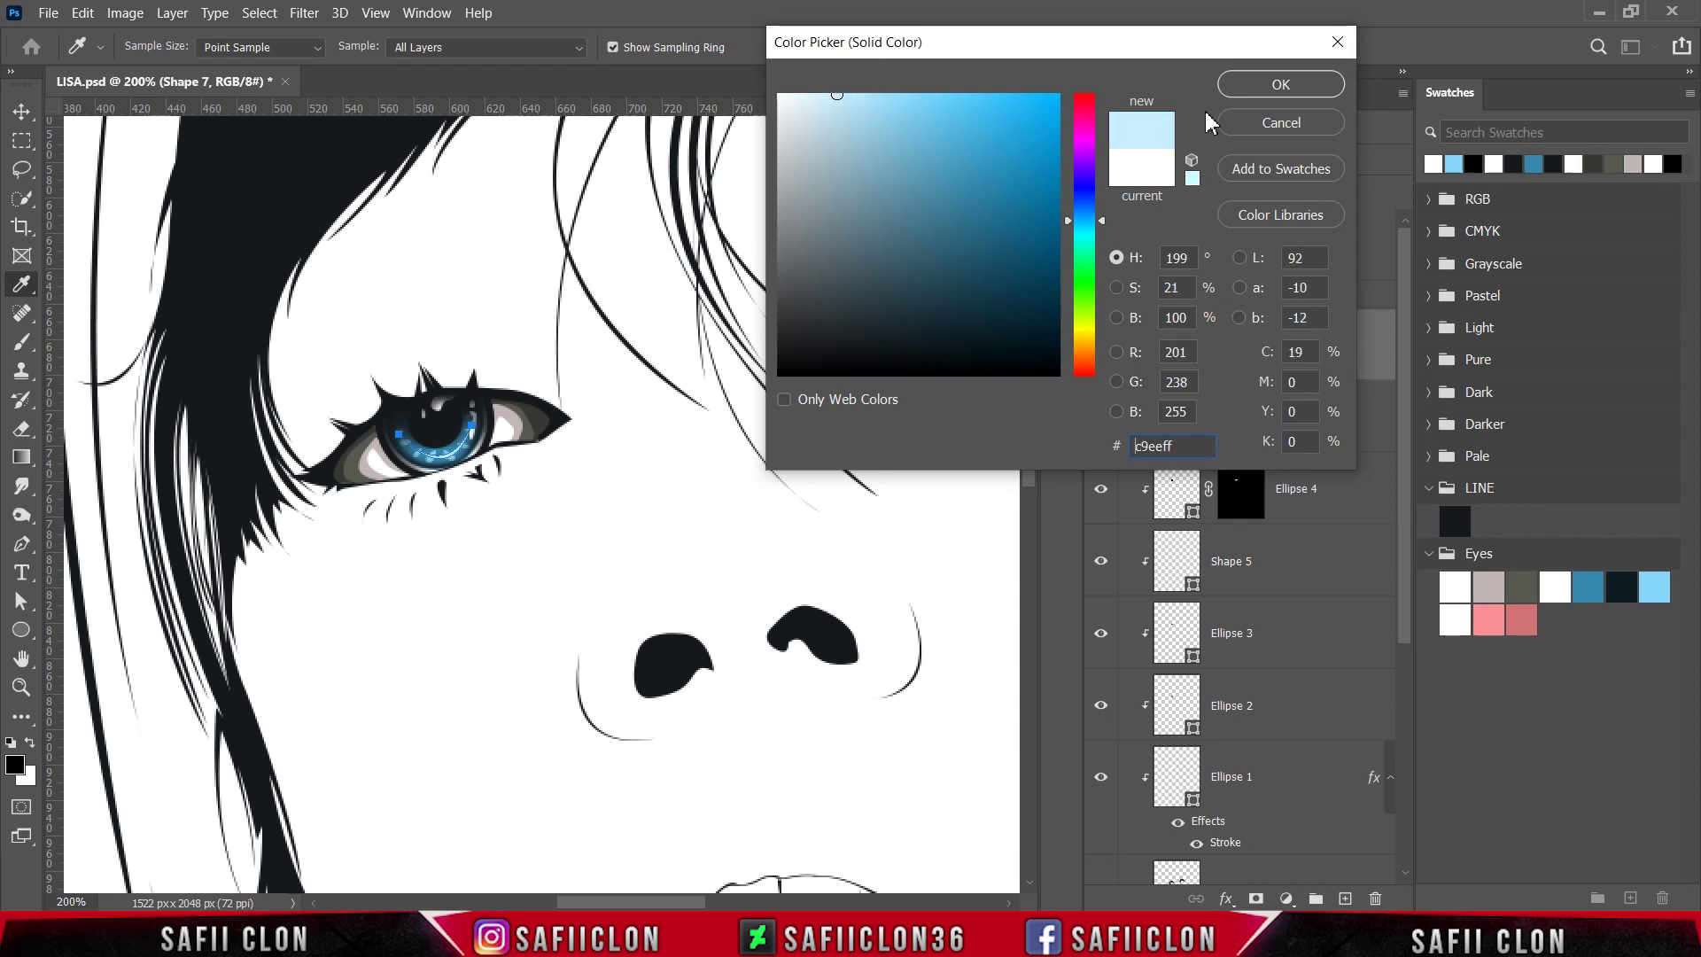
{"action": "left_click", "coordinate": [1257, 81]}
- Add a layer mask to Shape 7, brush black at 9% opacity over the crescent to soften it, and compare the eye with and without it
{"action": "left_click", "coordinate": [1302, 357]}
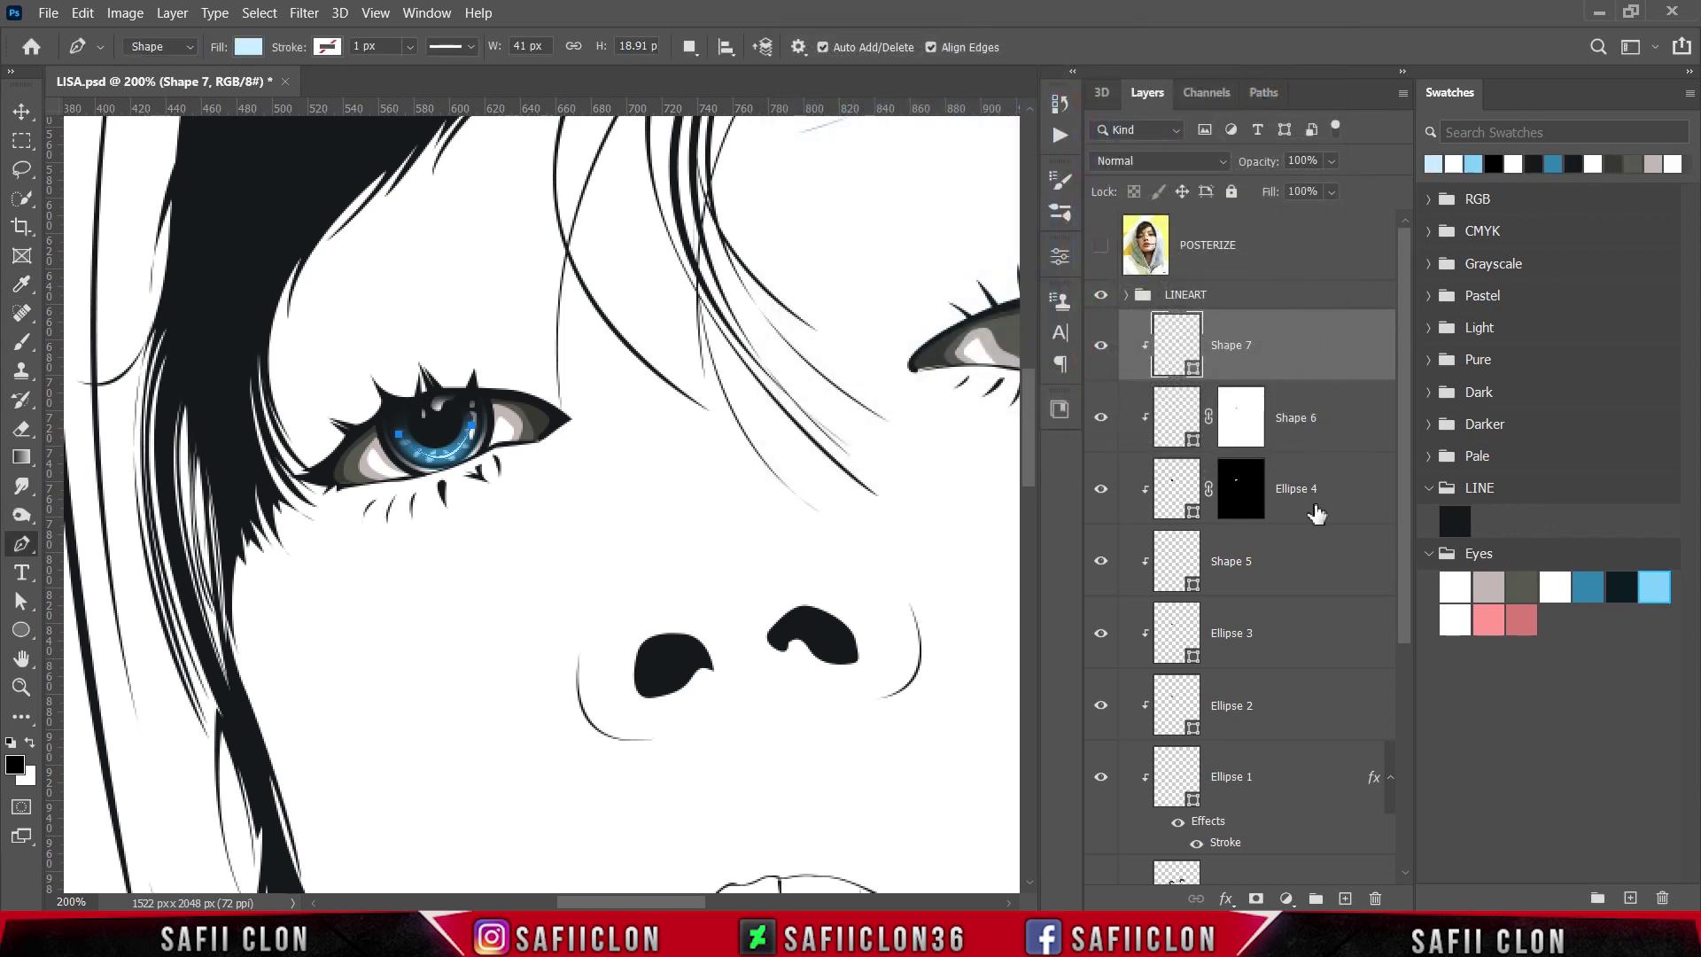
{"action": "left_click", "coordinate": [1255, 898]}
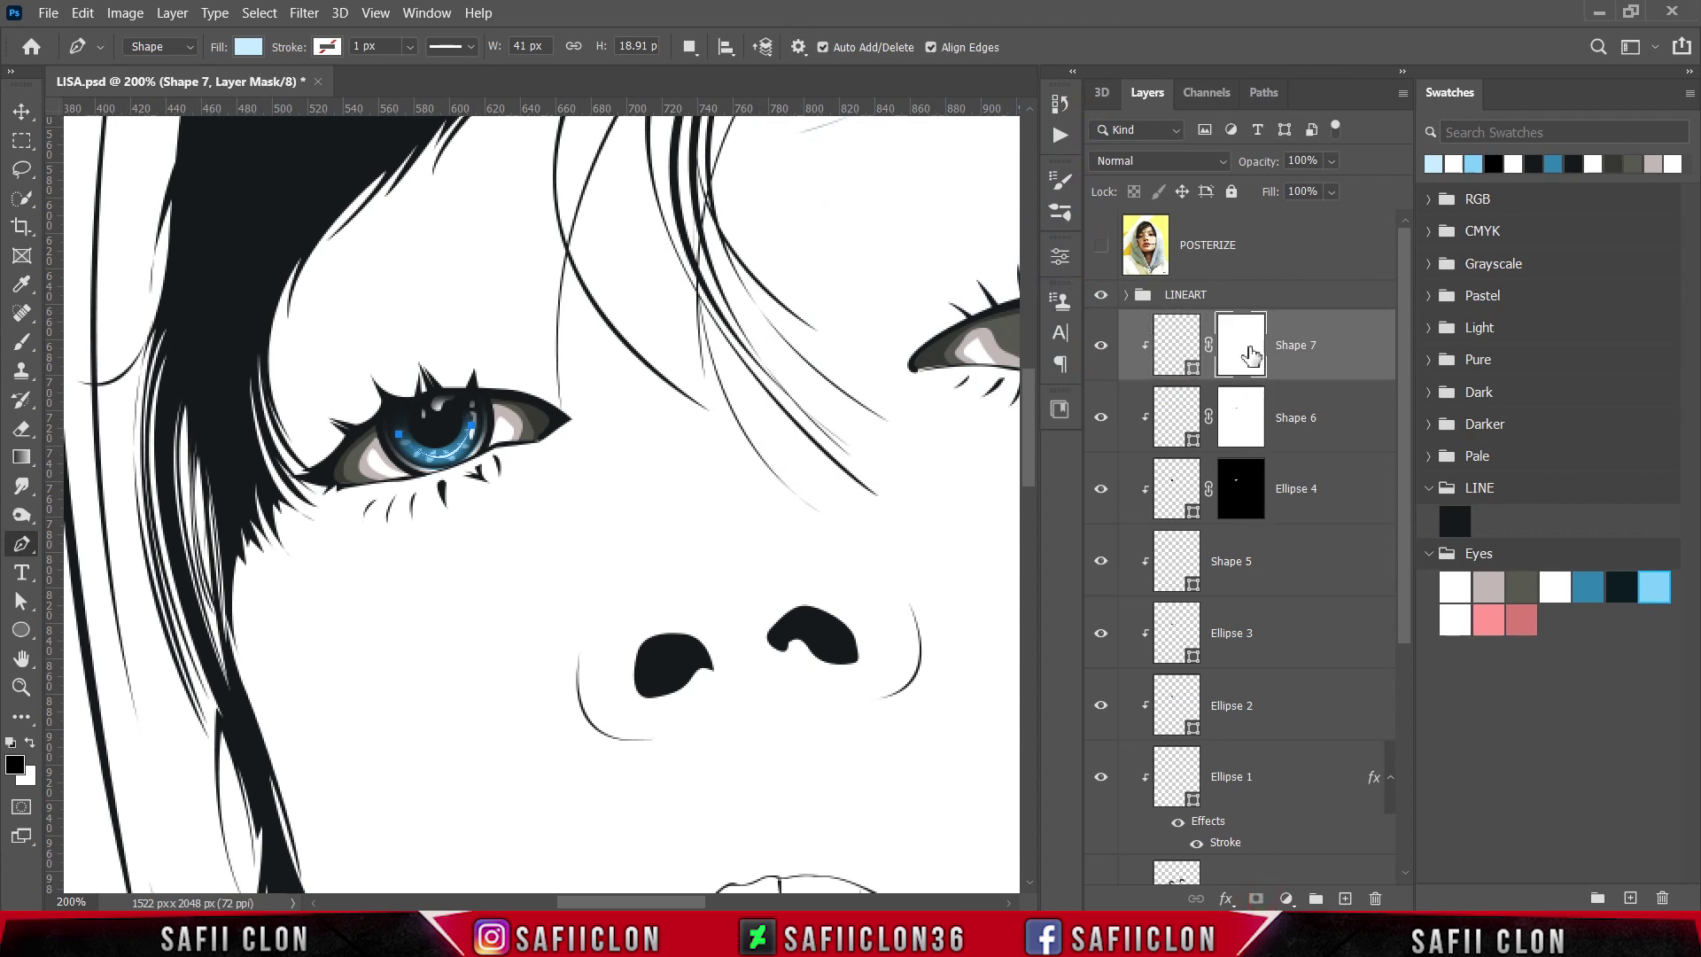
{"action": "left_click", "coordinate": [22, 343]}
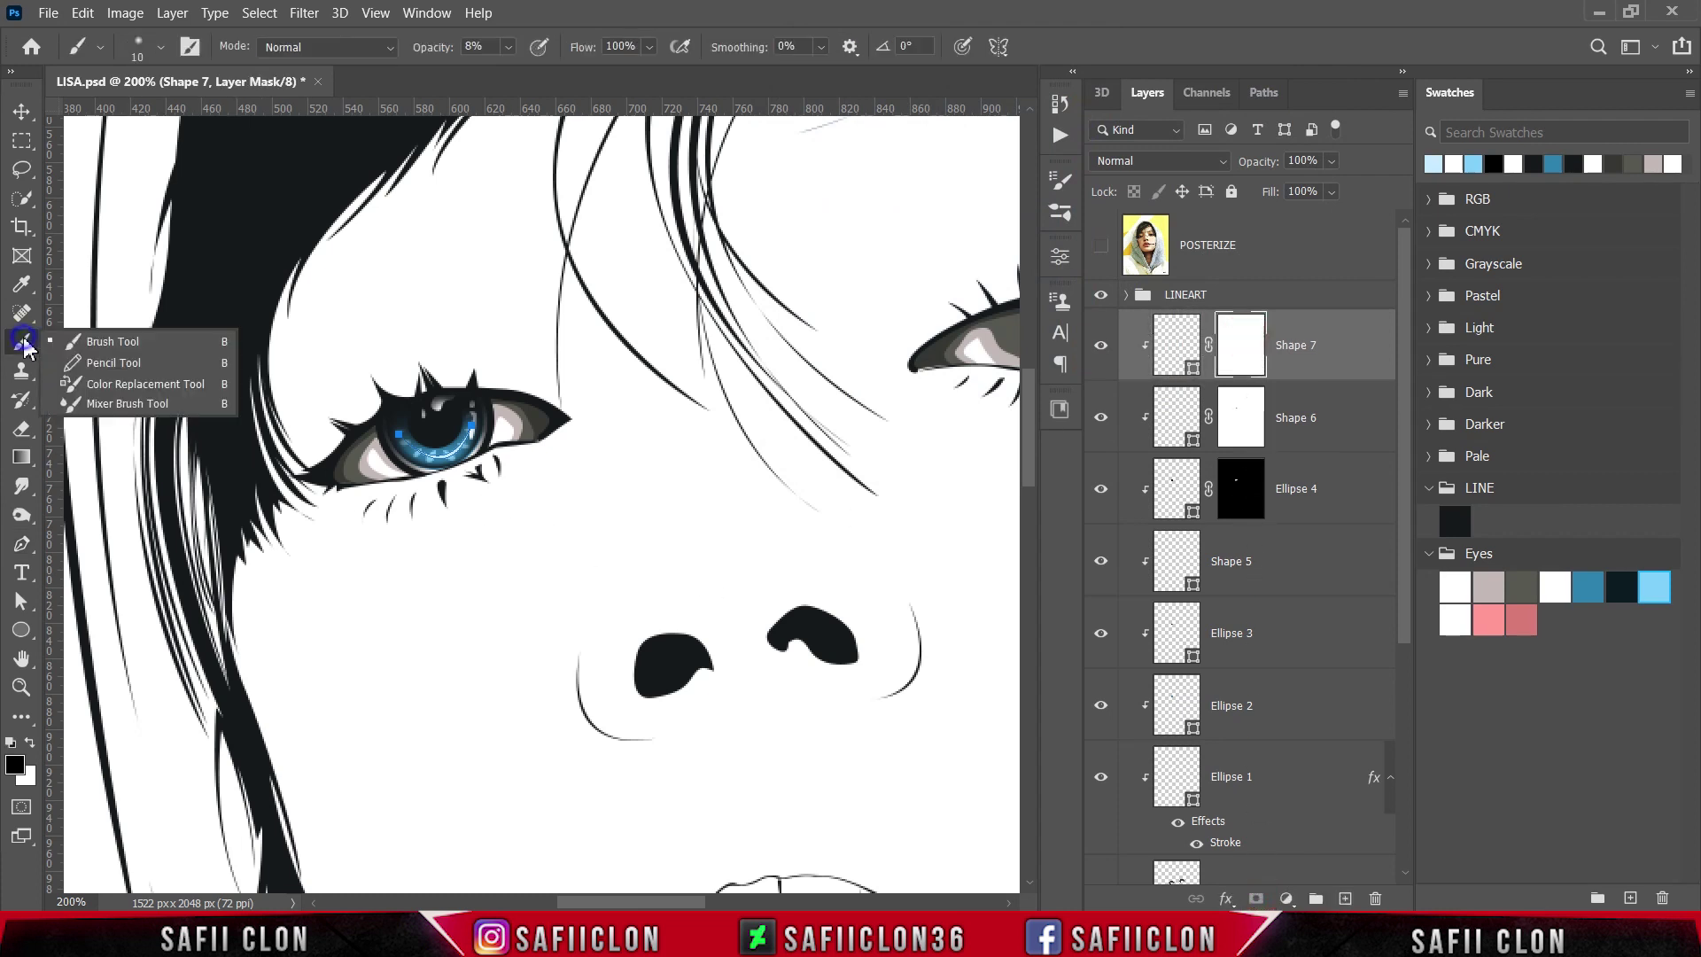
{"action": "left_click", "coordinate": [96, 346]}
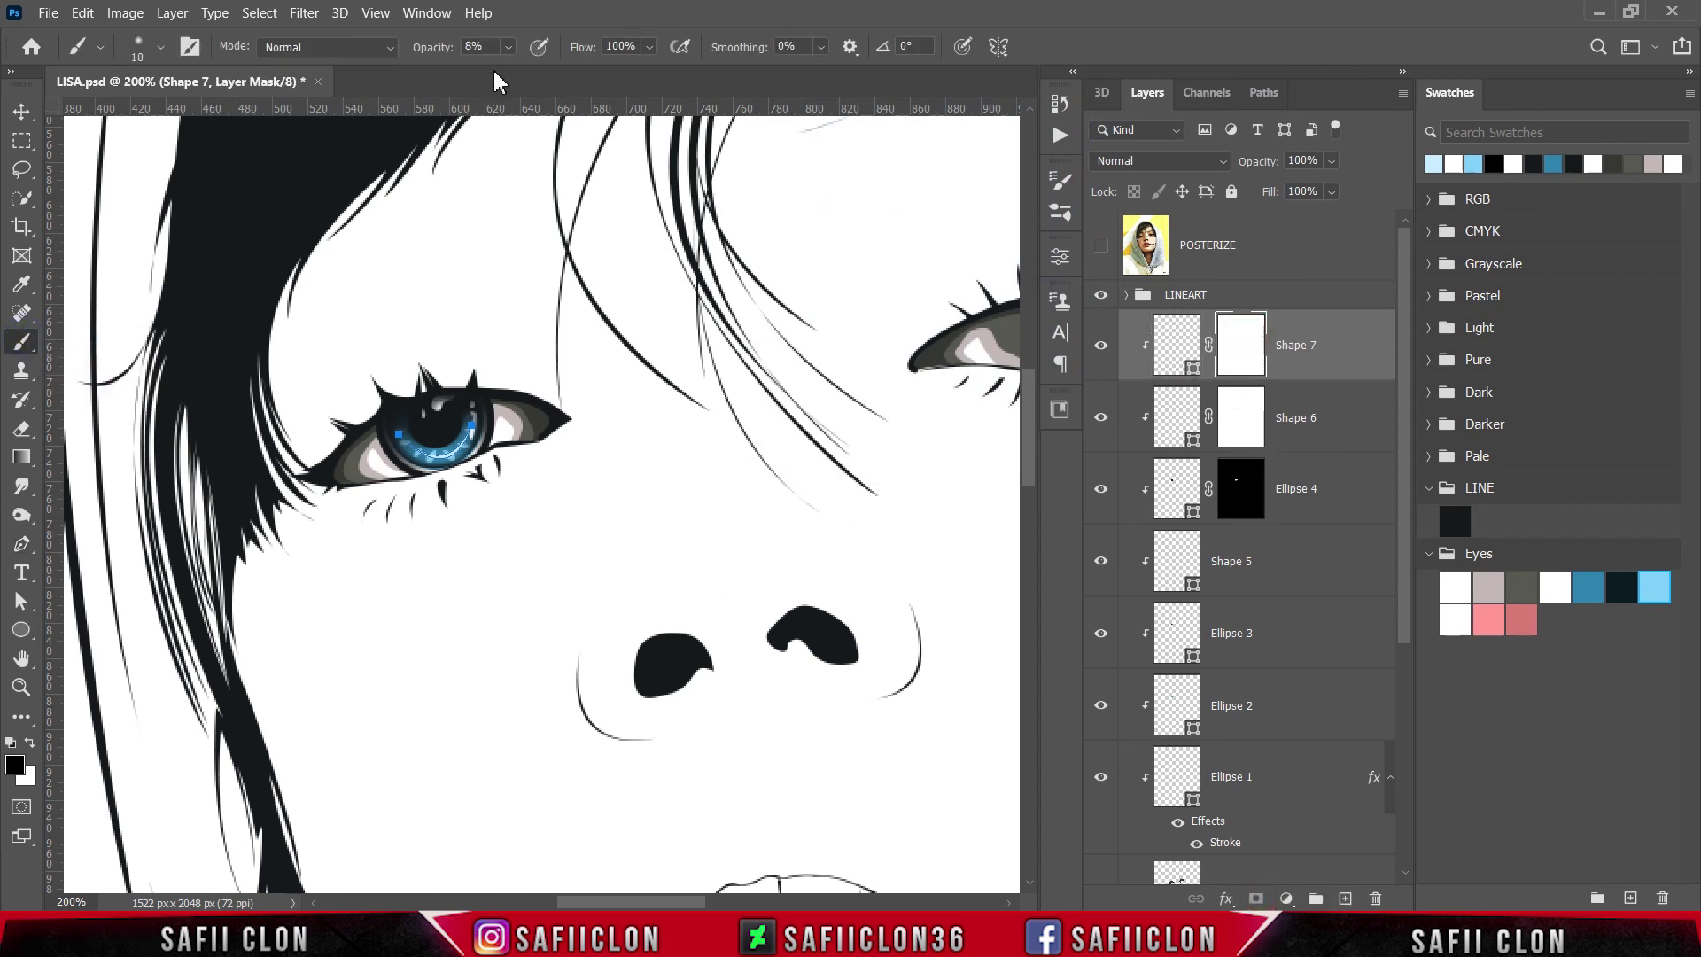
{"action": "left_click", "coordinate": [512, 48]}
{"action": "left_click", "coordinate": [510, 48]}
{"action": "scroll", "coordinate": [593, 265], "scroll_direction": "up", "scroll_amount": 1}
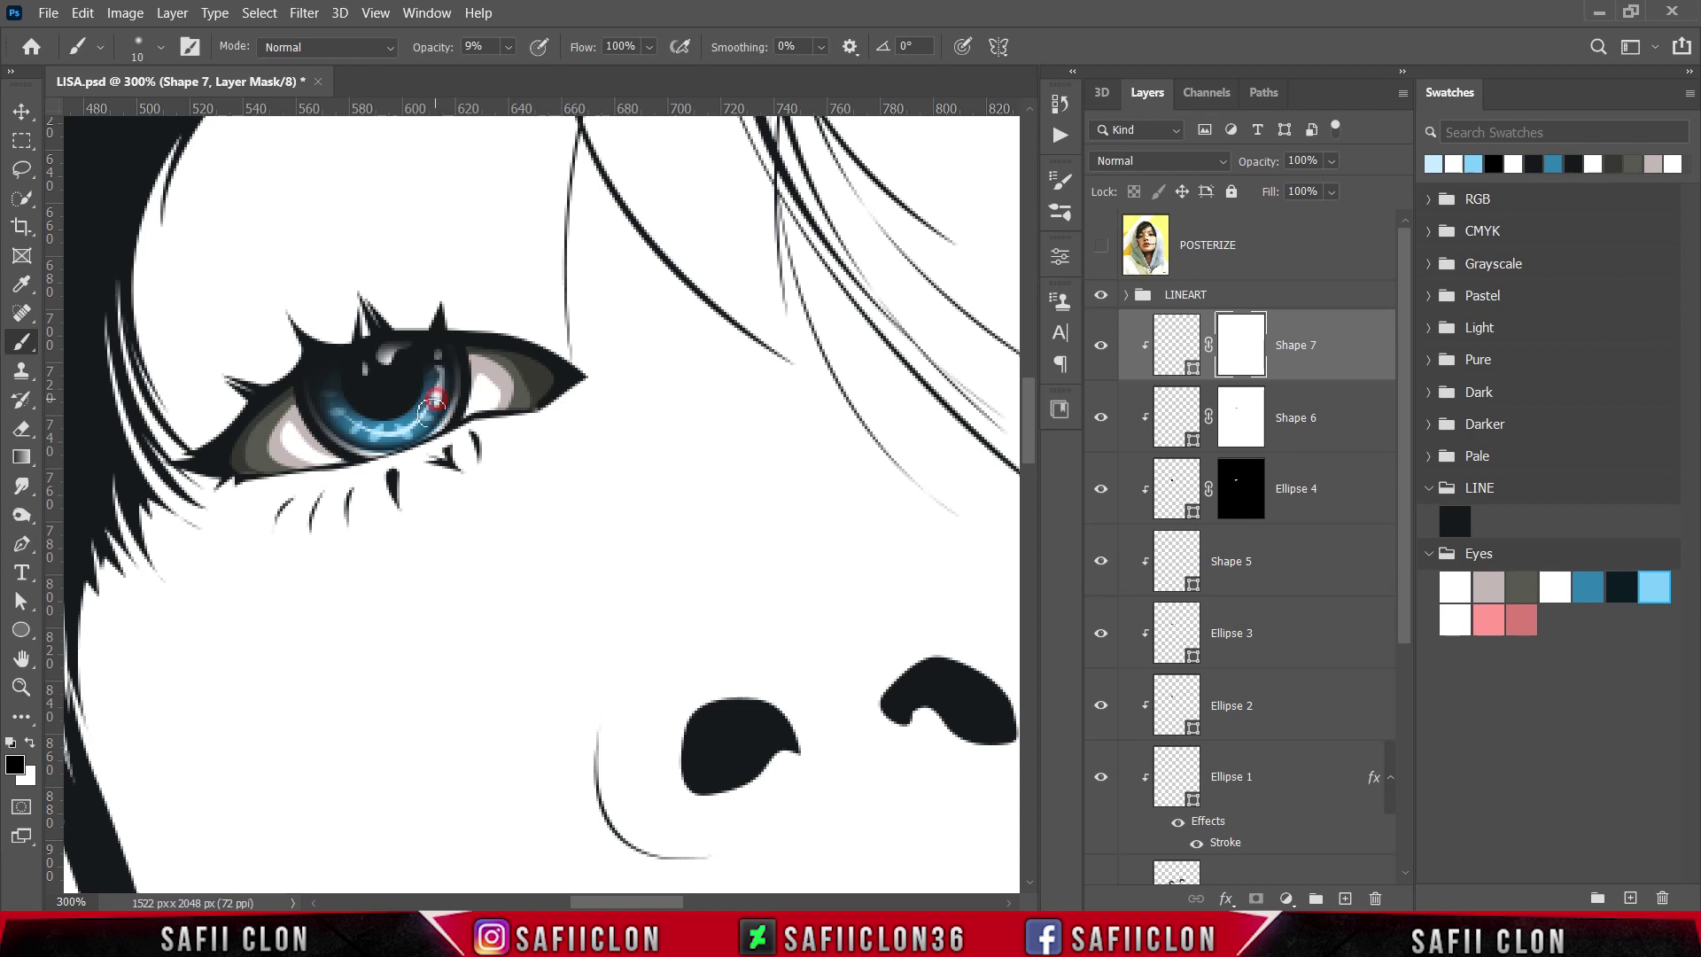
{"action": "mouse_move", "coordinate": [432, 412]}
{"action": "left_mouse_down"}
{"action": "mouse_move", "coordinate": [357, 440]}
{"action": "mouse_move", "coordinate": [403, 434]}
{"action": "left_mouse_up"}
{"action": "left_click", "coordinate": [1103, 348]}
{"action": "left_click", "coordinate": [1102, 348]}
{"action": "key", "text": "ctrl+1"}
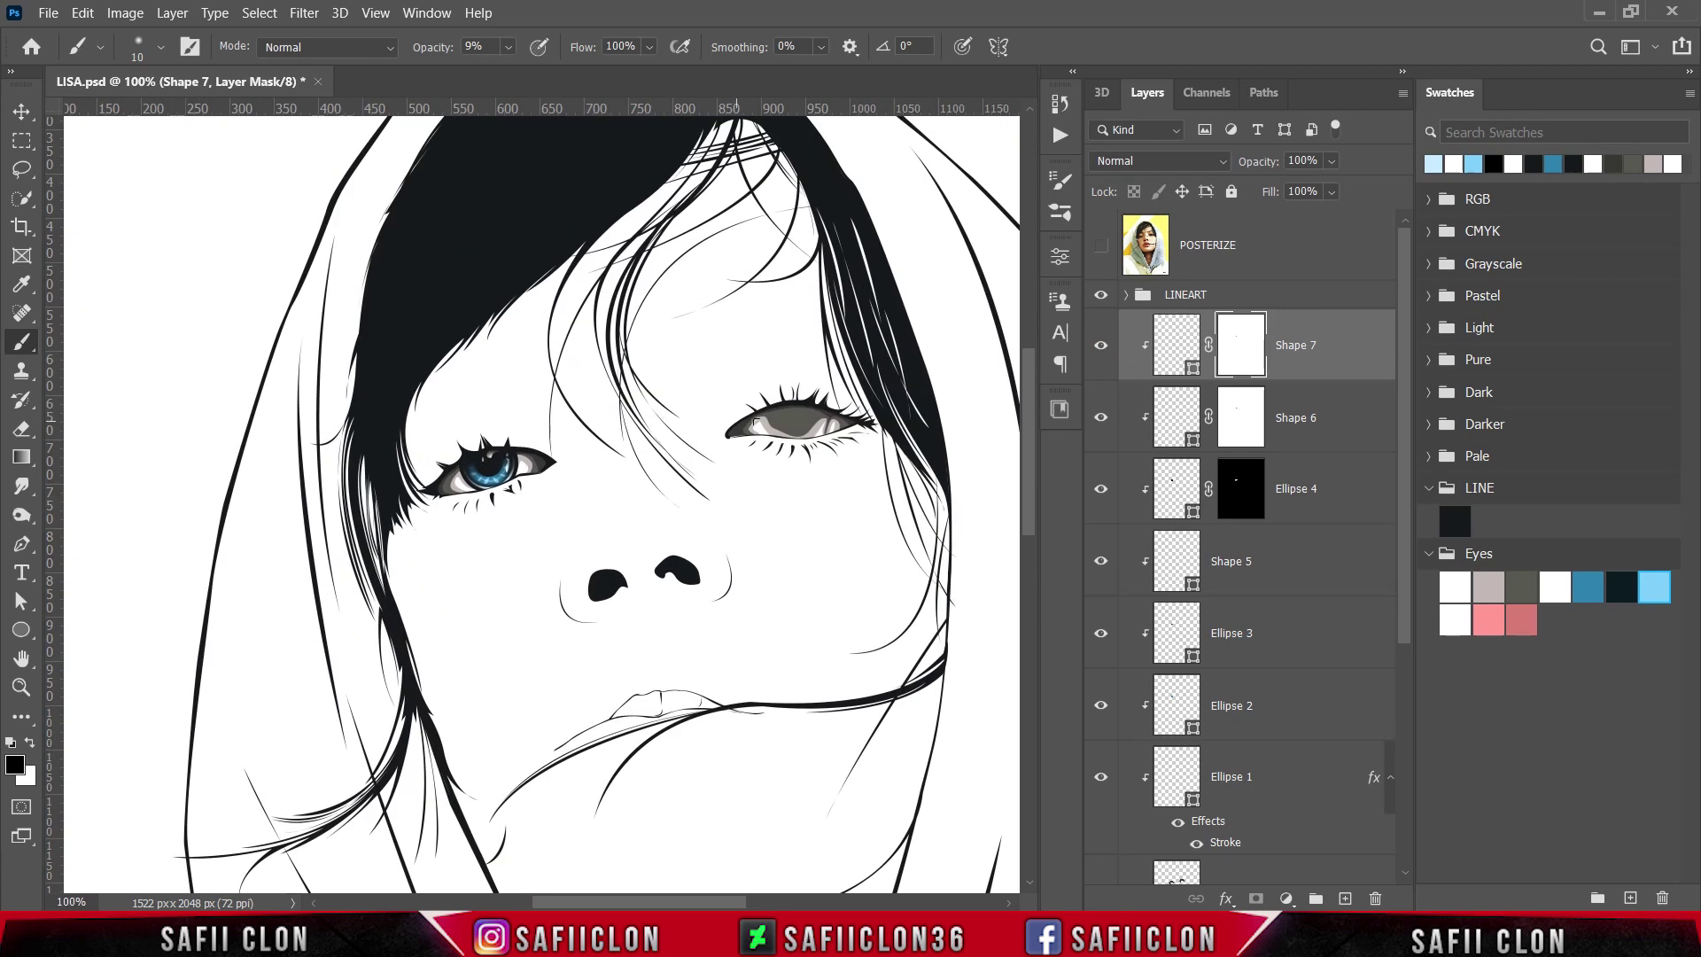
- Duplicate all the iris layers from Shape 7 down to Ellipse 1 within the same document
{"action": "left_click", "coordinate": [1336, 341]}
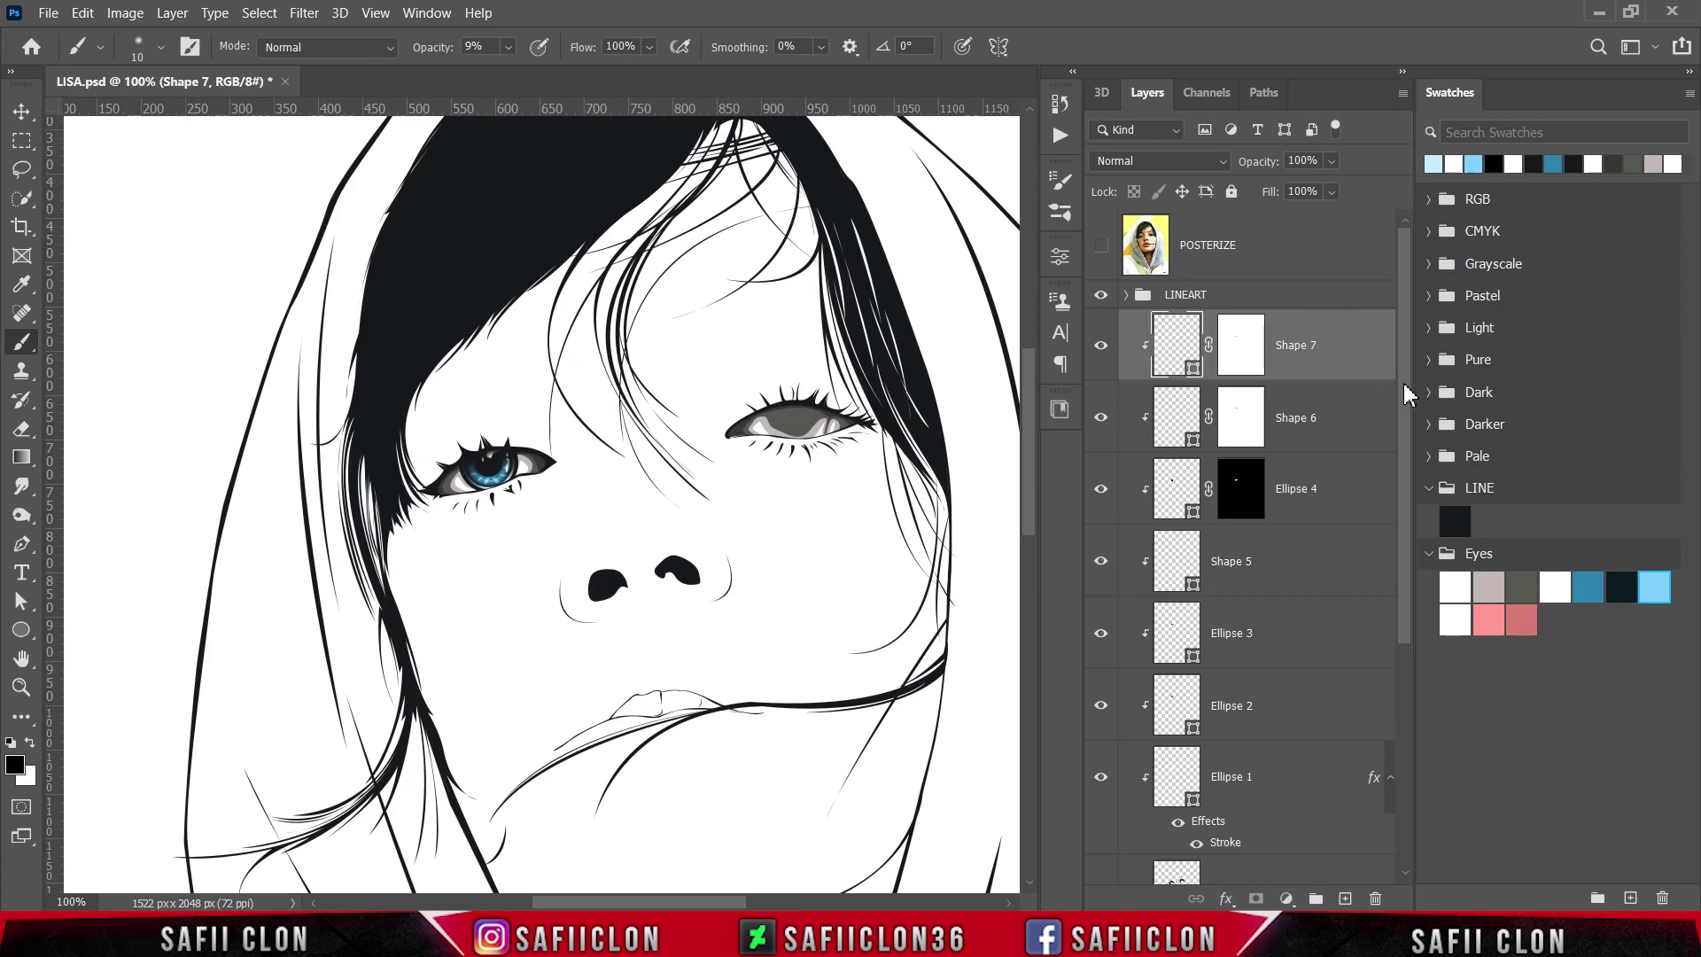
{"action": "scroll", "coordinate": [1409, 394], "scroll_direction": "down", "scroll_amount": 5}
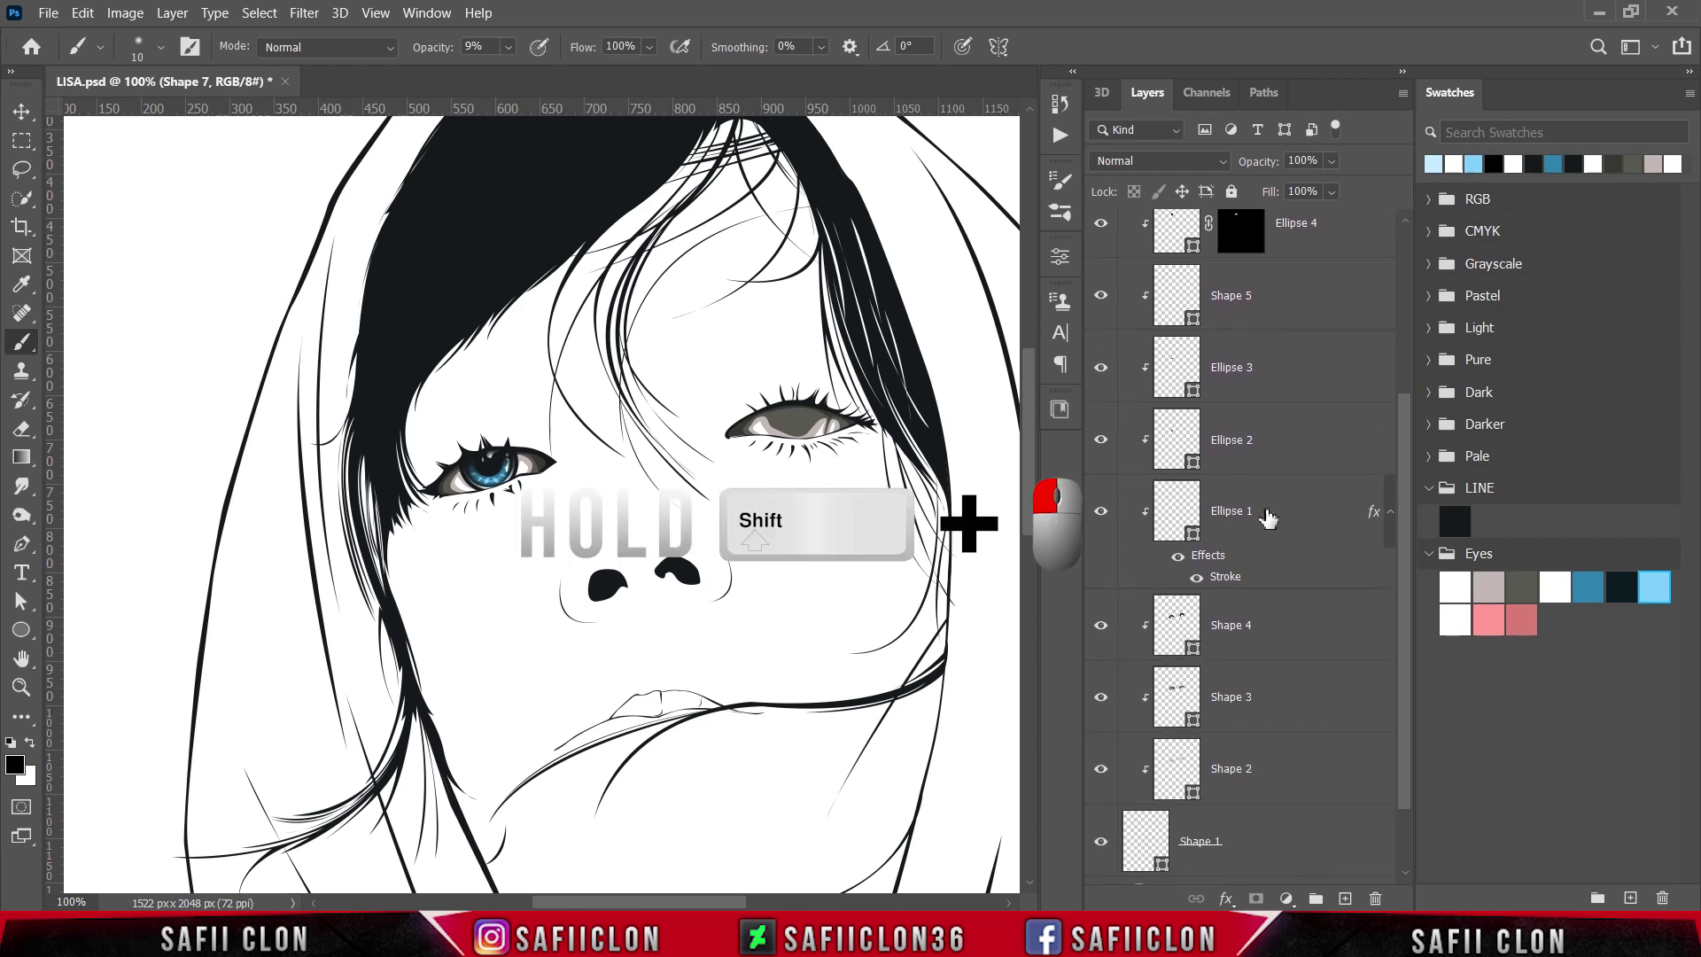
{"action": "left_click", "coordinate": [1282, 518], "text": "shift"}
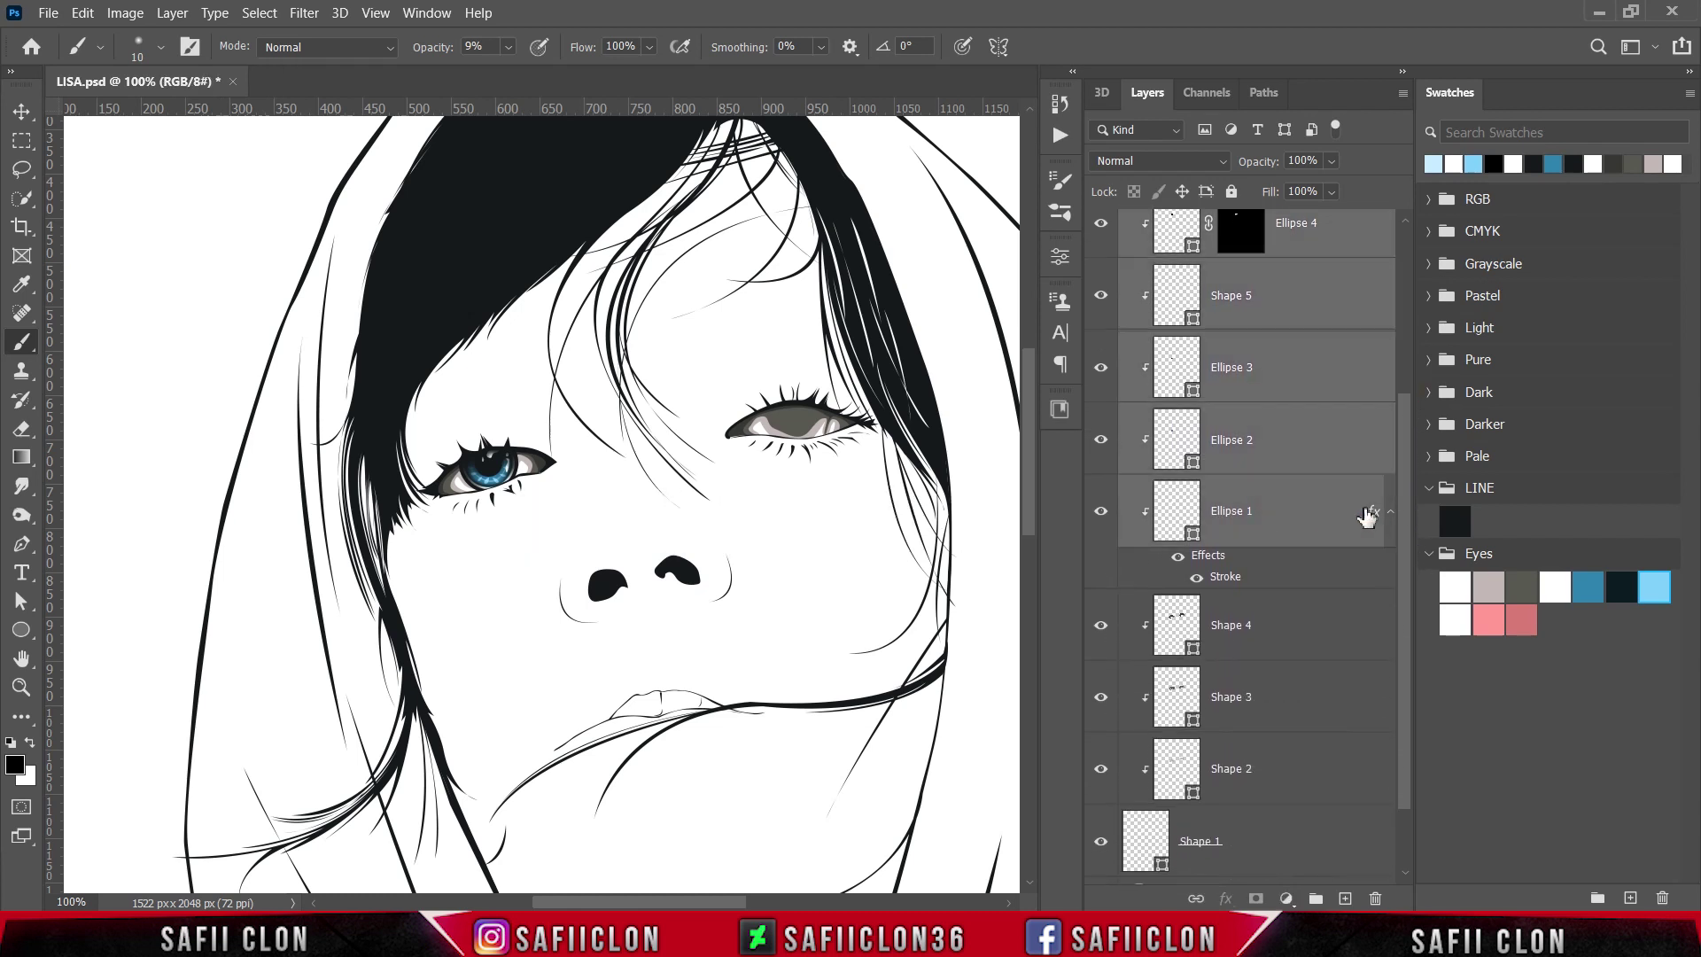
{"action": "left_click_drag", "start_coordinate": [1406, 503], "coordinate": [1401, 372]}
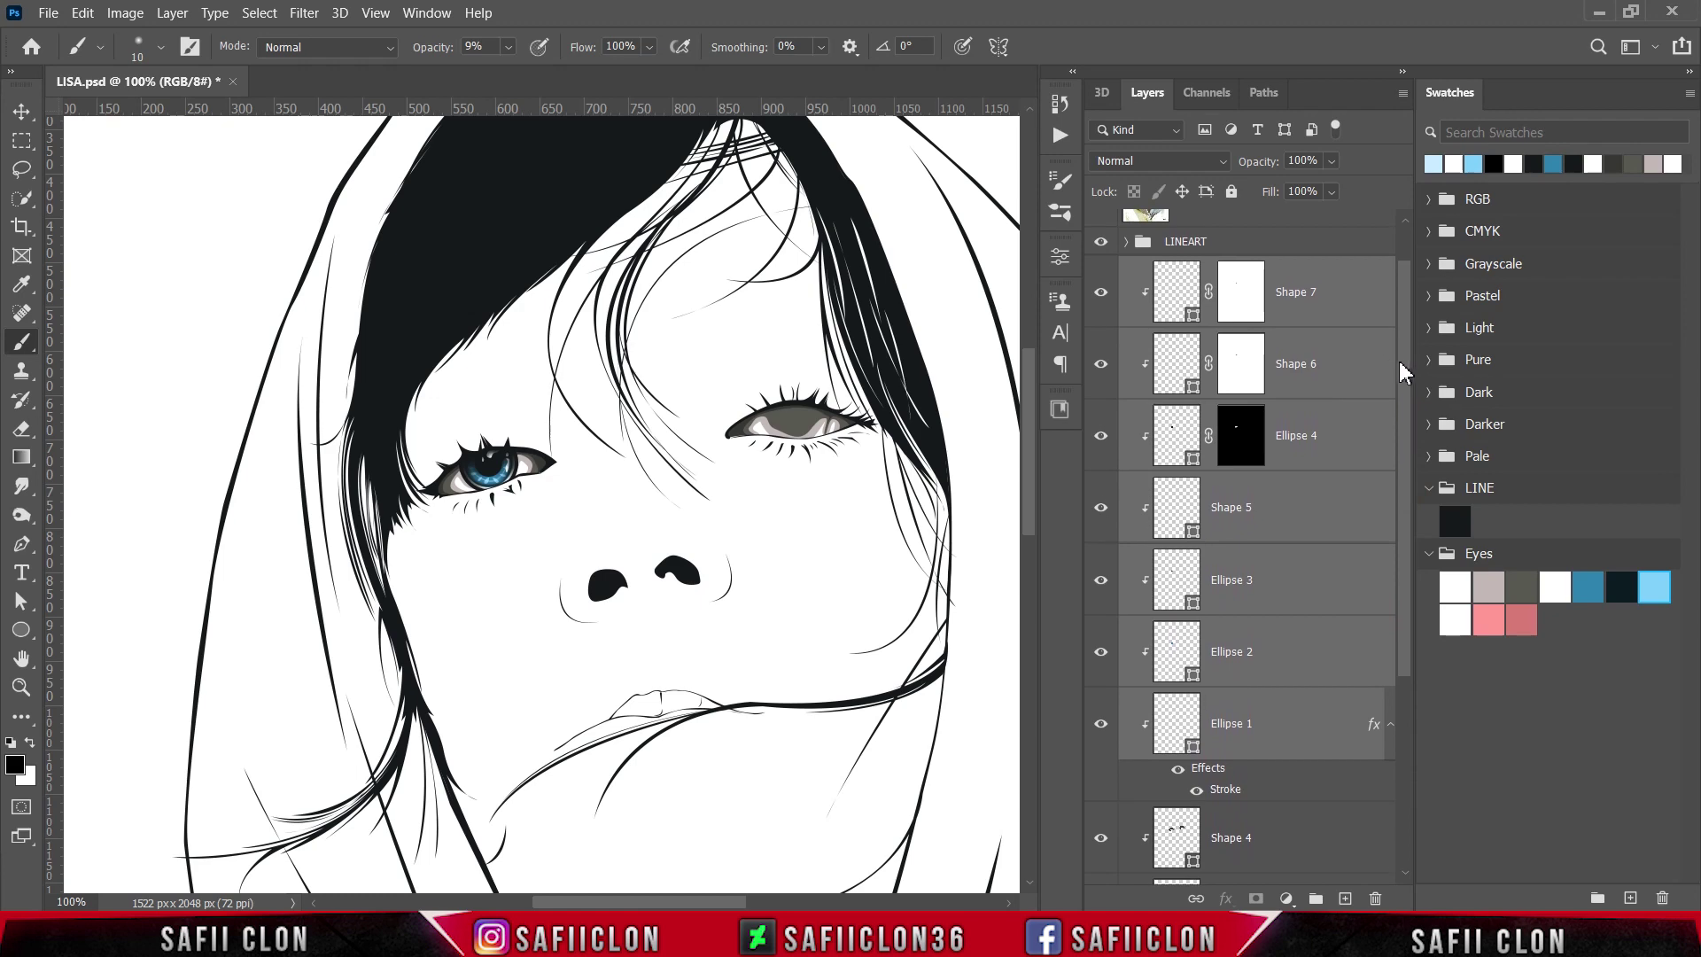
{"action": "right_click", "coordinate": [1350, 292]}
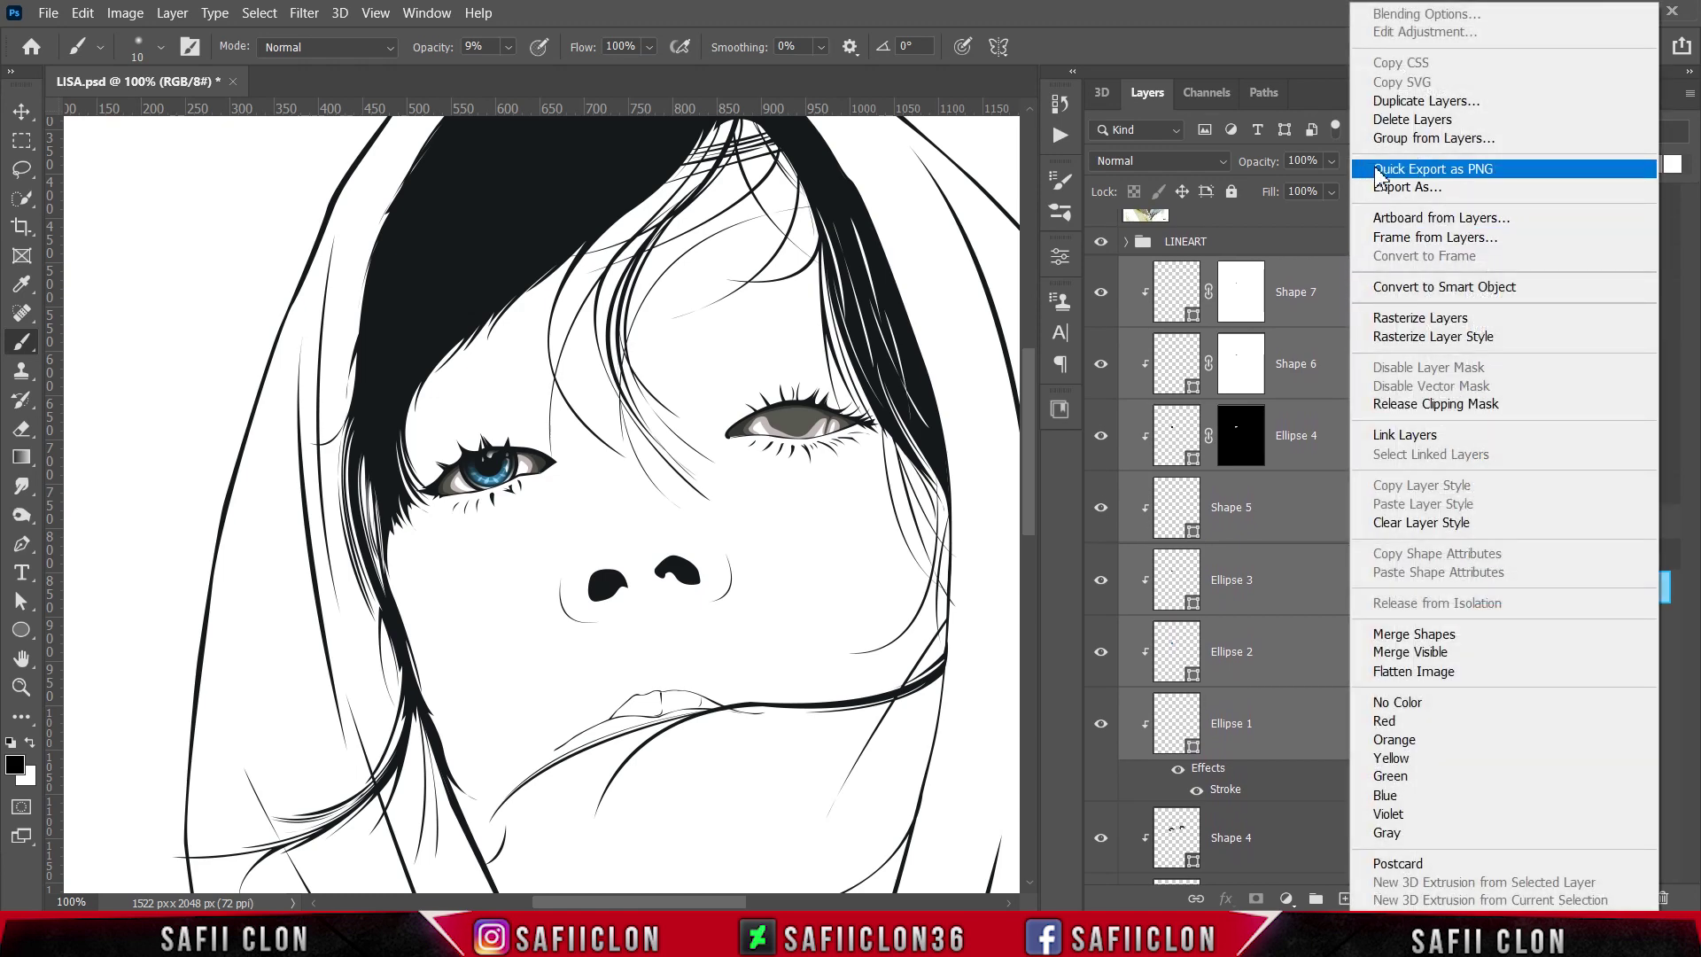
{"action": "left_click", "coordinate": [1402, 101]}
{"action": "left_click", "coordinate": [1032, 248]}
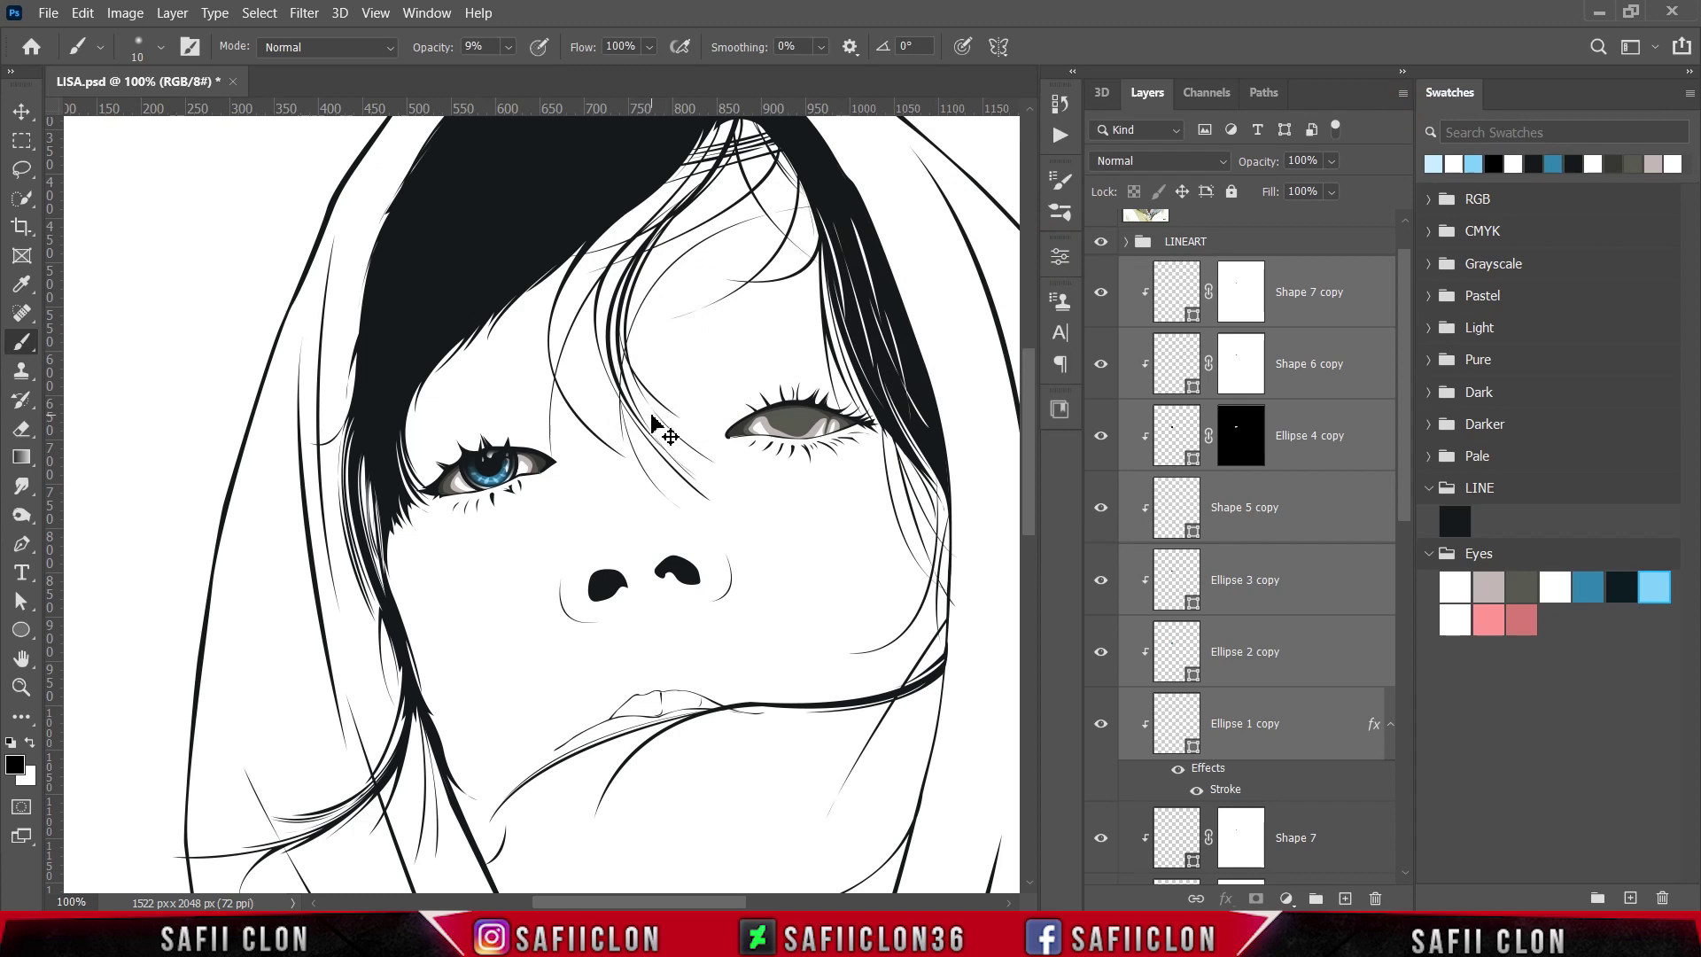
- Move the duplicated iris layers onto the uncoloured eye, aligning them to the temporarily shown POSTERIZE reference photo
{"action": "key", "text": "ctrl+t"}
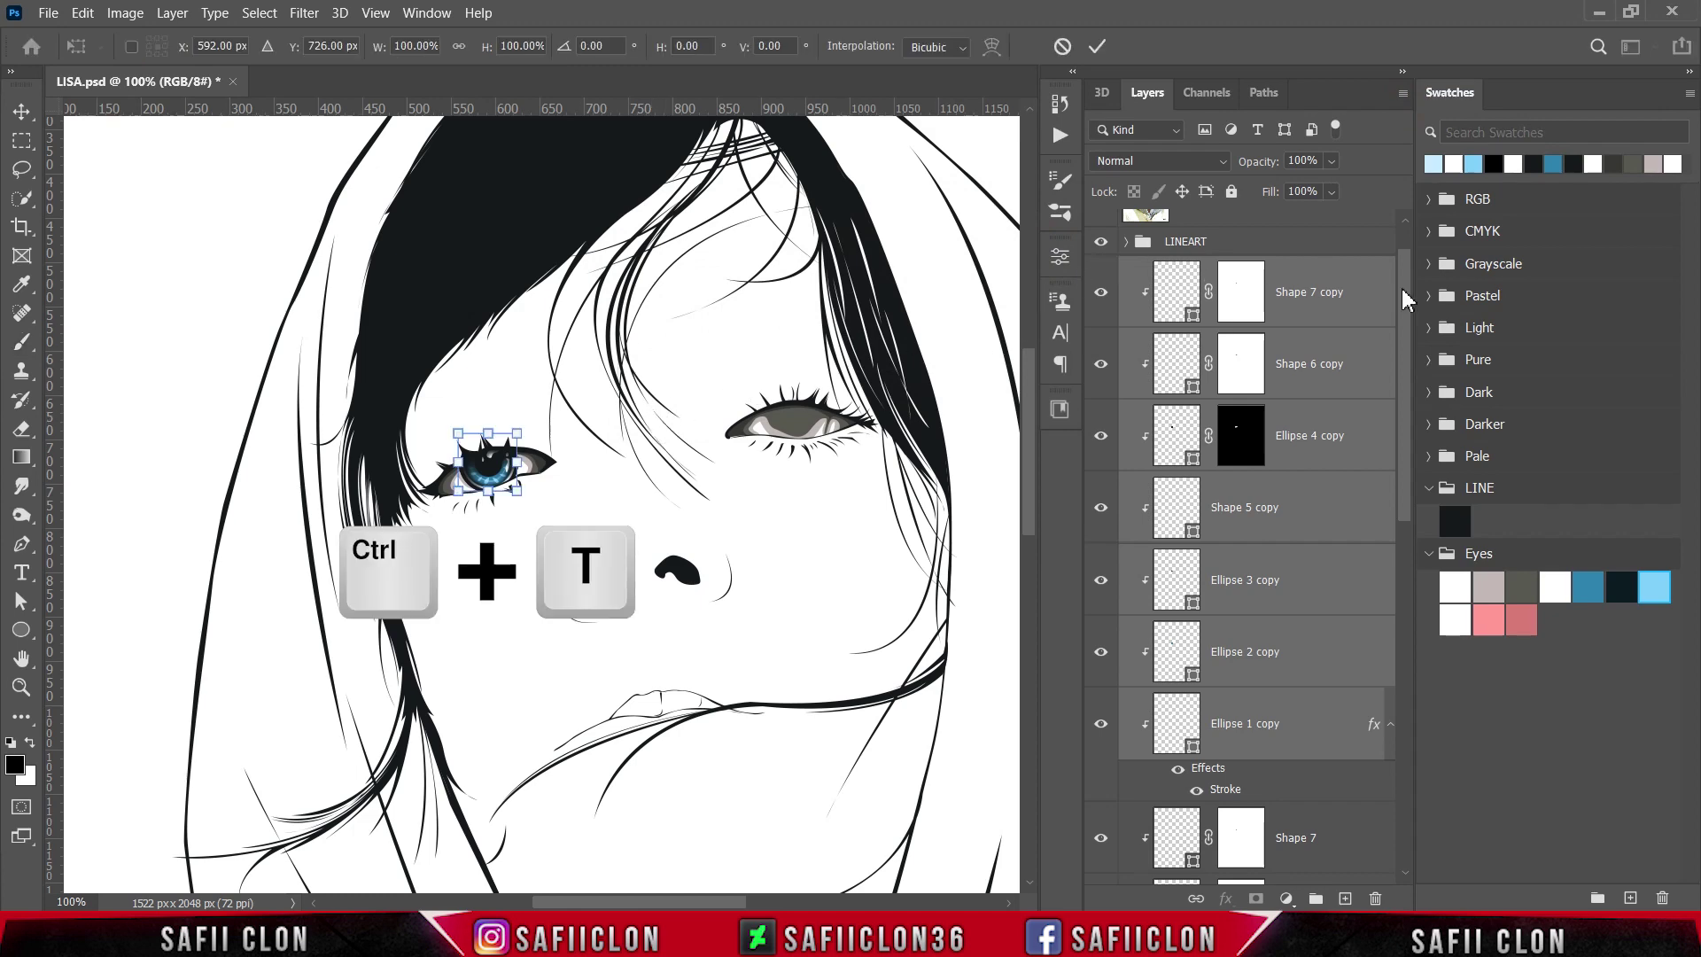
{"action": "left_click_drag", "start_coordinate": [1408, 299], "coordinate": [1408, 271]}
{"action": "key", "text": "Return"}
{"action": "left_click", "coordinate": [1099, 248]}
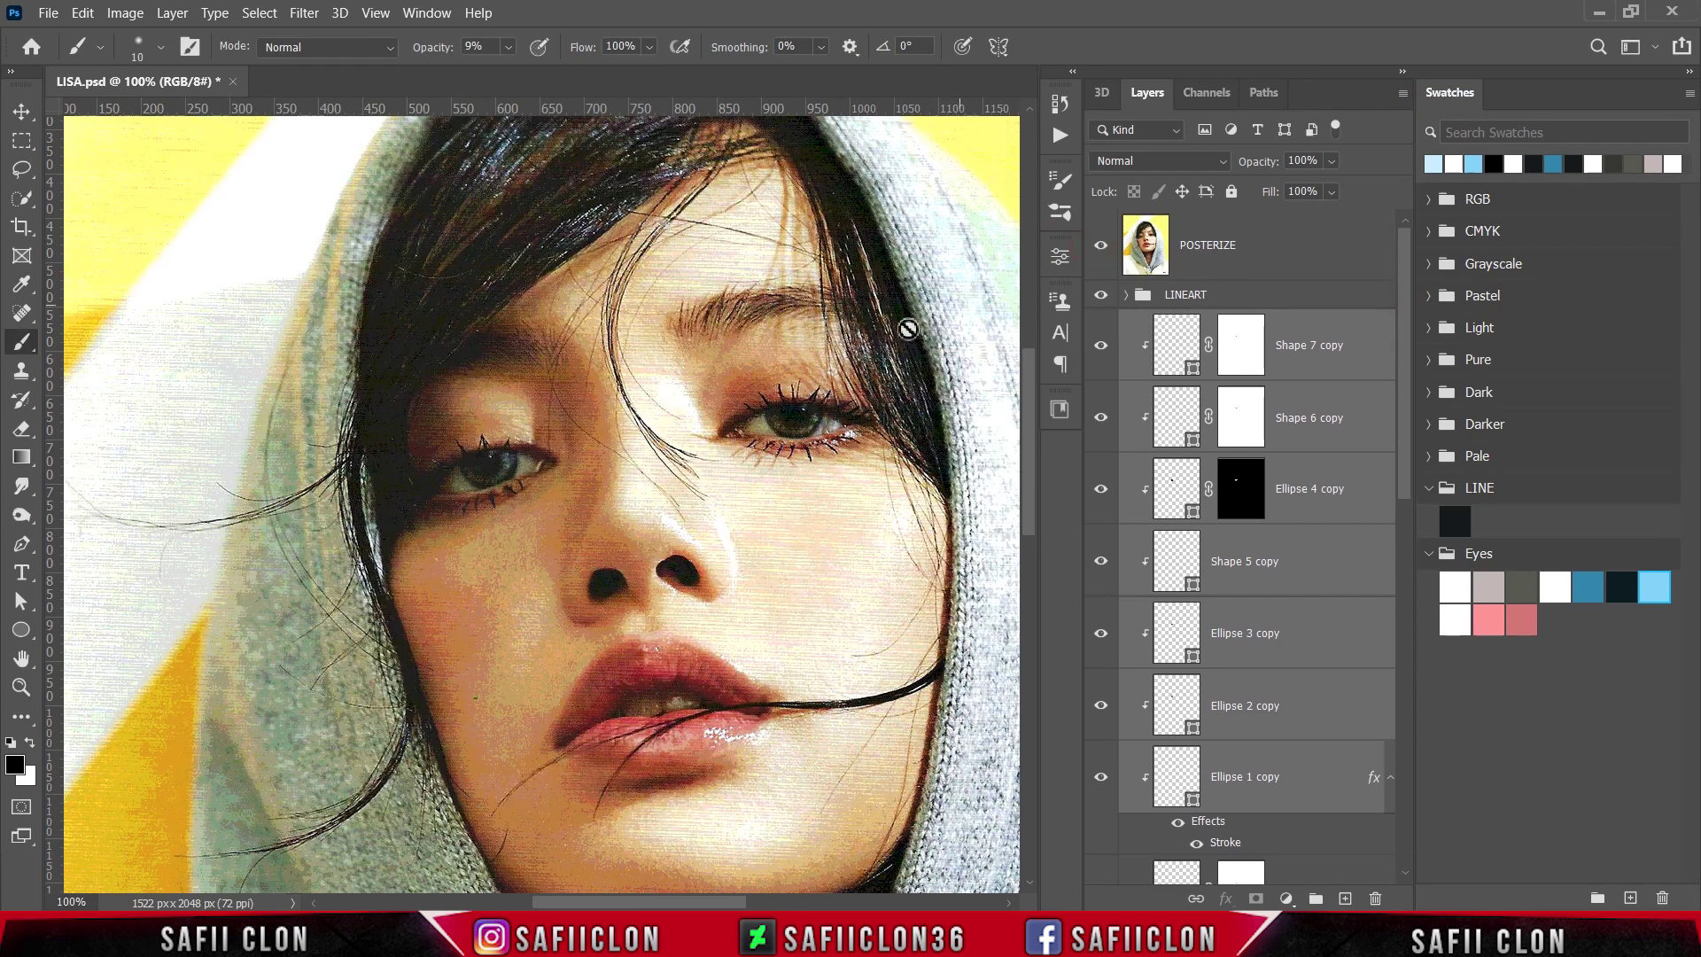
{"action": "key", "text": "ctrl+t"}
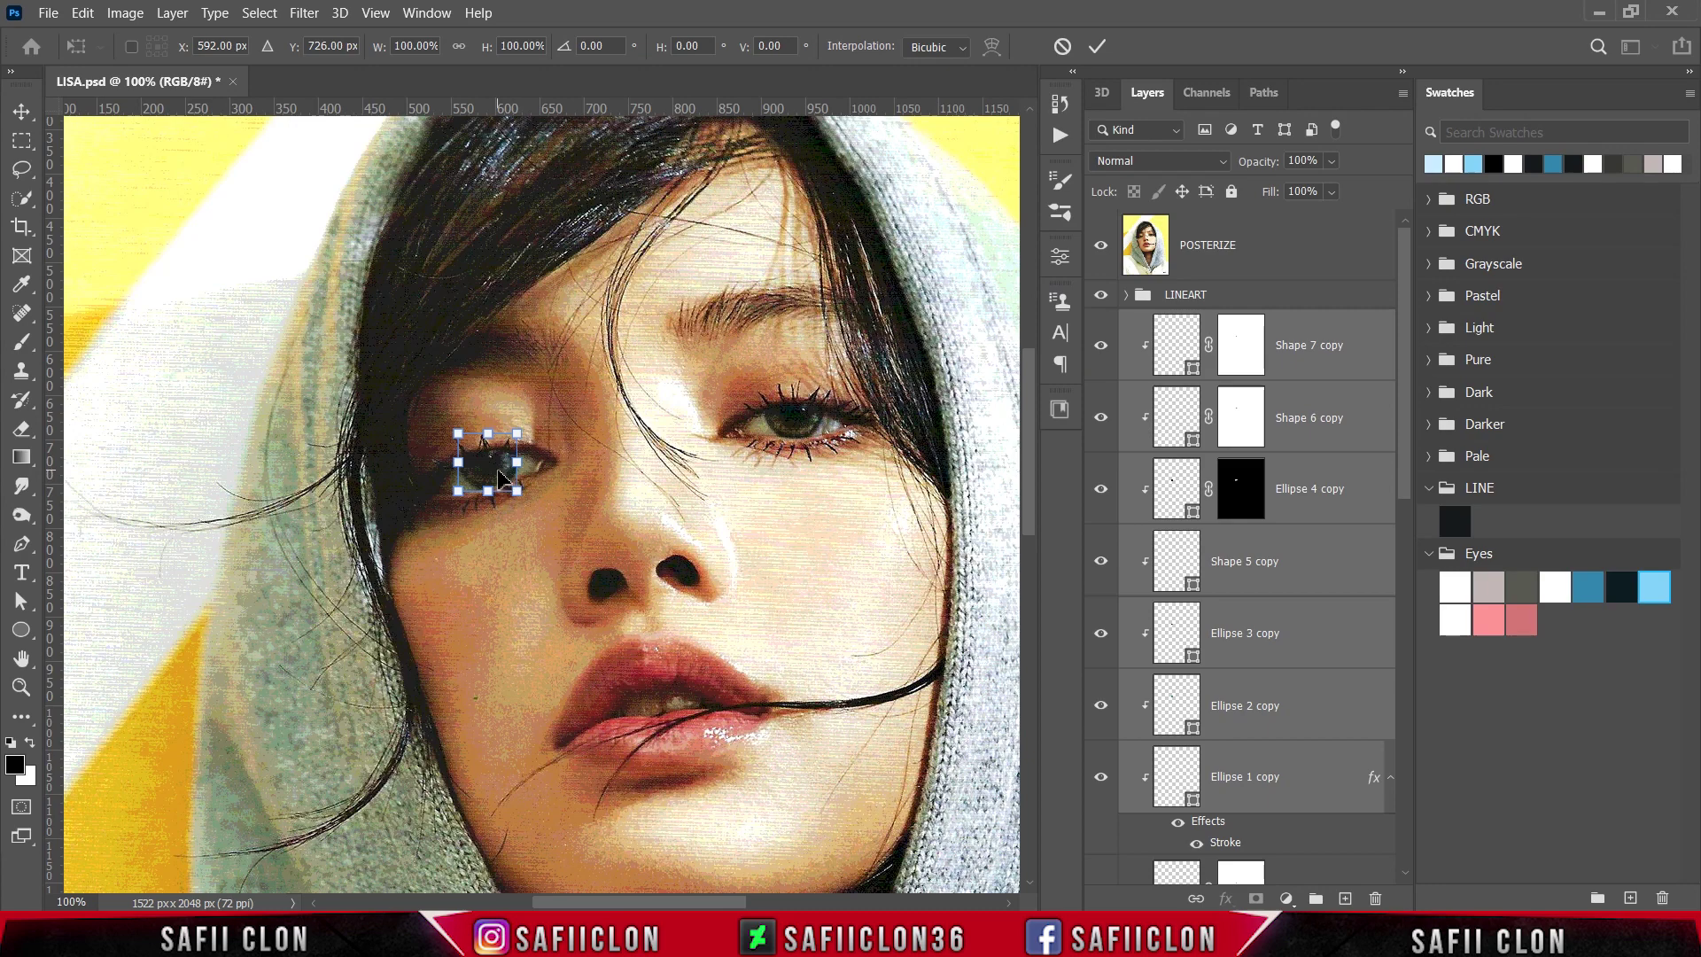
{"action": "left_click_drag", "start_coordinate": [493, 477], "coordinate": [800, 428]}
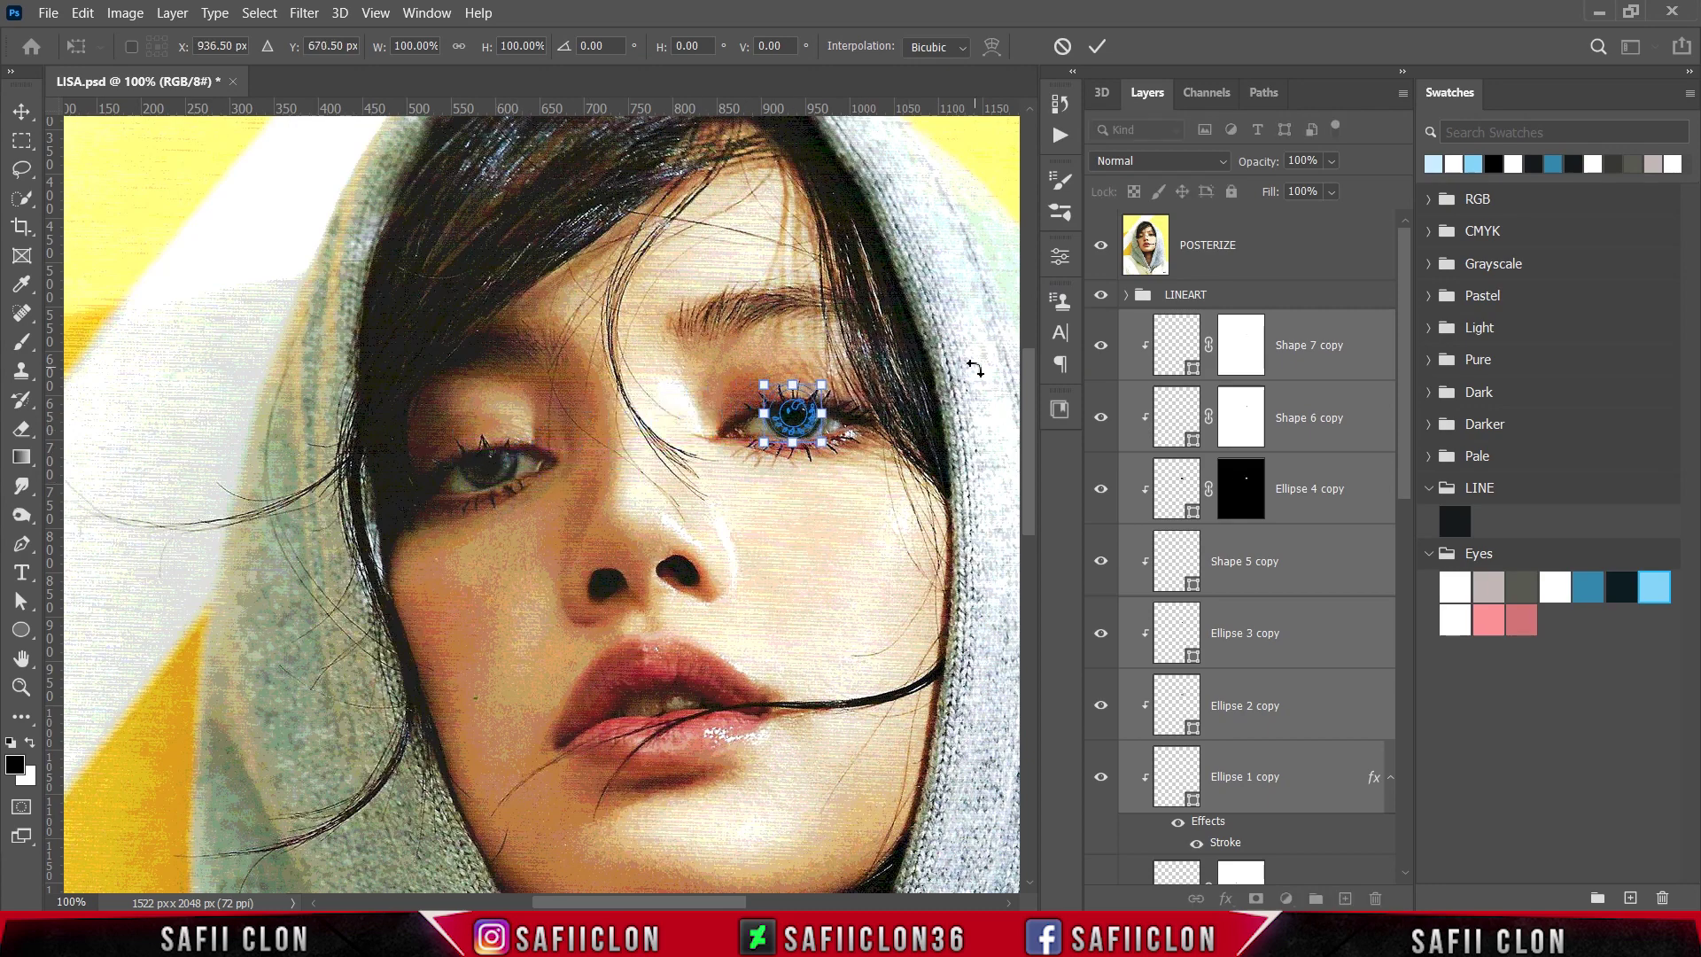
{"action": "left_click", "coordinate": [1097, 46]}
{"action": "key", "text": "b"}
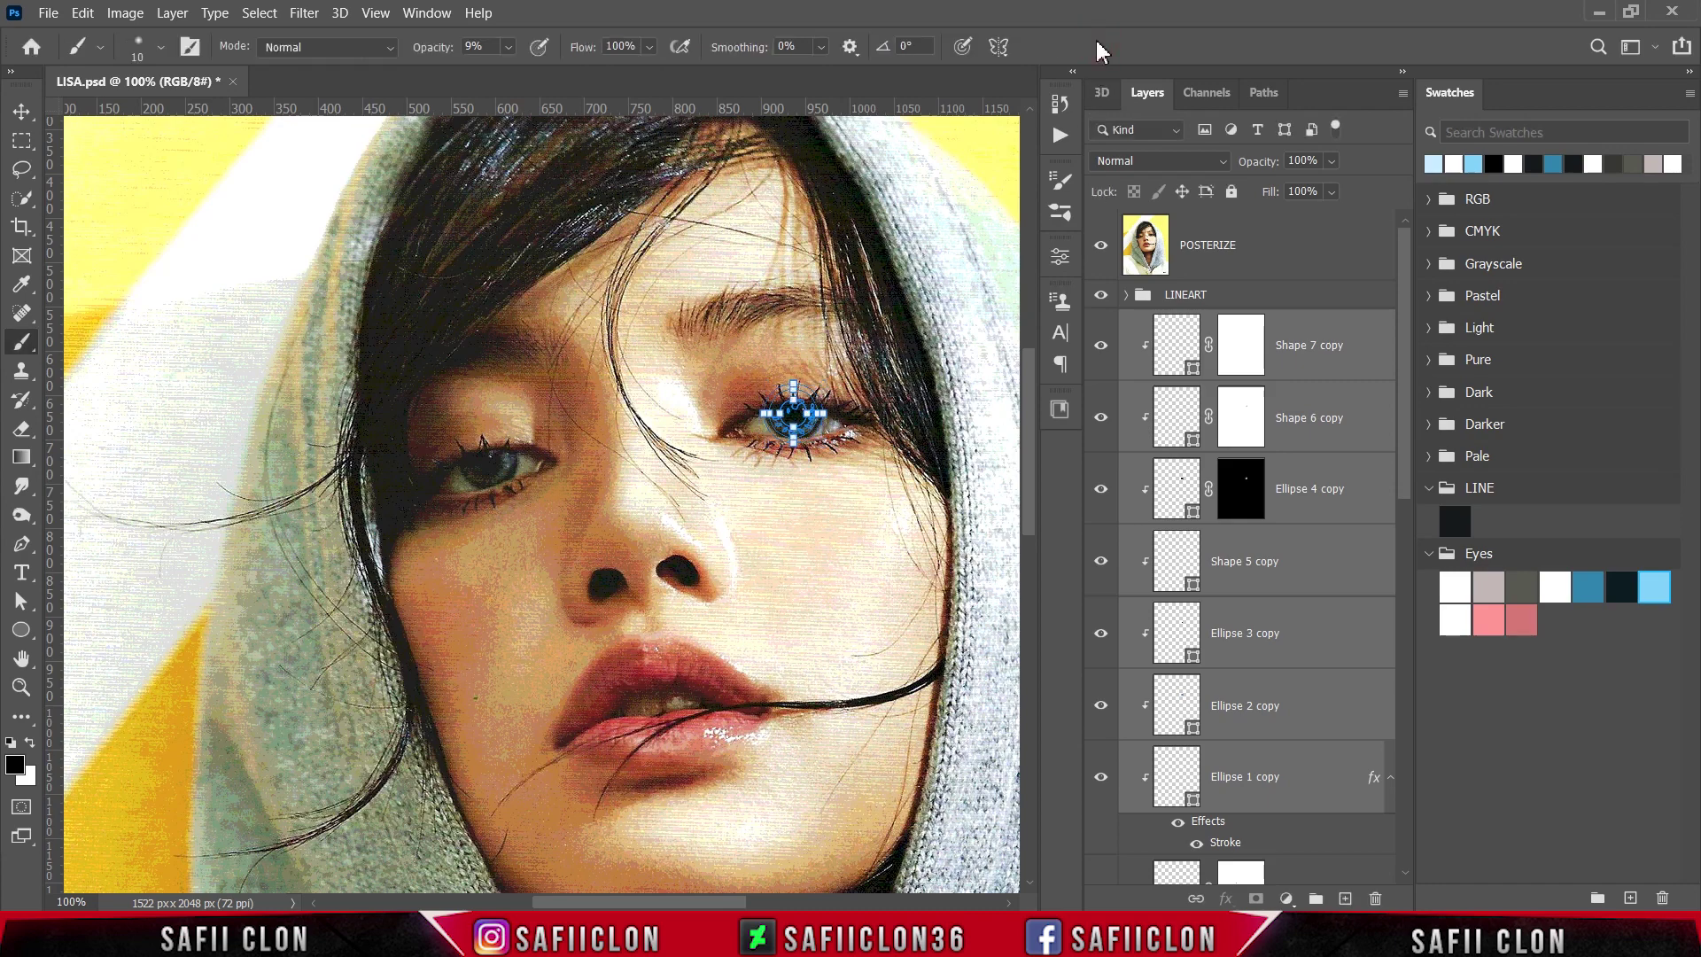
{"action": "left_click", "coordinate": [1101, 245]}
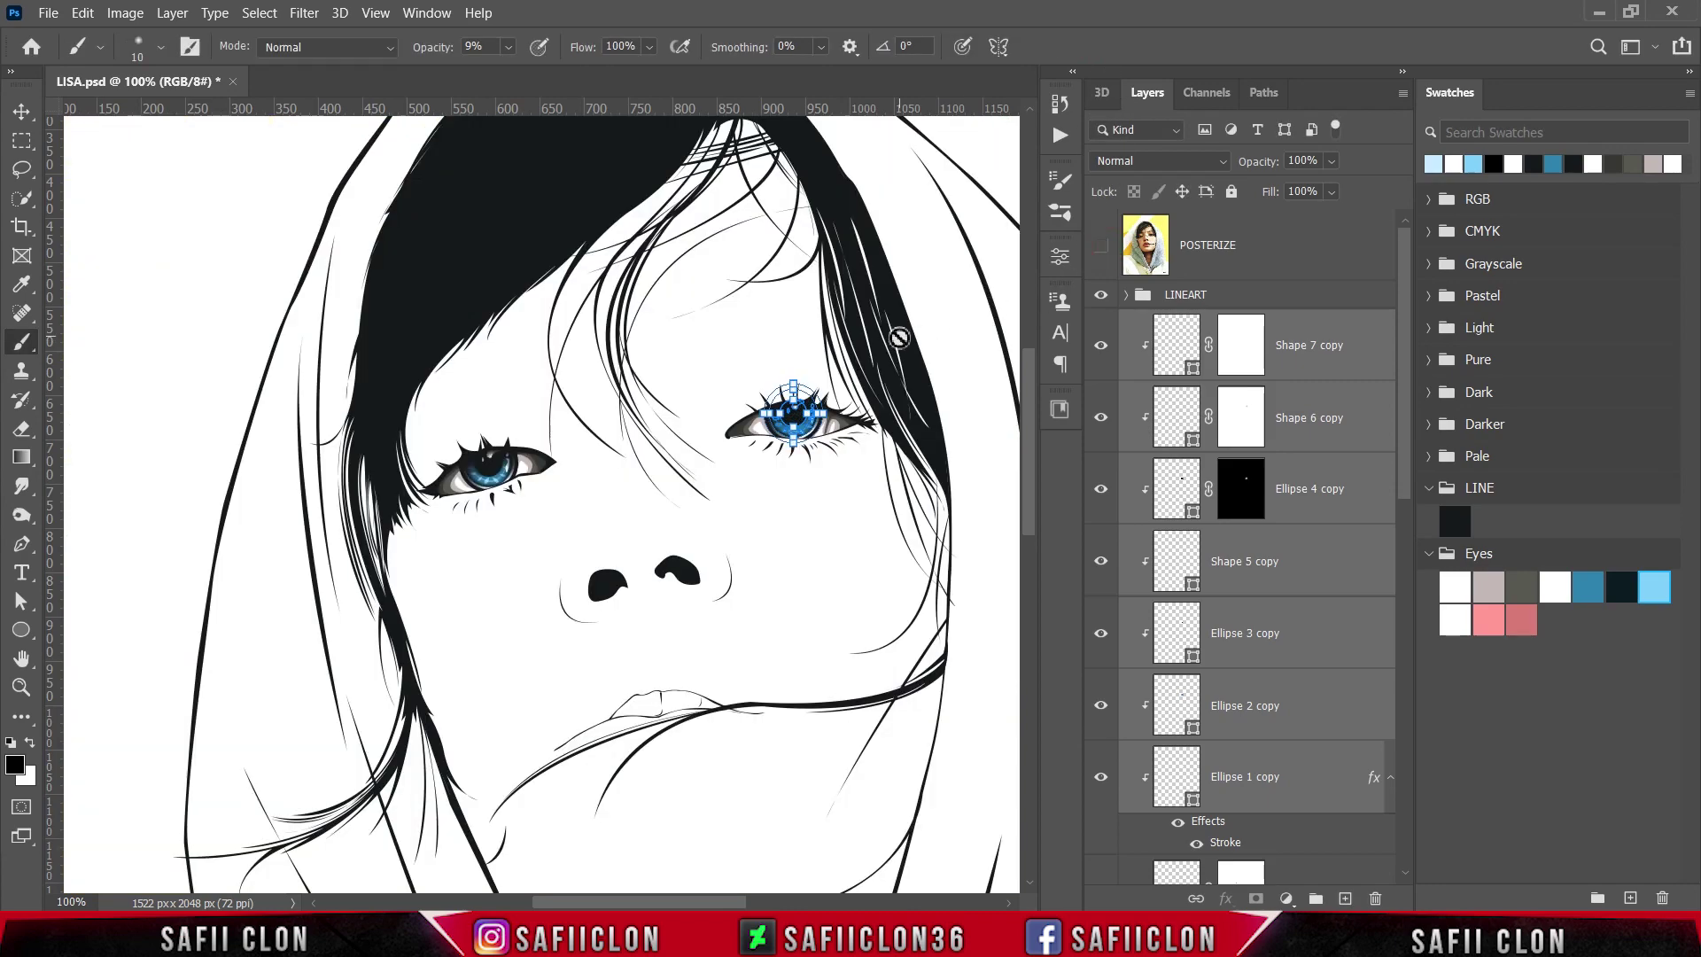
- Nudge the copied iris to line up with the eye in the POSTERIZE reference, and hide the reference again
{"action": "key", "text": "ctrl+plus"}
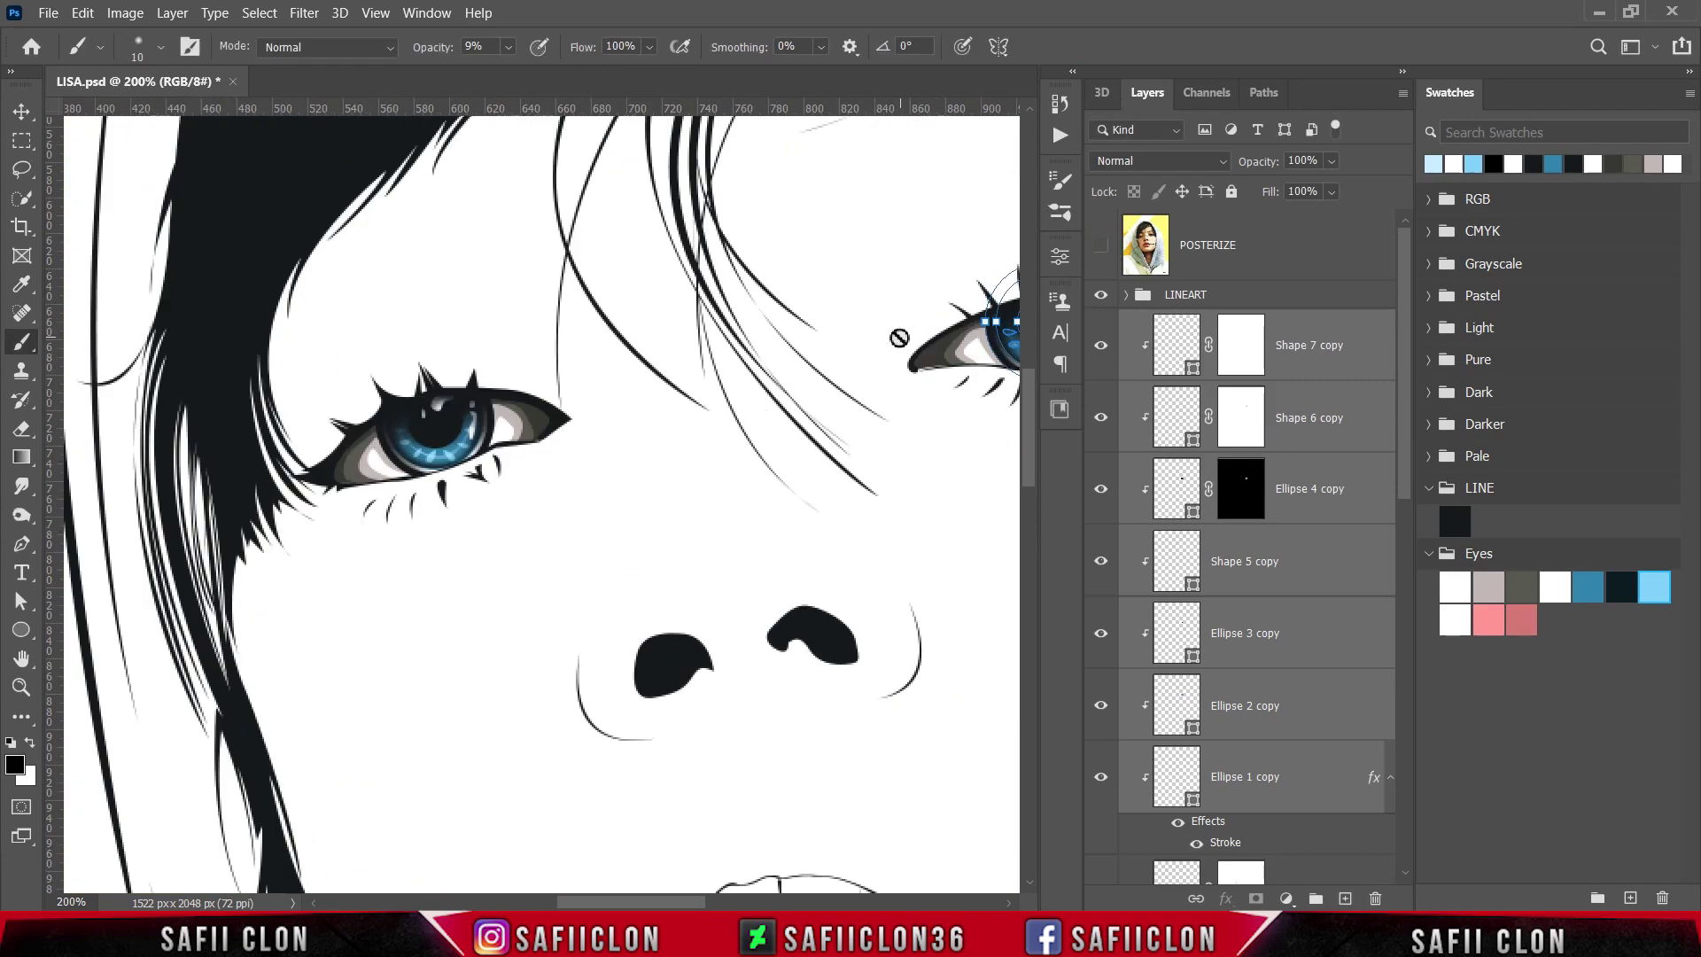
{"action": "left_click_drag", "start_coordinate": [697, 899], "coordinate": [757, 894]}
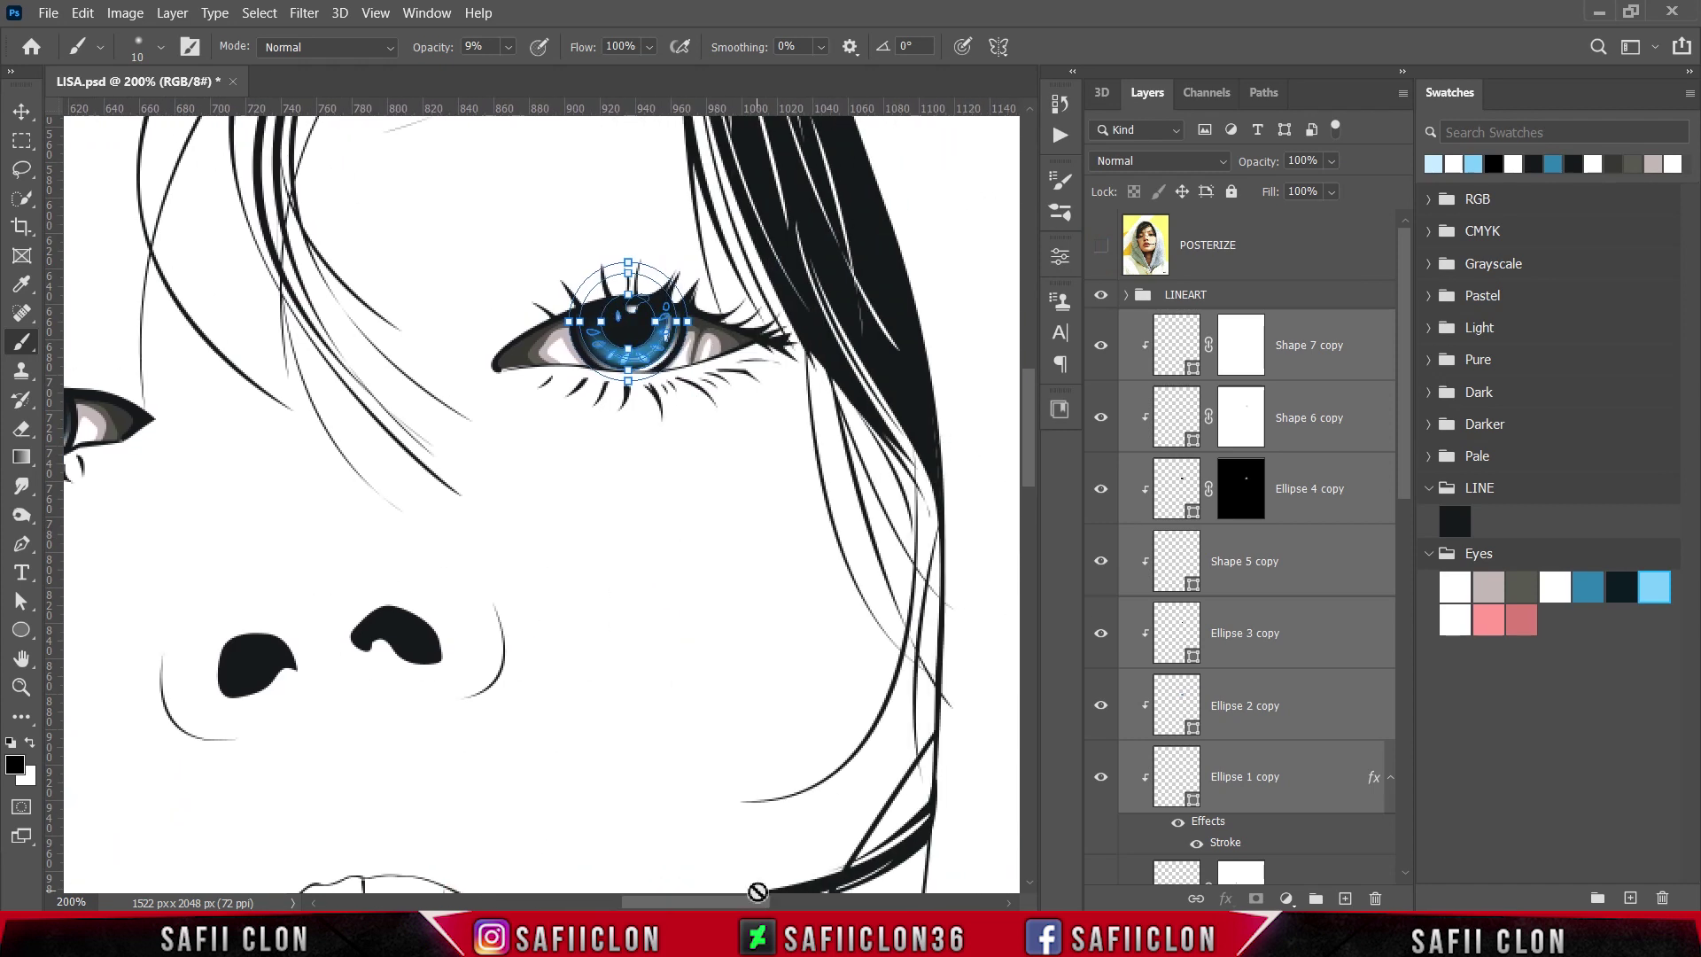
{"action": "left_click", "coordinate": [1102, 247]}
{"action": "key", "text": "ctrl+Up"}
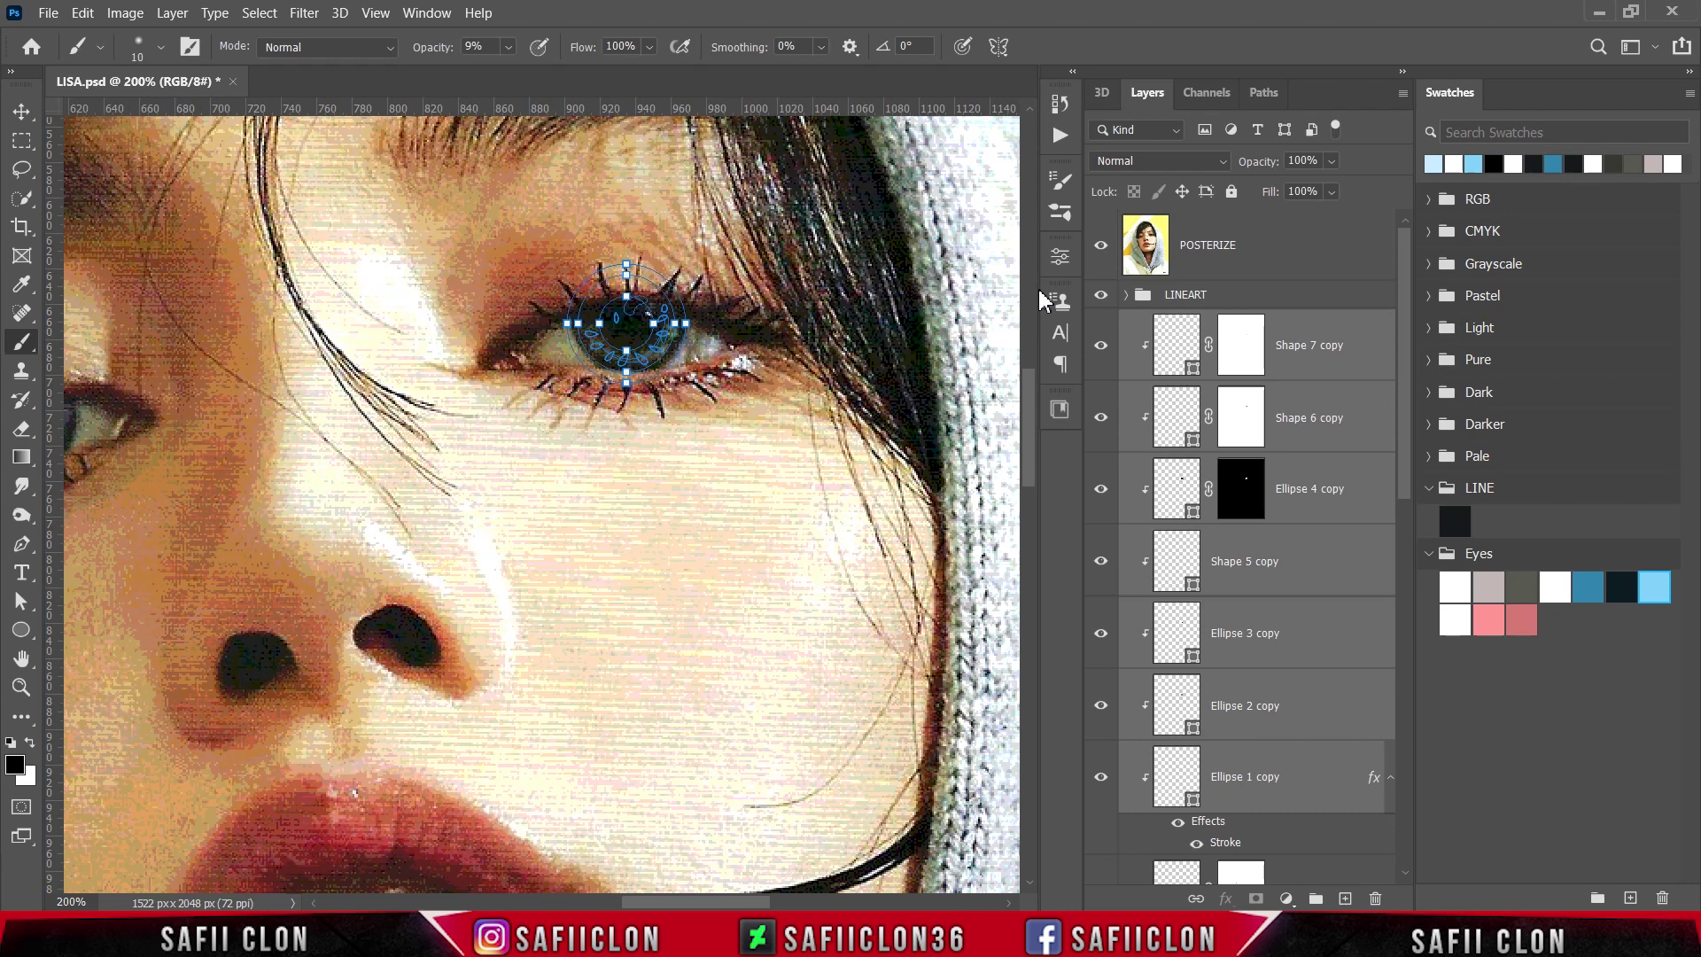
{"action": "key", "text": "ctrl+Right"}
{"action": "left_click", "coordinate": [1100, 244]}
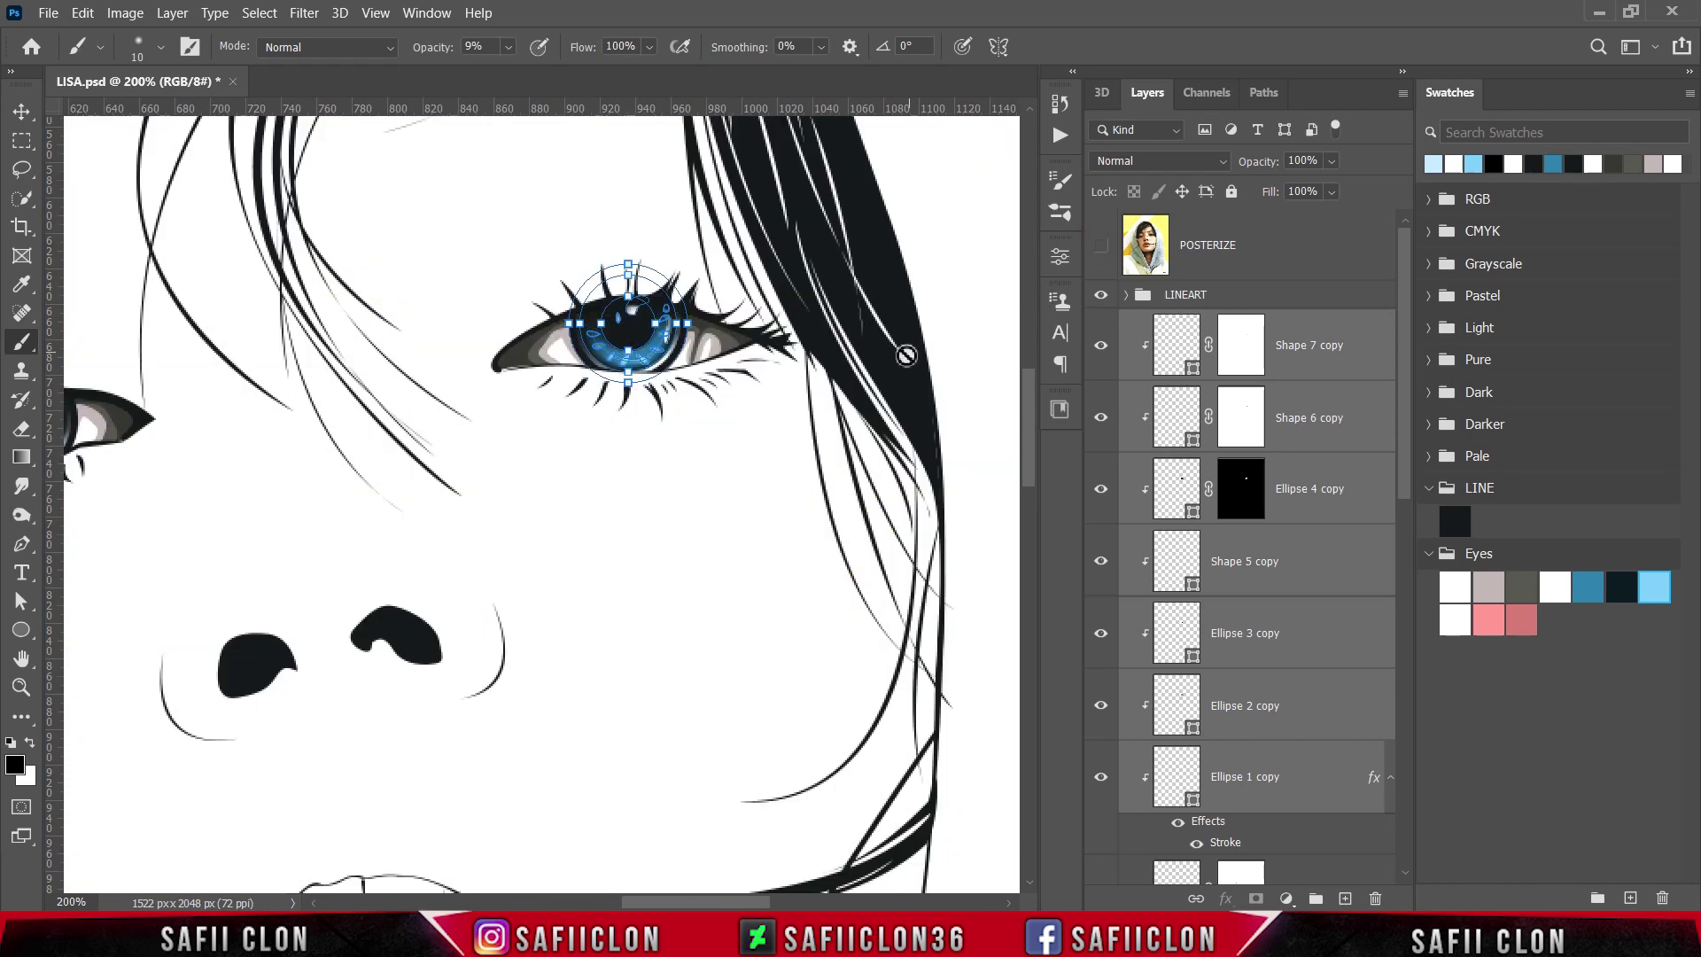
- Compare the copied reflections with the POSTERIZE reference and delete the Shape 6 copy layer
{"action": "left_click", "coordinate": [1314, 350]}
{"action": "left_click", "coordinate": [1101, 347]}
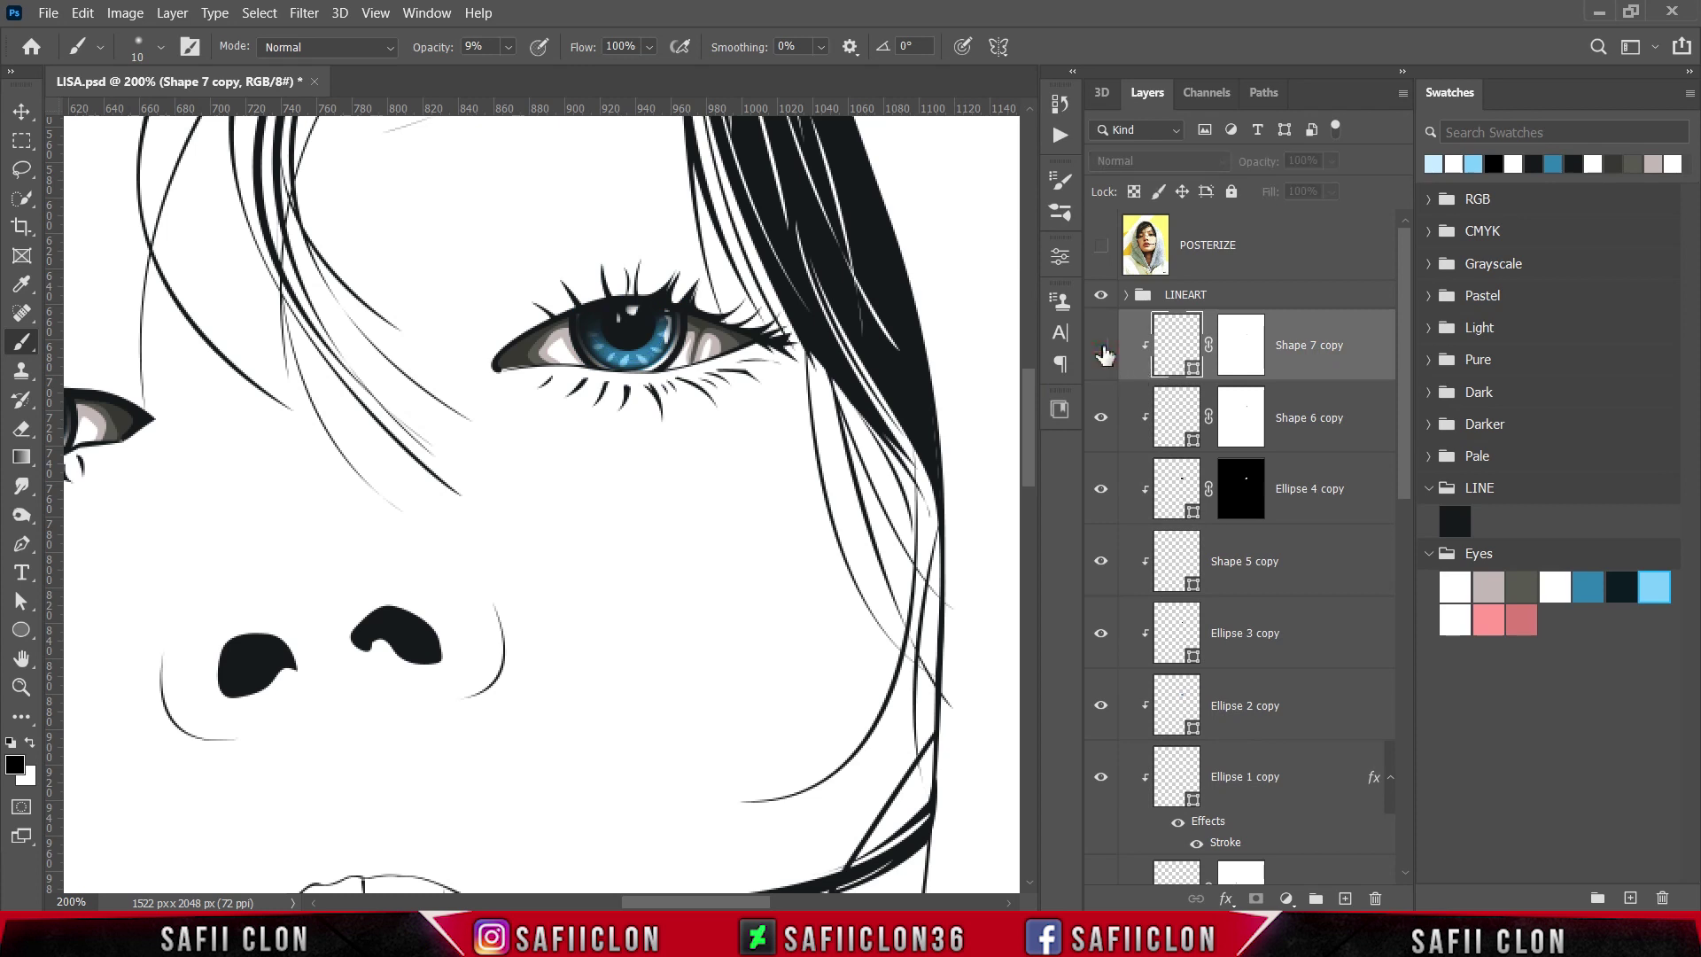
{"action": "left_click", "coordinate": [1101, 347]}
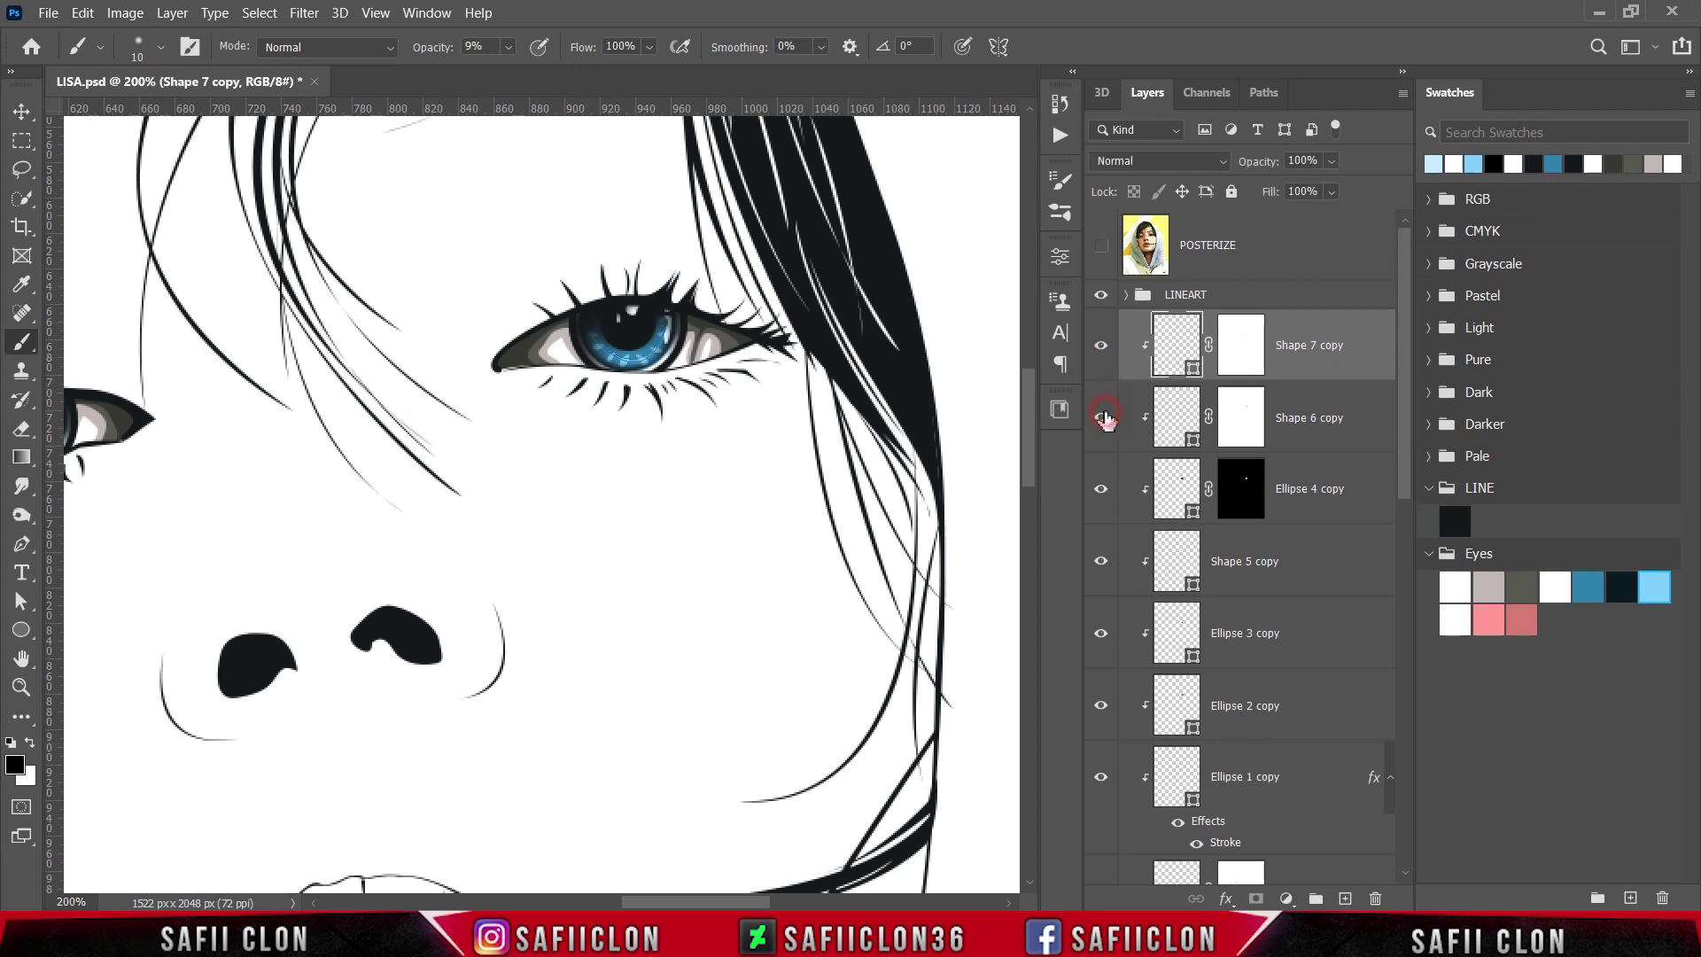
{"action": "left_click", "coordinate": [1103, 246]}
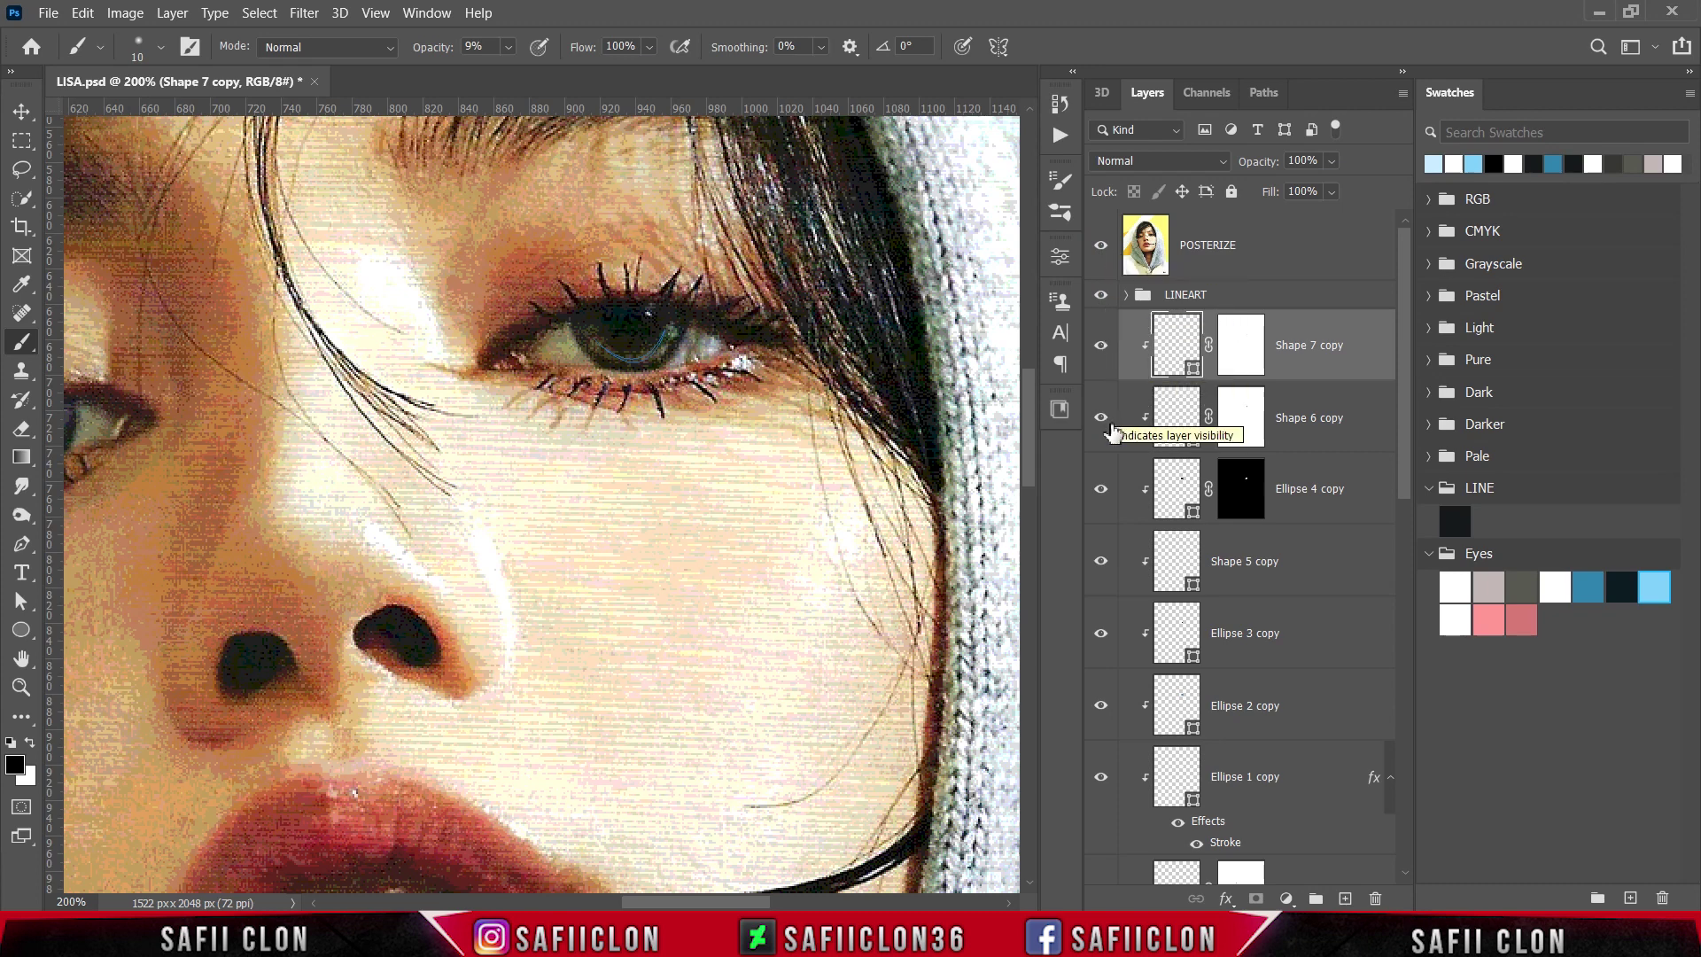
{"action": "left_click", "coordinate": [1306, 419]}
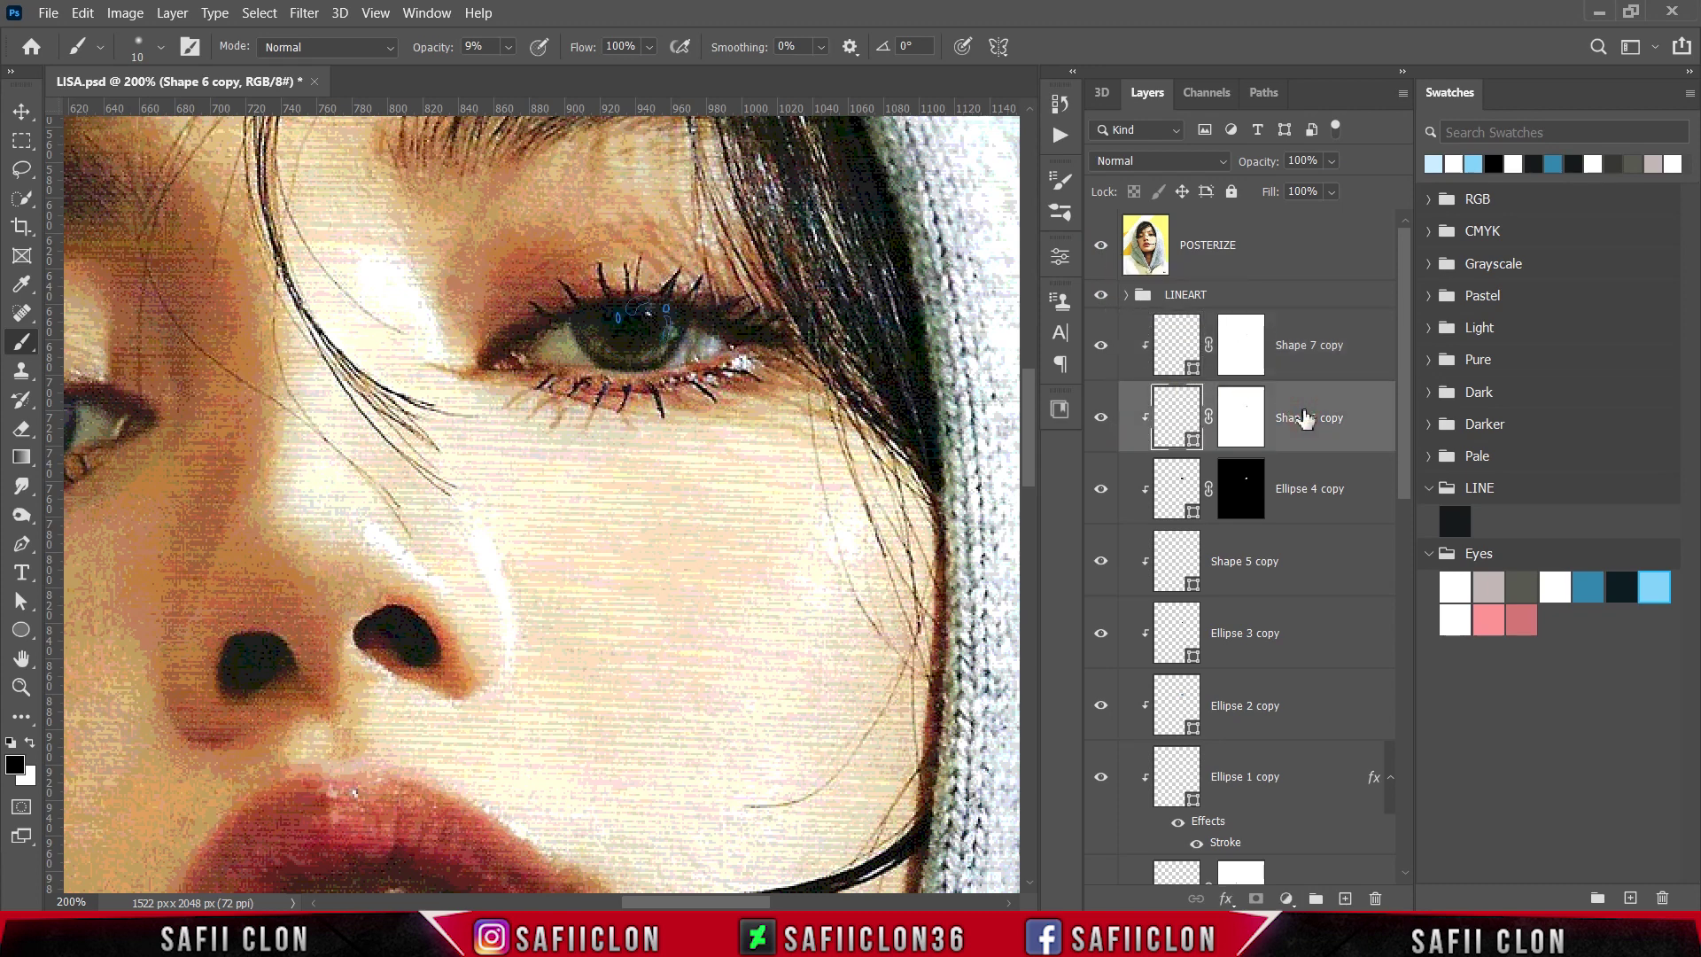
{"action": "left_click", "coordinate": [1101, 247]}
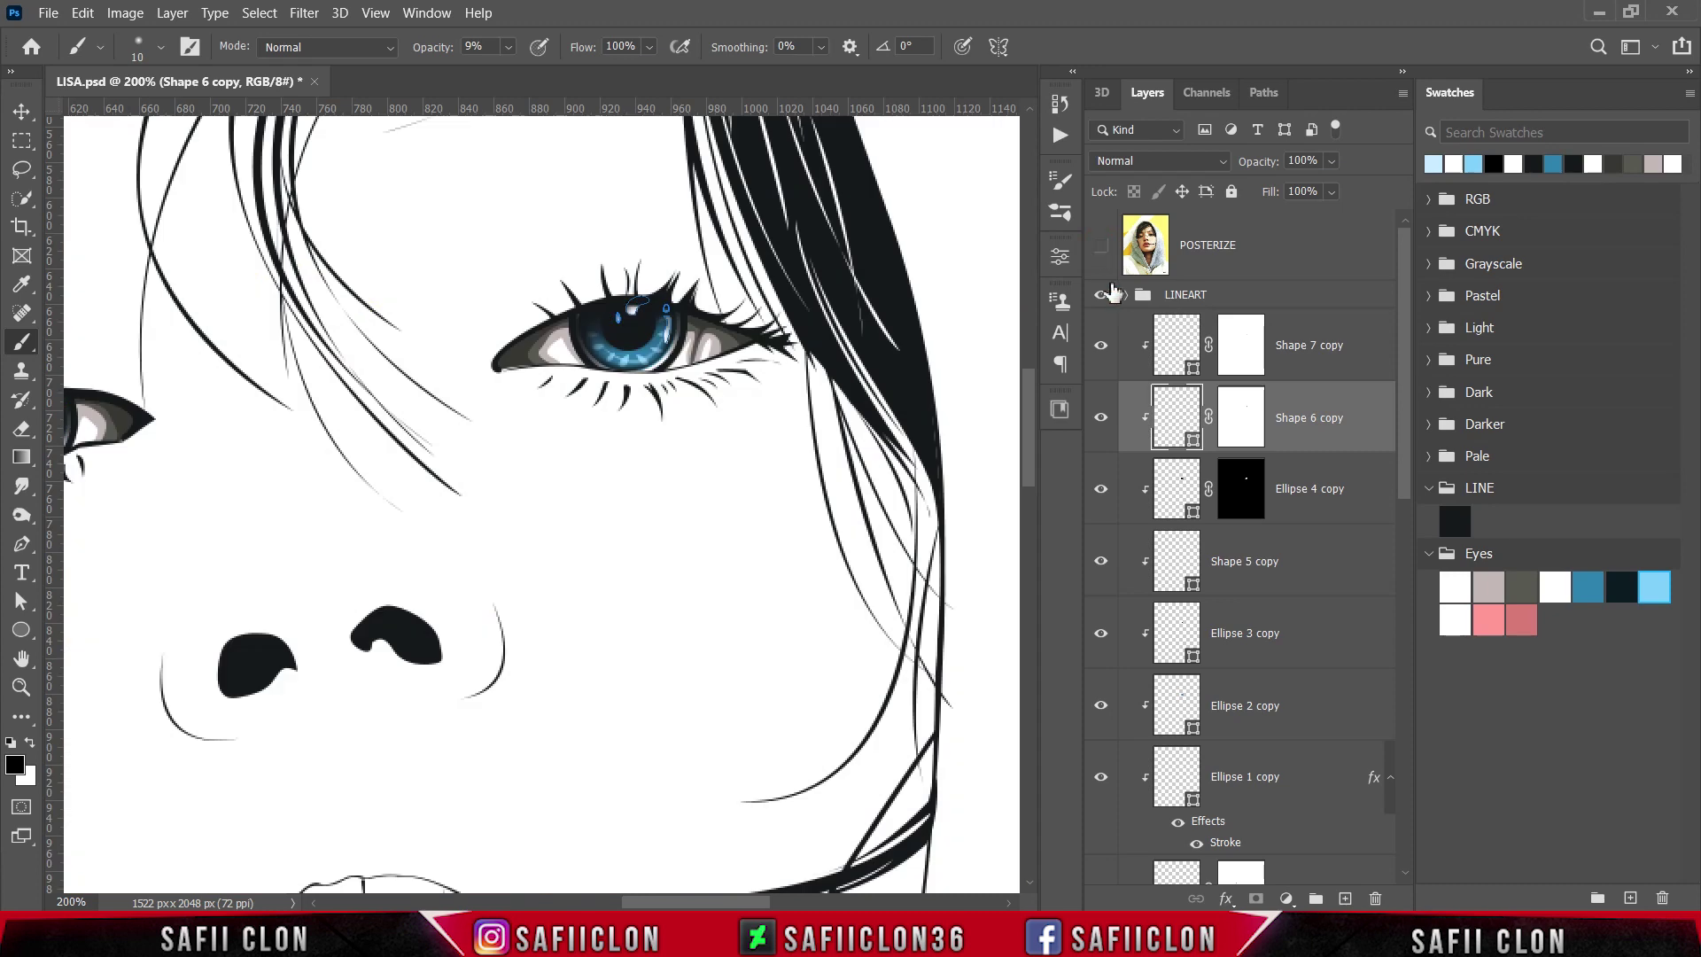
{"action": "right_click", "coordinate": [1326, 412]}
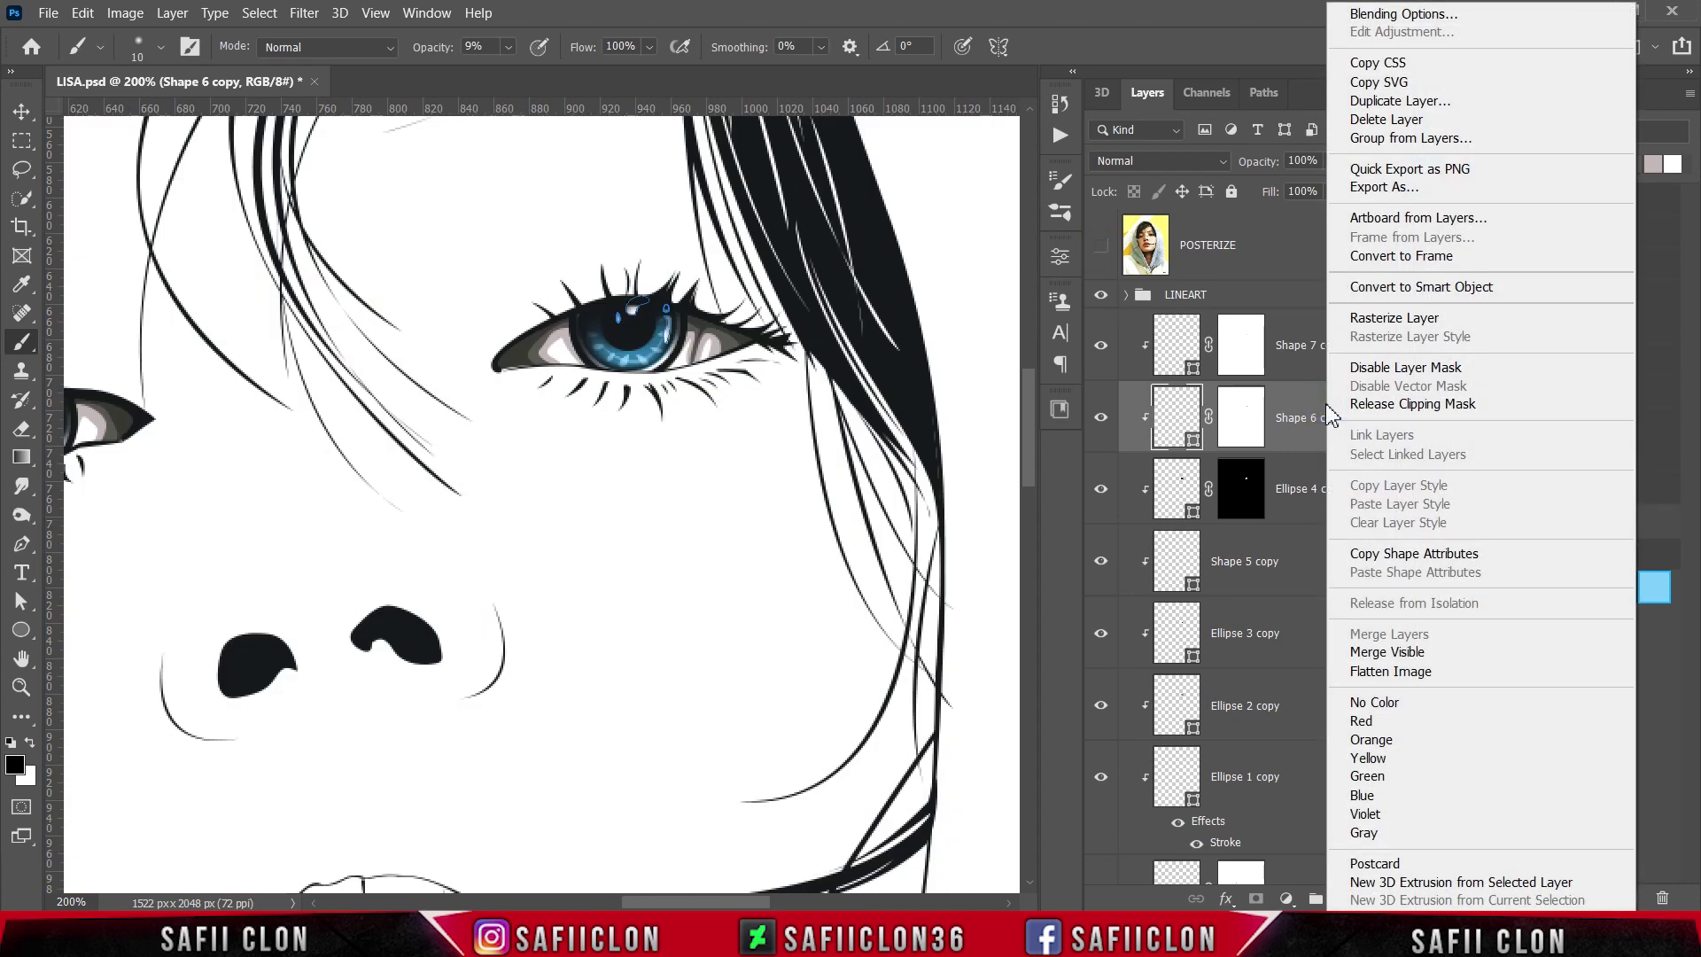
{"action": "left_click", "coordinate": [1386, 119]}
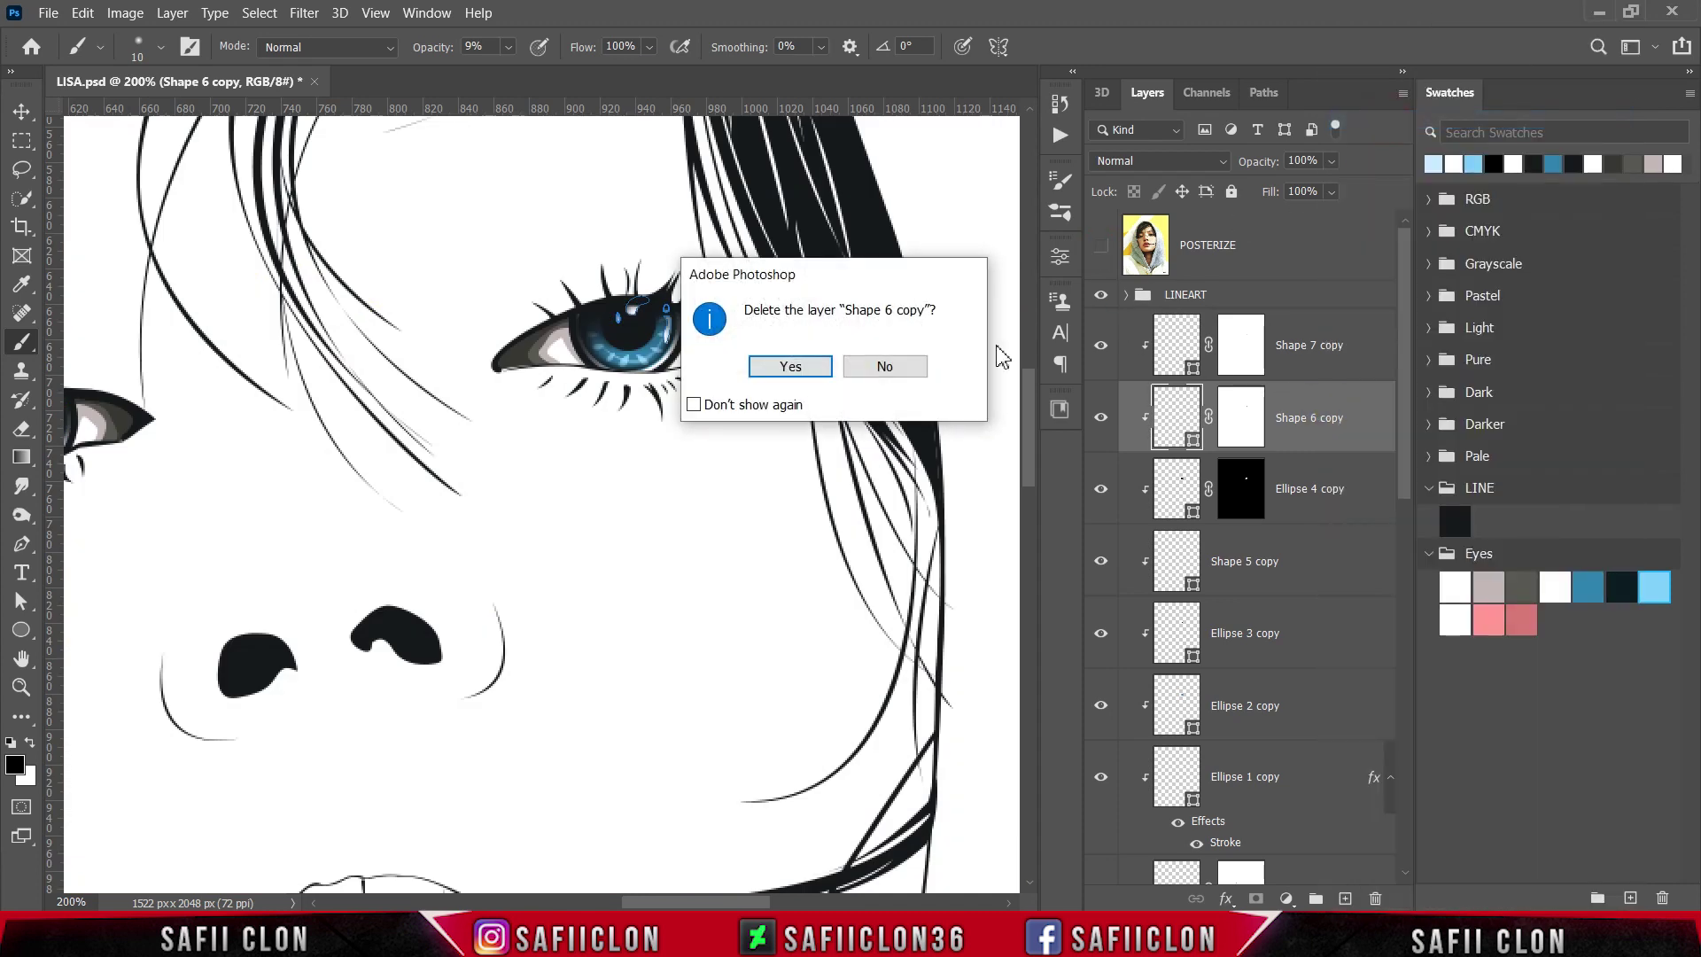
{"action": "left_click", "coordinate": [804, 368]}
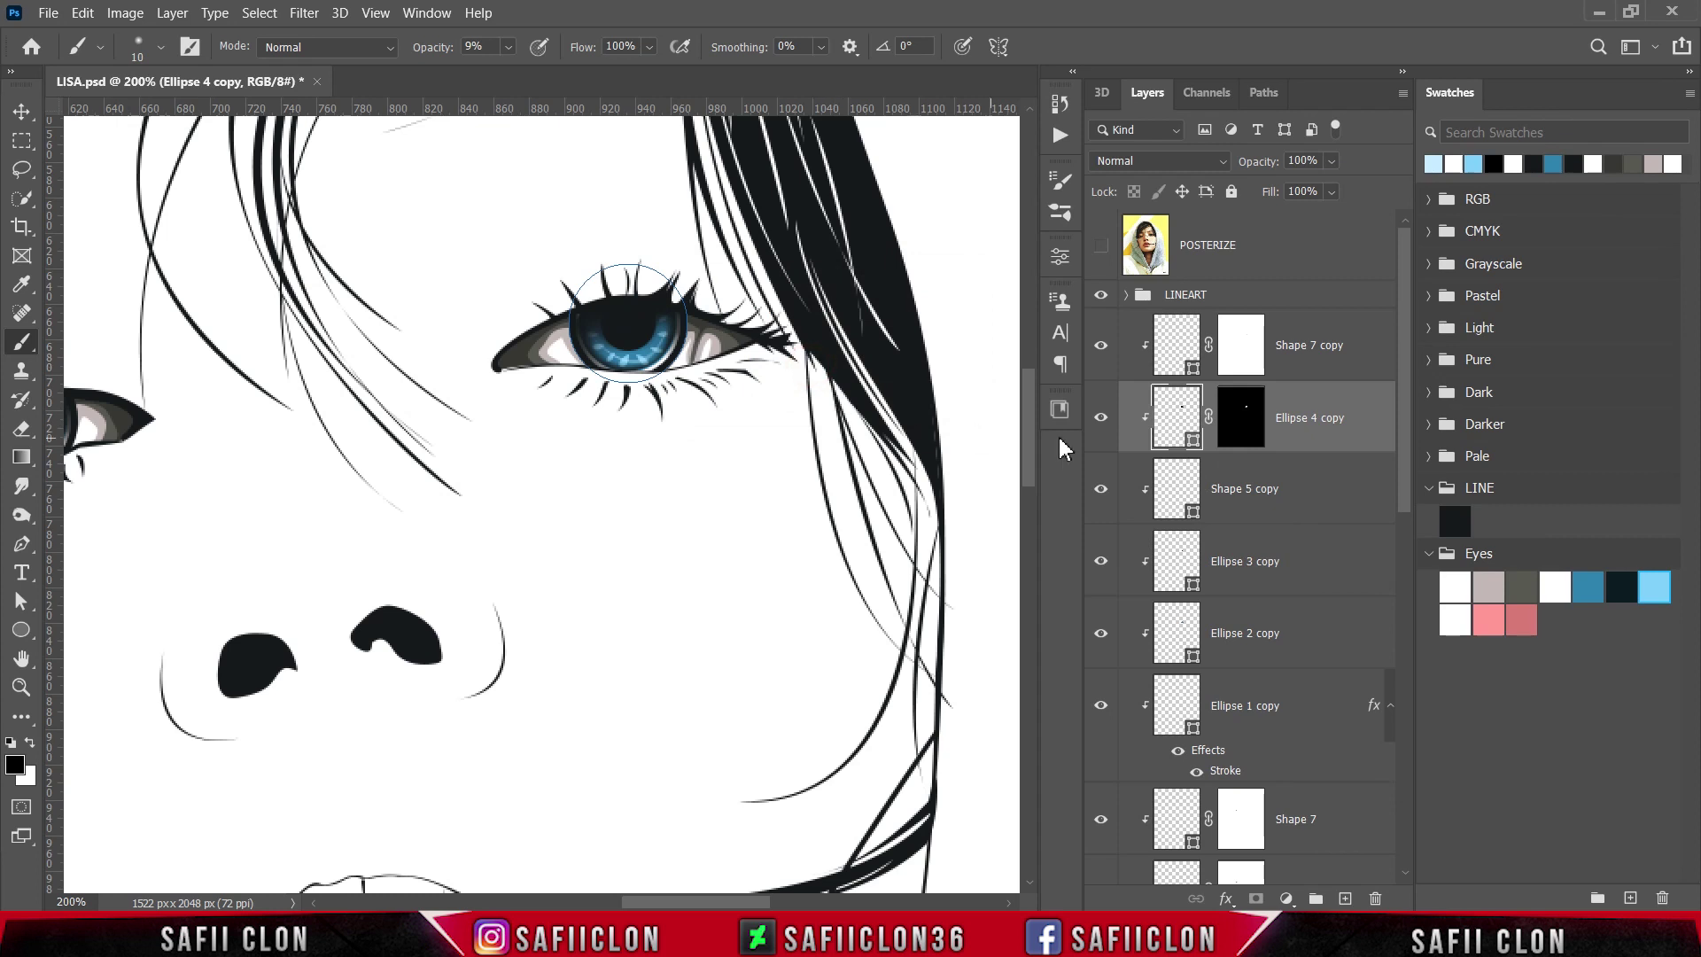
- Above Ellipse 4 copy, draw a Pen highlight about 9 by 8 px at the pupil's upper edge as a new shape layer over the reference
{"action": "left_click", "coordinate": [1331, 403]}
{"action": "left_click", "coordinate": [1100, 418]}
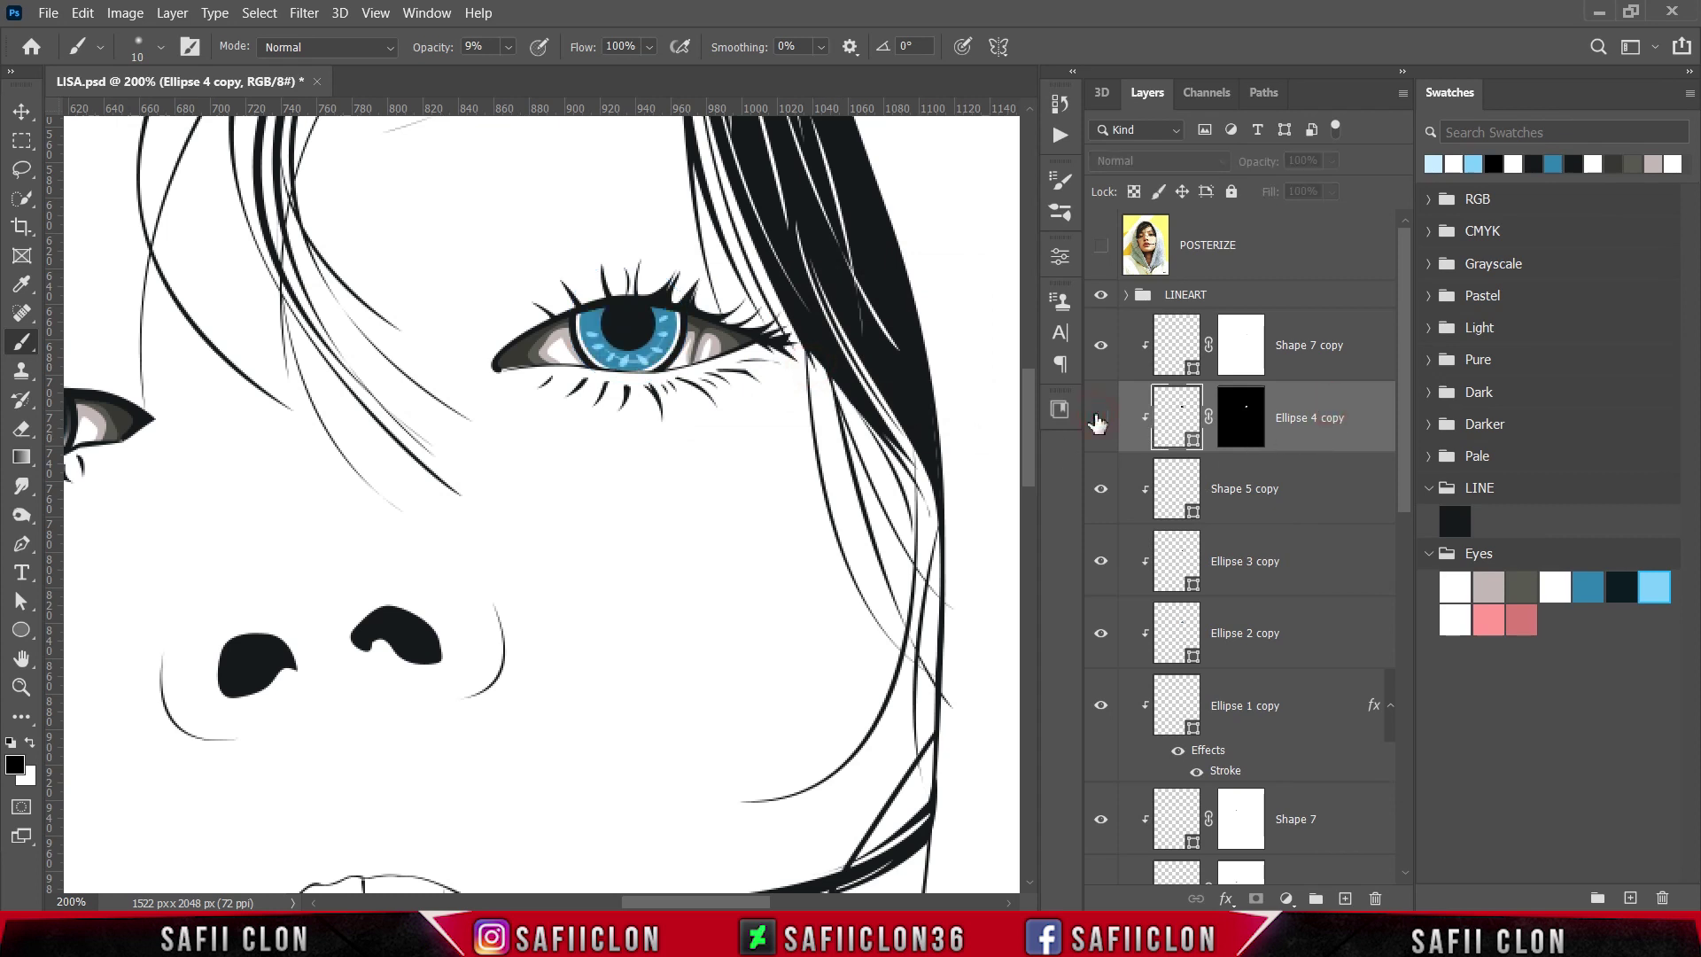
{"action": "left_click", "coordinate": [1100, 418]}
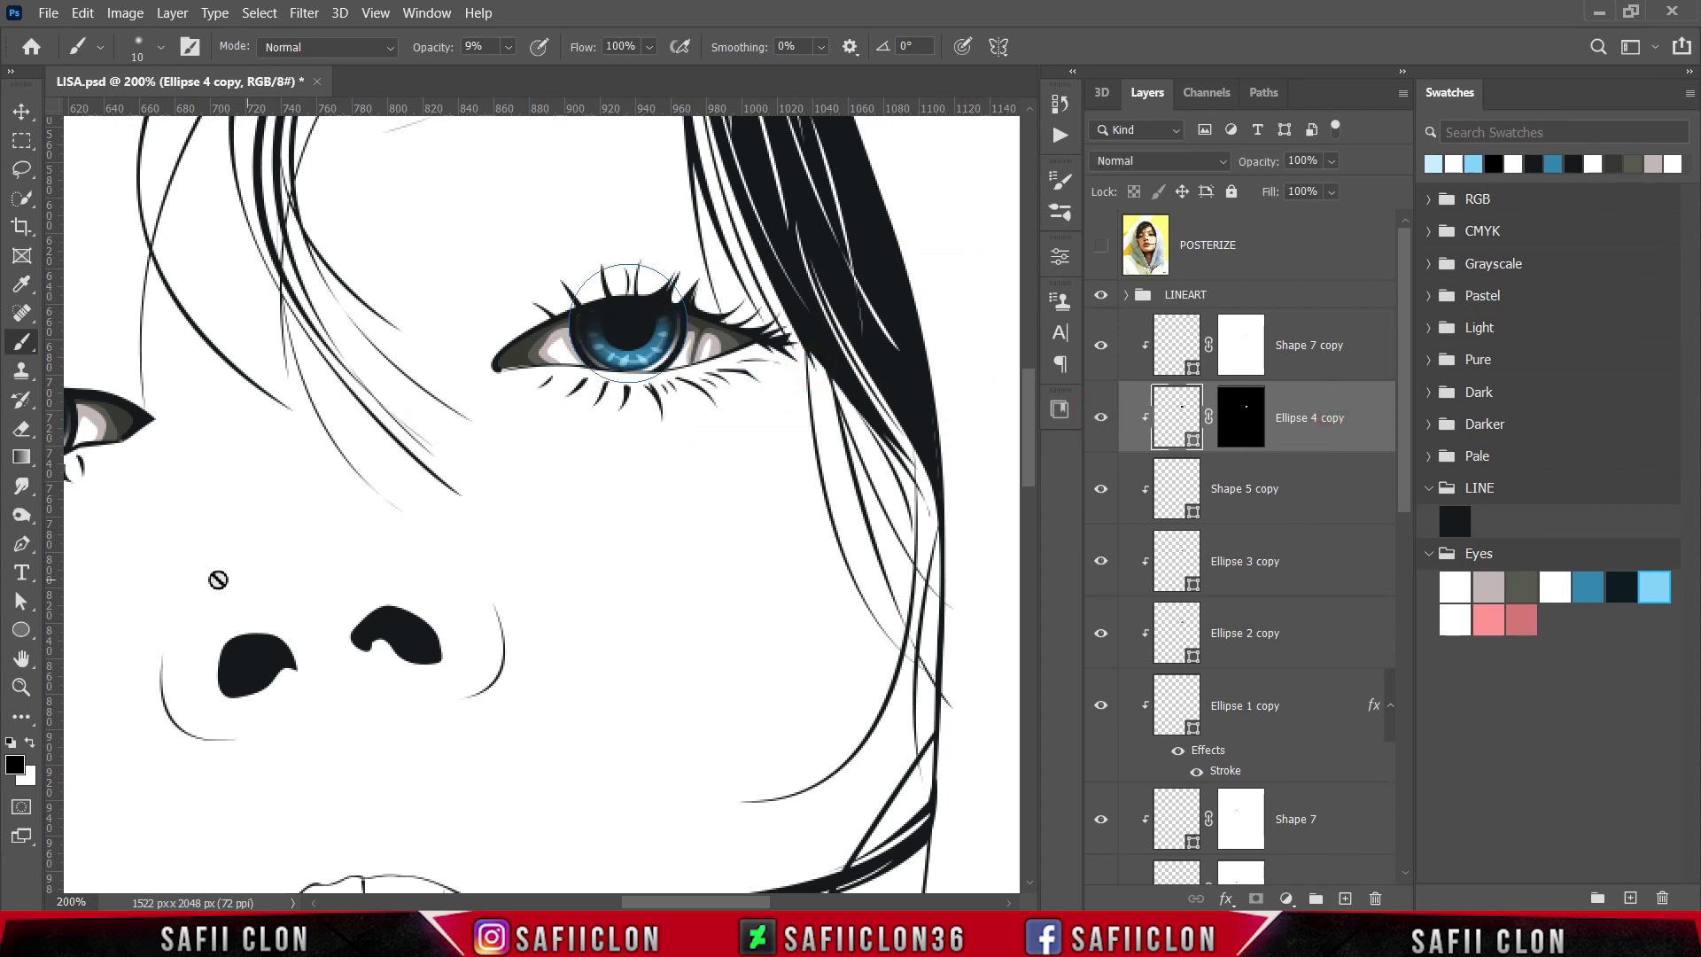
{"action": "right_click", "coordinate": [23, 544]}
{"action": "left_click", "coordinate": [91, 545]}
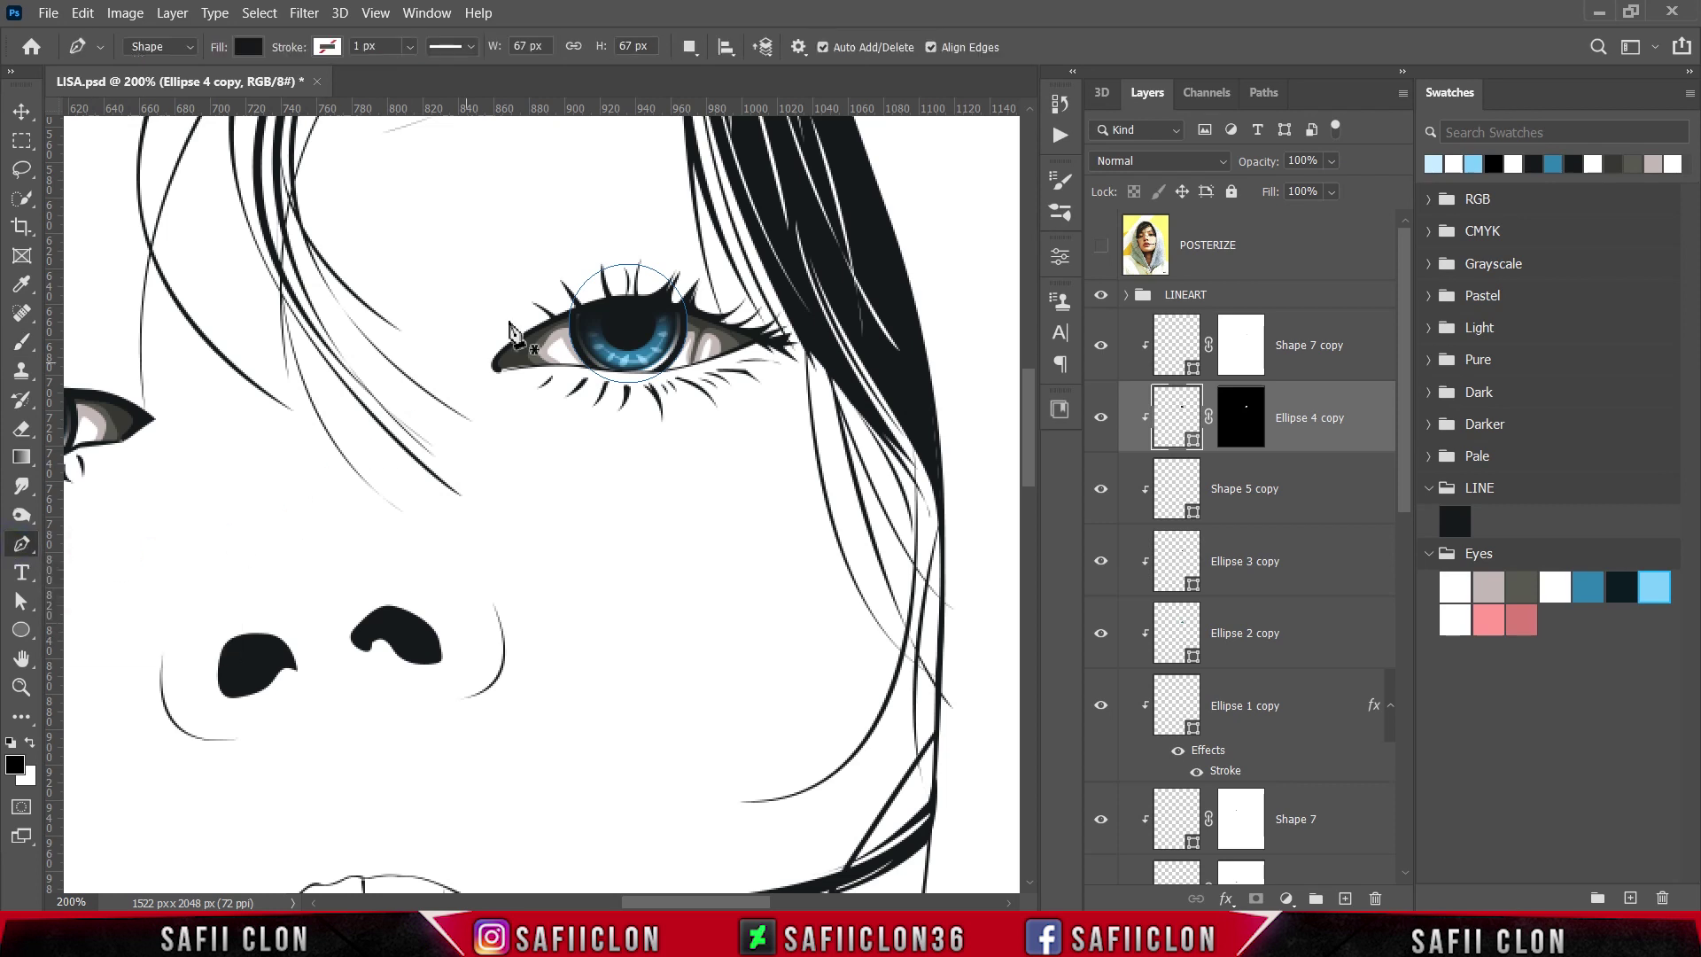
{"action": "left_click", "coordinate": [689, 47]}
{"action": "left_click", "coordinate": [706, 75]}
{"action": "left_click", "coordinate": [1100, 246]}
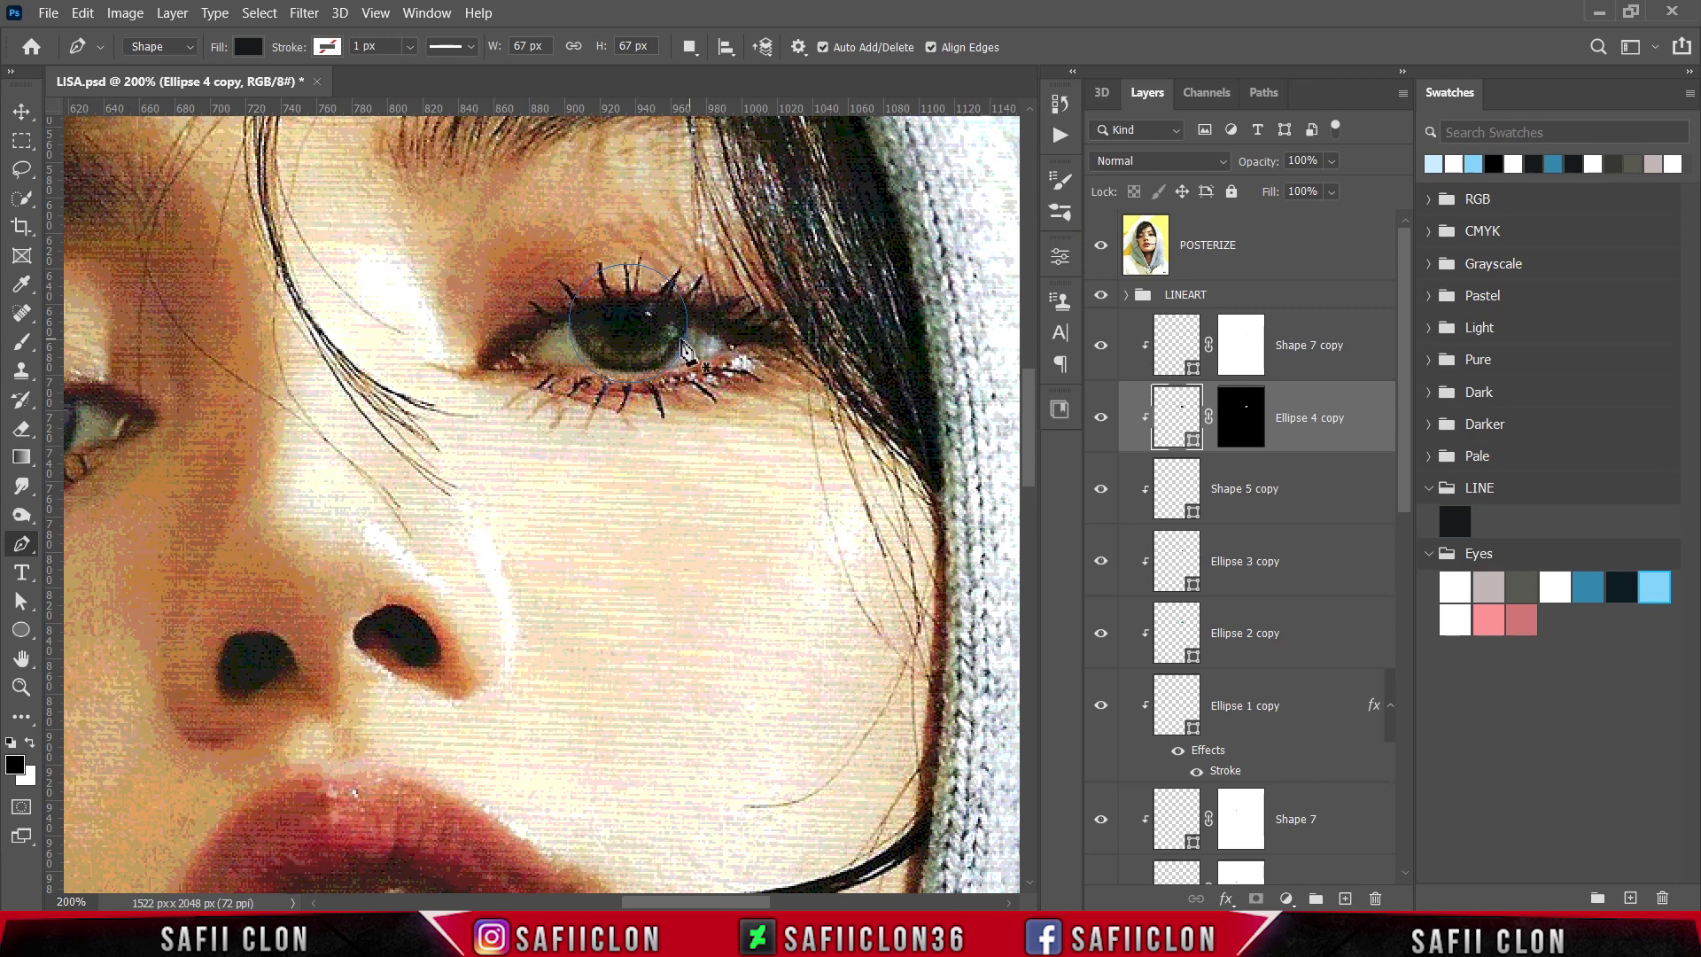
{"action": "left_click", "coordinate": [644, 305]}
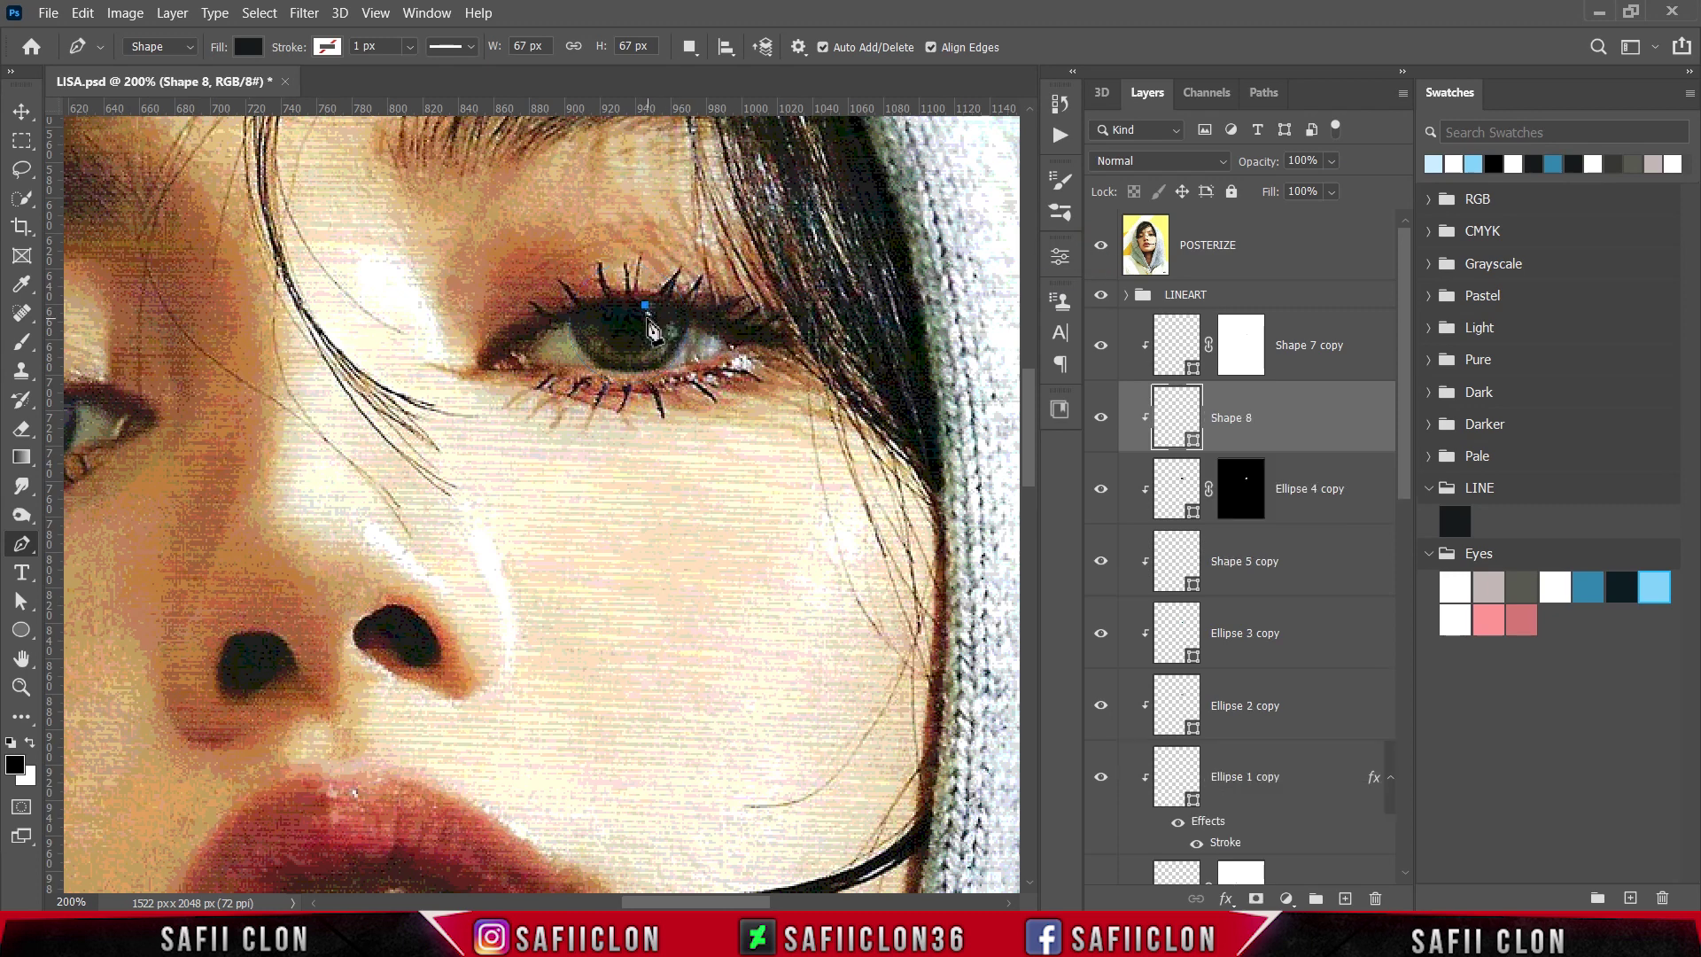
{"action": "left_click", "coordinate": [647, 318]}
{"action": "left_click", "coordinate": [655, 306]}
{"action": "left_click", "coordinate": [646, 306]}
- Add more small reflection shapes along the iris to Shape 8 with Combine Shapes, about 23 by 33 px overall
{"action": "left_click", "coordinate": [689, 47]}
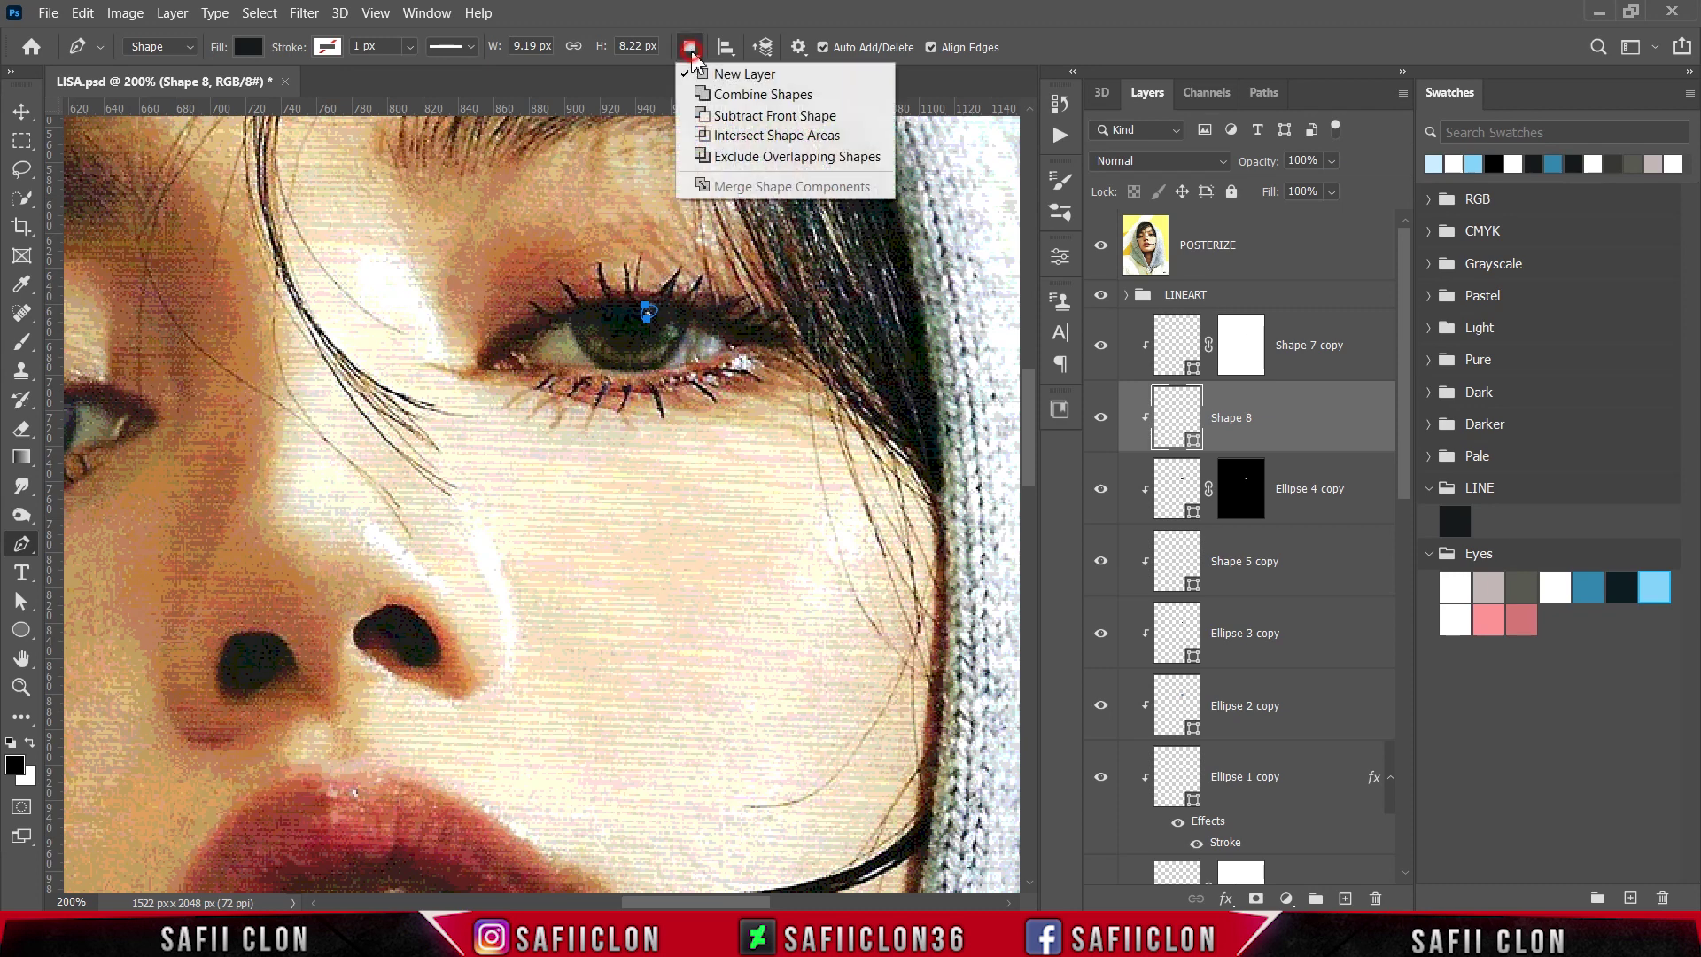
{"action": "left_click", "coordinate": [716, 95]}
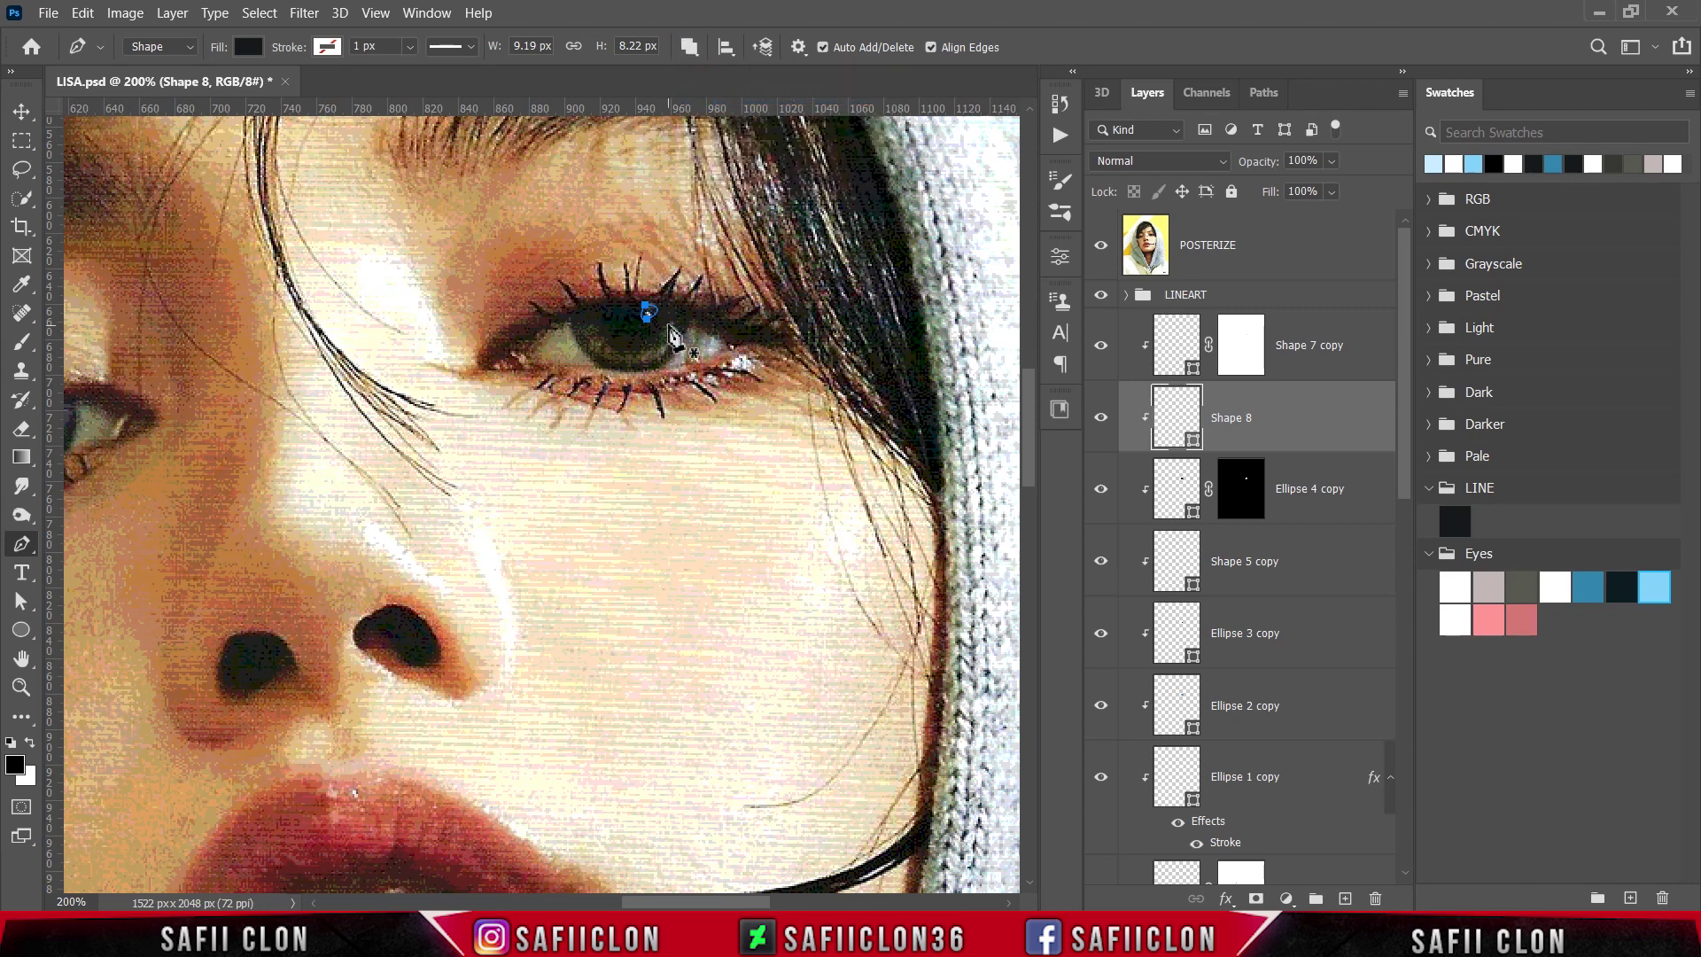
{"action": "left_click", "coordinate": [663, 330]}
{"action": "left_click", "coordinate": [673, 328]}
{"action": "left_click", "coordinate": [667, 323]}
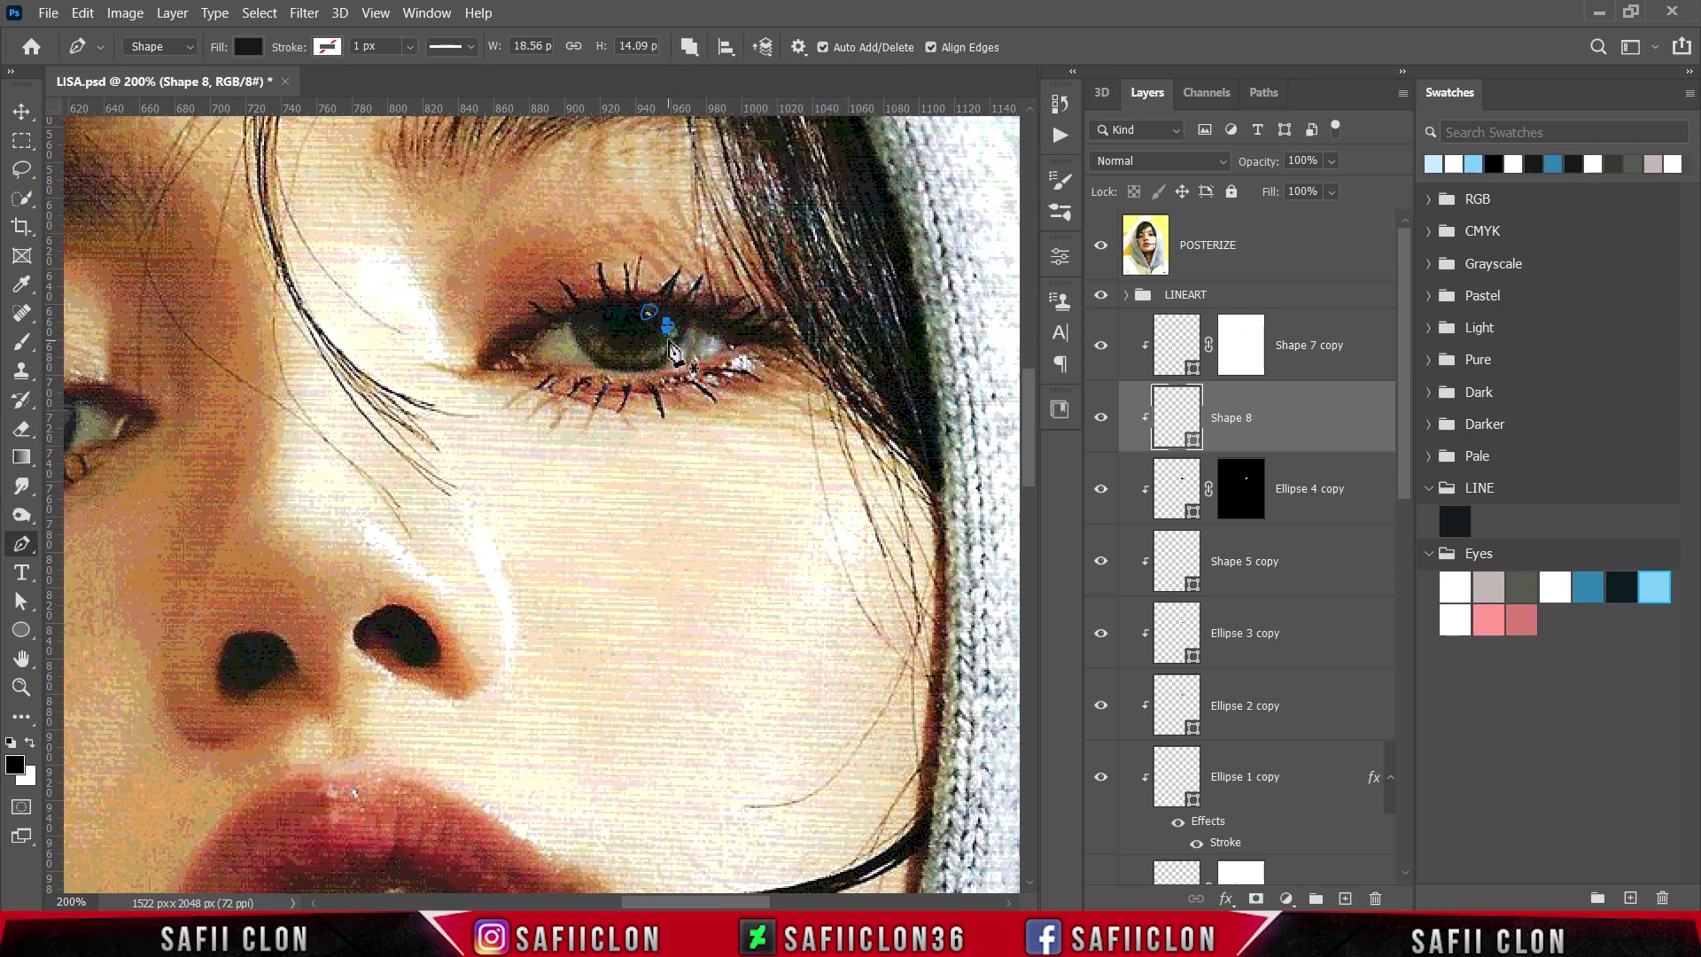
{"action": "left_click", "coordinate": [668, 338]}
{"action": "left_click_drag", "start_coordinate": [638, 357], "coordinate": [686, 302]}
- Hide the POSTERIZE reference and change the Shape 8 fill to white (ffffff) from the Eyes swatches
{"action": "left_click", "coordinate": [1100, 253]}
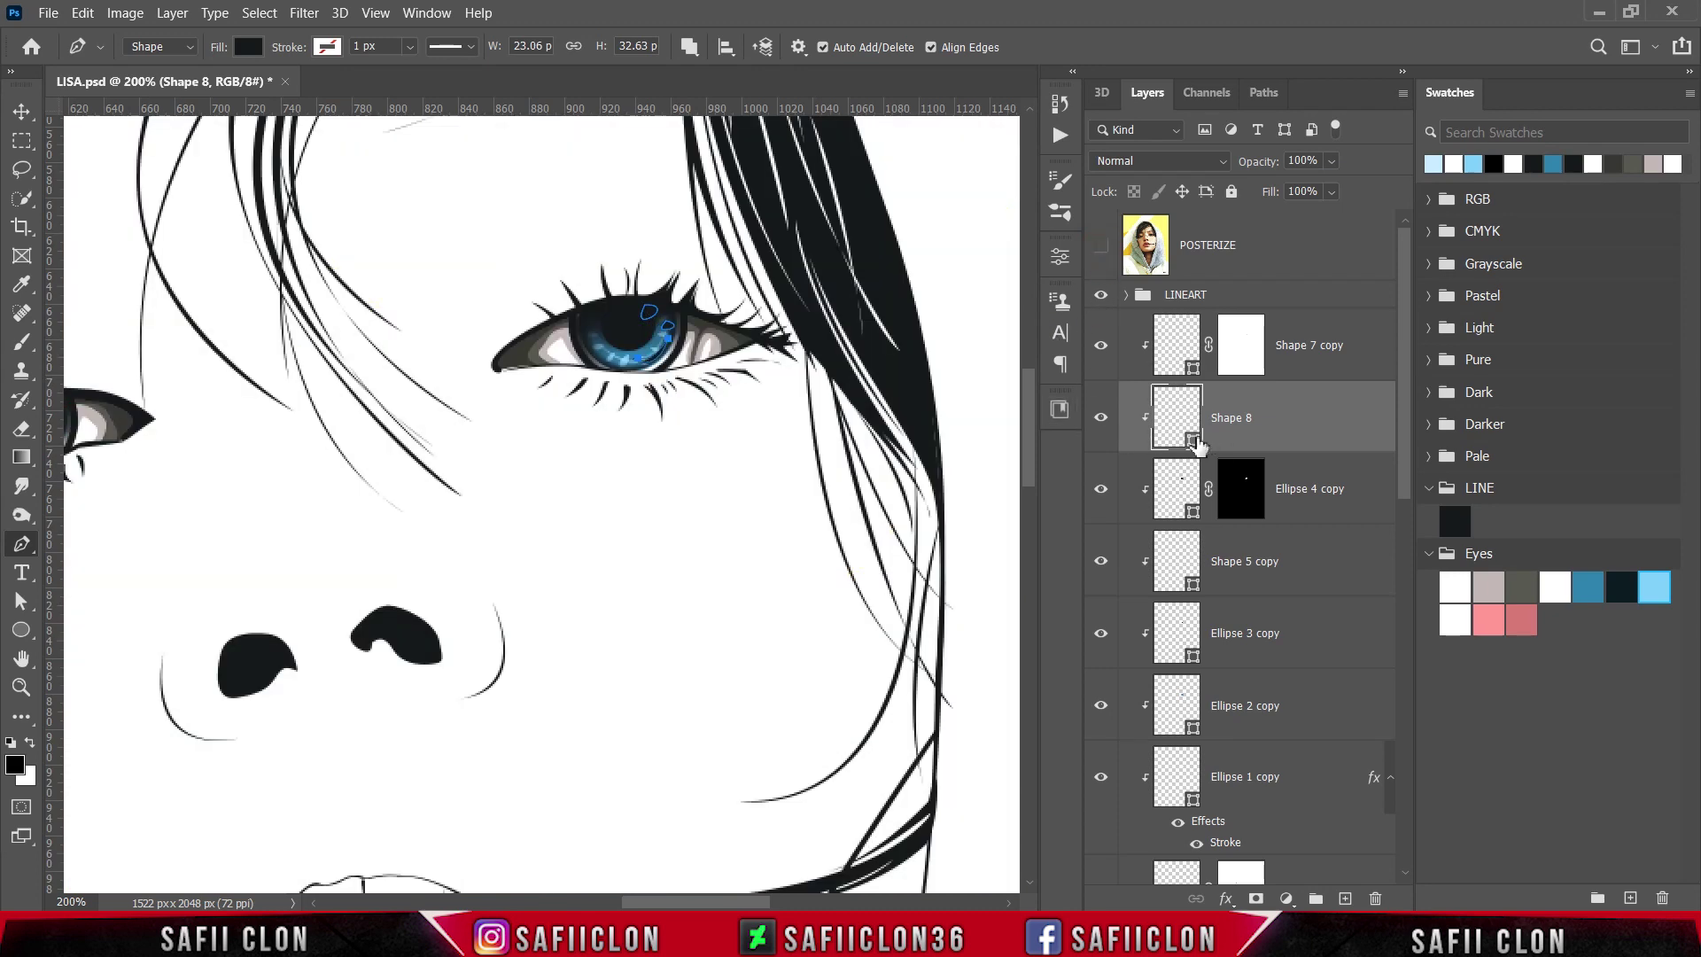
{"action": "double_click", "coordinate": [1192, 440]}
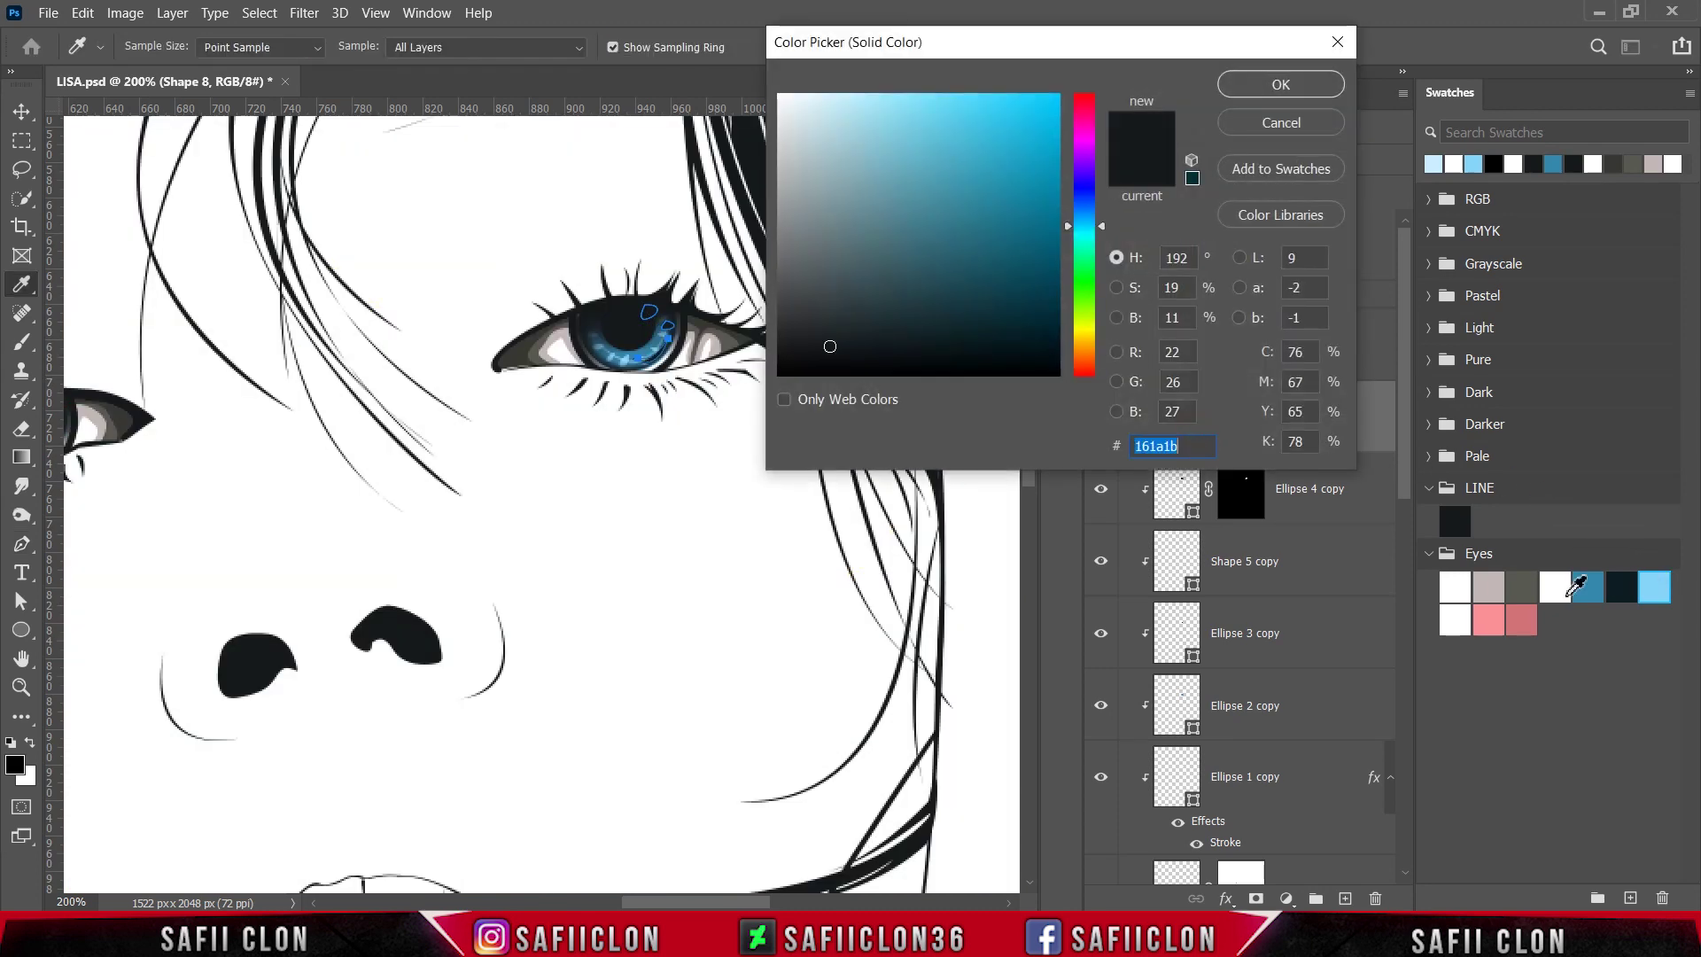
{"action": "left_click", "coordinate": [1461, 614]}
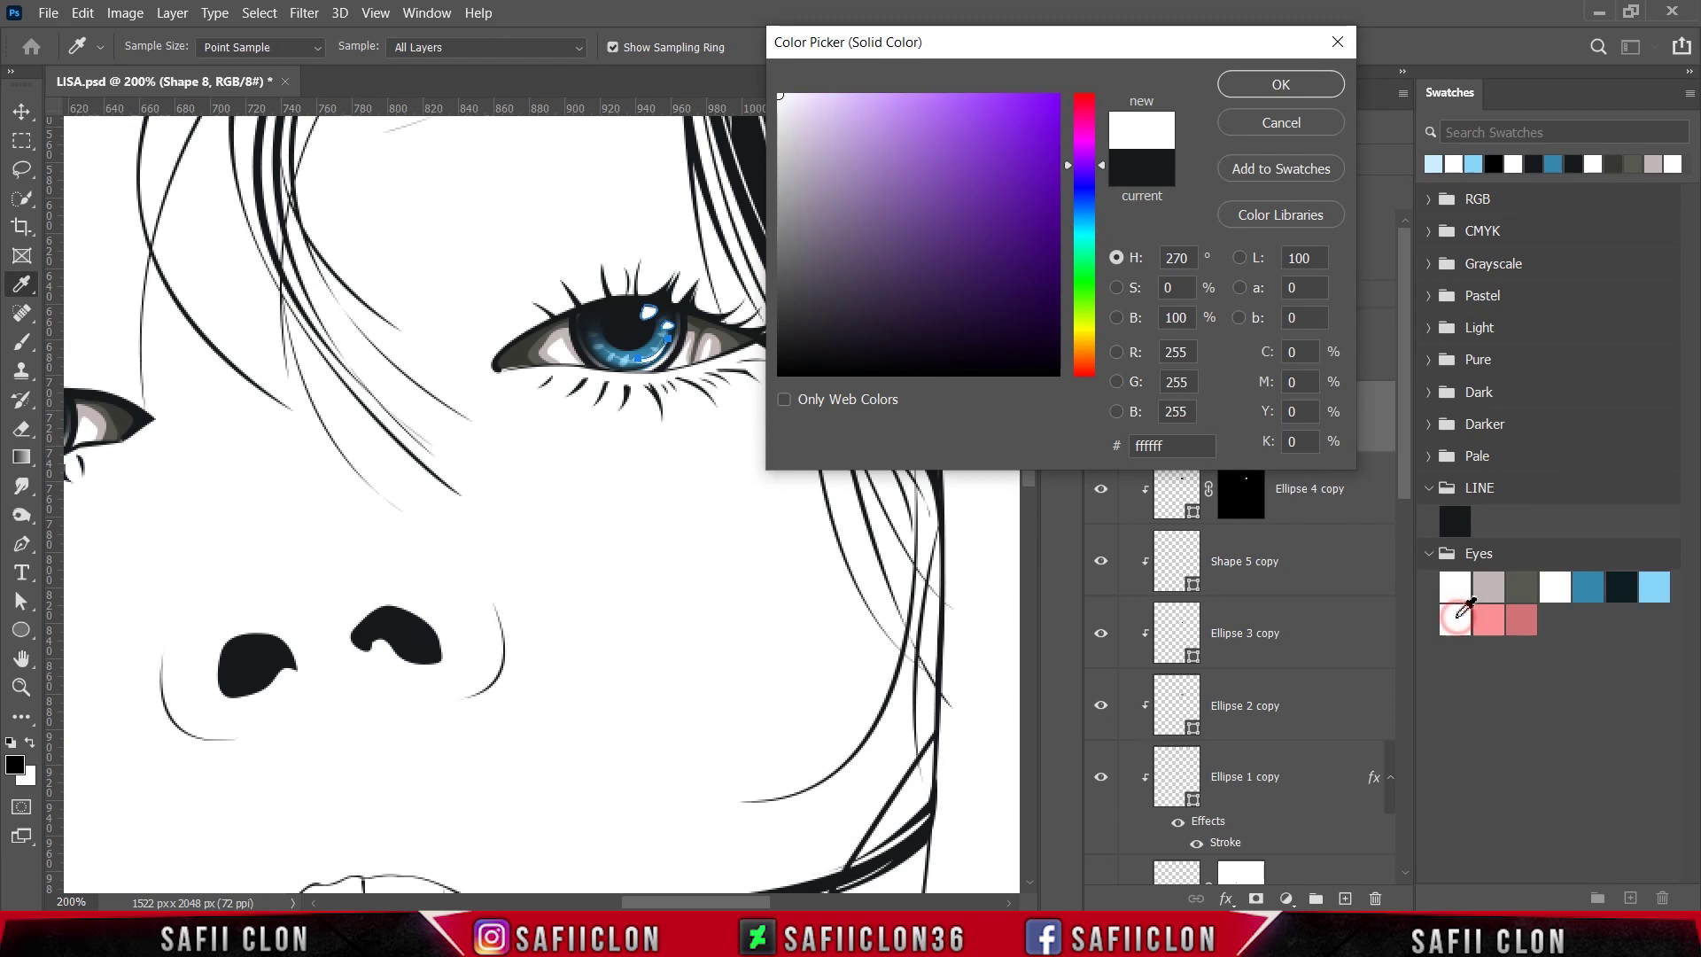
{"action": "left_click", "coordinate": [1281, 84]}
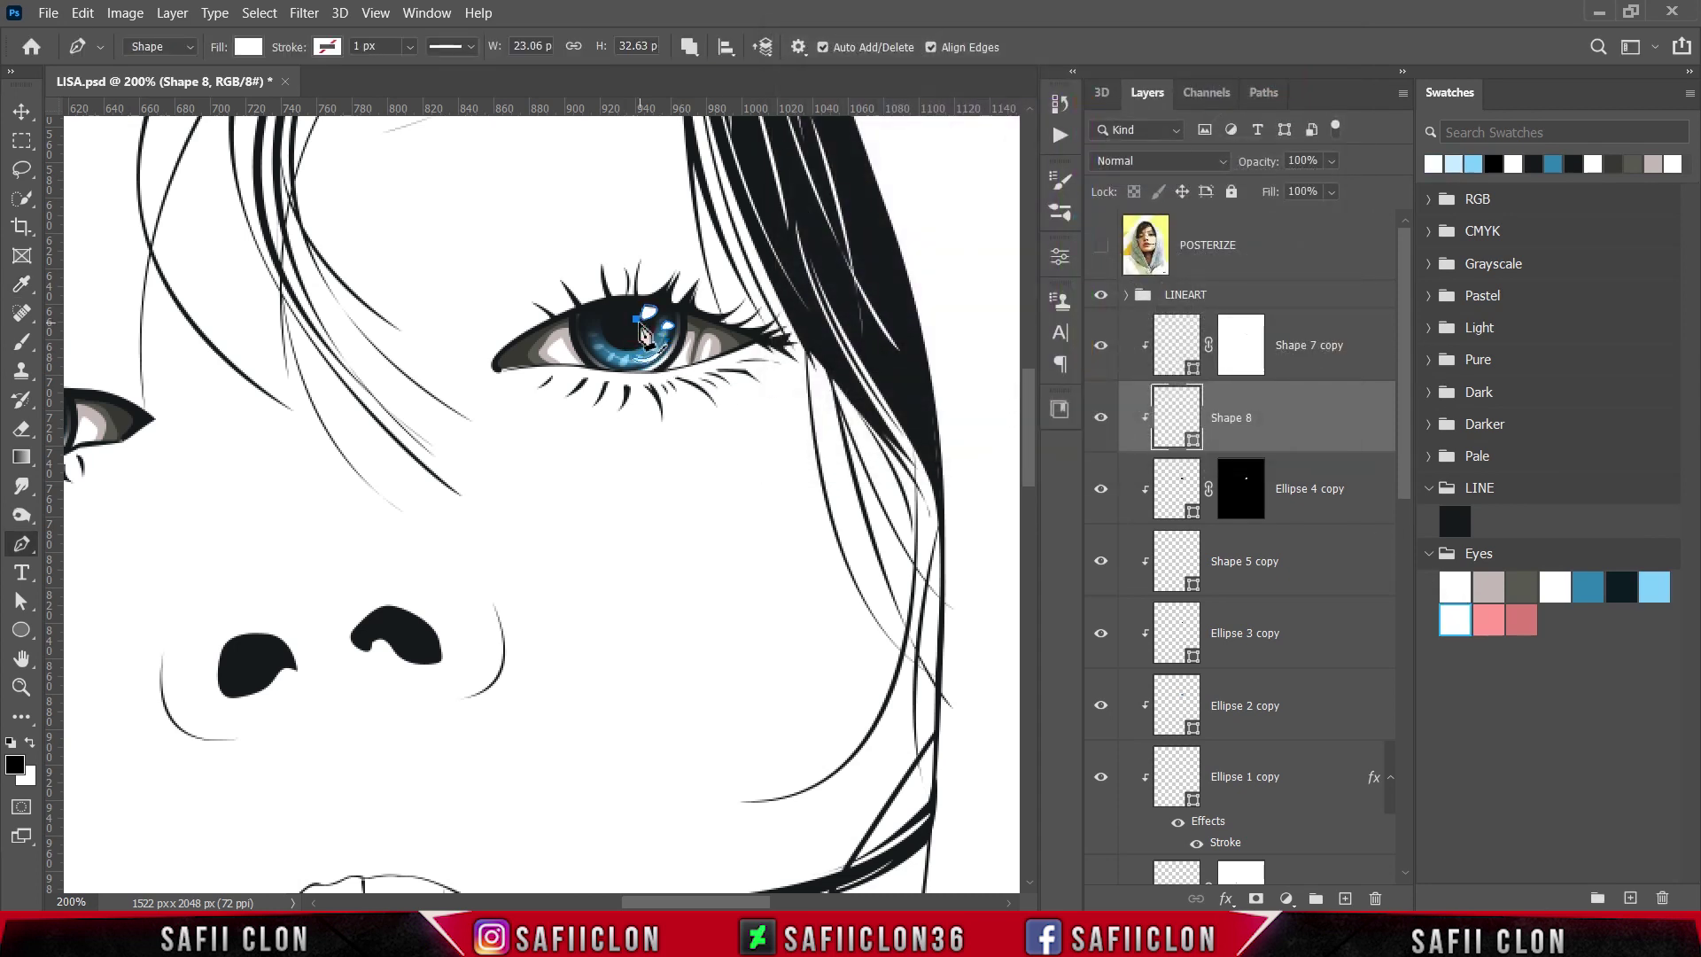
- Add more reflection shapes across the iris to Shape 8 over the POSTERIZE reference, about 49 by 33 px overall, and hide the reference
{"action": "left_click", "coordinate": [634, 320]}
{"action": "left_click", "coordinate": [1101, 246]}
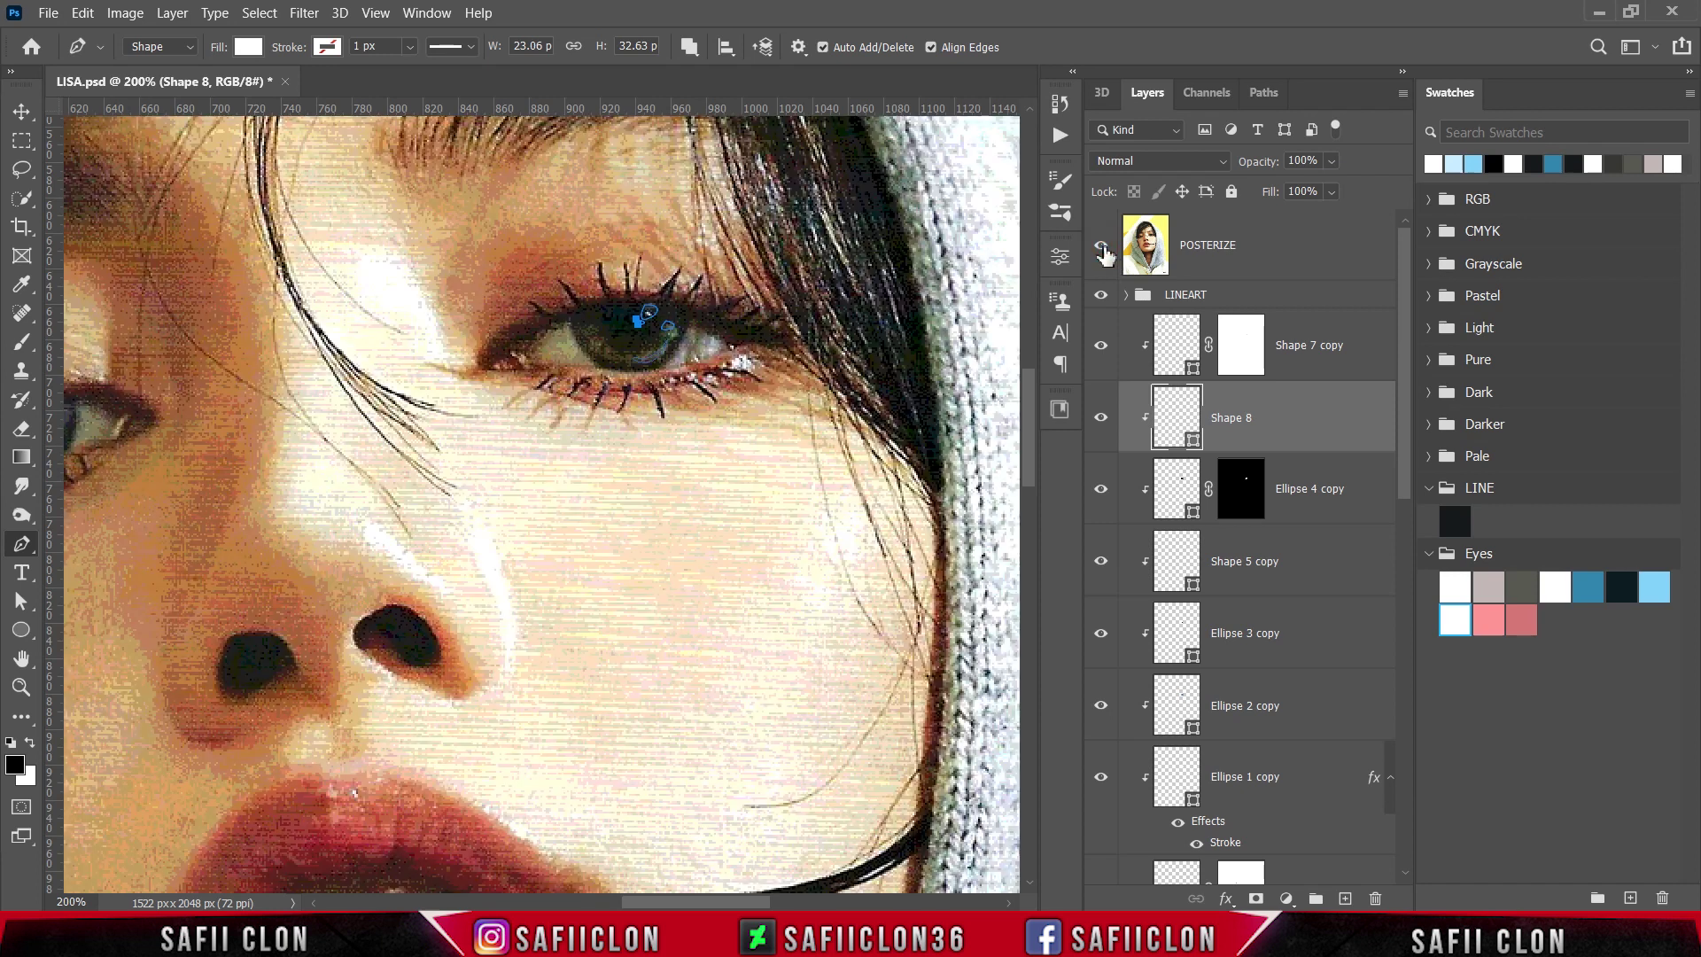
{"action": "left_click", "coordinate": [1101, 247]}
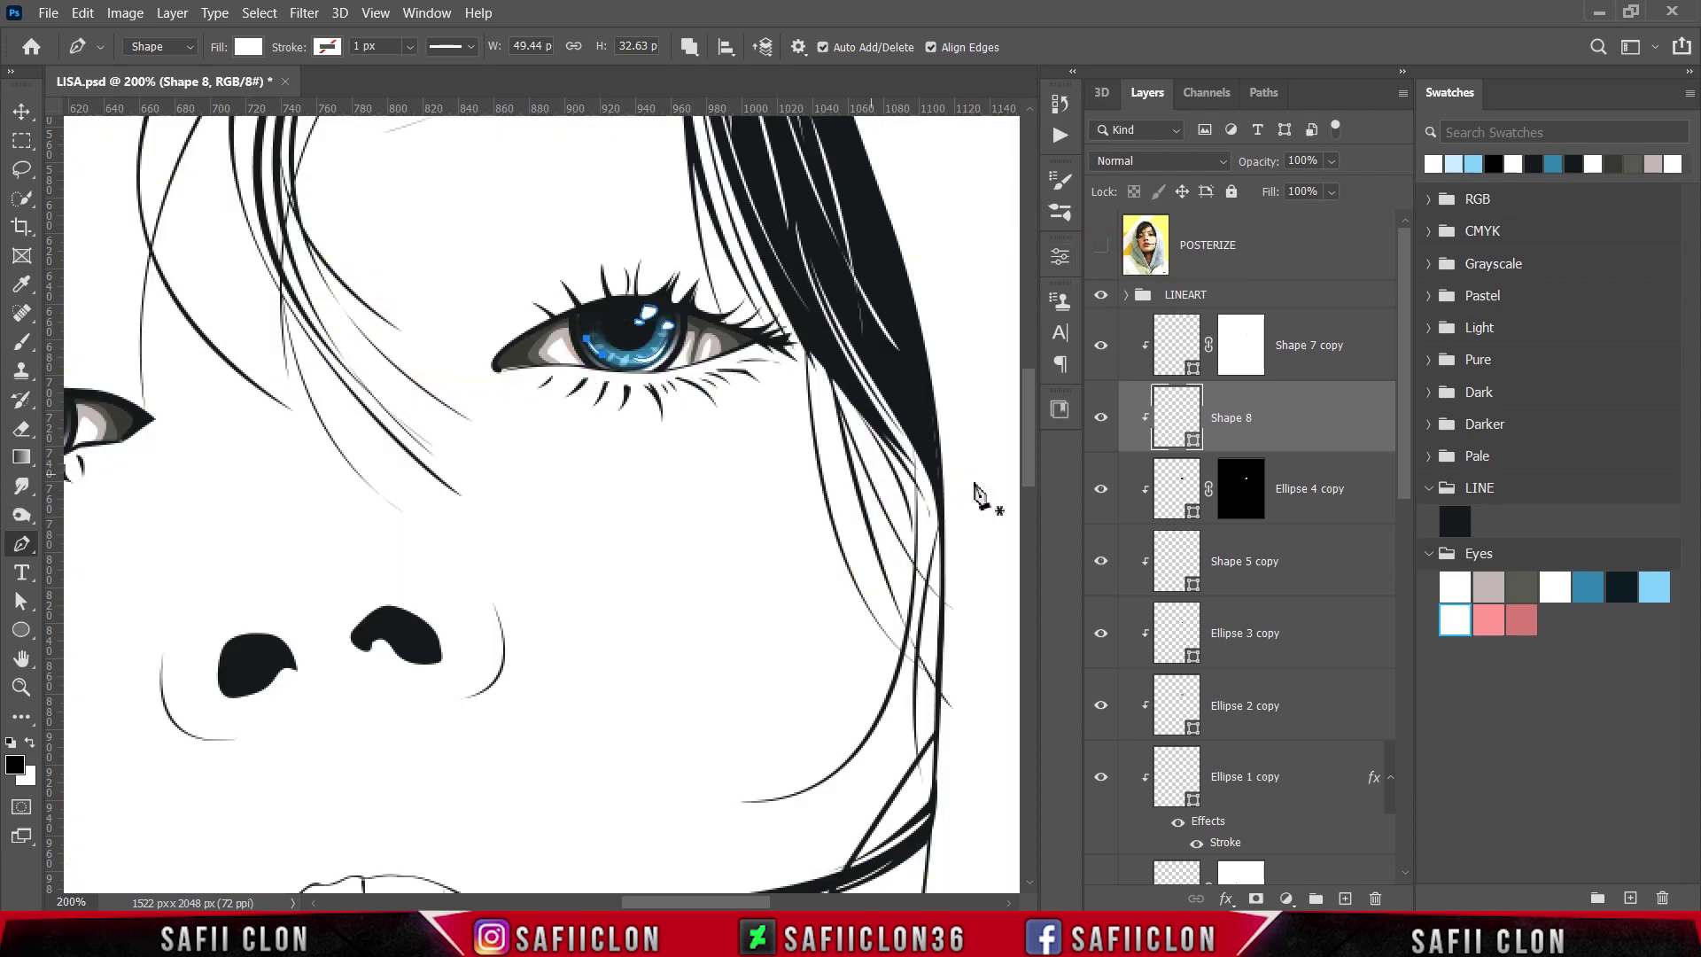
- Add a layer mask to Shape 8 and ready a 10 px Soft Round brush at 10% opacity
{"action": "left_click", "coordinate": [1266, 421]}
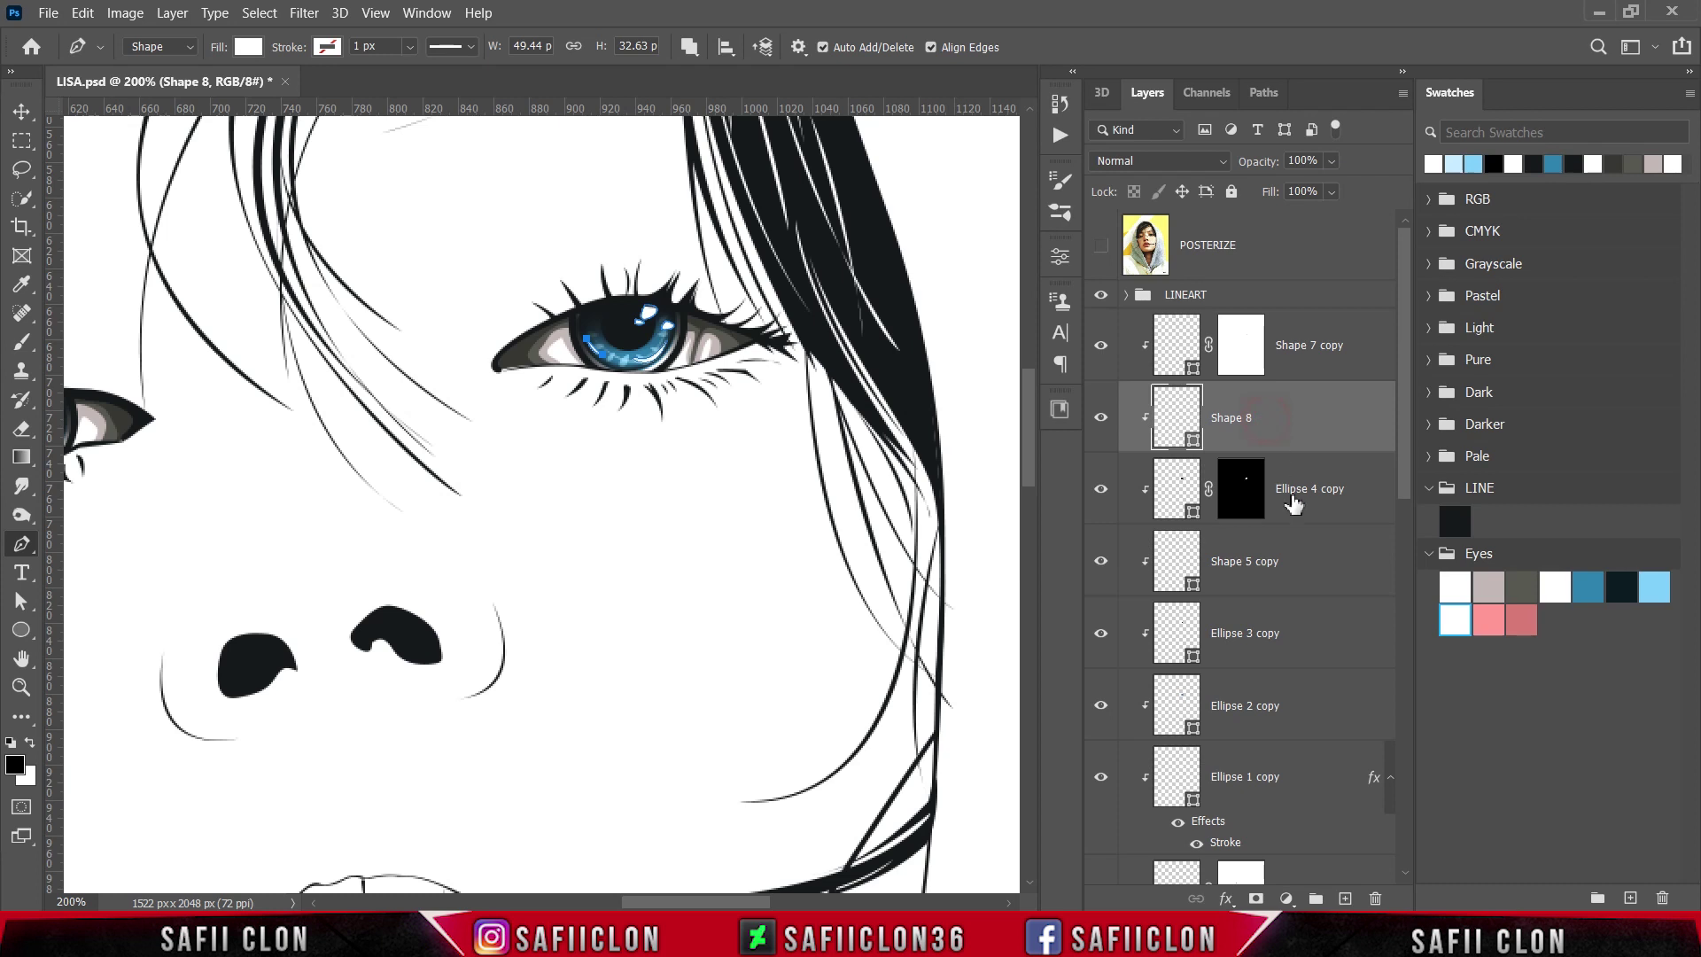
{"action": "left_click", "coordinate": [1256, 898]}
{"action": "left_click", "coordinate": [1238, 421]}
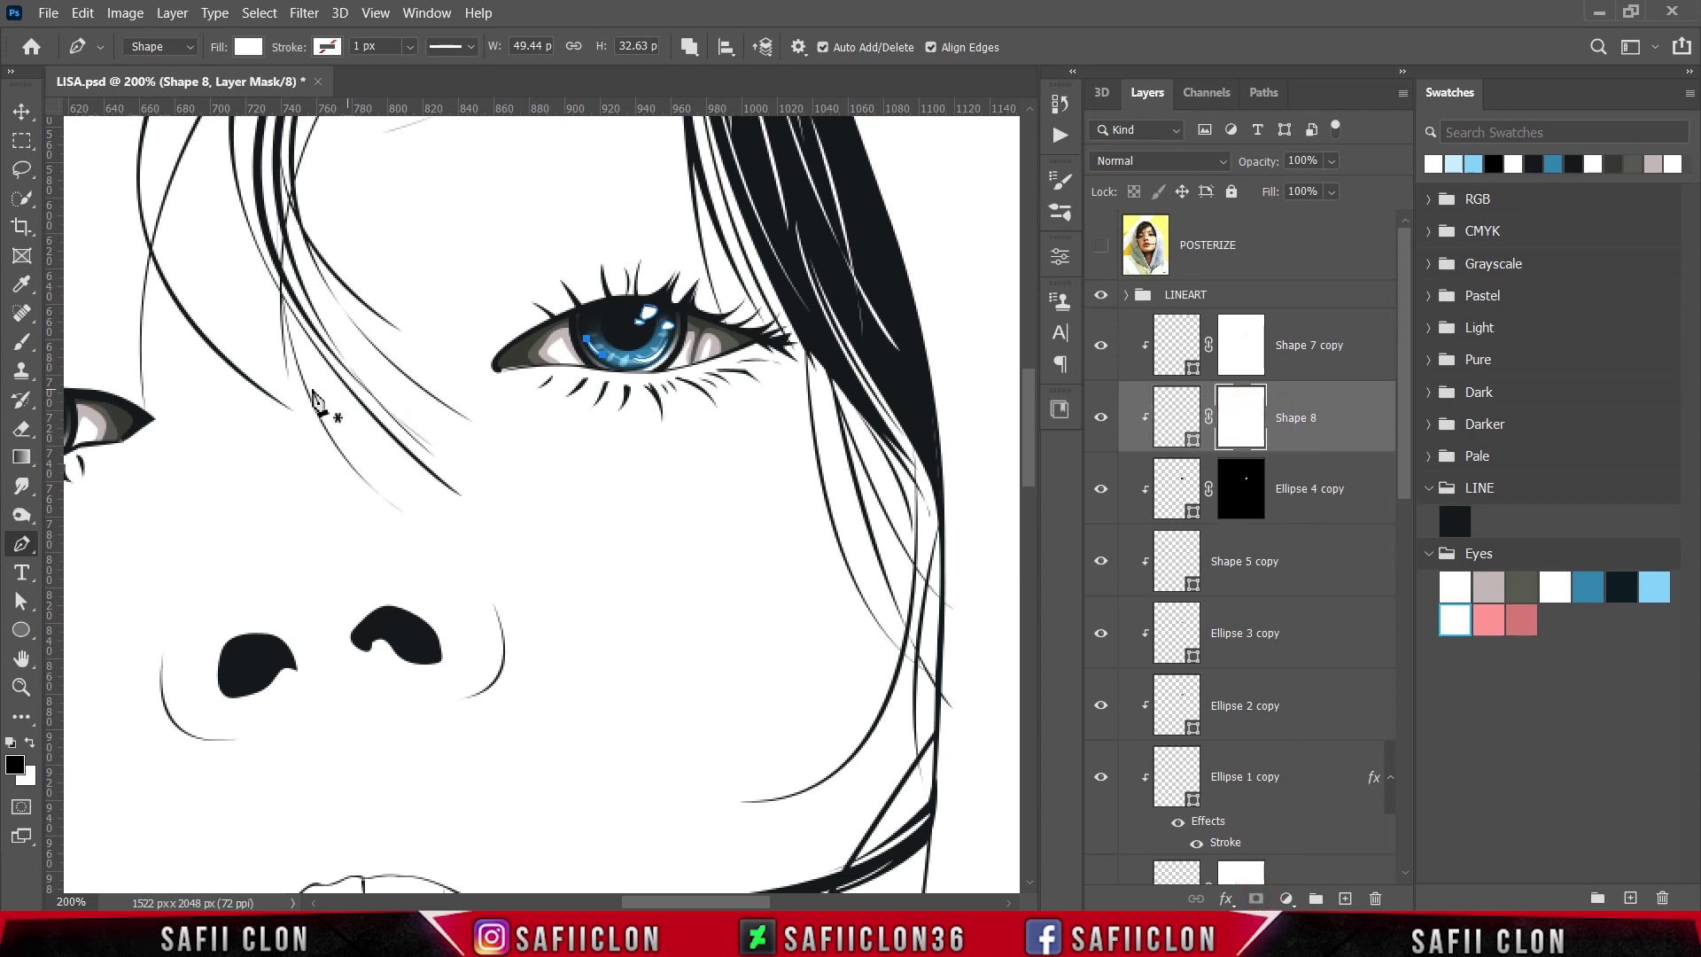
{"action": "left_click", "coordinate": [24, 343]}
{"action": "left_click", "coordinate": [85, 340]}
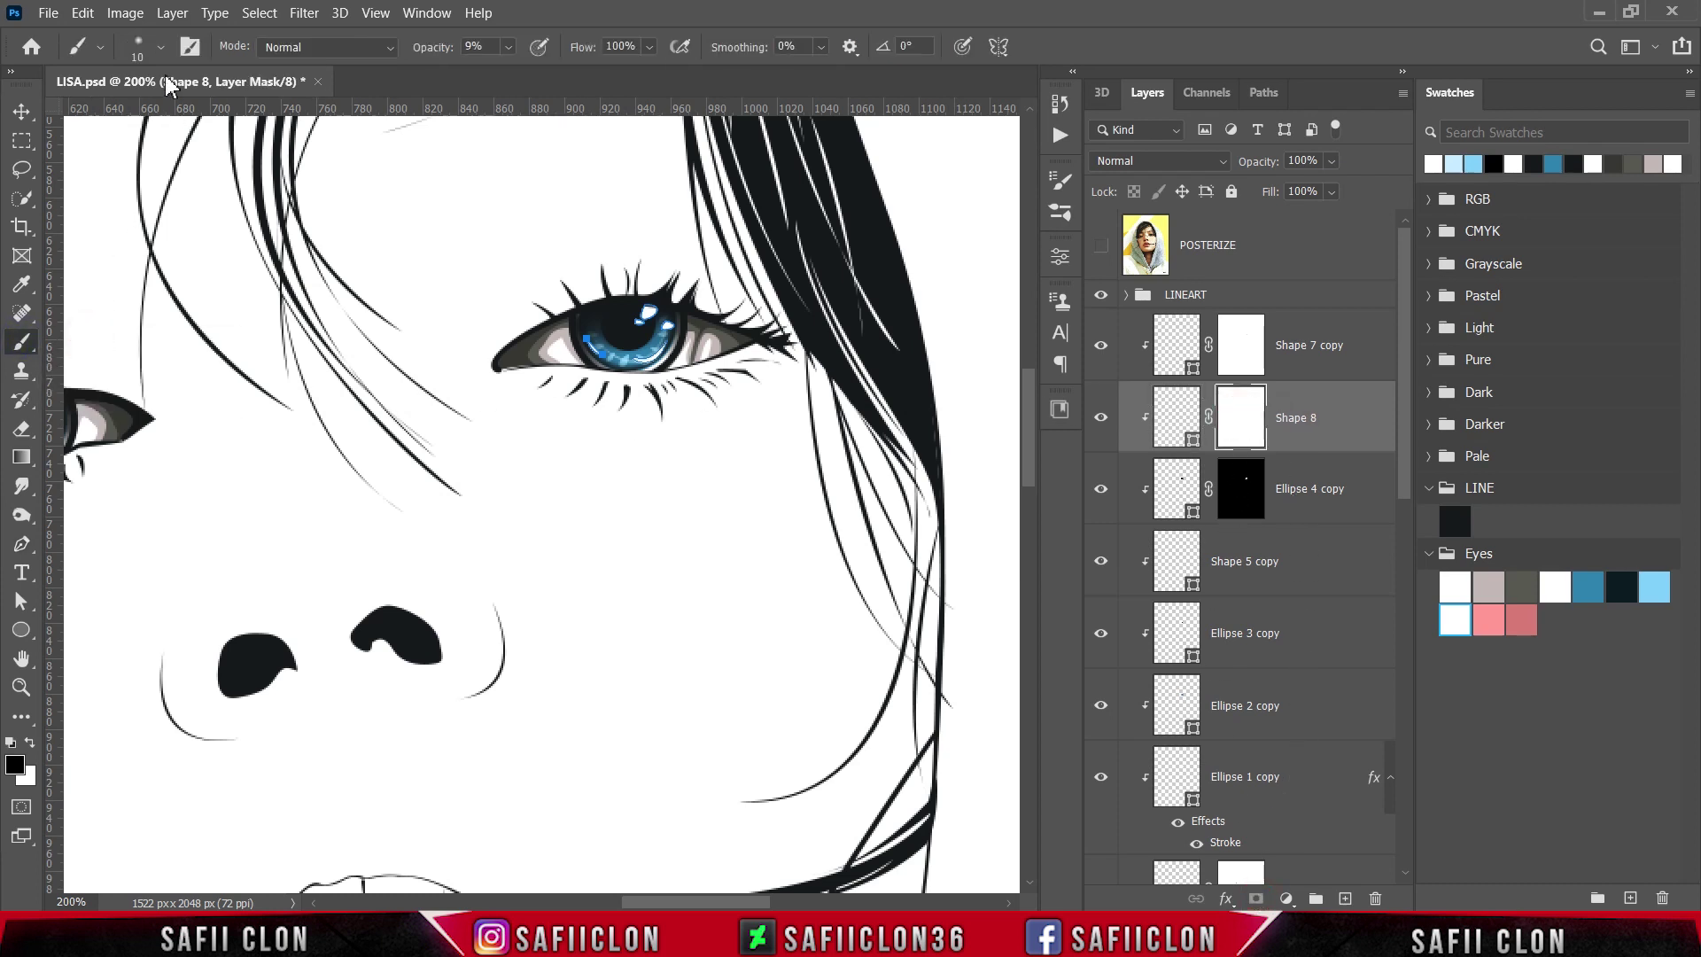
{"action": "left_click", "coordinate": [162, 46]}
{"action": "left_click", "coordinate": [184, 333]}
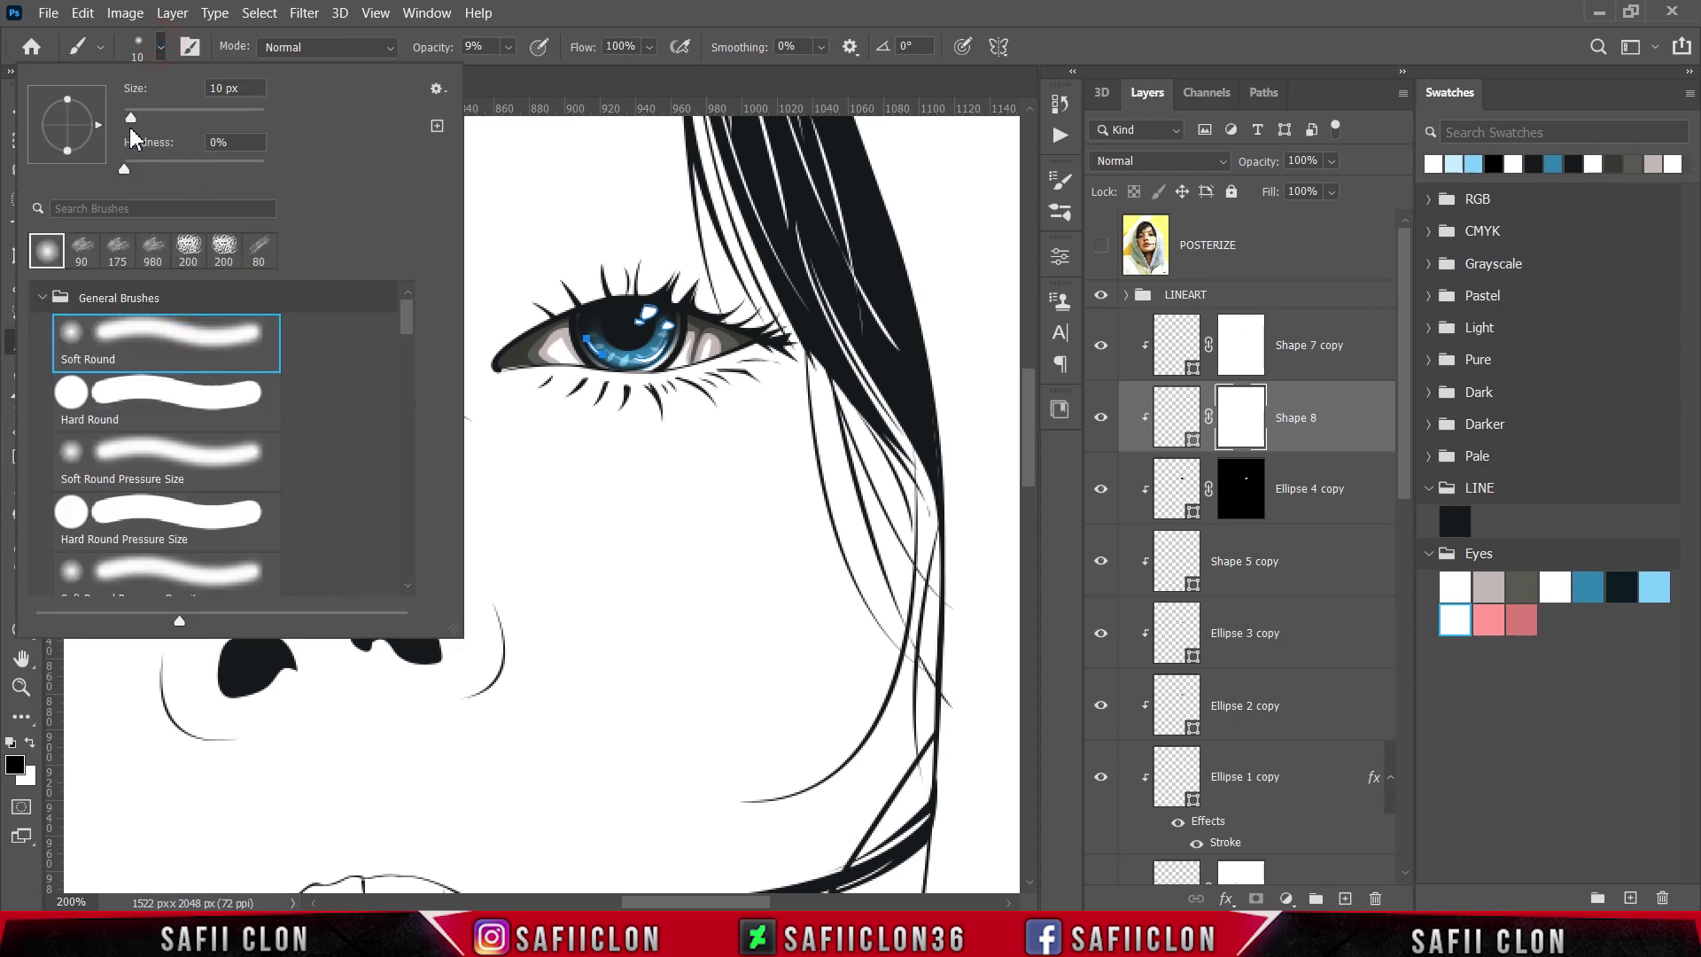
{"action": "left_click", "coordinate": [162, 49]}
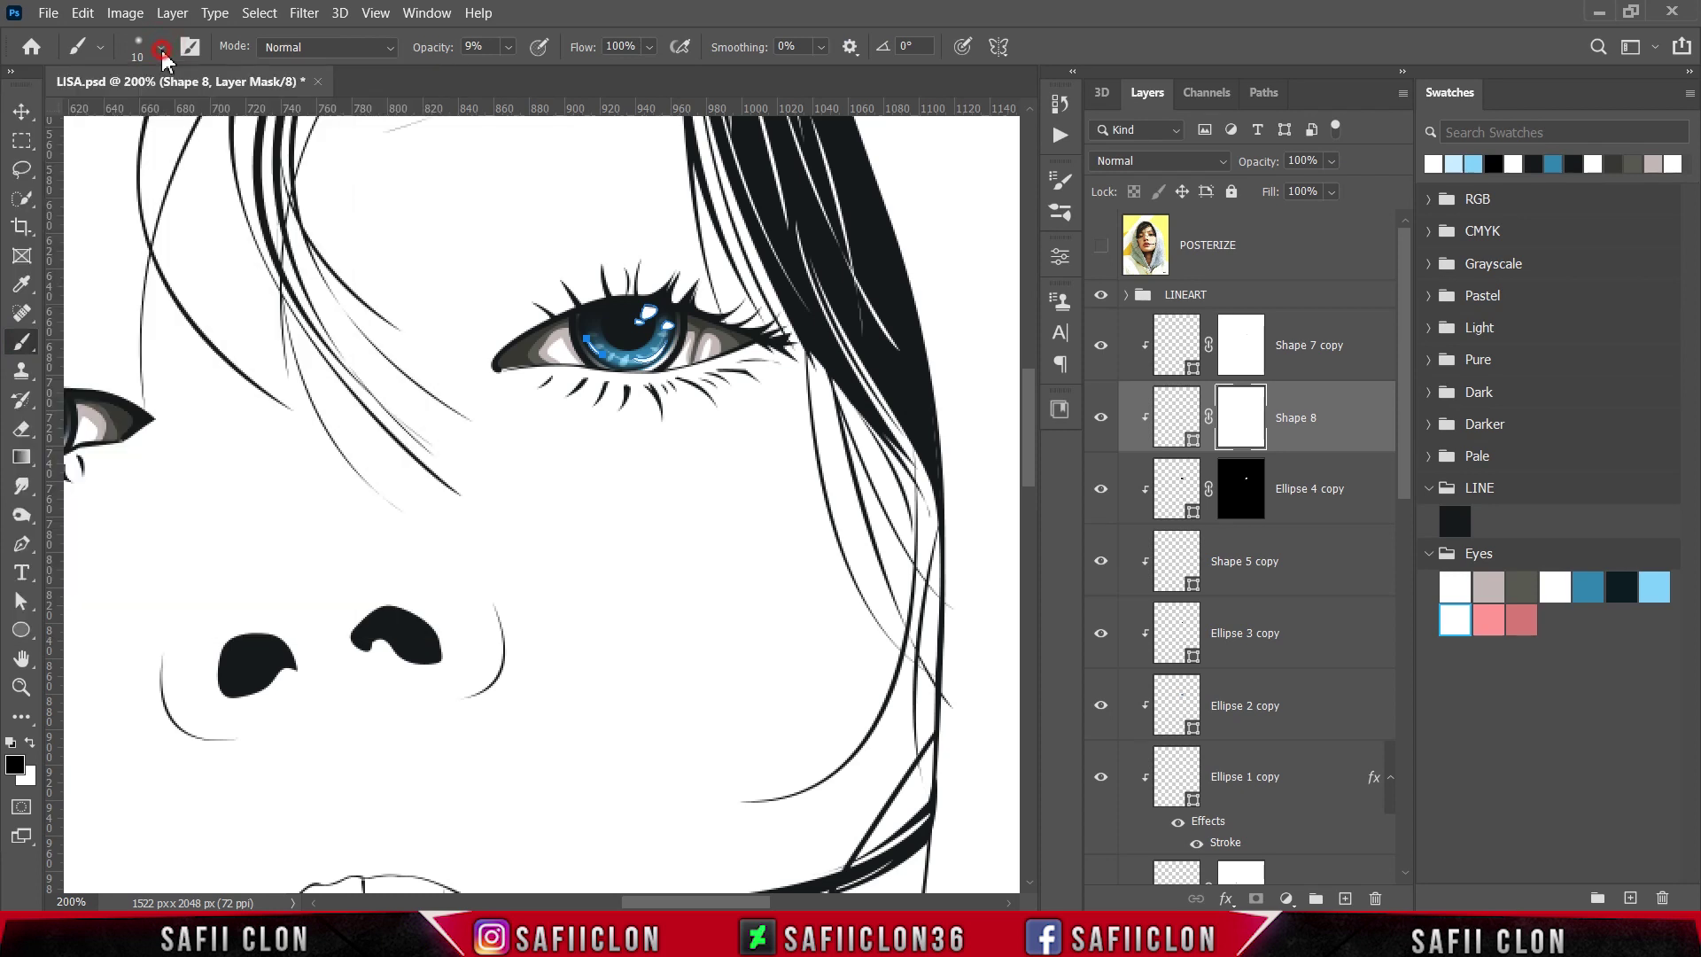
{"action": "left_click", "coordinate": [509, 47]}
{"action": "left_click", "coordinate": [510, 48]}
- Paint black on the Shape 8 mask to softly fade the reflections, reducing the brush to 7 px for the smaller one
{"action": "left_click", "coordinate": [645, 299]}
{"action": "left_click", "coordinate": [642, 302]}
{"action": "left_click", "coordinate": [643, 299]}
{"action": "left_click", "coordinate": [643, 298]}
{"action": "left_click_drag", "start_coordinate": [639, 298], "coordinate": [677, 320]}
{"action": "key", "text": "bracketleft"}
{"action": "key", "text": "bracketleft"}
{"action": "key", "text": "bracketleft"}
{"action": "key", "text": "bracketleft"}
{"action": "left_click", "coordinate": [667, 322]}
{"action": "key", "text": "ctrl+minus"}
{"action": "key", "text": "ctrl+minus"}
{"action": "key", "text": "ctrl+minus"}
{"action": "key", "text": "ctrl+minus"}
{"action": "key", "text": "ctrl+plus"}
{"action": "key", "text": "ctrl+plus"}
{"action": "key", "text": "ctrl+plus"}
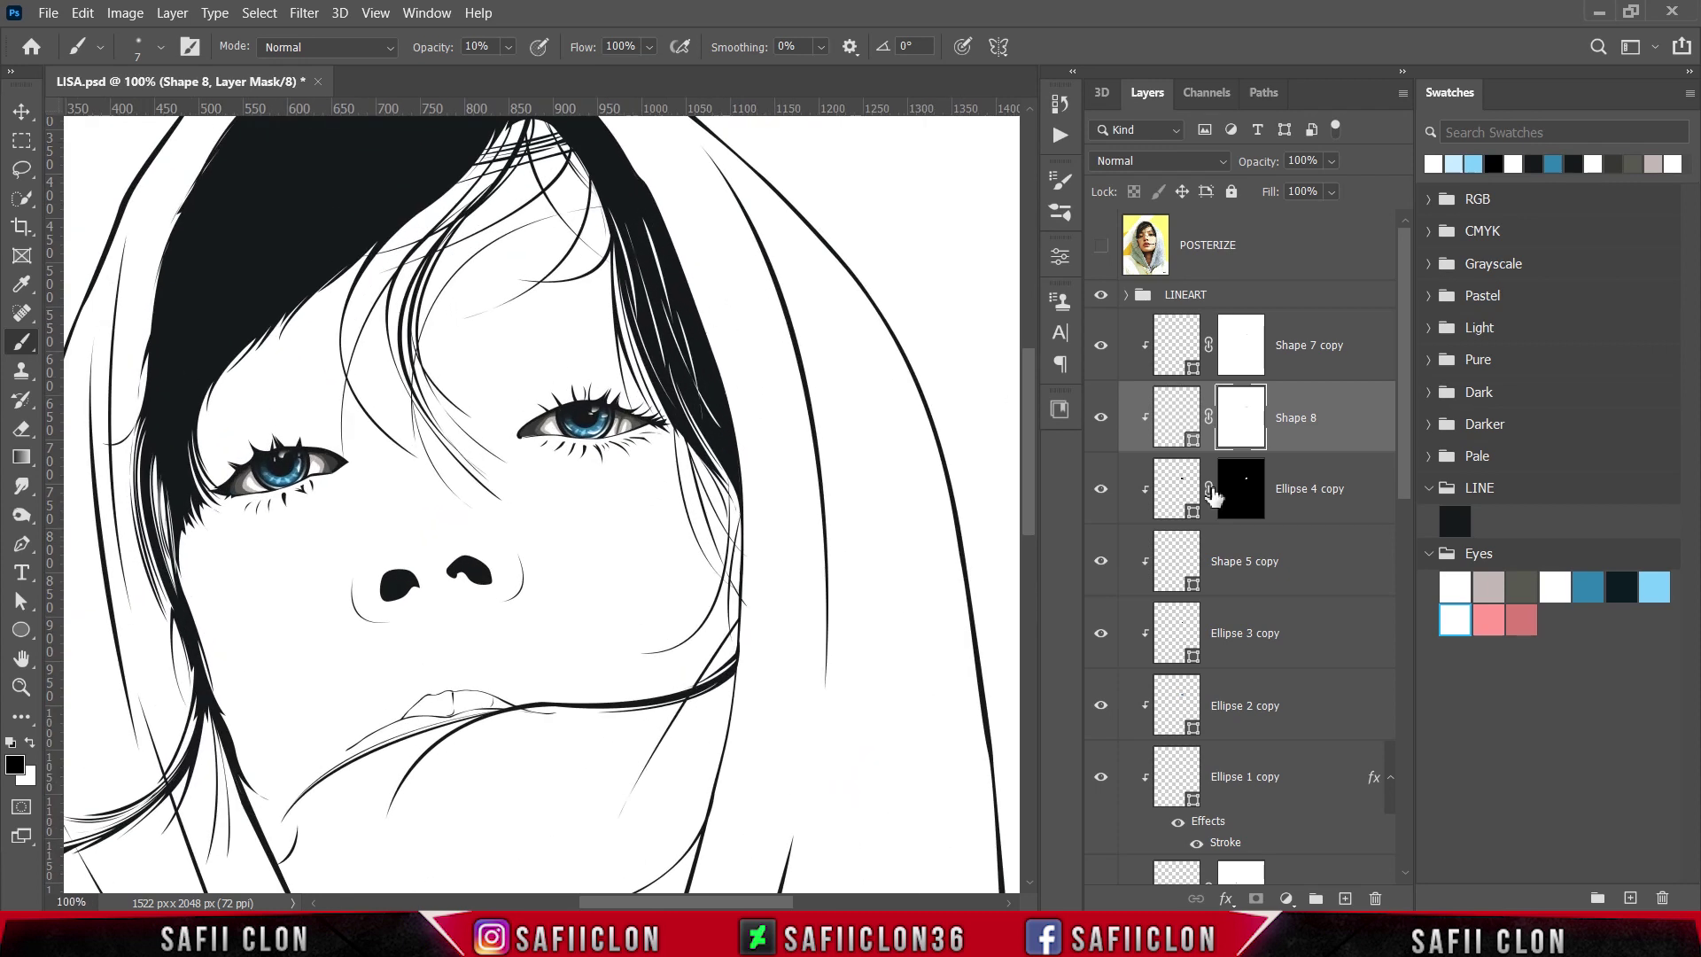
- Above Shape 7 copy, draw a Pen shape about 46 by 42 px over the left-hand eye's inner corner as a new layer, following the POSTERIZE reference
{"action": "left_click", "coordinate": [1329, 350]}
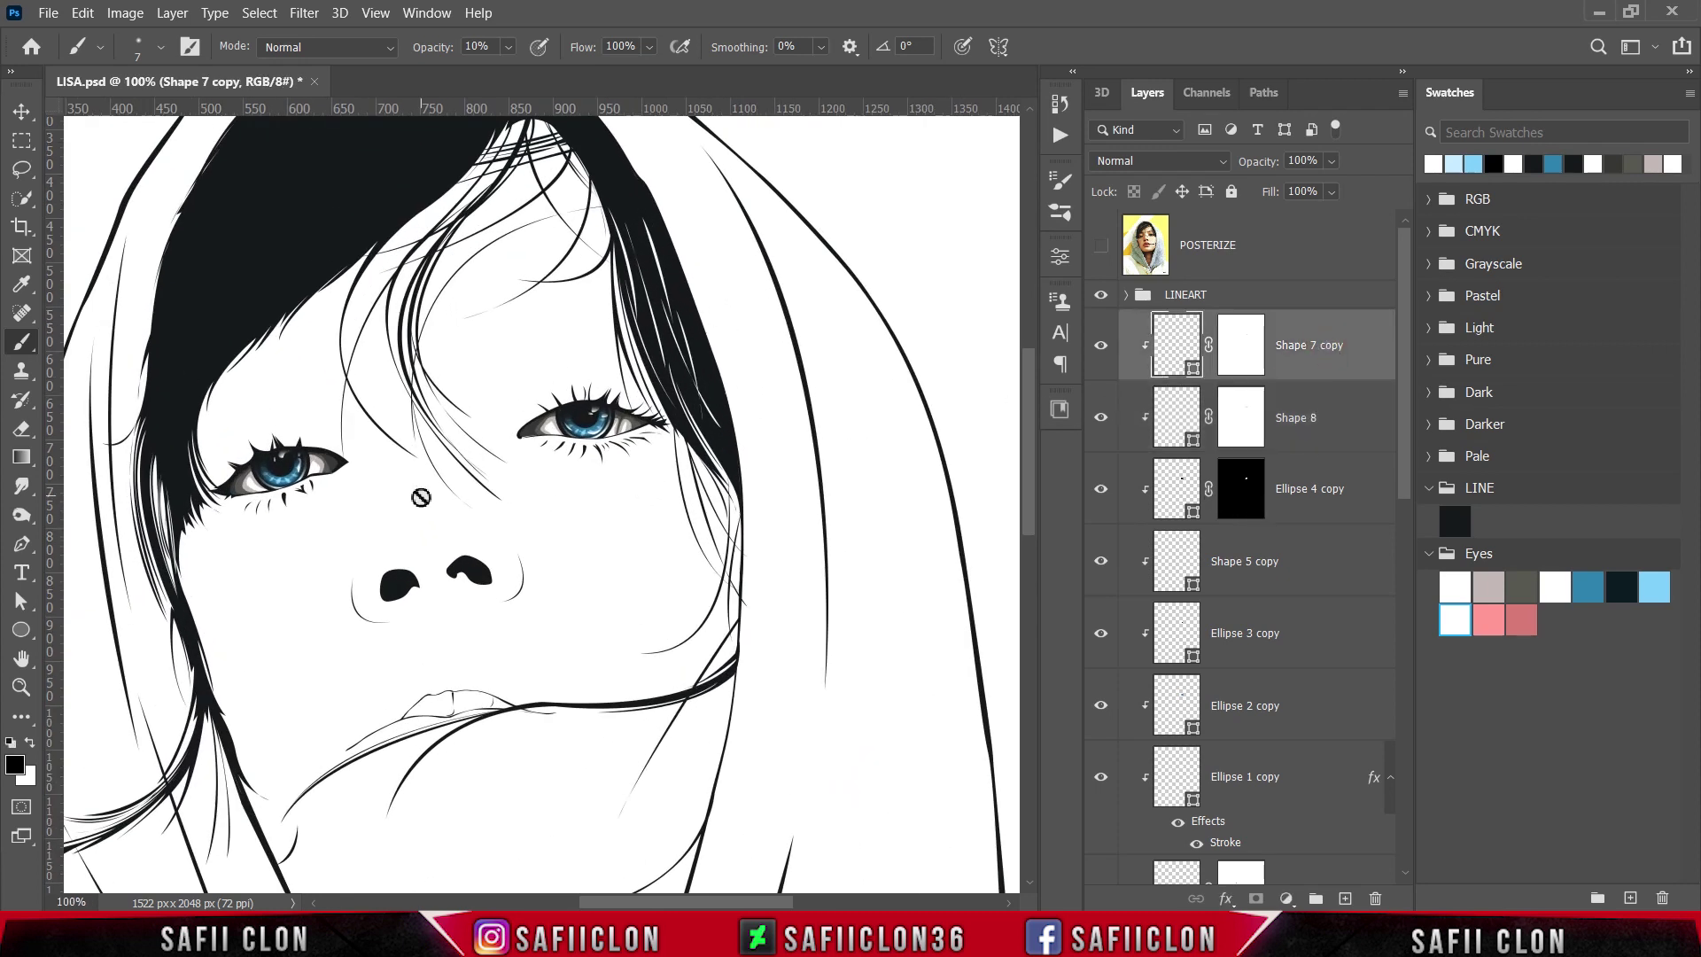
{"action": "left_click", "coordinate": [34, 550]}
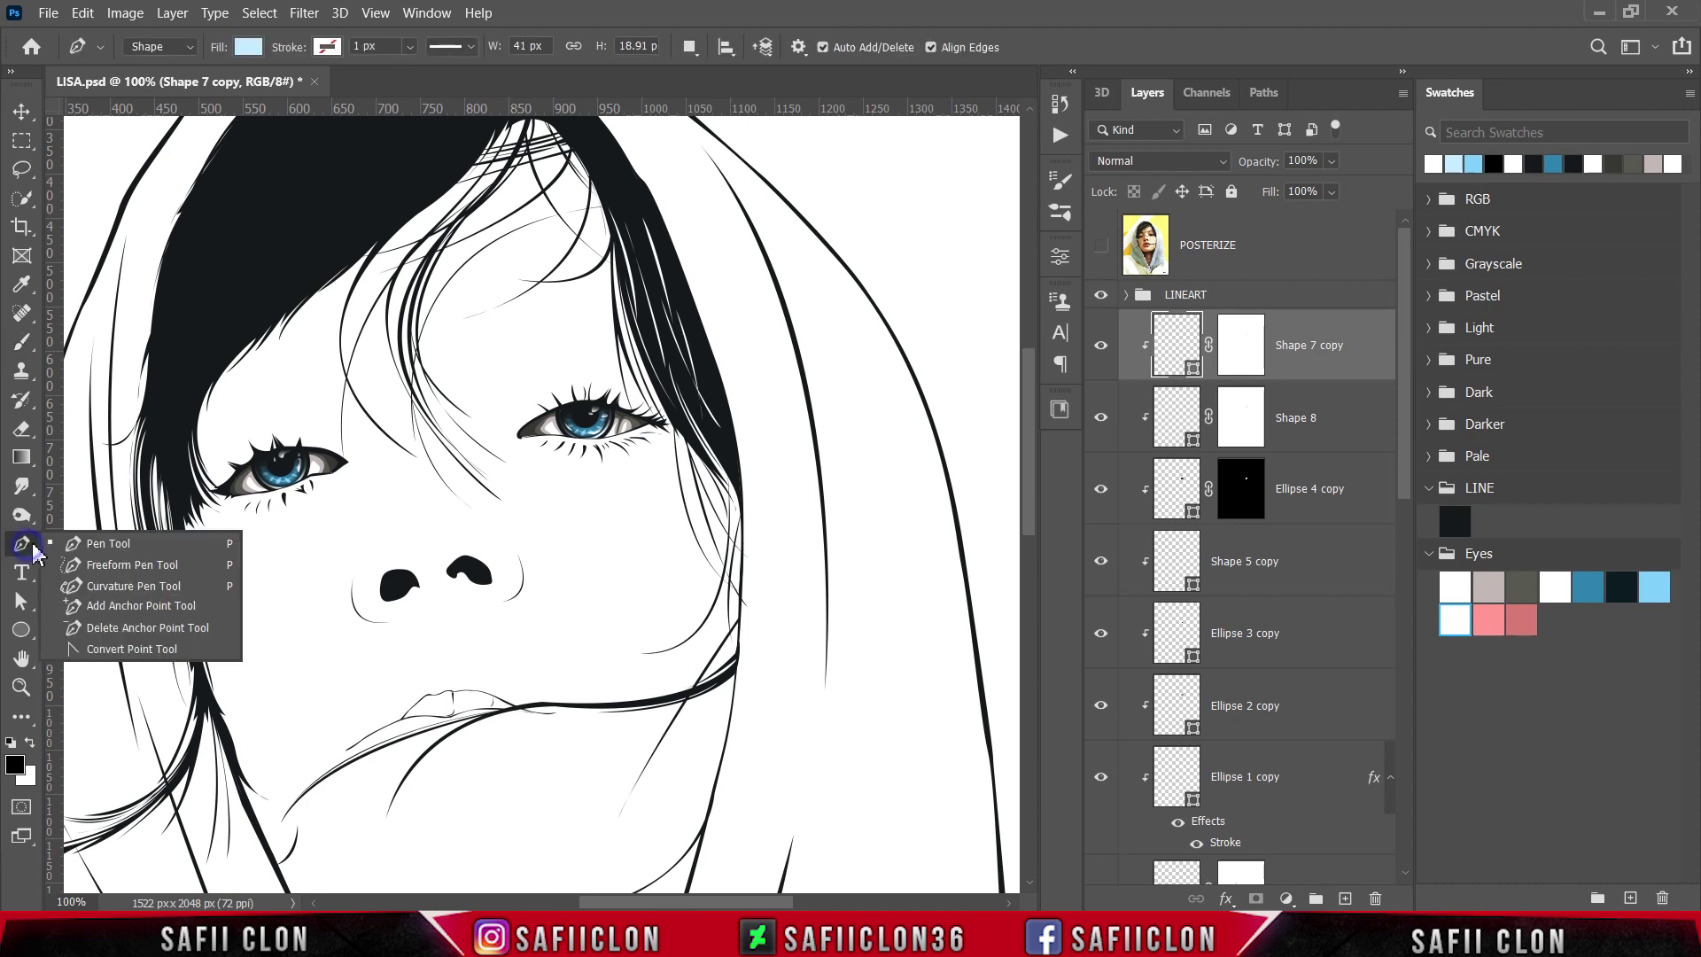
{"action": "left_click", "coordinate": [78, 544]}
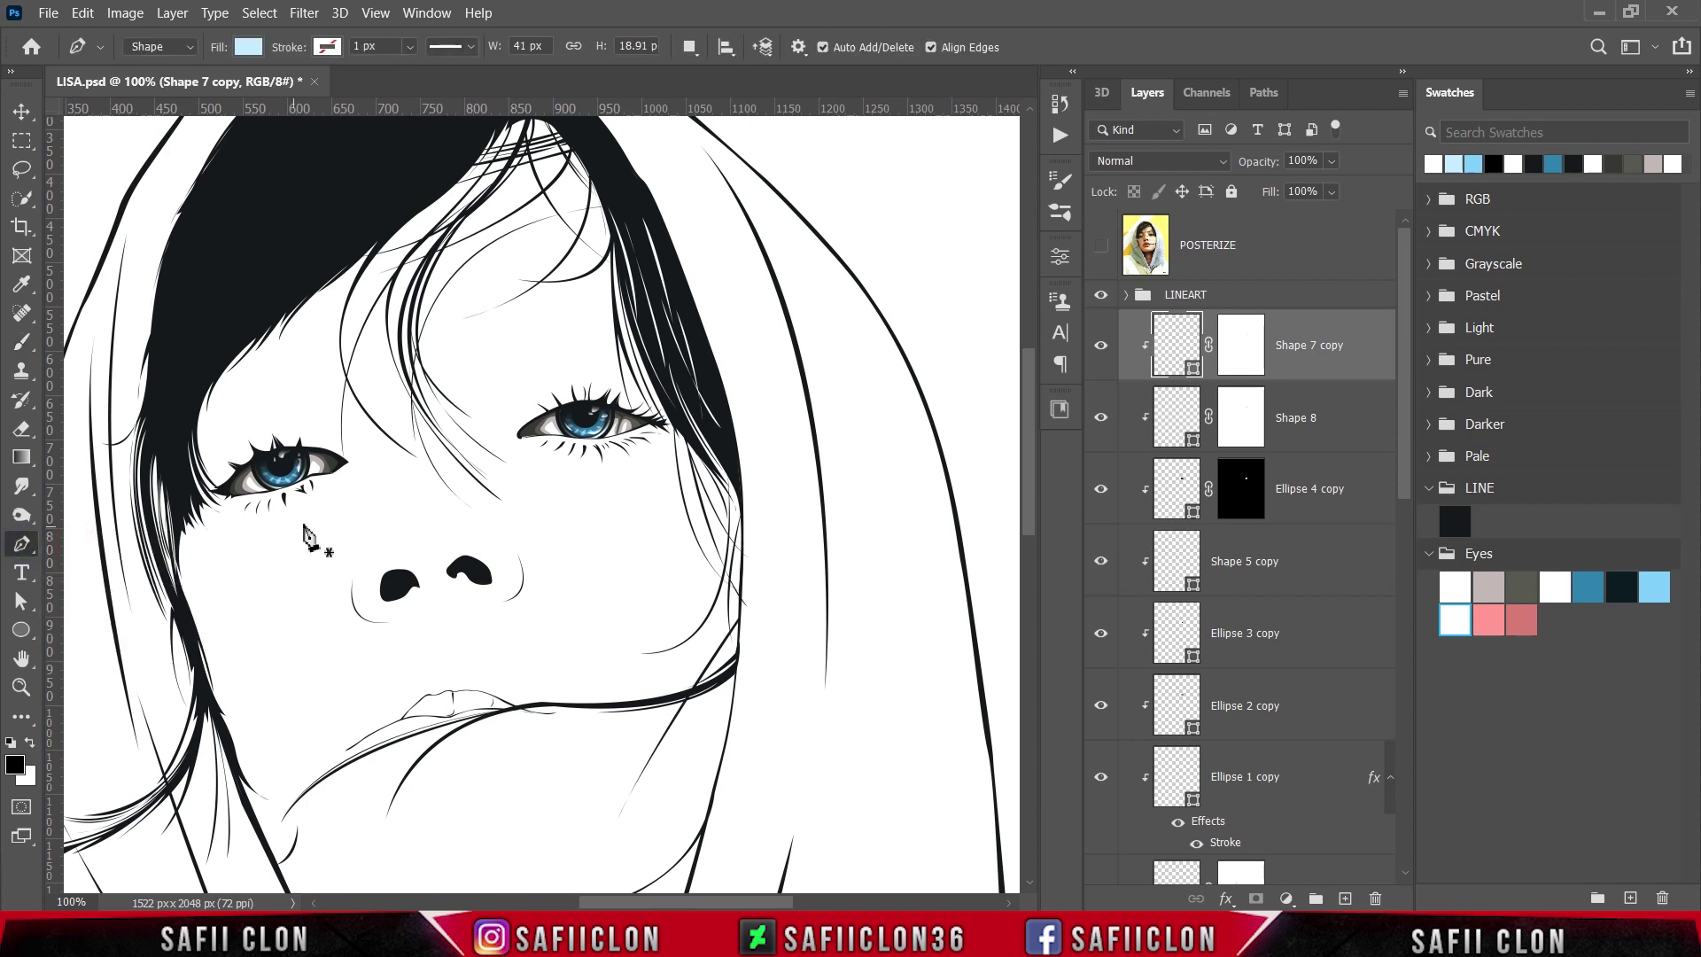
{"action": "left_click", "coordinate": [689, 47]}
{"action": "left_click", "coordinate": [722, 65]}
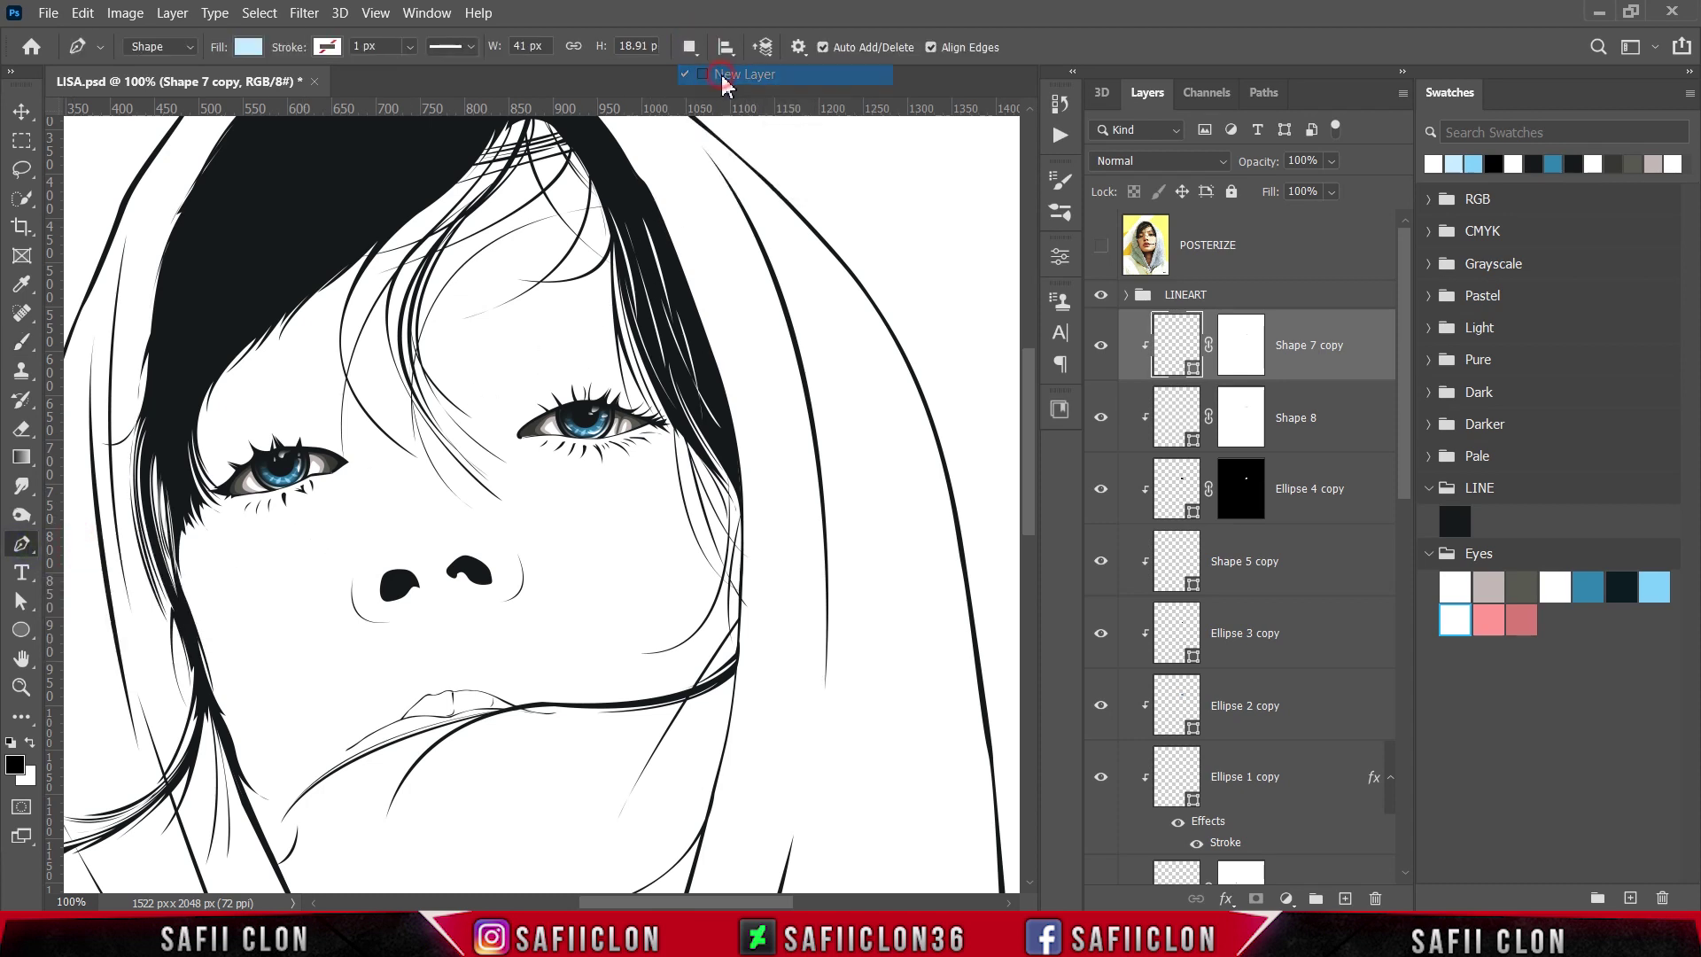
{"action": "left_click", "coordinate": [1101, 245]}
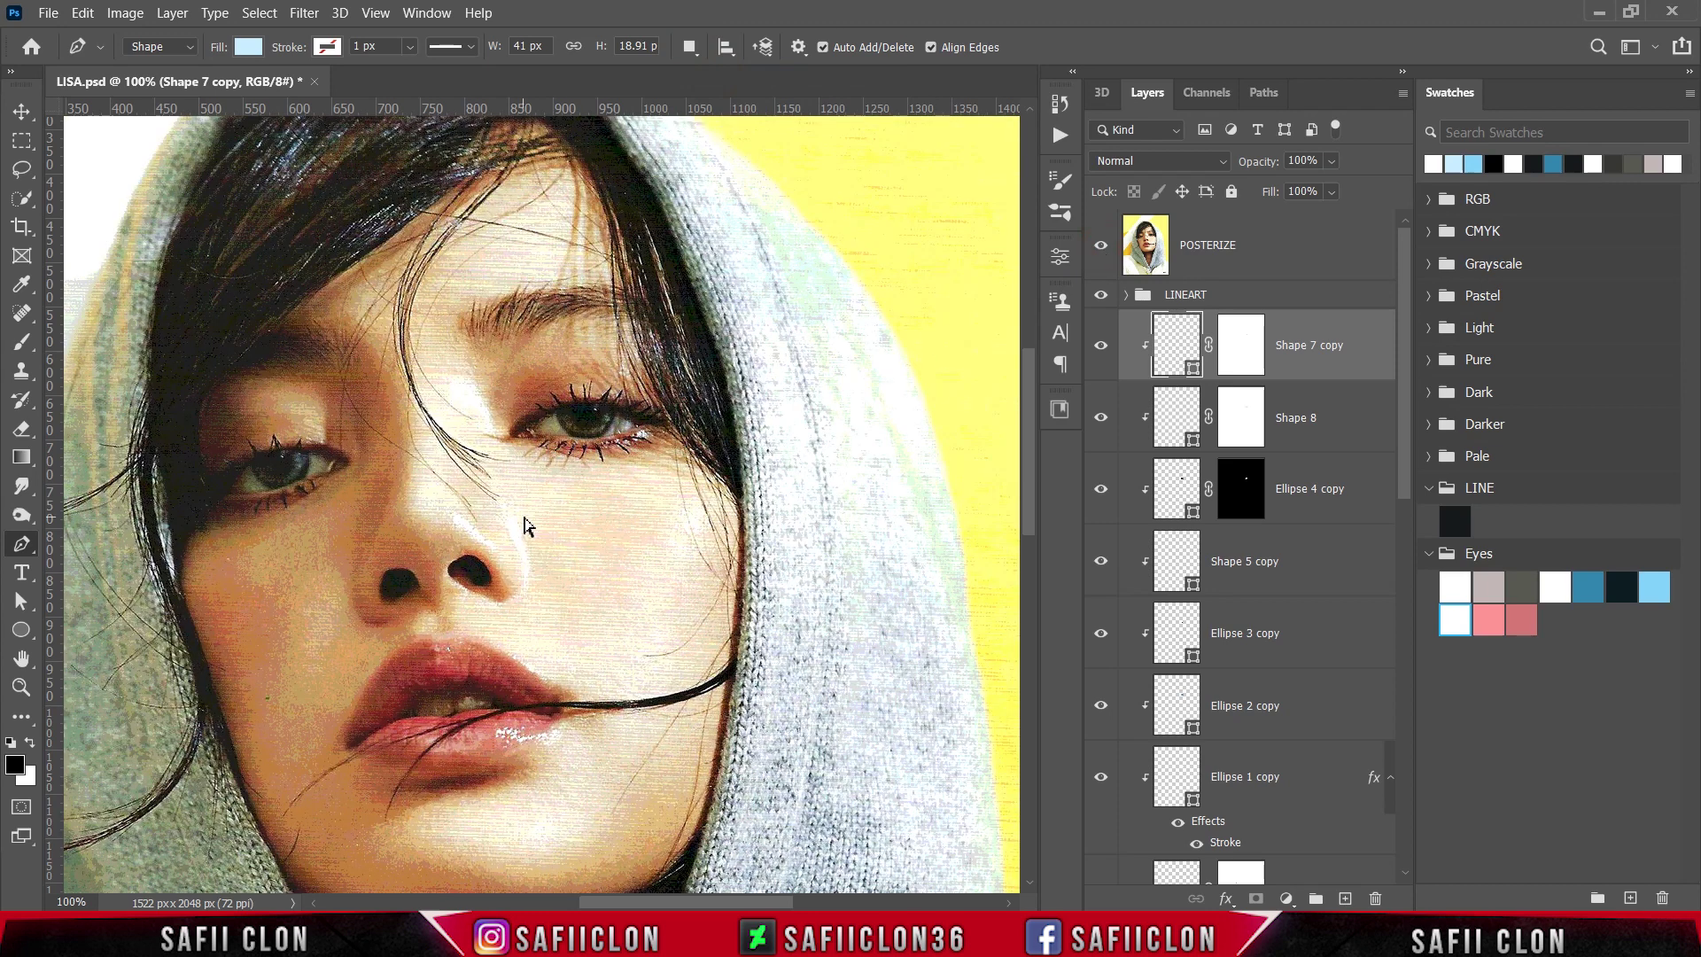
{"action": "key", "text": "ctrl+plus"}
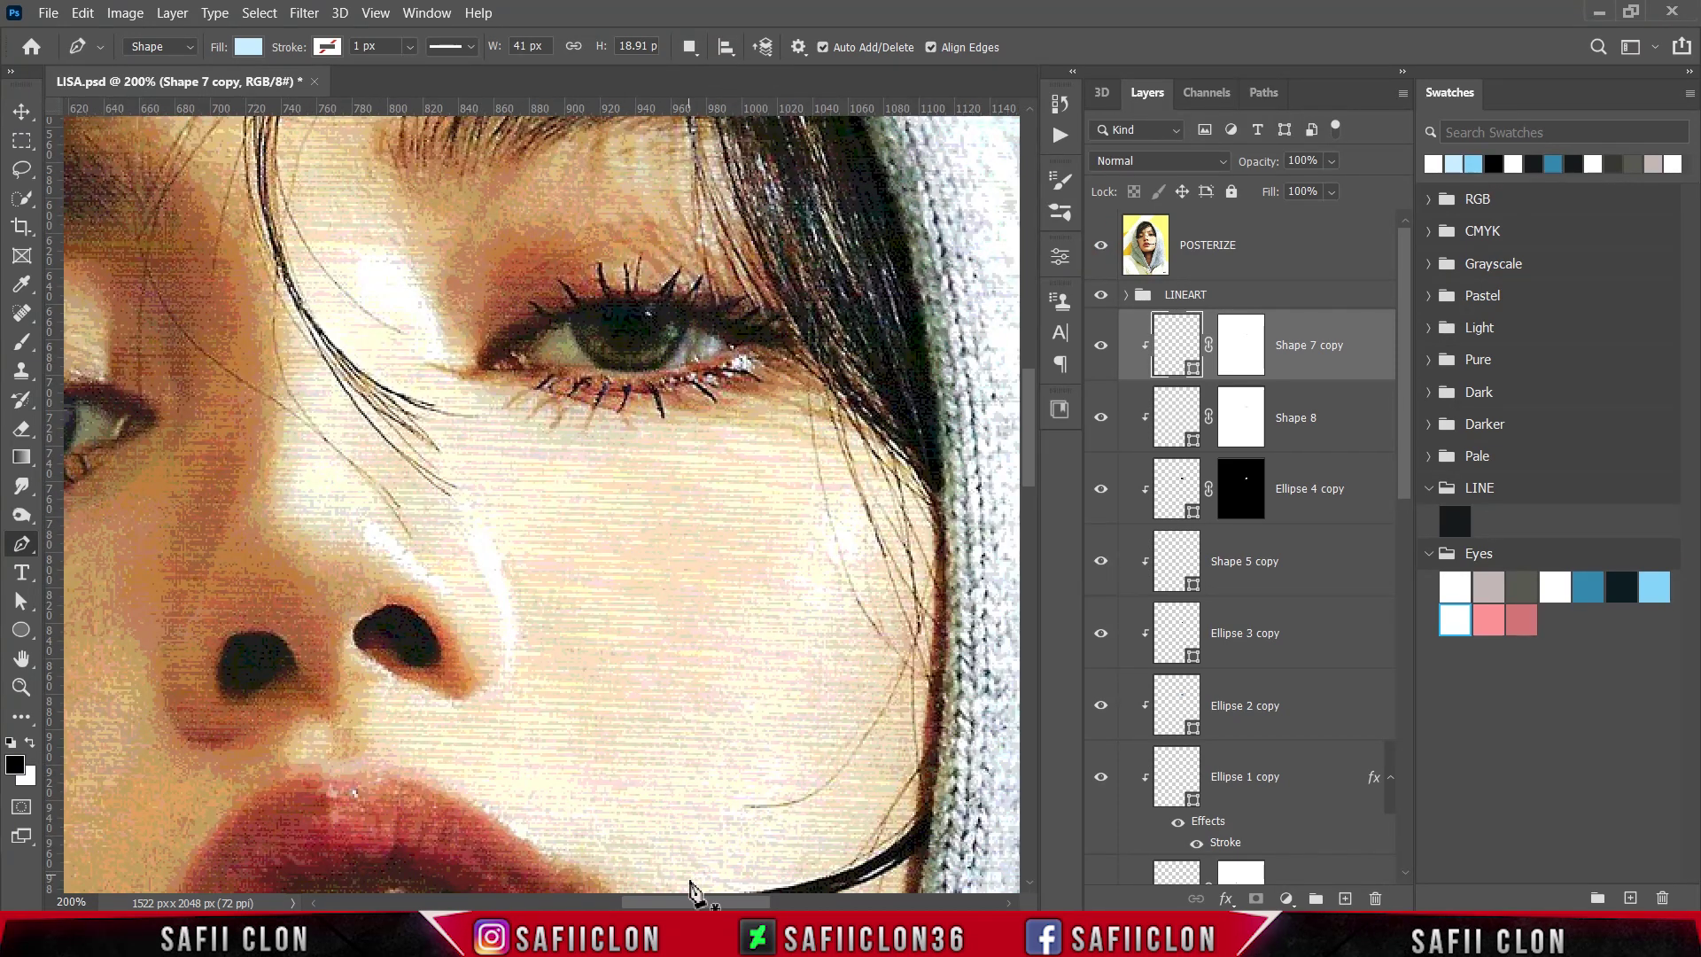
{"action": "left_click_drag", "start_coordinate": [695, 900], "coordinate": [641, 899]}
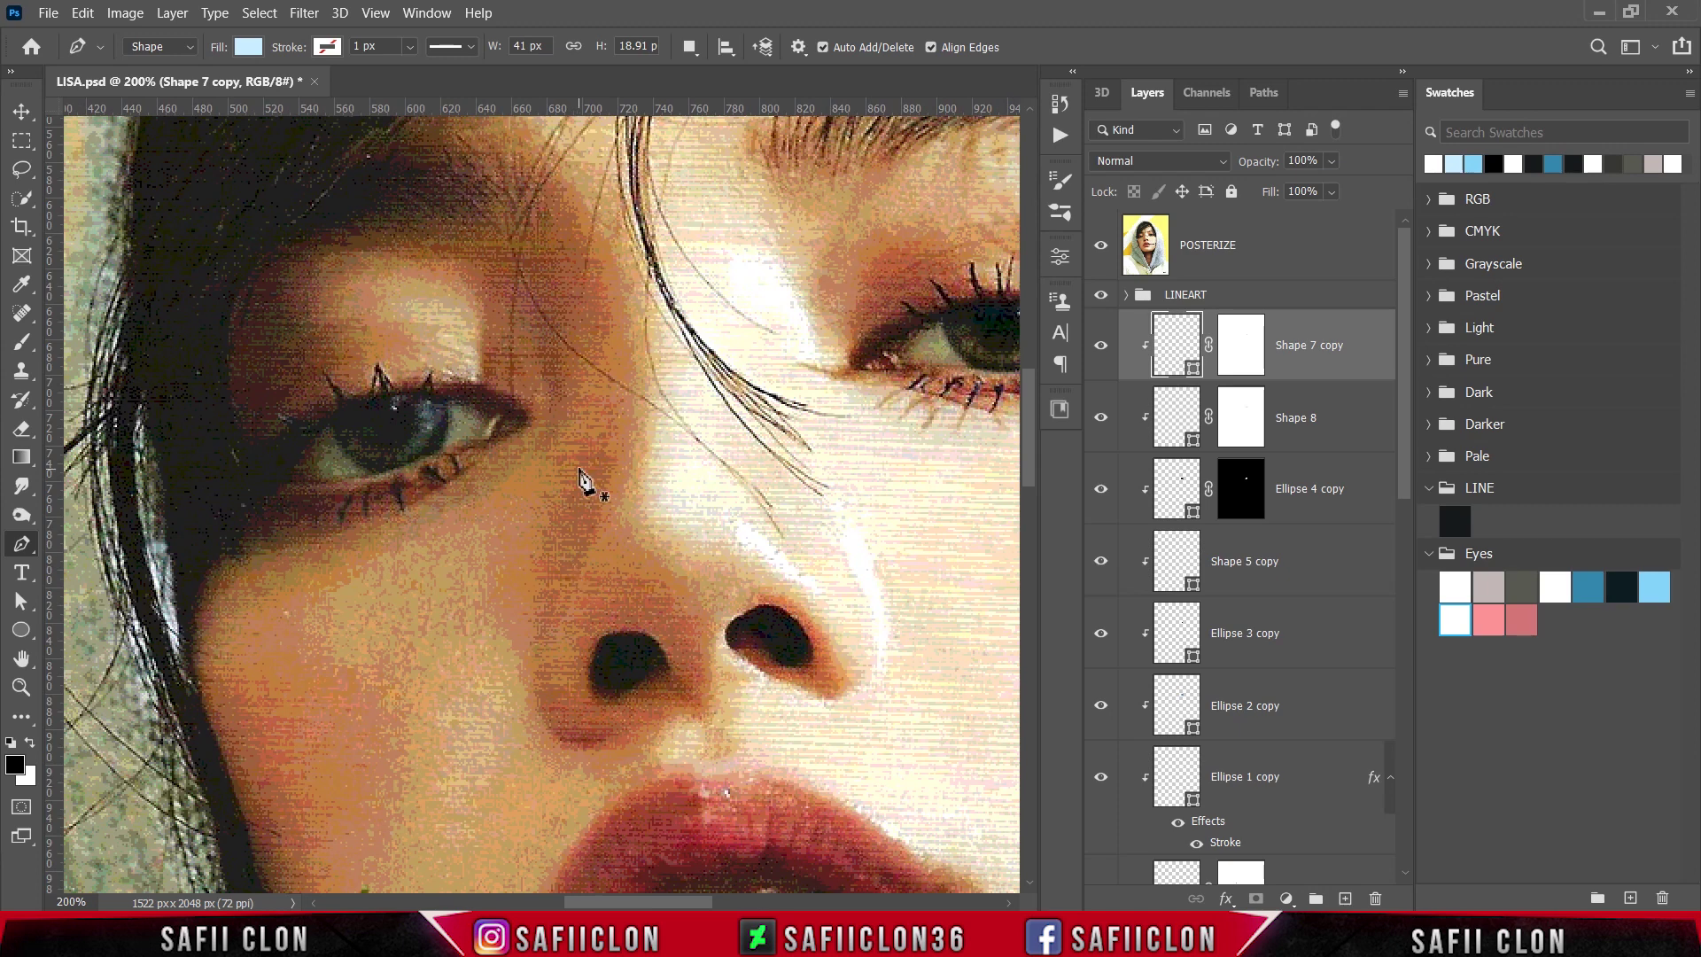
{"action": "left_click", "coordinate": [1101, 247]}
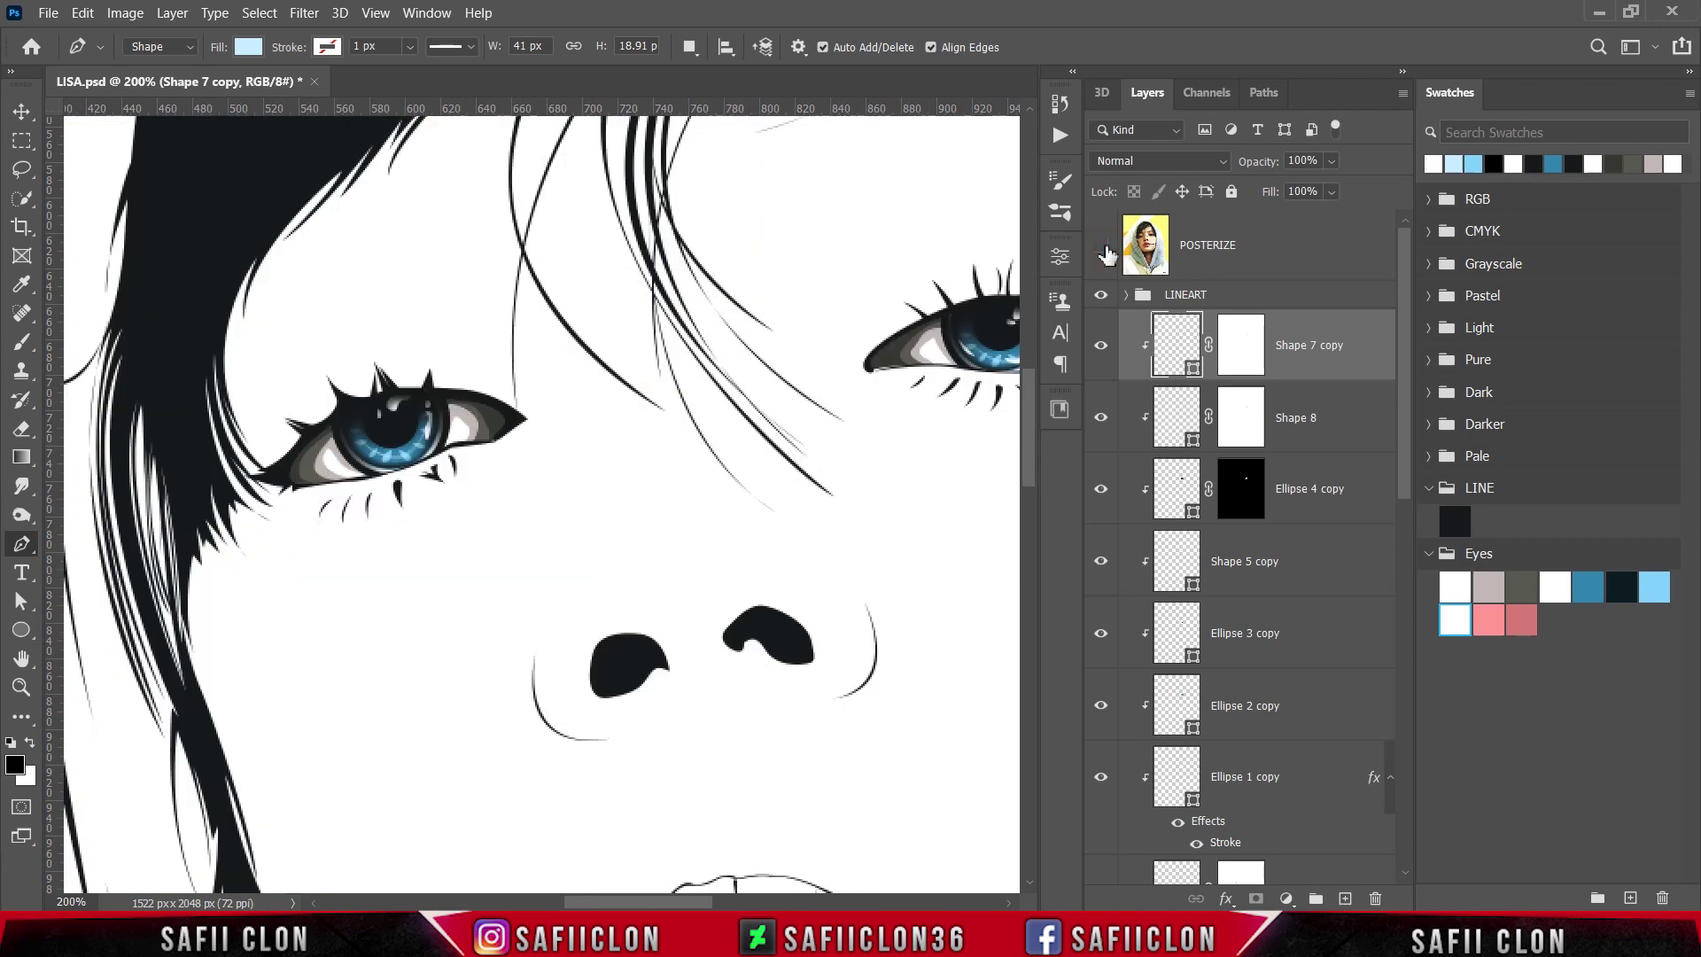
{"action": "left_click", "coordinate": [1102, 248]}
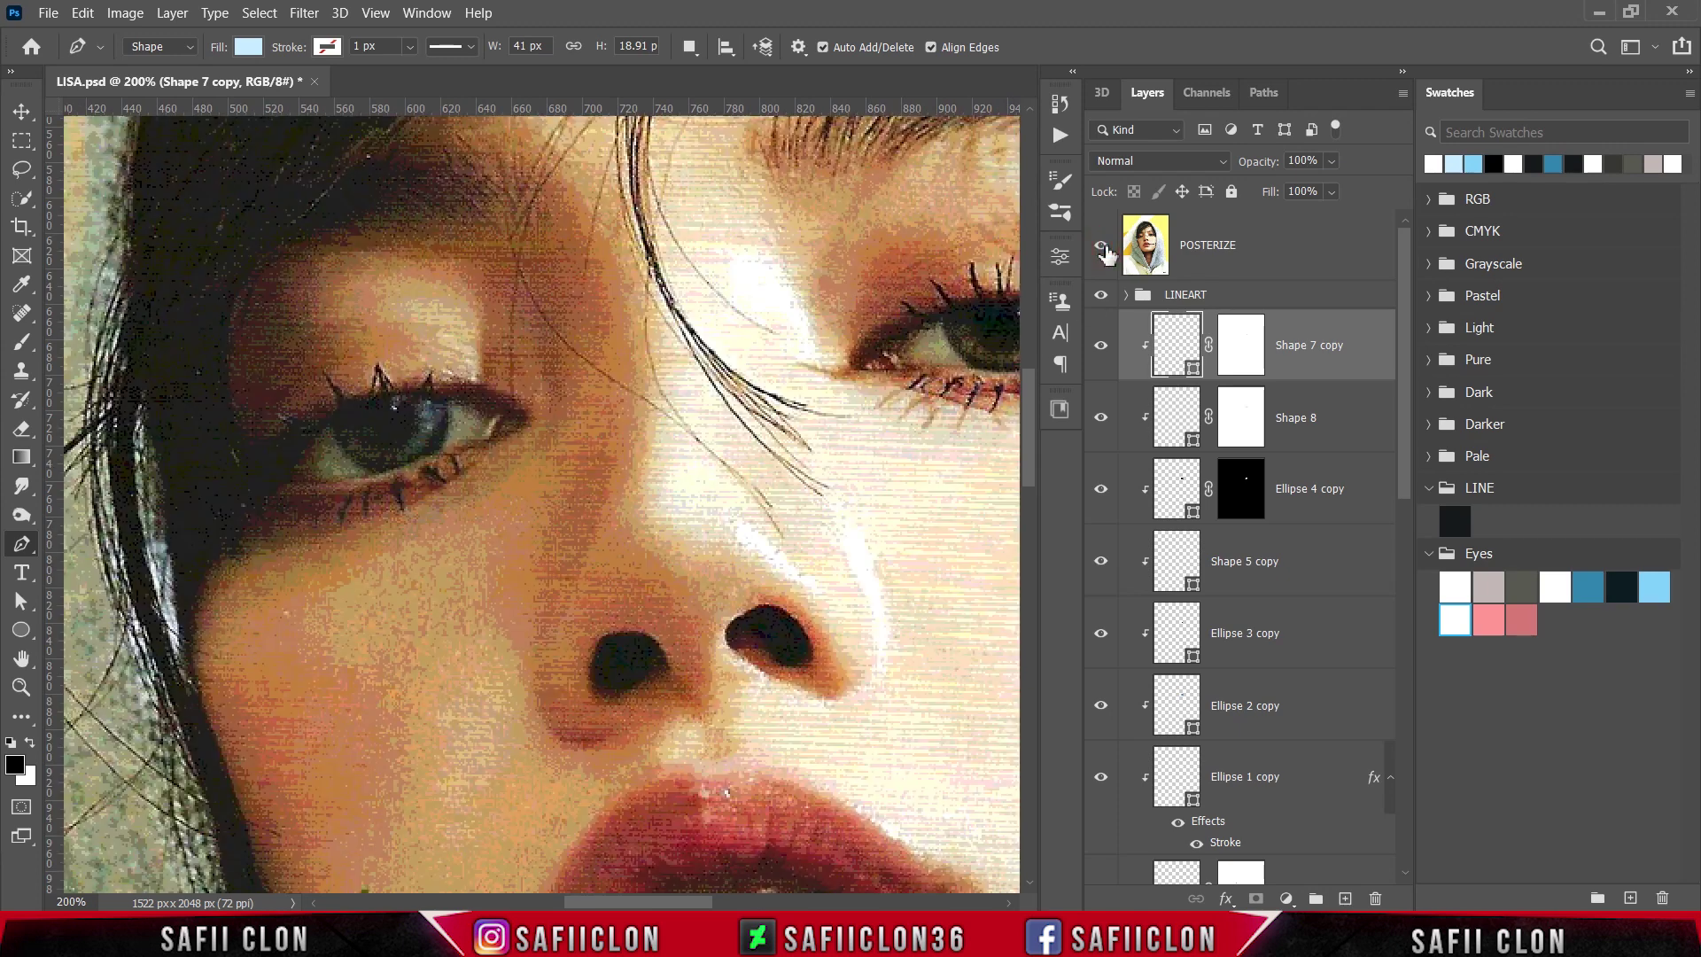
{"action": "left_click", "coordinate": [479, 400]}
{"action": "left_click_drag", "start_coordinate": [475, 440], "coordinate": [440, 464]}
{"action": "left_click_drag", "start_coordinate": [549, 425], "coordinate": [549, 397]}
{"action": "left_click", "coordinate": [508, 379]}
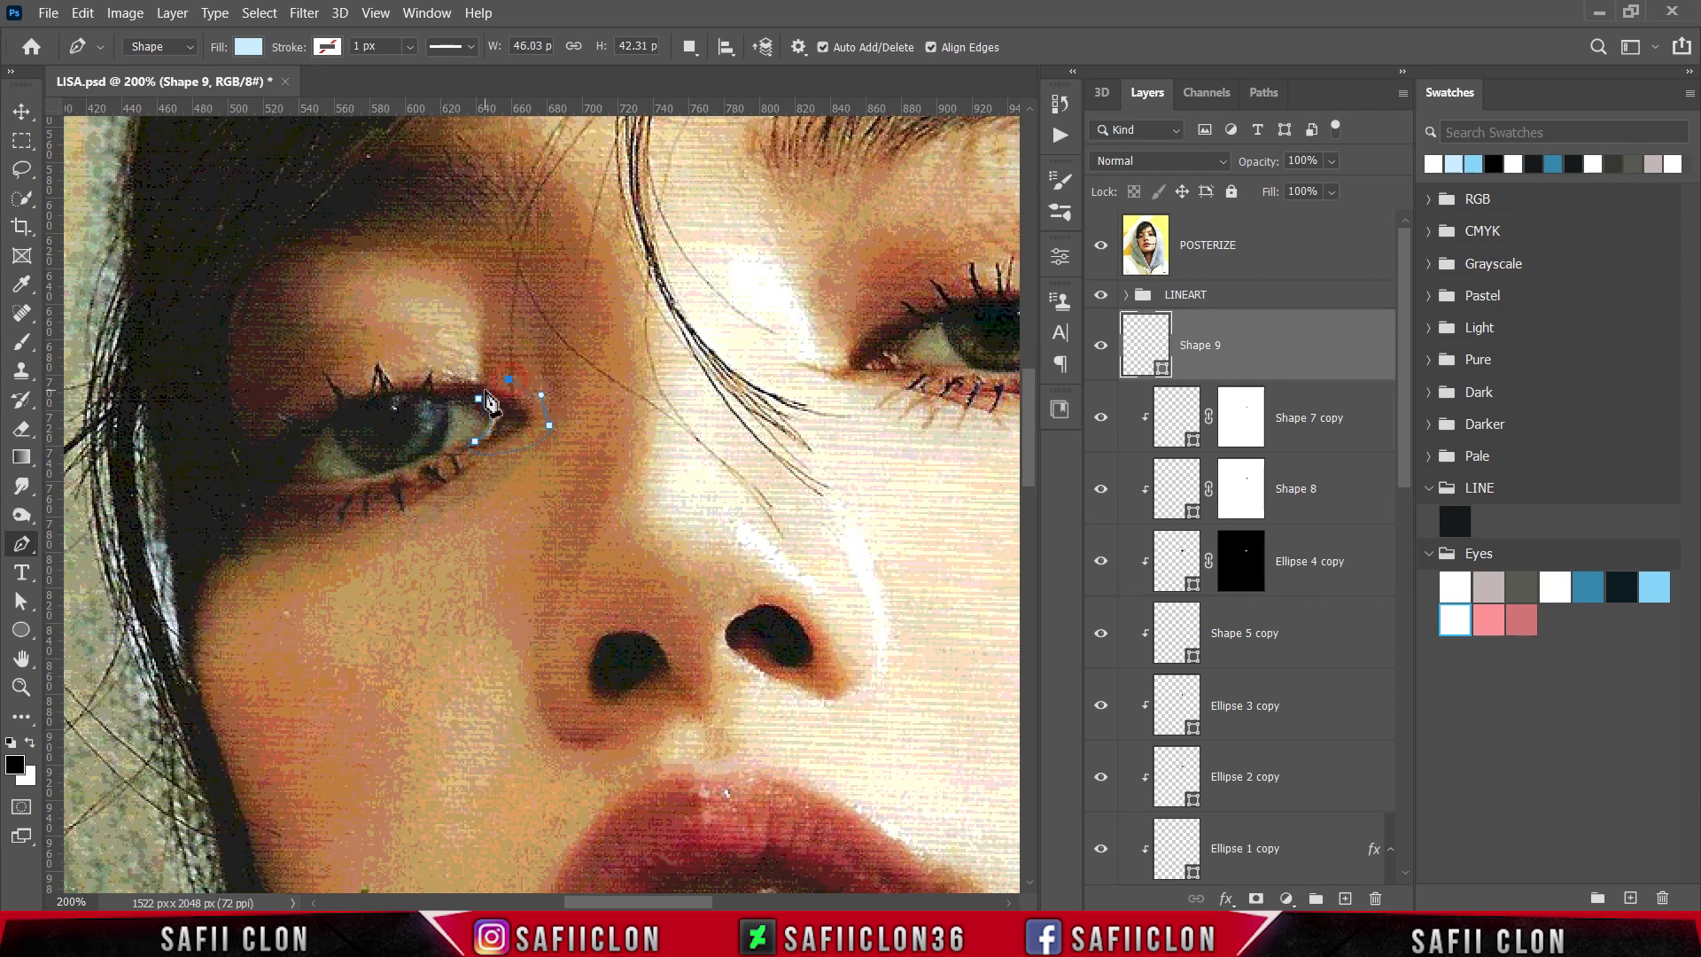
{"action": "double_click", "coordinate": [478, 399]}
{"action": "left_click", "coordinate": [1099, 248]}
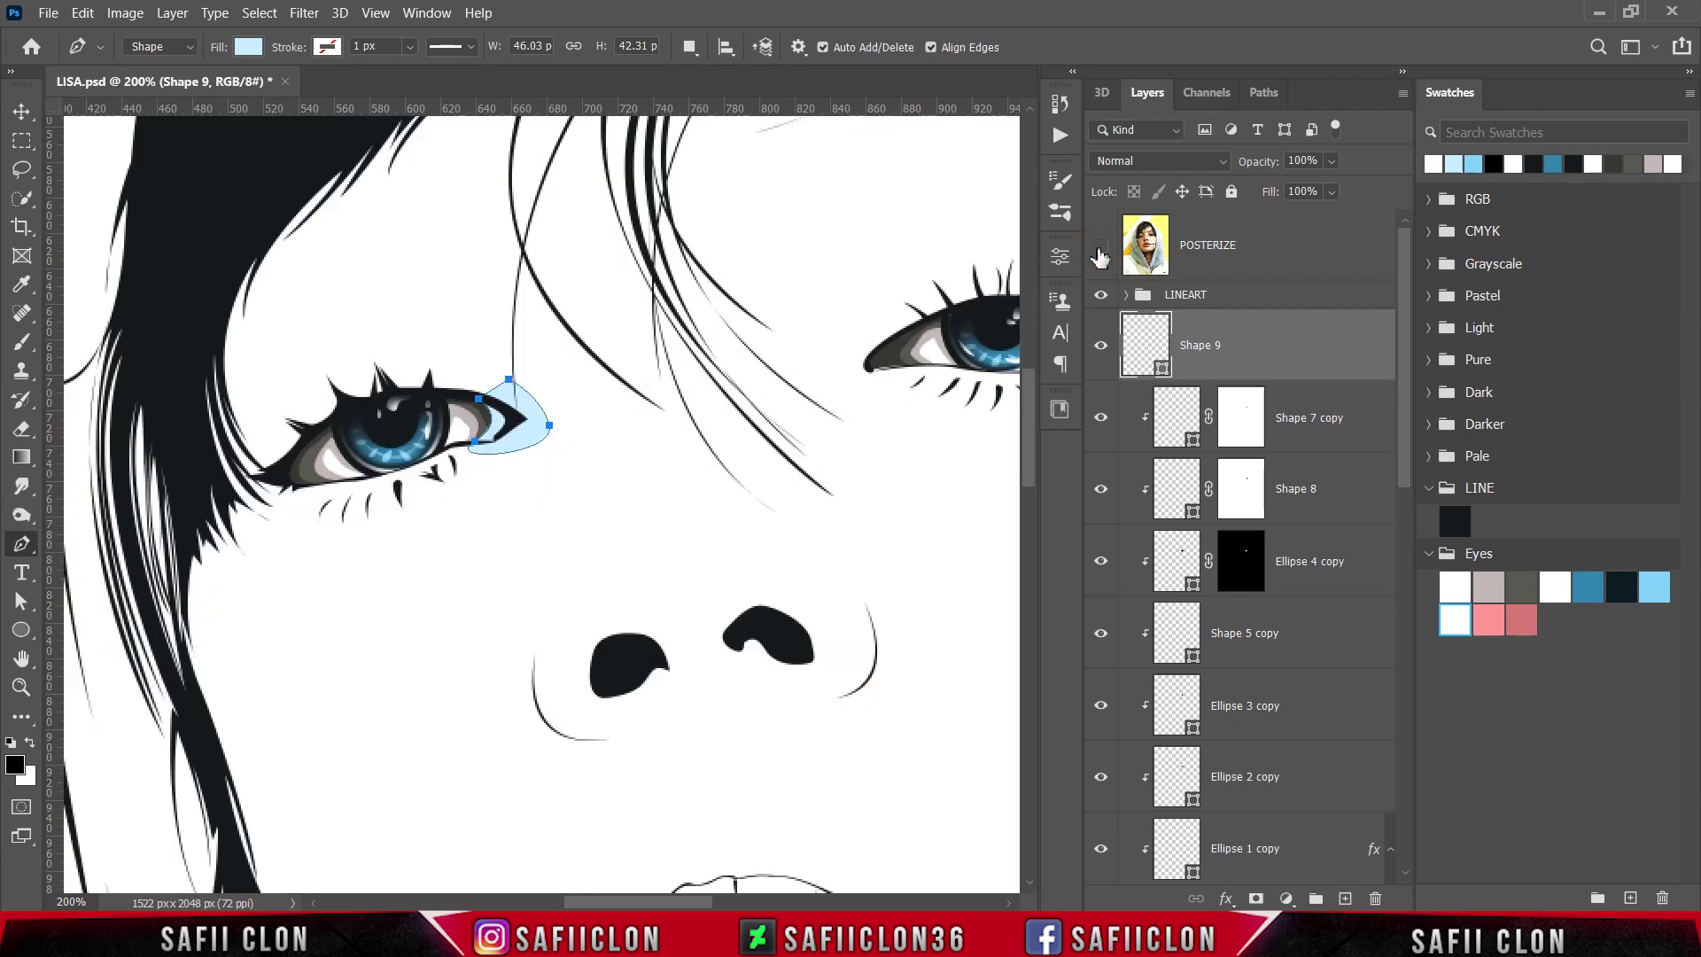
- Clip Shape 9 to the eye layers below and change its fill to the pink Eyes swatch (fa9196)
{"action": "right_click", "coordinate": [1282, 336]}
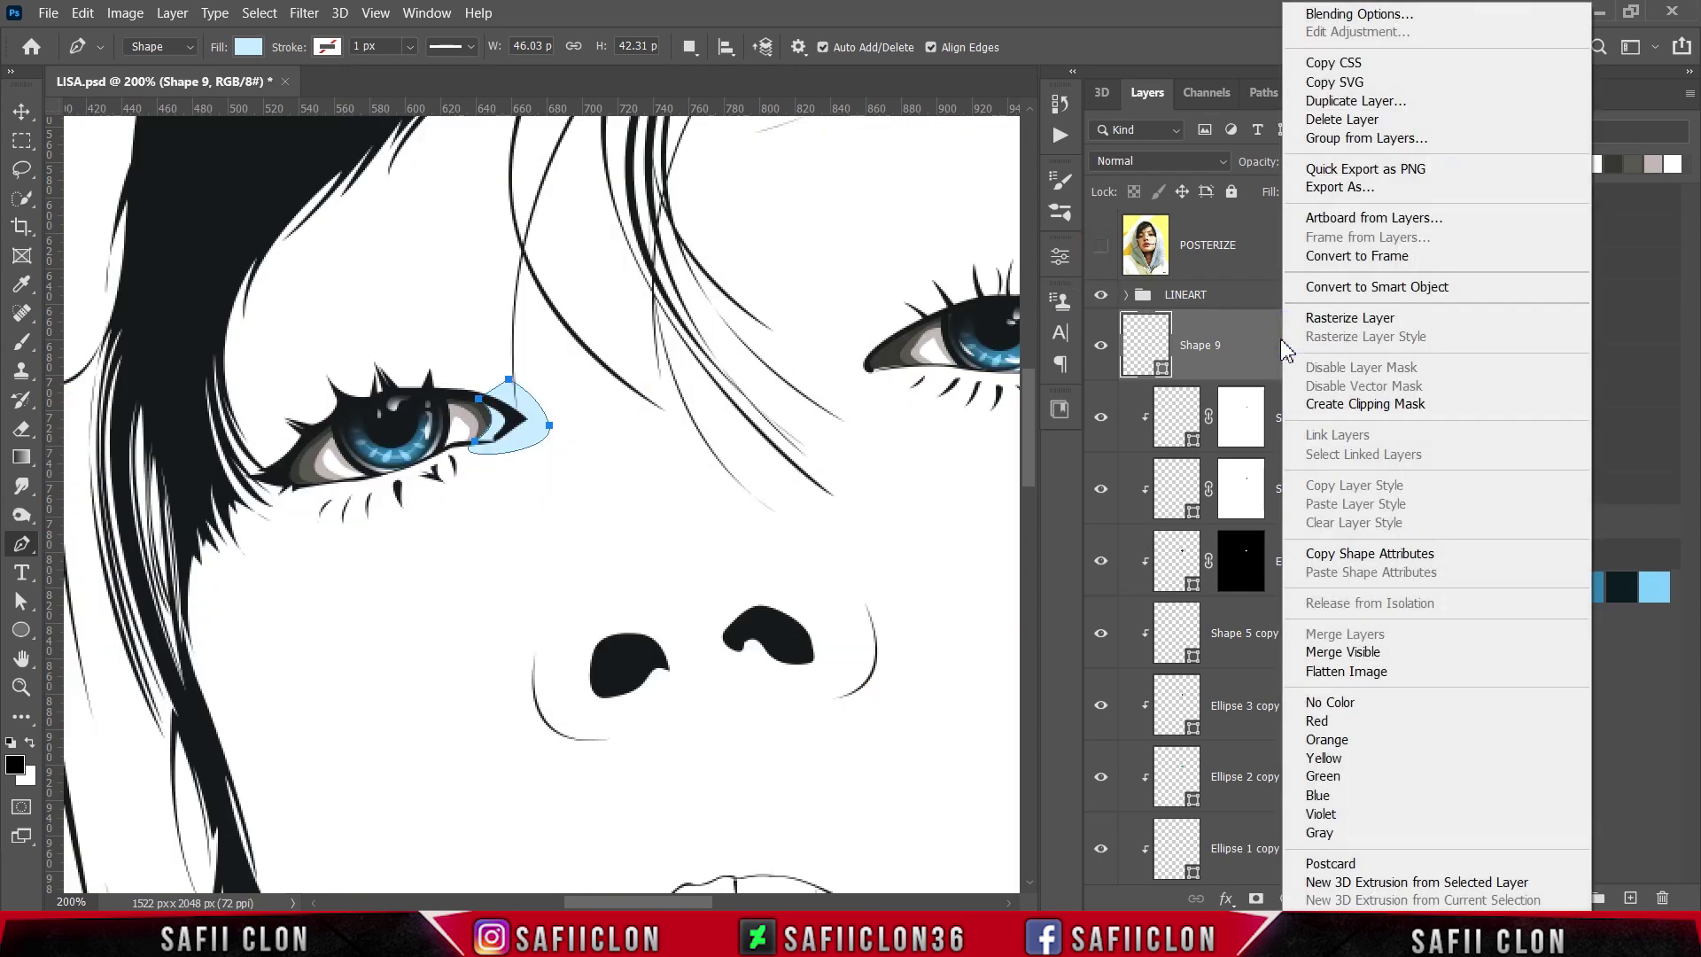
{"action": "left_click", "coordinate": [1338, 407]}
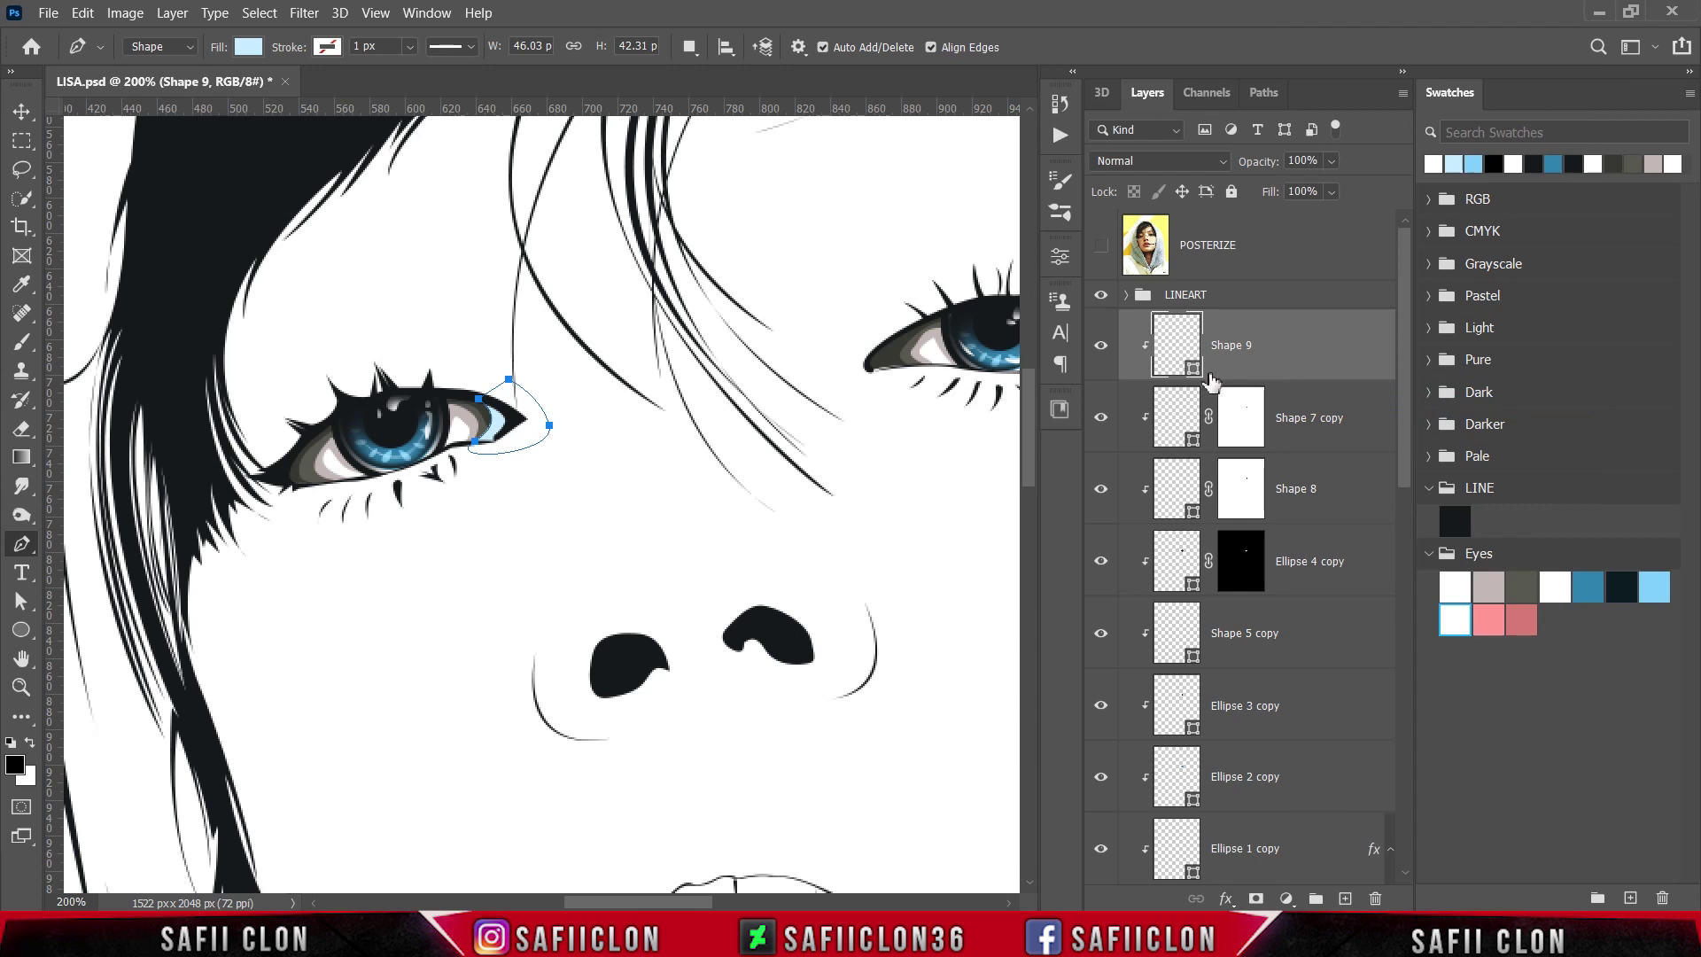
{"action": "double_click", "coordinate": [1193, 373]}
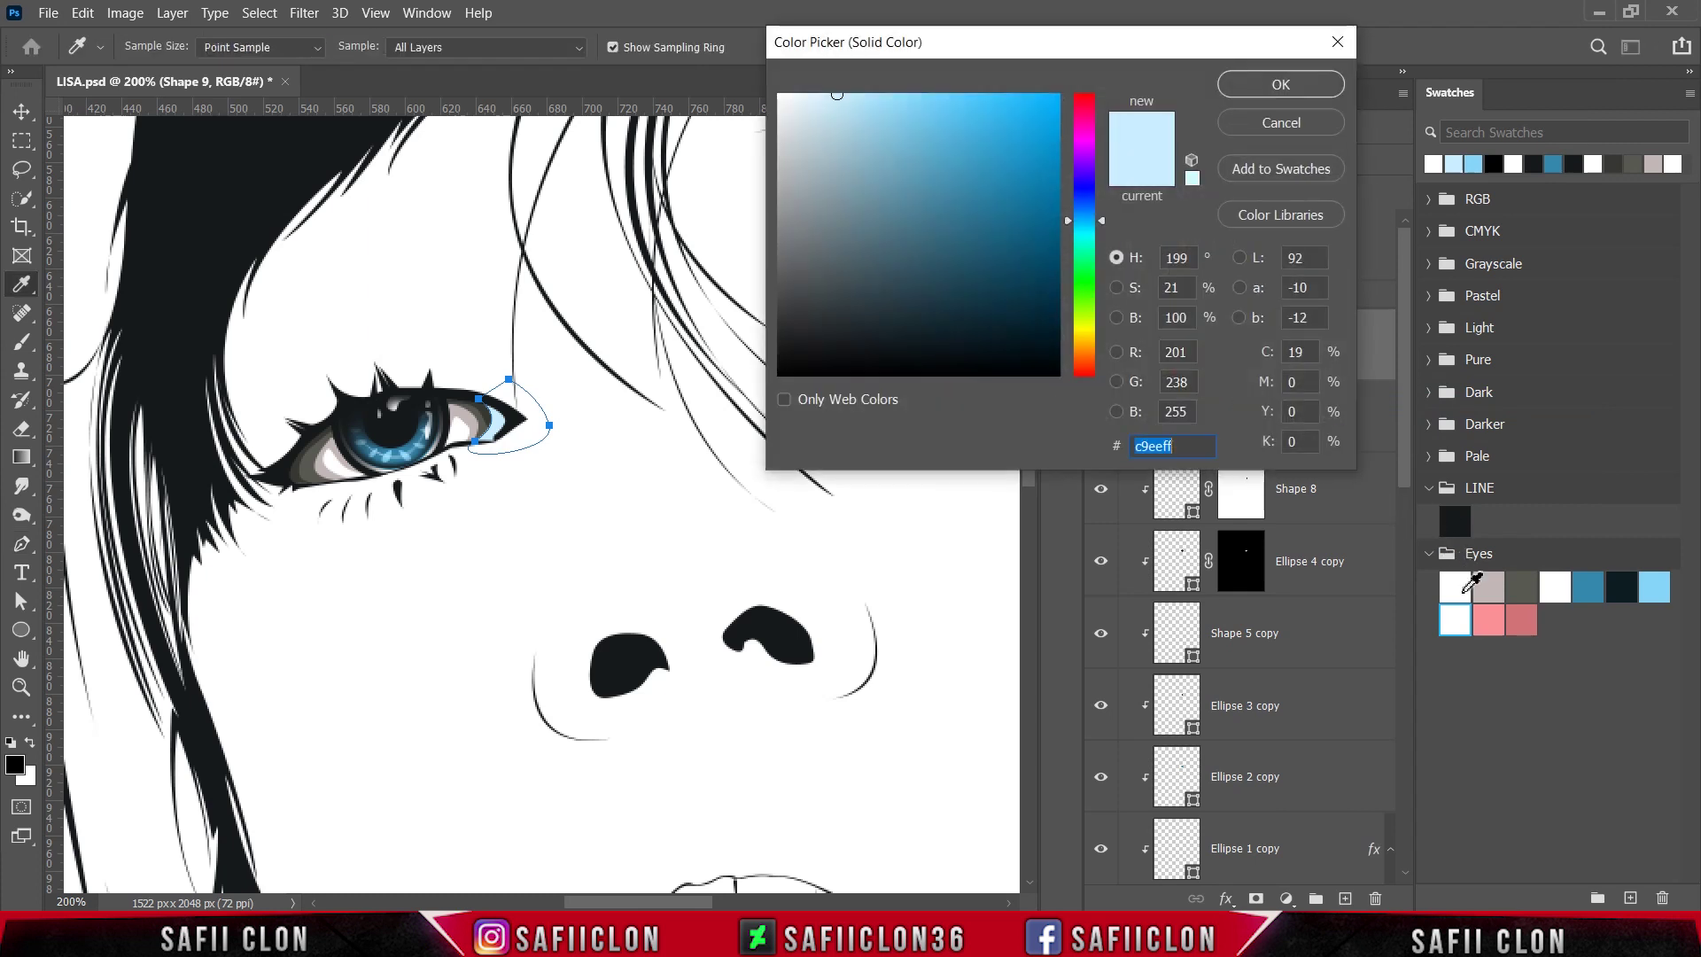
{"action": "left_click", "coordinate": [1488, 619]}
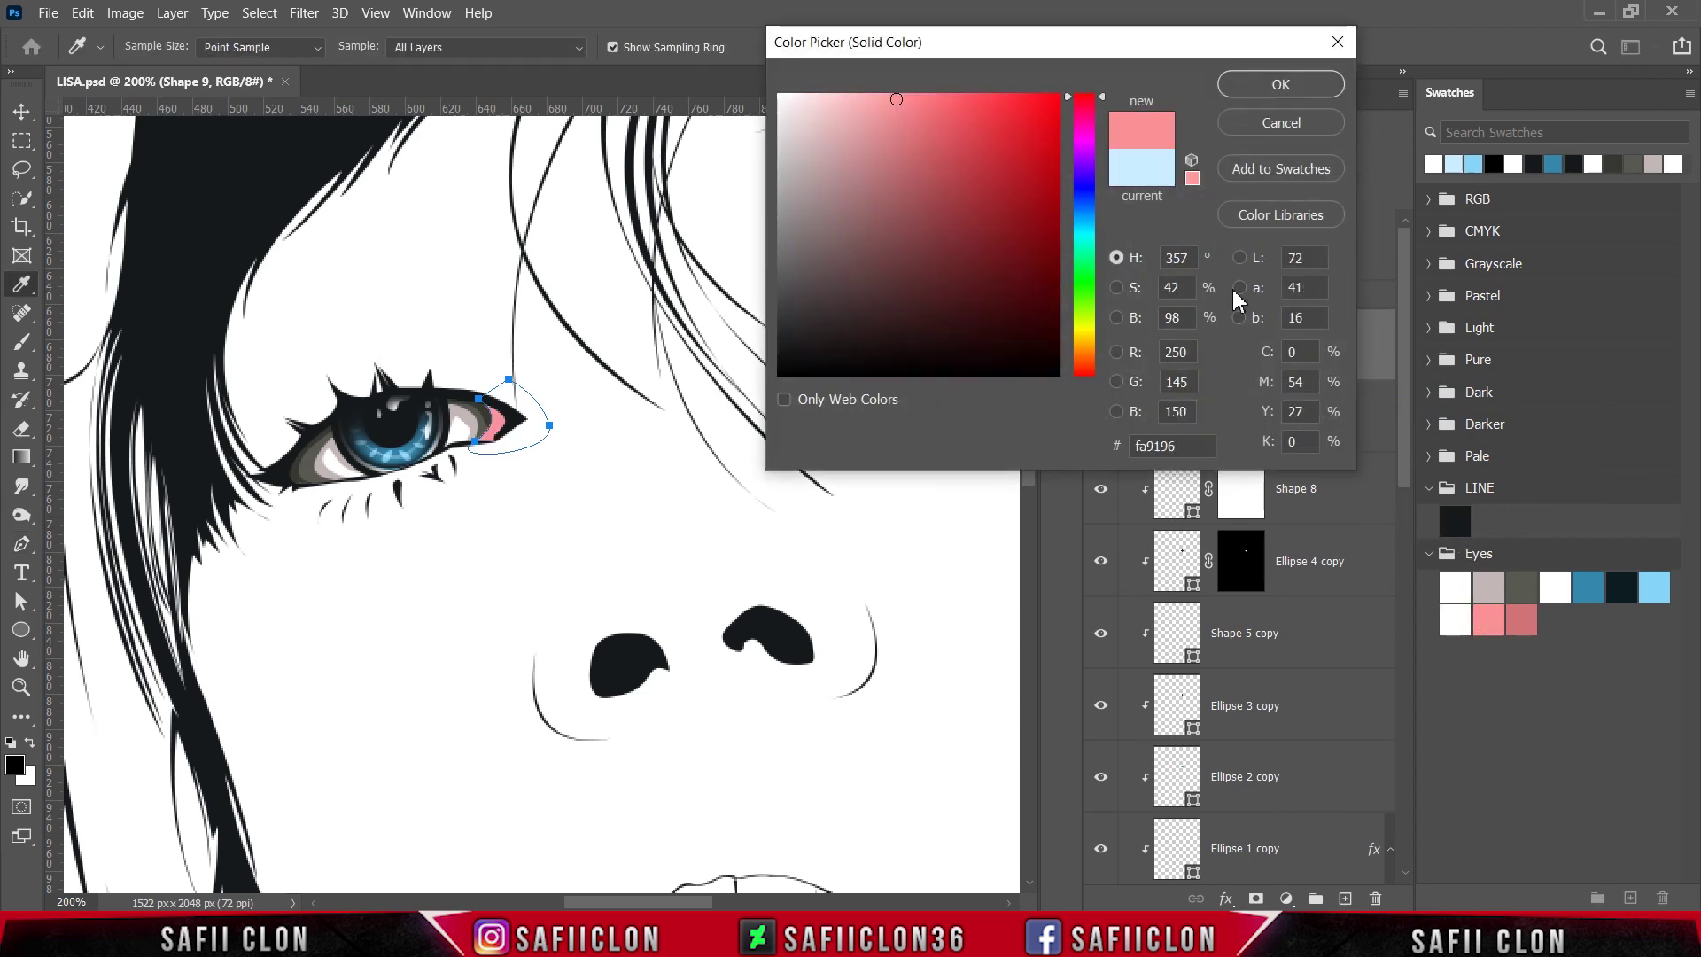
{"action": "left_click", "coordinate": [1289, 86]}
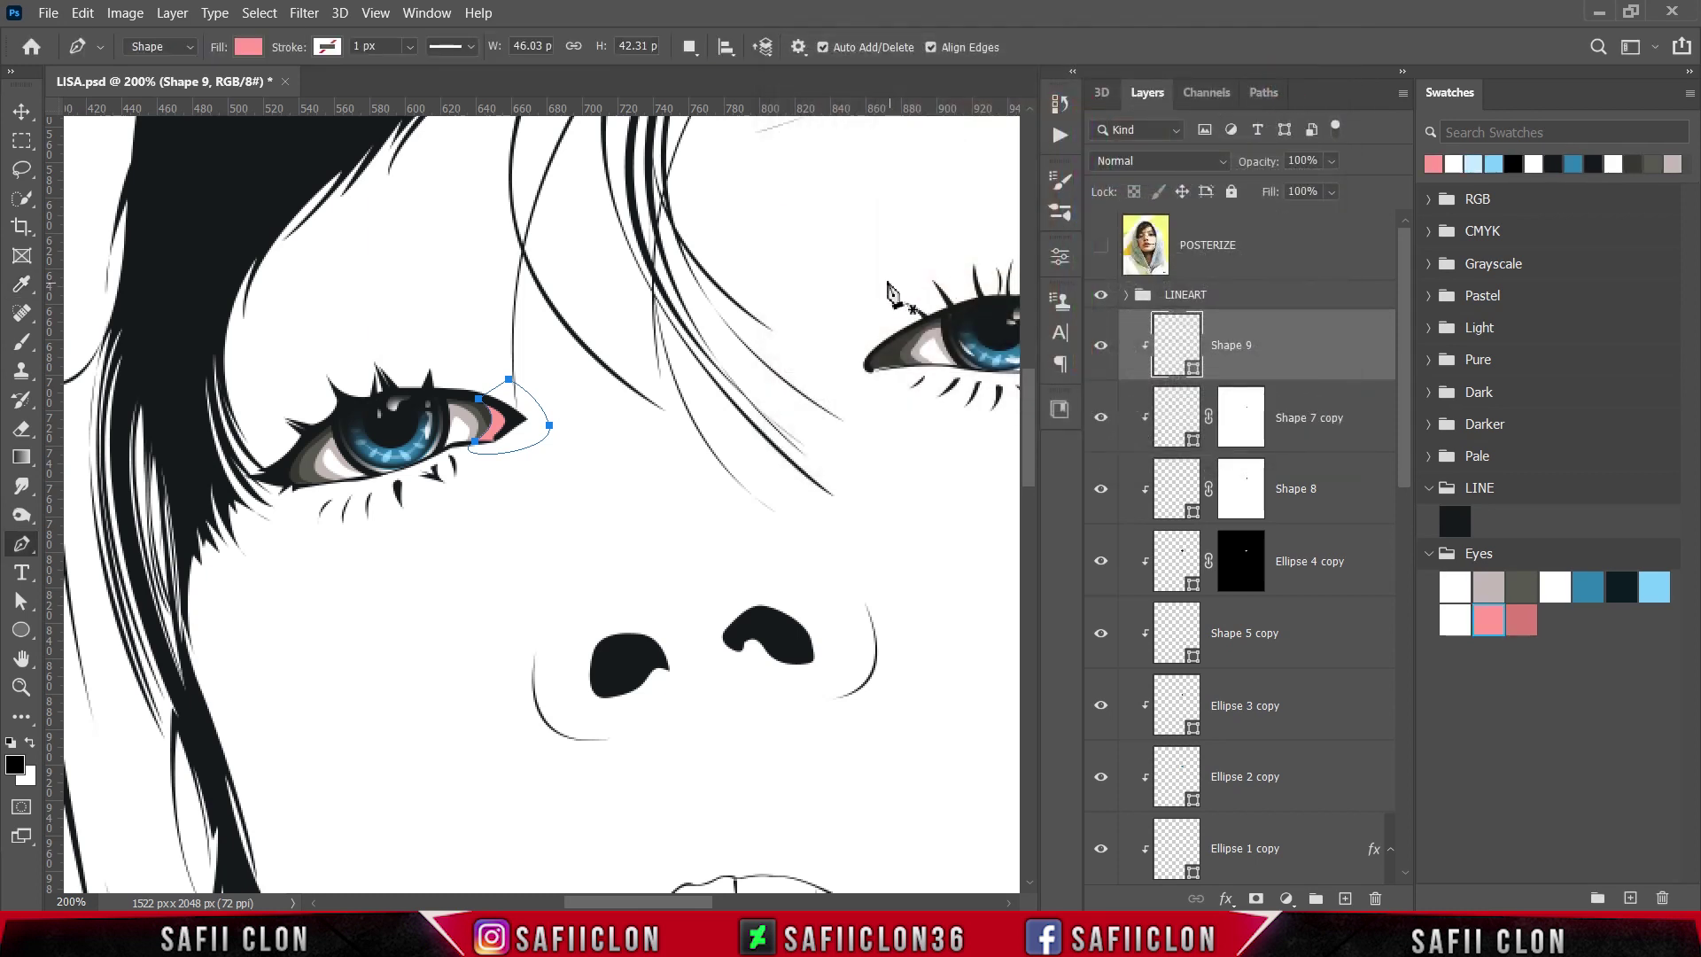
- Add a matching pink shape over the right-hand eye's inner corner to Shape 9 with Combine Shapes, following the POSTERIZE reference
{"action": "left_click", "coordinate": [689, 47]}
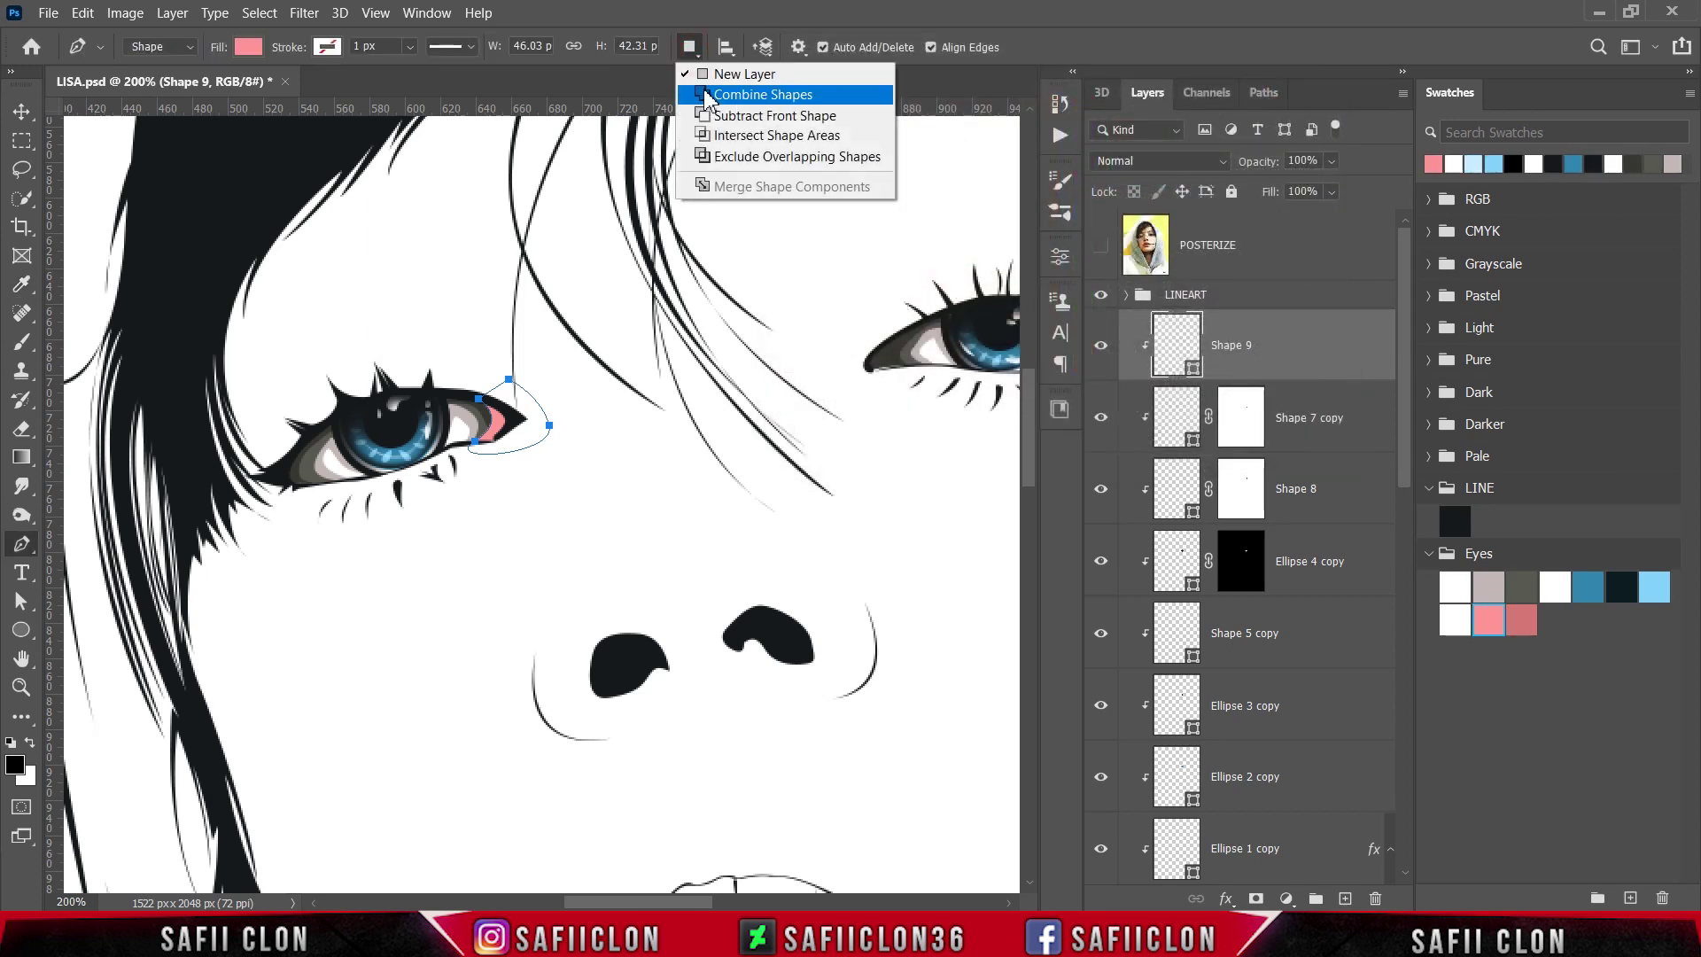
{"action": "left_click", "coordinate": [705, 95]}
{"action": "scroll", "coordinate": [687, 877], "scroll_direction": "right", "scroll_amount": 4}
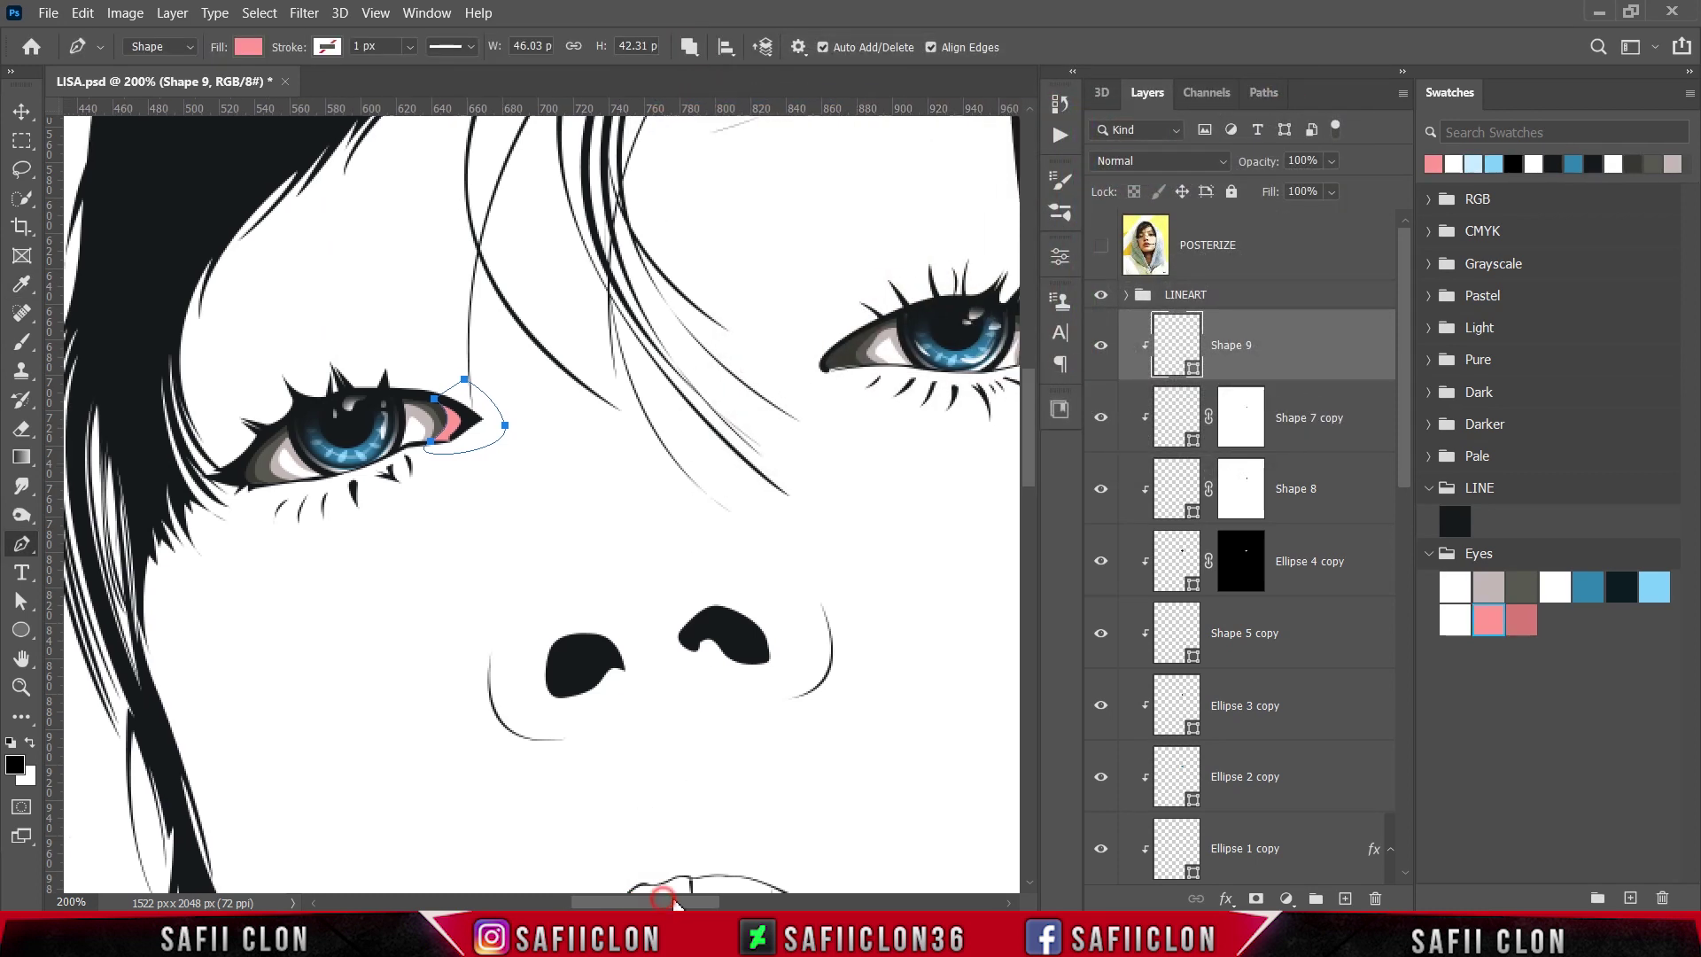
{"action": "left_click", "coordinate": [1100, 245]}
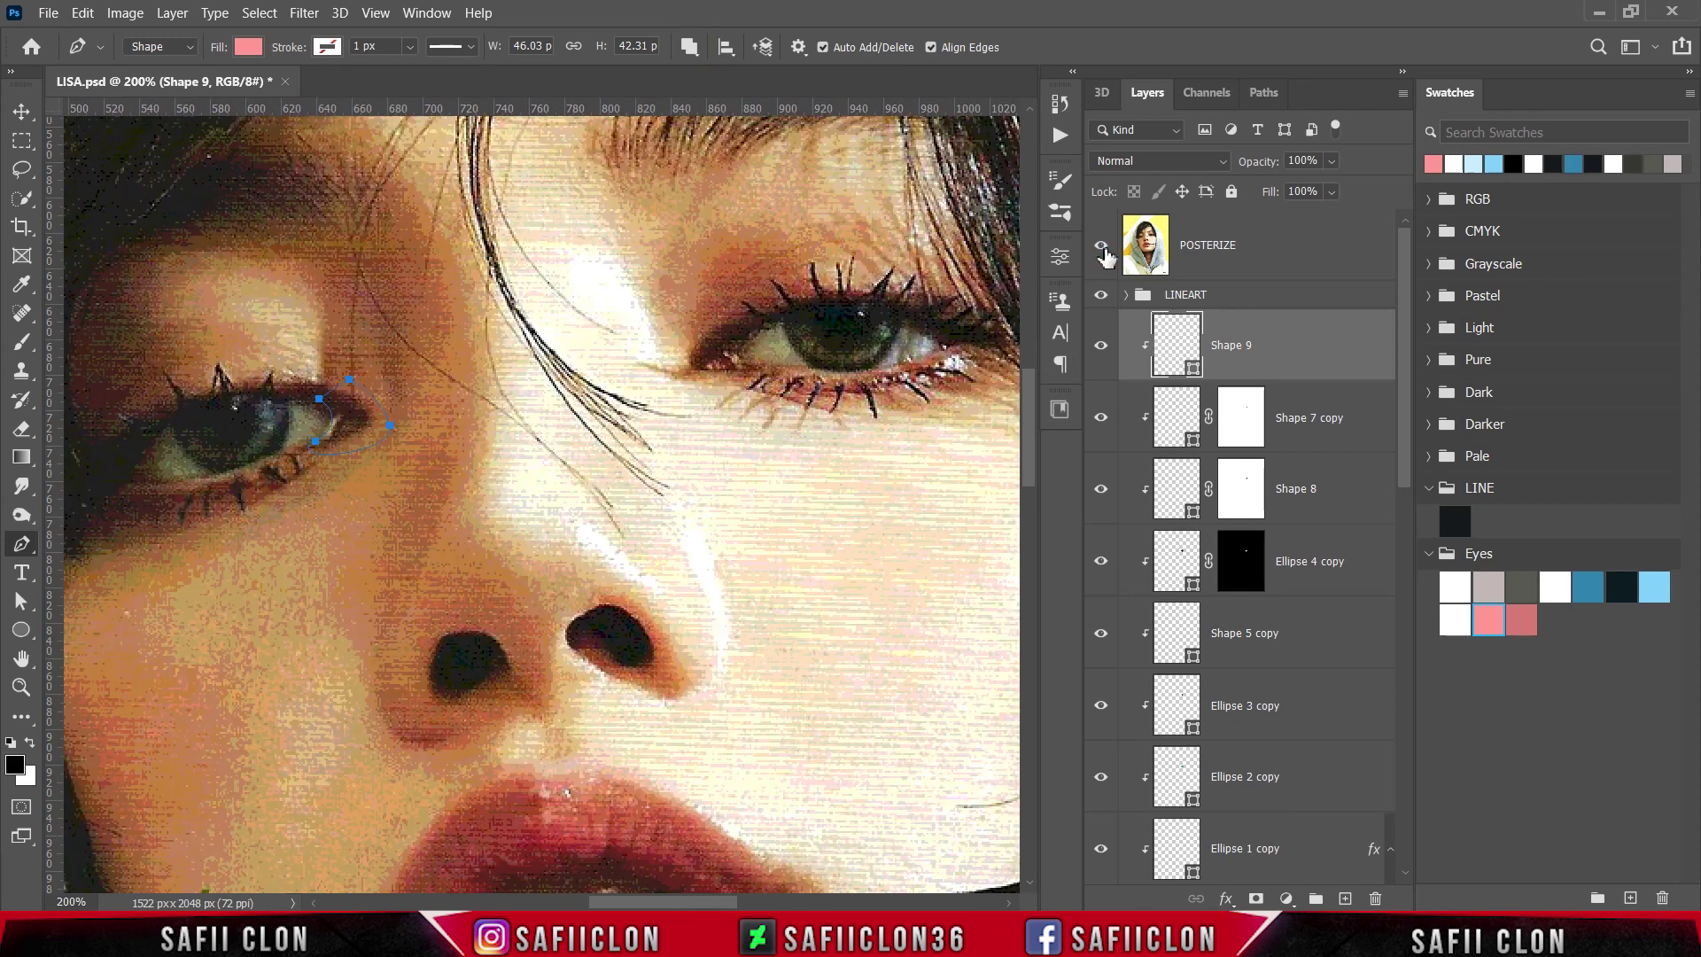
{"action": "left_click", "coordinate": [749, 333]}
{"action": "left_click_drag", "start_coordinate": [758, 368], "coordinate": [803, 370]}
{"action": "left_click", "coordinate": [679, 404]}
{"action": "left_click", "coordinate": [679, 324]}
{"action": "left_click", "coordinate": [729, 290]}
{"action": "left_click", "coordinate": [749, 333]}
{"action": "left_click", "coordinate": [1099, 250]}
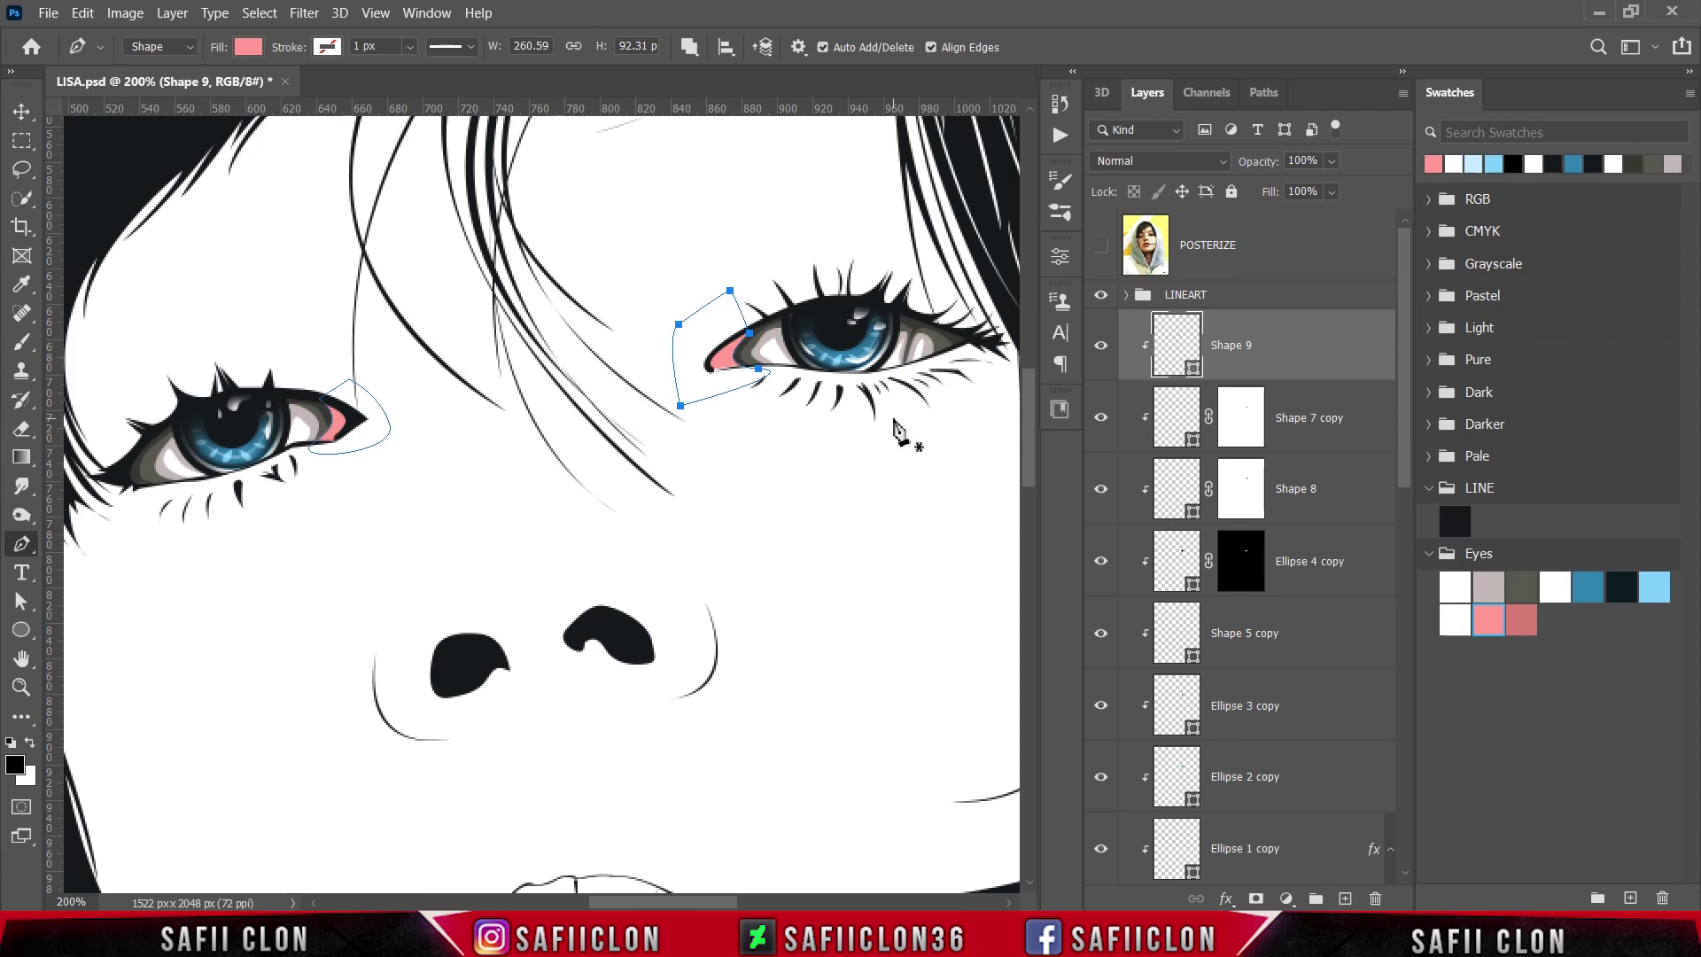
- On a new layer, draw a Pen shape about 27 by 31 px shading the left-hand eye's pink inner corner, following the POSTERIZE reference
{"action": "left_click", "coordinate": [690, 47]}
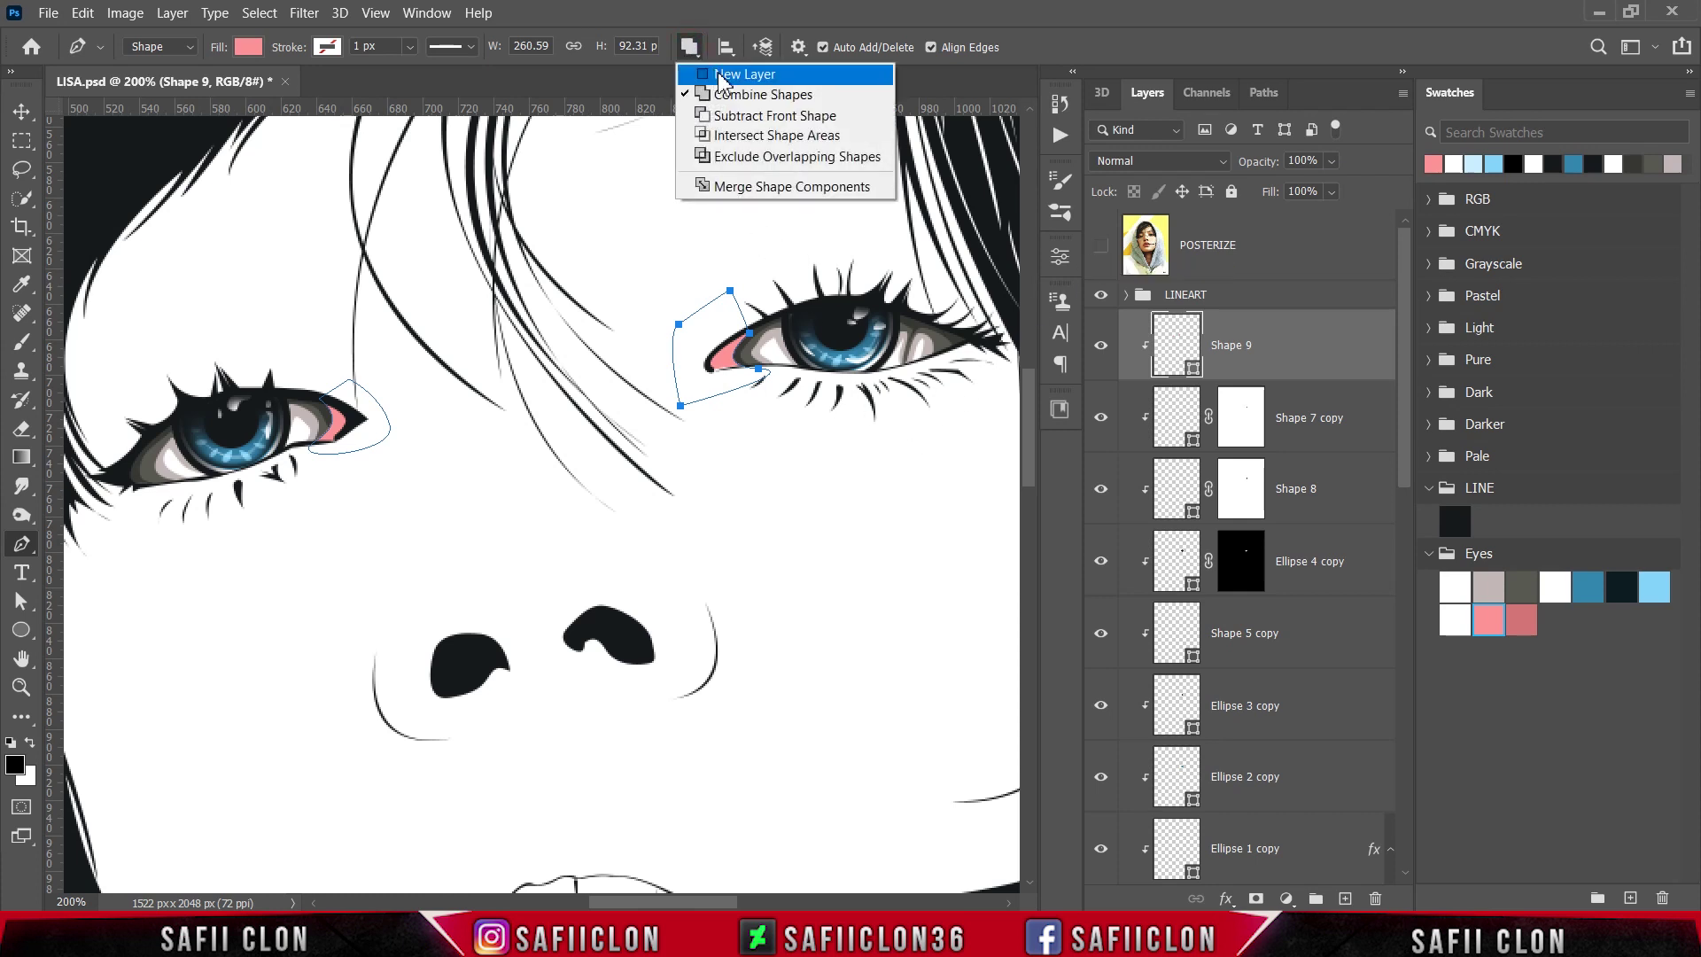
{"action": "left_click", "coordinate": [719, 77]}
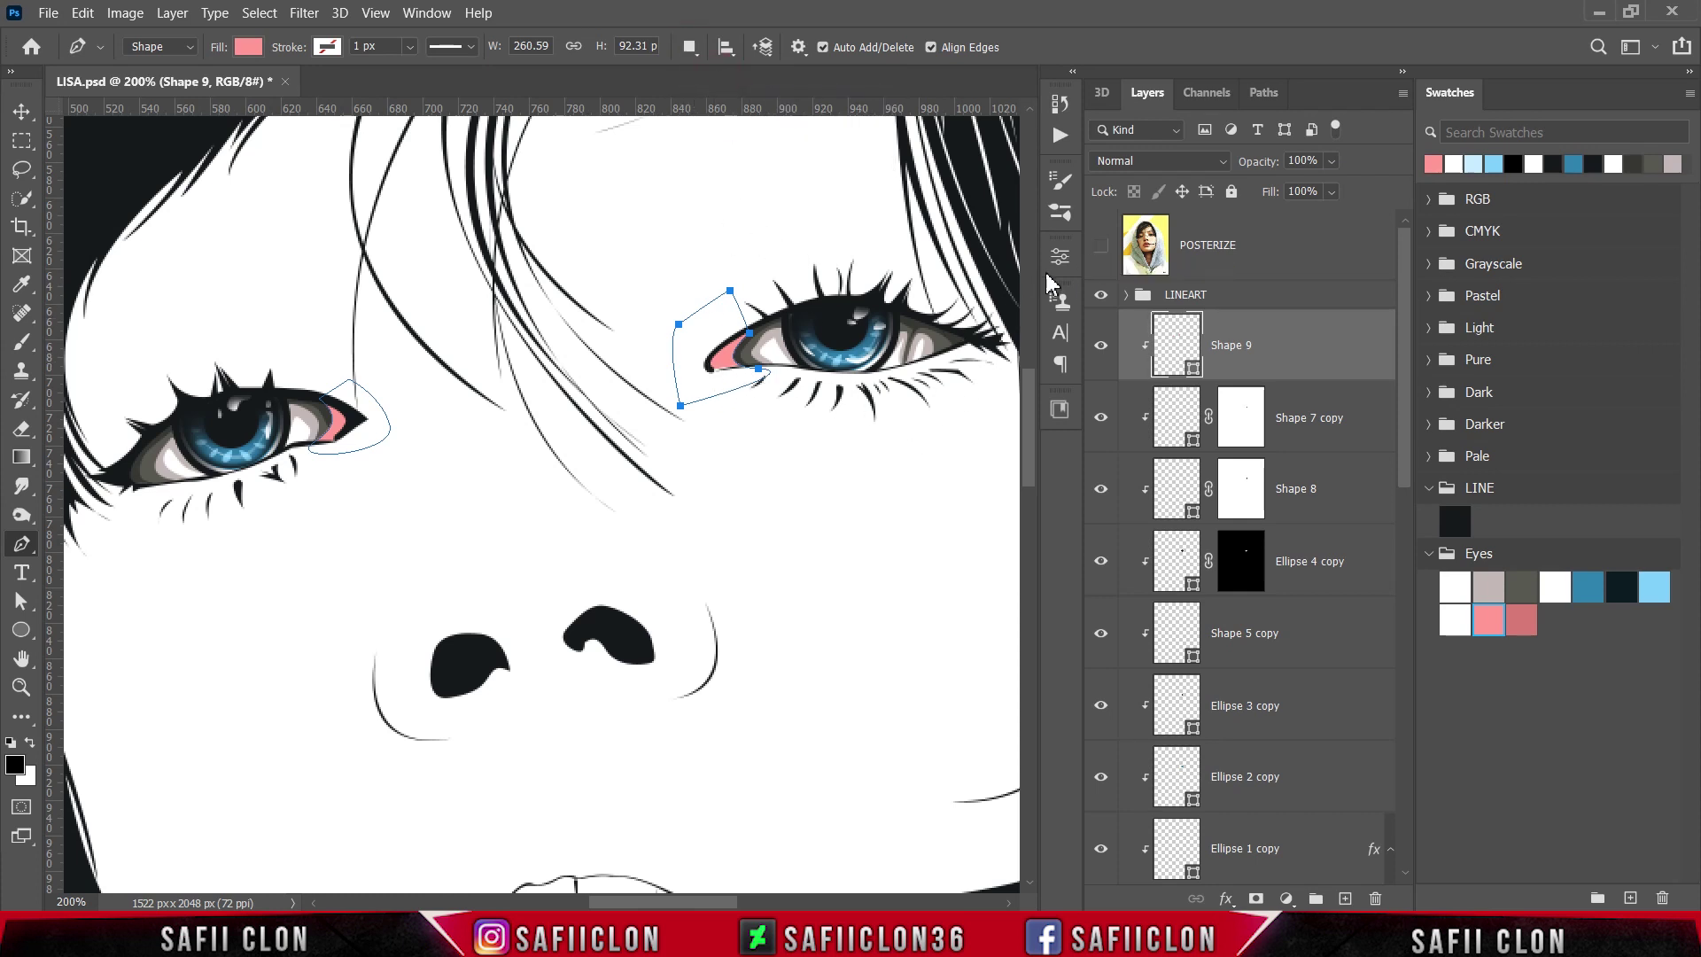
{"action": "left_click", "coordinate": [1101, 247]}
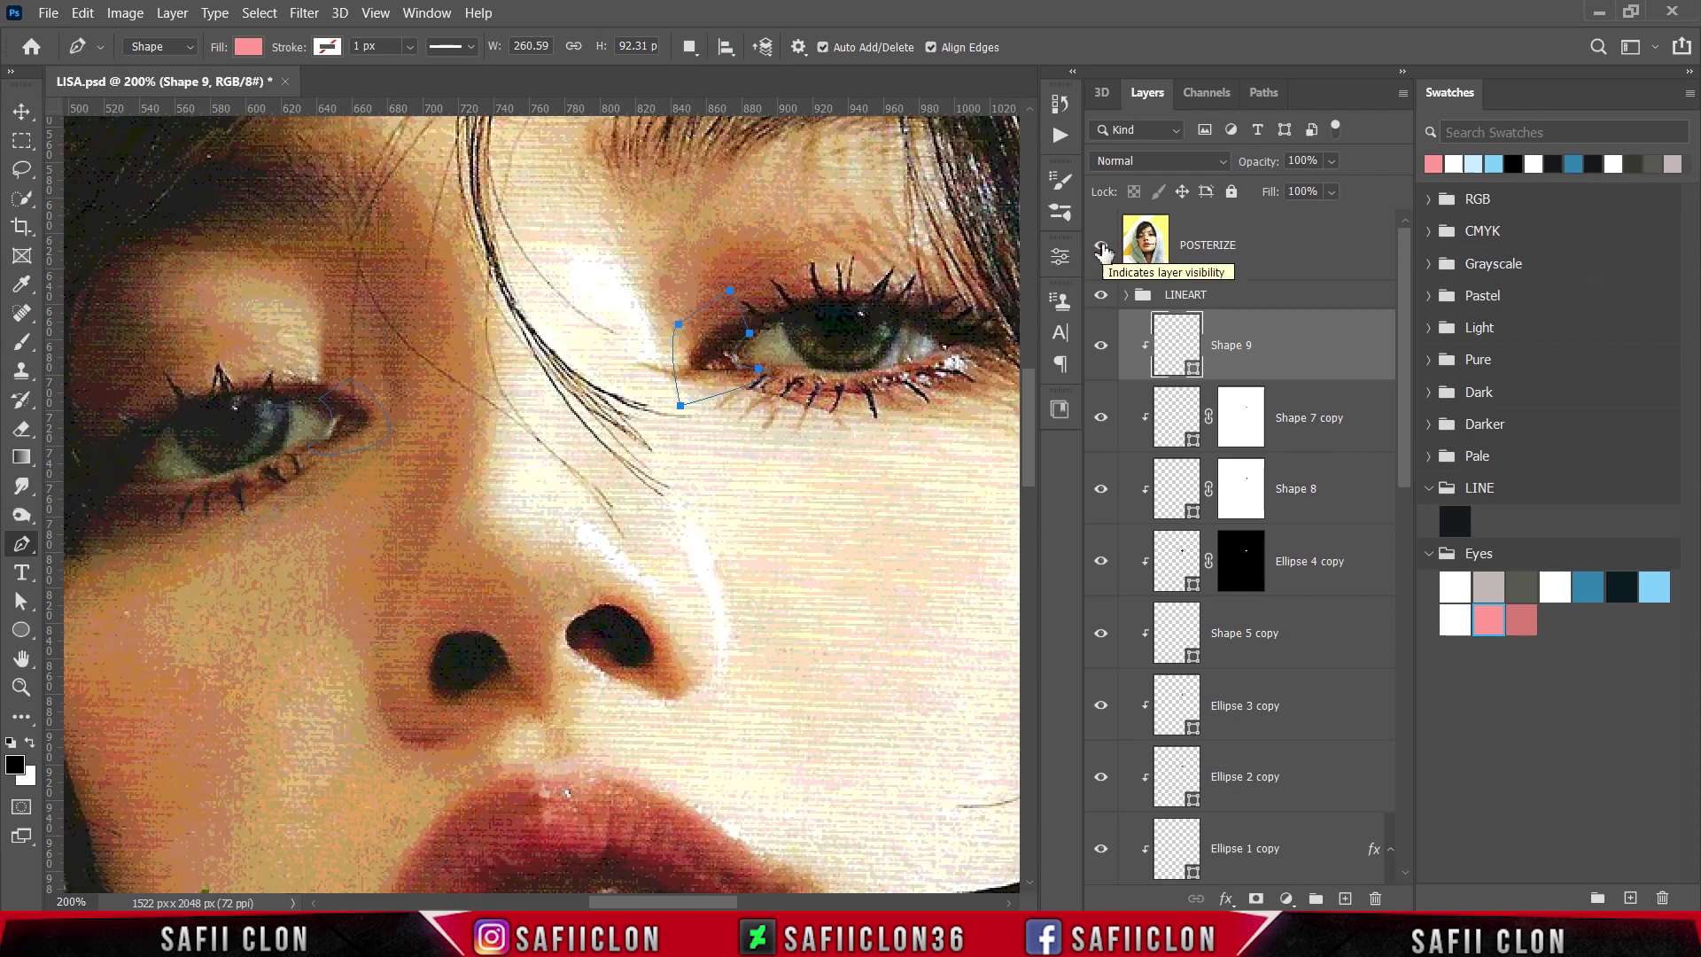
{"action": "left_click", "coordinate": [1101, 248]}
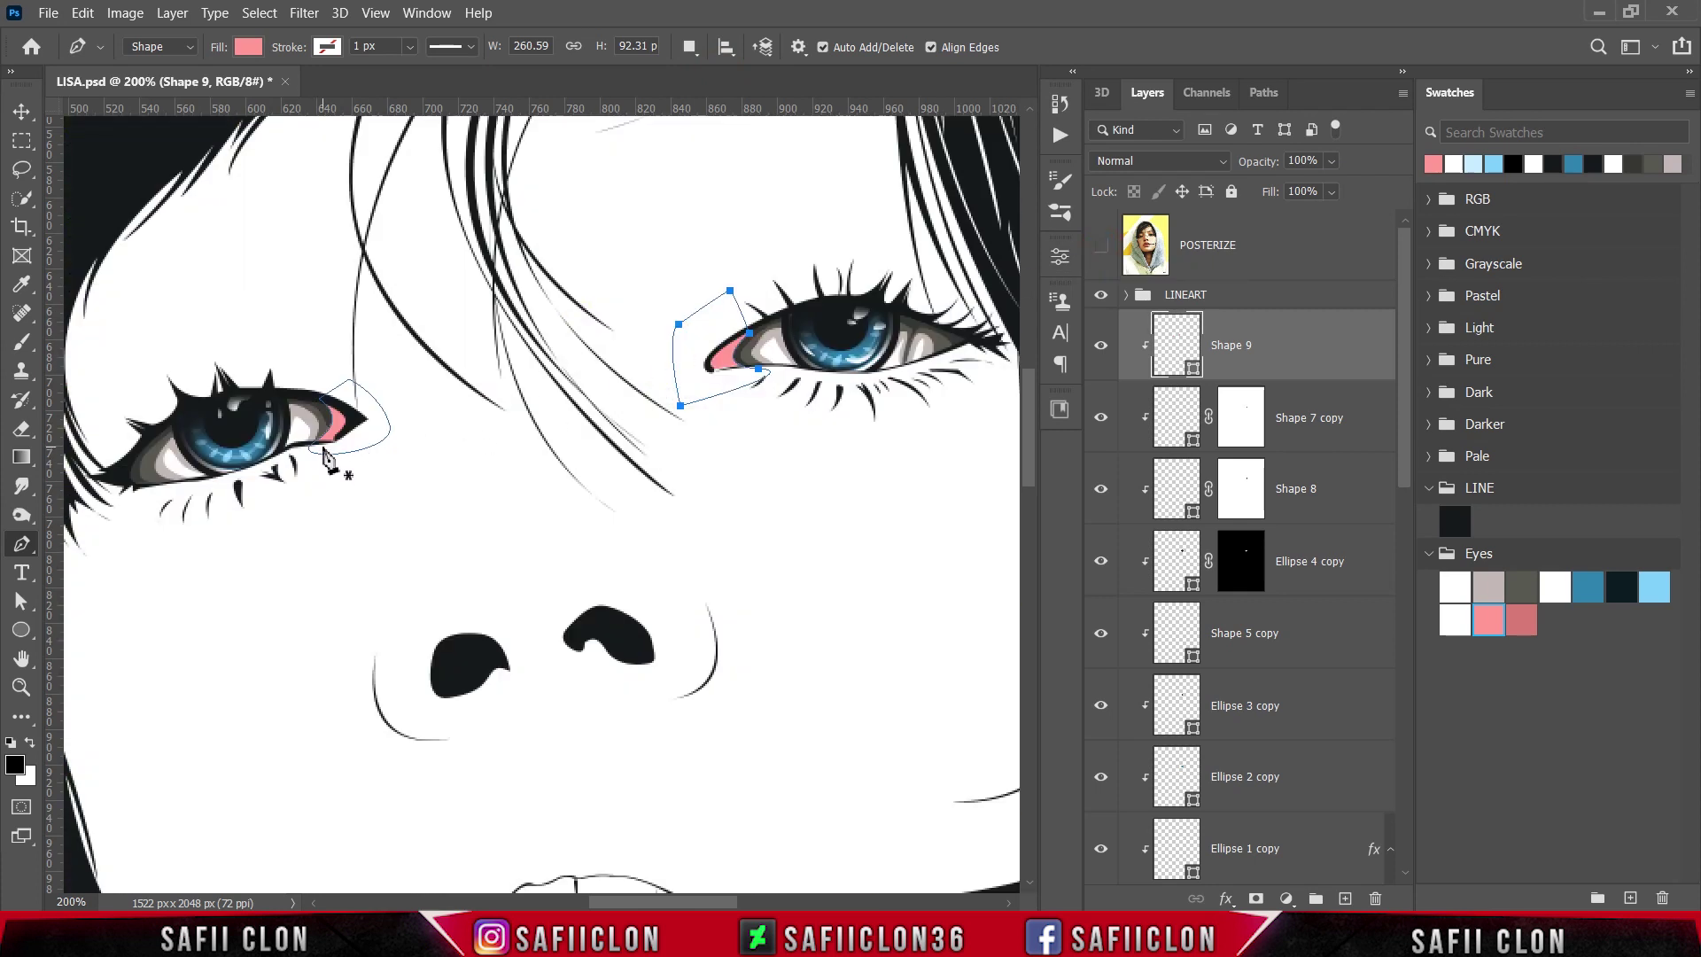
{"action": "left_click", "coordinate": [306, 444]}
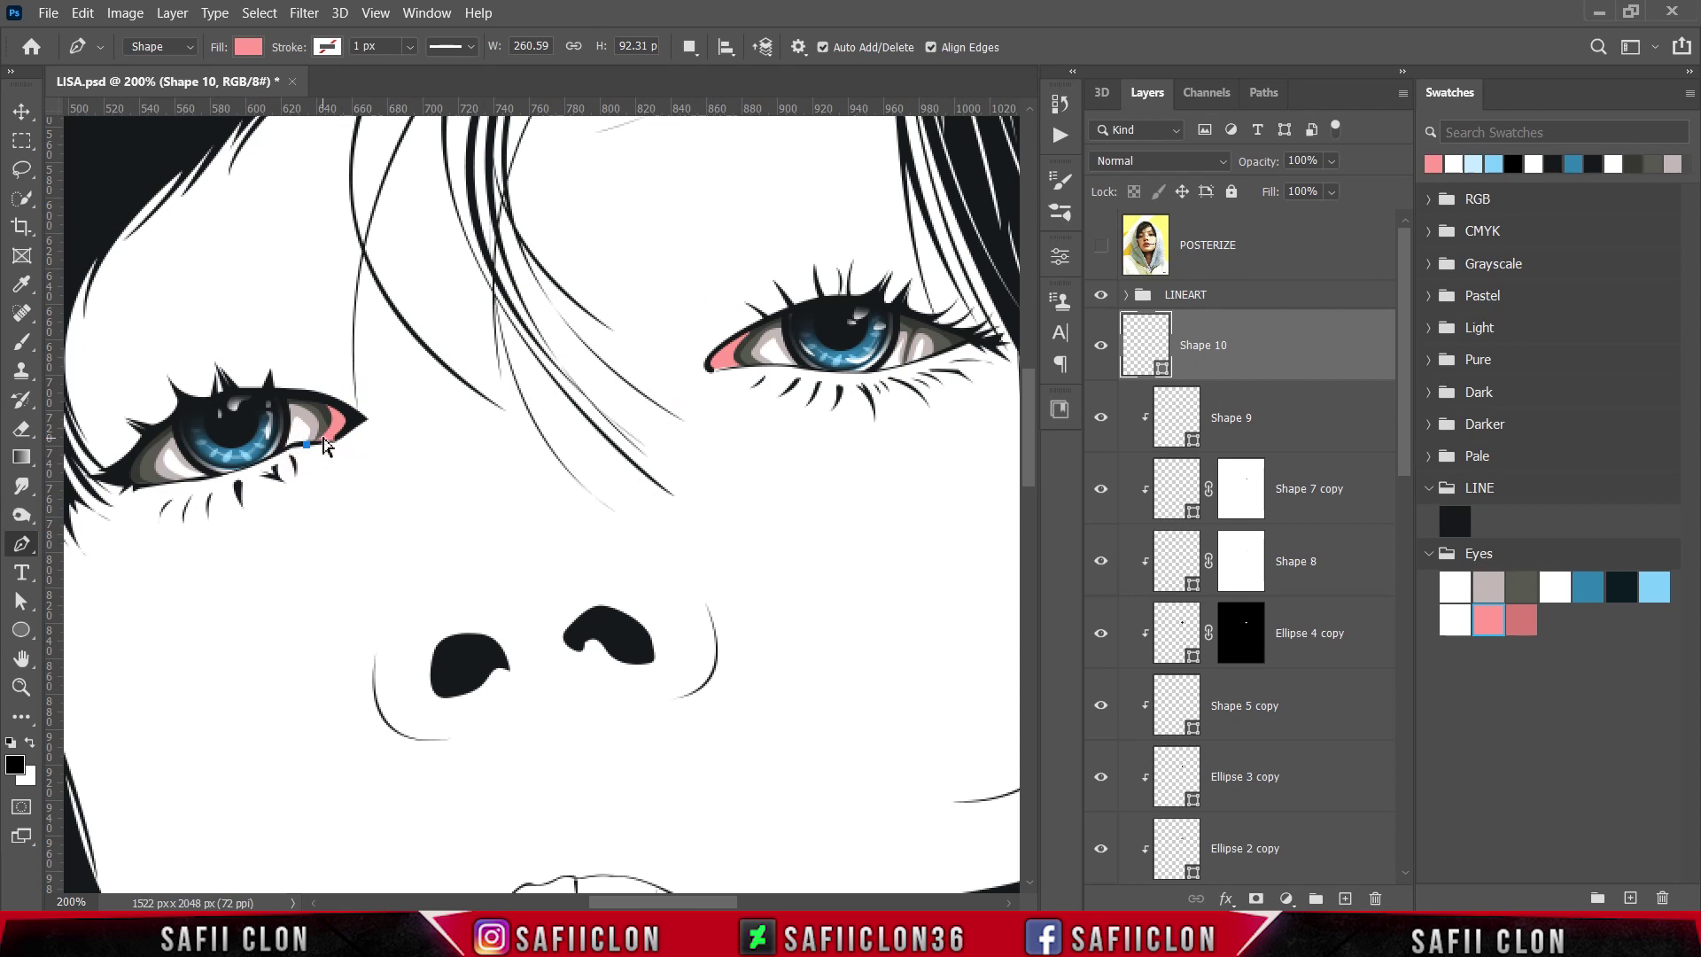
{"action": "left_click_drag", "start_coordinate": [333, 434], "coordinate": [333, 407]}
{"action": "left_click", "coordinate": [333, 434], "text": "alt"}
{"action": "key", "text": "ctrl+plus"}
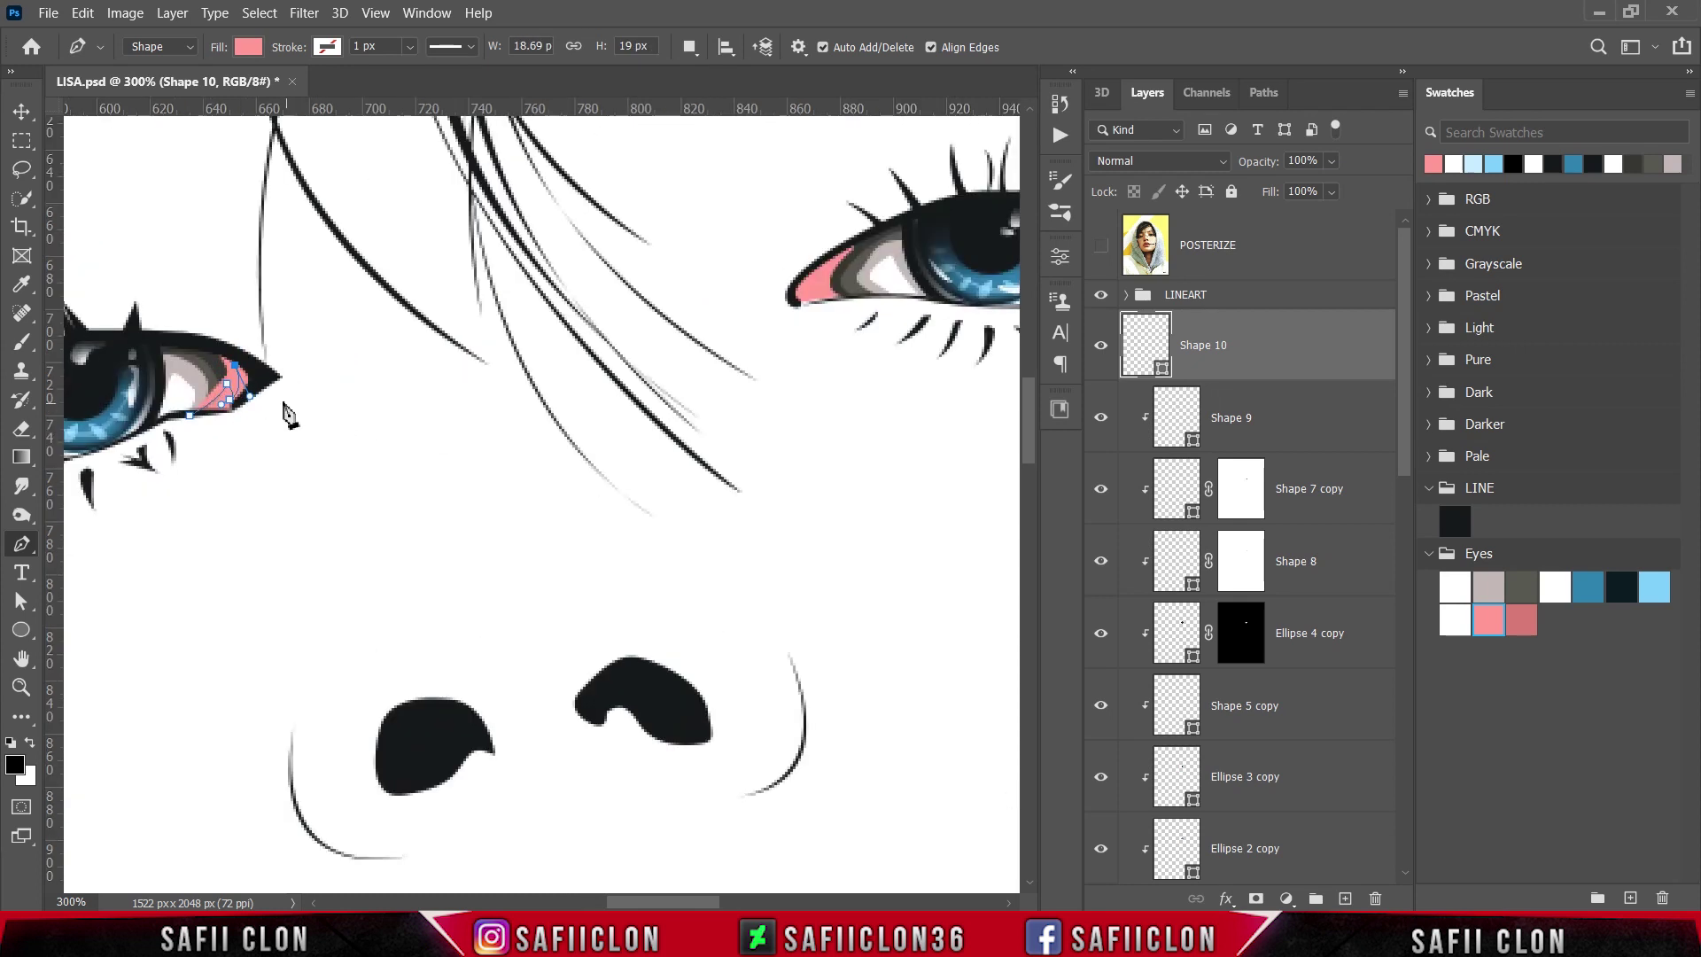
{"action": "left_click", "coordinate": [205, 346]}
{"action": "left_click_drag", "start_coordinate": [258, 365], "coordinate": [270, 378]}
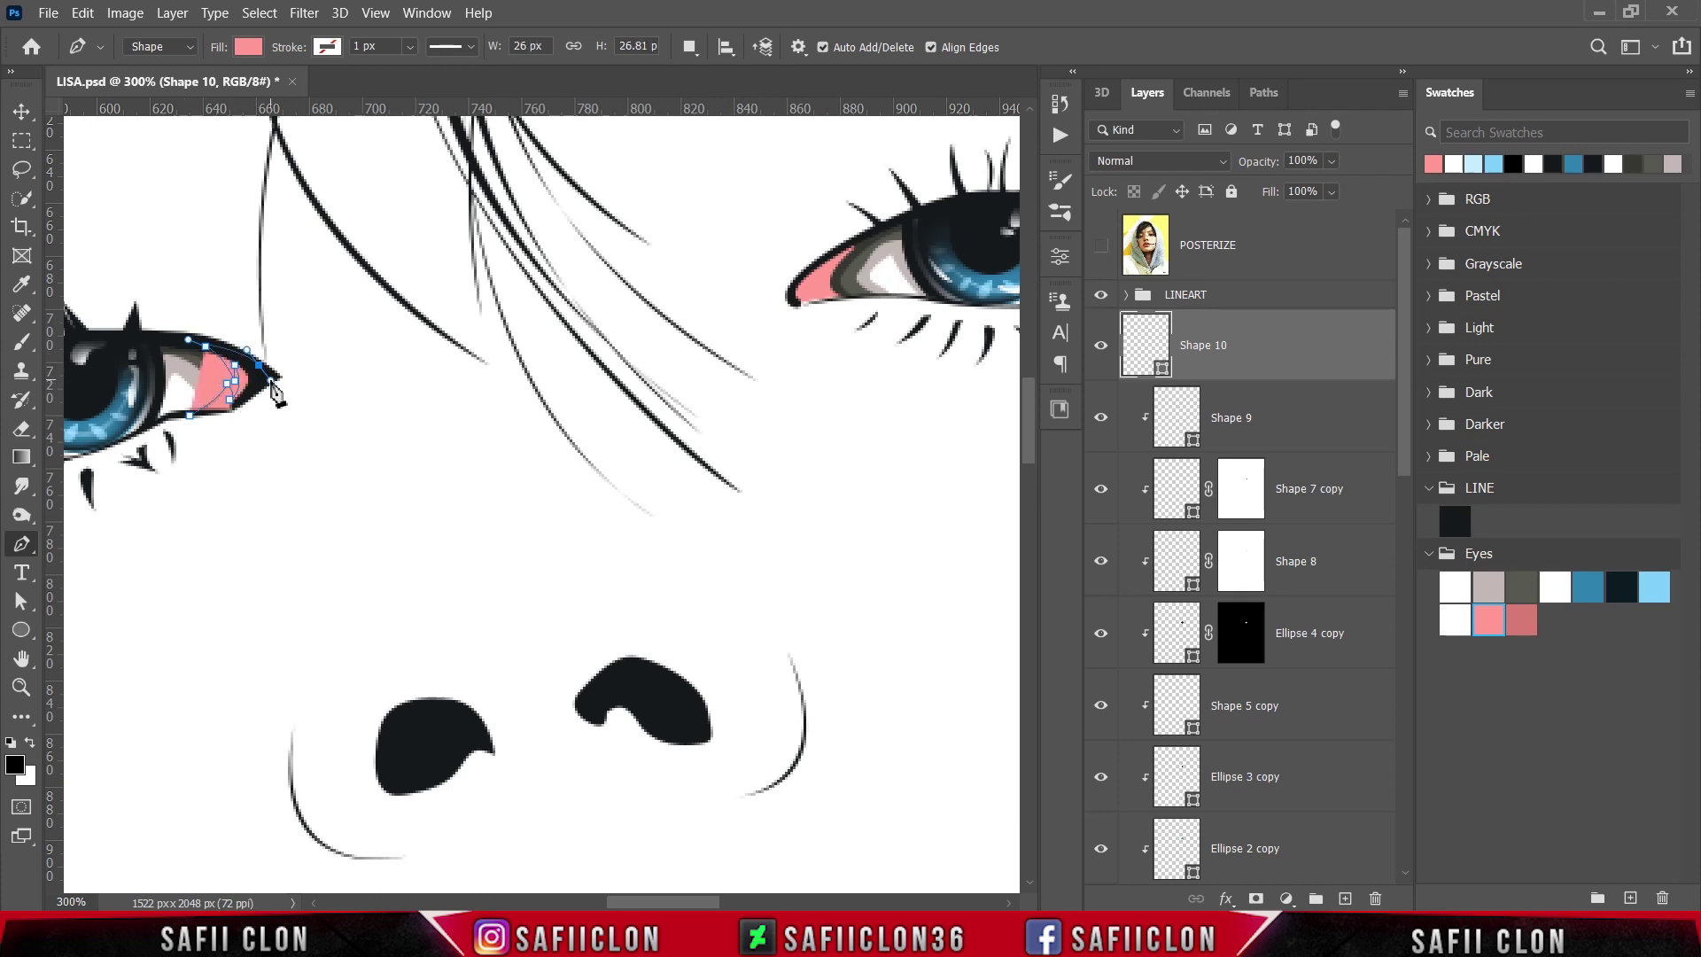
{"action": "left_click", "coordinate": [245, 402]}
{"action": "left_click", "coordinate": [227, 426]}
{"action": "left_click", "coordinate": [208, 426]}
{"action": "left_click", "coordinate": [189, 414]}
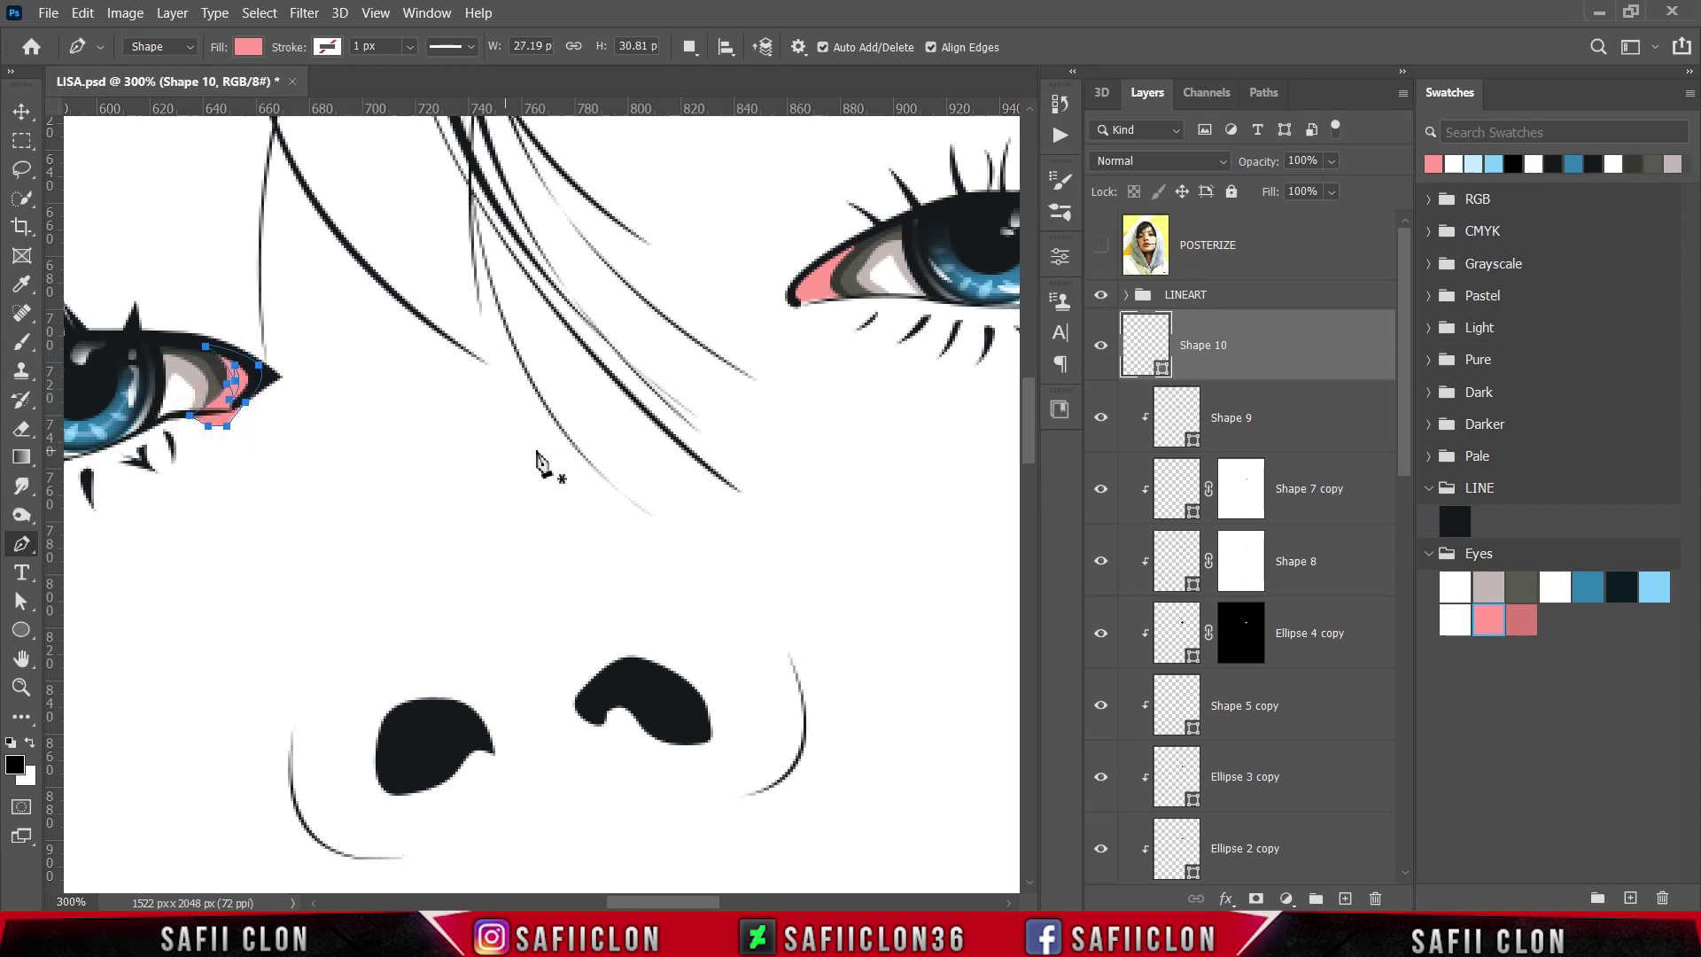
- Change Shape 10's fill to a red around c4696d, slightly darker than the Eyes swatch d17276, and clip it to the layers below
{"action": "double_click", "coordinate": [1164, 374]}
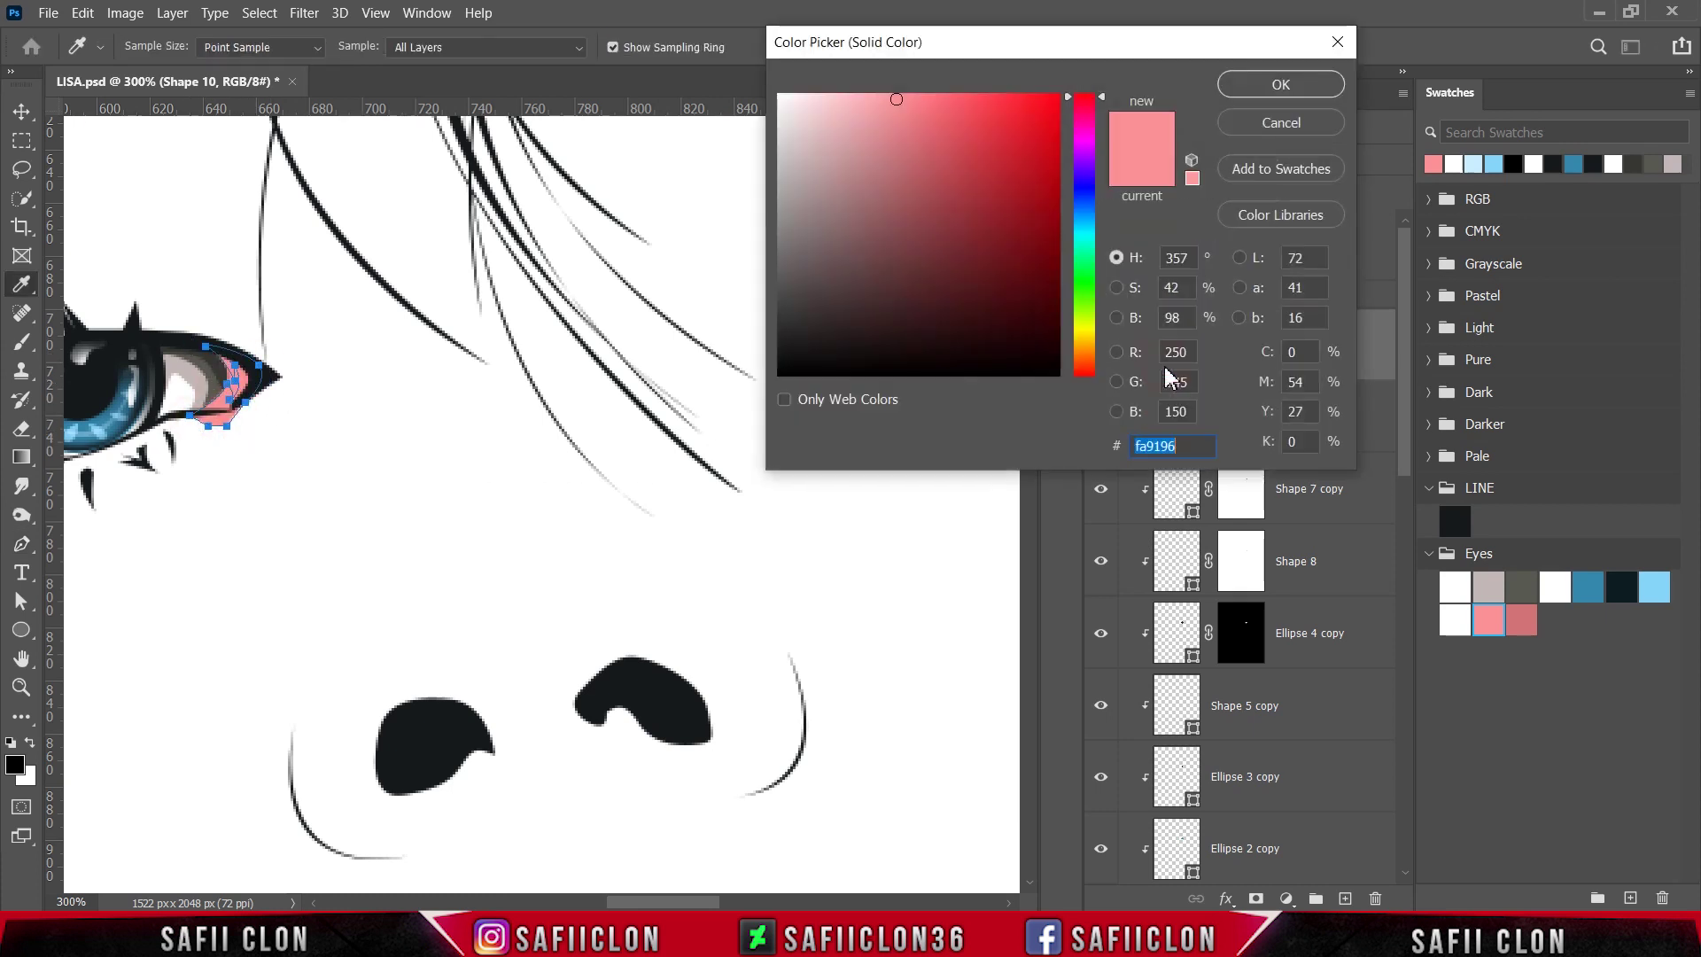
{"action": "left_click", "coordinate": [1528, 616]}
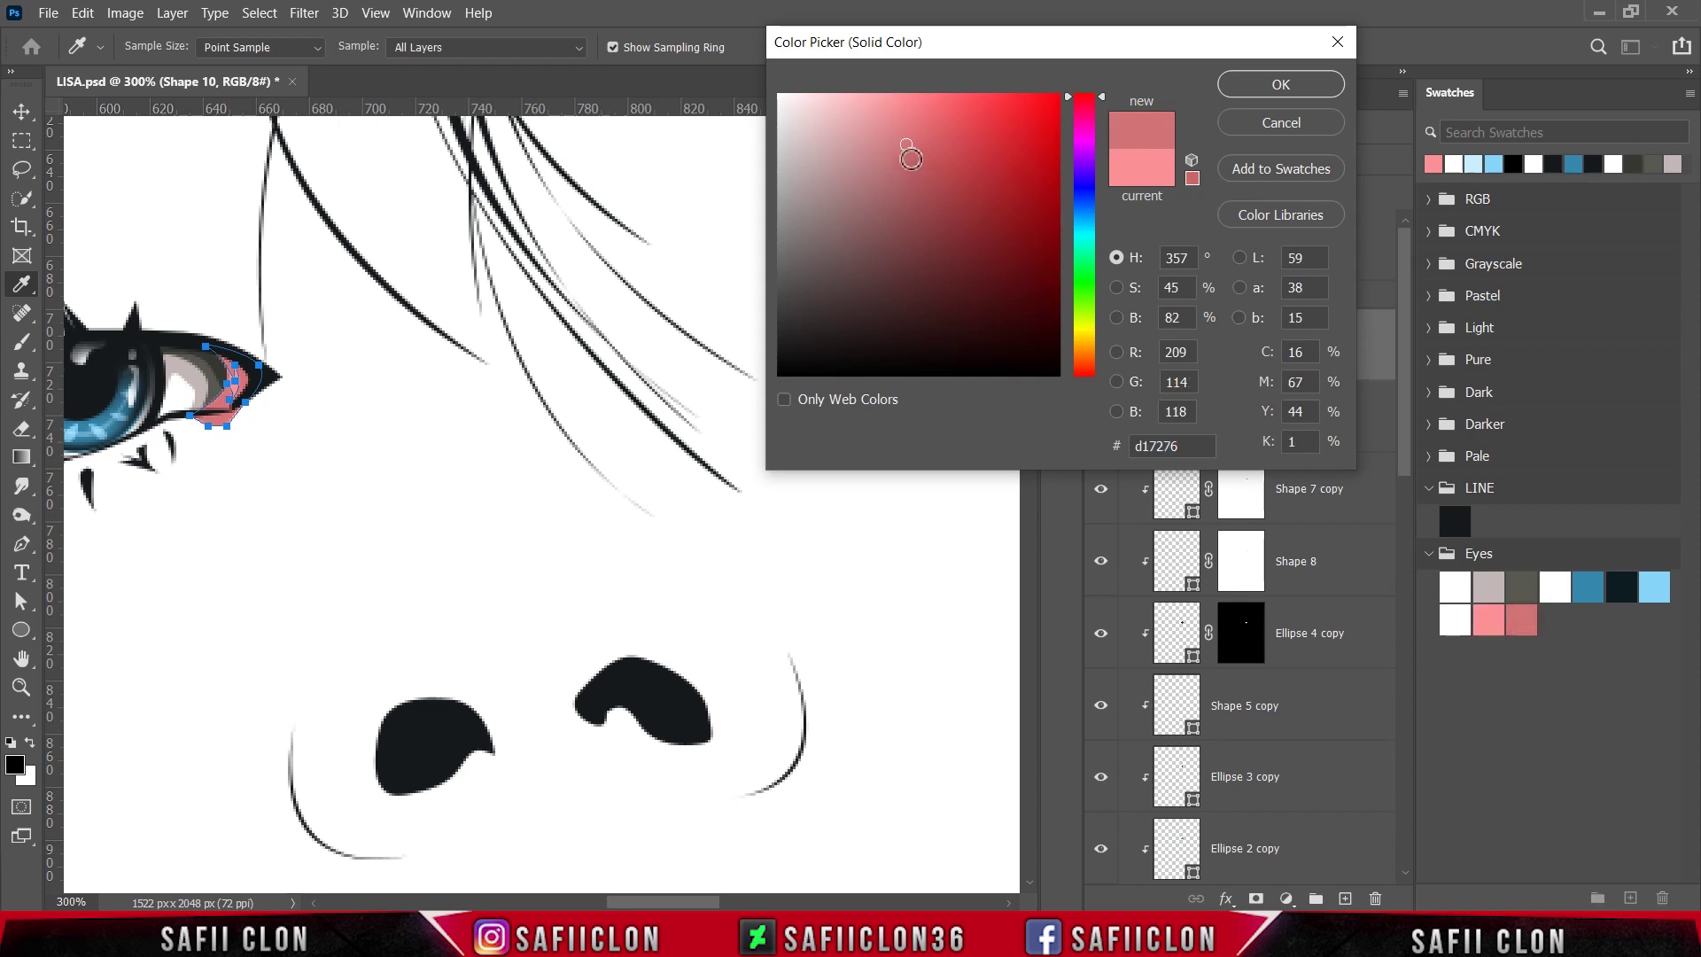
{"action": "left_click", "coordinate": [909, 158]}
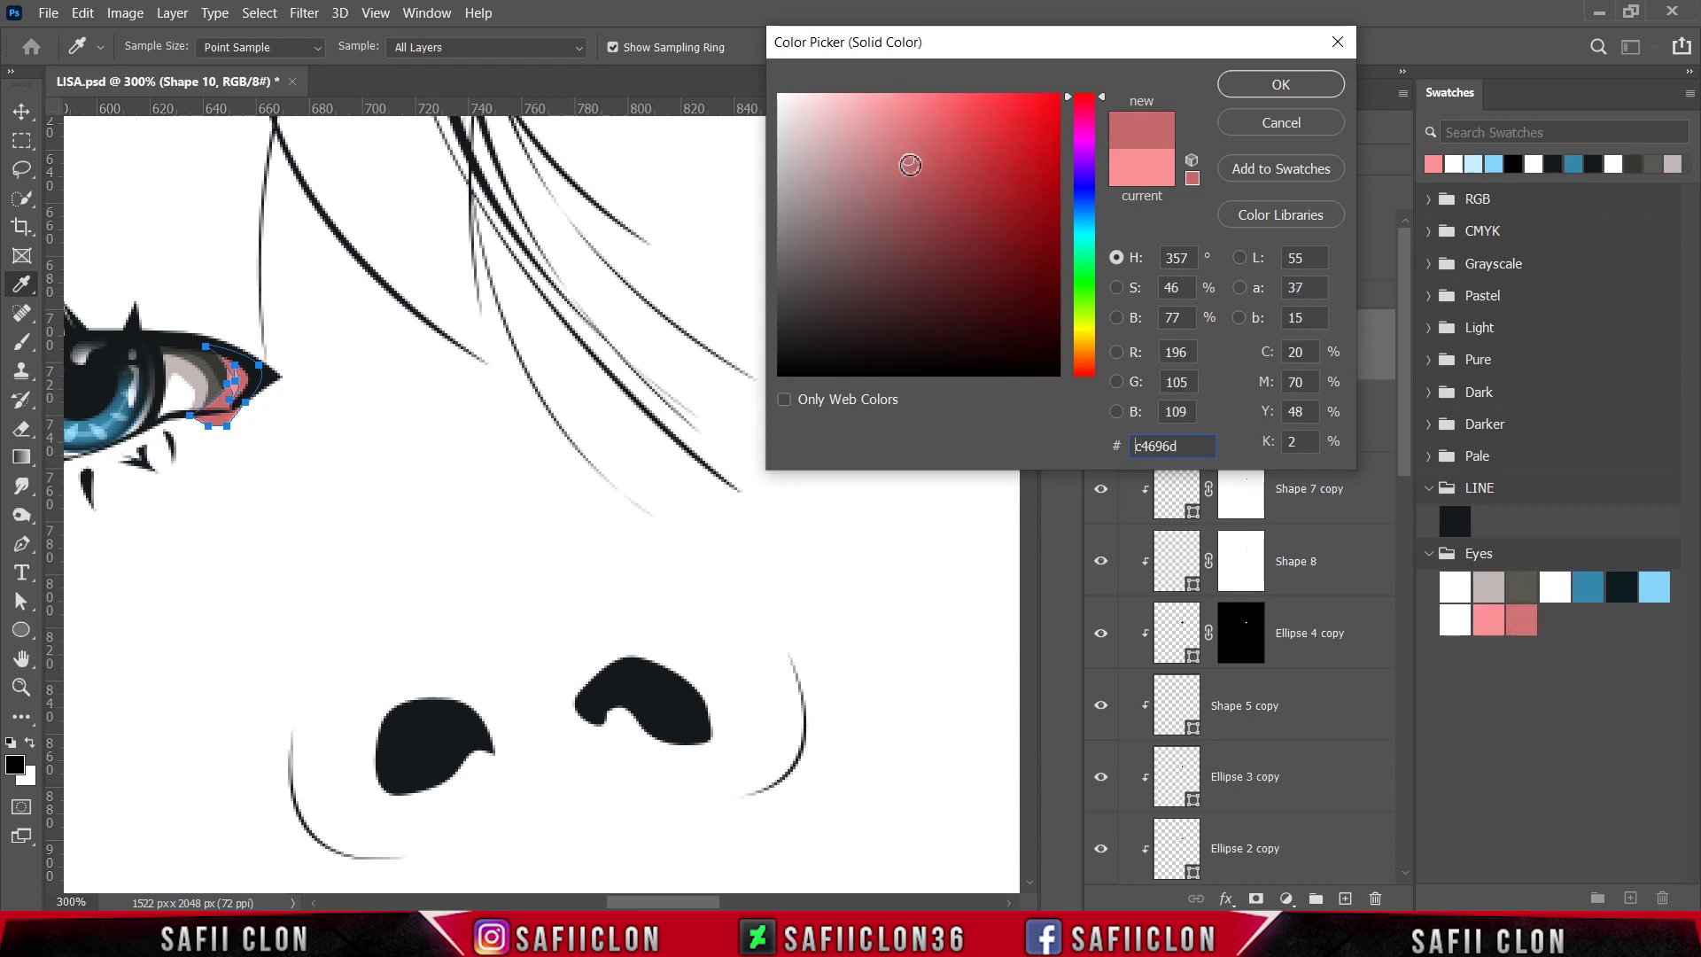
{"action": "left_click", "coordinate": [910, 166]}
{"action": "left_click", "coordinate": [1251, 88]}
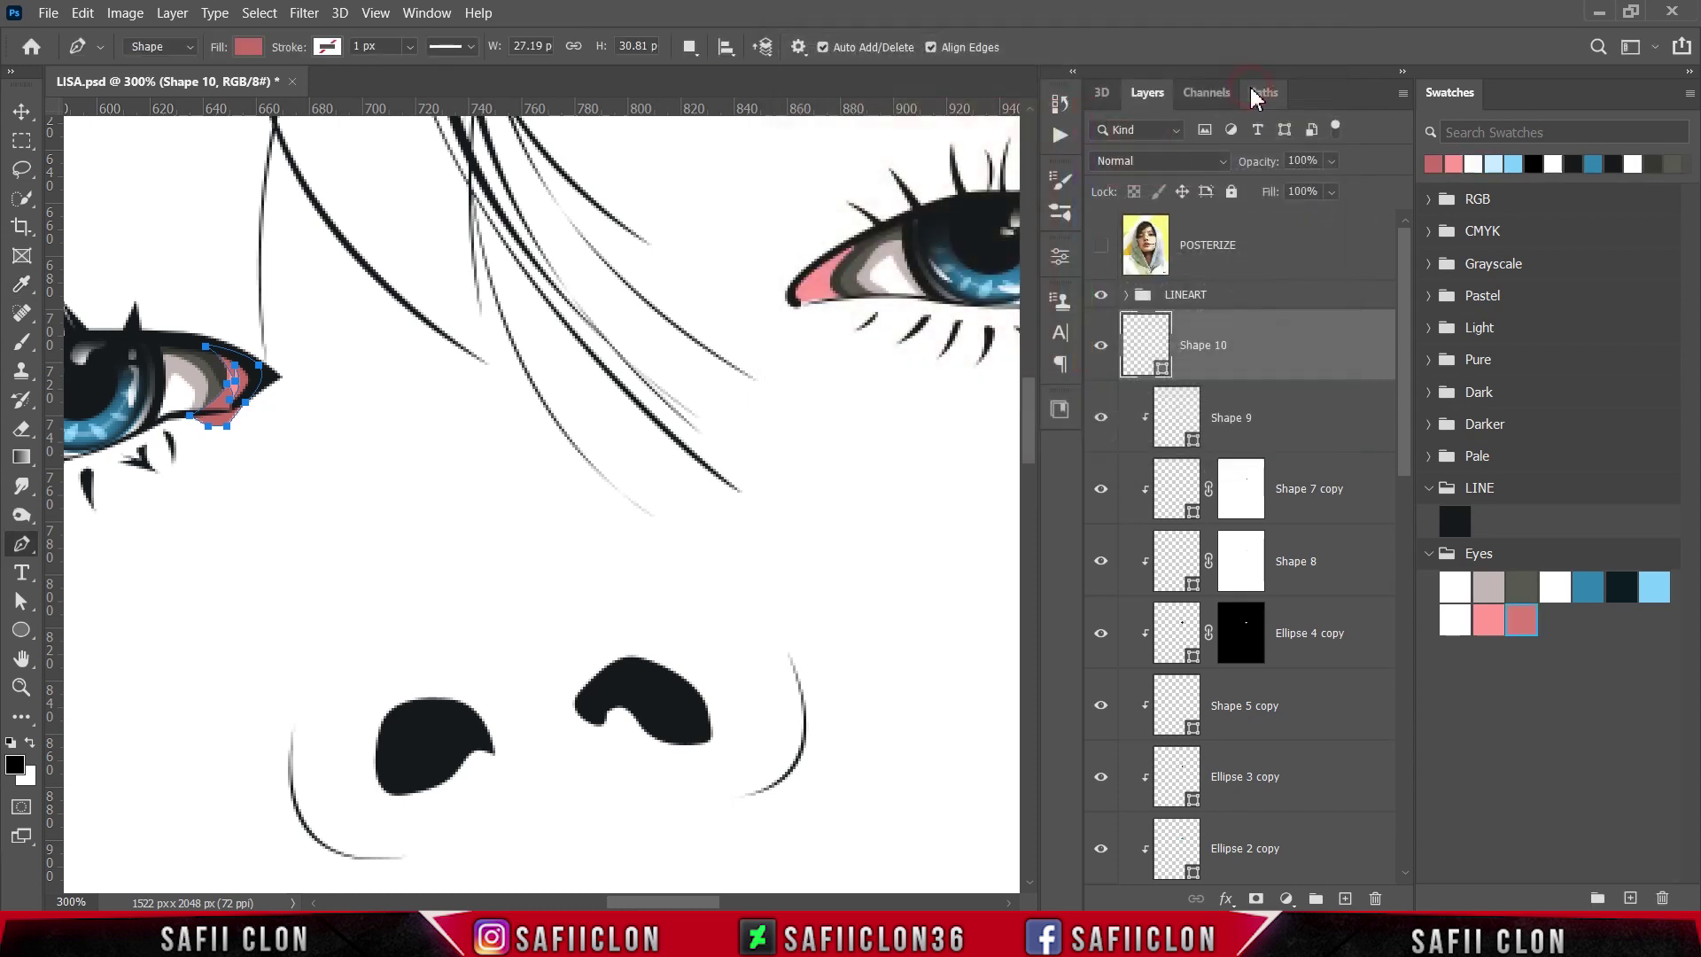
{"action": "right_click", "coordinate": [1257, 345]}
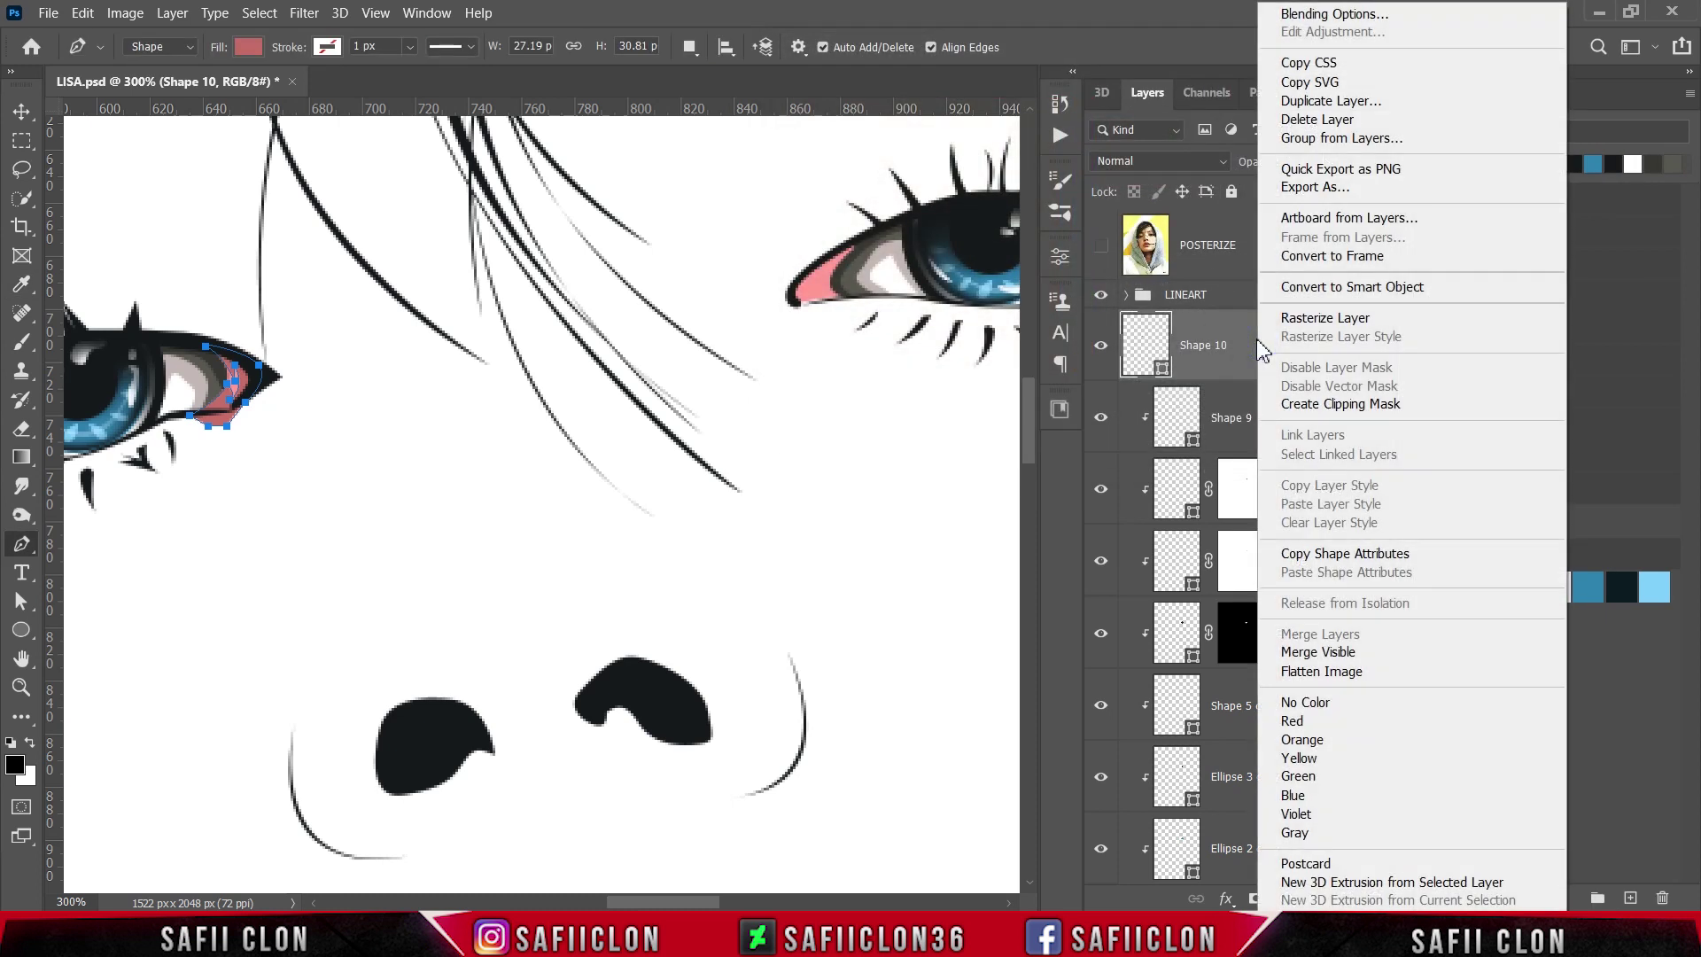
{"action": "left_click", "coordinate": [1288, 400]}
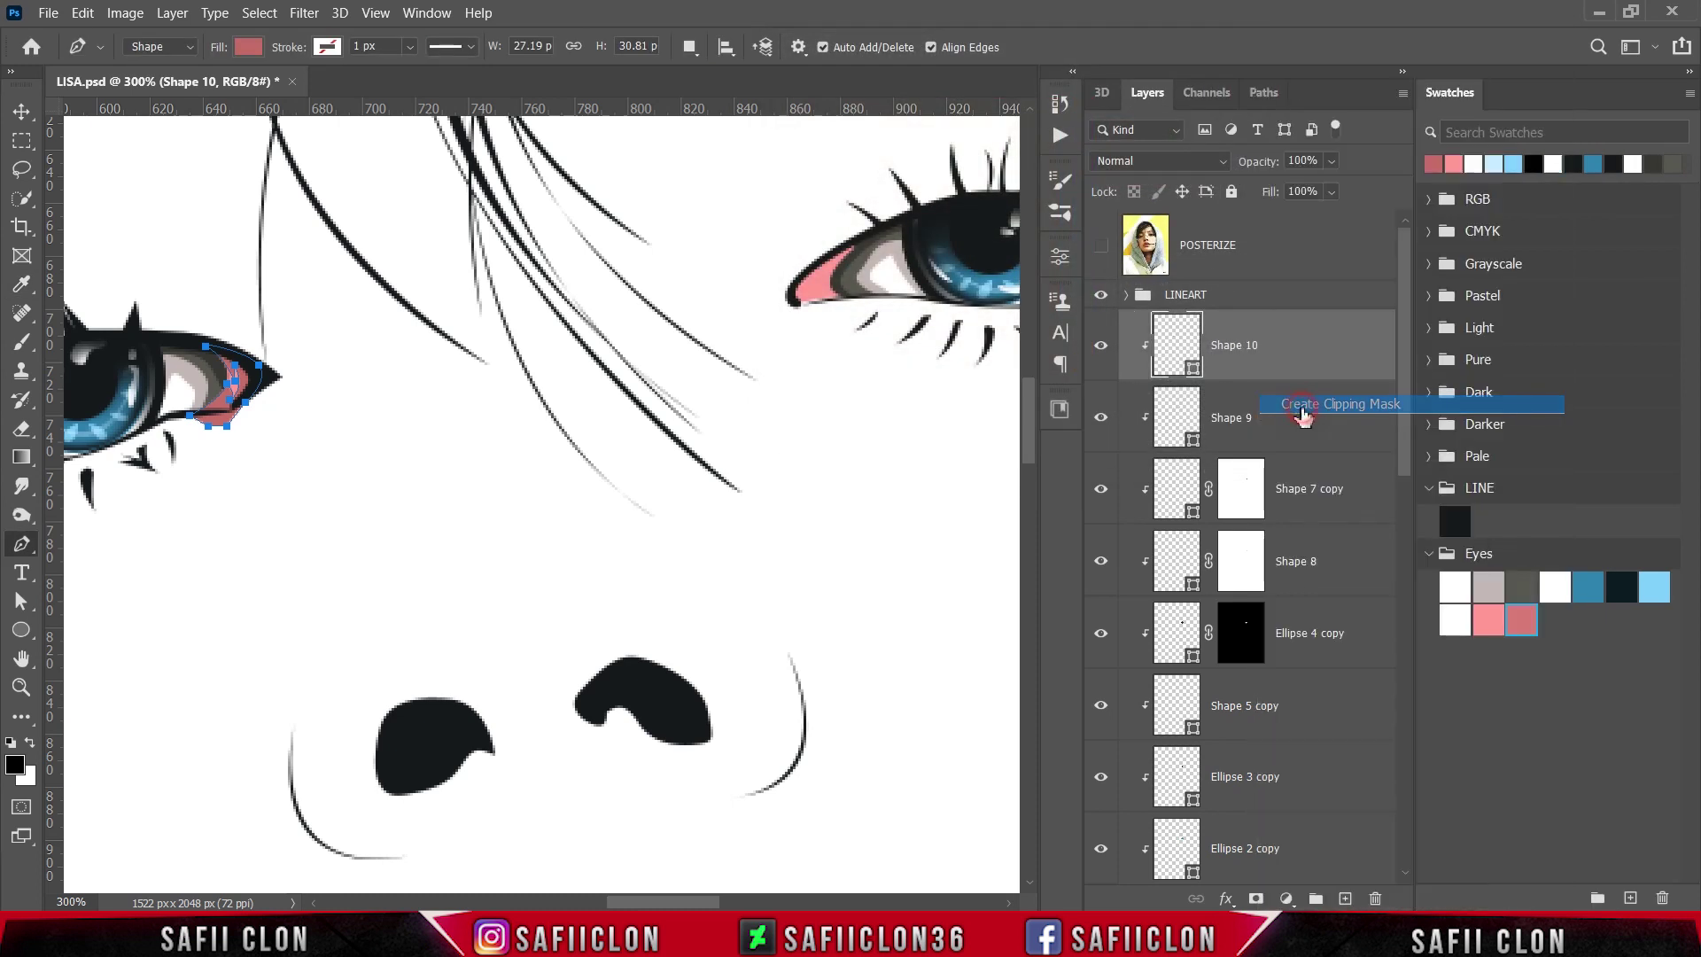
- Add a matching darker shape over the right-hand eye's inner corner to Shape 10 with Combine Shapes, following the POSTERIZE reference
{"action": "left_click", "coordinate": [689, 47]}
{"action": "left_click", "coordinate": [725, 95]}
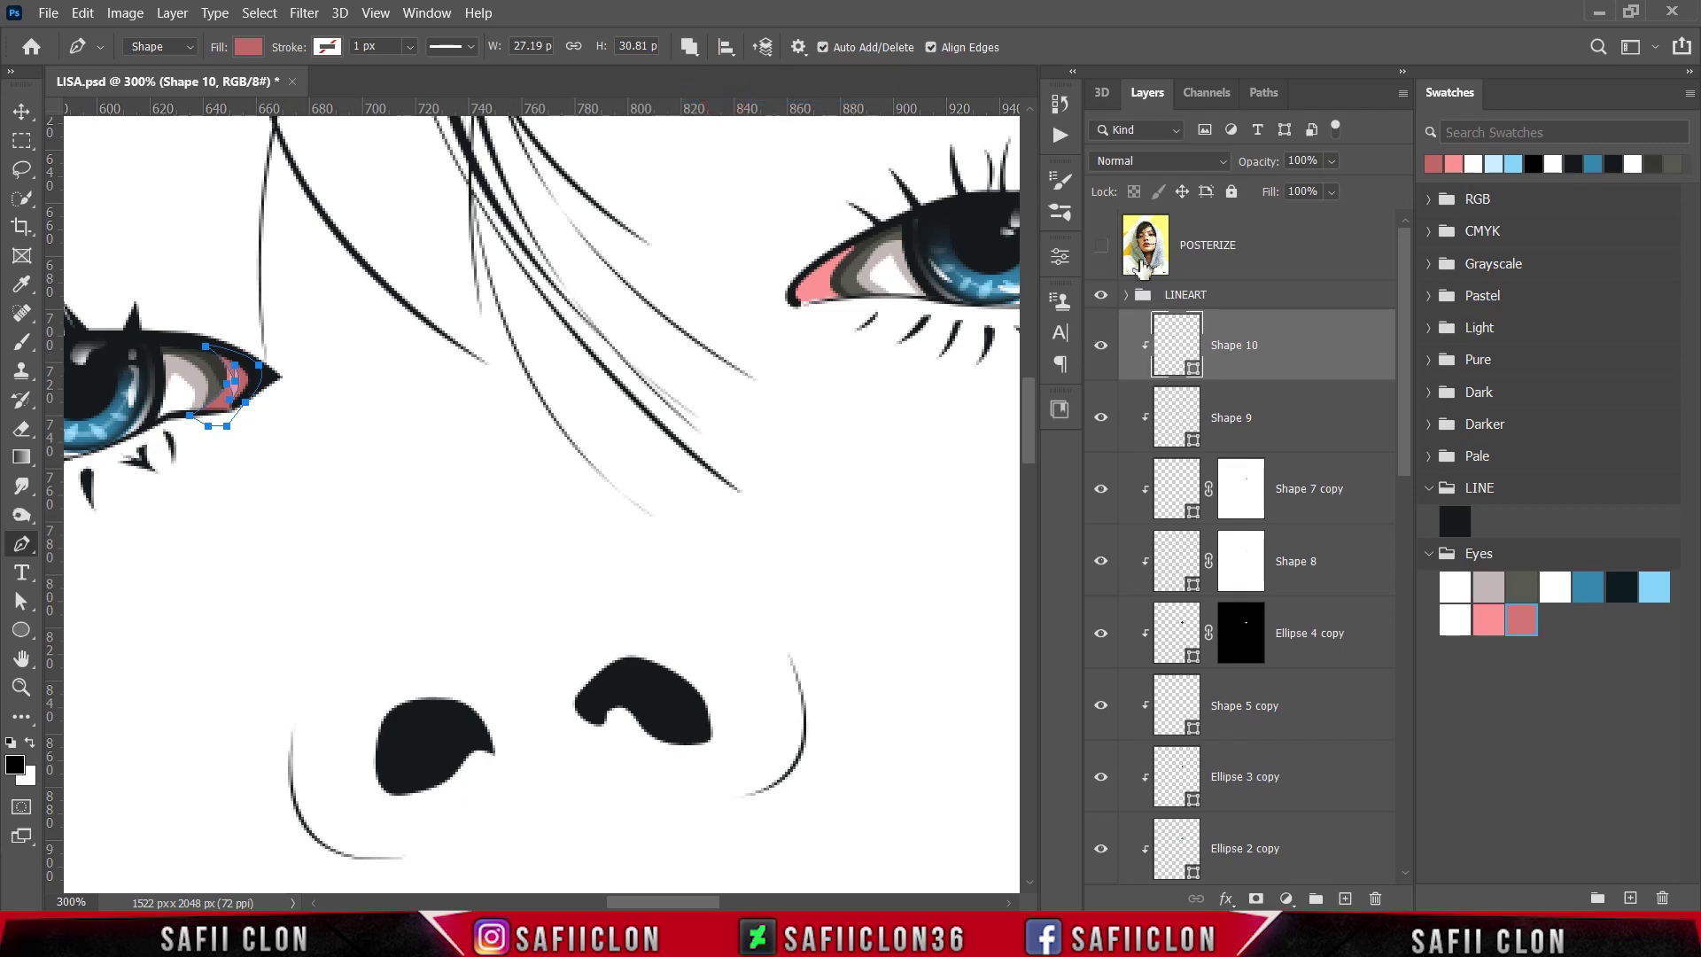
{"action": "left_click", "coordinate": [1101, 246]}
{"action": "left_click", "coordinate": [1101, 246]}
{"action": "left_click_drag", "start_coordinate": [830, 279], "coordinate": [814, 222]}
{"action": "left_click", "coordinate": [821, 272]}
{"action": "left_click", "coordinate": [817, 310]}
{"action": "left_click", "coordinate": [808, 283]}
{"action": "left_click", "coordinate": [772, 309]}
{"action": "left_click_drag", "start_coordinate": [838, 222], "coordinate": [848, 224]}
{"action": "left_click", "coordinate": [856, 242]}
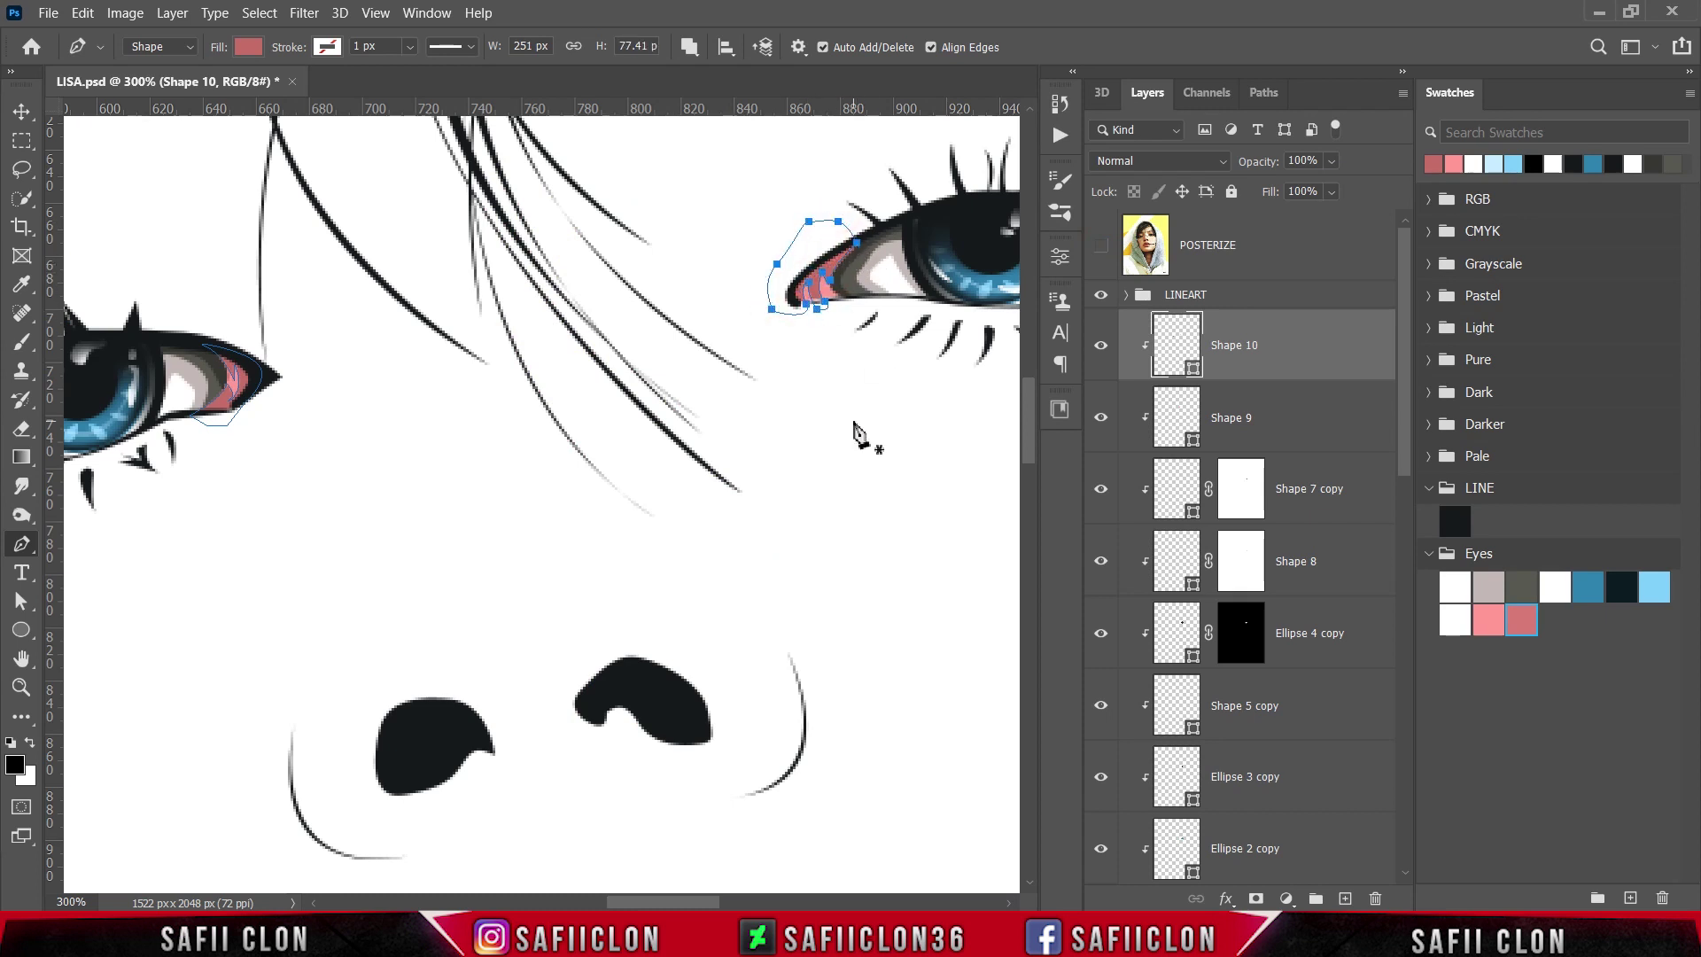
- On a new layer, draw a Pen shape about 47 by 36 px around the edges of the right-hand eye's inner corner
{"action": "key", "text": "ctrl+minus"}
{"action": "key", "text": "ctrl+minus"}
{"action": "key", "text": "ctrl+minus"}
{"action": "key", "text": "ctrl+minus"}
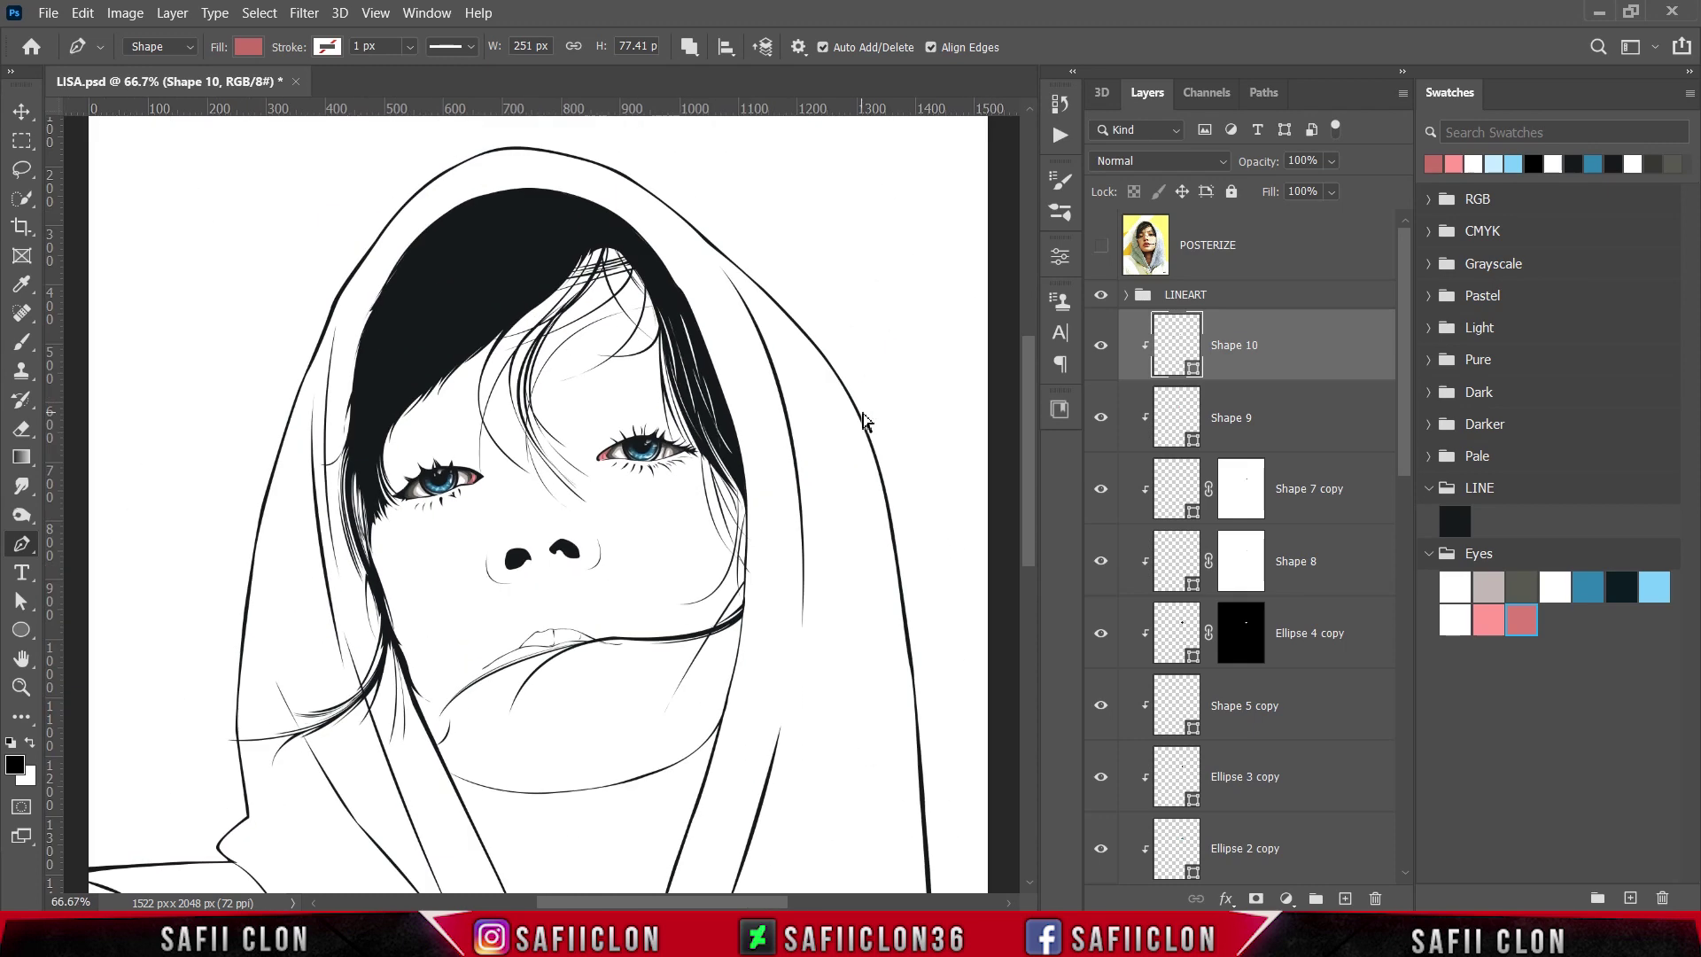
{"action": "key", "text": "ctrl+plus"}
{"action": "key", "text": "ctrl+plus"}
{"action": "key", "text": "ctrl+plus"}
{"action": "left_click", "coordinate": [689, 47]}
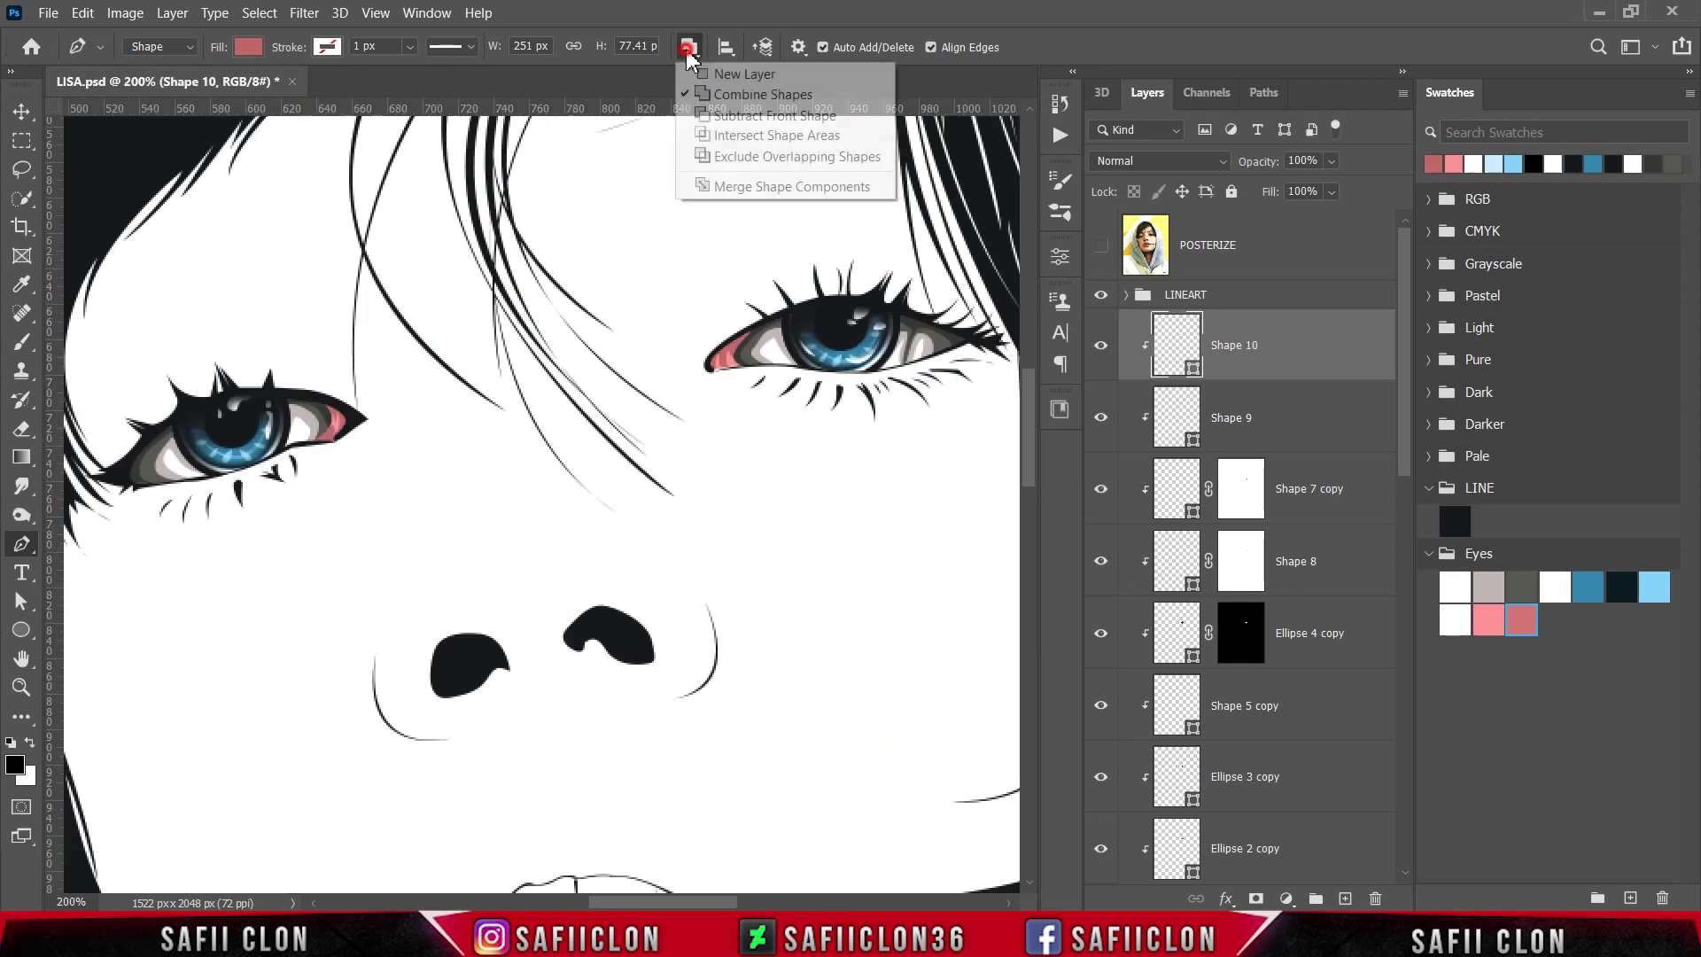
{"action": "left_click", "coordinate": [705, 78]}
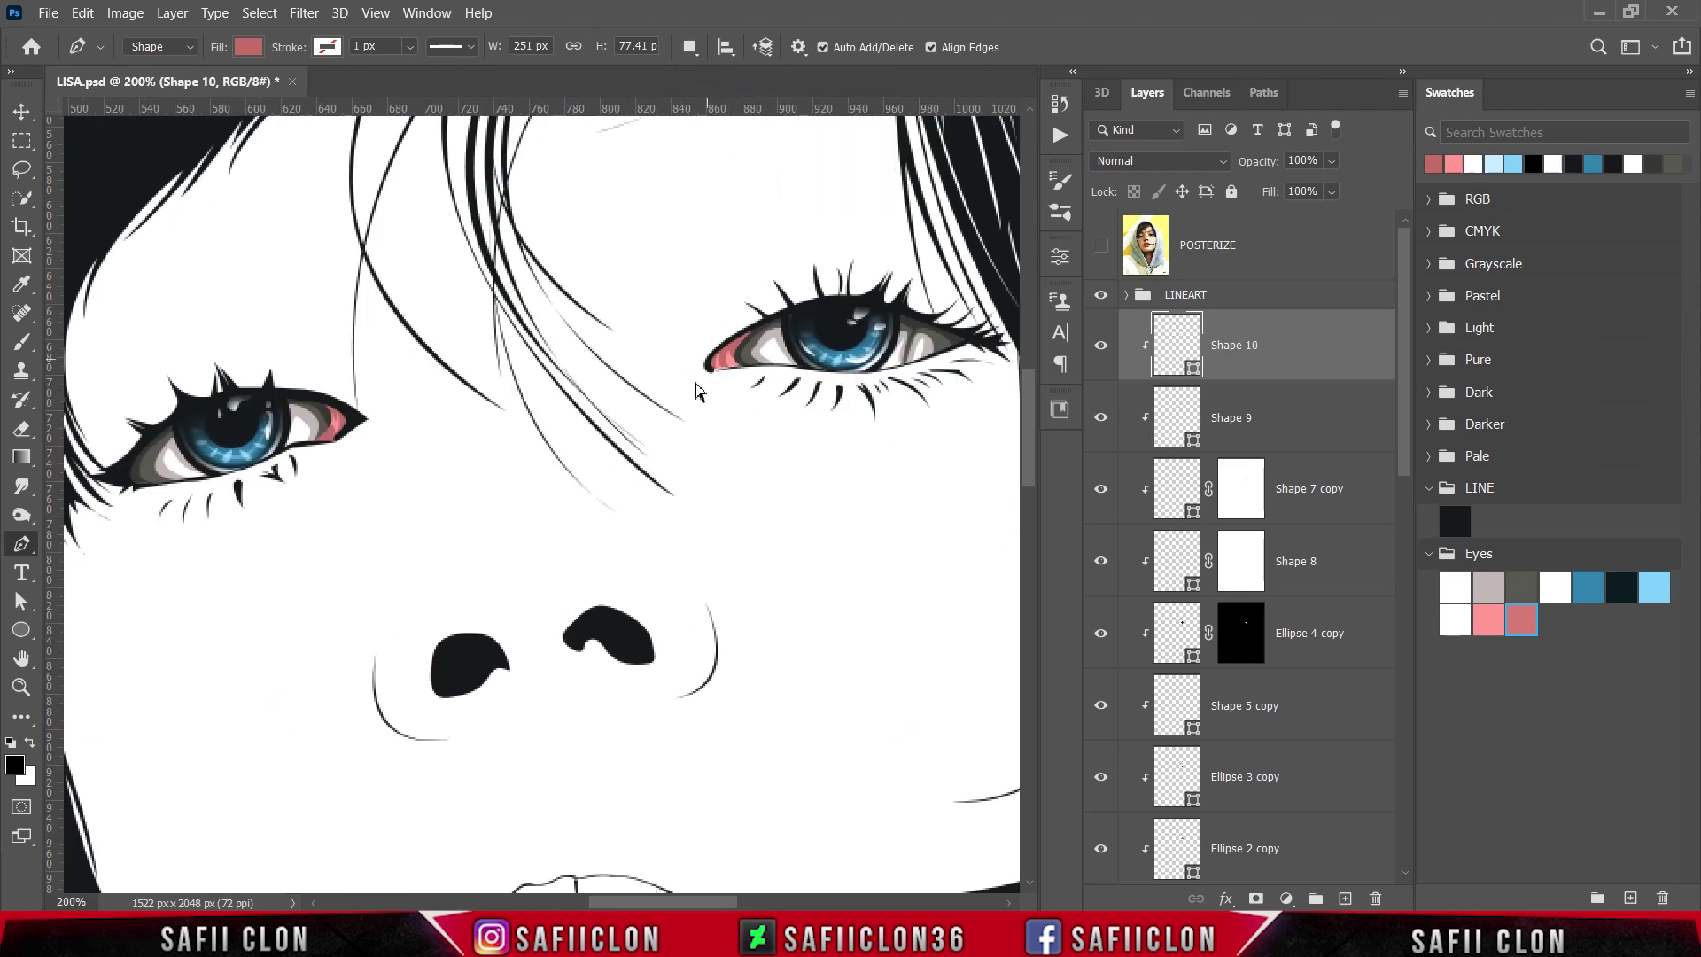
{"action": "left_click", "coordinate": [771, 317]}
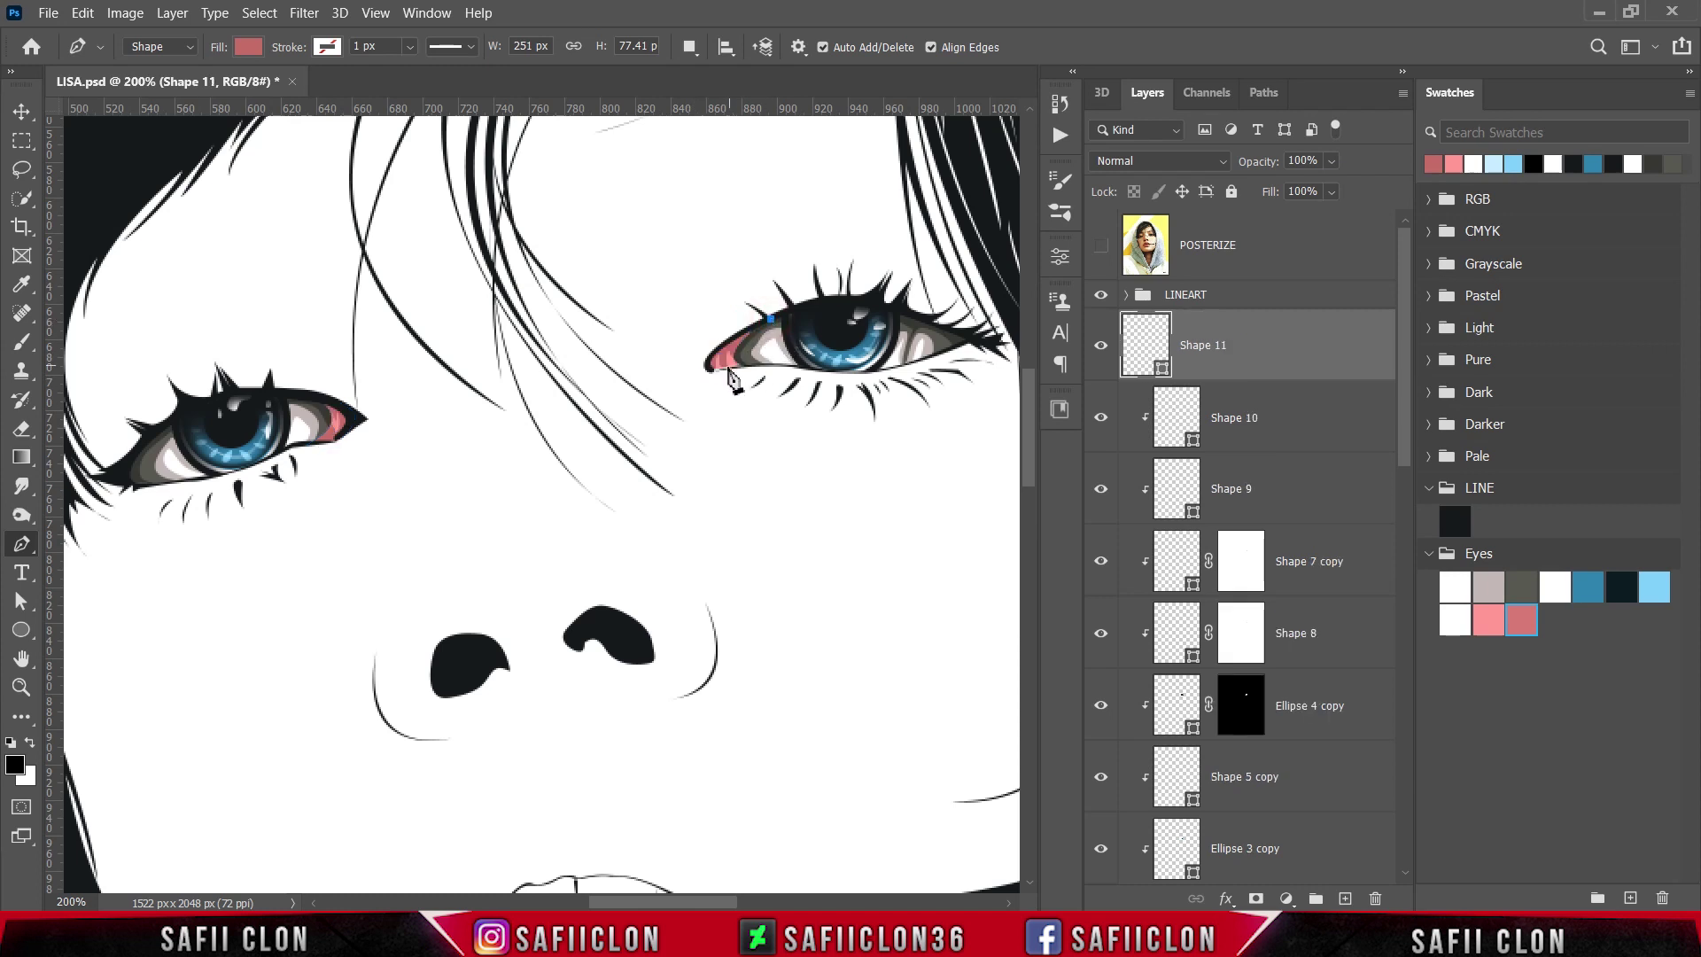
{"action": "left_click_drag", "start_coordinate": [712, 371], "coordinate": [717, 391]}
{"action": "left_click", "coordinate": [718, 383]}
{"action": "left_click", "coordinate": [712, 369], "text": "alt"}
{"action": "left_click", "coordinate": [718, 383]}
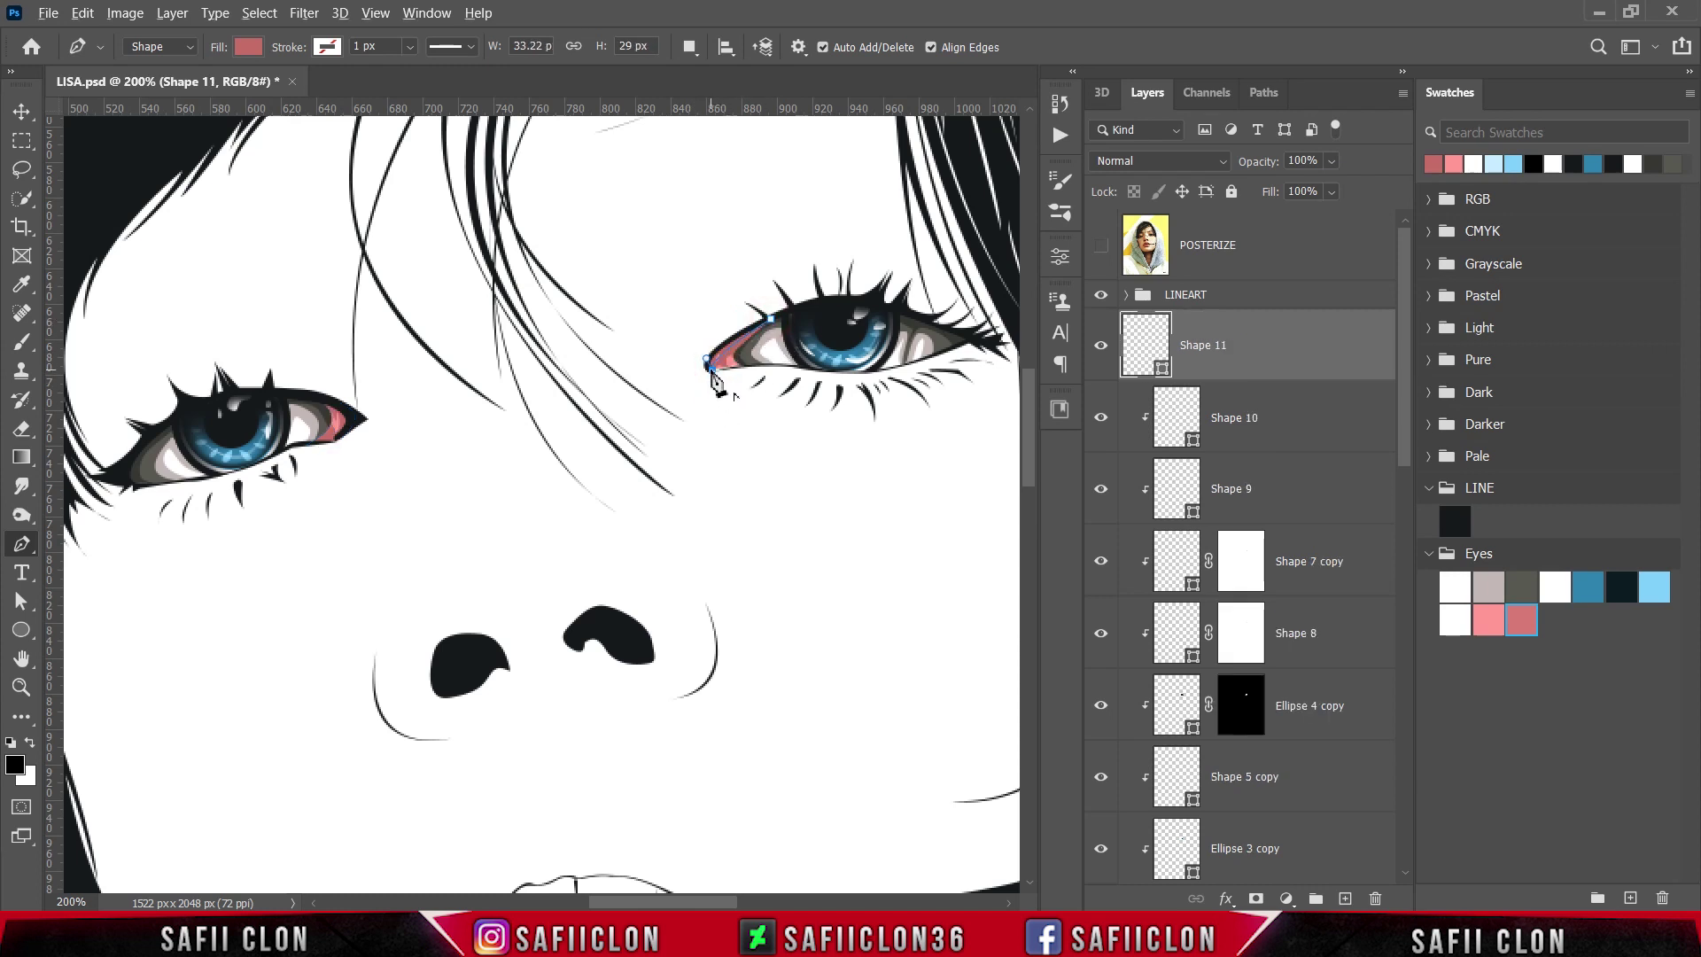
{"action": "left_click", "coordinate": [717, 383]}
{"action": "left_click", "coordinate": [698, 358]}
{"action": "left_click_drag", "start_coordinate": [698, 330], "coordinate": [724, 325]}
{"action": "left_click", "coordinate": [739, 321]}
{"action": "left_click", "coordinate": [771, 319]}
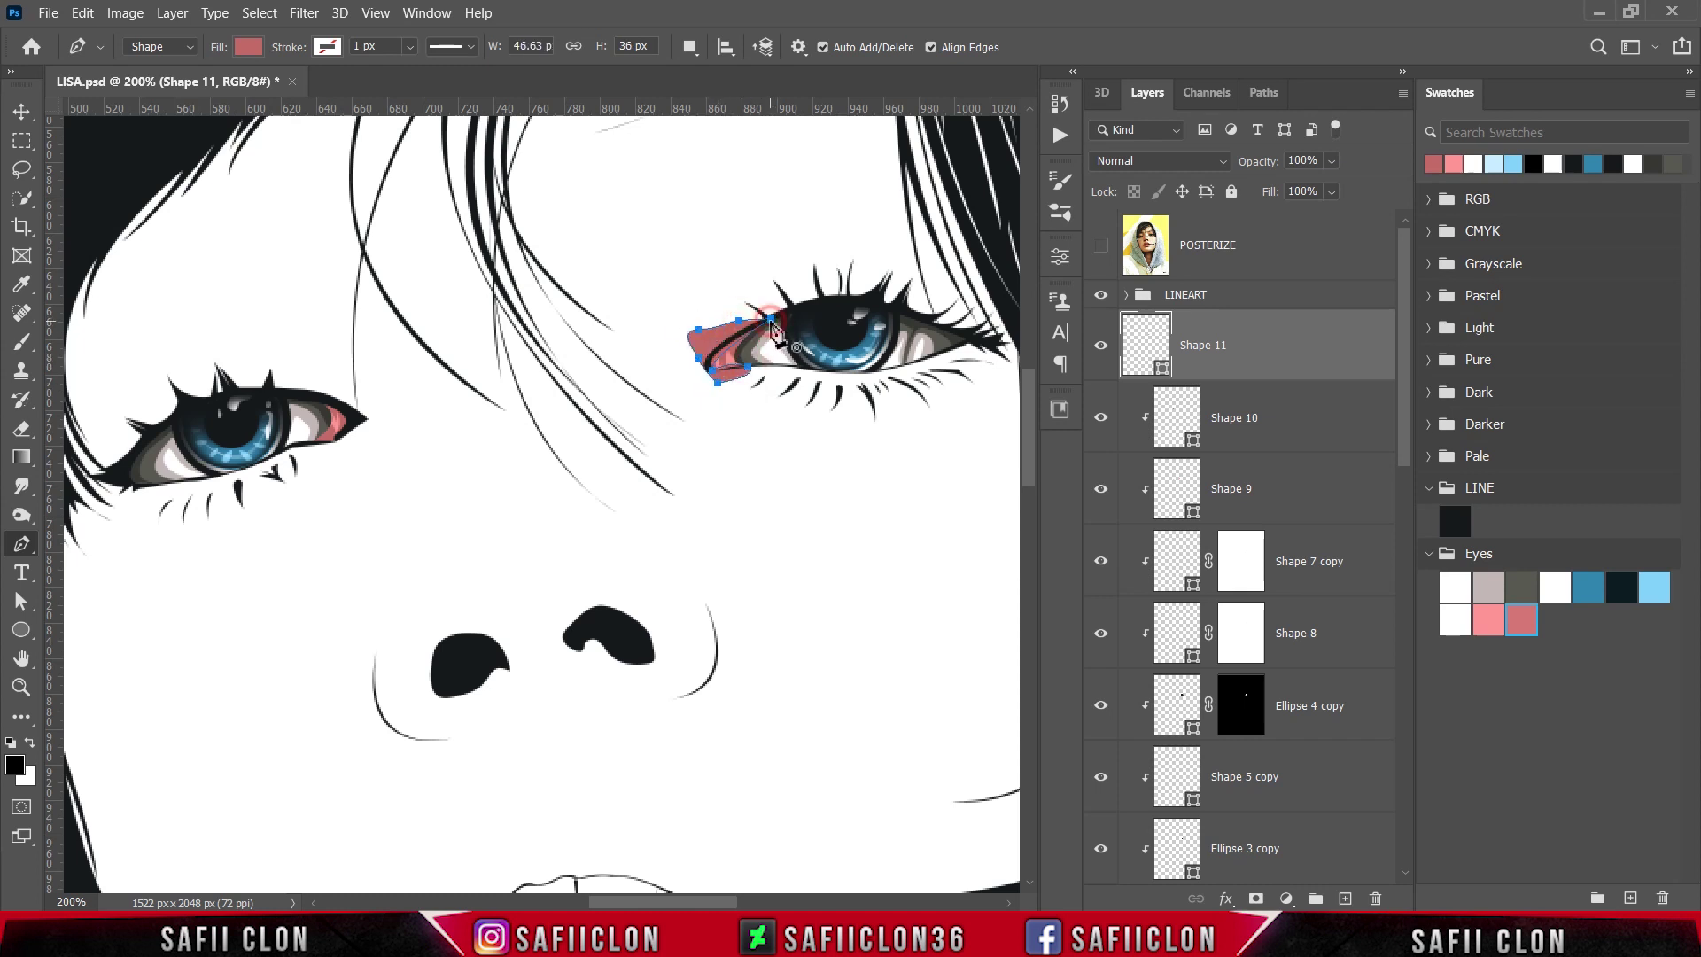
- Change Shape 11's fill to dark red 803b3e and clip it to the eye layers below
{"action": "double_click", "coordinate": [1166, 372]}
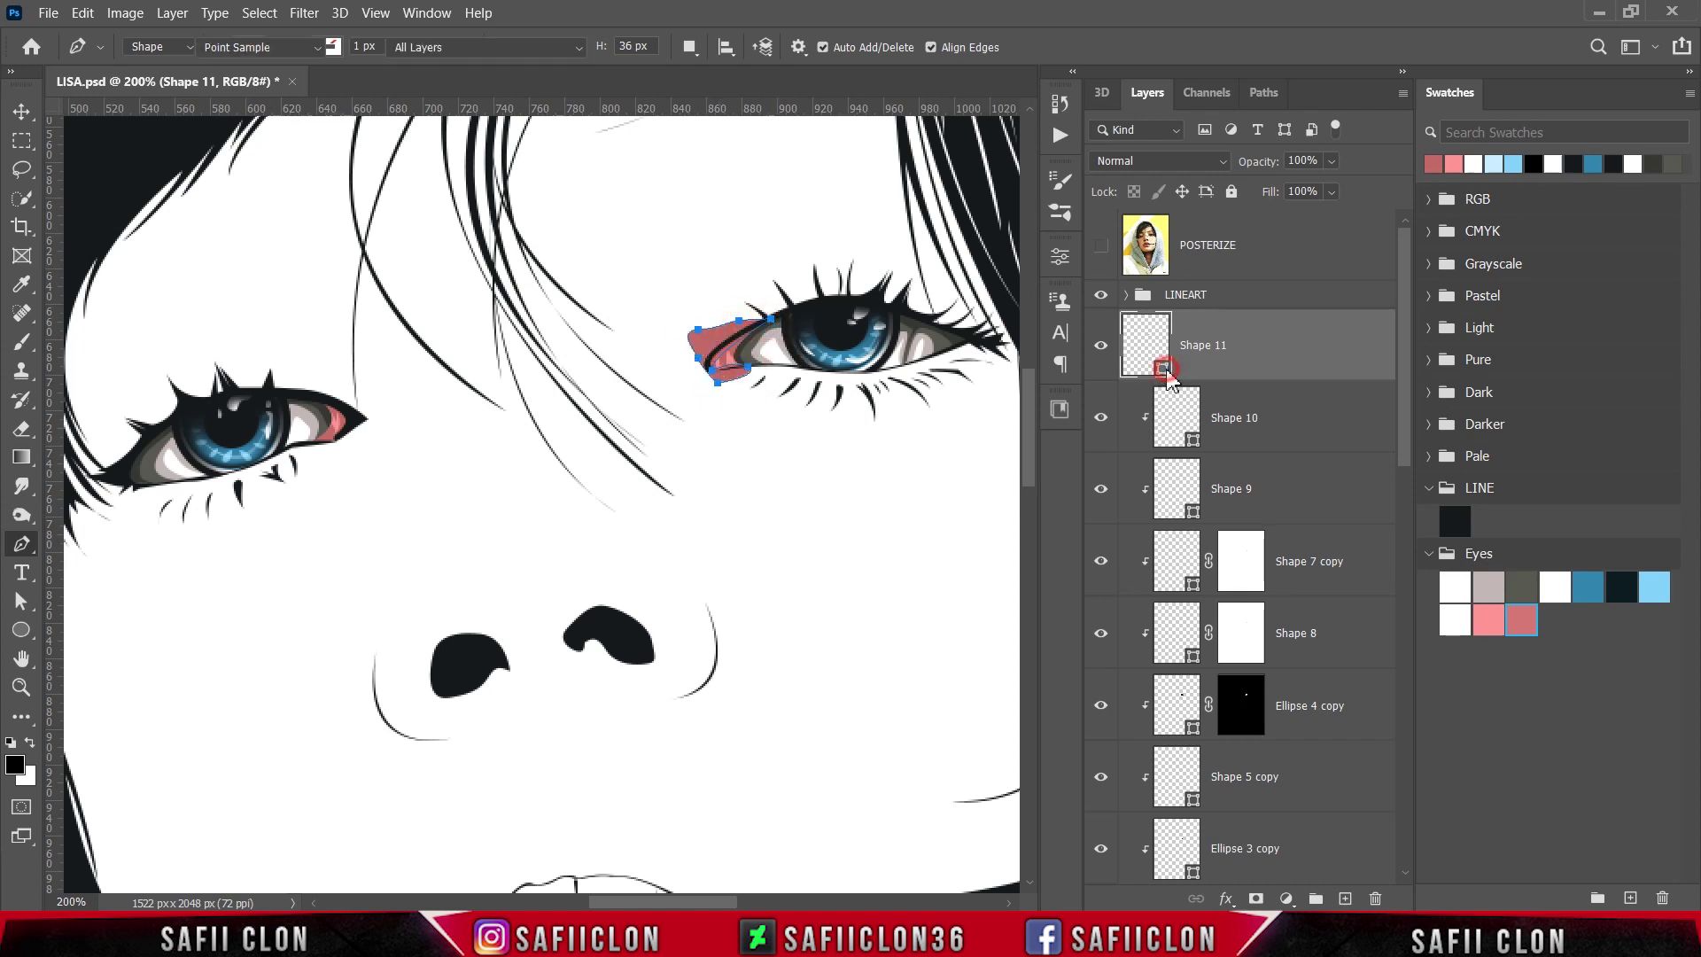
{"action": "left_click", "coordinate": [915, 181]}
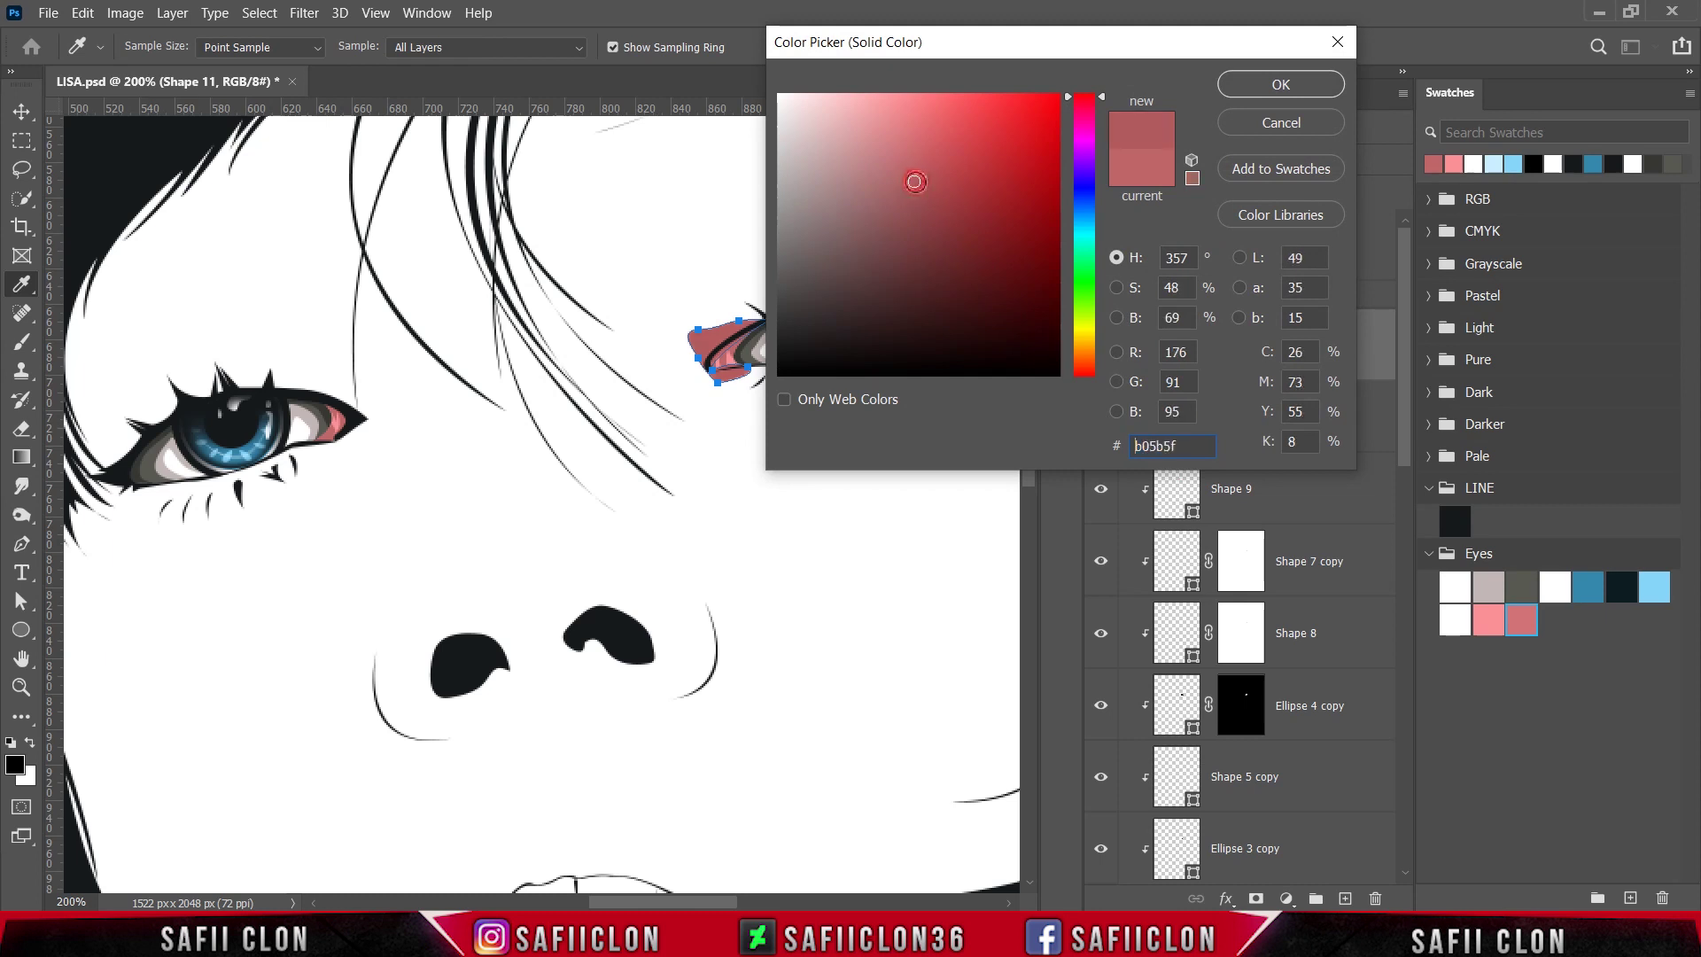
{"action": "left_click", "coordinate": [920, 195]}
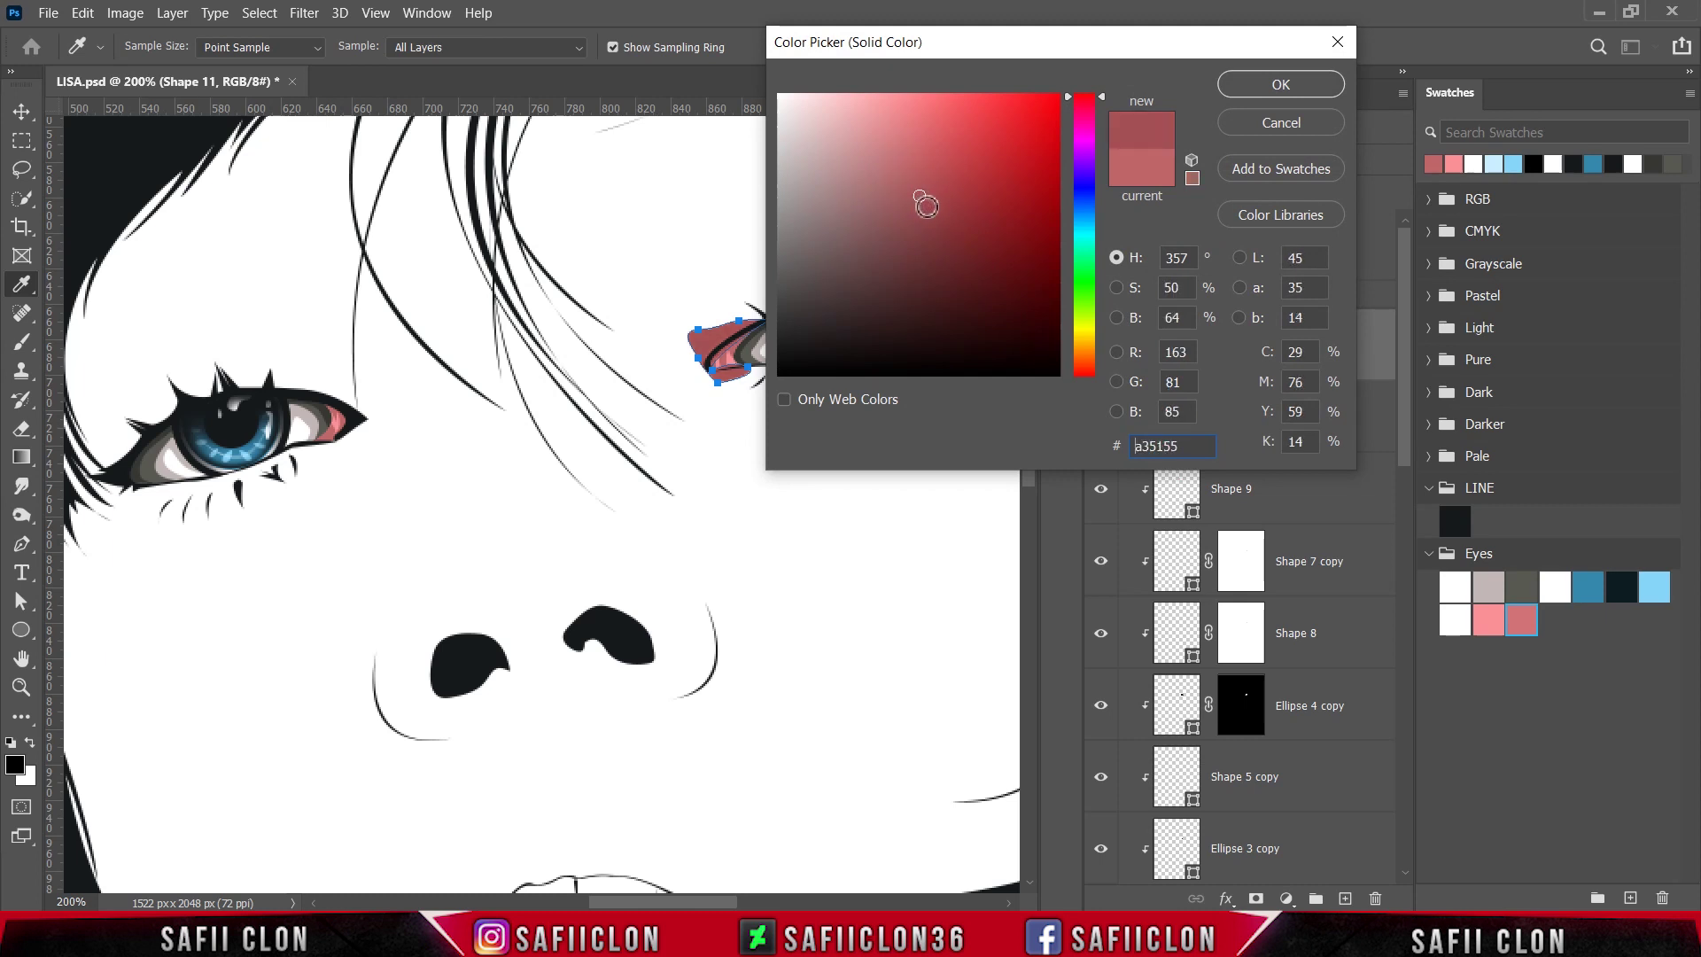
{"action": "left_click", "coordinate": [924, 212]}
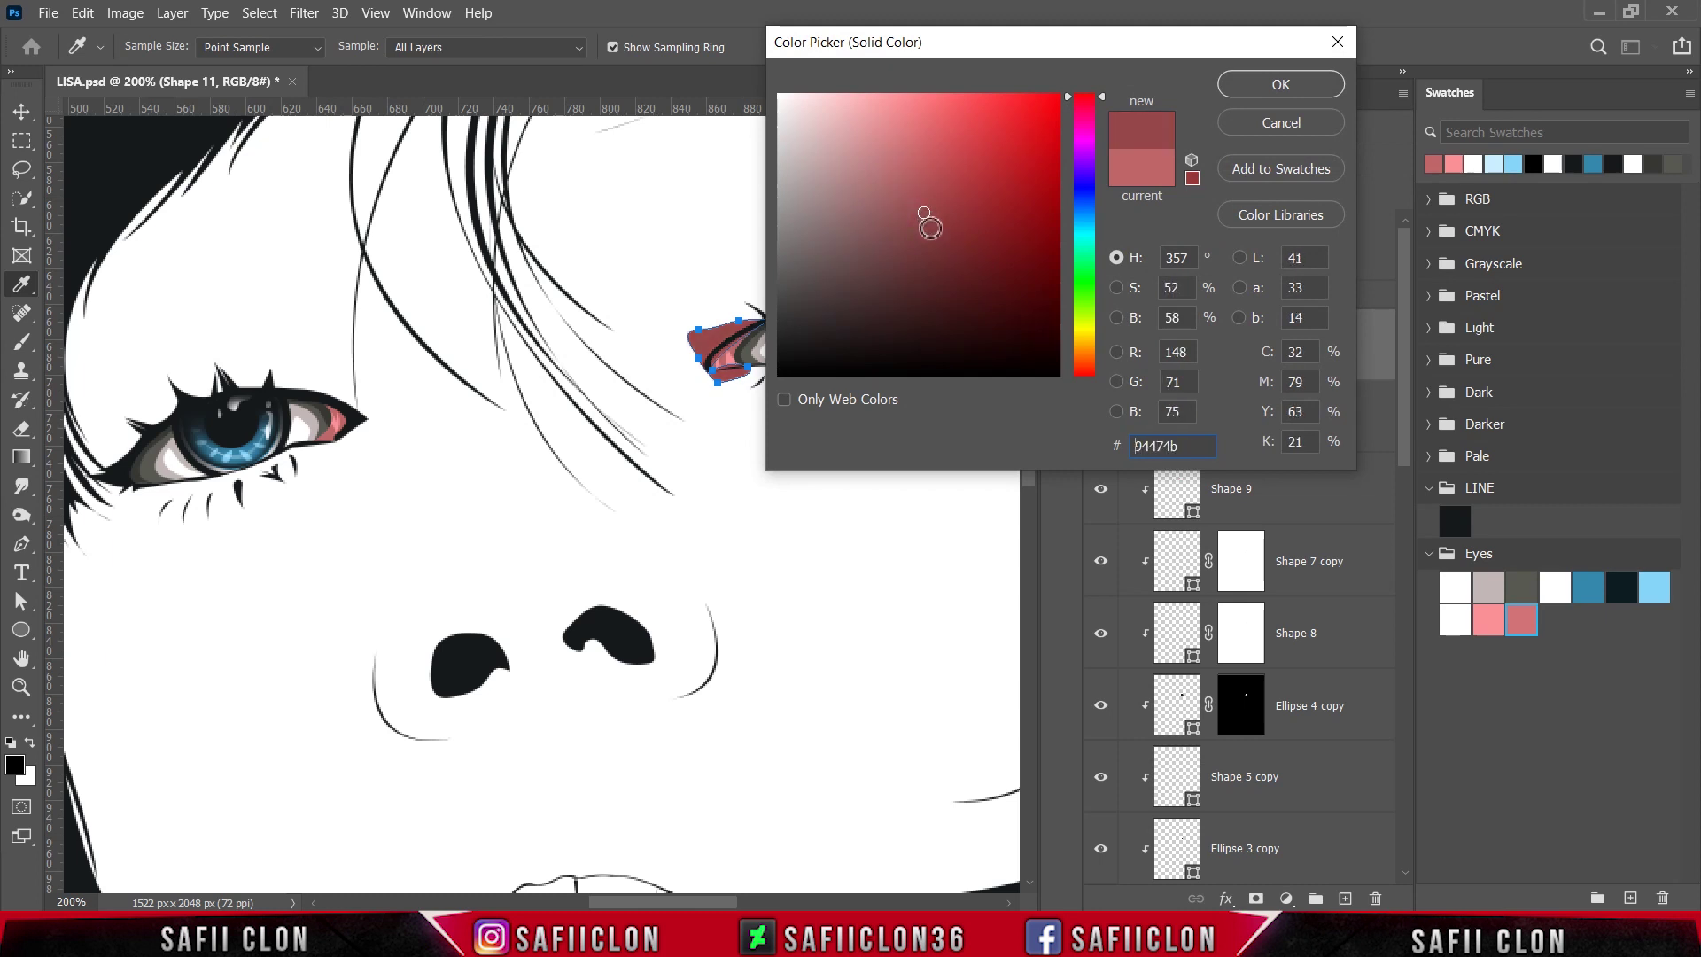
{"action": "left_click", "coordinate": [932, 234]}
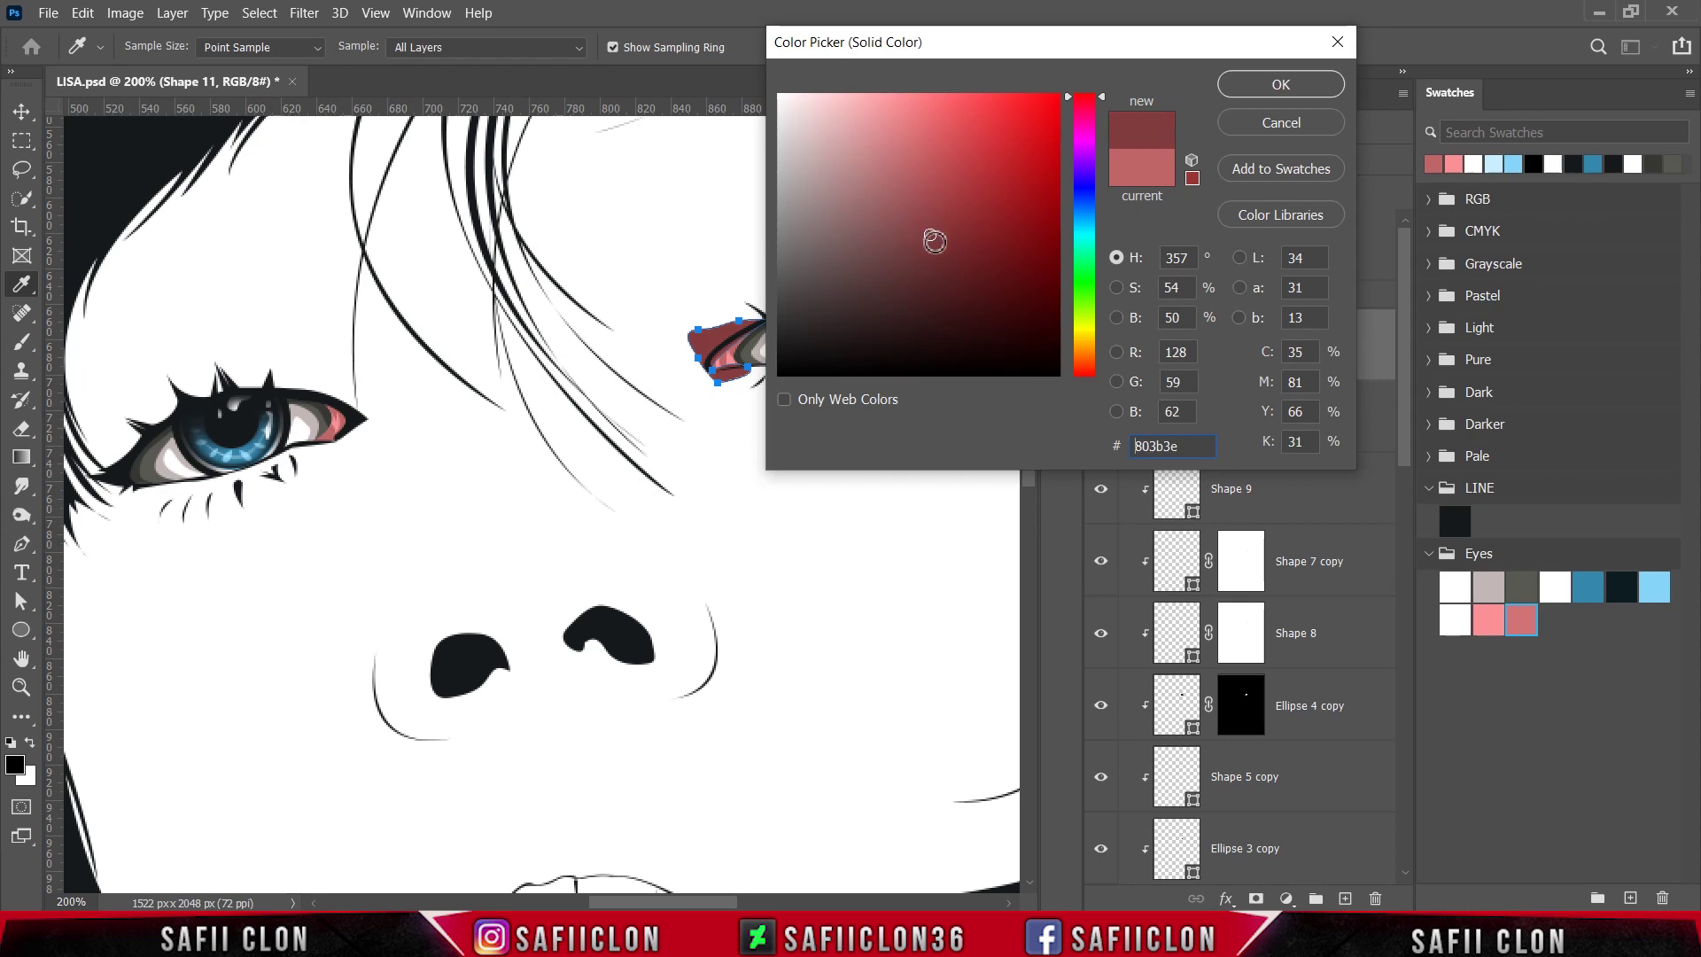
{"action": "left_click", "coordinate": [1226, 83]}
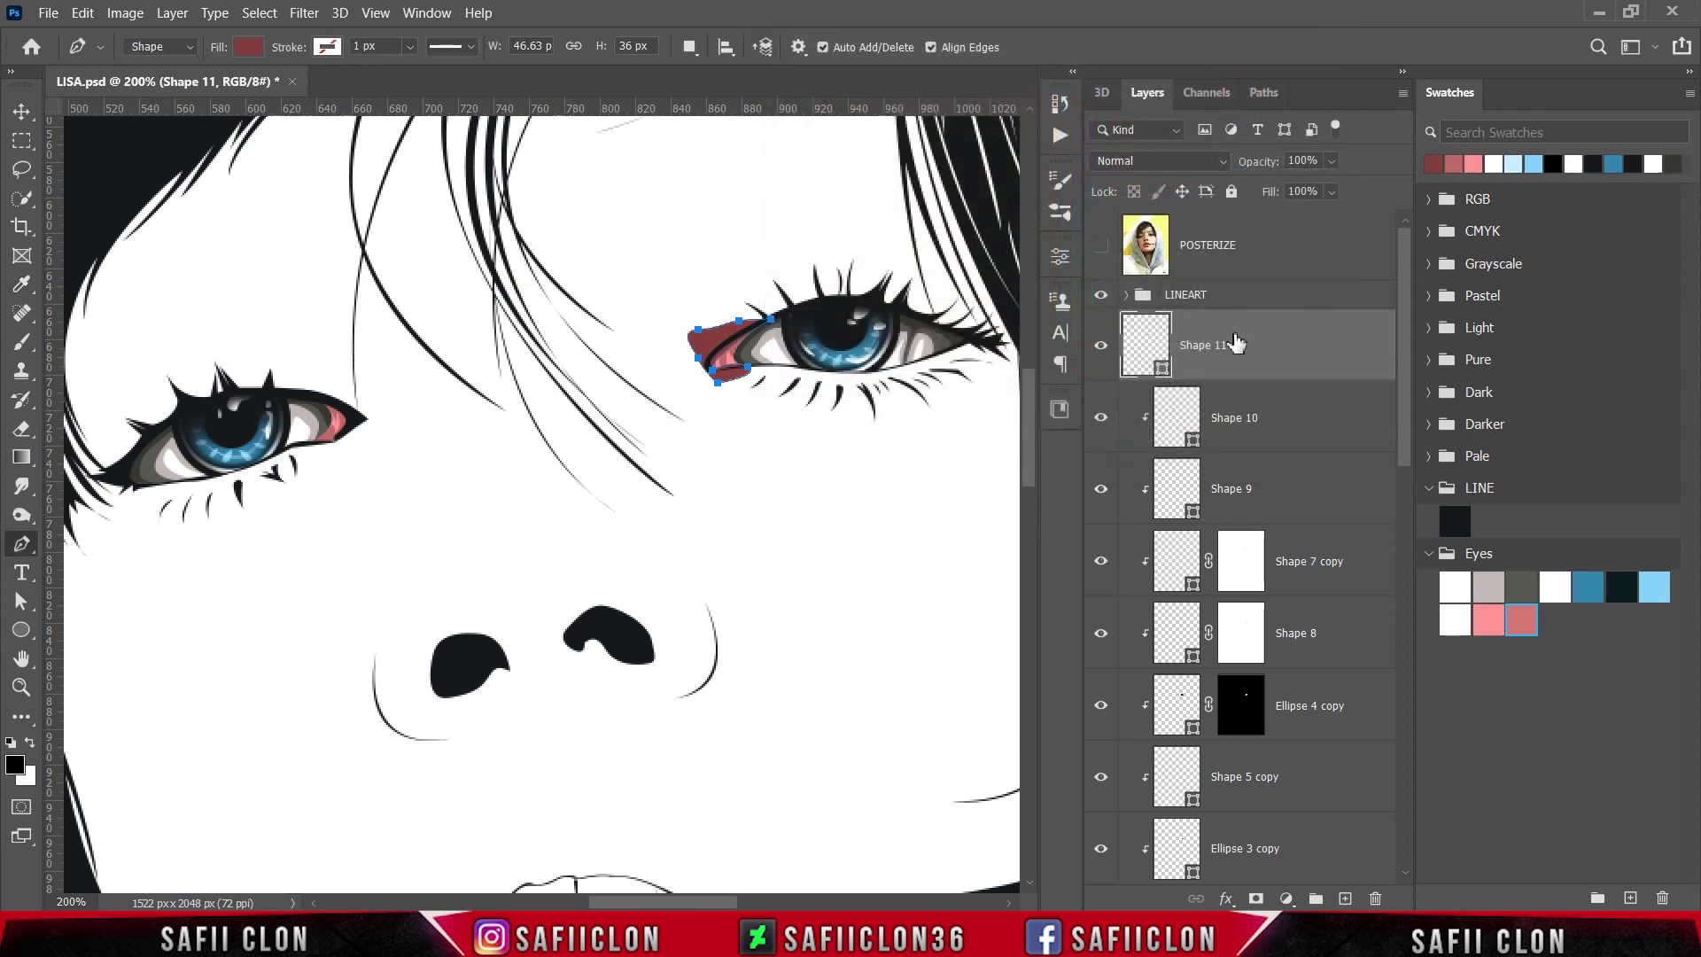
{"action": "right_click", "coordinate": [1236, 343]}
{"action": "left_click", "coordinate": [1281, 403]}
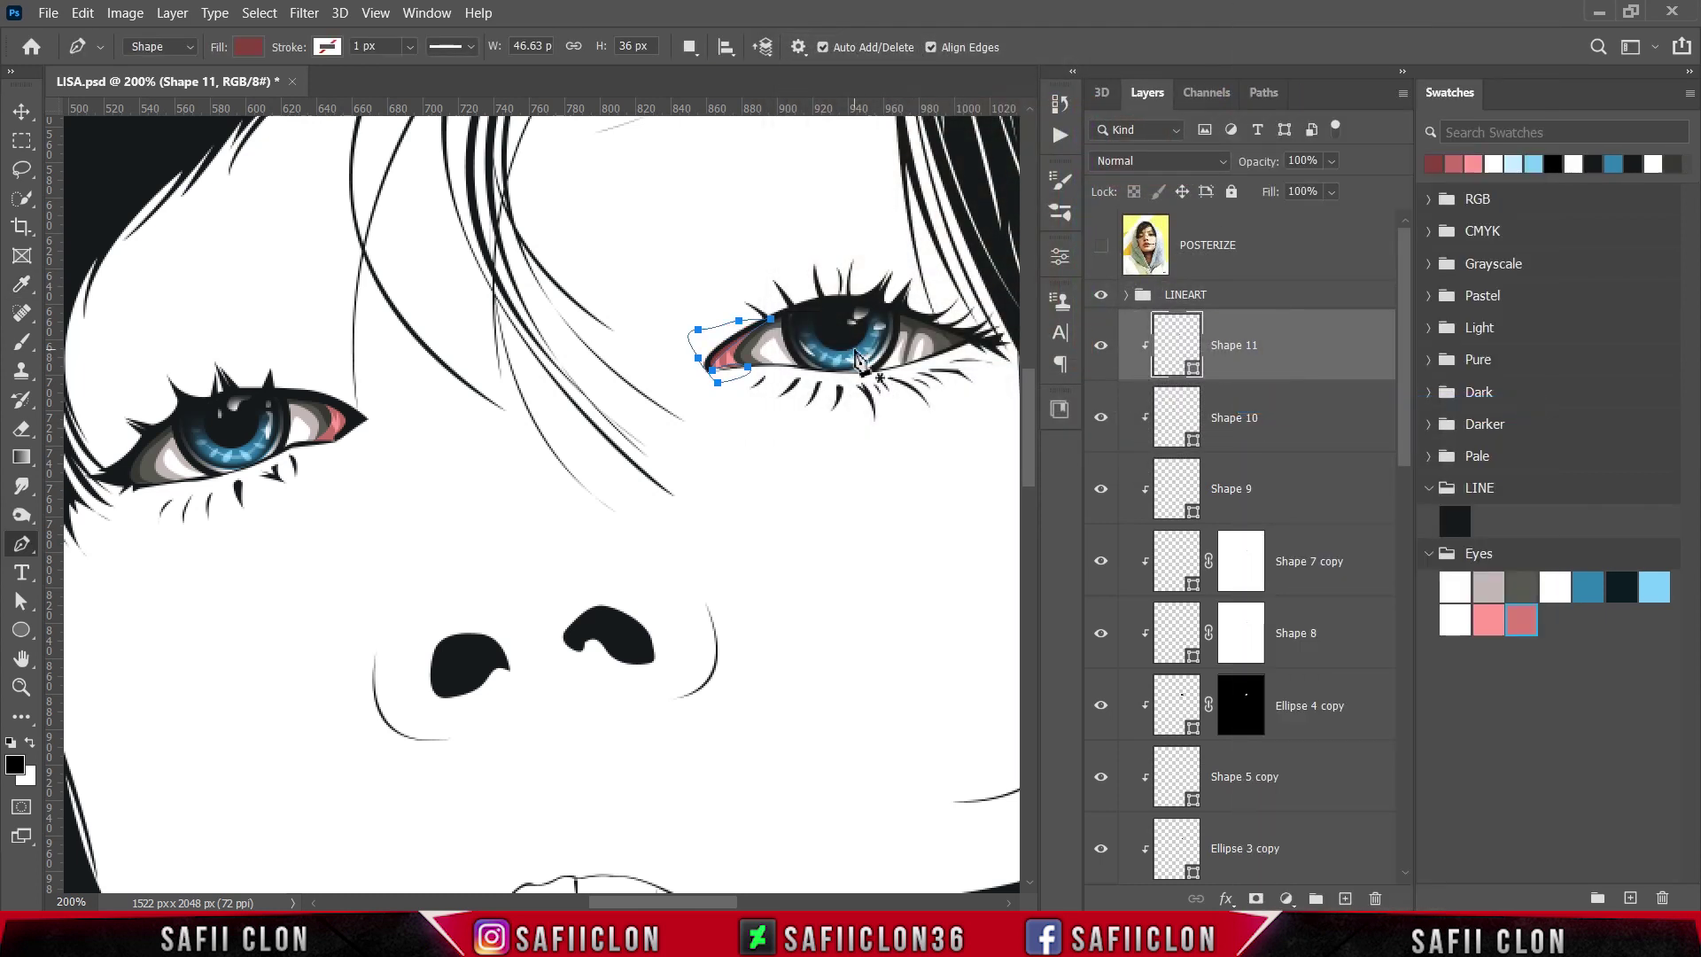
- Add a matching dark red edge shape at the left-hand eye's inner corner to Shape 11 with Combine Shapes
{"action": "left_click", "coordinate": [689, 46]}
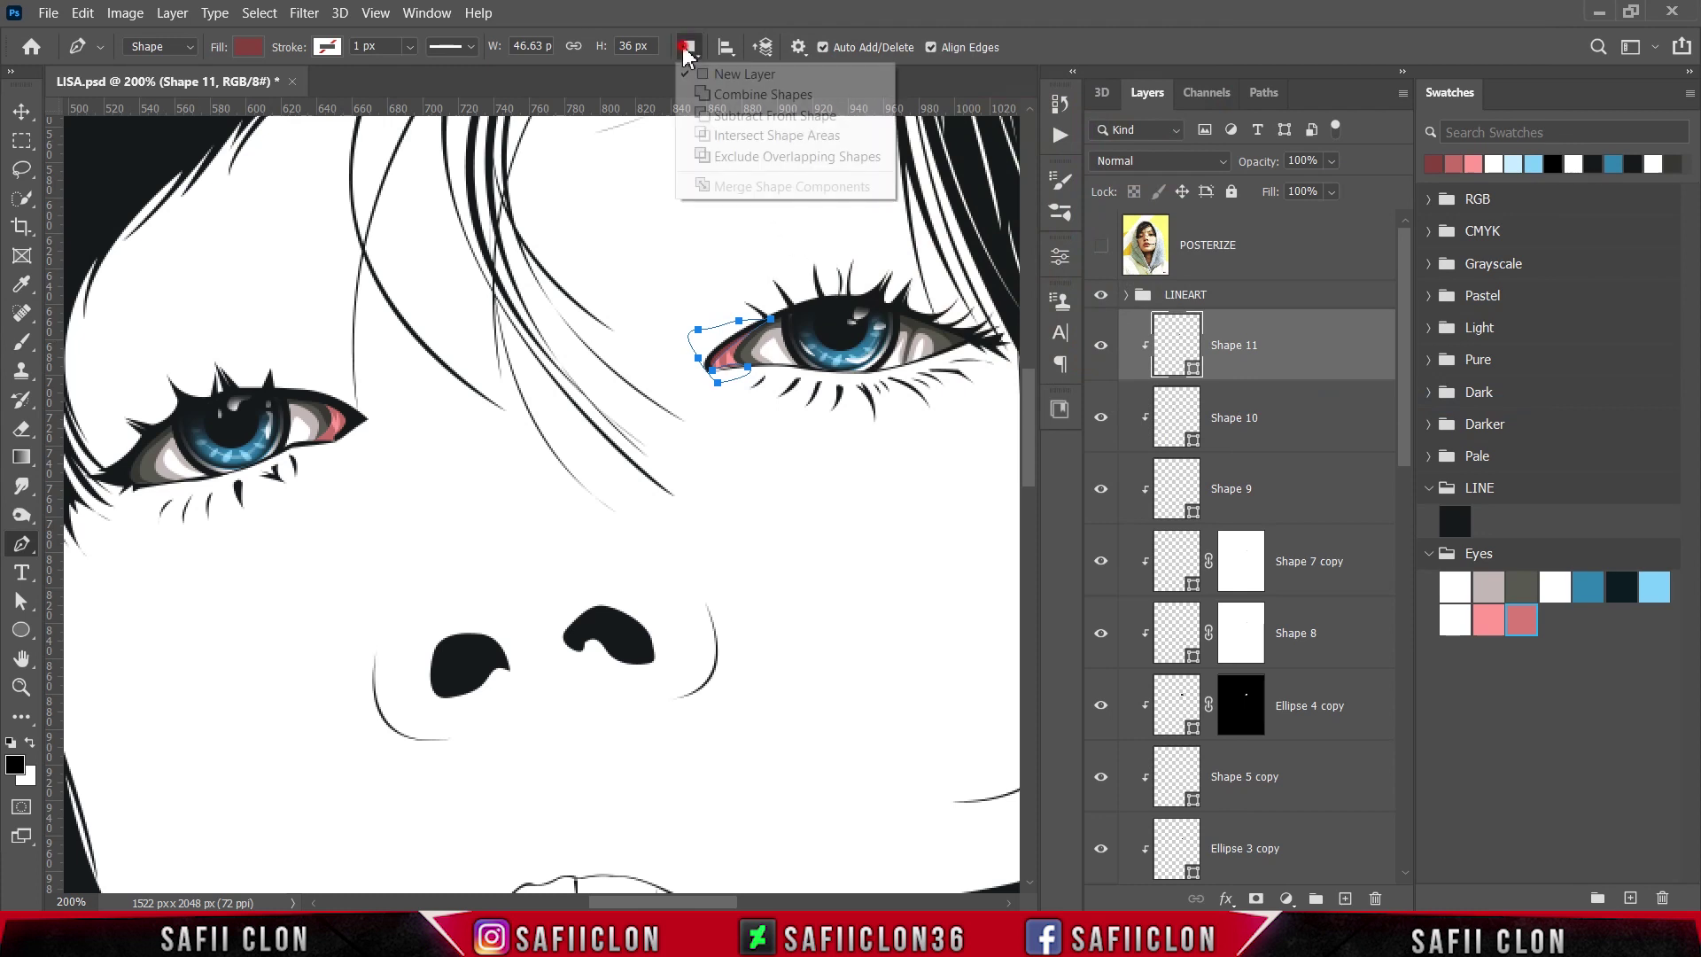
{"action": "left_click", "coordinate": [722, 96]}
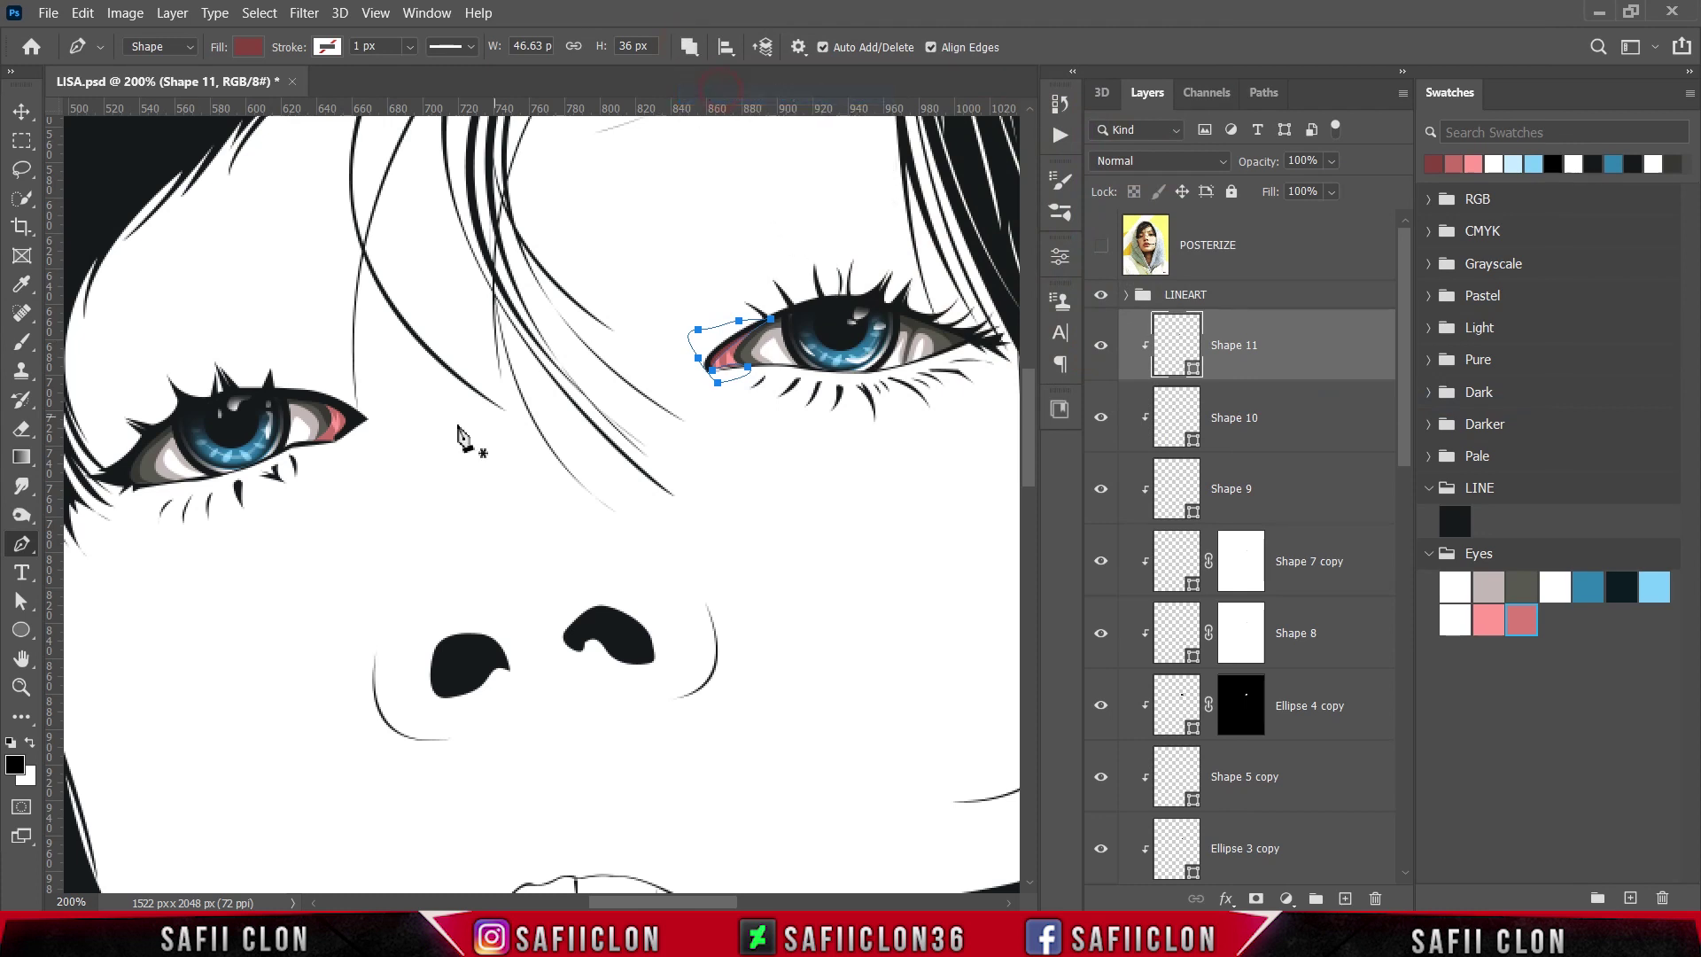
{"action": "left_click", "coordinate": [320, 402]}
{"action": "left_click", "coordinate": [341, 427]}
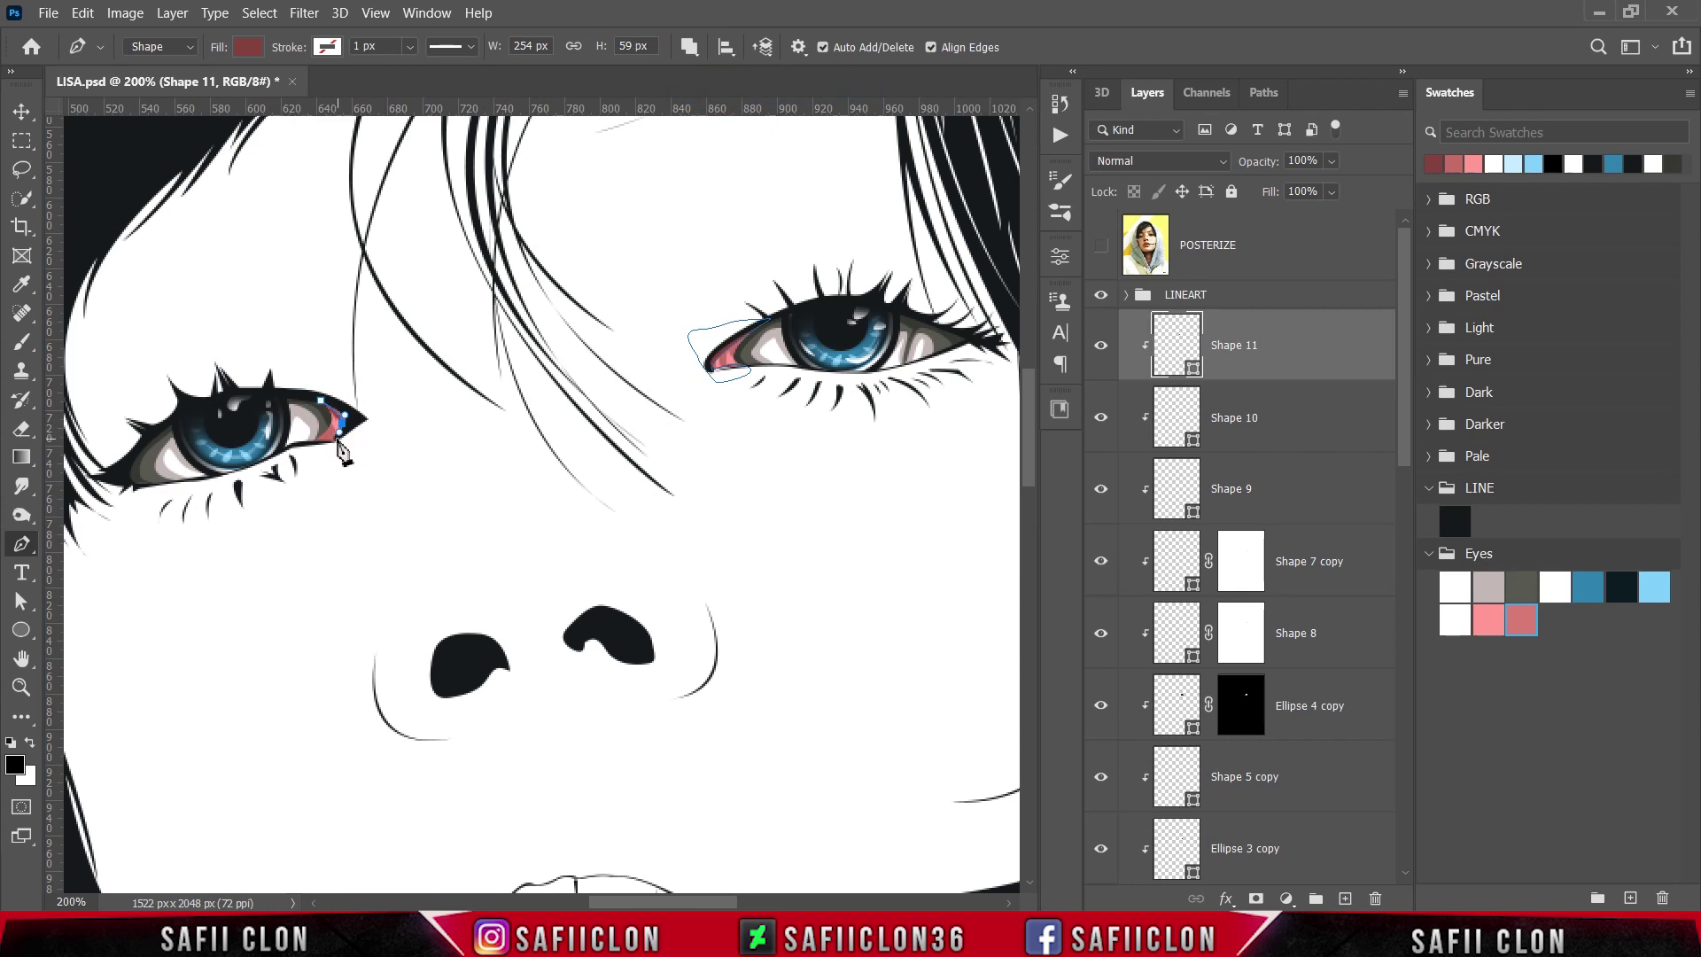
{"action": "left_click", "coordinate": [326, 438]}
{"action": "left_click", "coordinate": [306, 440]}
{"action": "left_click", "coordinate": [356, 420]}
{"action": "left_click", "coordinate": [351, 411]}
{"action": "left_click", "coordinate": [343, 406]}
{"action": "left_click_drag", "start_coordinate": [363, 452], "coordinate": [335, 419]}
{"action": "key", "text": "Return"}
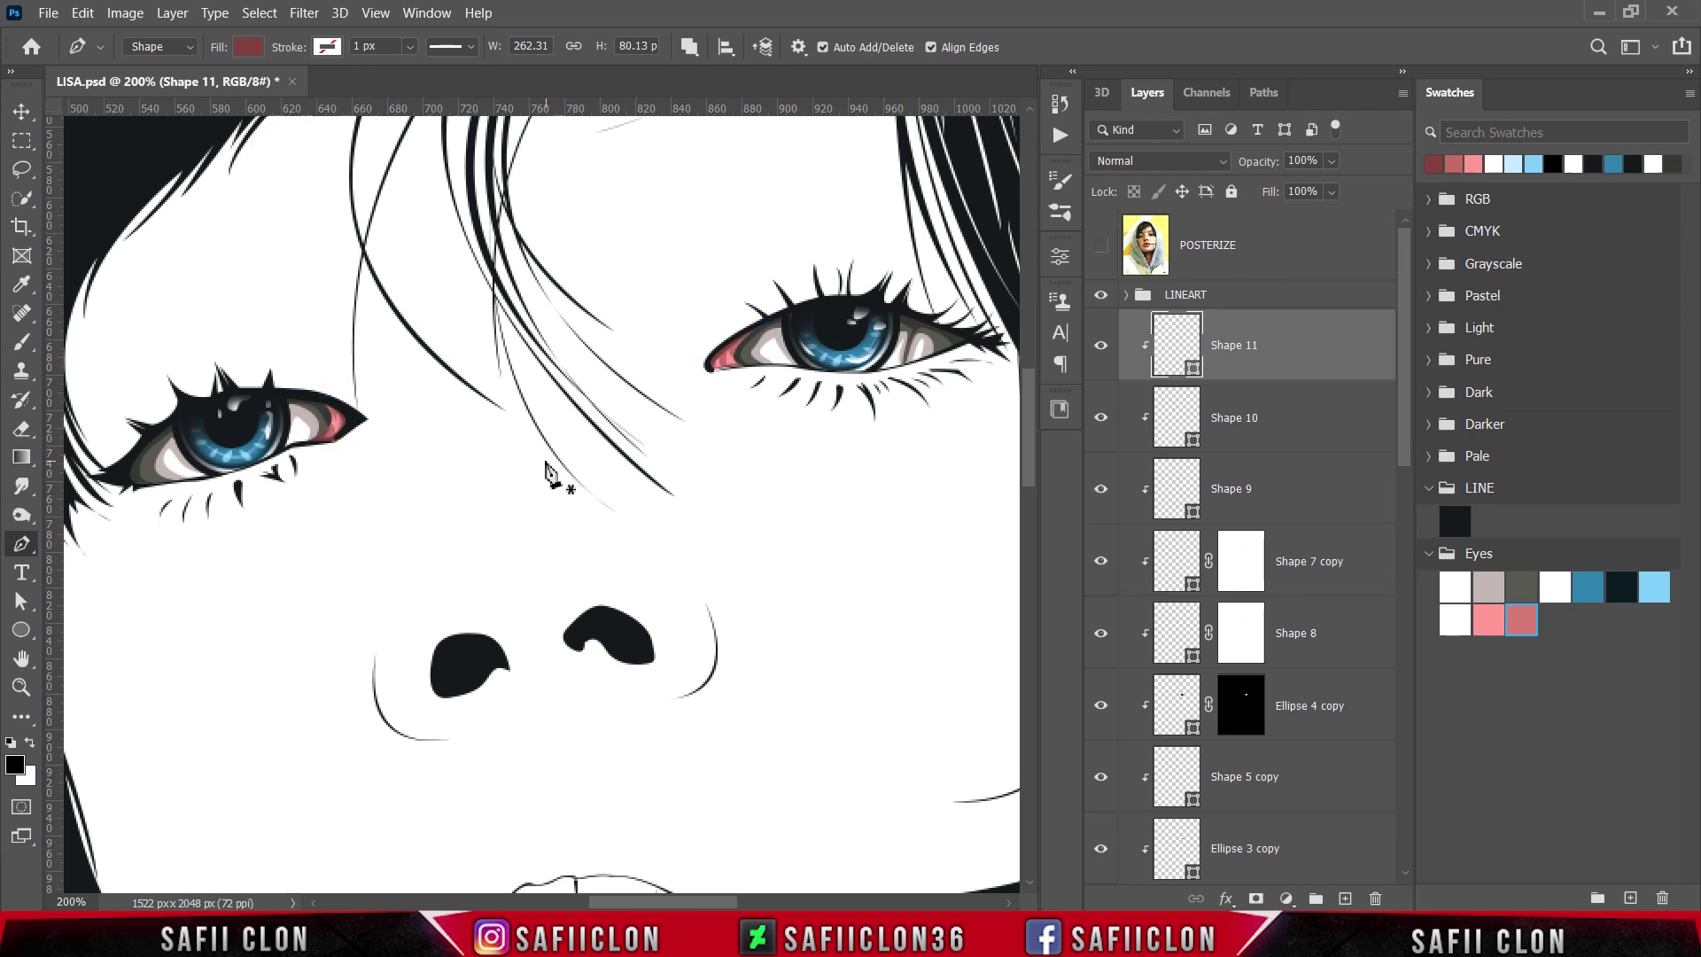
- Examine both coloured eyes in the context of the whole portrait
{"action": "key", "text": "ctrl+minus"}
{"action": "key", "text": "ctrl+minus"}
{"action": "key", "text": "ctrl+minus"}
{"action": "key", "text": "ctrl+minus"}
{"action": "key", "text": "ctrl+plus"}
{"action": "key", "text": "ctrl+plus"}
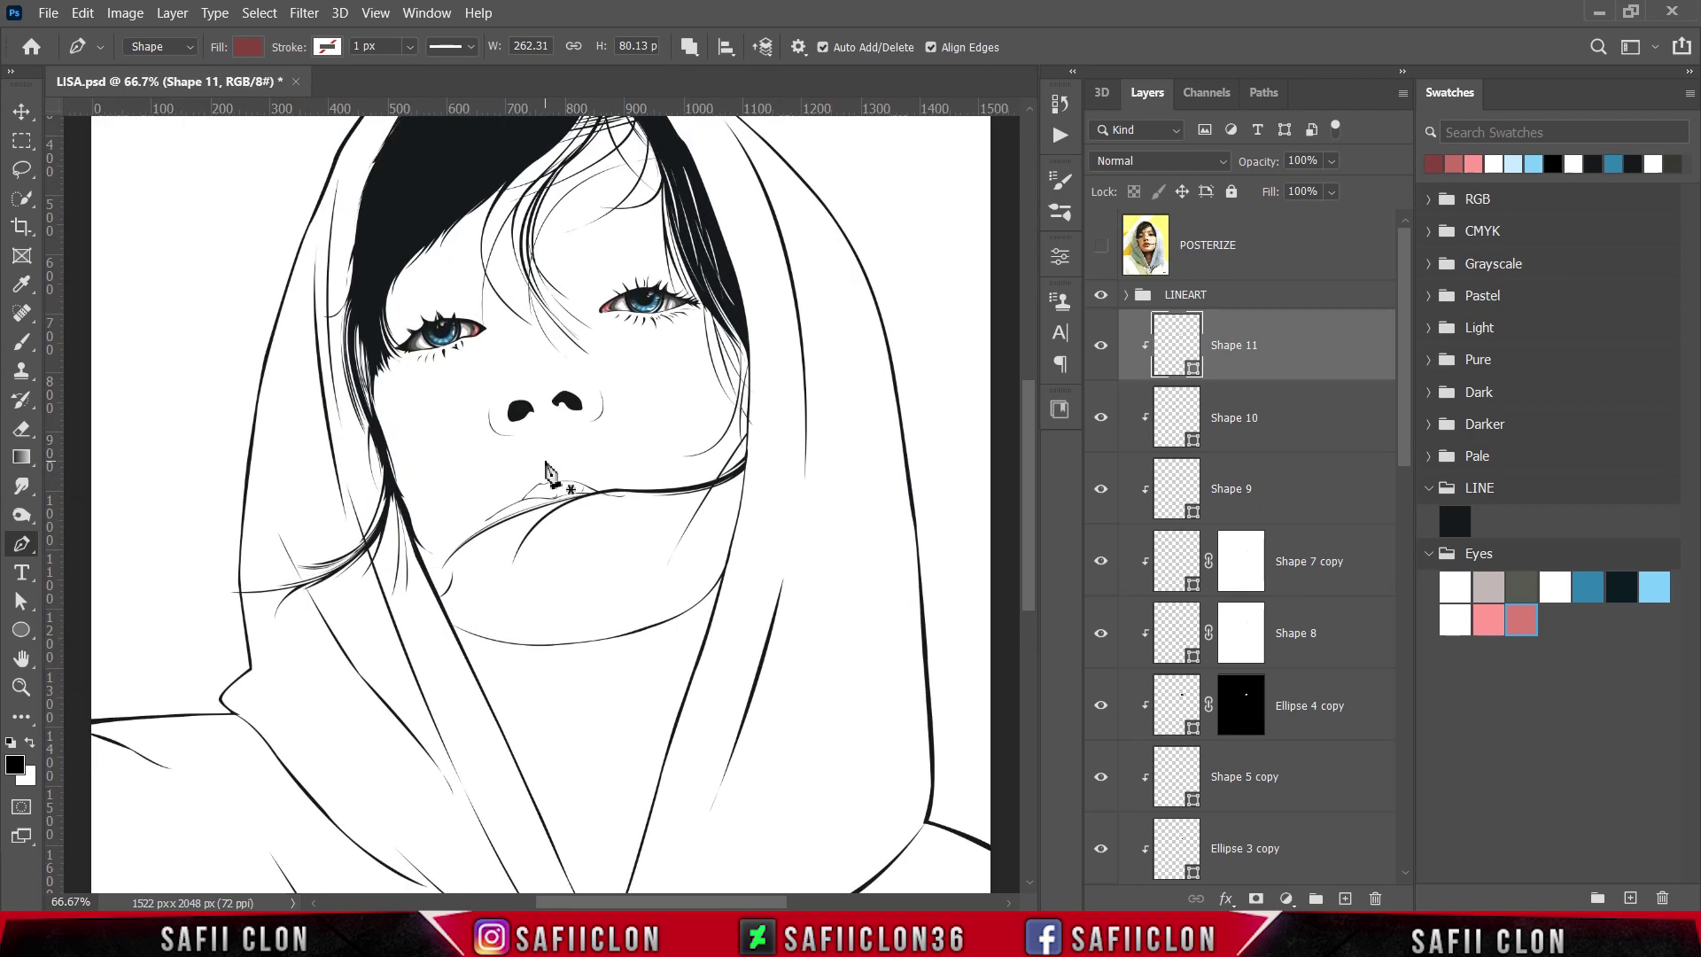
{"action": "left_click_drag", "start_coordinate": [1028, 498], "coordinate": [1031, 466]}
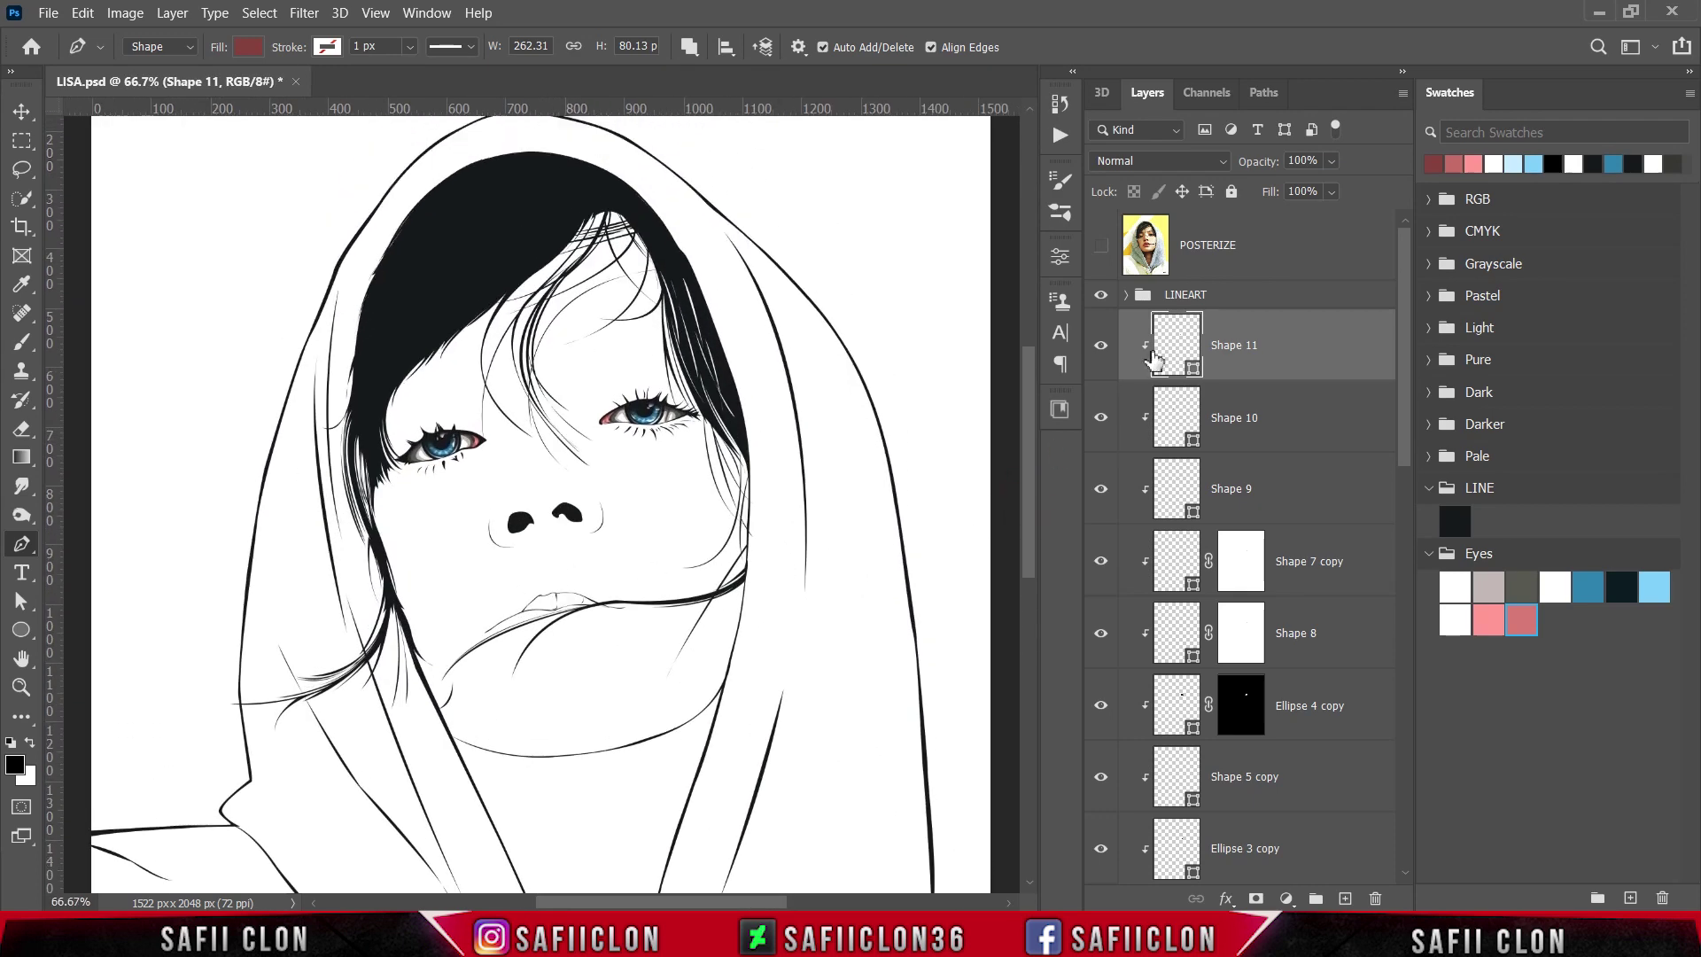
- Group all the eye layers from Shape 11 down to Shape 1 into a new group named EYES
{"action": "left_click_drag", "start_coordinate": [1406, 361], "coordinate": [1399, 764]}
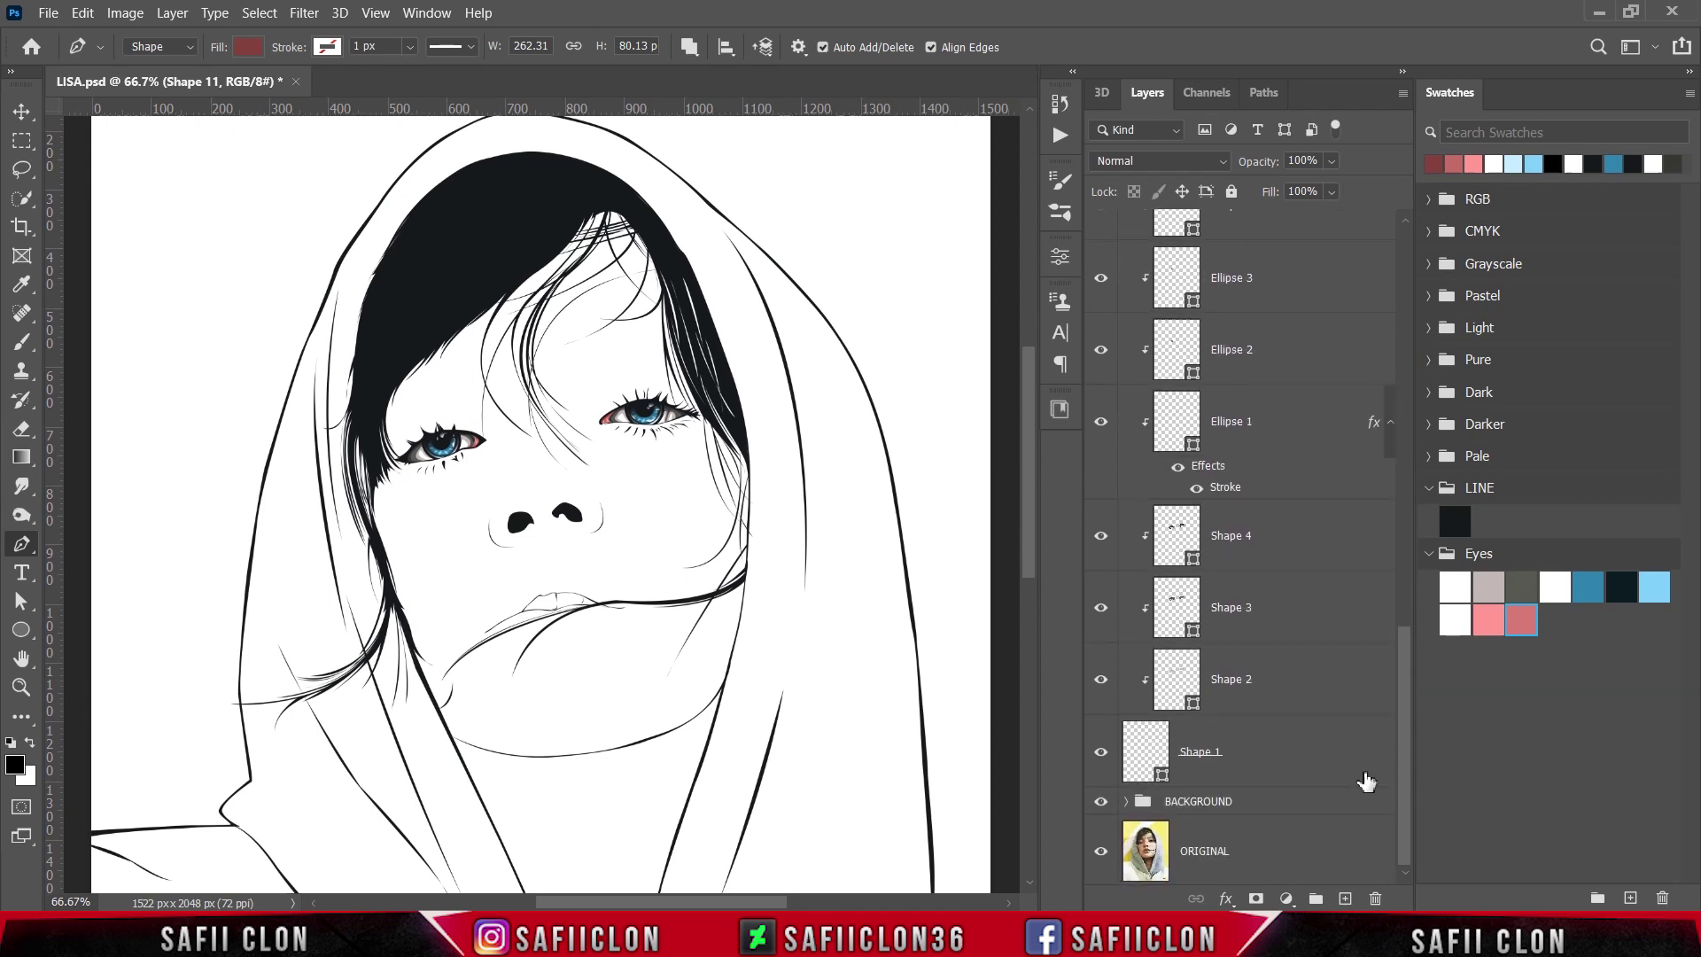
{"action": "left_click", "coordinate": [1246, 766], "text": "shift"}
{"action": "right_click", "coordinate": [1245, 746]}
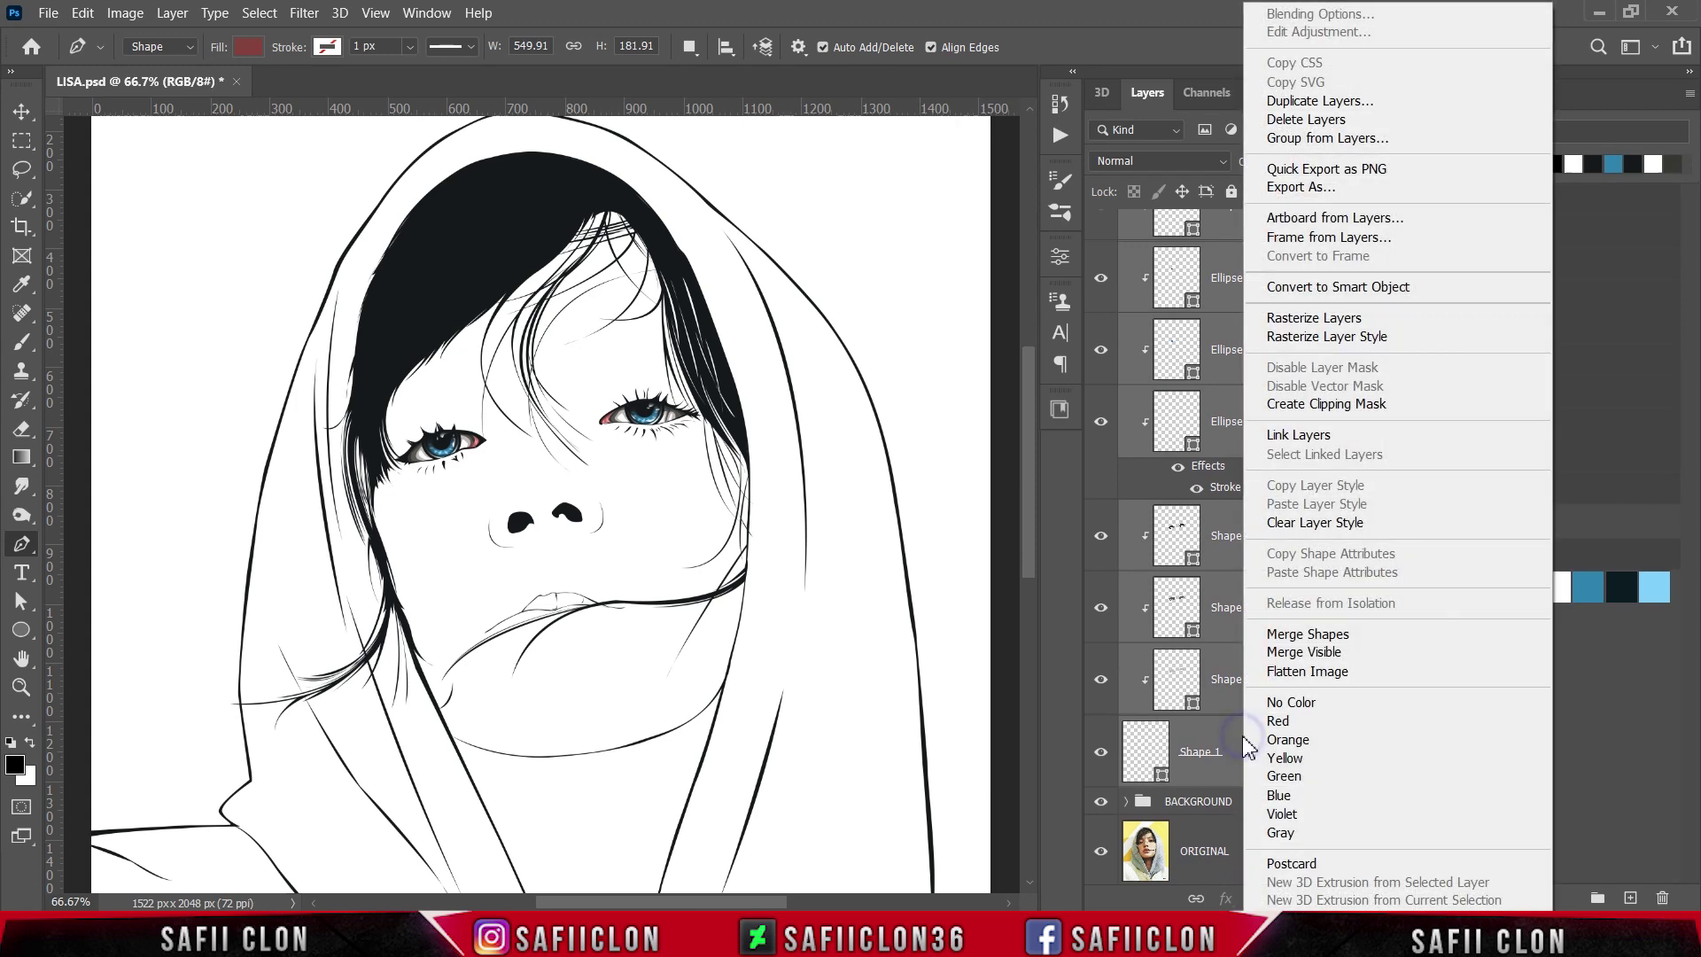
{"action": "left_click", "coordinate": [1307, 137]}
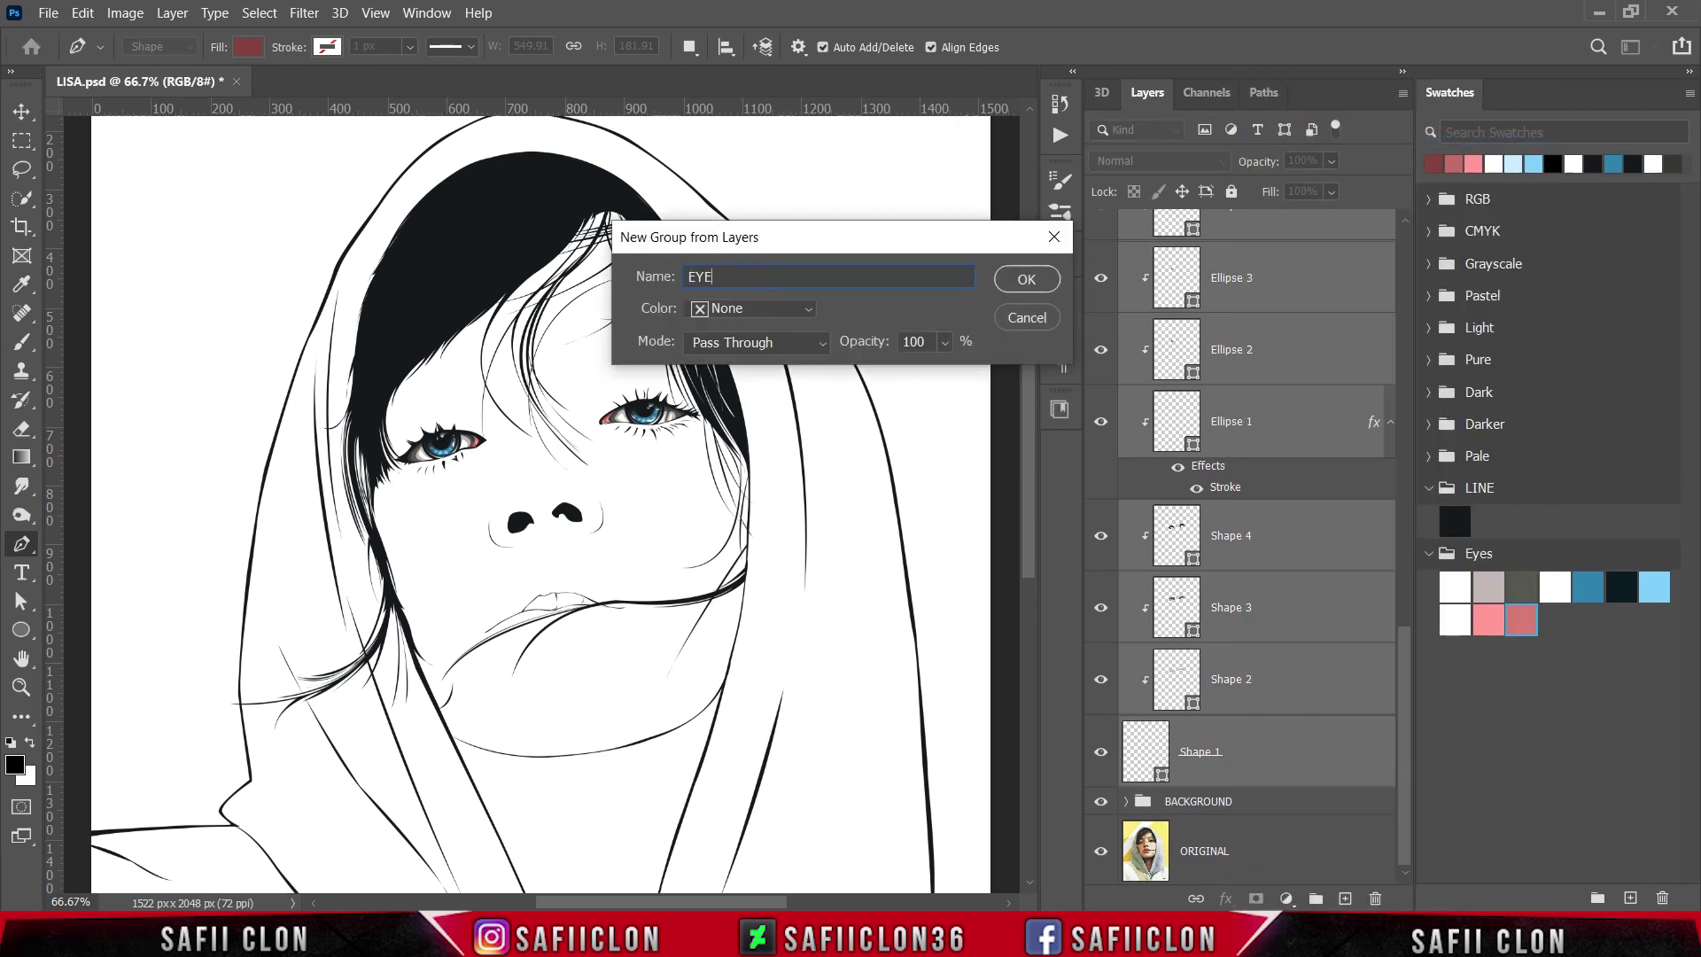
{"action": "left_click", "coordinate": [1019, 280]}
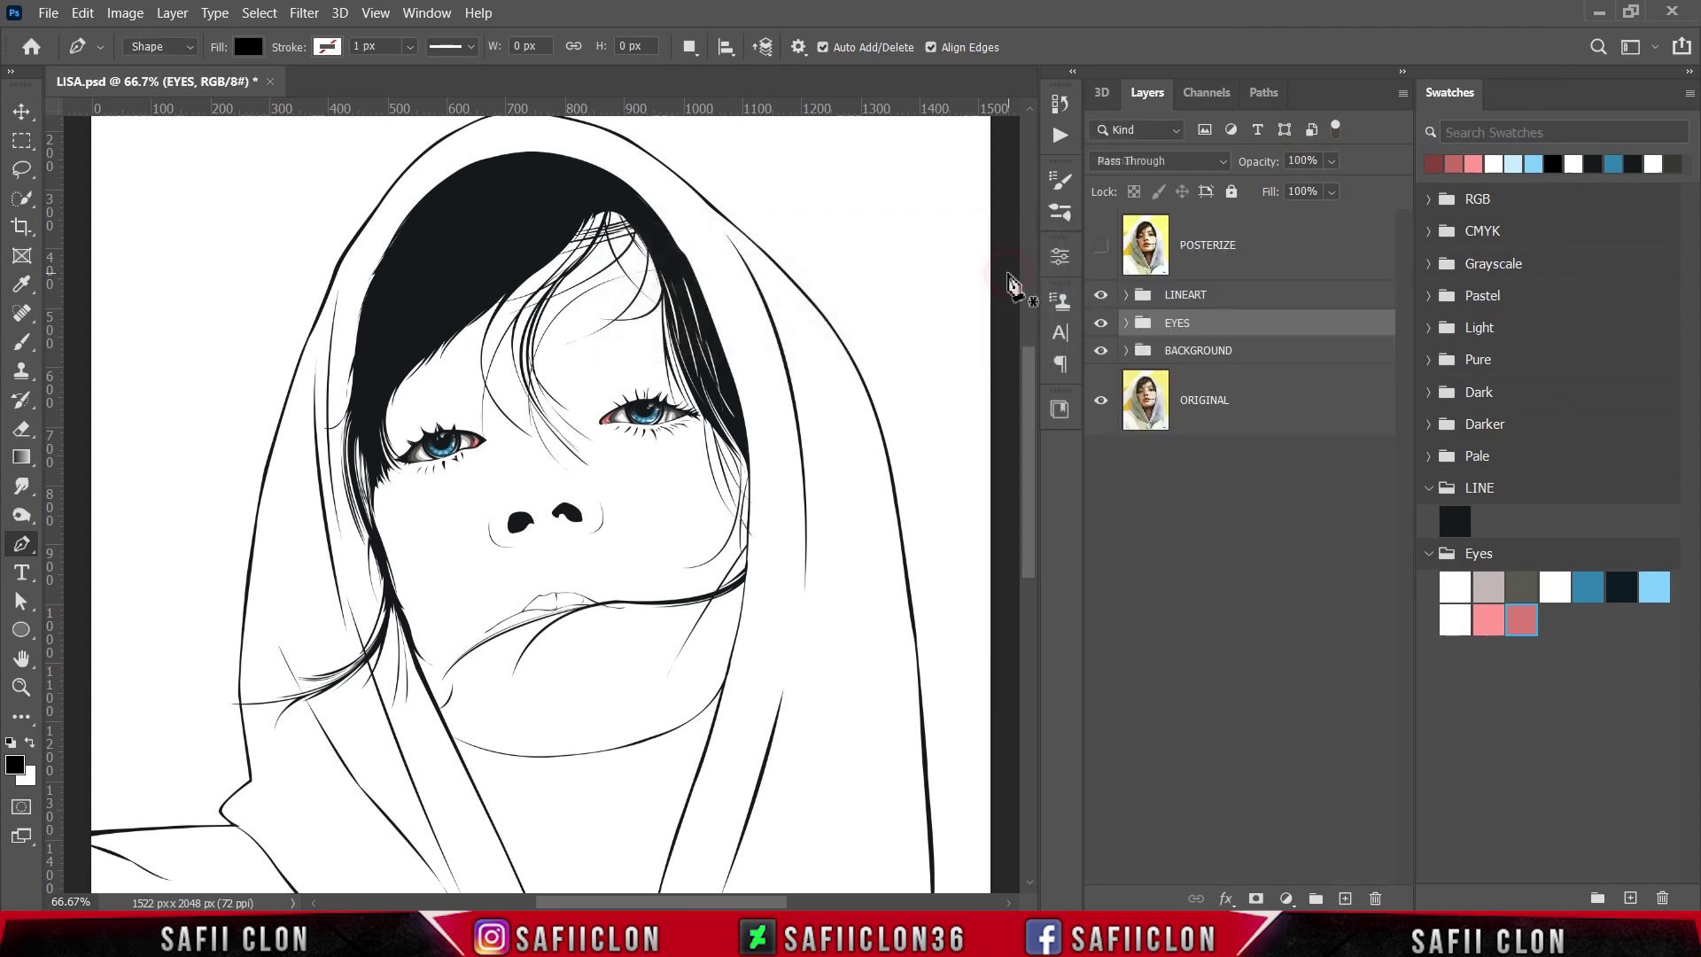
- Compare the portrait with and without the coloured eyes by toggling the visibility of the EYES group
{"action": "left_click", "coordinate": [1100, 323]}
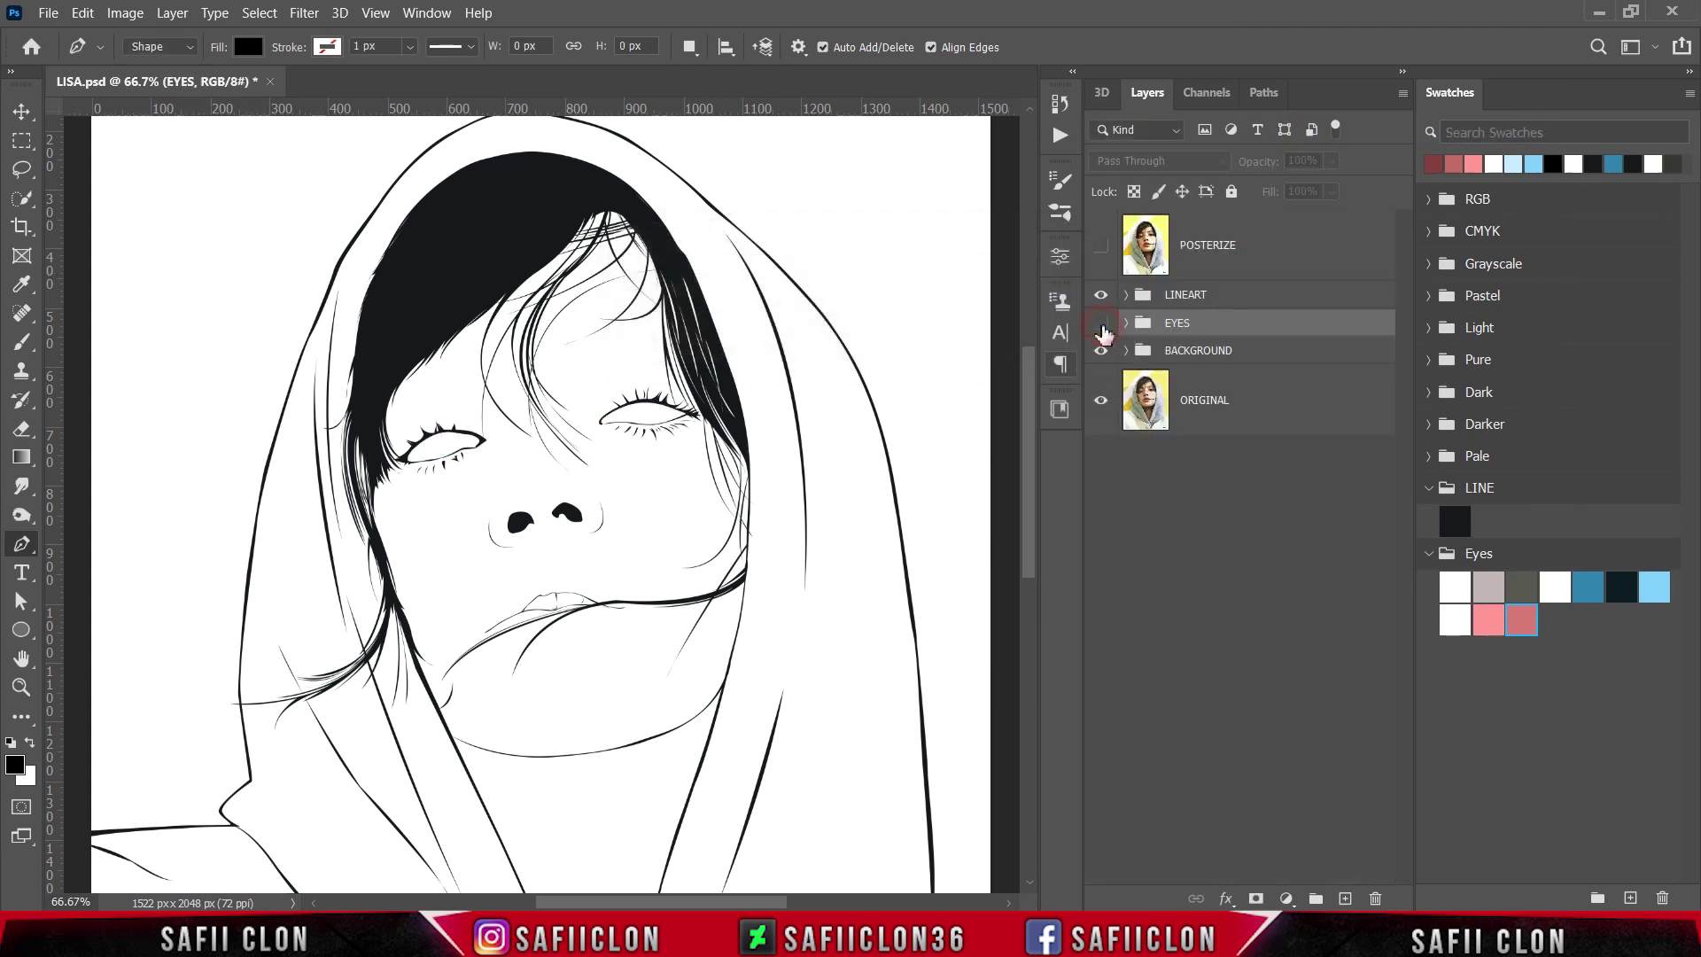
{"action": "left_click", "coordinate": [1100, 324]}
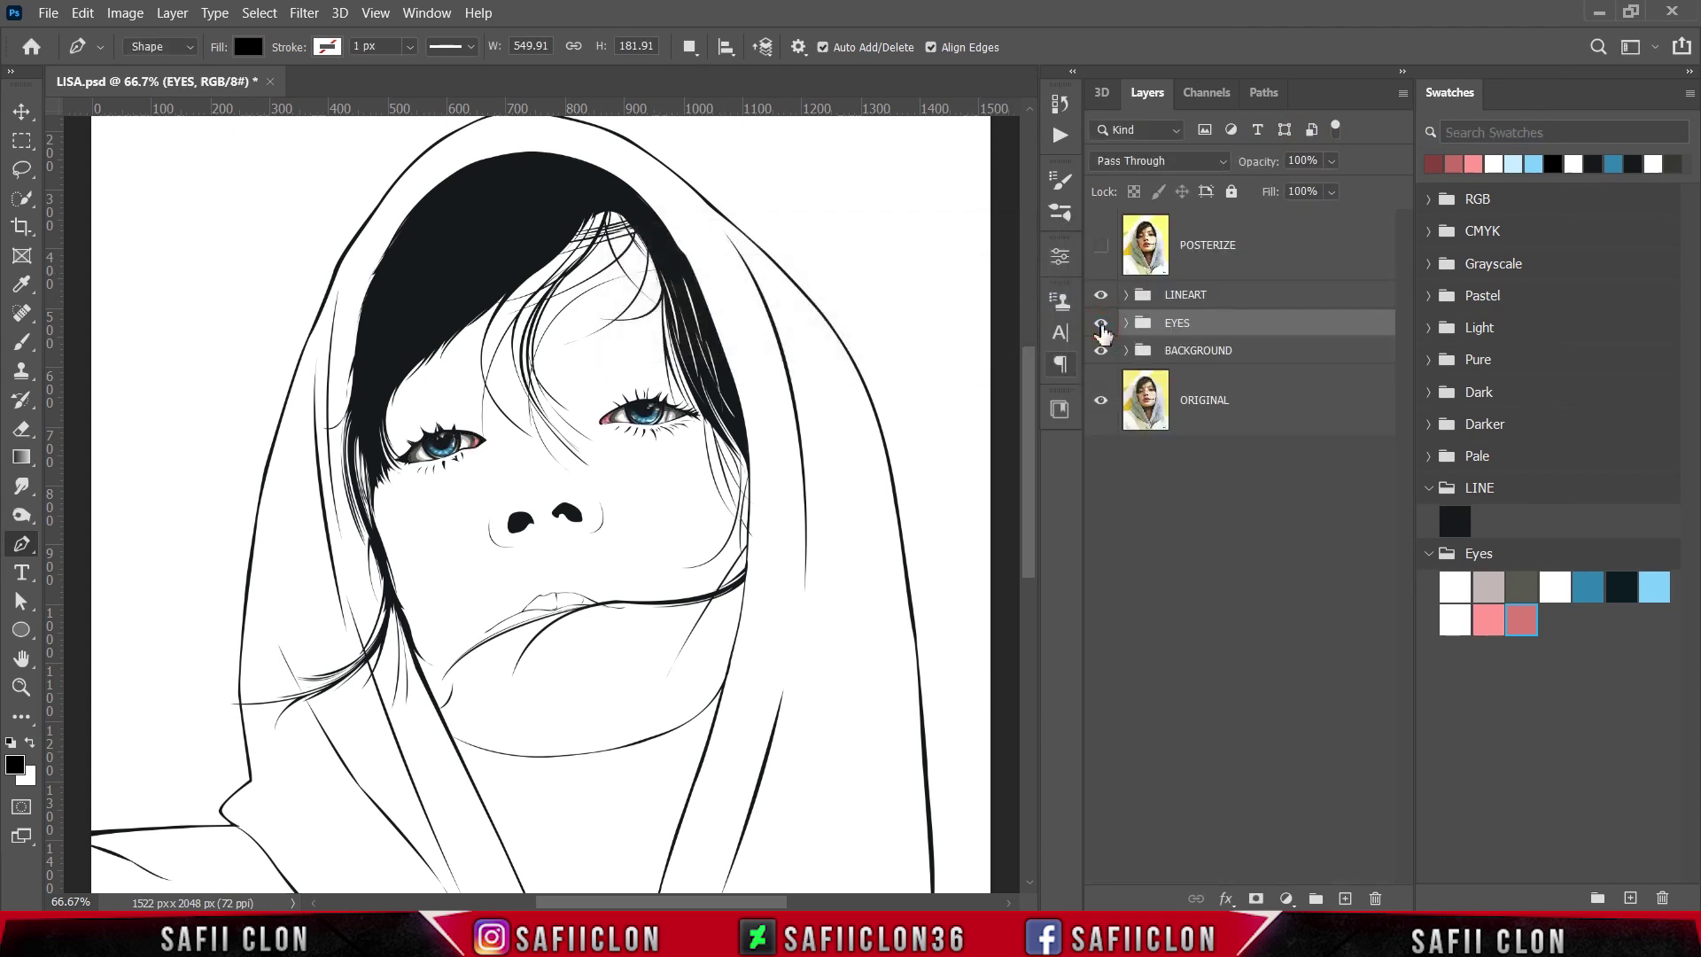
{"action": "left_click", "coordinate": [1101, 325]}
{"action": "left_click", "coordinate": [1101, 324]}
- Check the finished eyes up close and within the whole portrait, and save LISA.psd
{"action": "key", "text": "ctrl+plus"}
{"action": "key", "text": "ctrl+plus"}
{"action": "key", "text": "ctrl+minus"}
{"action": "key", "text": "ctrl+minus"}
{"action": "key", "text": "ctrl+minus"}
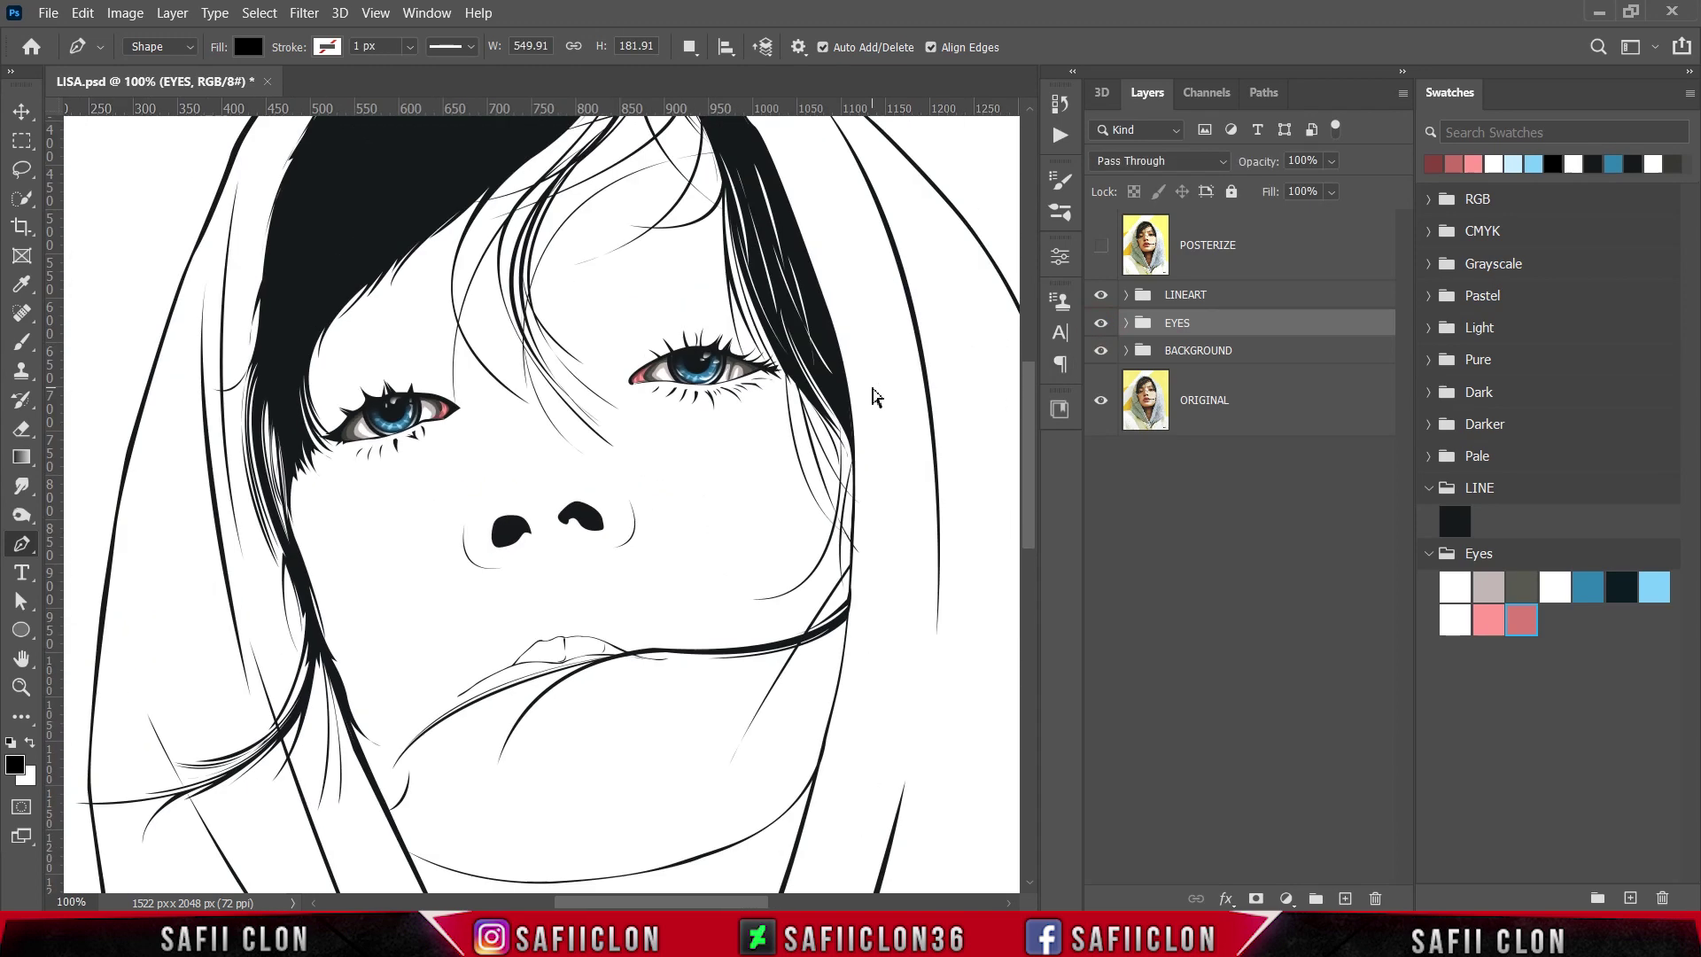
{"action": "key", "text": "ctrl+minus"}
{"action": "key", "text": "ctrl+plus"}
{"action": "key", "text": "ctrl+minus"}
{"action": "key", "text": "ctrl+minus"}
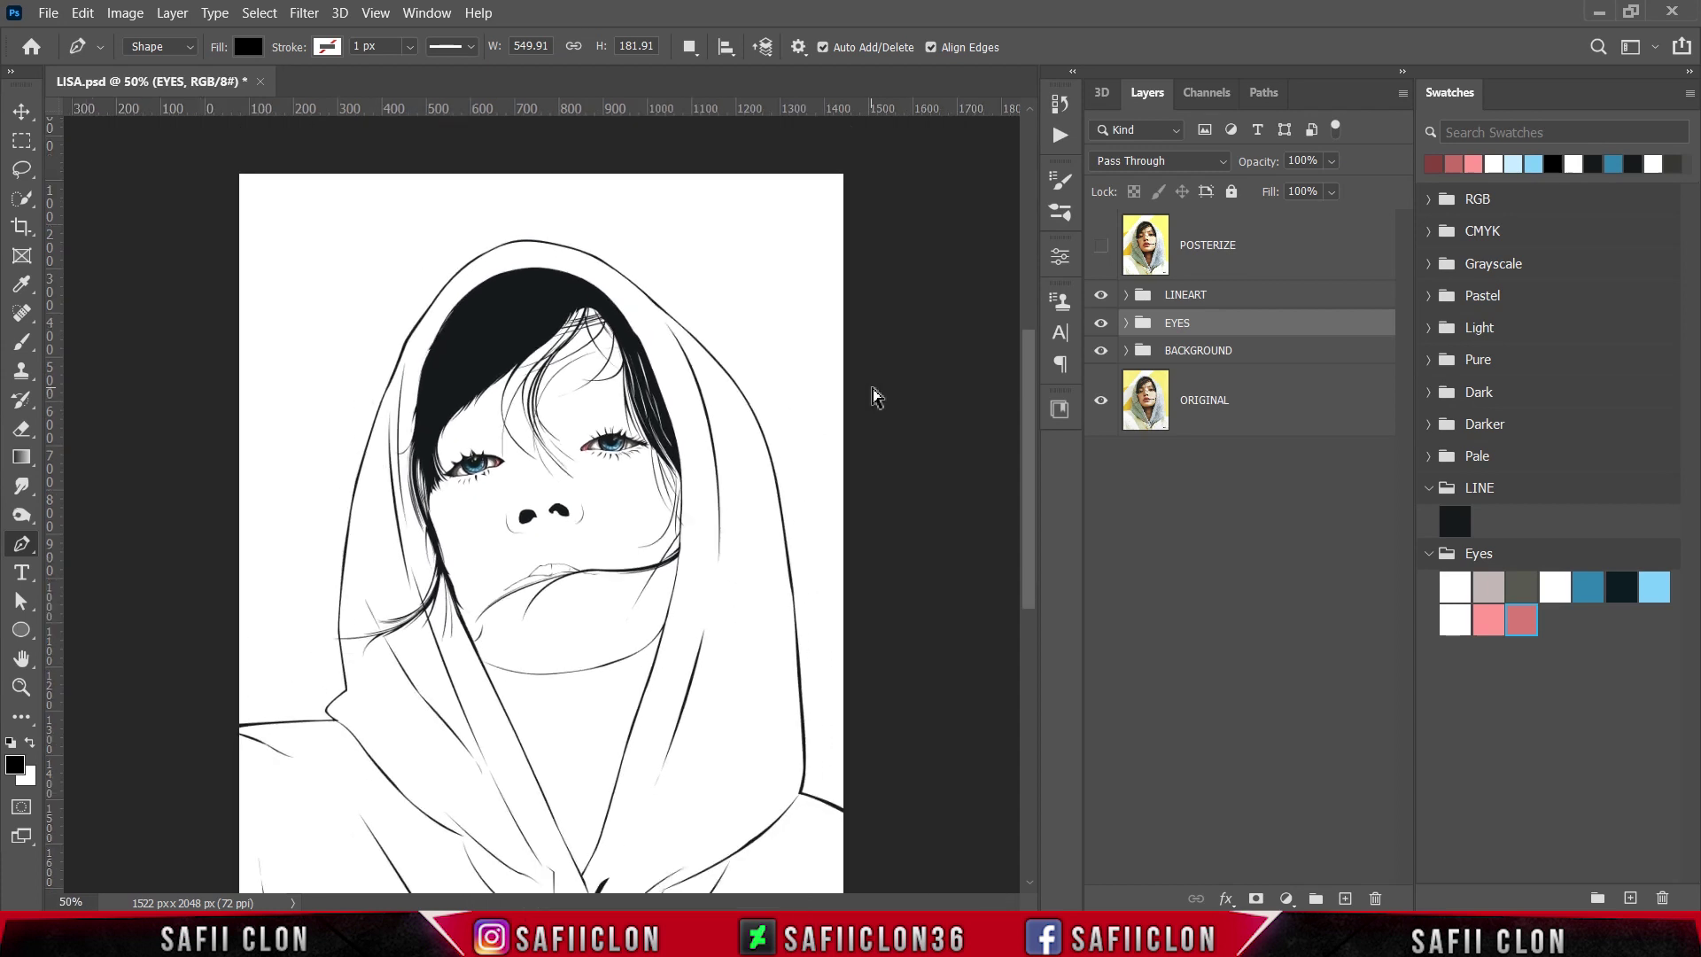
{"action": "key", "text": "ctrl+s"}
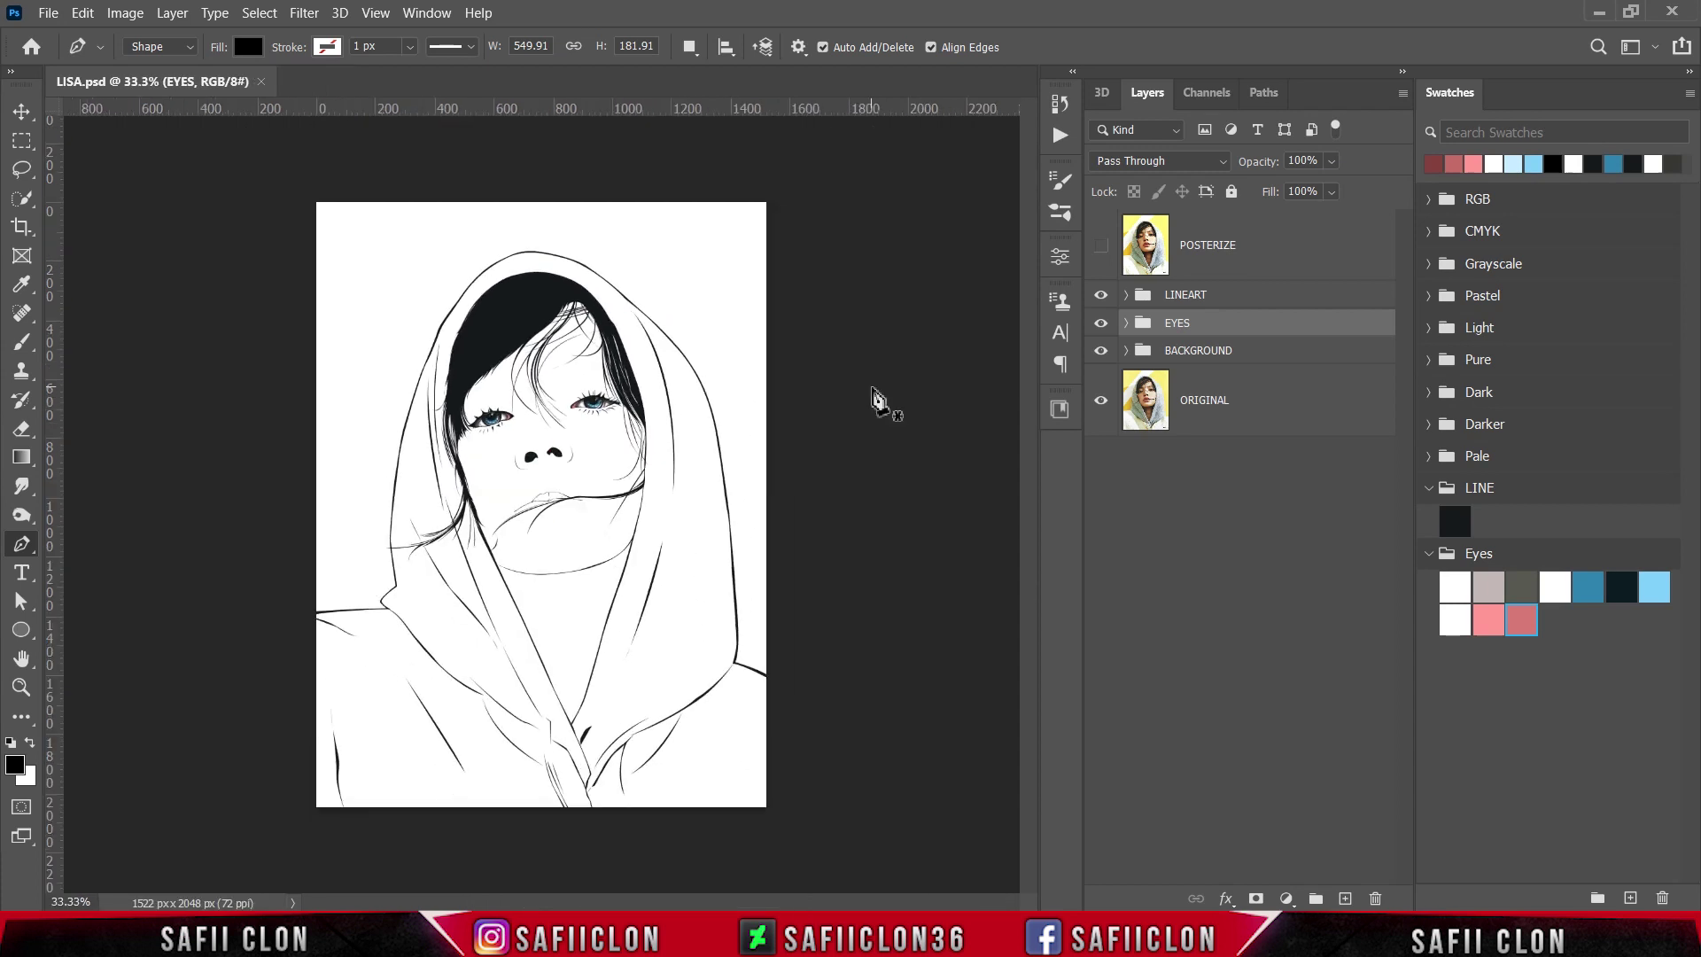